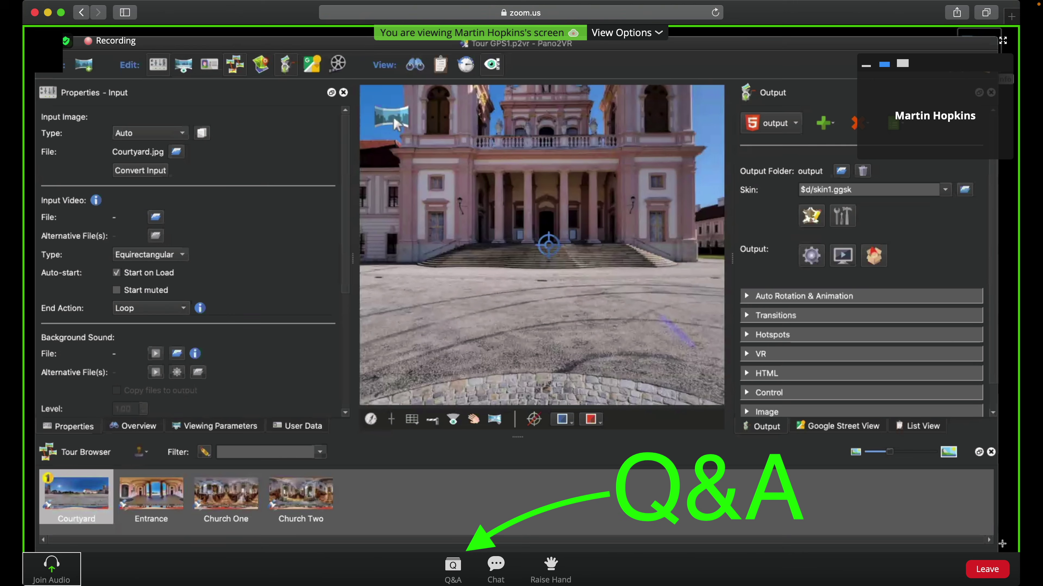
Switch to the Single Language folder and open the singel_language.p2vr project in Pano2VR
key(ctrl)
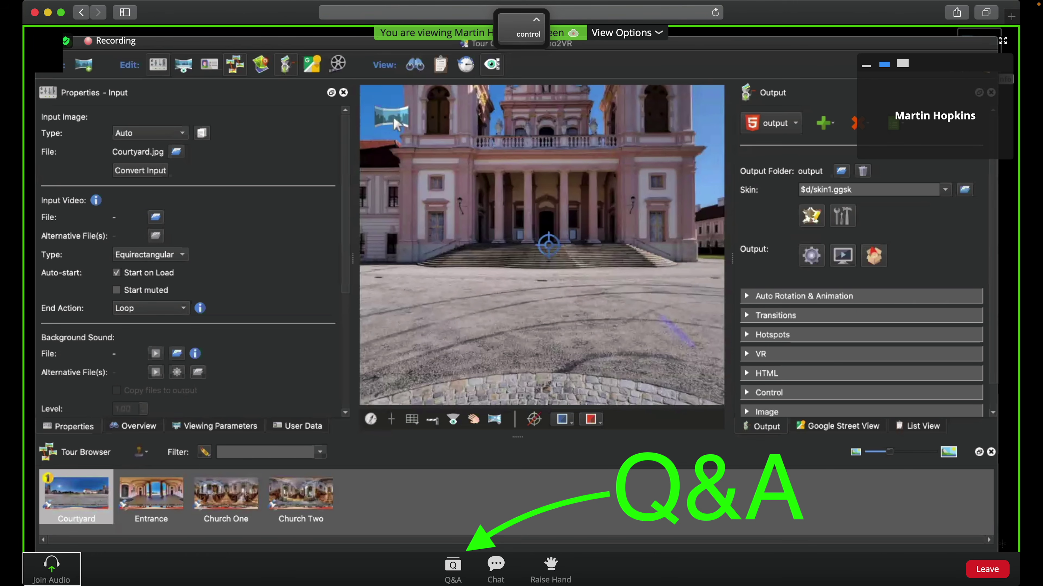
key(ctrl+Right)
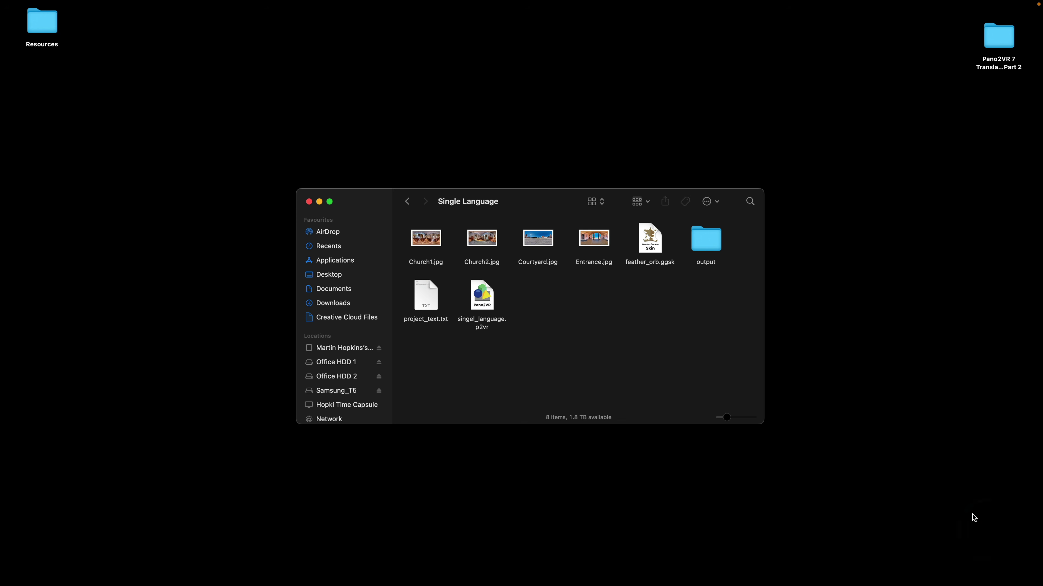
click(493, 292)
double_click(493, 292)
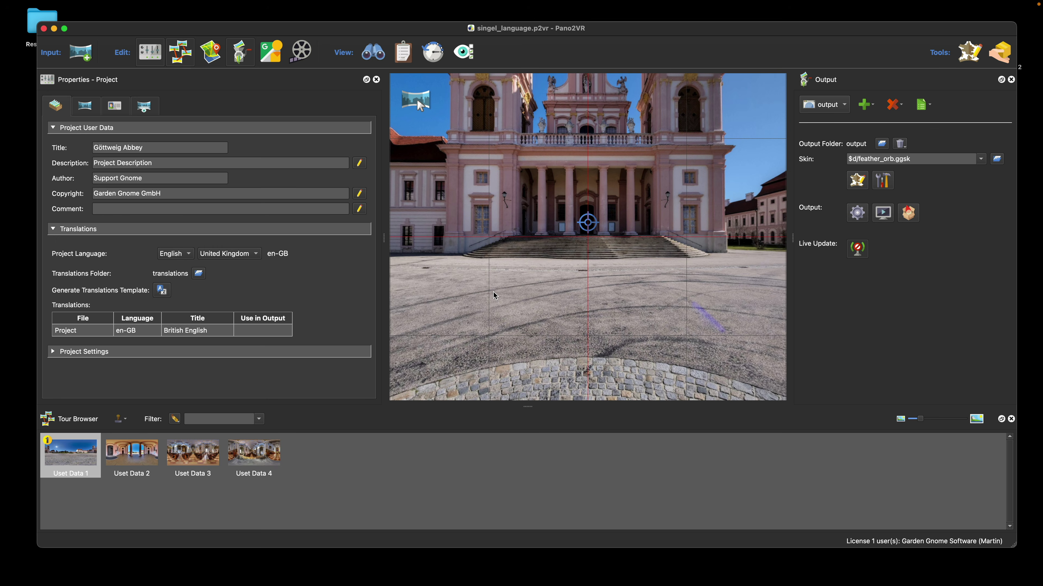
Generate the project's web output and bring up the tour in the browser
click(857, 215)
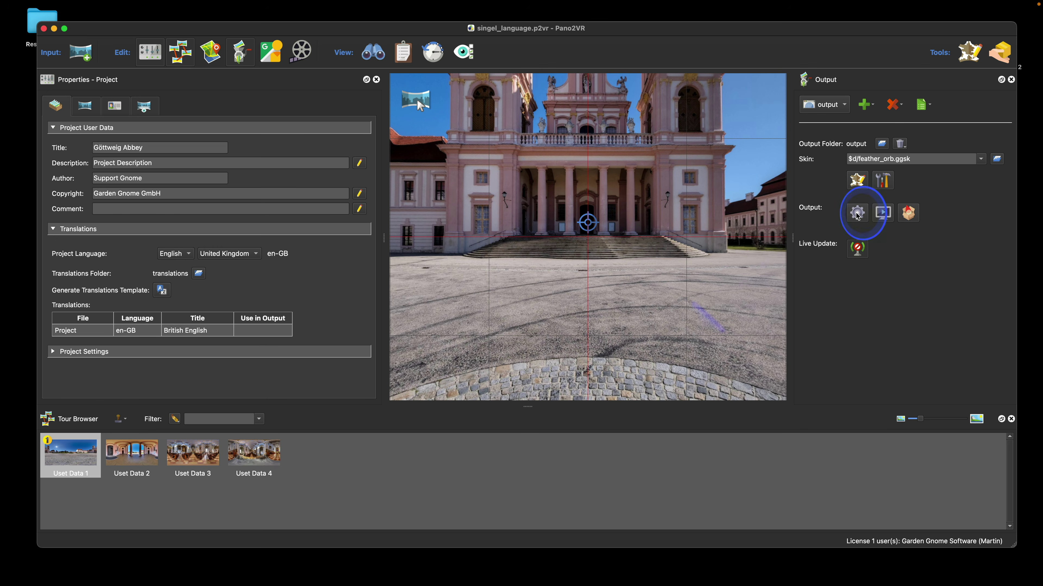
click(594, 300)
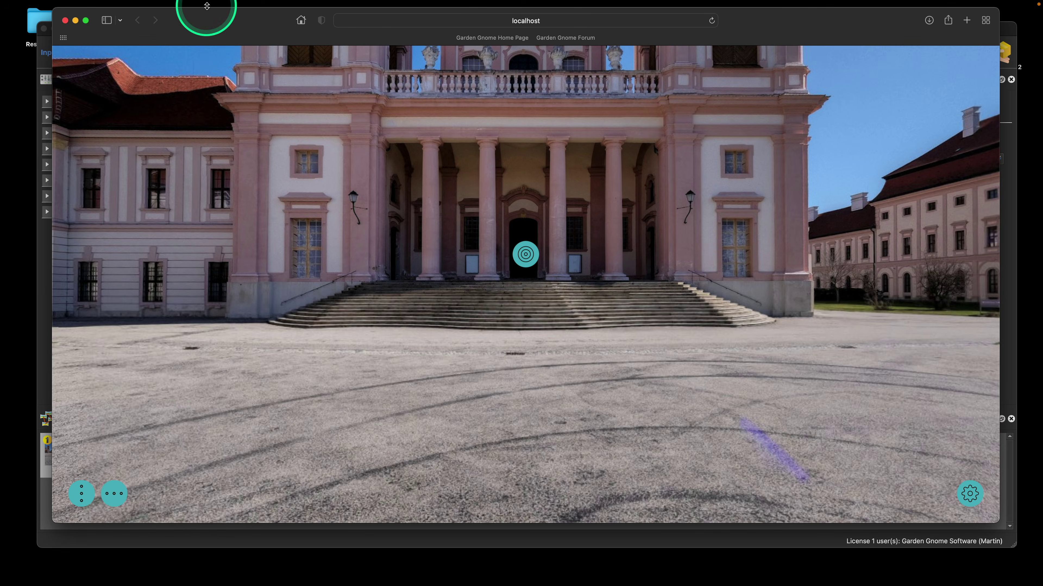
drag(221, 21, 223, 18)
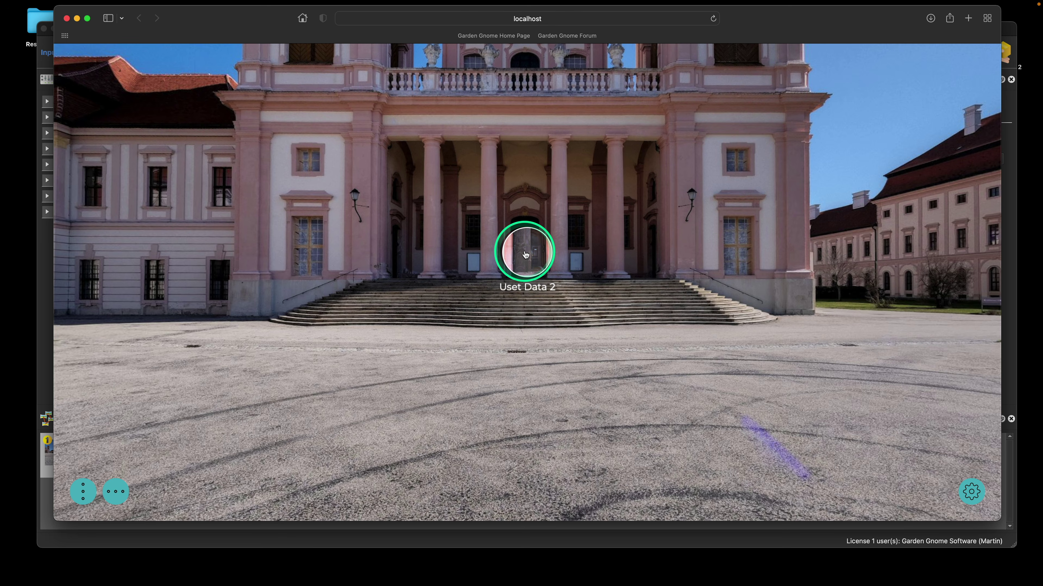
View the project information popup in the browser tour, including its title and description, and close it
click(84, 486)
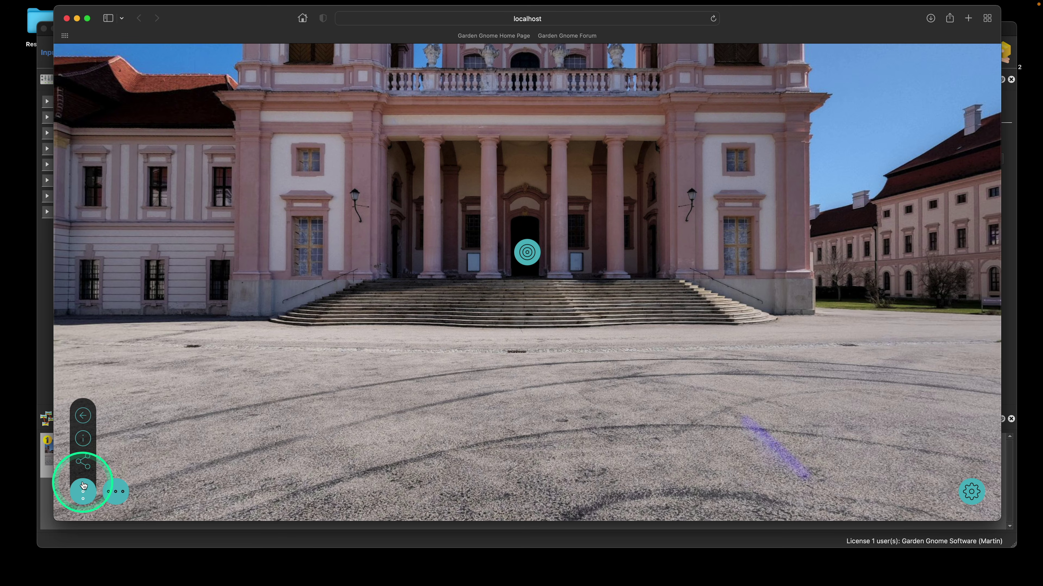
click(83, 439)
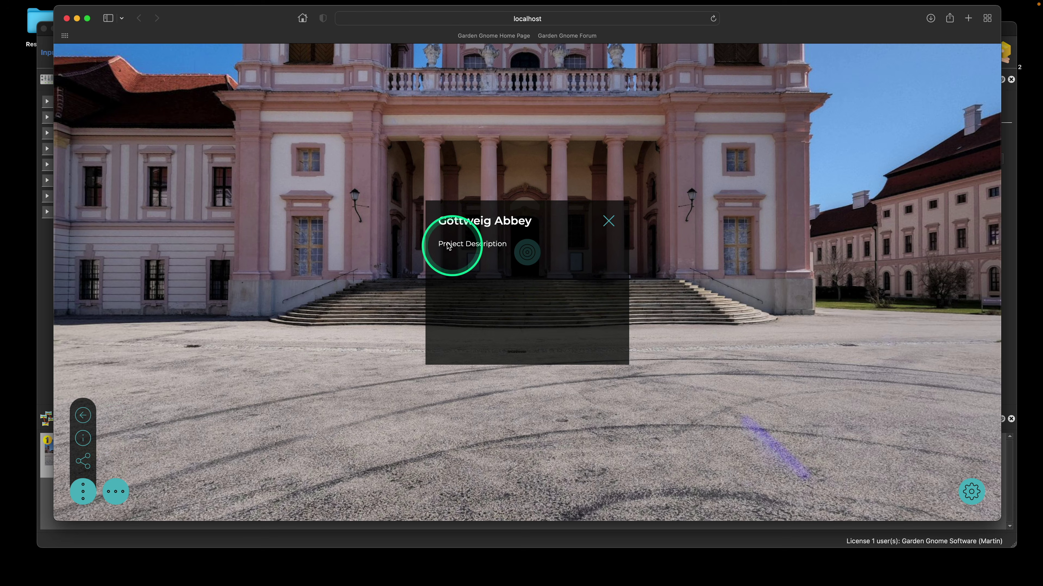
click(604, 225)
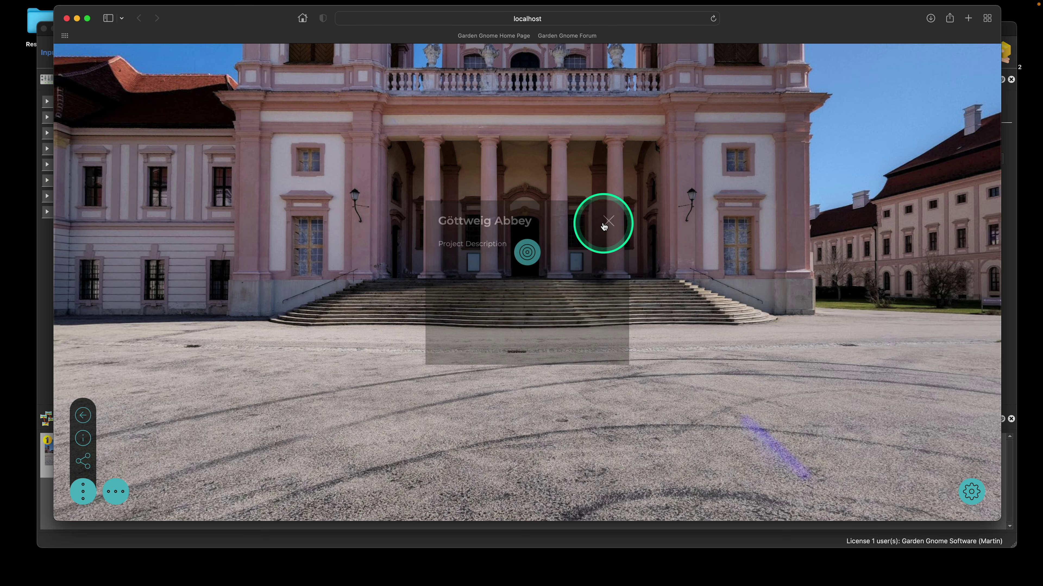
Switch back to Pano2VR and generate the translations template from the project's translation properties
click(49, 47)
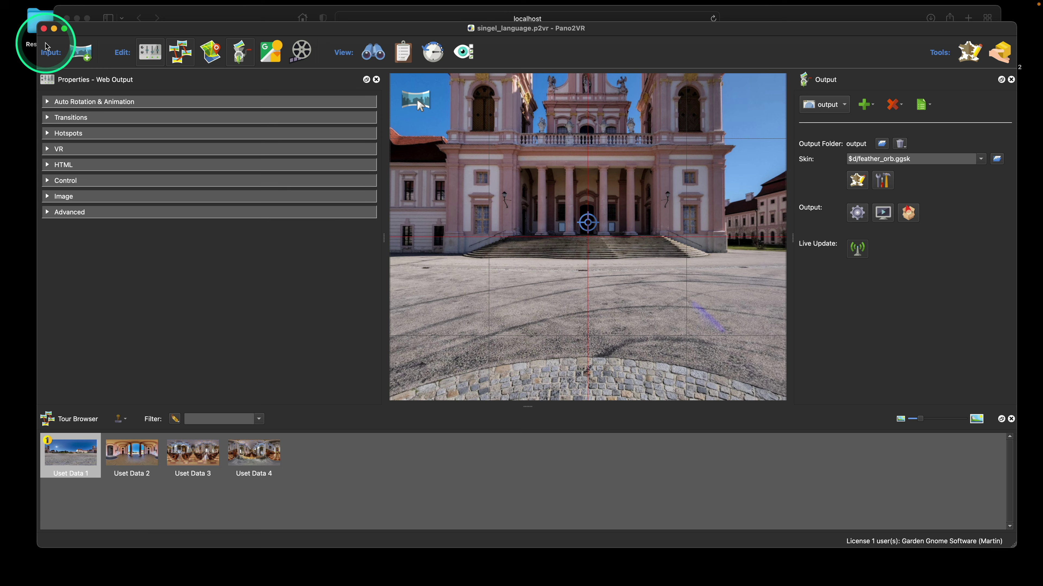
click(556, 294)
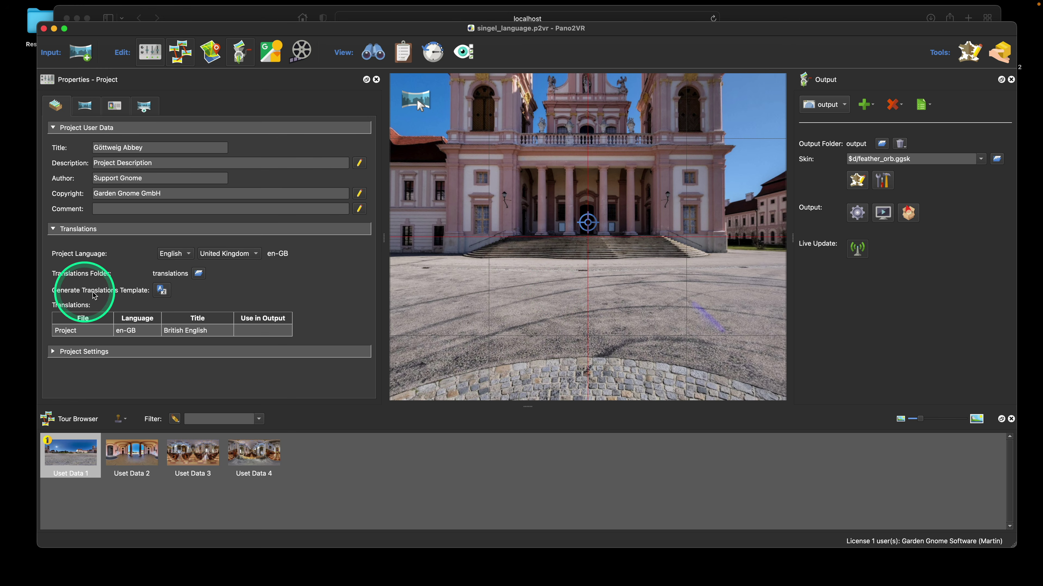
click(162, 292)
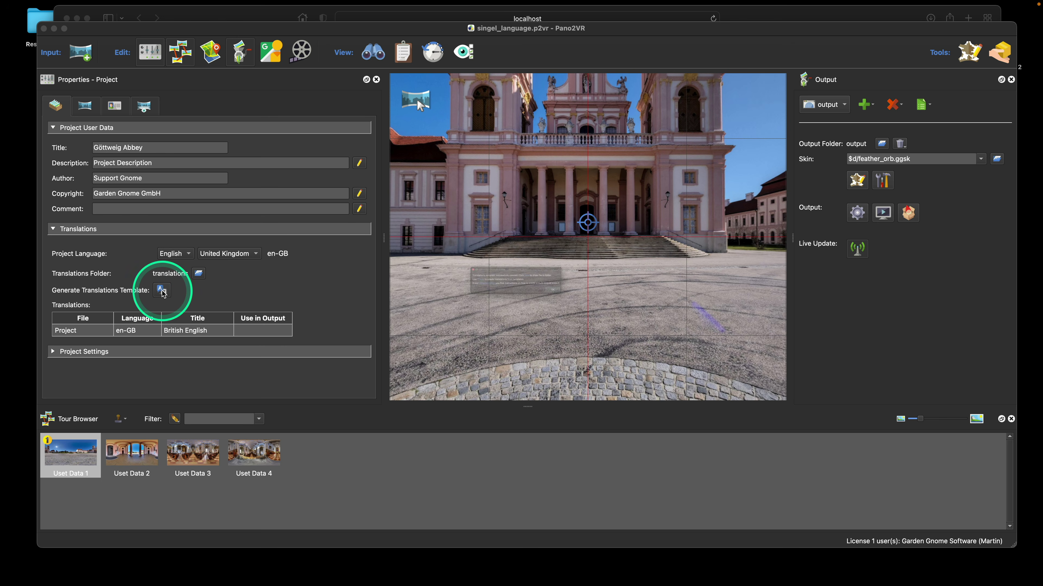
click(547, 266)
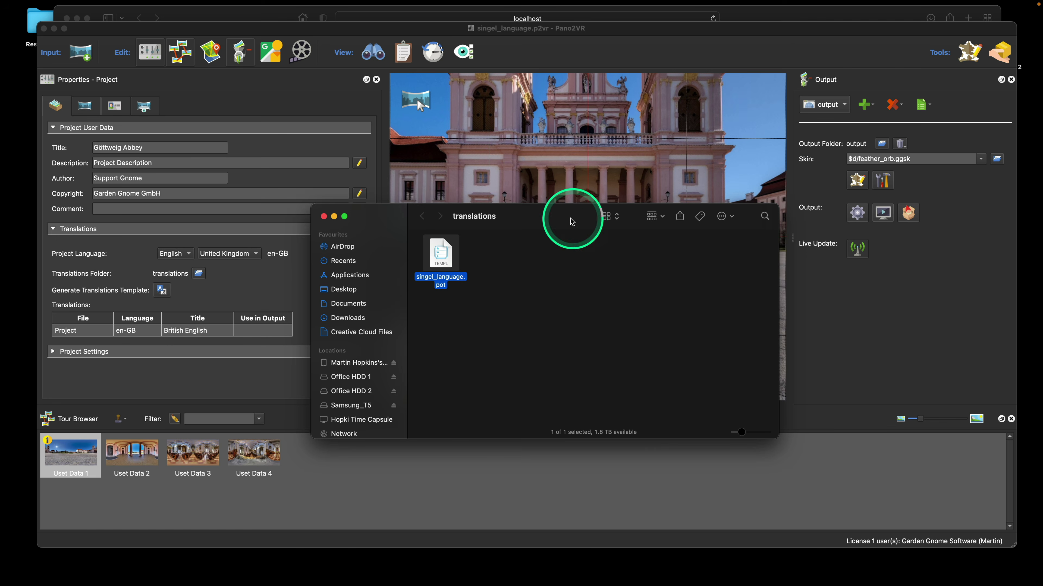
Open the generated singel_language.pot template from the translations folder in Poedit
drag(571, 220, 593, 191)
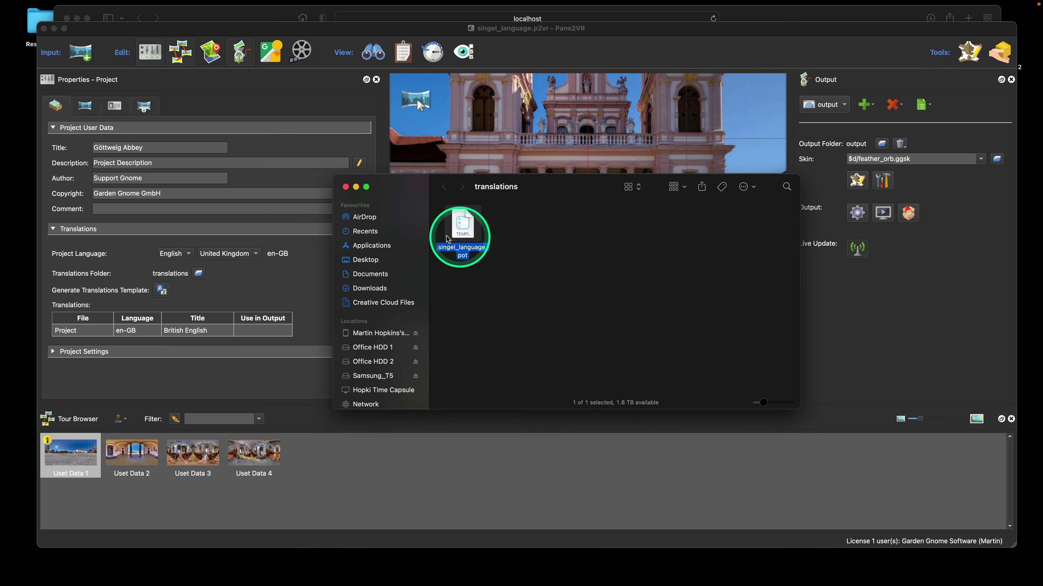
double_click(463, 235)
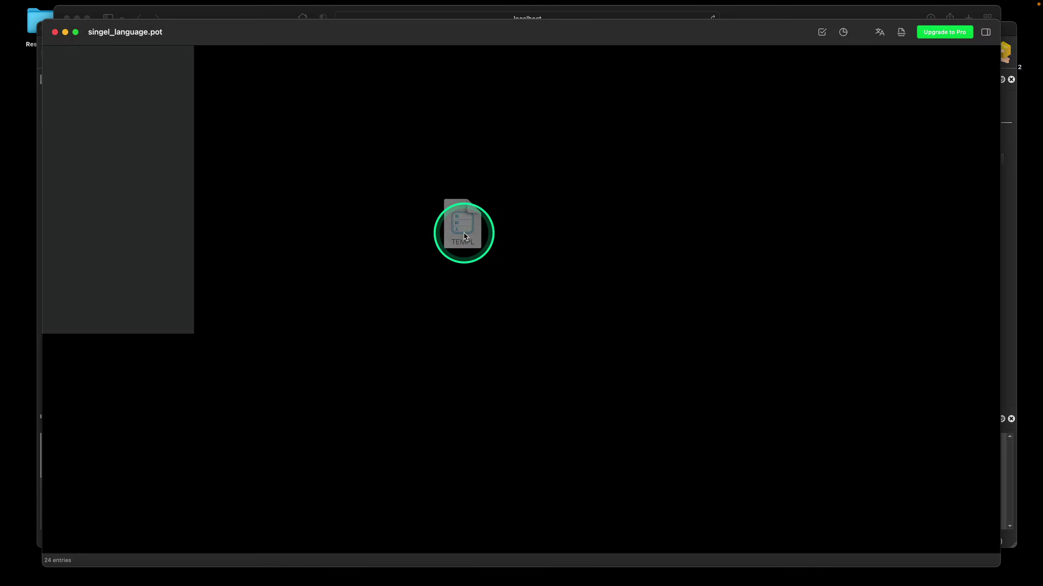
drag(320, 38, 337, 25)
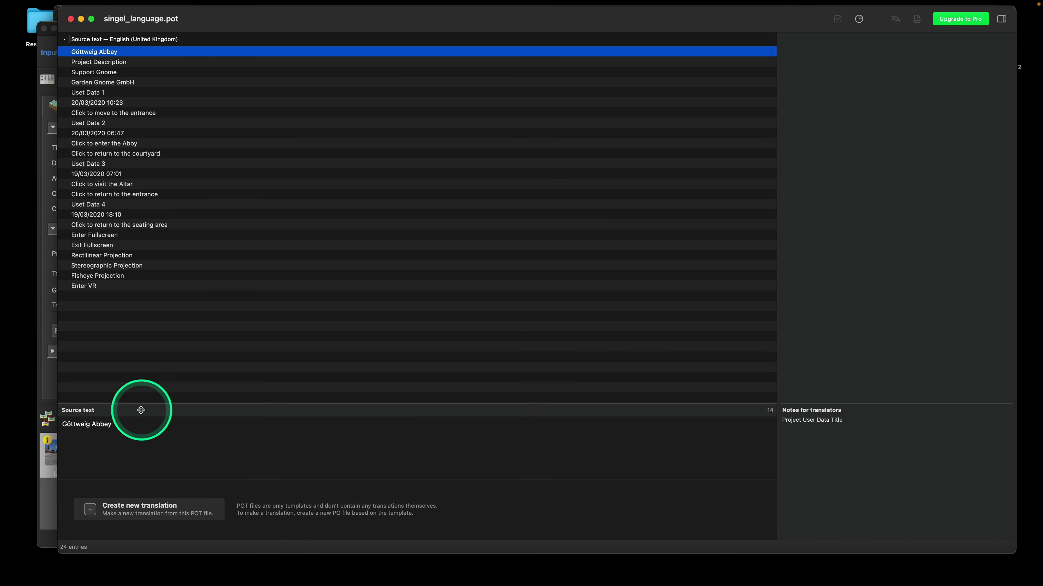
Create a new translation from the template with English (United Kingdom) as its language
click(151, 510)
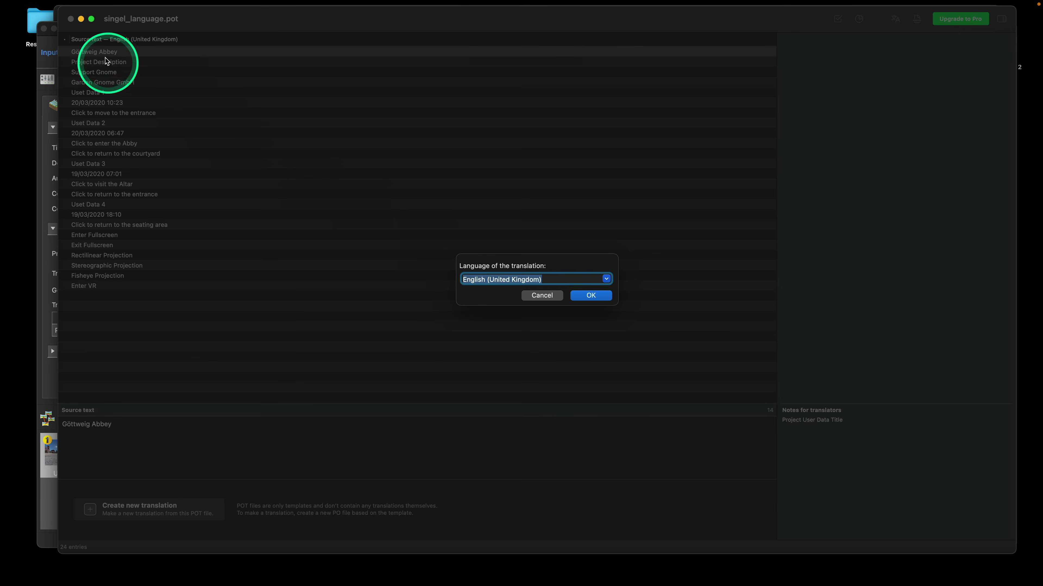
click(586, 295)
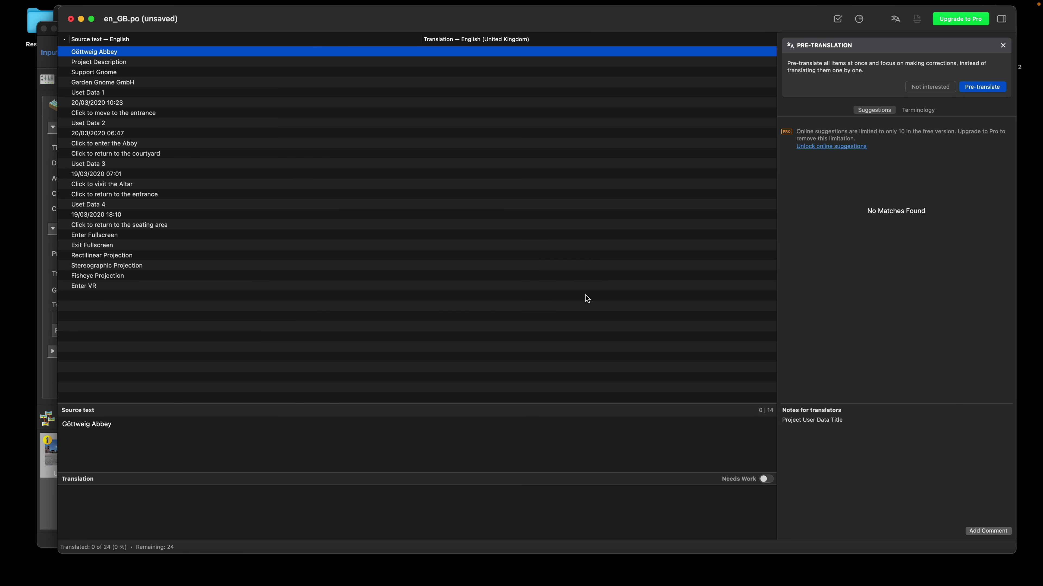
mouse_move(356, 20)
mouse_down()
mouse_move(474, 159)
mouse_move(429, 133)
mouse_move(354, 53)
mouse_move(380, 33)
mouse_move(366, 25)
mouse_up()
drag(649, 21, 632, 33)
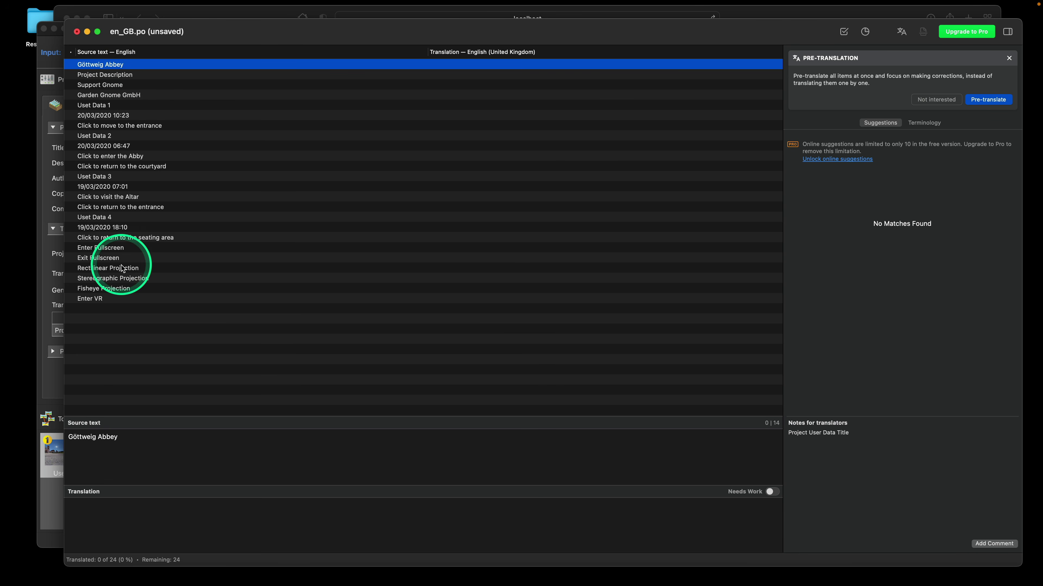
Paste the copied Göttweig Abbey founding history text as the translation of the Project Description entry
click(131, 76)
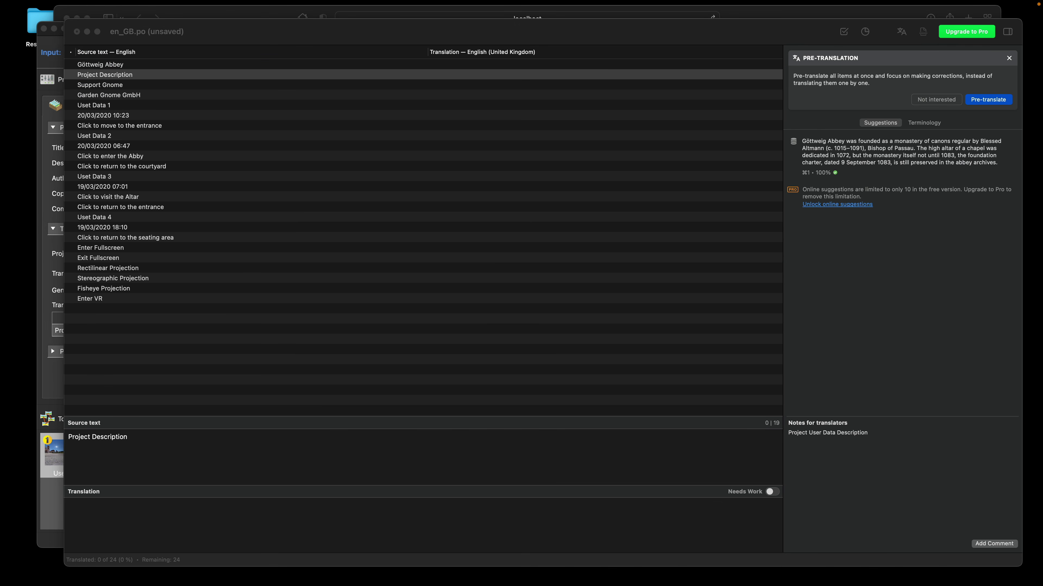
key(super+c)
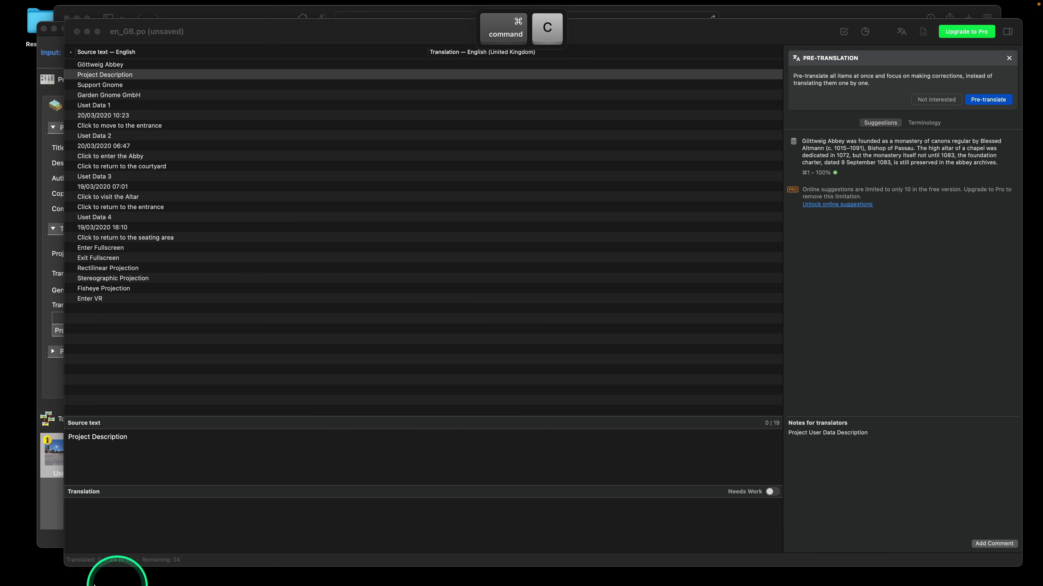
click(90, 509)
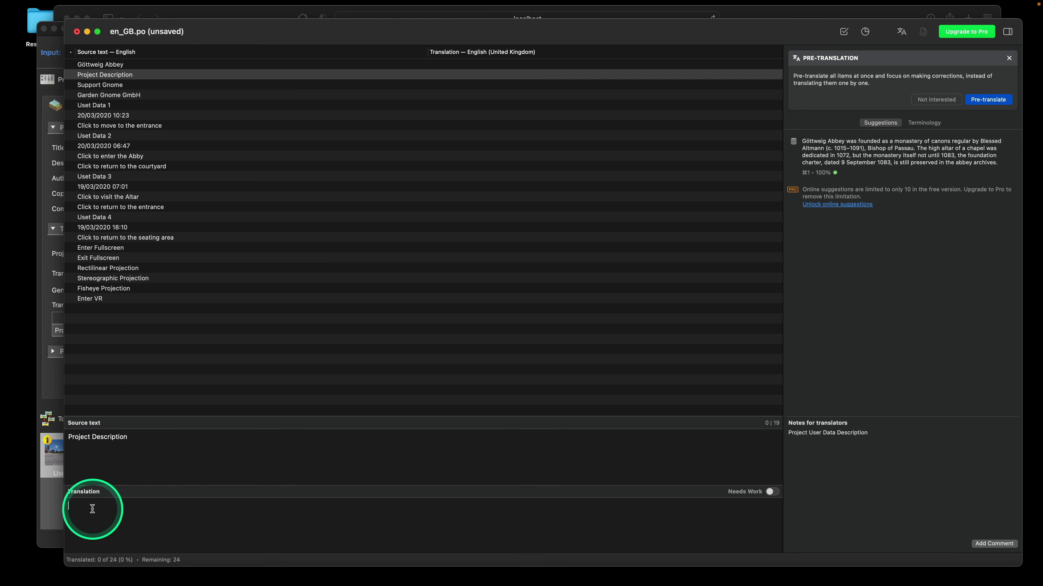
key(super+v)
Translate the Uset Data 1 entry as "The Courtyard" by copying in the prepared text
click(111, 105)
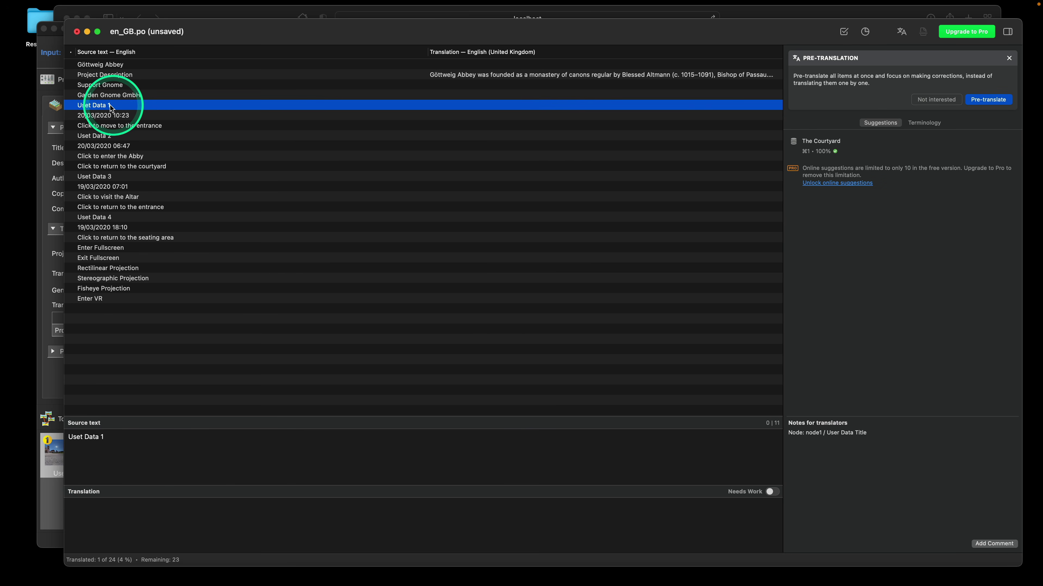
click(908, 133)
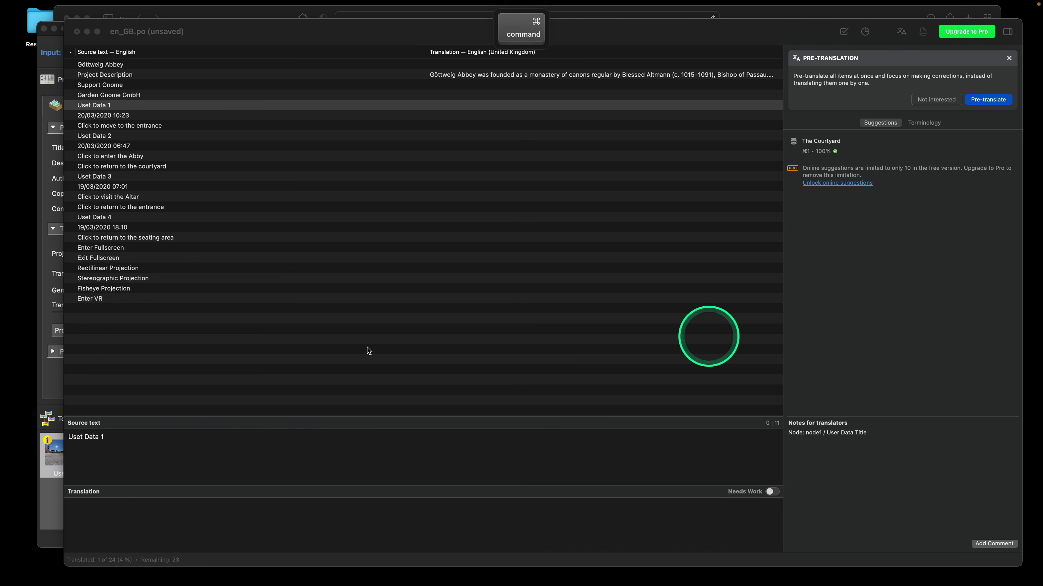
key(super+c)
click(109, 516)
key(super+v)
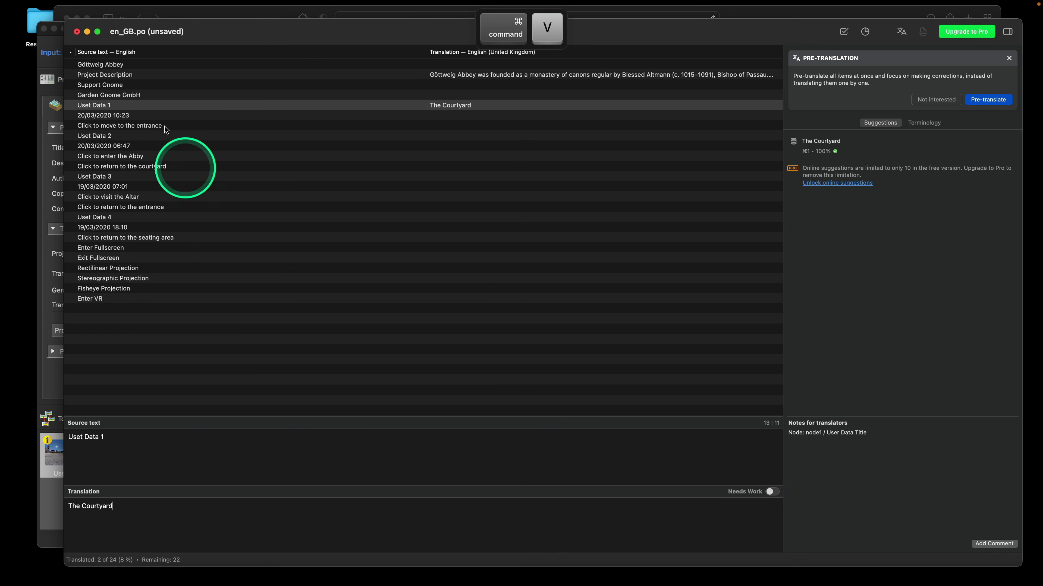
Translate the Uset Data 2 entry as "Abbey Entrance" by copying in the prepared text
click(102, 136)
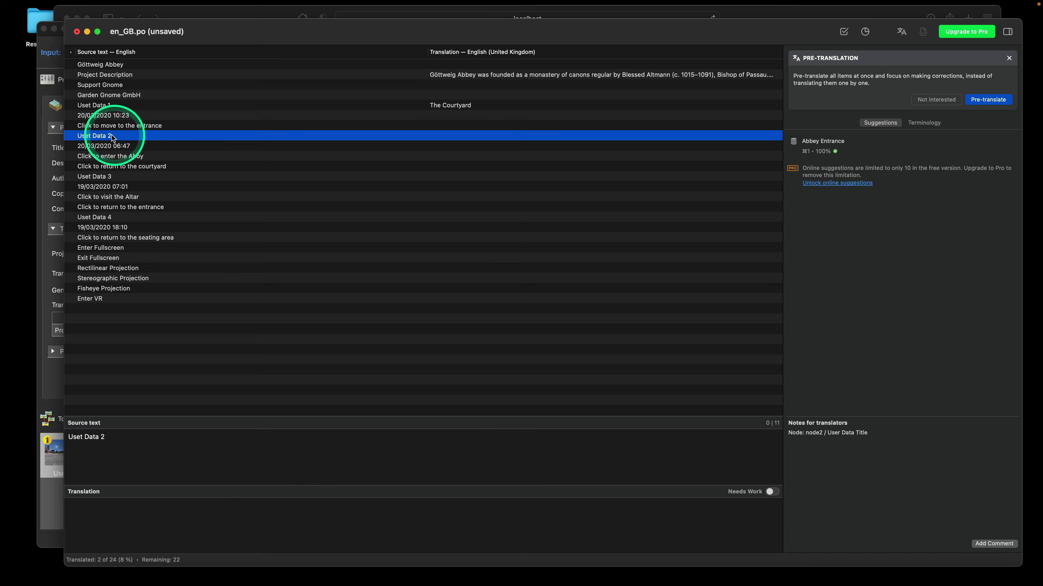
key(super+Tab)
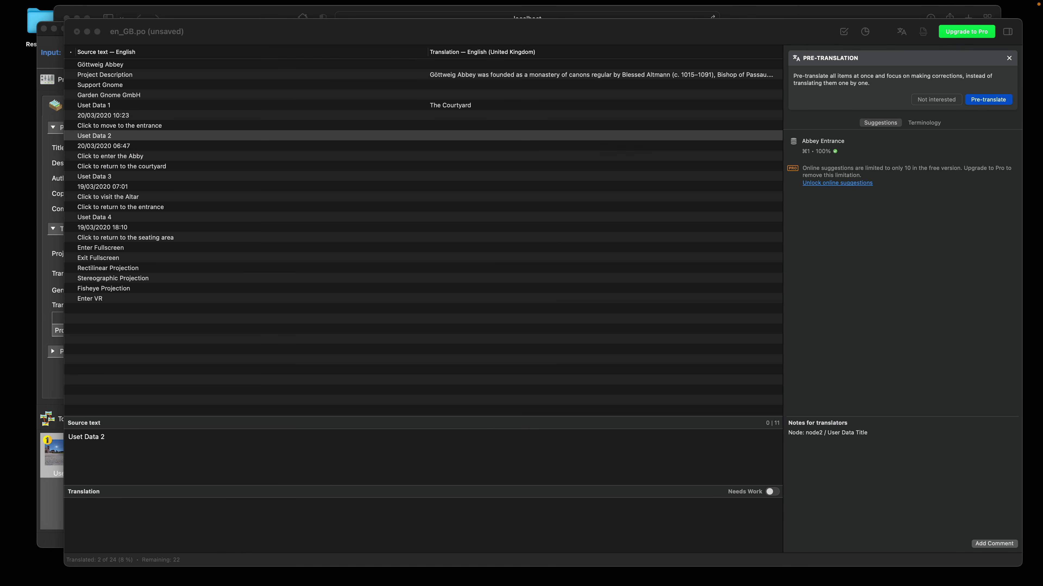
key(super+c)
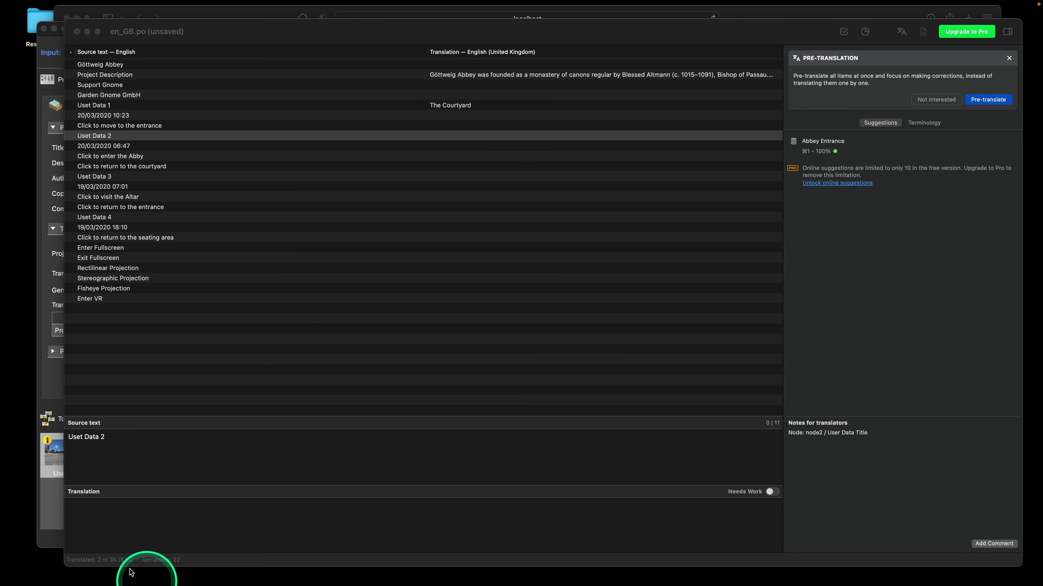
click(109, 516)
key(super+v)
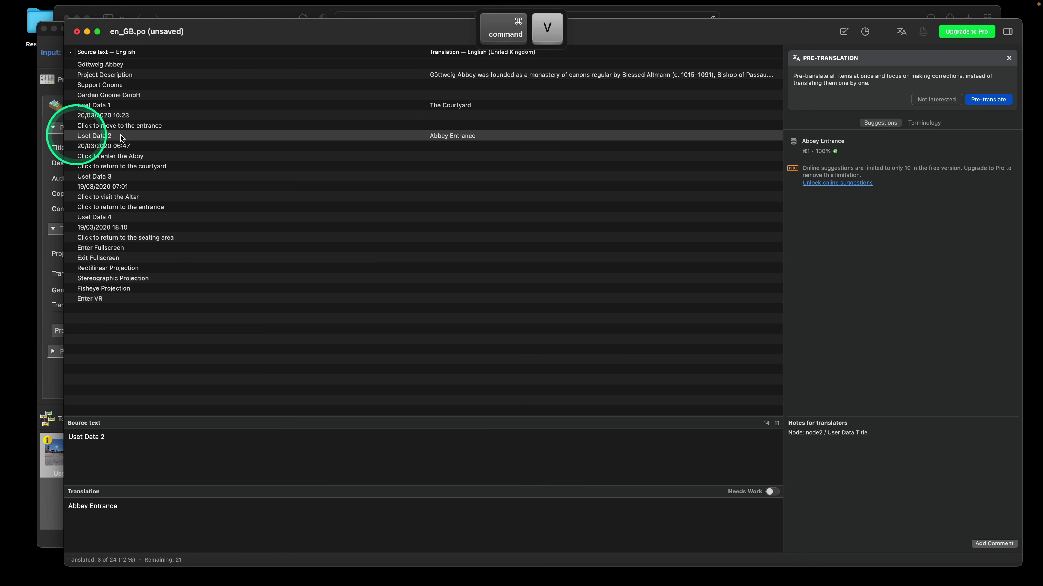
Translate the Uset Data 3 entry as "Seating Area" by copying in the prepared text
click(107, 176)
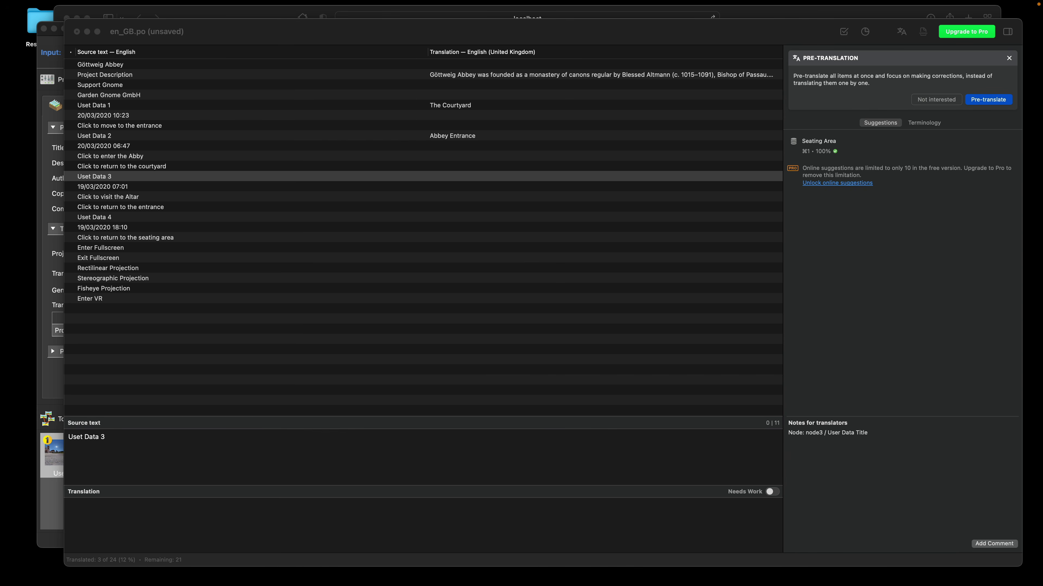
key(super+c)
click(164, 508)
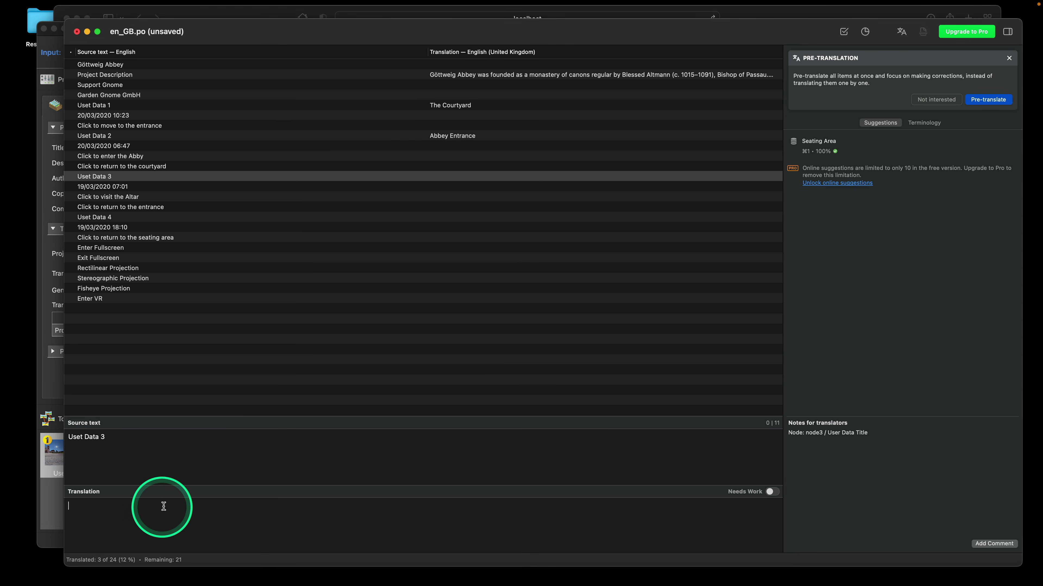
key(super+v)
Translate the Uset Data 4 entry as "The Altar" by copying in the prepared text
click(112, 218)
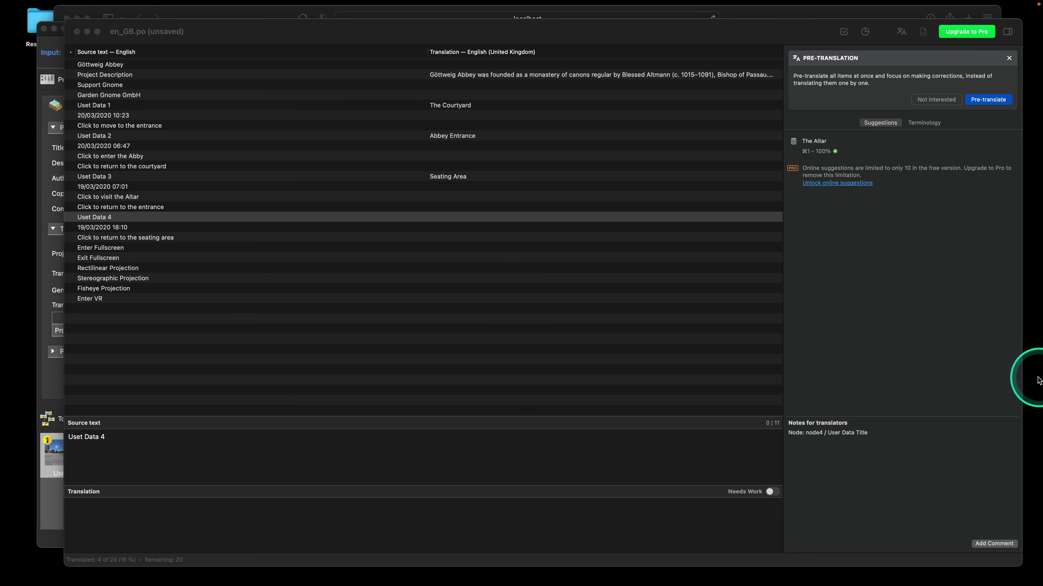
key(super+c)
click(183, 534)
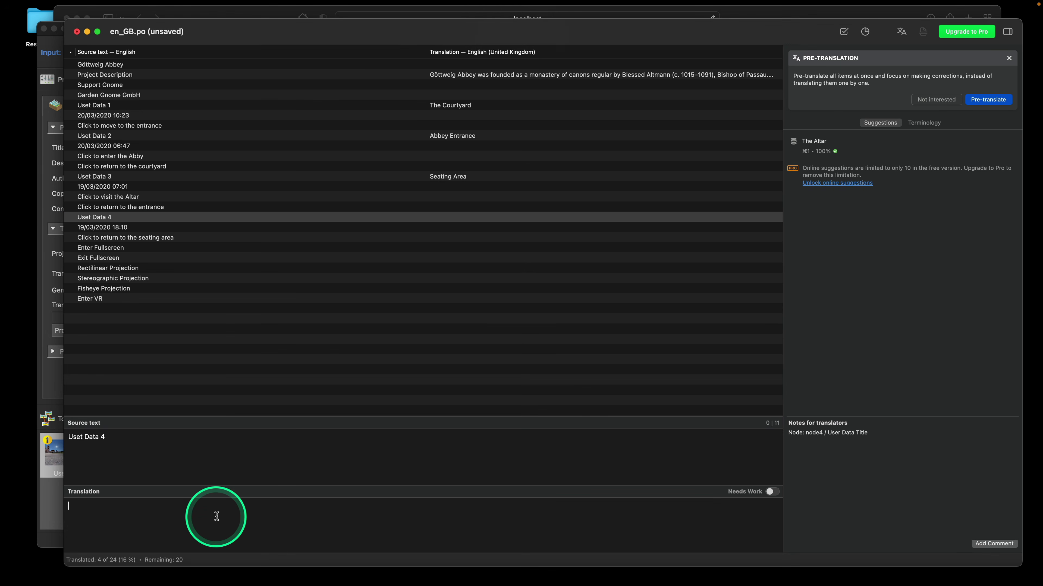
key(super+v)
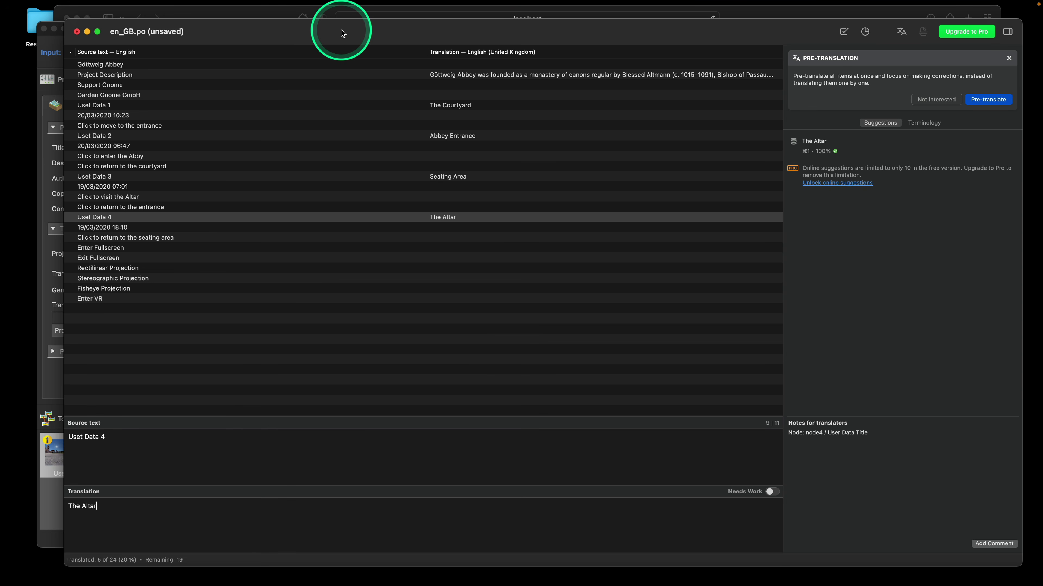
Save the translation as en_GB.po in the translations folder and close the file
key(super+s)
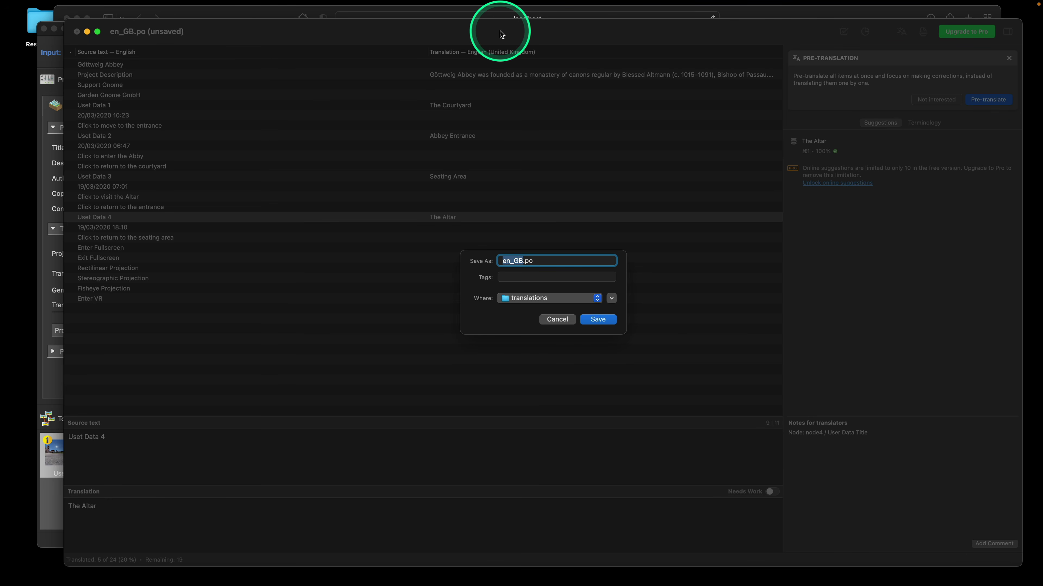
click(602, 319)
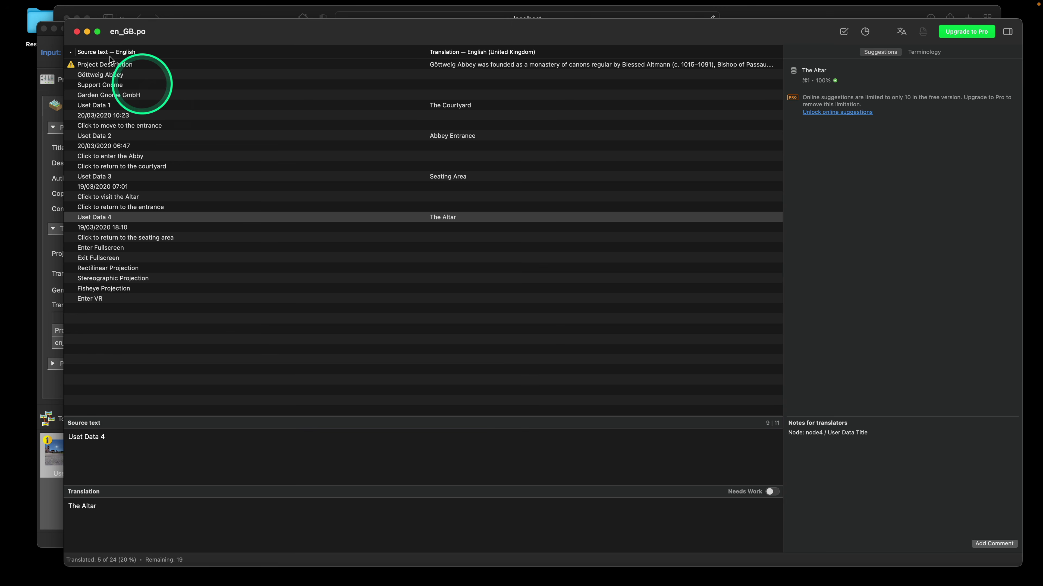
click(77, 32)
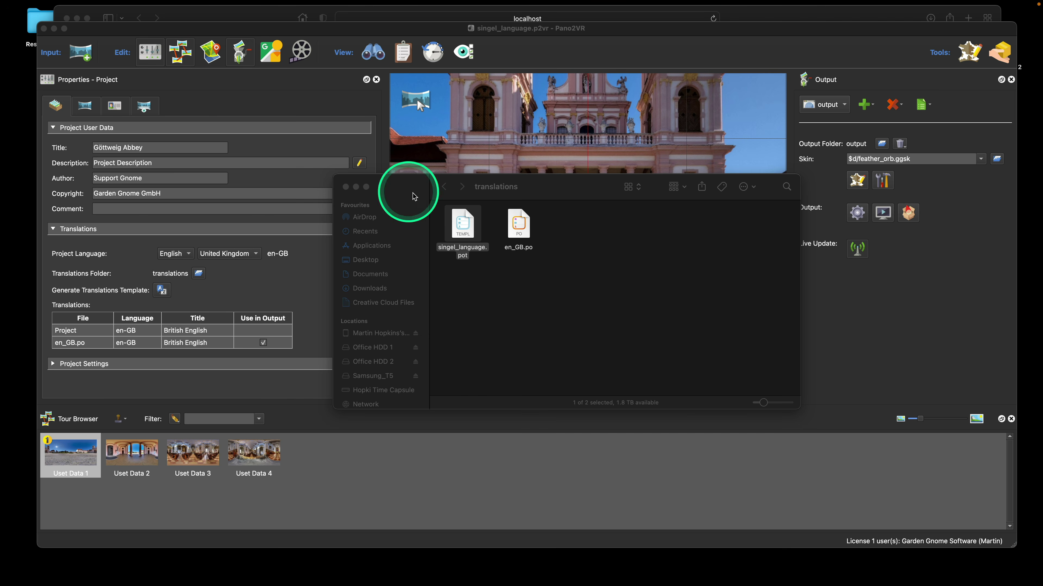
Switch to the browser preview to check the title of the hotspot at the abbey doors, and return to Pano2VR
click(524, 297)
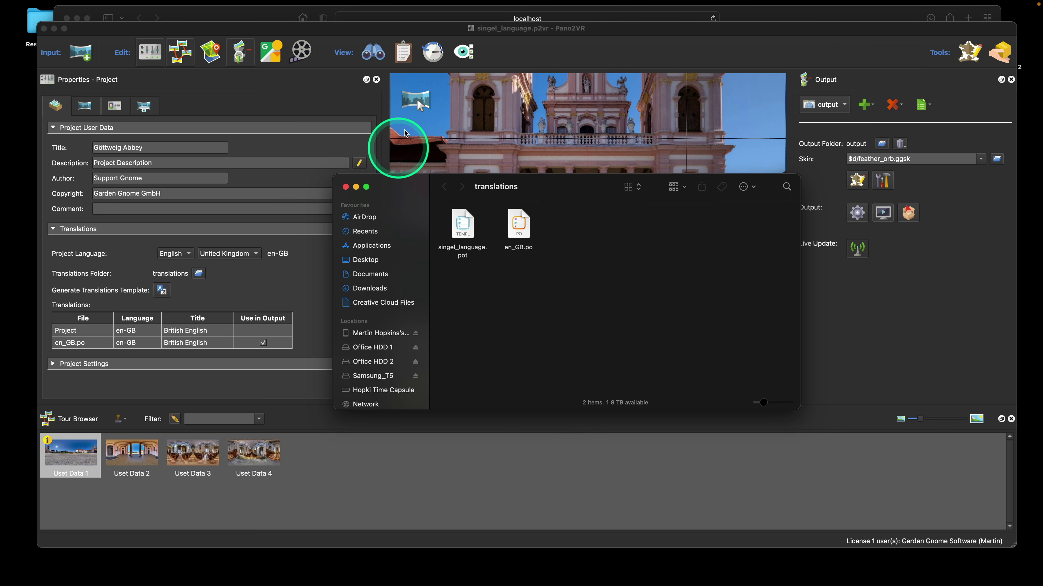
click(424, 31)
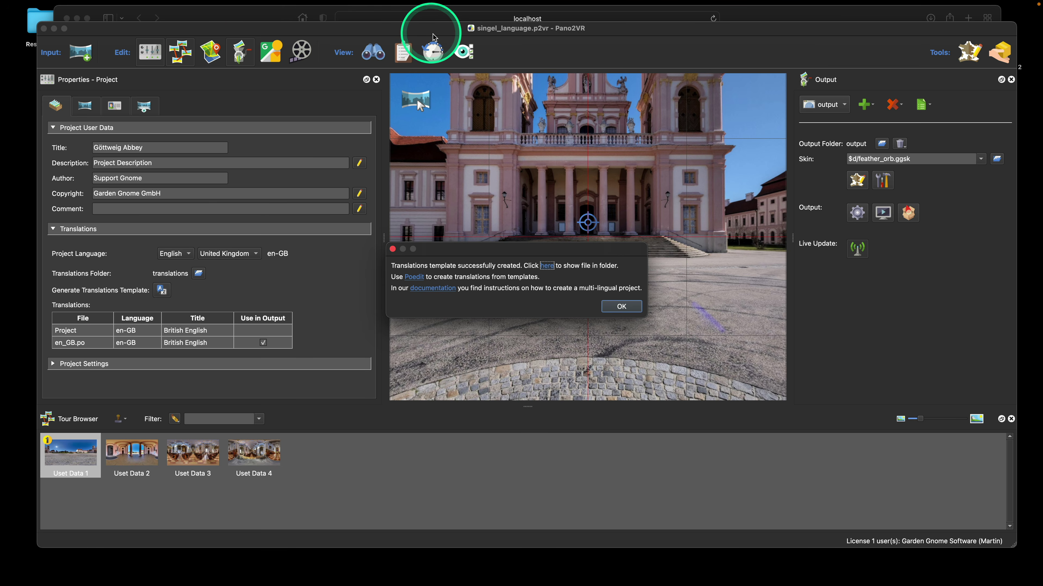
click(238, 18)
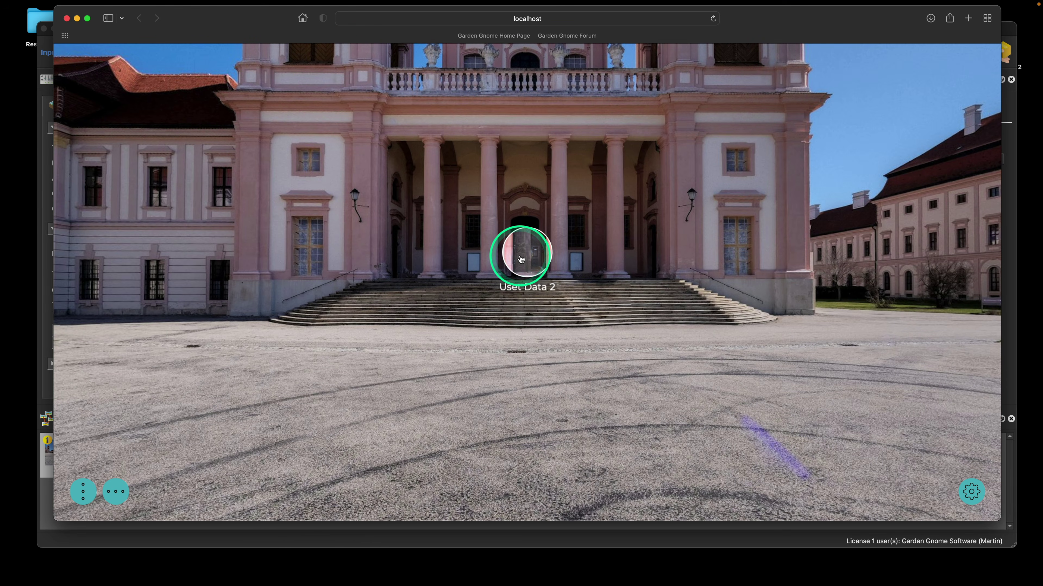
click(1011, 29)
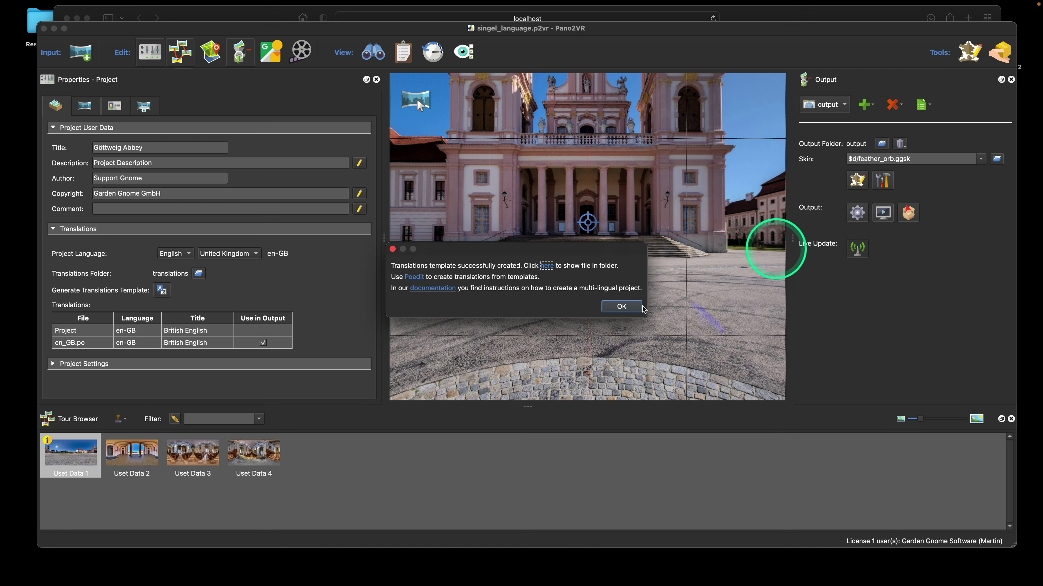
Dismiss the template creation message and regenerate the web output, overwriting pano.xml
click(621, 306)
click(857, 213)
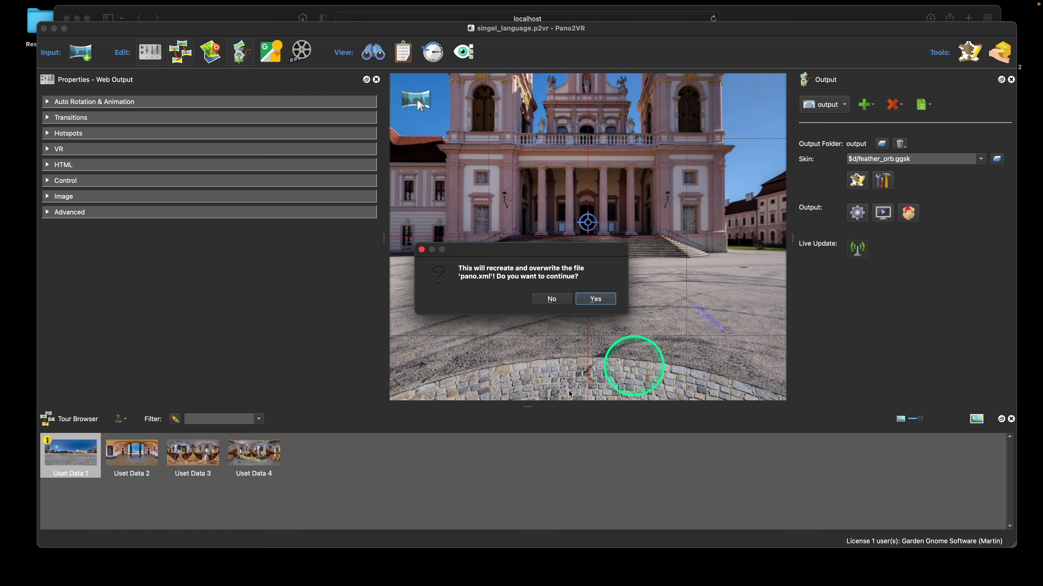
click(596, 299)
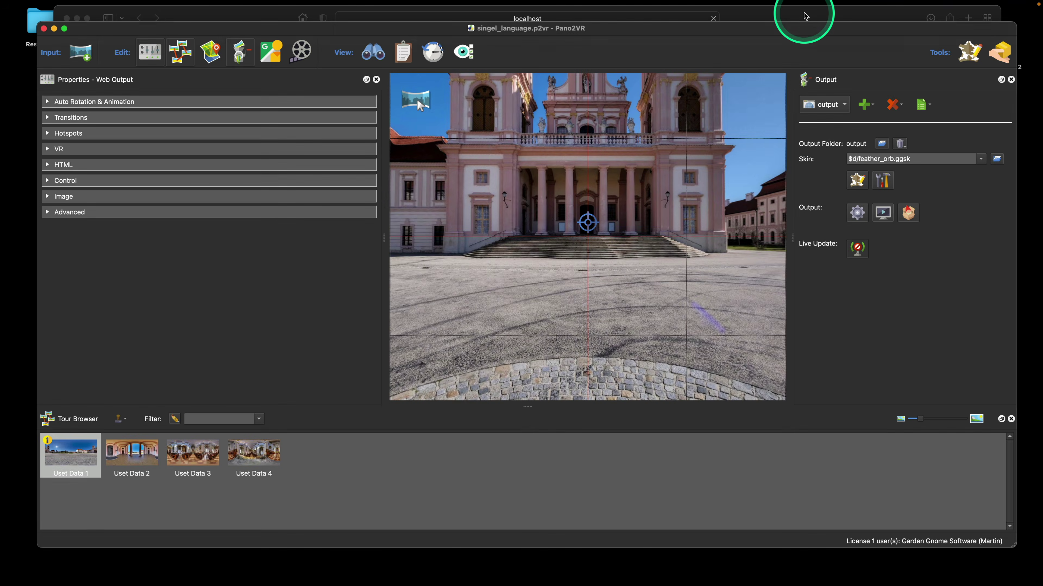
Check the door hotspot's title and the project information text in the browser preview of the tour
click(806, 16)
mouse_move(524, 262)
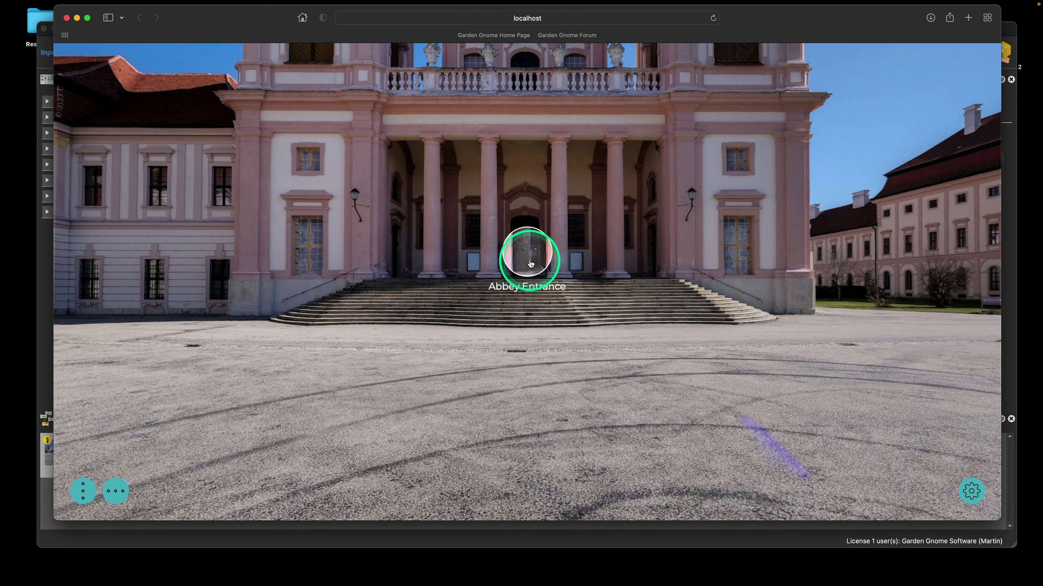
click(88, 404)
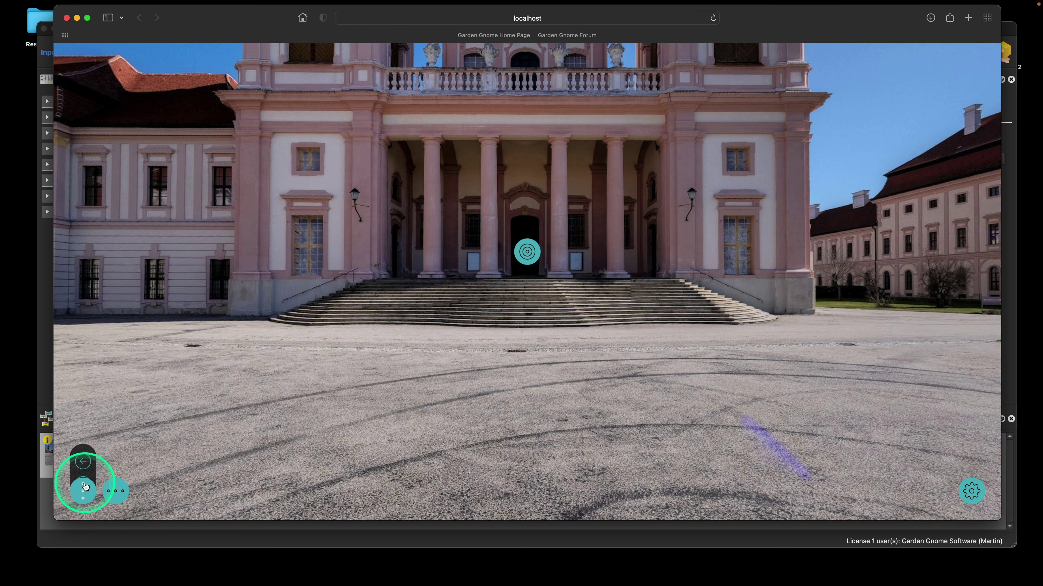
click(83, 438)
click(447, 353)
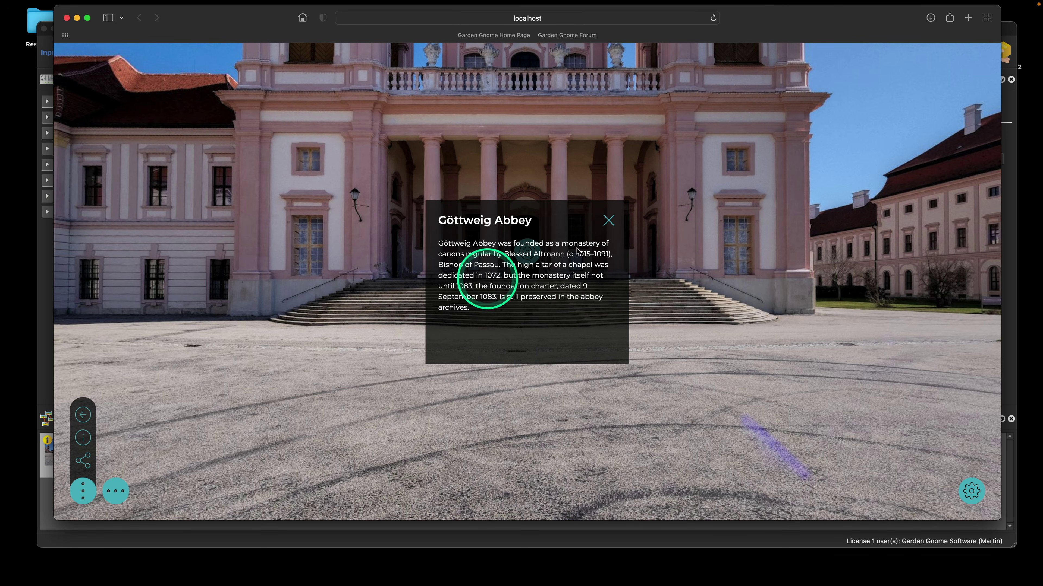
click(607, 222)
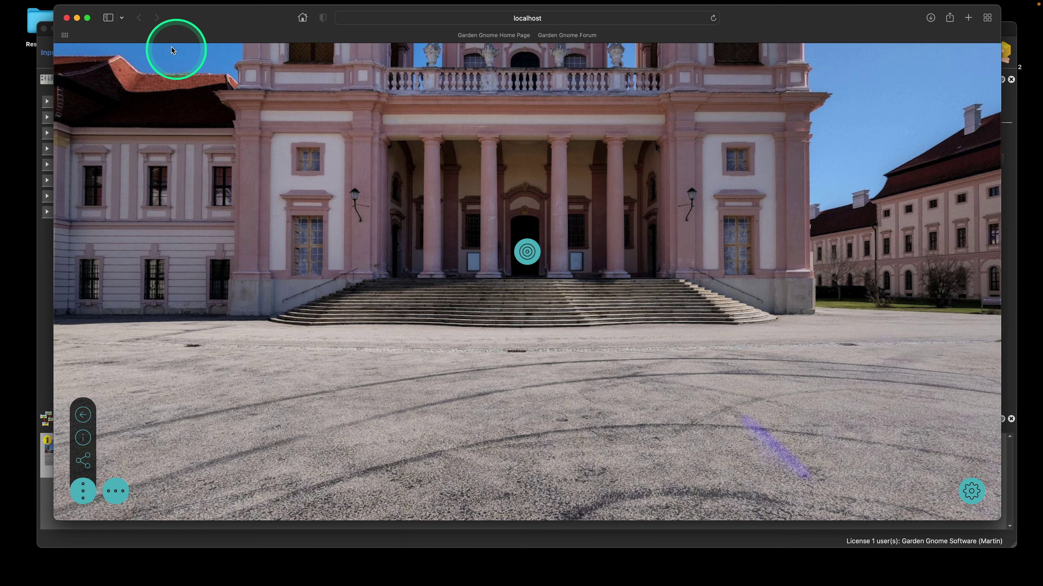
In Pano2VR, exclude the en_GB.po translation from the output and regenerate the web output, overwriting the existing one
mouse_move(200, 19)
mouse_down()
mouse_move(191, 24)
mouse_move(198, 18)
mouse_up()
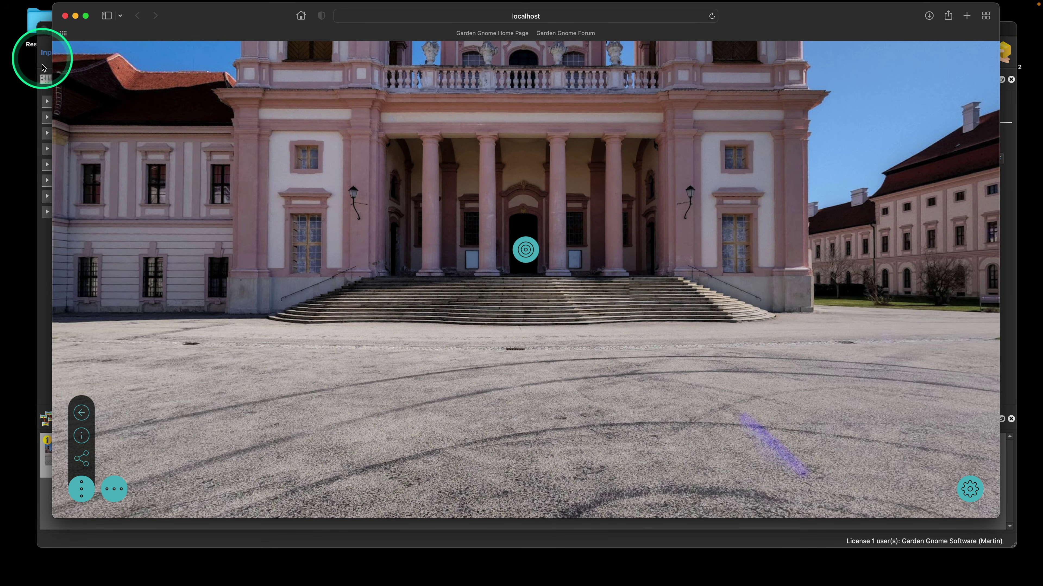
click(43, 51)
drag(162, 30, 157, 35)
click(153, 46)
click(181, 346)
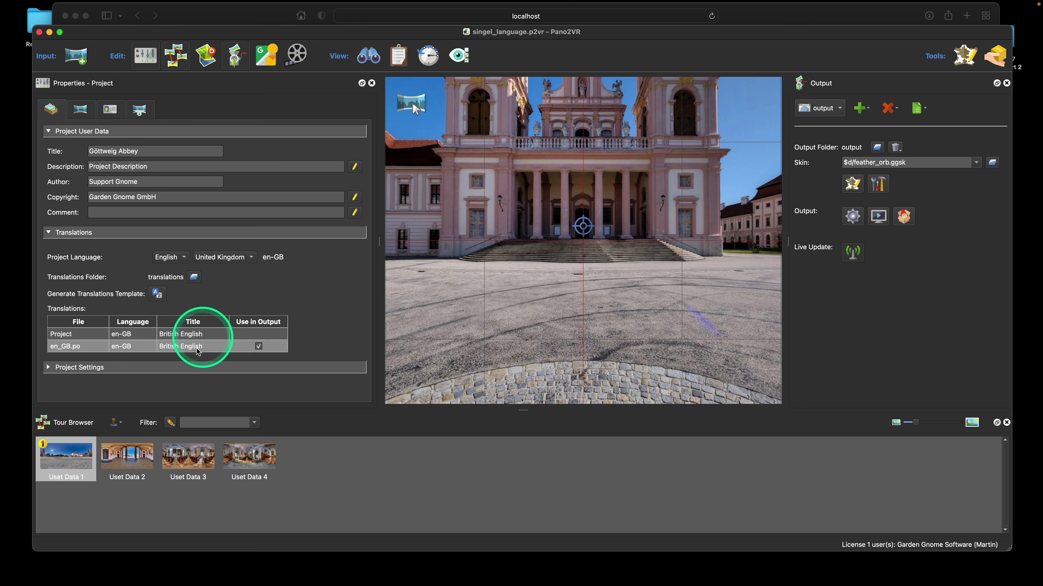
click(258, 347)
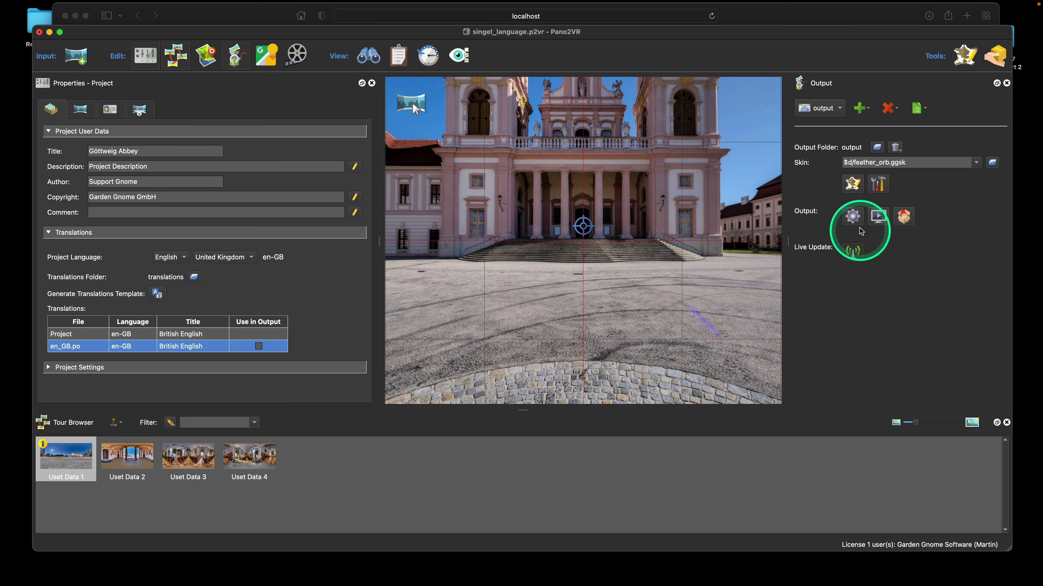
click(853, 216)
click(608, 296)
Examine the door hotspot's title and the project description in the browser preview of the output without the translation
click(784, 26)
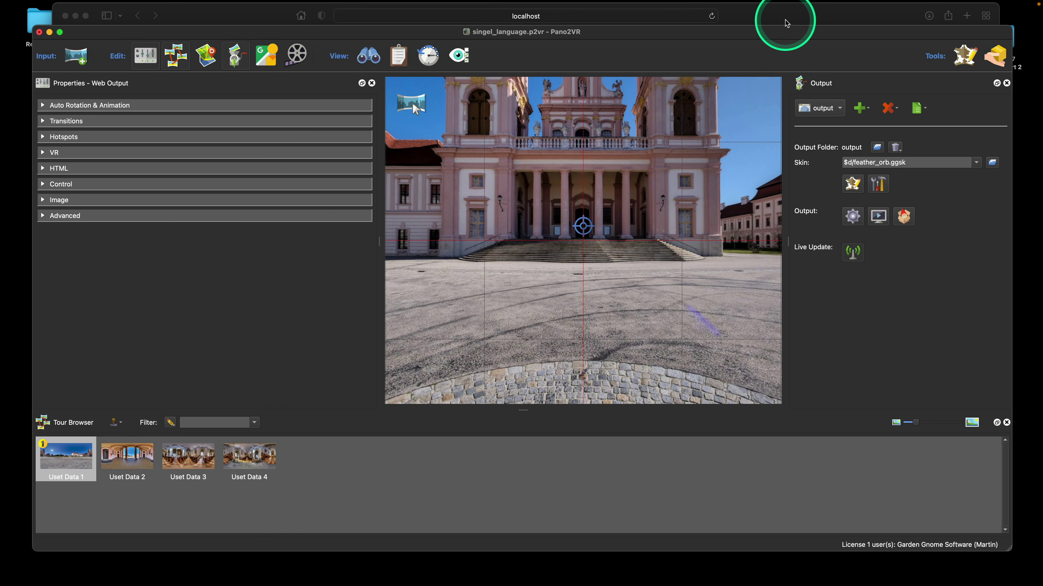
click(539, 292)
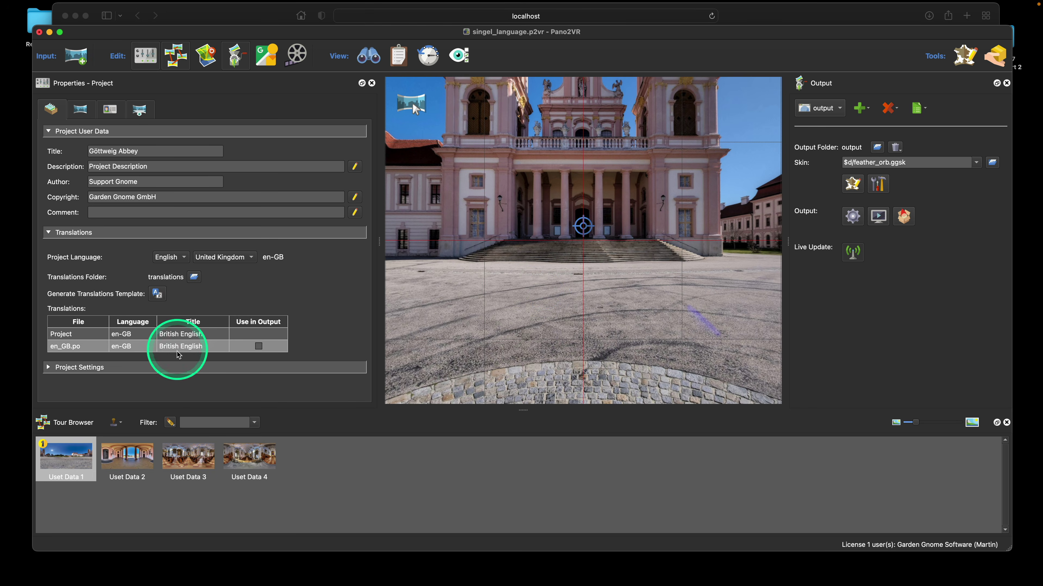
click(258, 346)
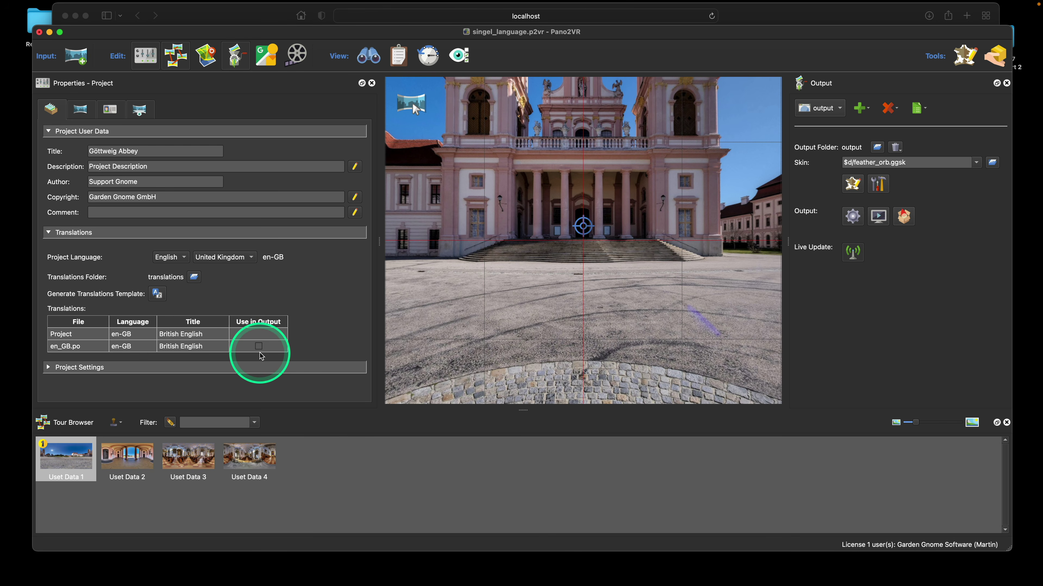
click(889, 15)
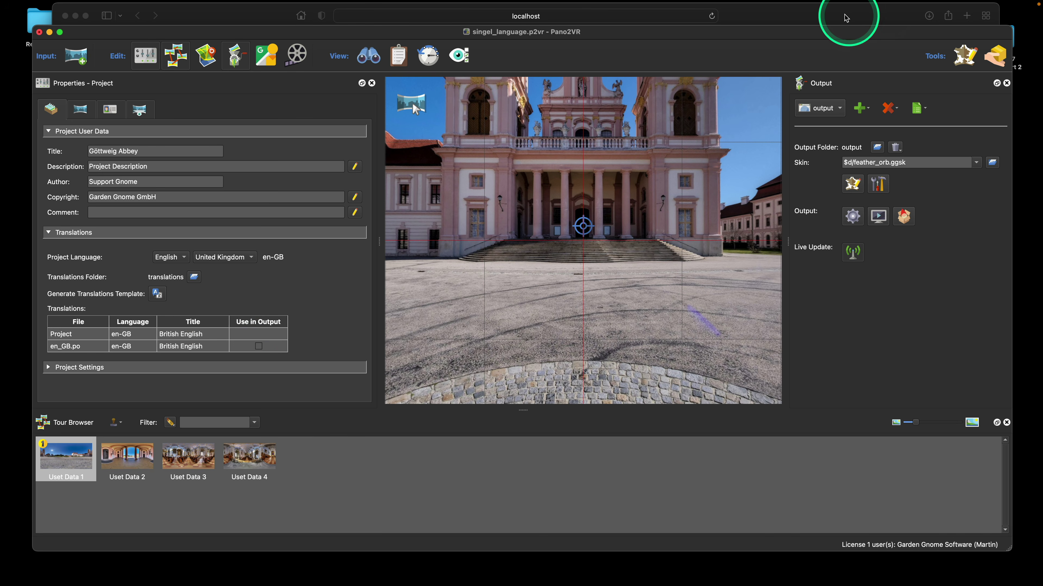
click(518, 212)
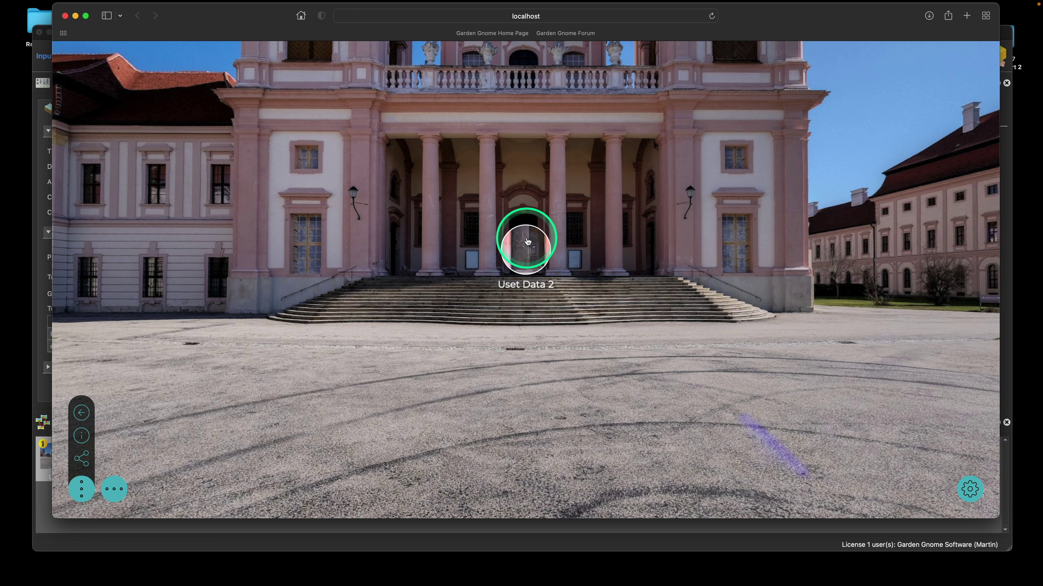
click(81, 436)
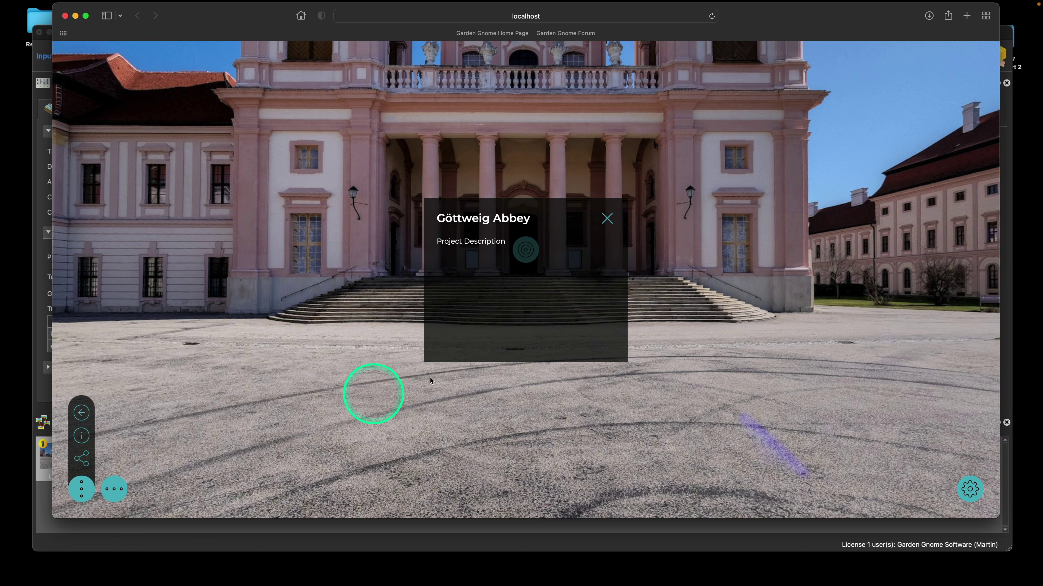
click(607, 223)
In Pano2VR, include the en_GB.po translation in the output again and regenerate the web output
click(1003, 39)
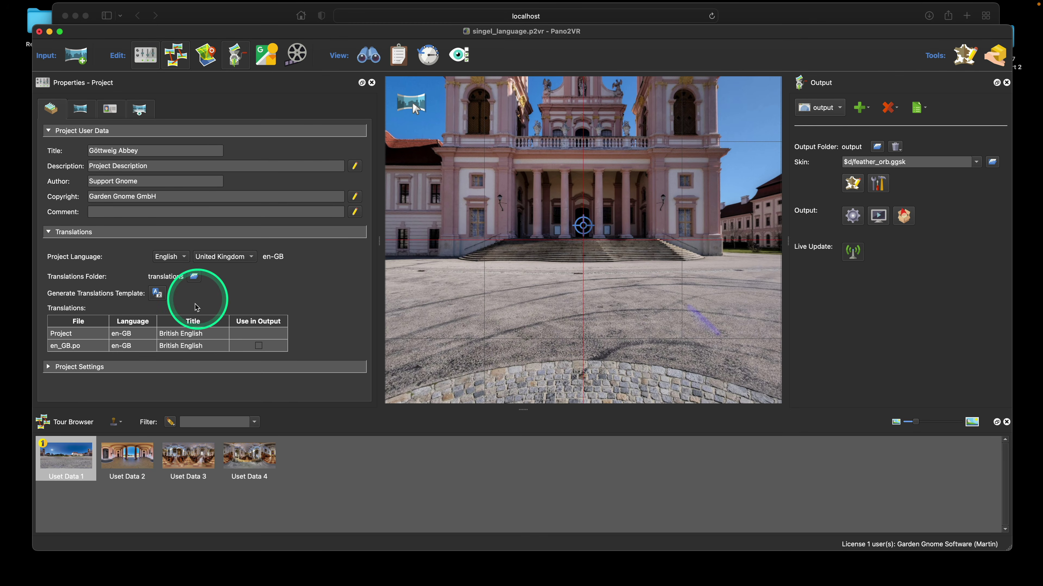
click(259, 346)
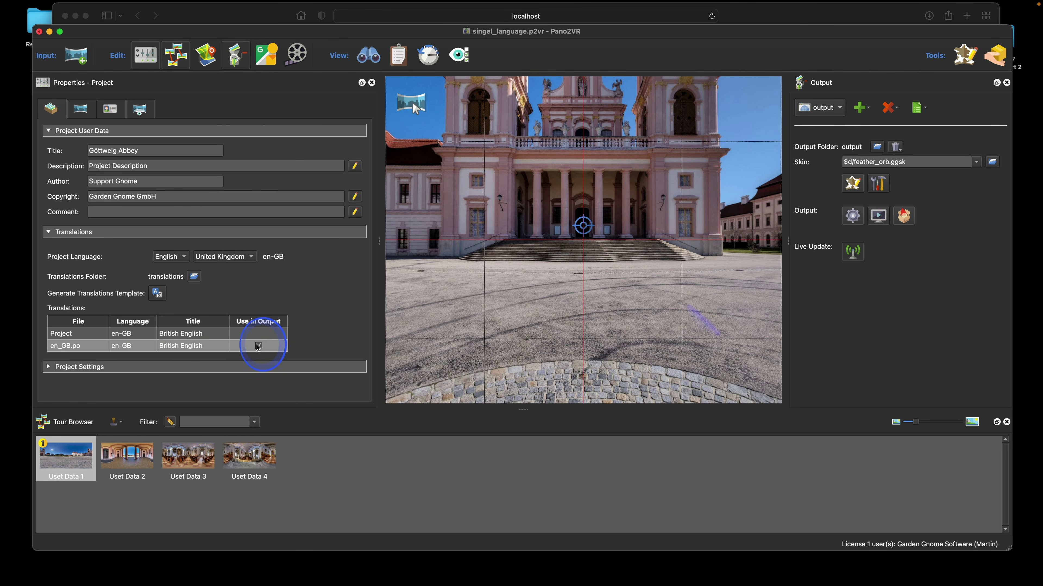
click(849, 221)
click(603, 303)
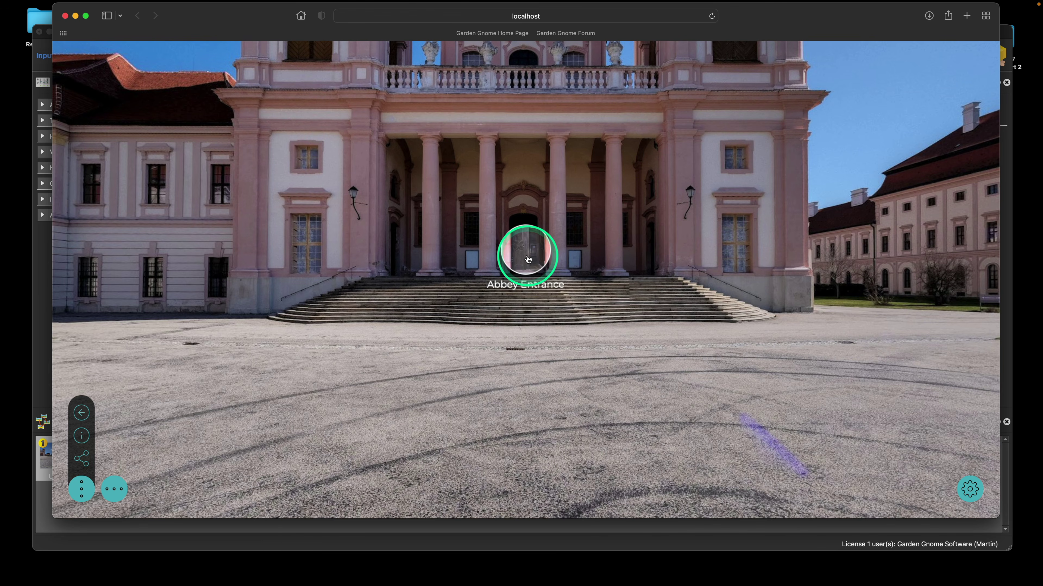
Go through the door hotspot in the tour preview and return to the courtyard, checking the hotspot titles
click(528, 260)
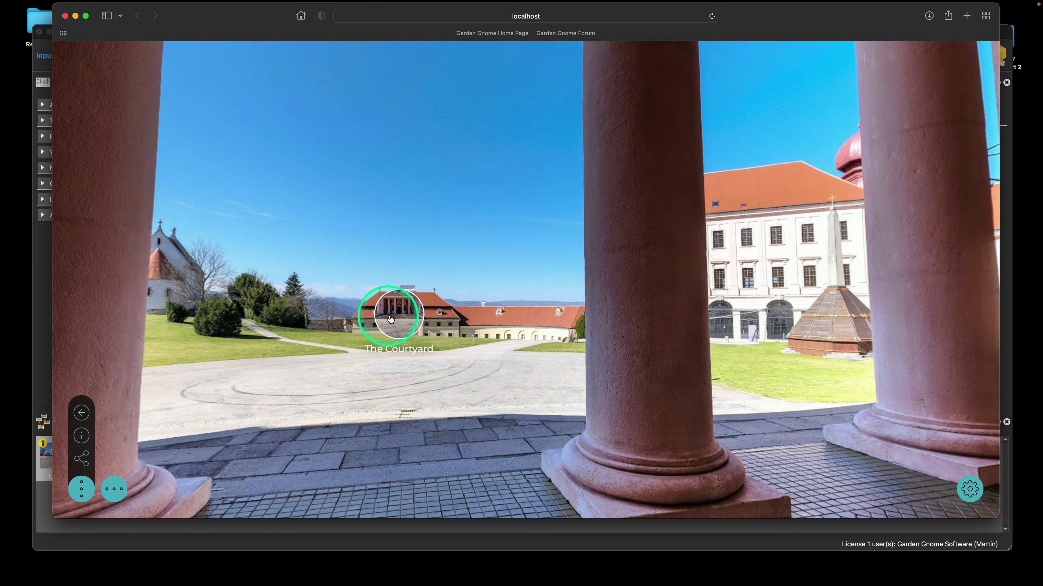
click(391, 319)
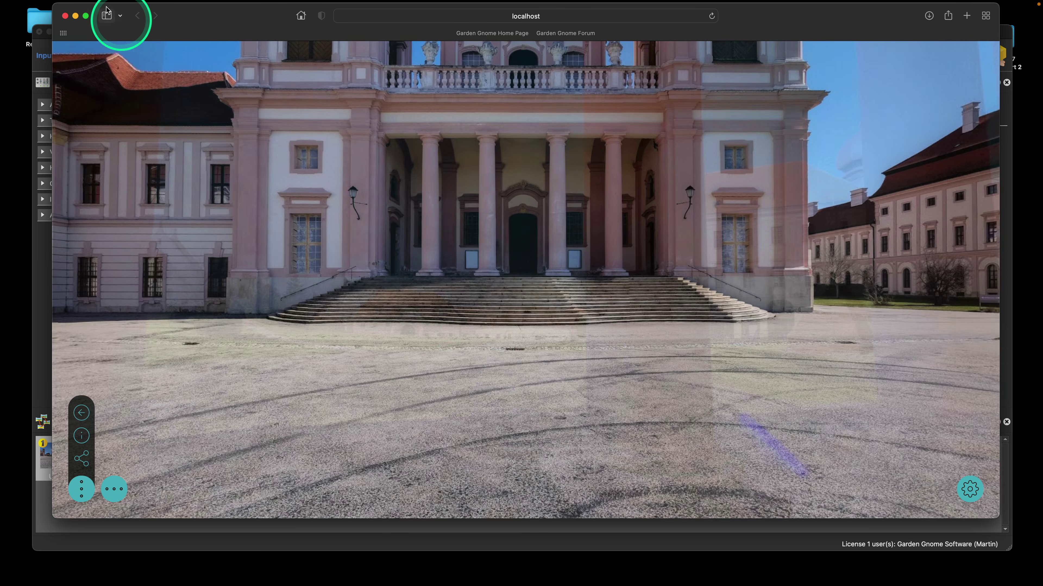
Close the browser preview and the singel_language.p2vr project, saving the project changes
click(65, 17)
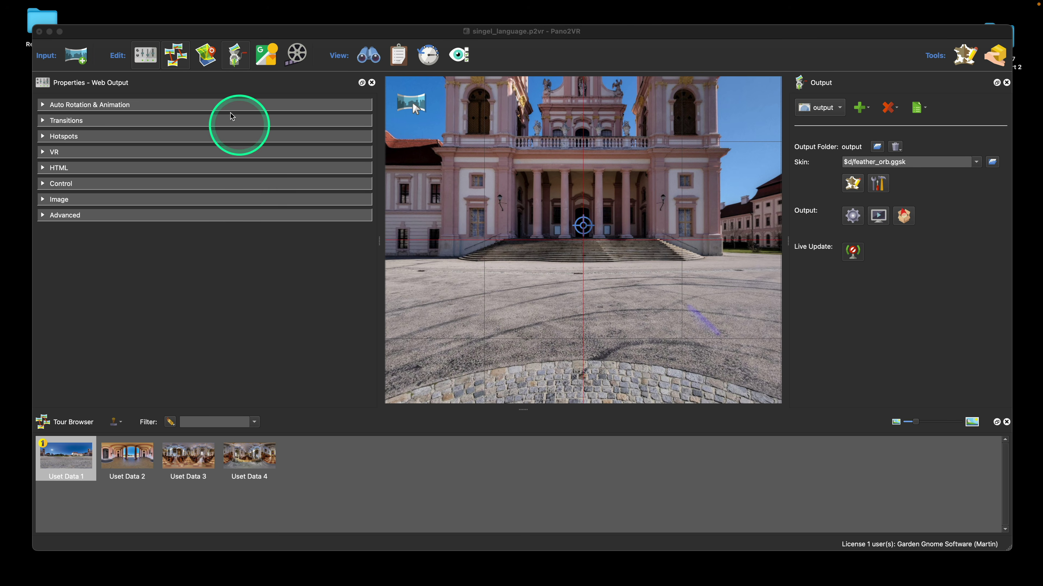
click(39, 31)
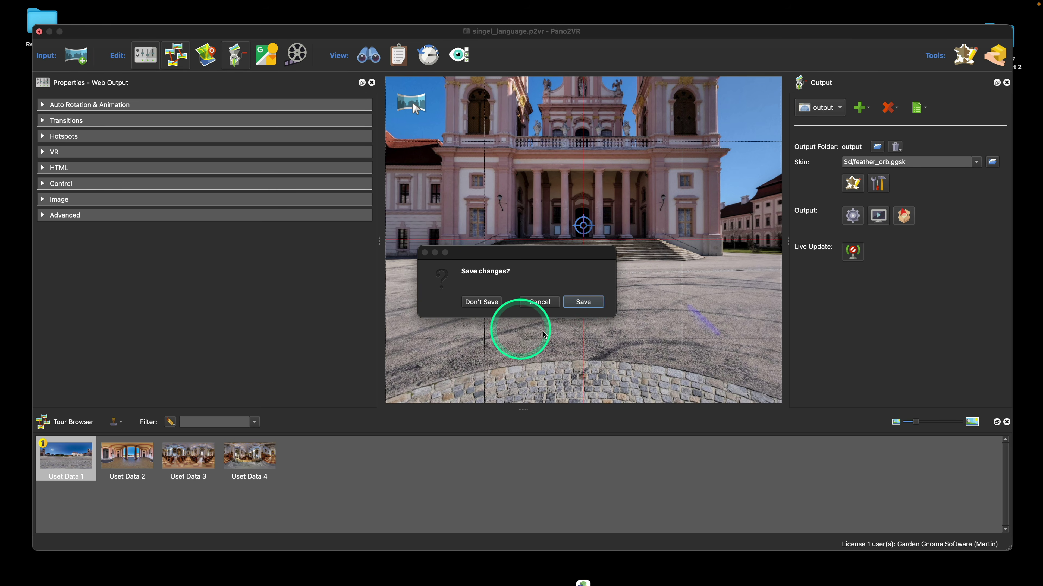
click(582, 302)
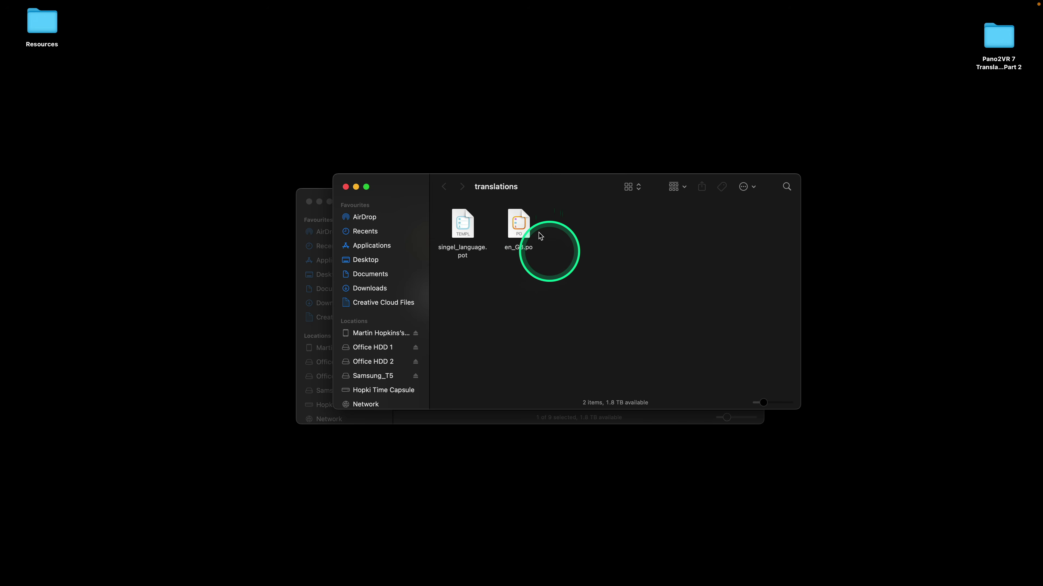
Reopen en_GB.po in Poedit to examine the language notice and the Project Description warning, and close the file and translations folder
double_click(524, 226)
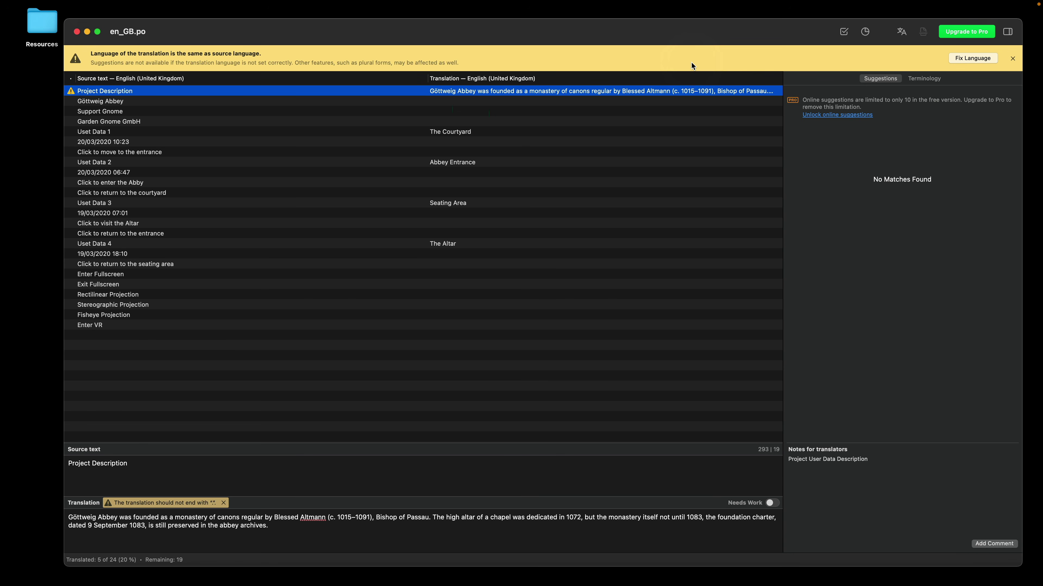
click(1013, 58)
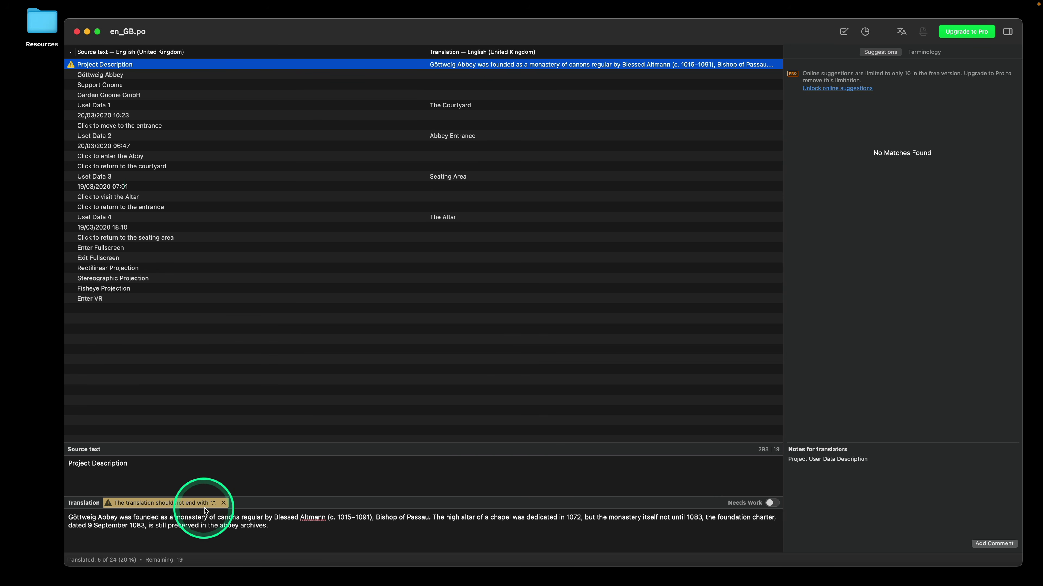
click(275, 530)
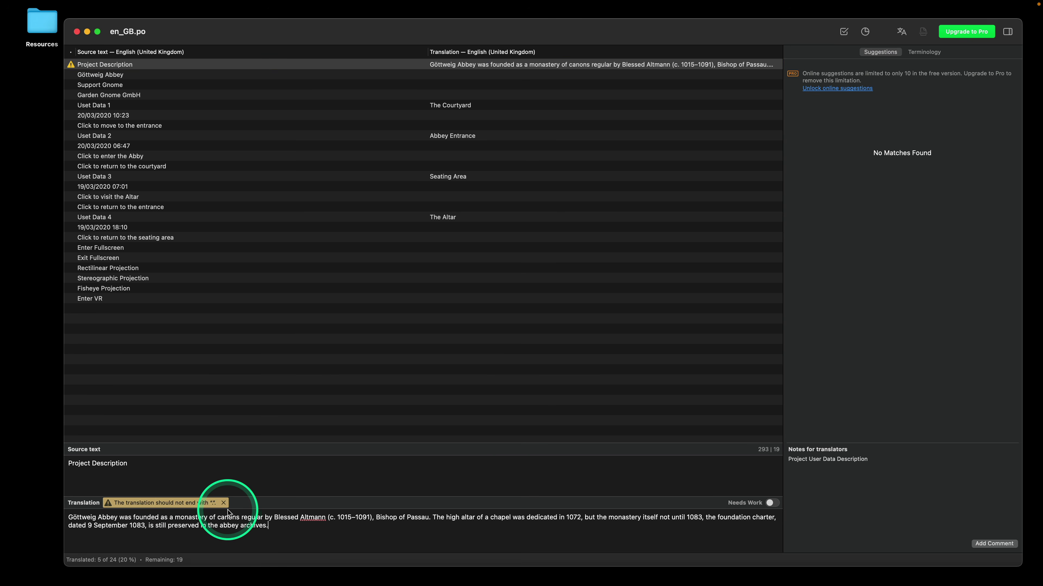
click(77, 32)
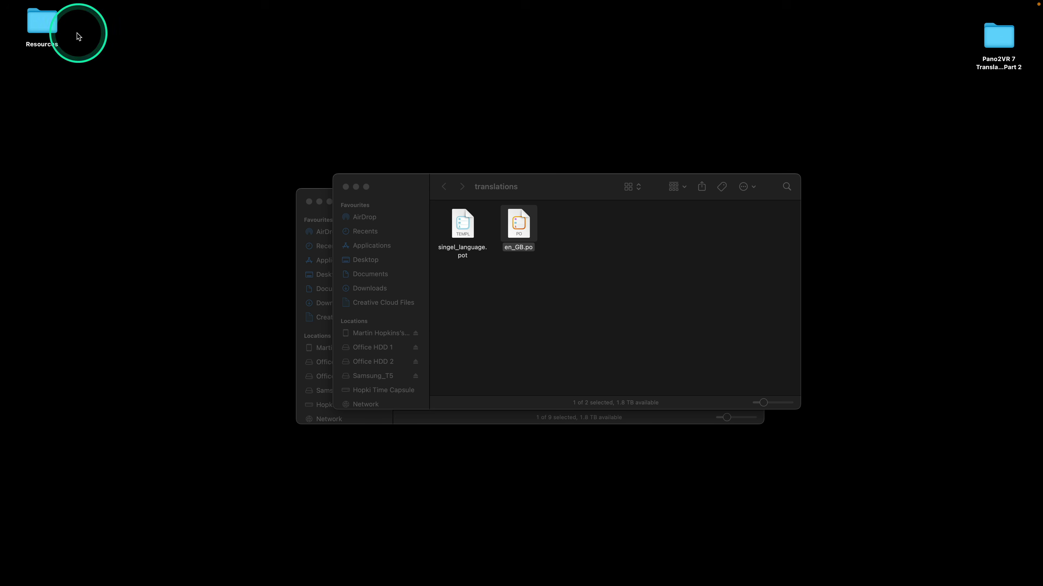
click(345, 187)
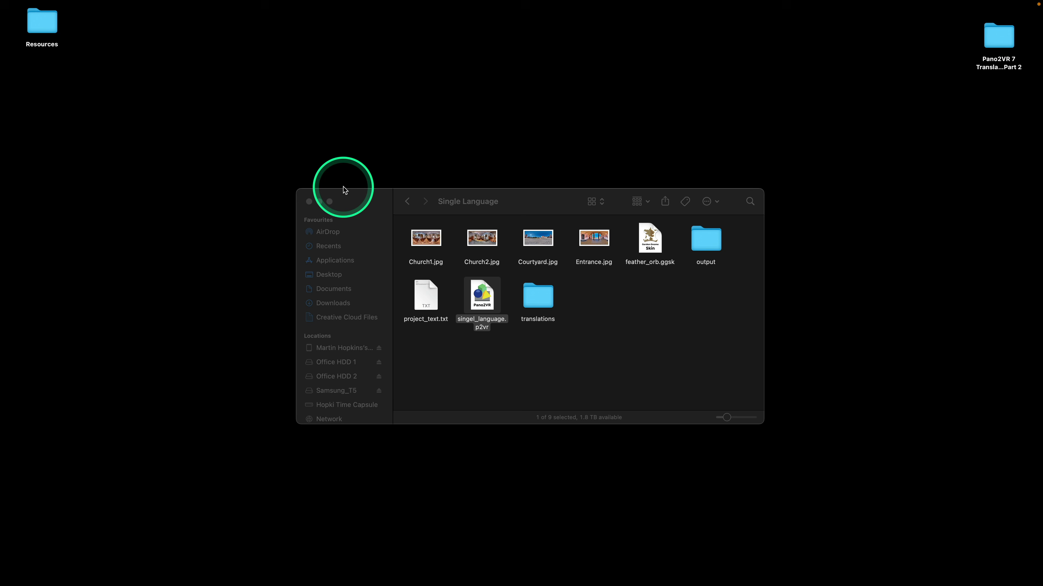
Open the singel_language.p2vr project in Pano2VR and start Firefox with an empty window placed behind it
double_click(486, 292)
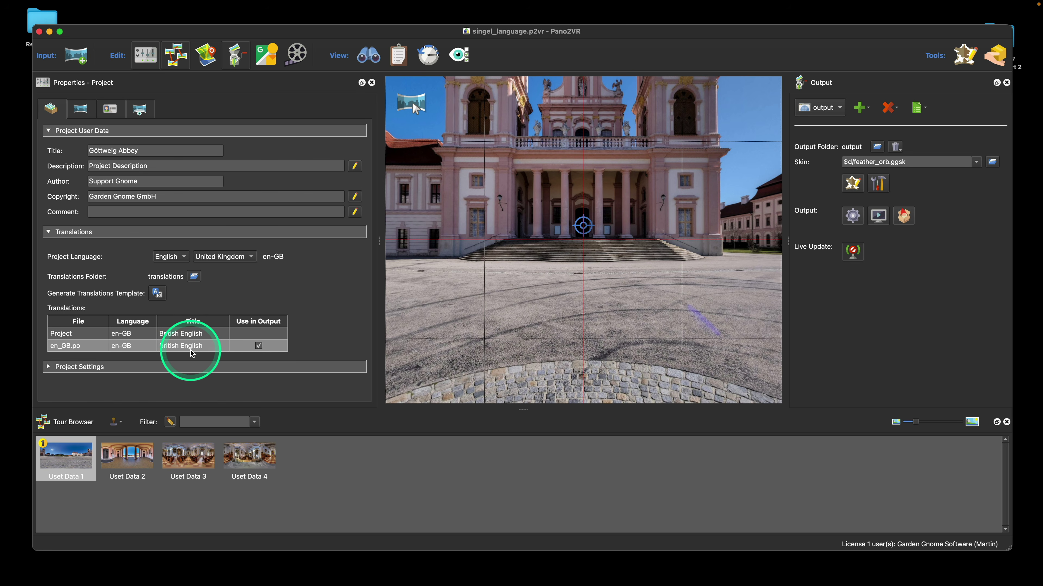
click(184, 336)
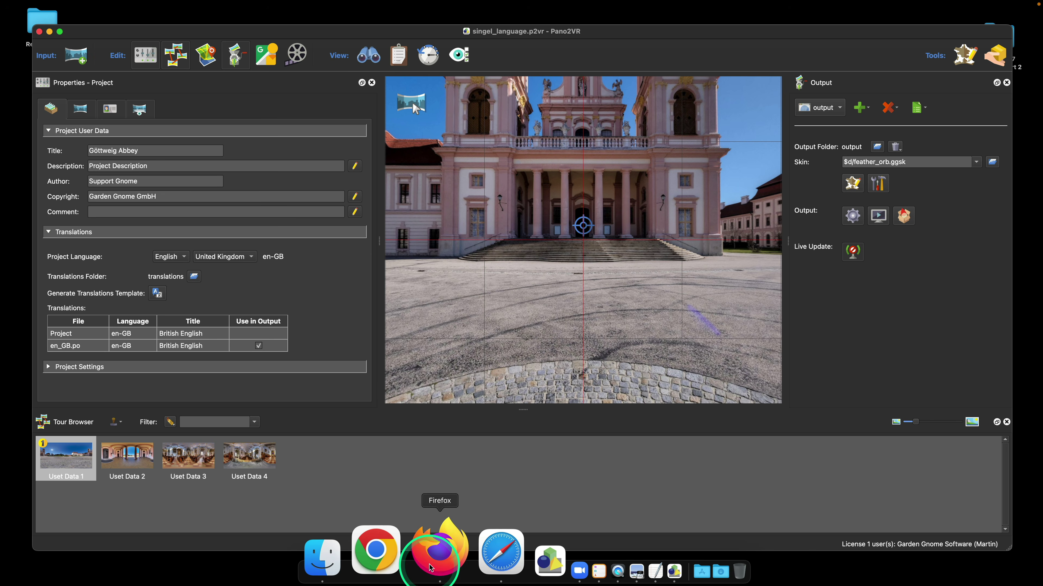
click(437, 534)
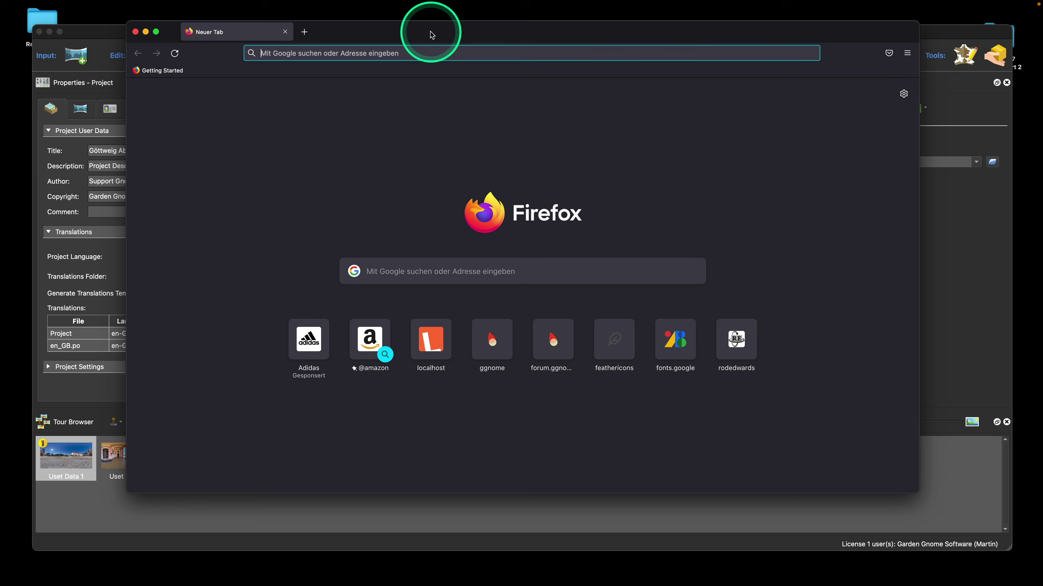
drag(431, 35, 352, 27)
click(948, 58)
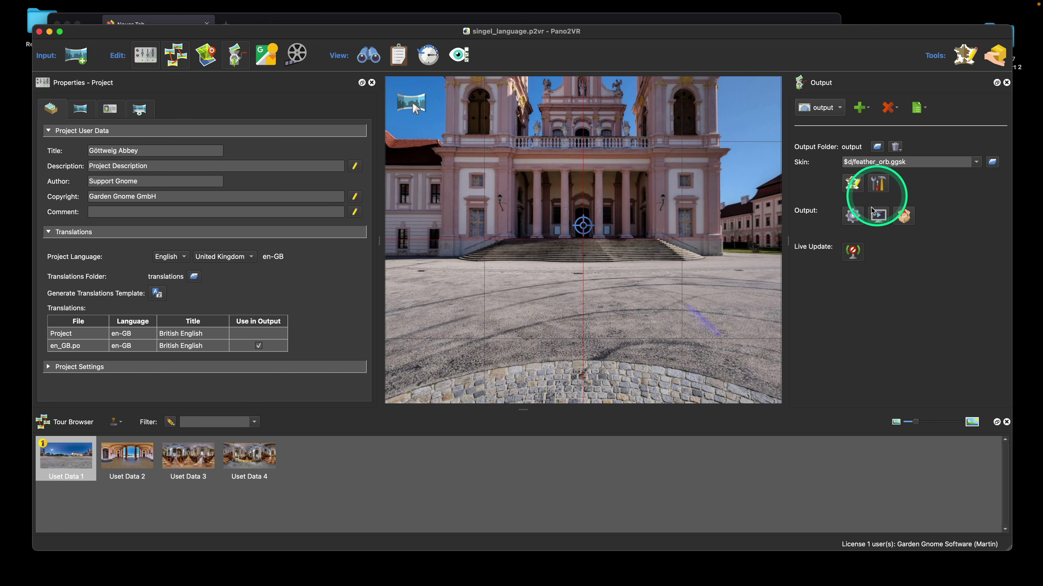
Open the tour's web output from Pano2VR, copy its localhost address, close that browser window and load the address in Firefox
click(876, 217)
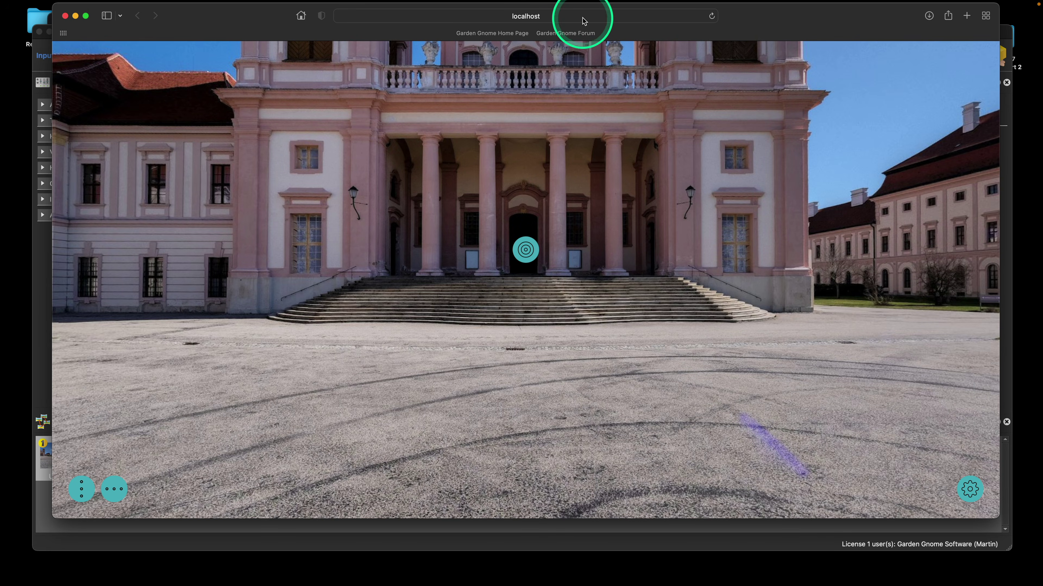
click(587, 18)
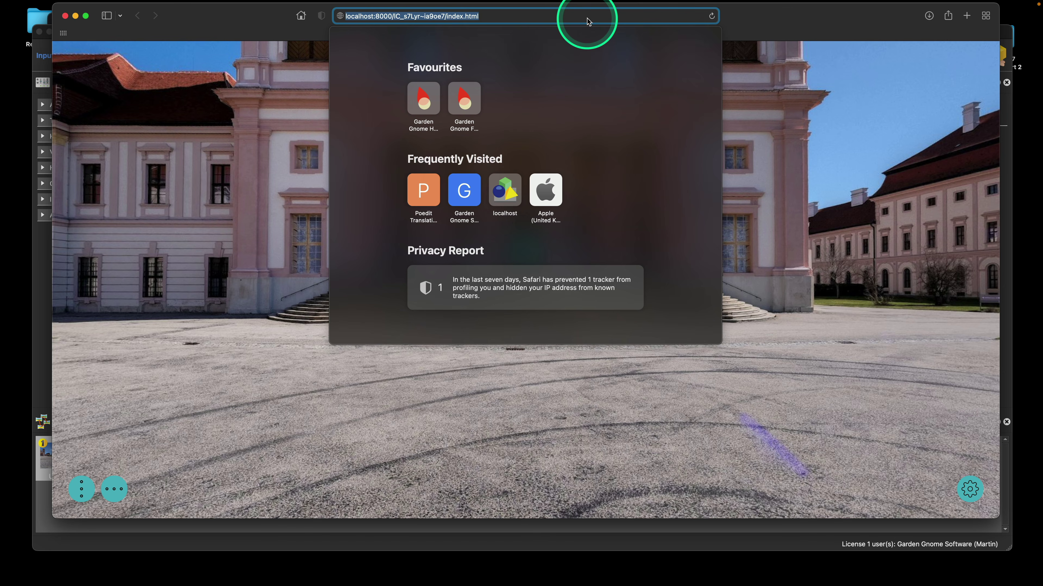
key(super+c)
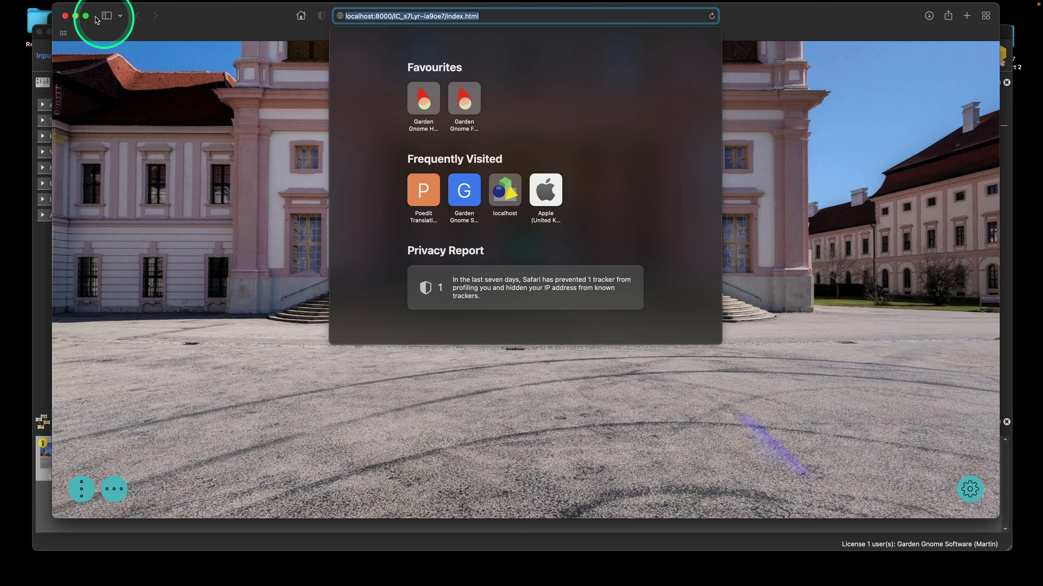
click(65, 15)
click(290, 27)
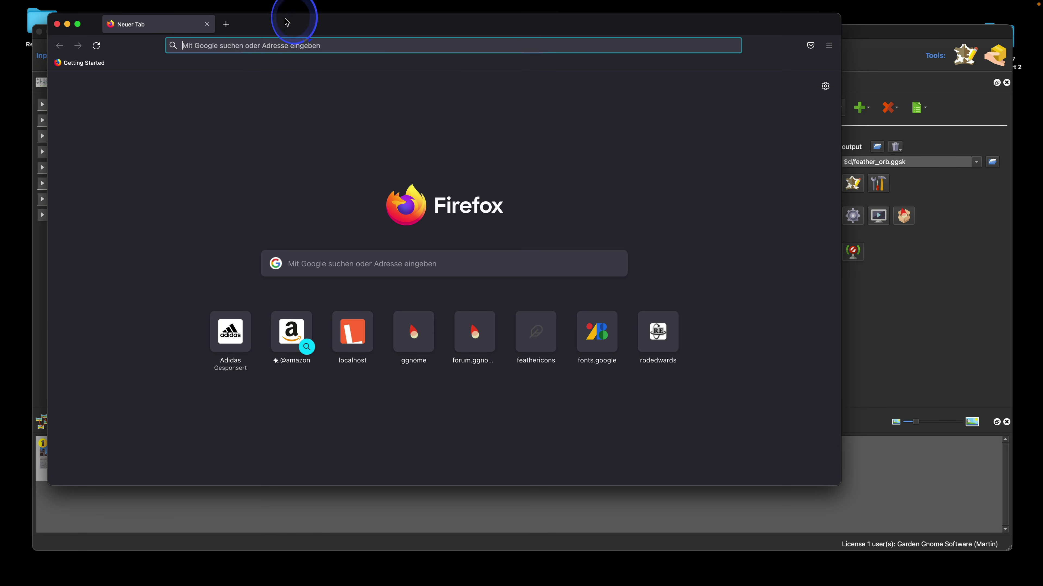
click(243, 46)
key(super+v)
key(Return)
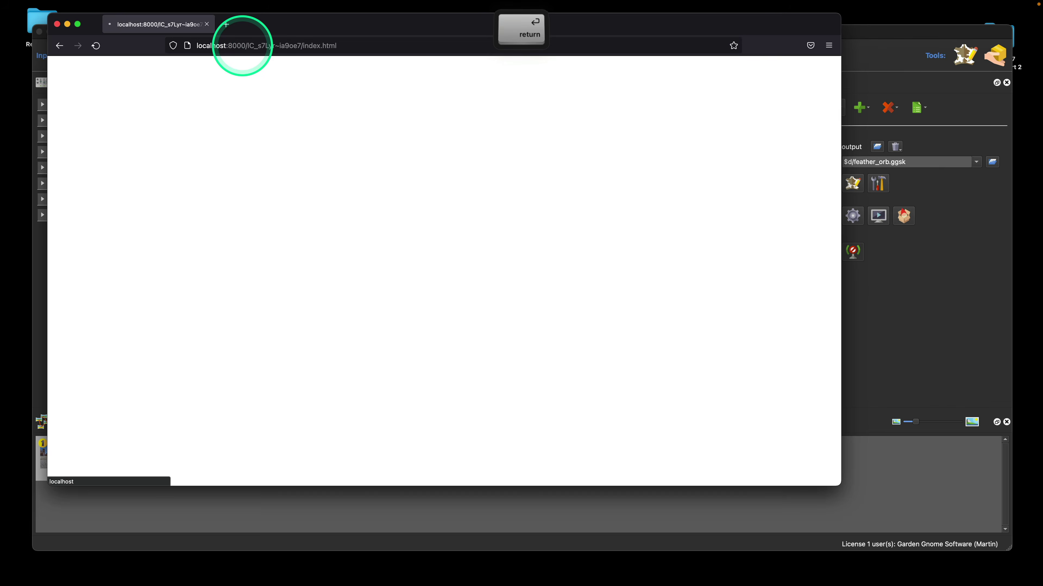
View the tour in Firefox, close that window and minimise the singel_language.p2vr project window
mouse_move(442, 253)
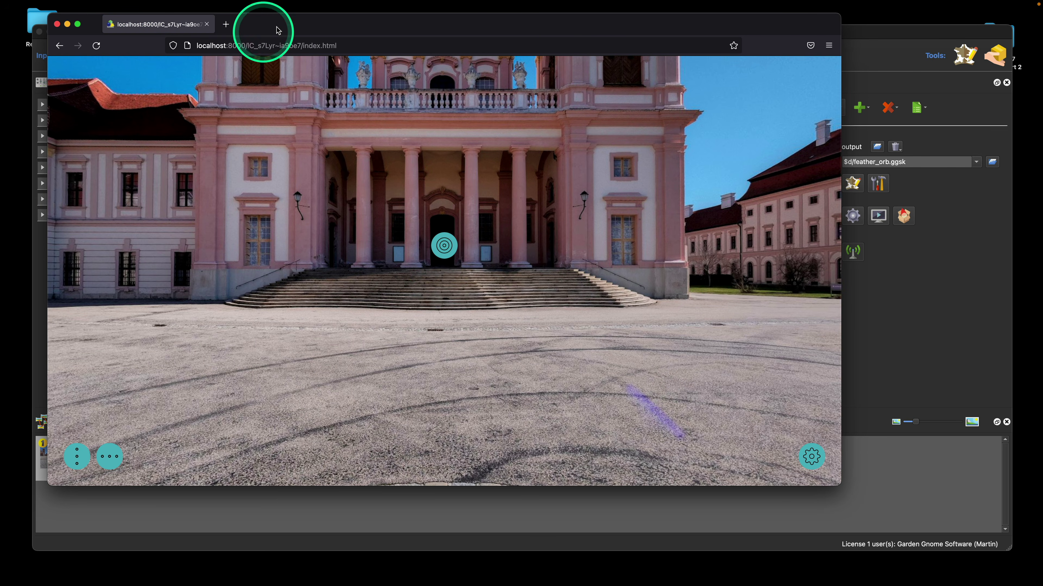
drag(283, 25, 355, 61)
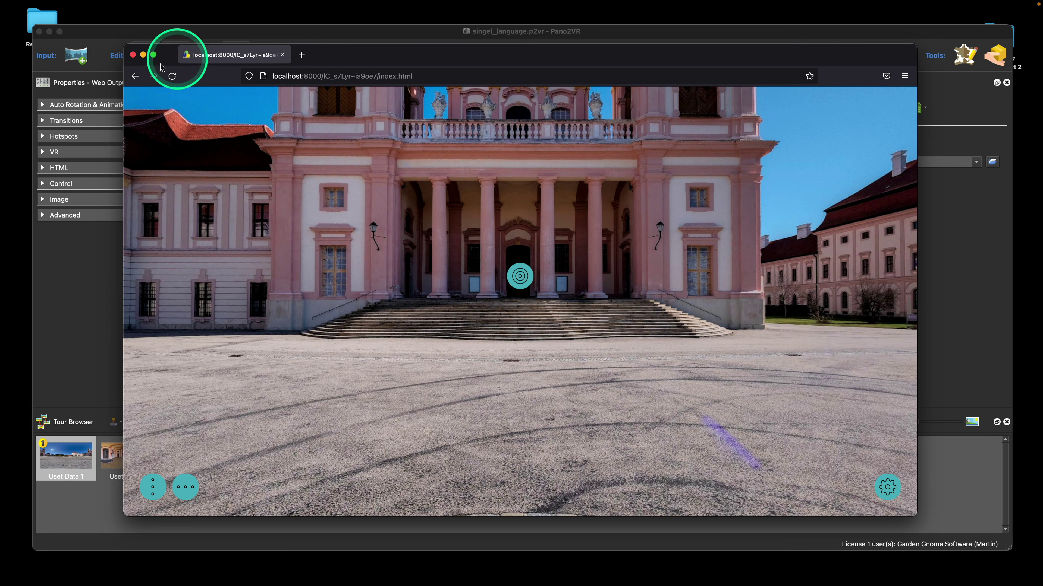
click(132, 55)
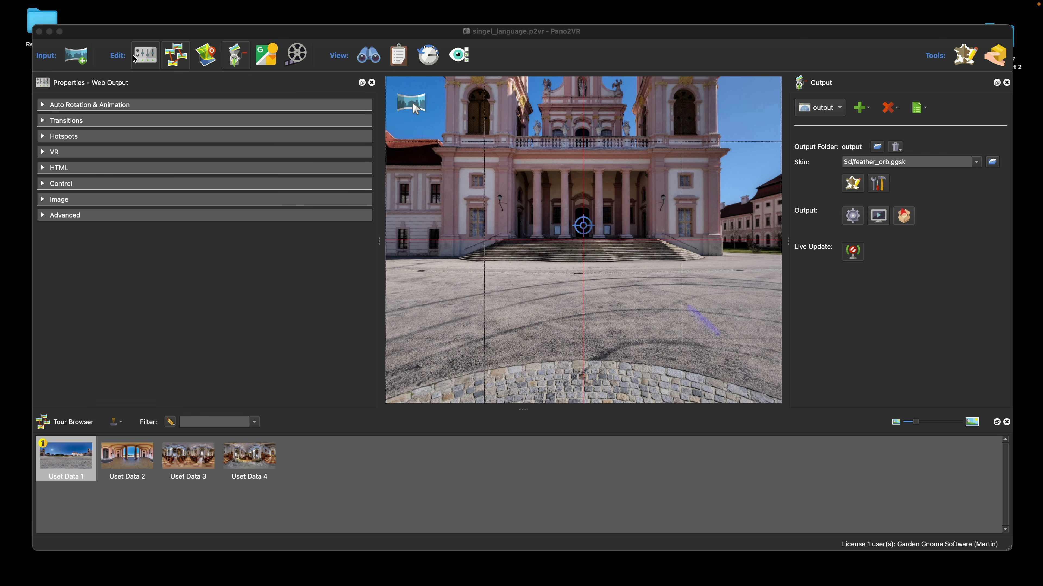
click(419, 198)
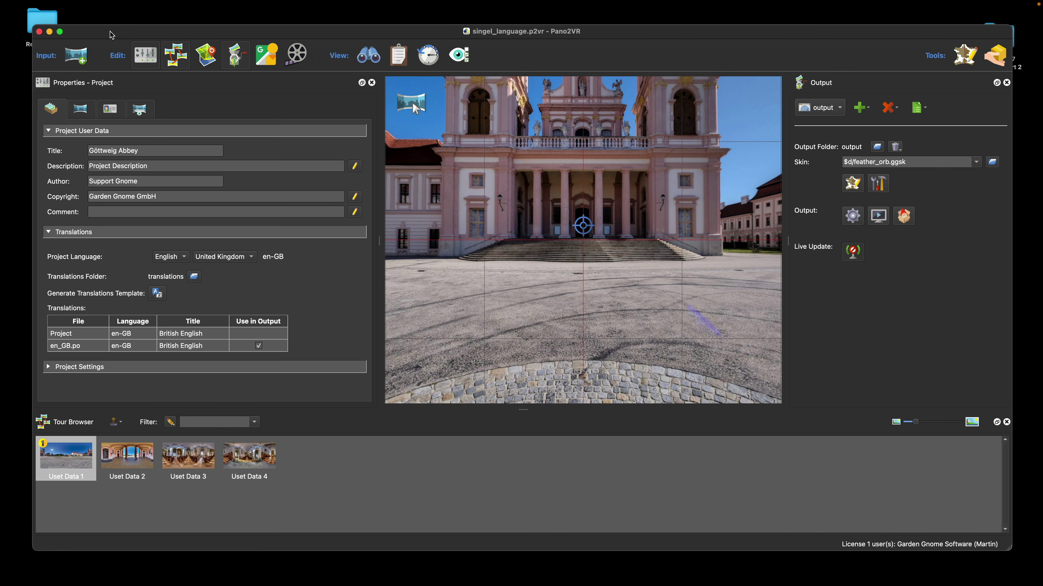
click(39, 31)
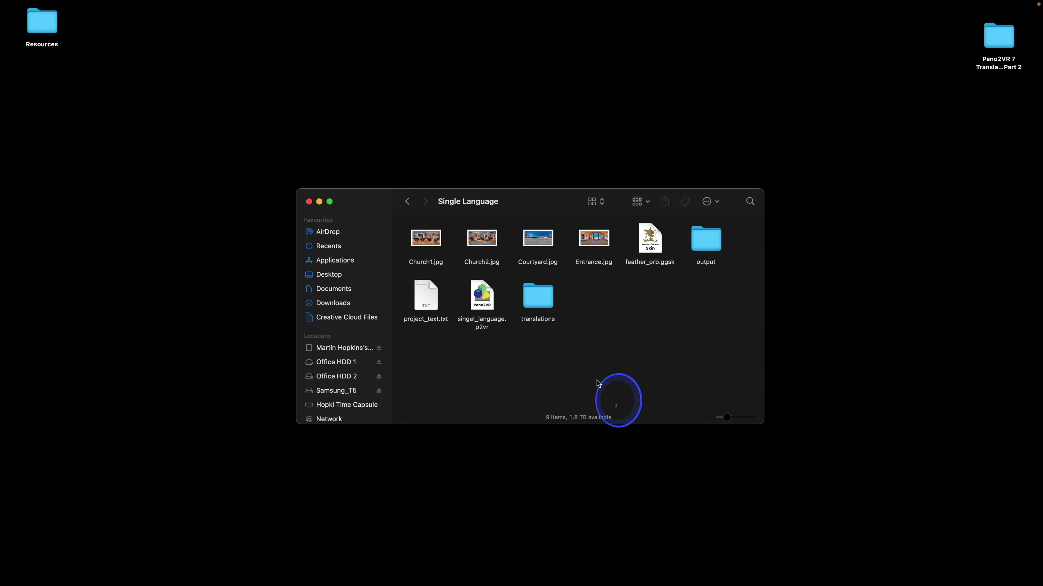
Open en_GB.po from the translations folder in TextEdit and enlarge its window
double_click(538, 299)
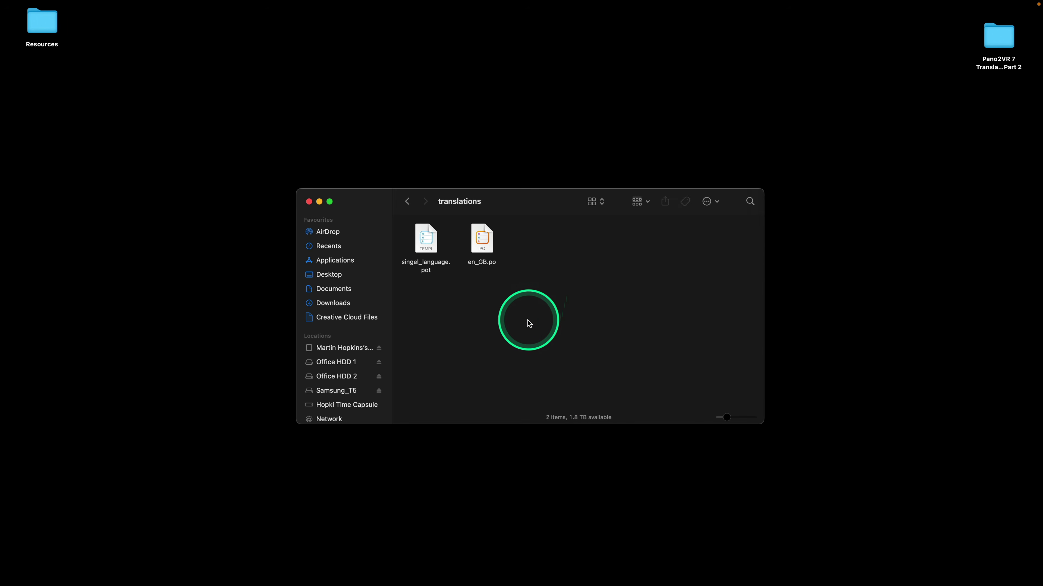
right_click(486, 239)
mouse_move(509, 257)
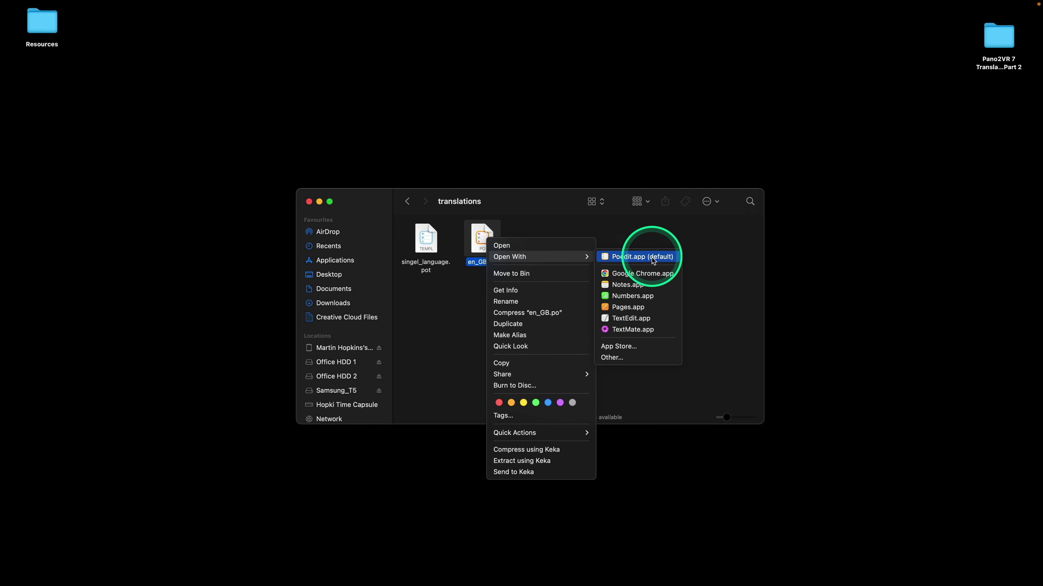
click(649, 318)
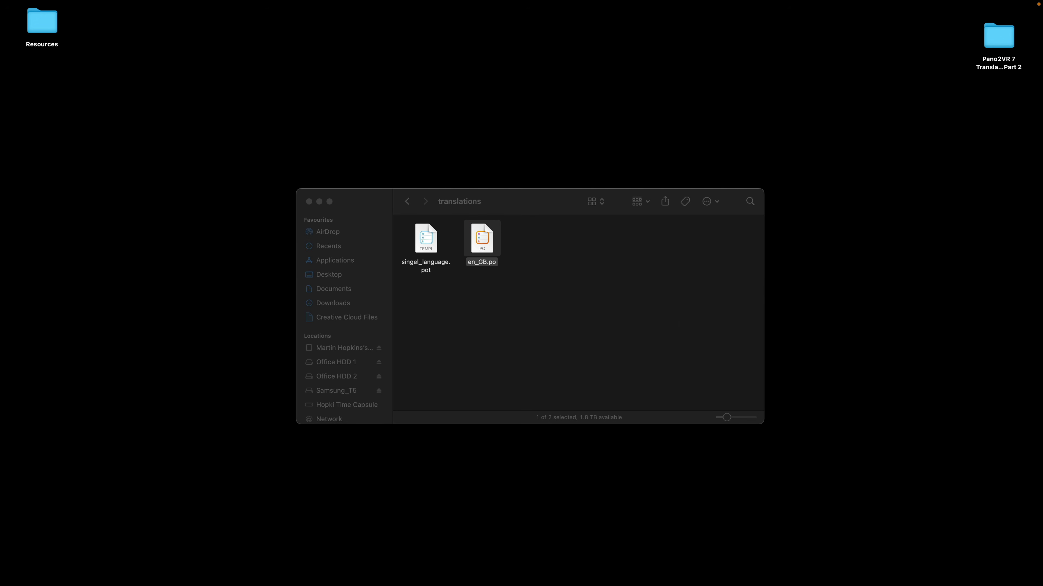
drag(831, 135, 412, 52)
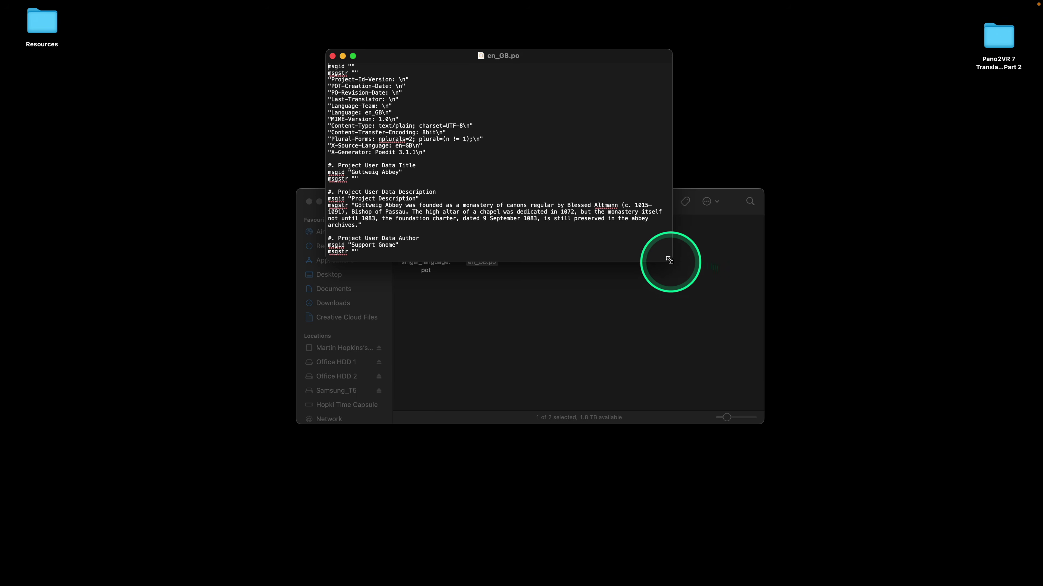
drag(669, 260, 798, 385)
Read through the msgid and msgstr entries of en_GB.po from header to context menu entries, and close the file
scroll(546, 265, down, 1)
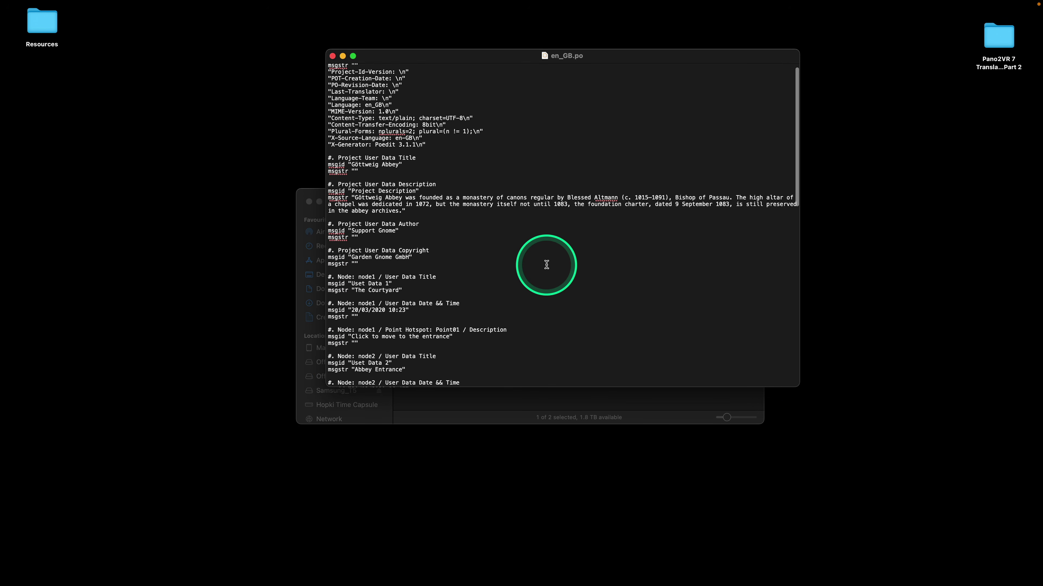
scroll(546, 265, up, 1)
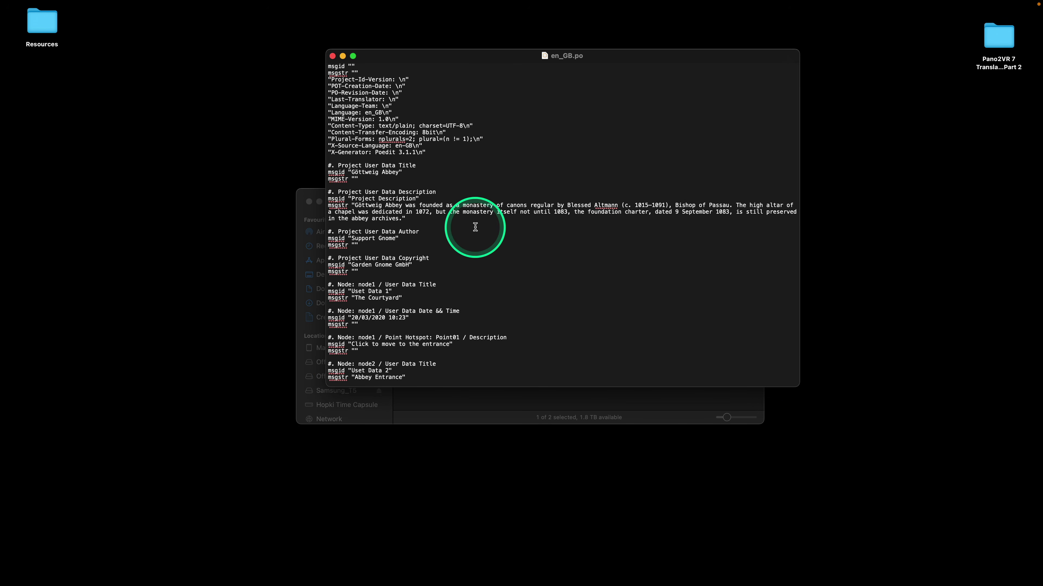
scroll(475, 227, down, 3)
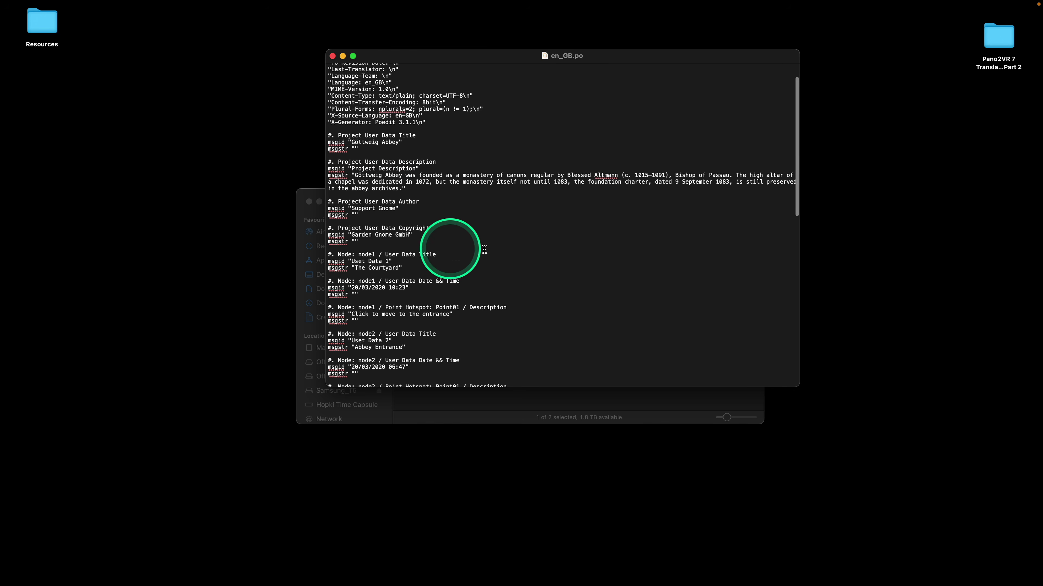
scroll(507, 249, down, 10)
scroll(507, 251, down, 5)
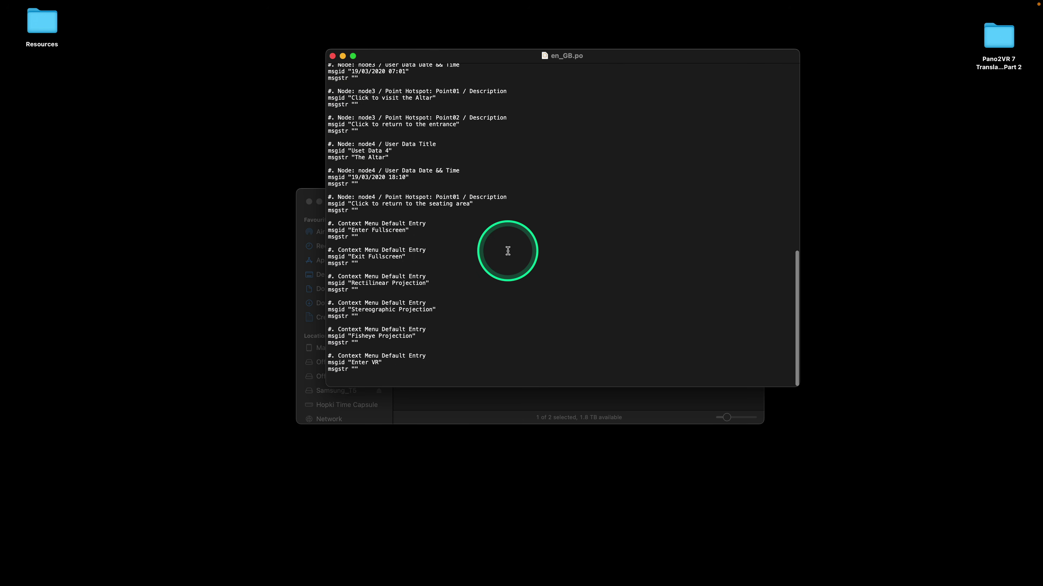
scroll(508, 250, up, 15)
click(333, 56)
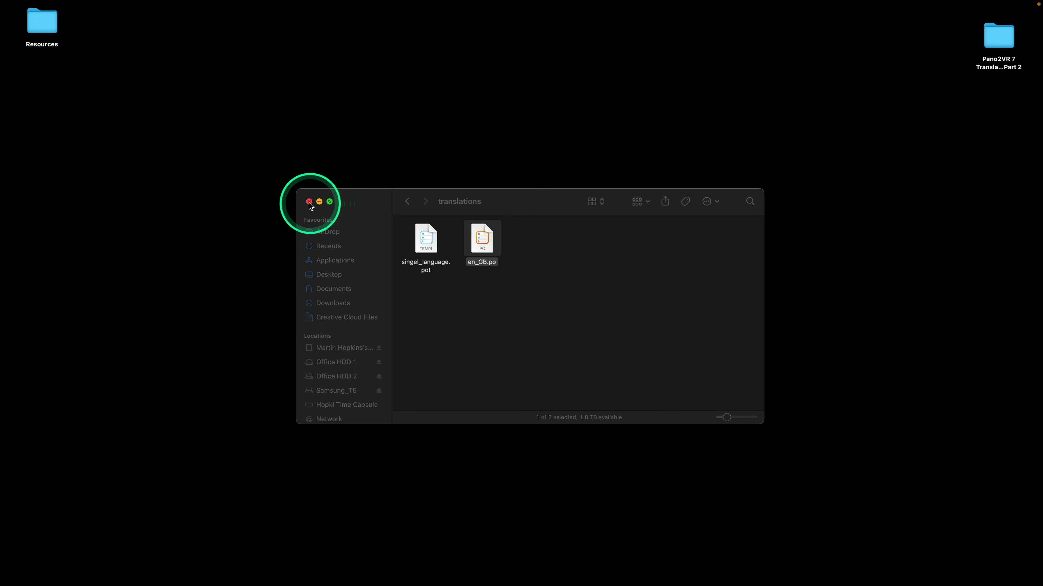
Return to the Single Language folder, restore the singel_language.p2vr project window and arrange the folder window below it
click(407, 201)
click(483, 303)
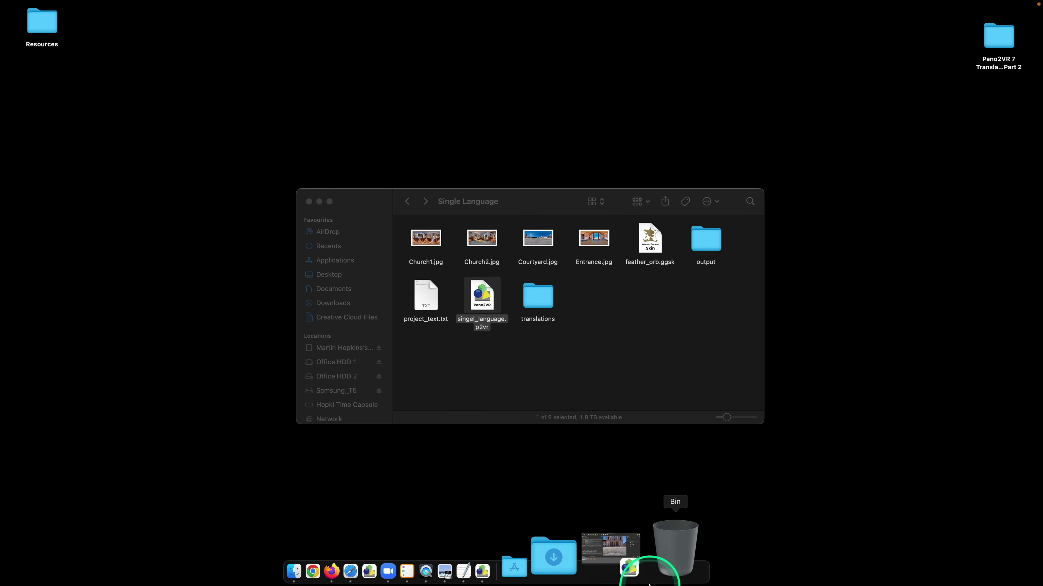
click(643, 557)
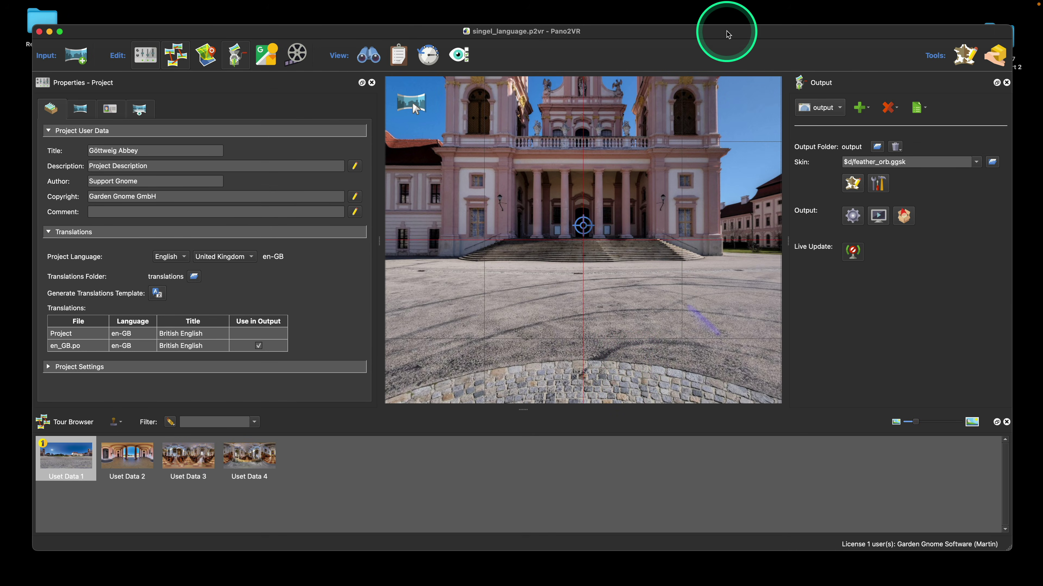
drag(742, 37, 384, 7)
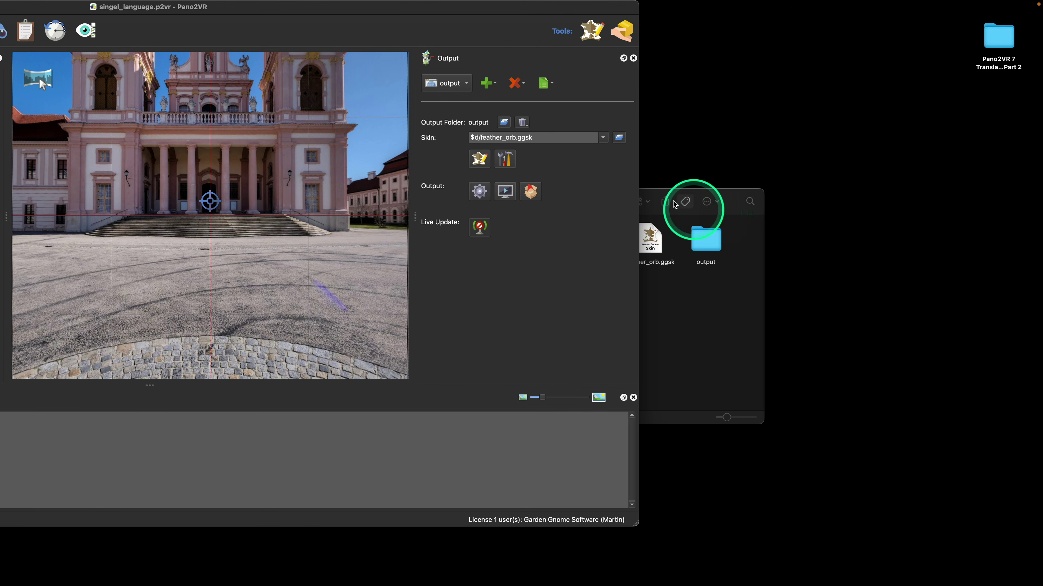
click(678, 193)
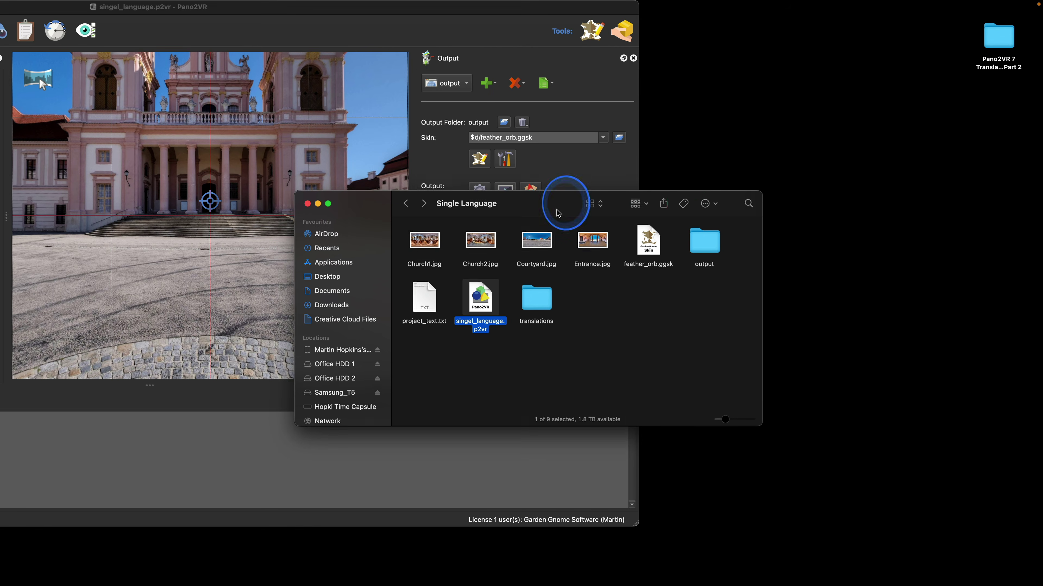
drag(563, 201, 539, 359)
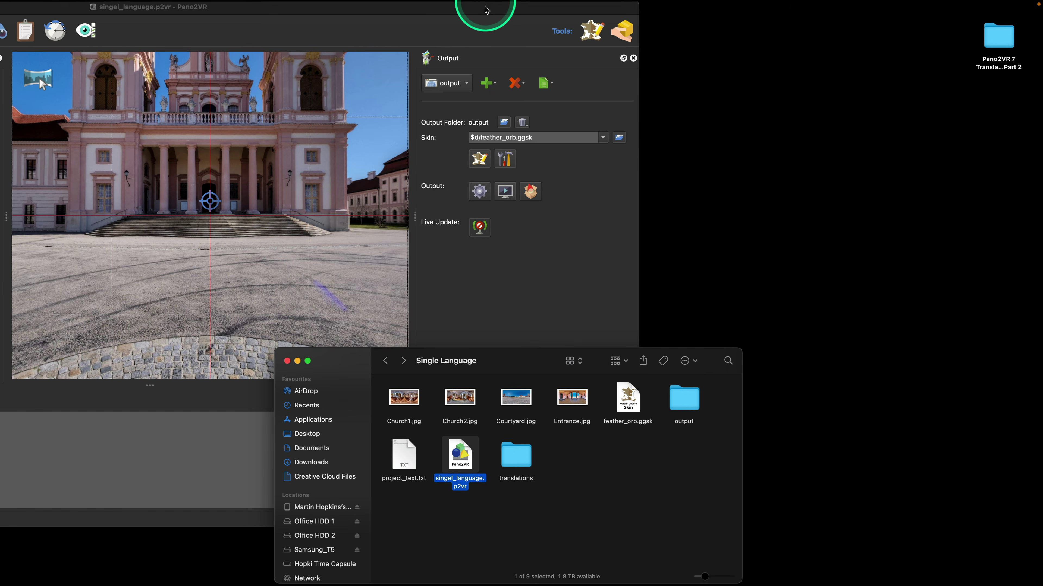
drag(520, 7, 872, 3)
click(540, 550)
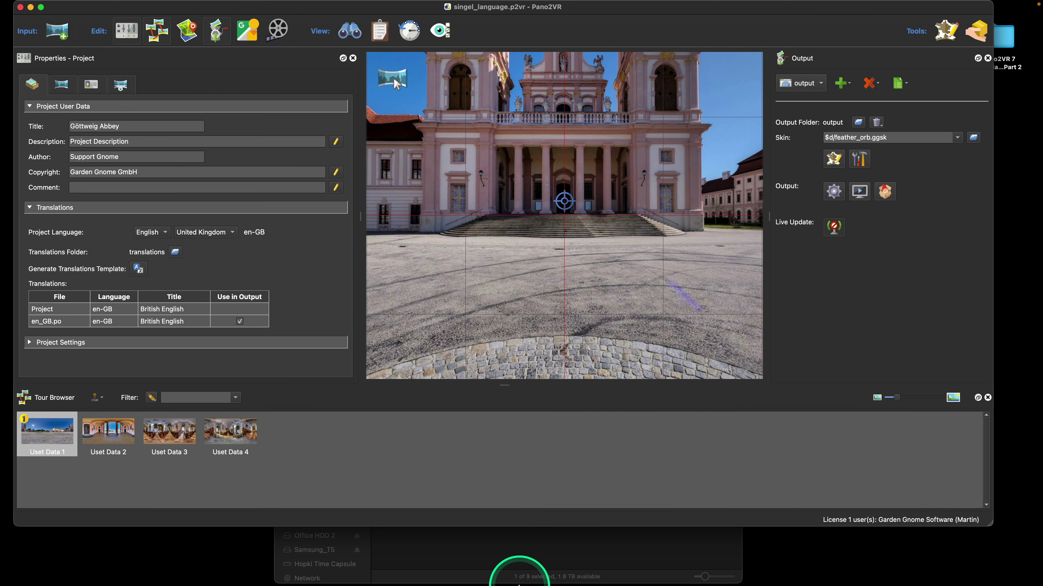
Move en_GB.po from the translations folder to the desktop and back, watching the project's Translations list, and close the folder window
double_click(516, 455)
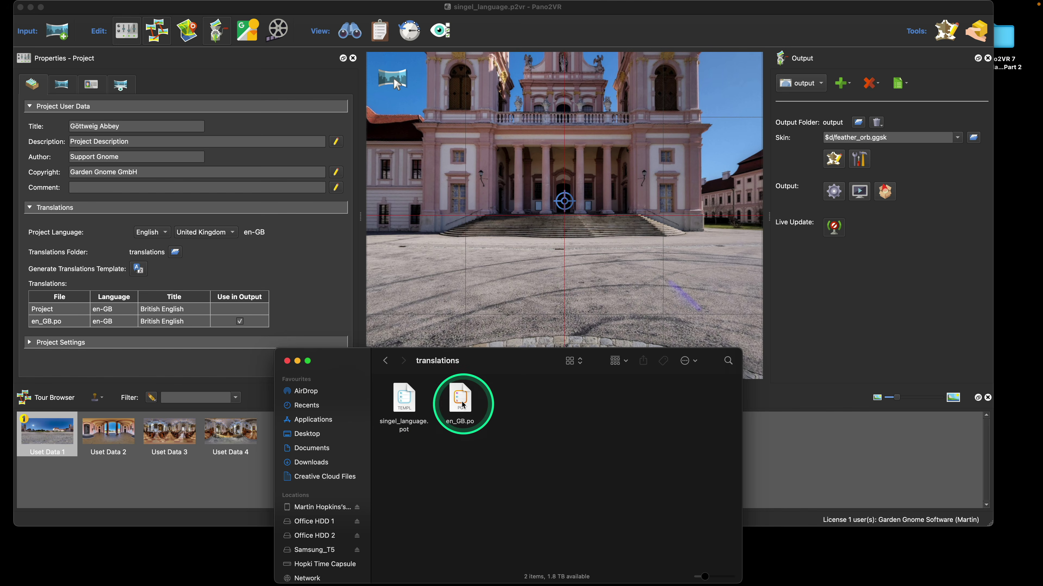
drag(458, 401, 793, 549)
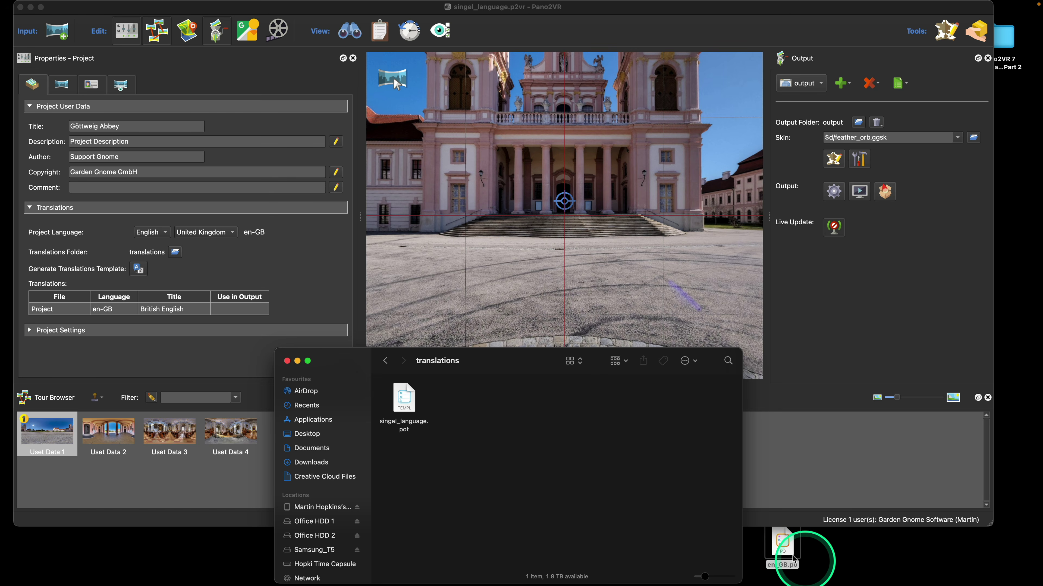
drag(790, 564, 465, 416)
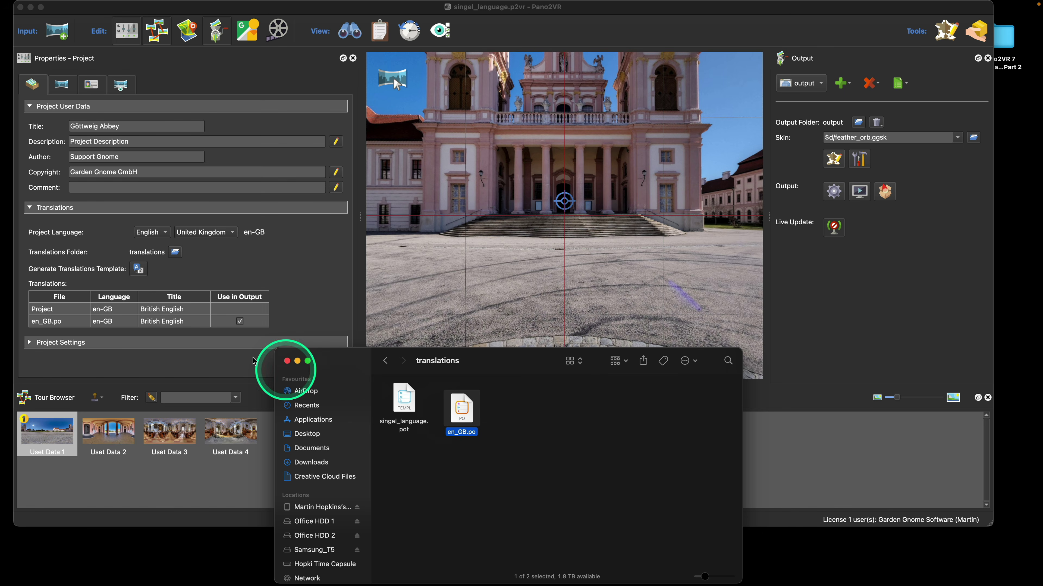
click(287, 361)
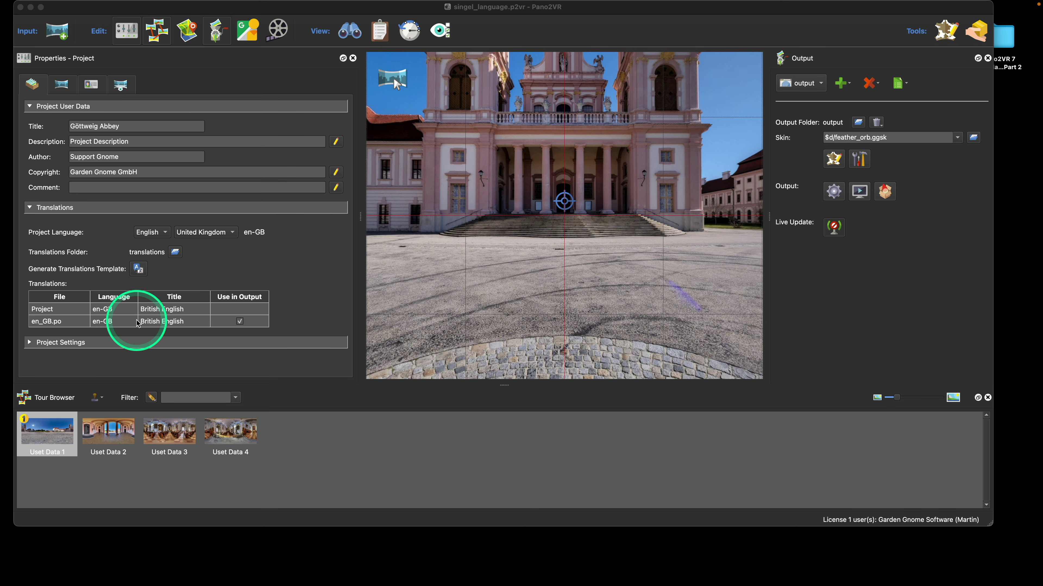
Select the en_GB.po entry in the project's Translations list and open the Pano2VR 7 Translation Part 2 folder from the desktop
click(61, 322)
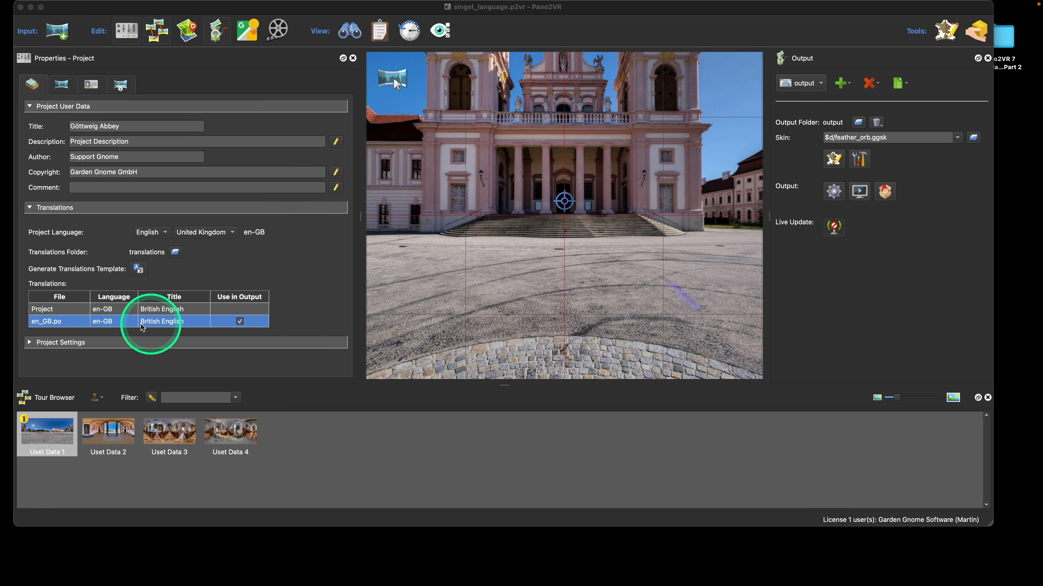
double_click(1005, 44)
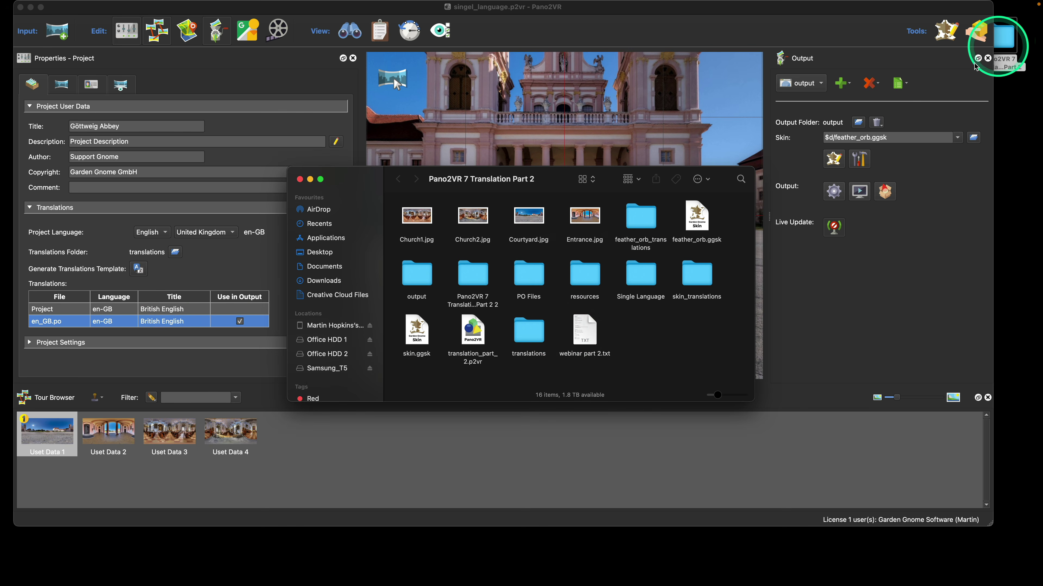
Look into the translations folder of Pano2VR 7 Translation Part 2, and close both the folder window and the singel_language.p2vr project window
click(527, 336)
double_click(528, 337)
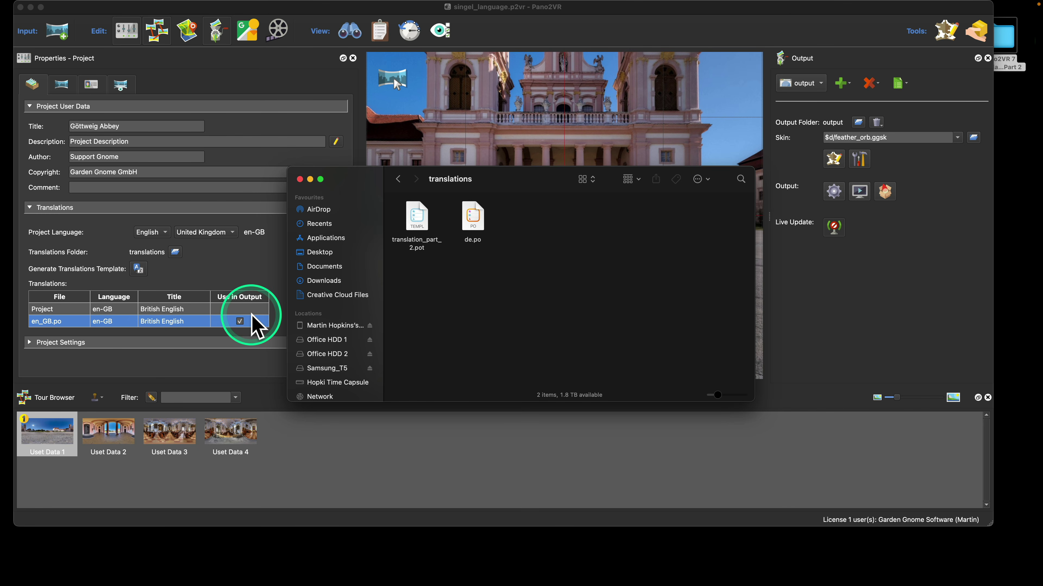
click(300, 179)
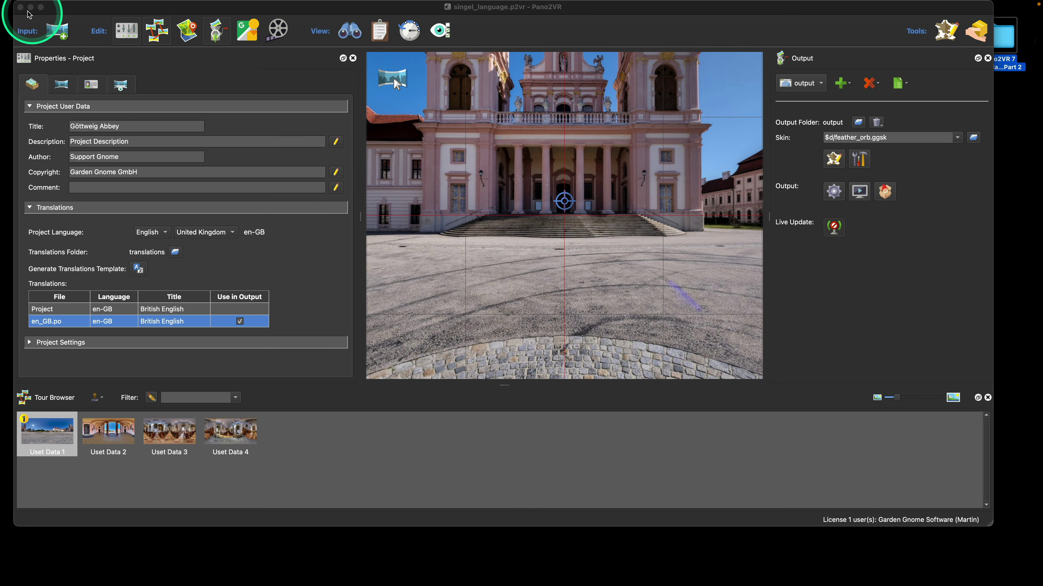
click(20, 7)
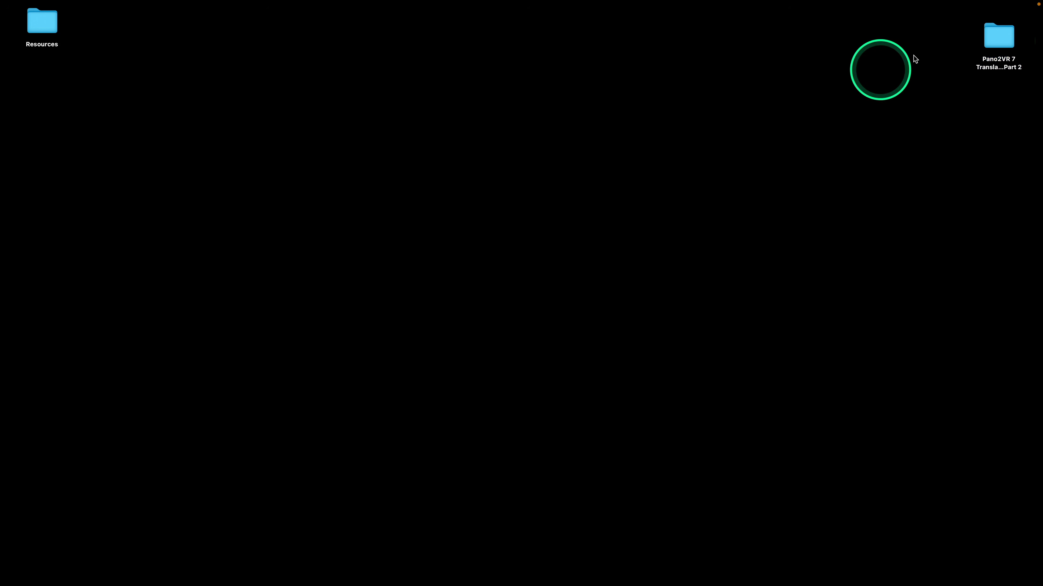
Reopen the Pano2VR 7 Translation Part 2 folder from the desktop and open the project translation_part_2.p2vr
click(995, 36)
double_click(994, 32)
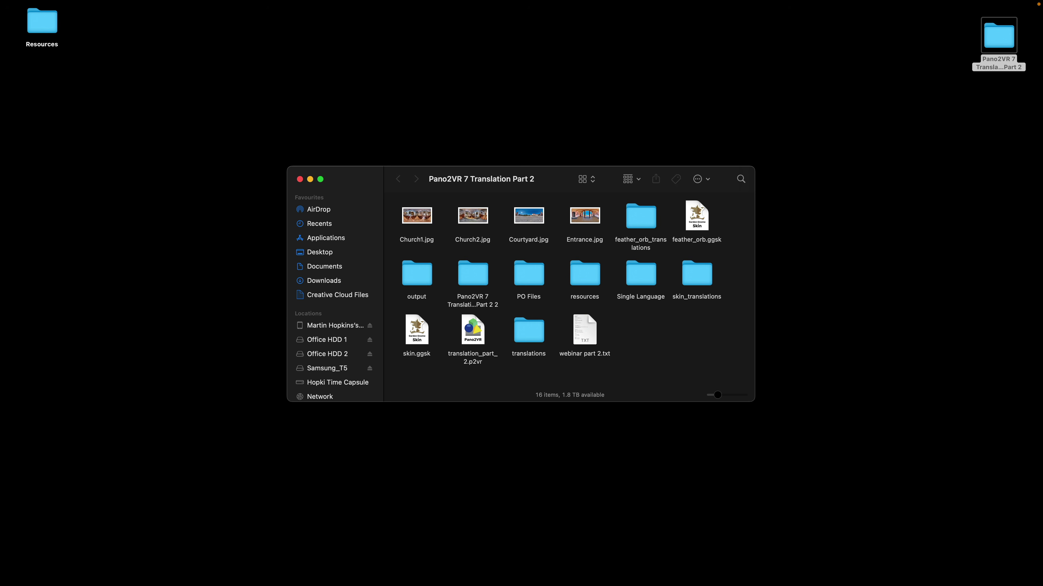
drag(357, 176, 353, 164)
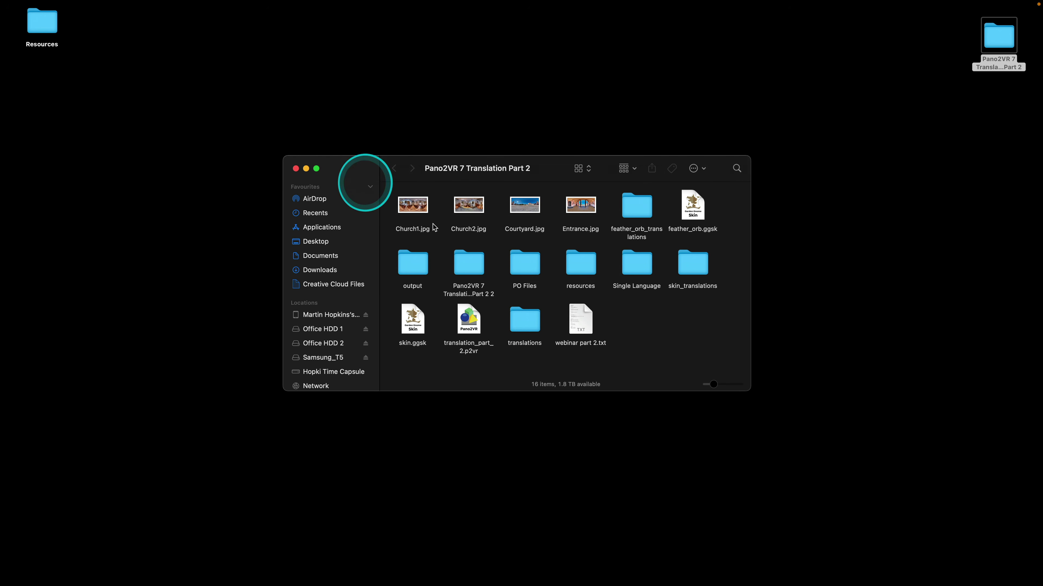
click(474, 328)
double_click(474, 327)
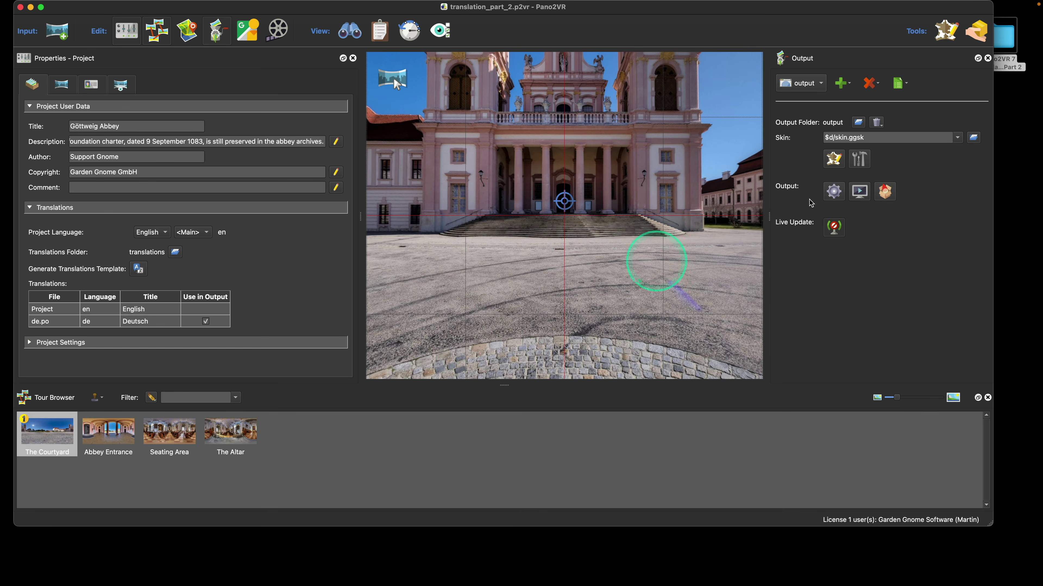
Generate the web output, overwriting pano.xml, compare the language choices and entrance hotspot texts in English and Deutsch, and close the browser
click(833, 193)
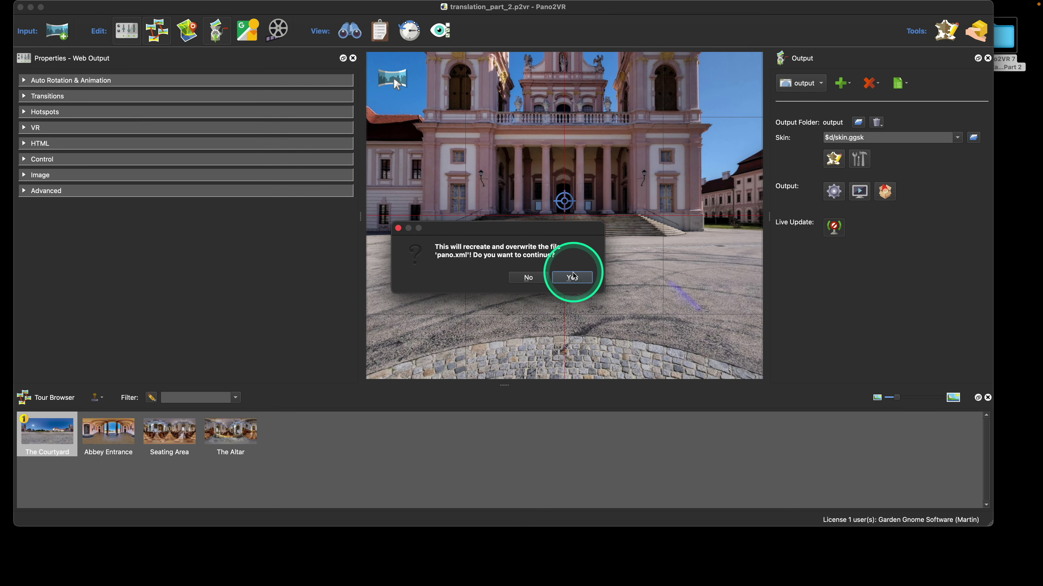
click(572, 277)
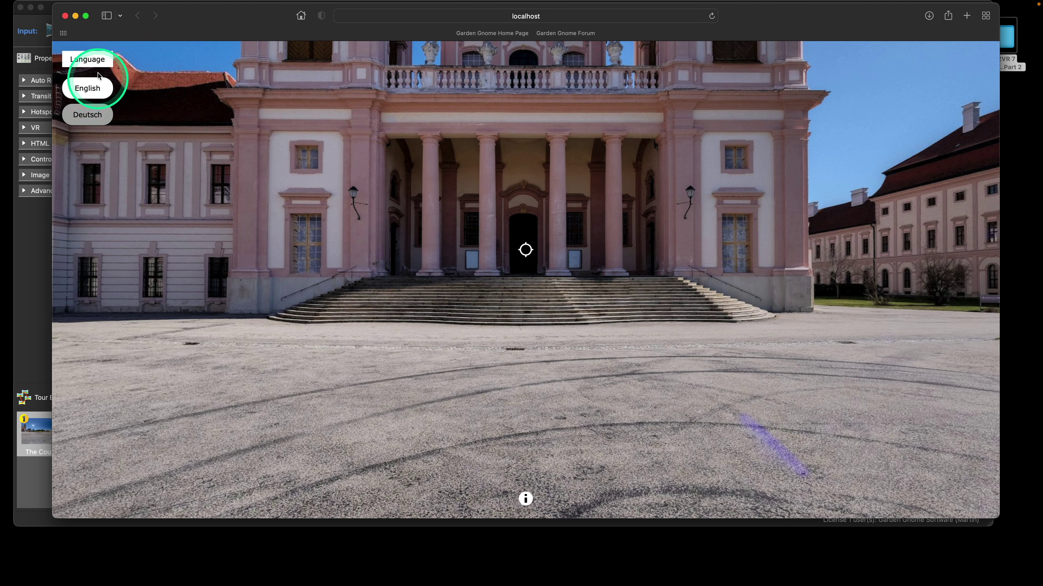
click(92, 117)
click(96, 90)
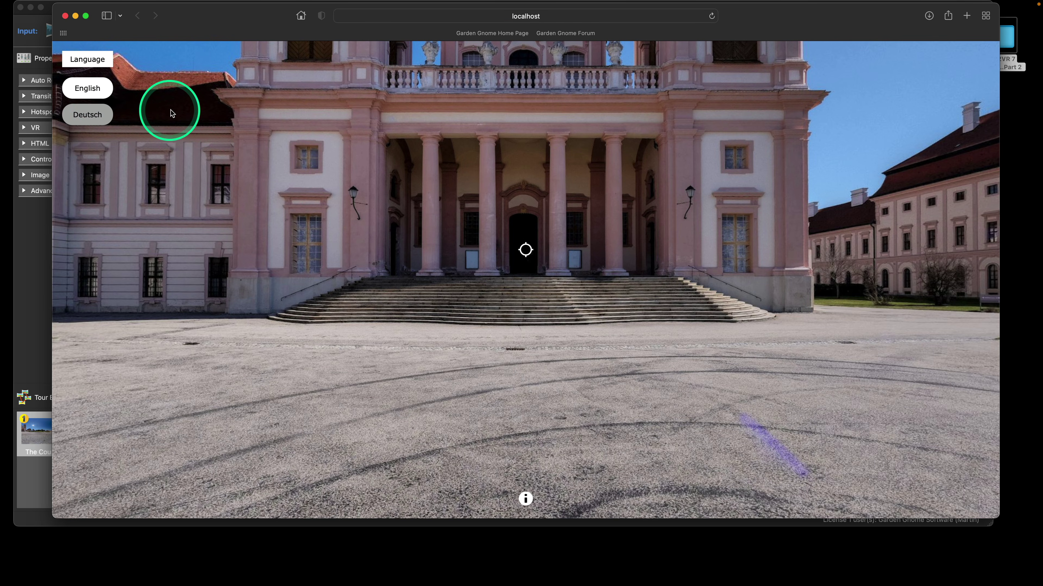
right_click(210, 108)
click(140, 117)
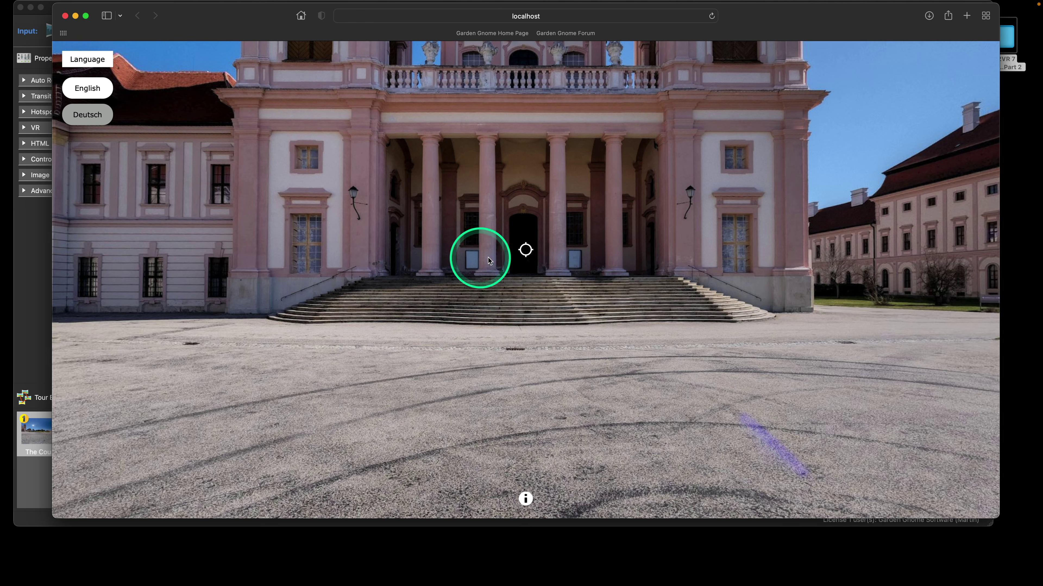
mouse_move(526, 249)
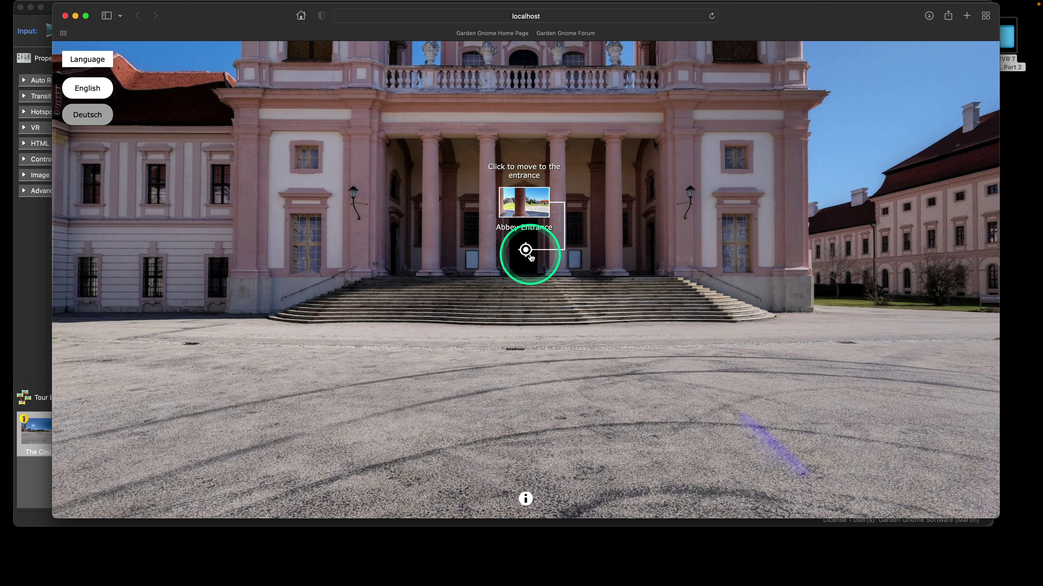
click(88, 115)
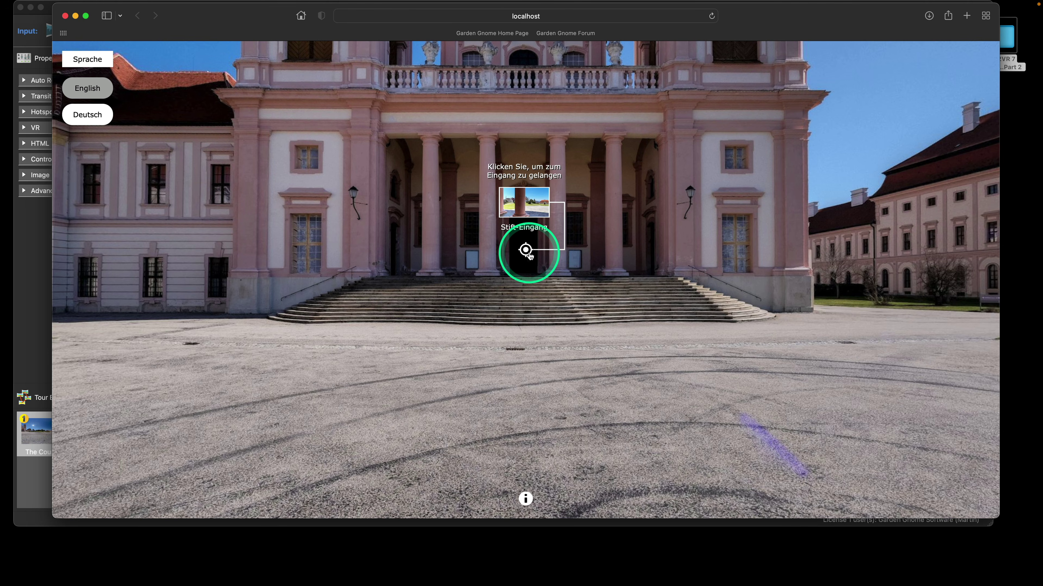
click(65, 15)
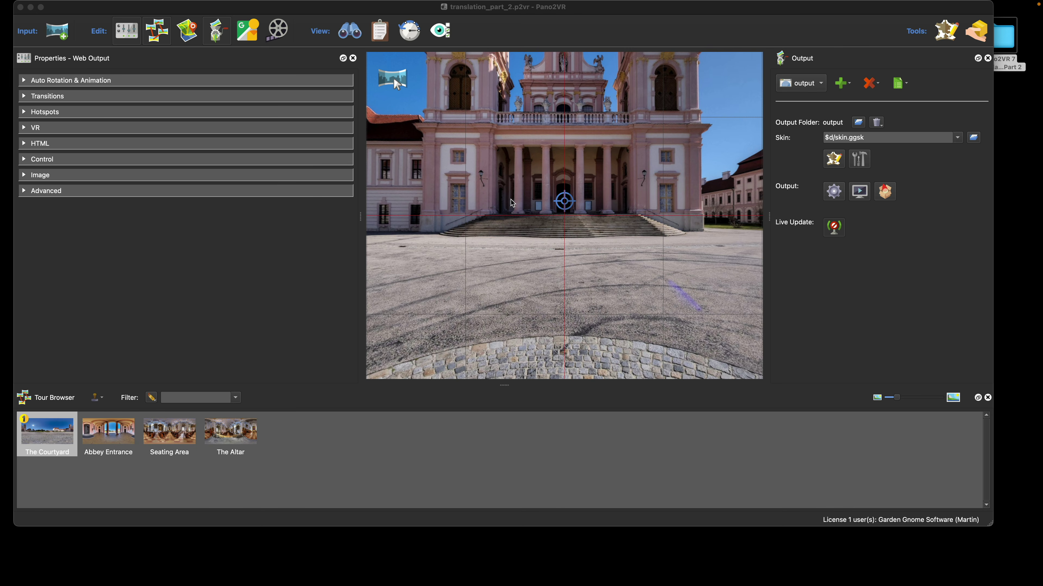
Set the output skin to $d/feather_orb.ggsk and open it in the Skin Editor, placing the editor window over the project
click(958, 138)
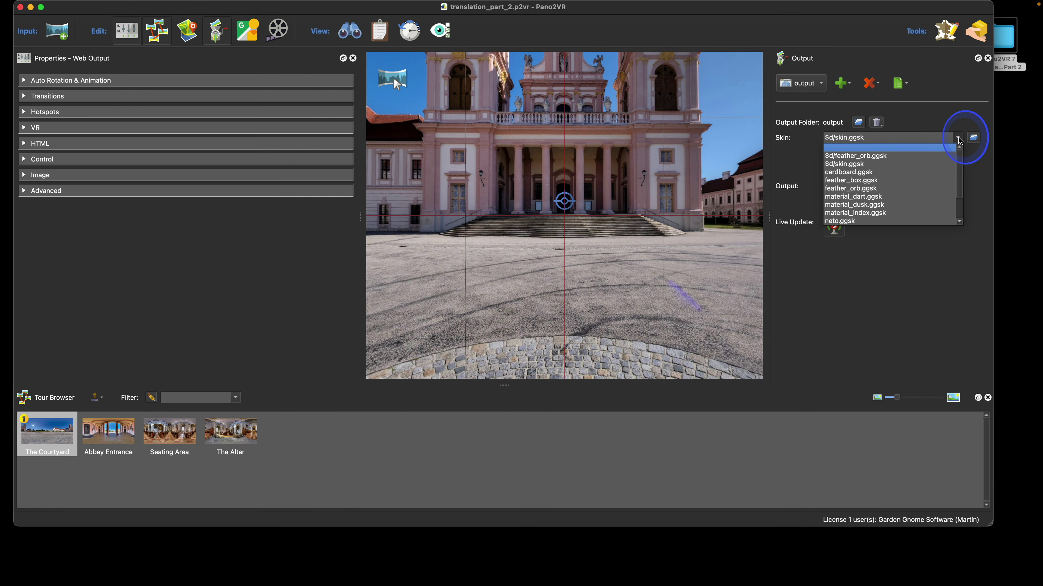
click(873, 155)
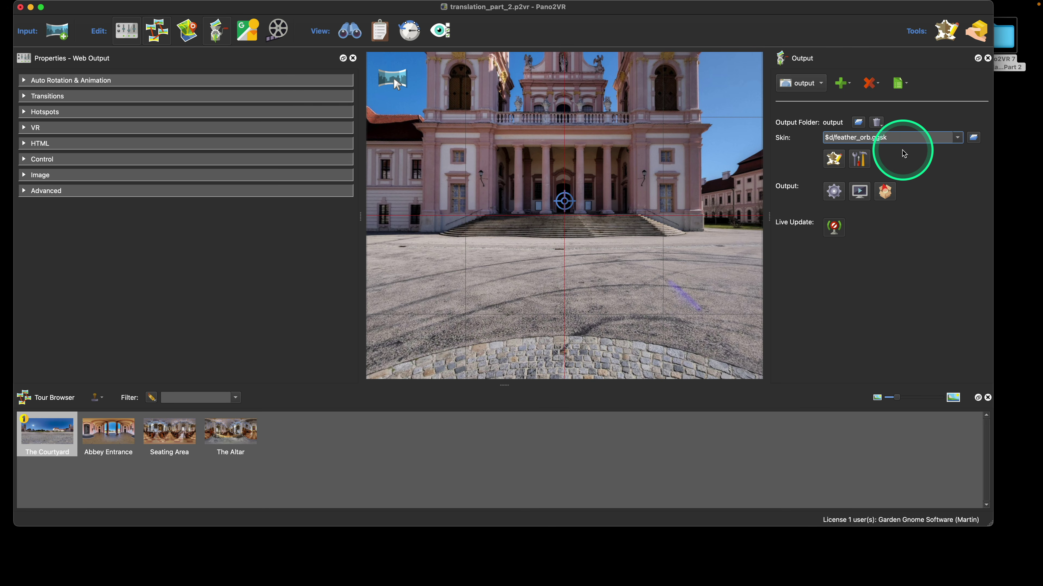
click(833, 159)
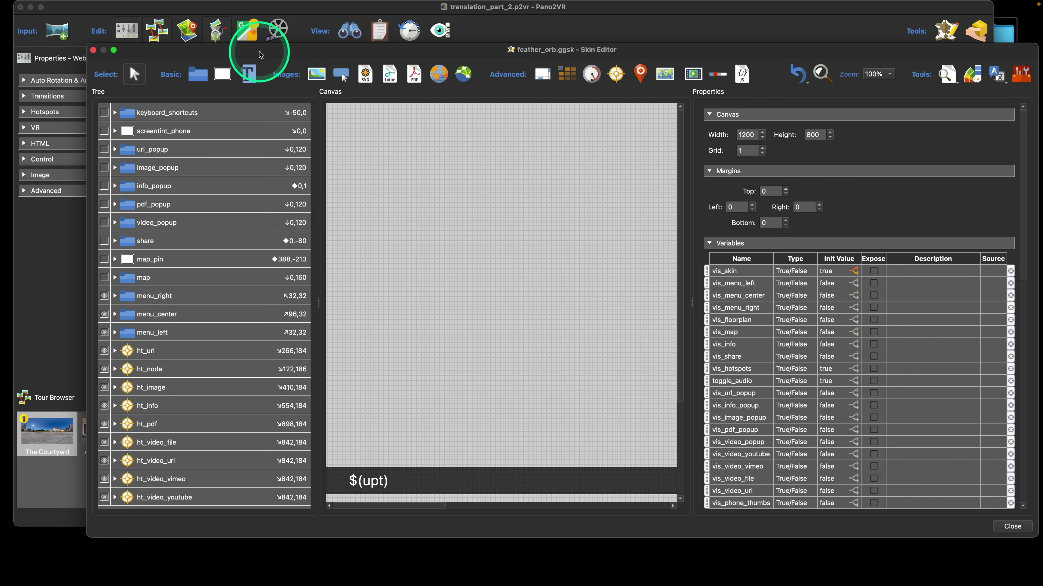
drag(261, 55, 237, 38)
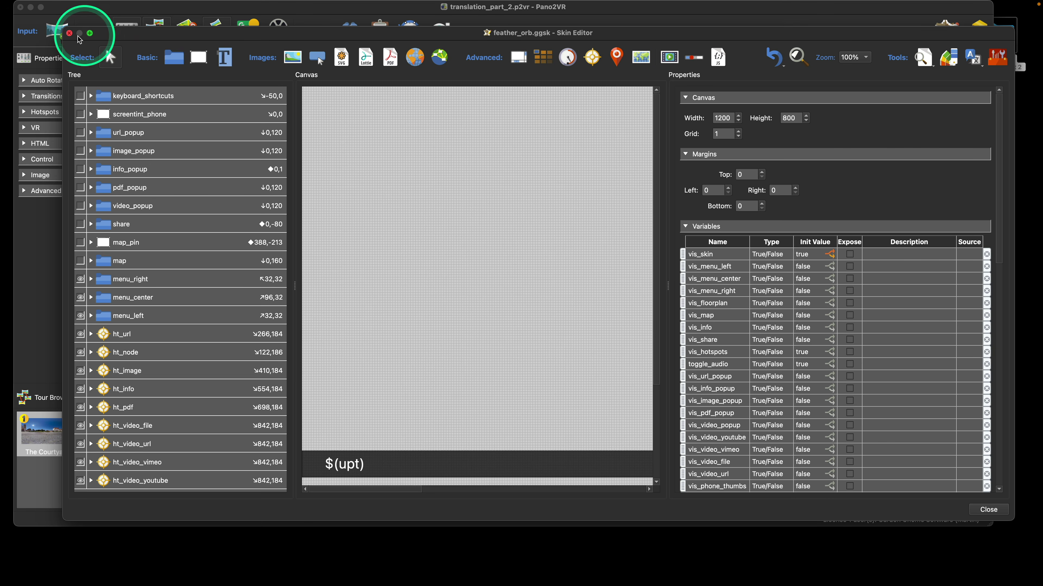
drag(201, 37, 189, 40)
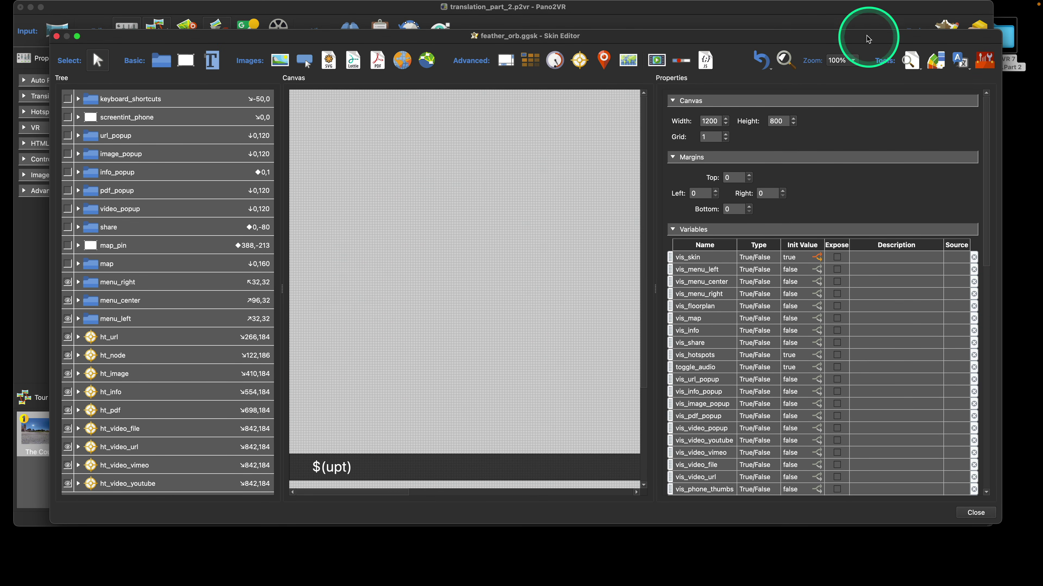
Generate the translations template for the feather_orb.ggsk skin and close the Skin Editor
click(965, 66)
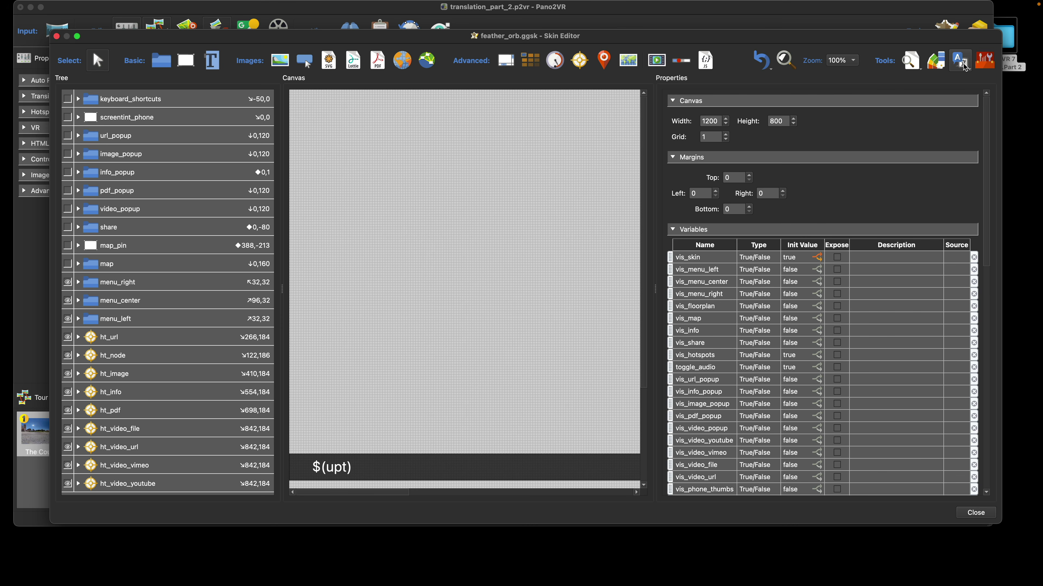
click(960, 64)
click(57, 36)
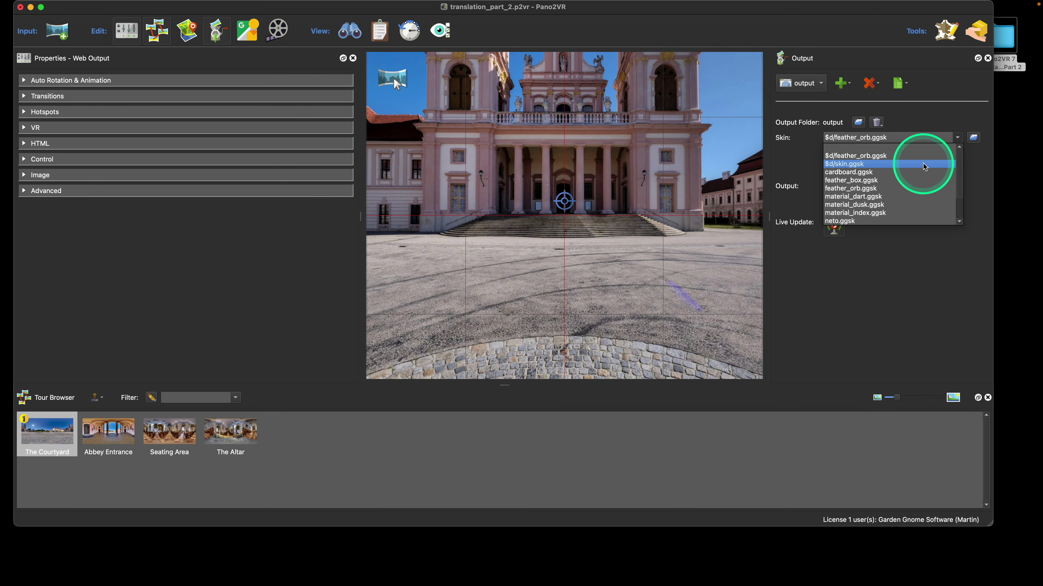
Switch the output skin to $d/skin.ggsk and show its file in Finder
click(924, 165)
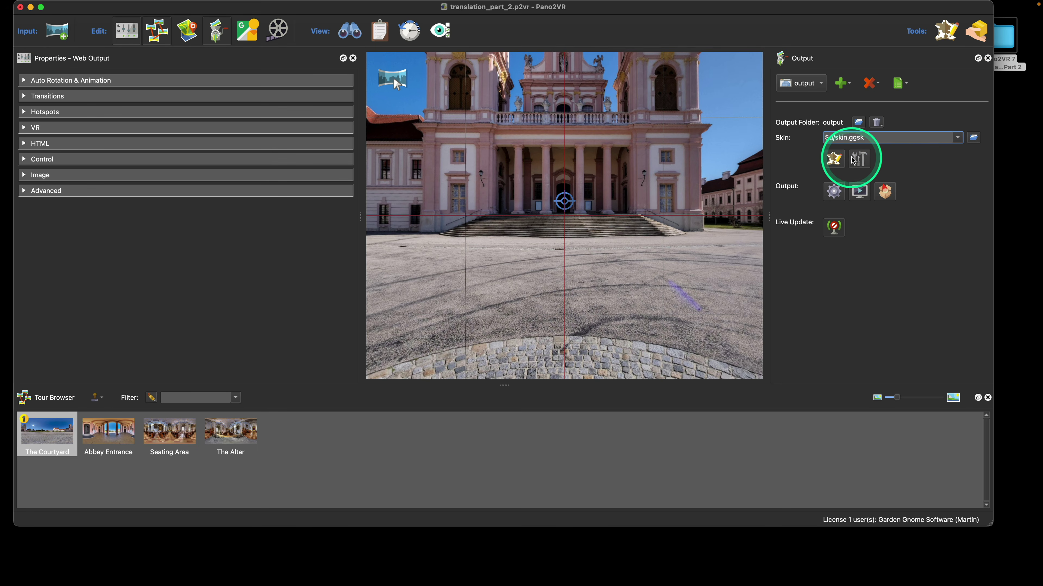
right_click(855, 137)
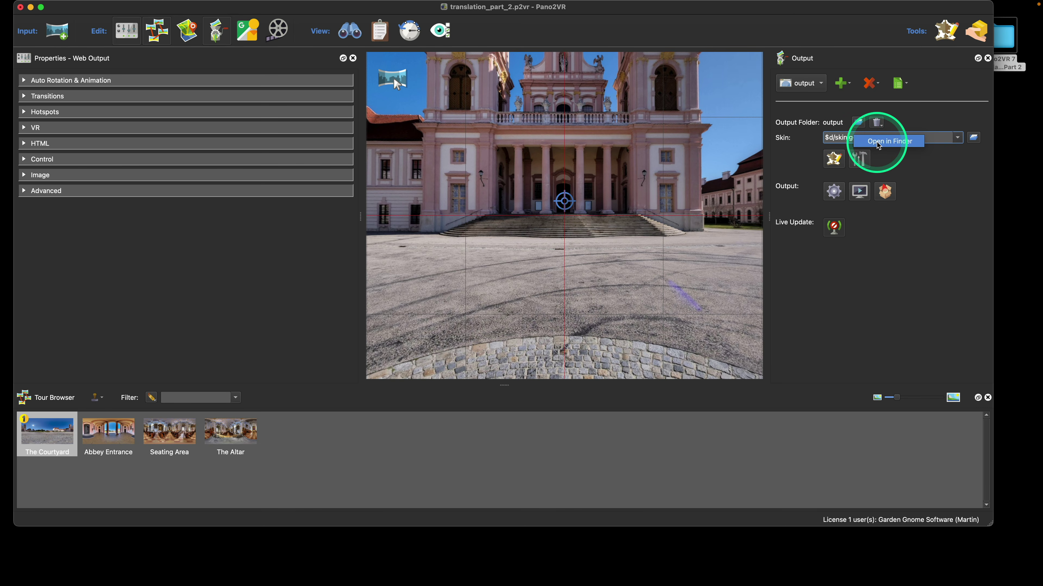
click(877, 142)
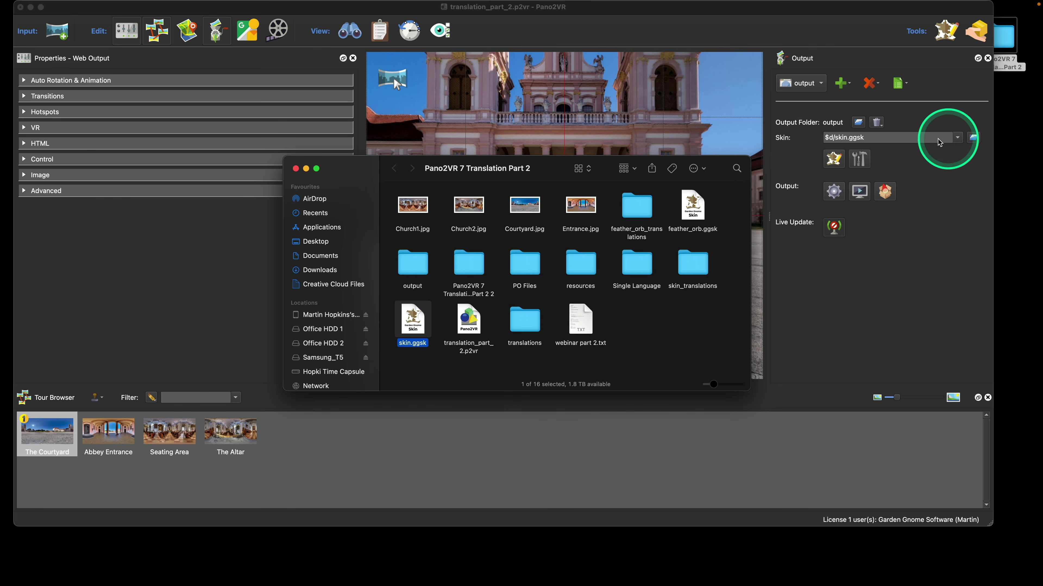
Set the output skin back to $d/feather_orb.ggsk, and briefly open it in the Skin Editor before closing it
click(956, 139)
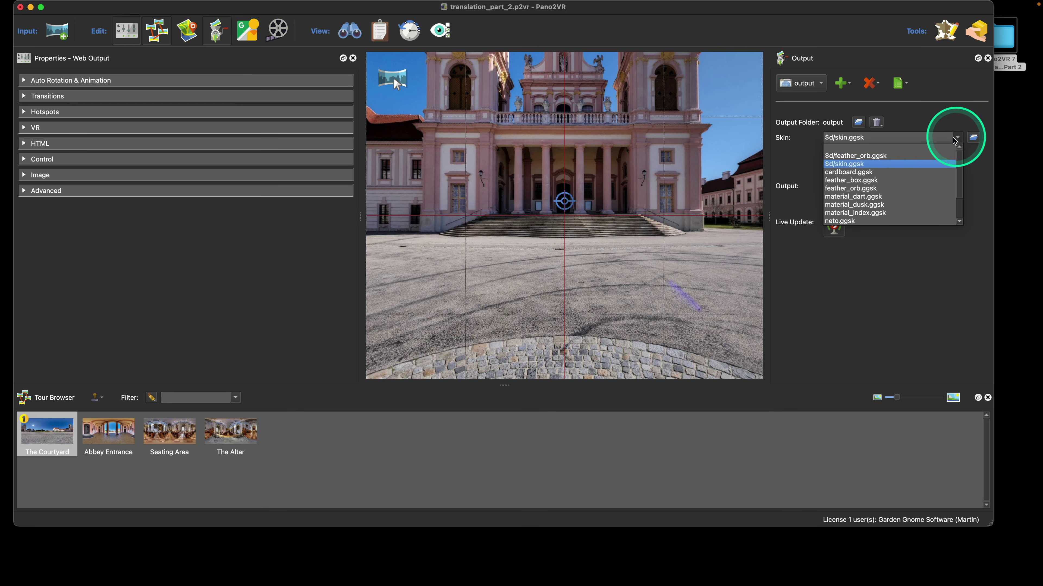
click(933, 155)
click(834, 157)
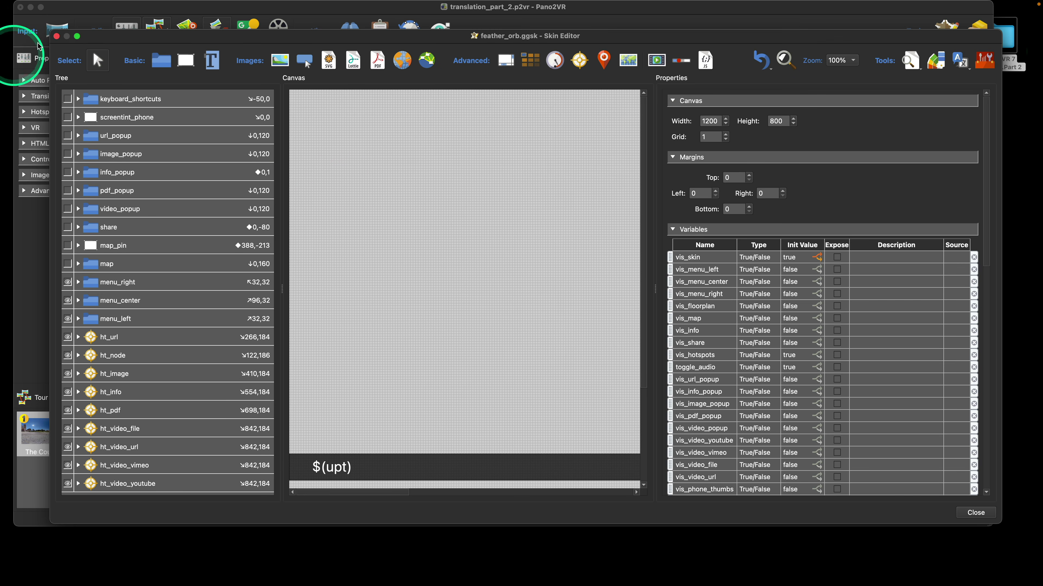
click(56, 36)
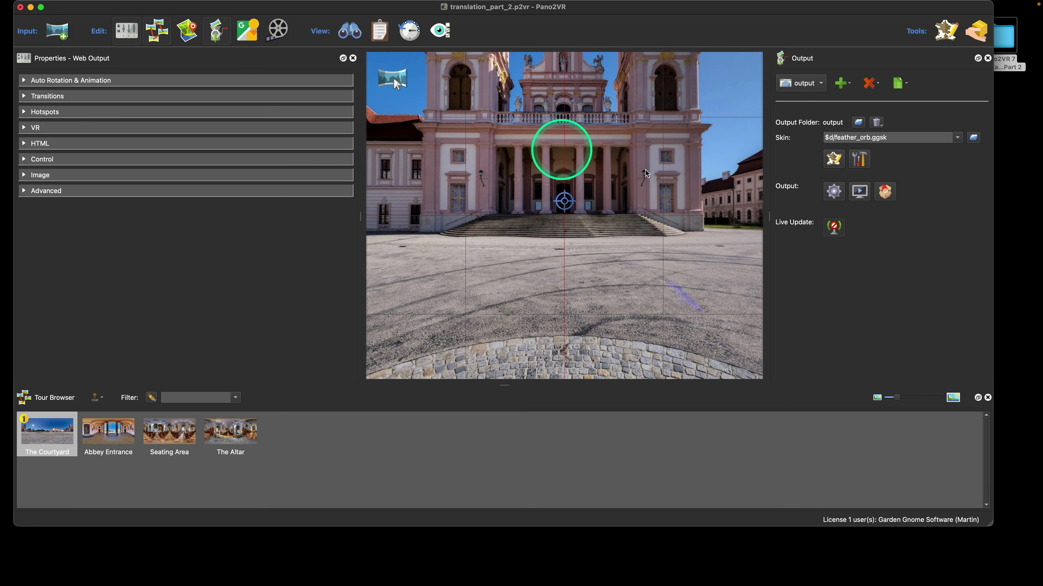
Show feather_orb.ggsk in Finder and examine it together with the feather_orb_translations folder and the other translation folders
right_click(866, 137)
click(880, 148)
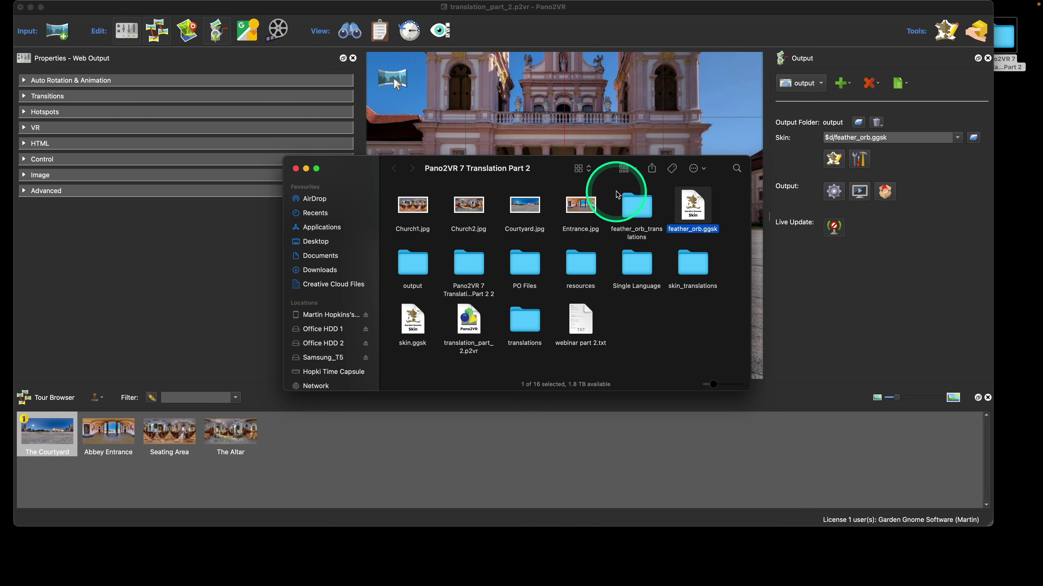
drag(617, 192, 694, 225)
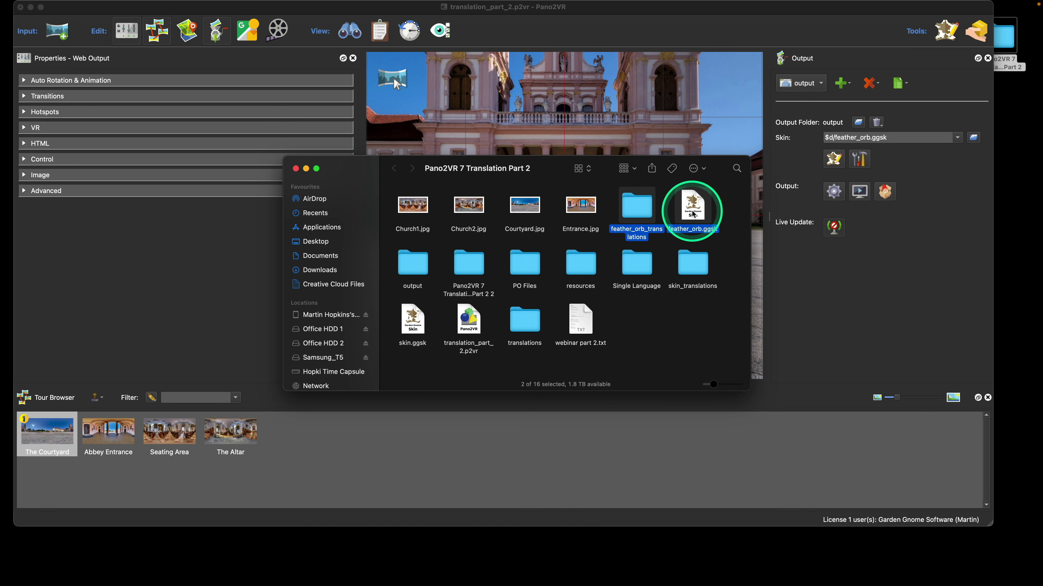
click(691, 338)
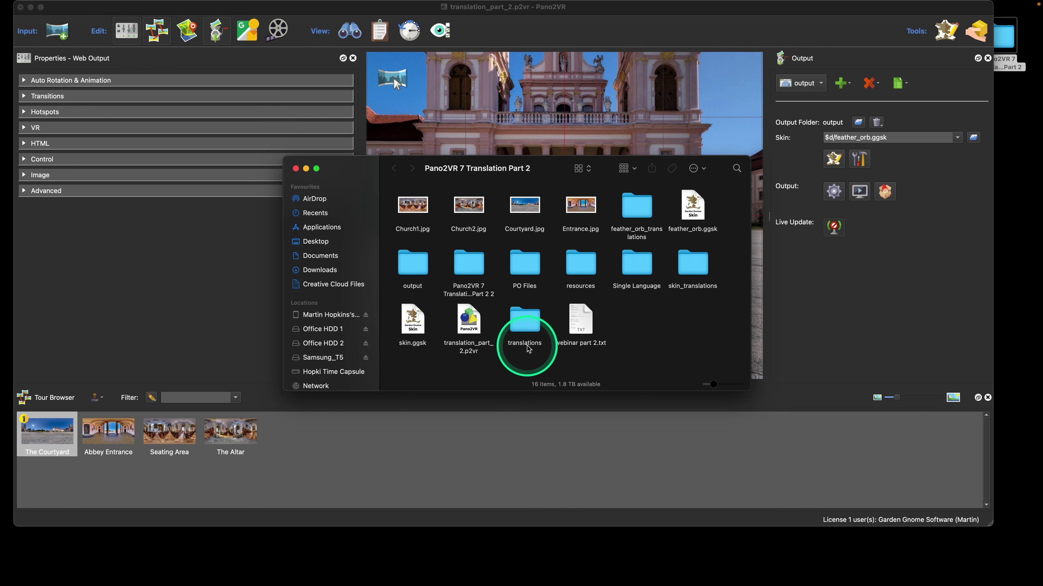
Show the project's Translations properties and arrange the Part 2 folder window so it extends below the project window
drag(529, 349, 536, 154)
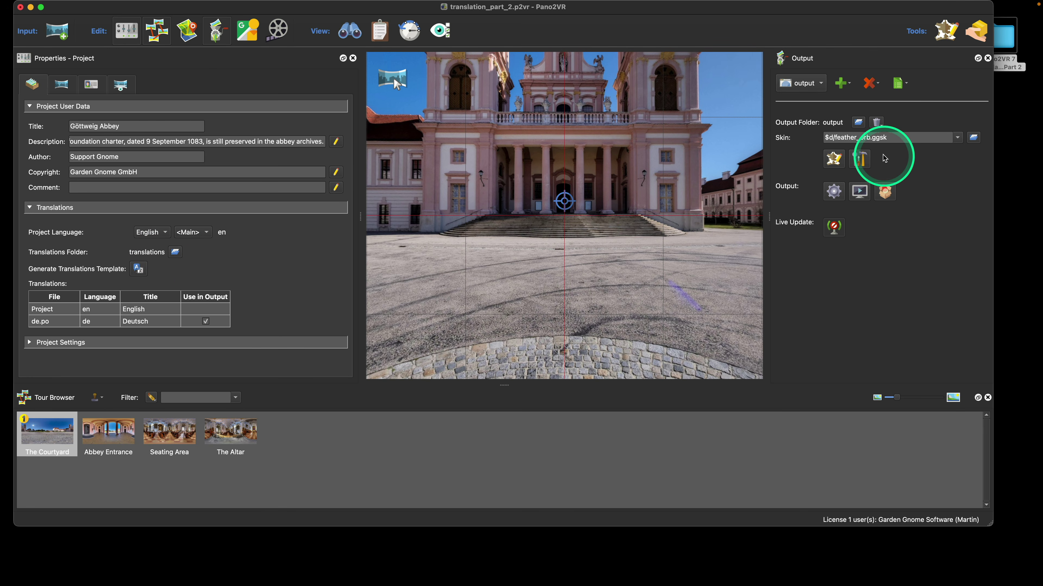
drag(912, 11, 373, 46)
click(570, 164)
drag(562, 184, 566, 371)
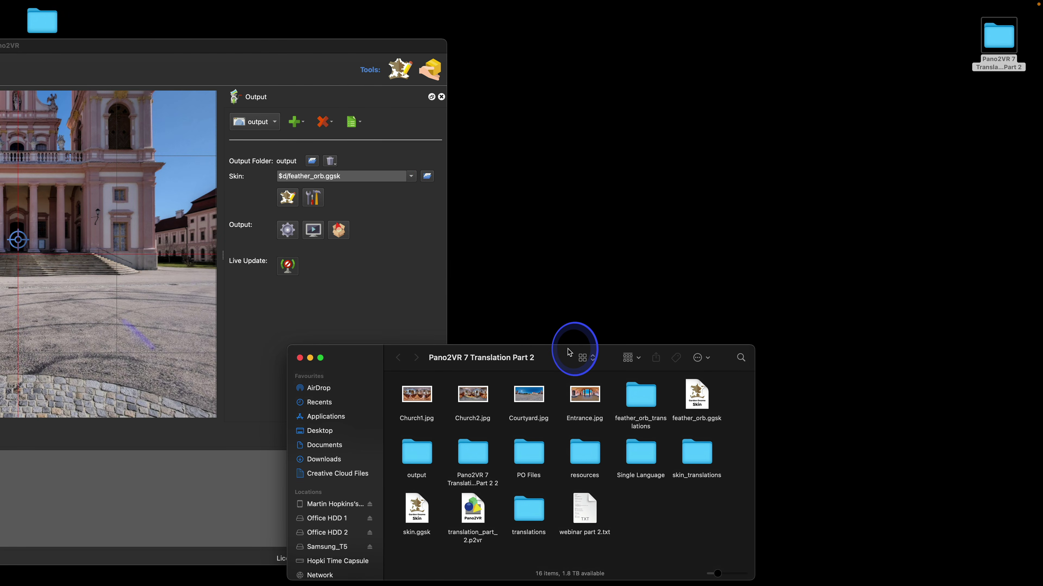
drag(351, 45, 902, 14)
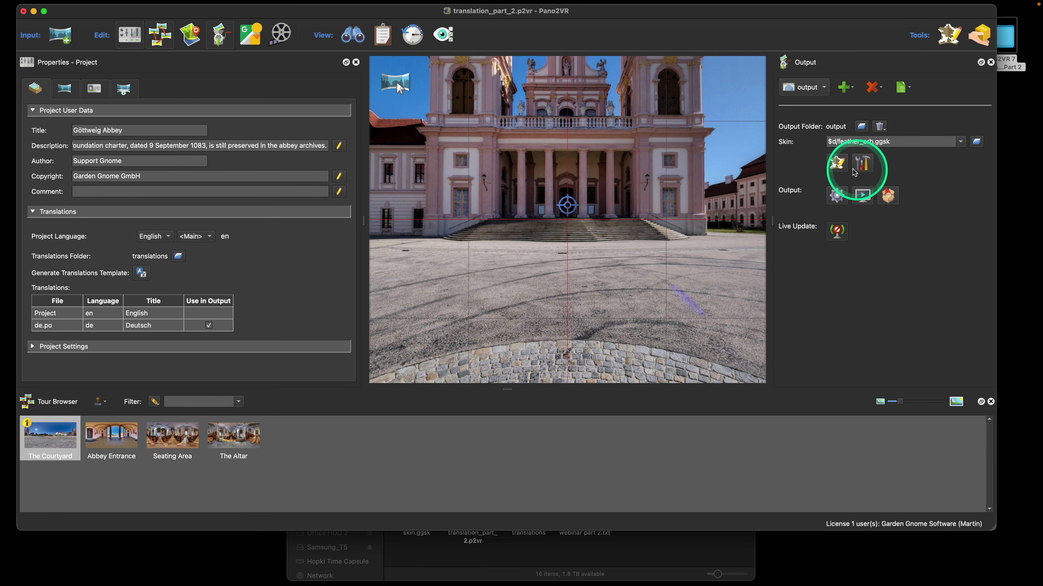
Open feather_orb.ggsk in the Skin Editor, look over its canvas, and rearrange the editor and project windows
click(837, 164)
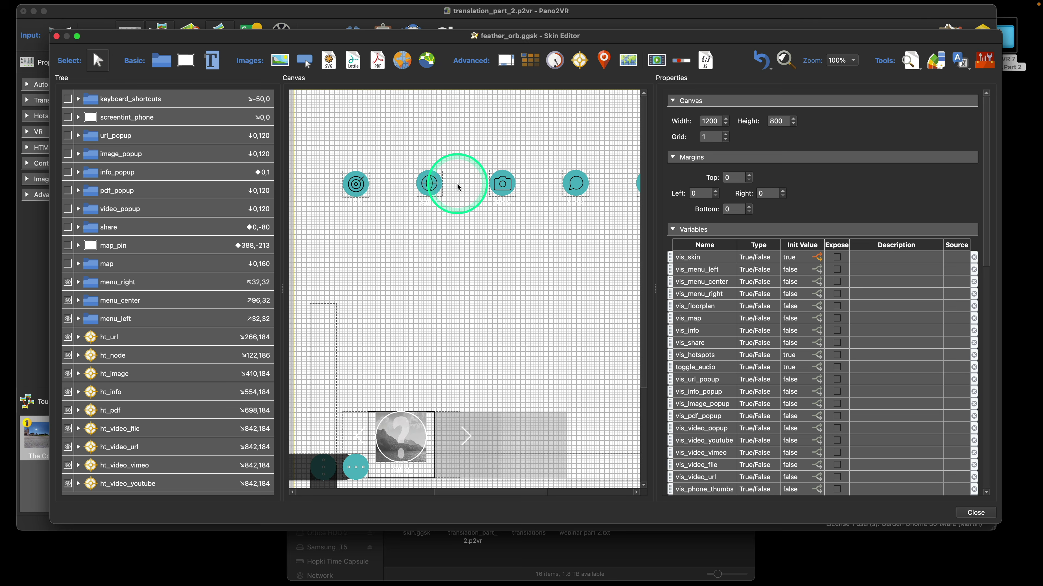
scroll(457, 183, up, 5)
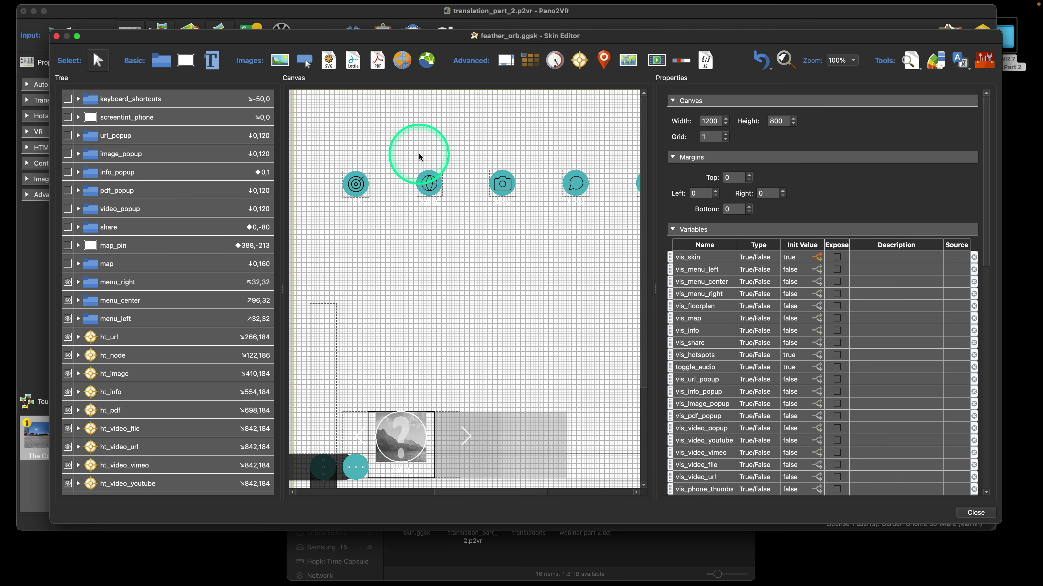
drag(416, 39, 393, 15)
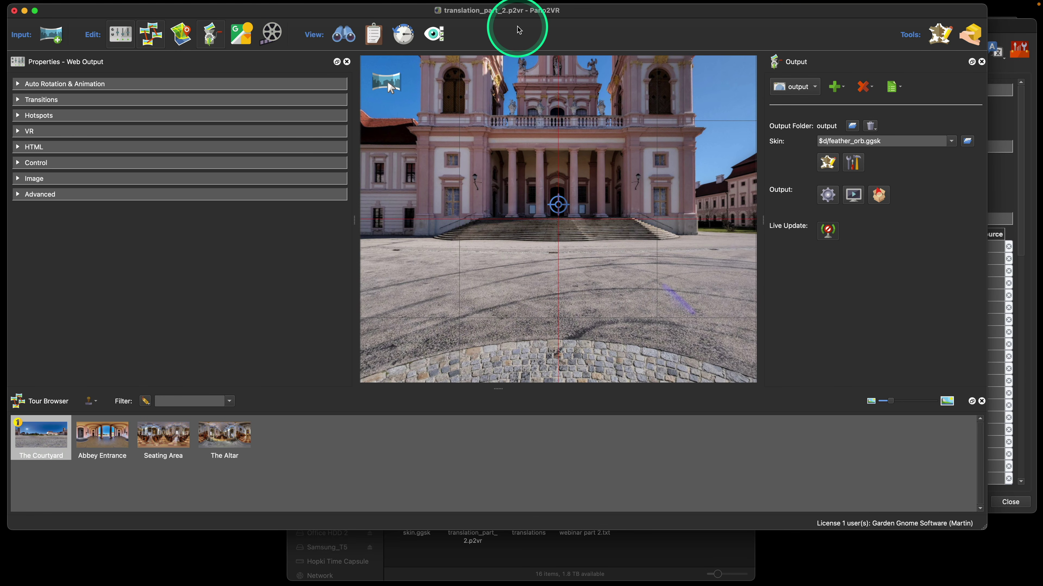
Close the feather_orb.ggsk Skin Editor and return to the project's Translations properties
click(1013, 30)
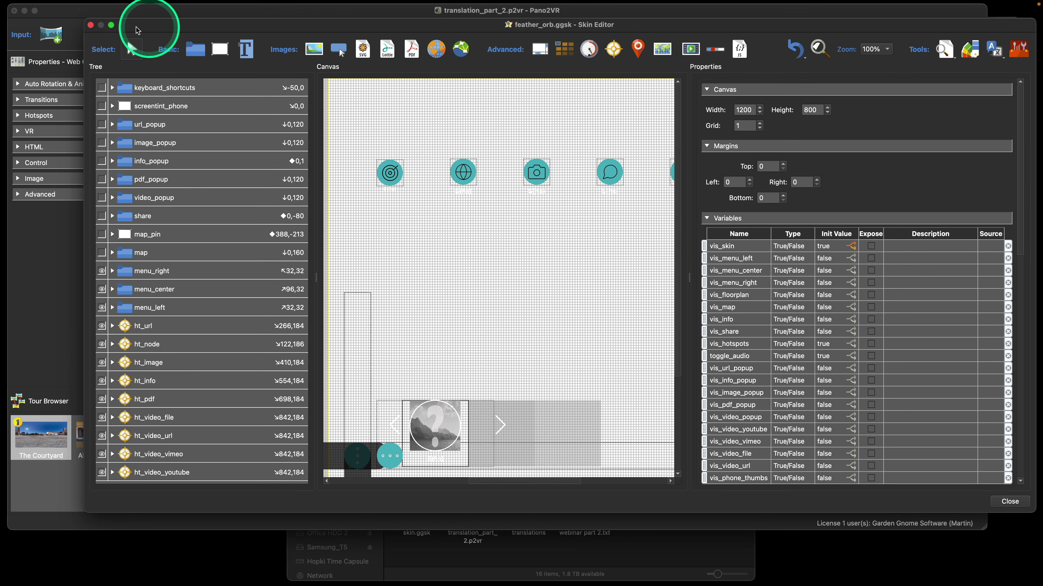
click(90, 25)
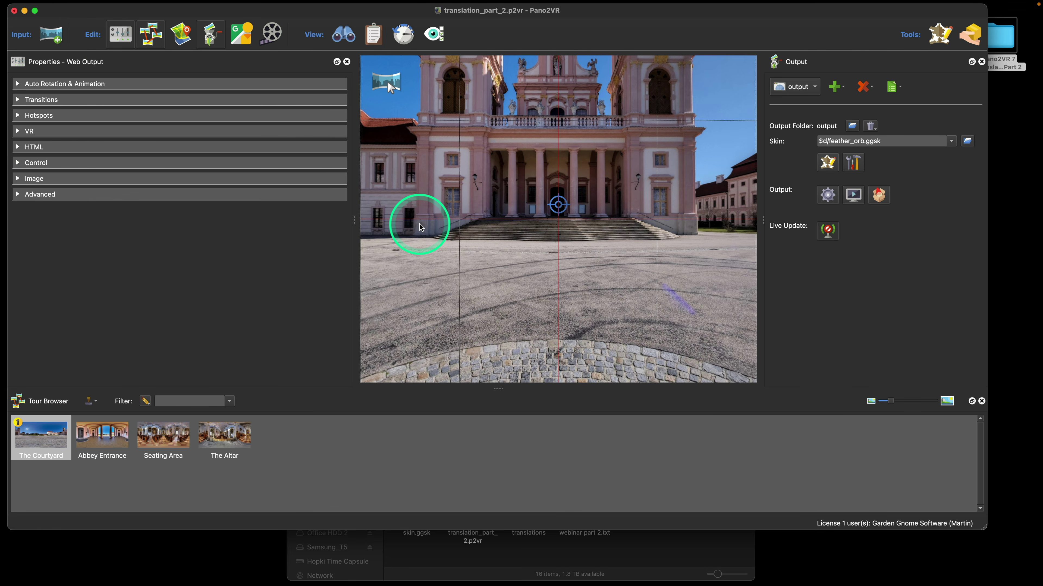
click(420, 224)
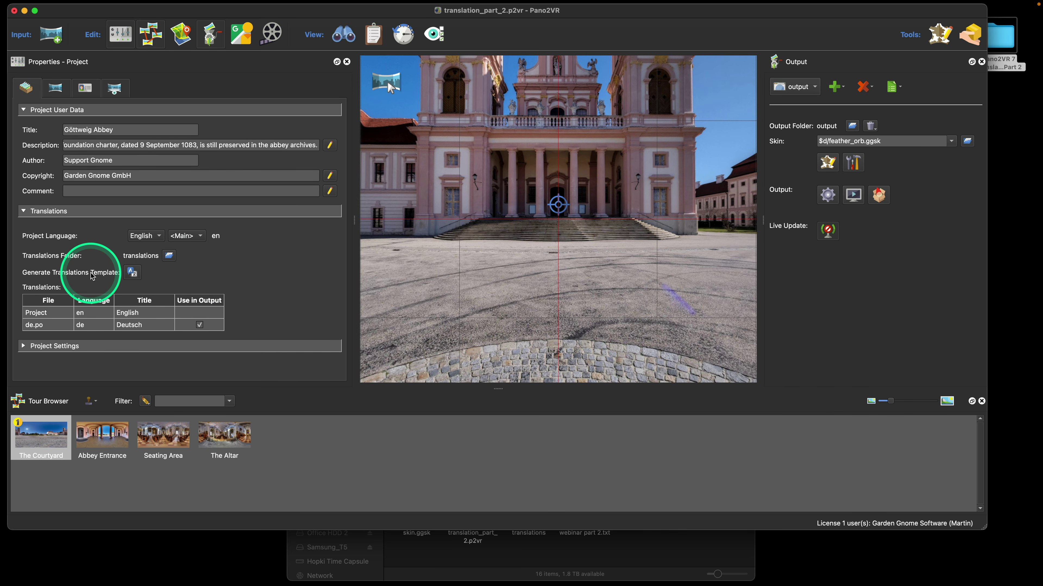
Generate the project's translations template, show it in Finder and open translation_part_2.pot in Poedit
click(133, 273)
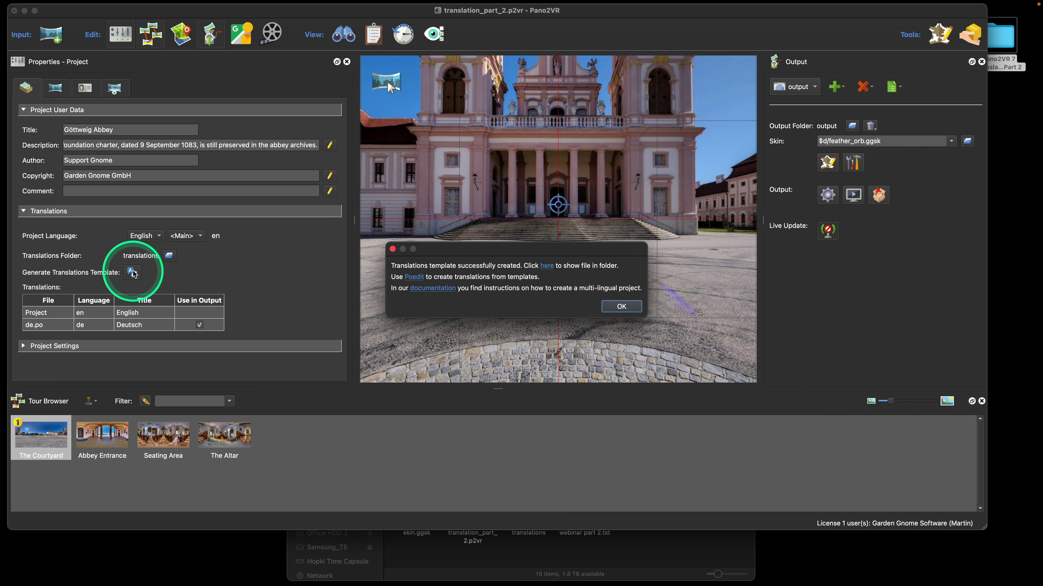
click(545, 266)
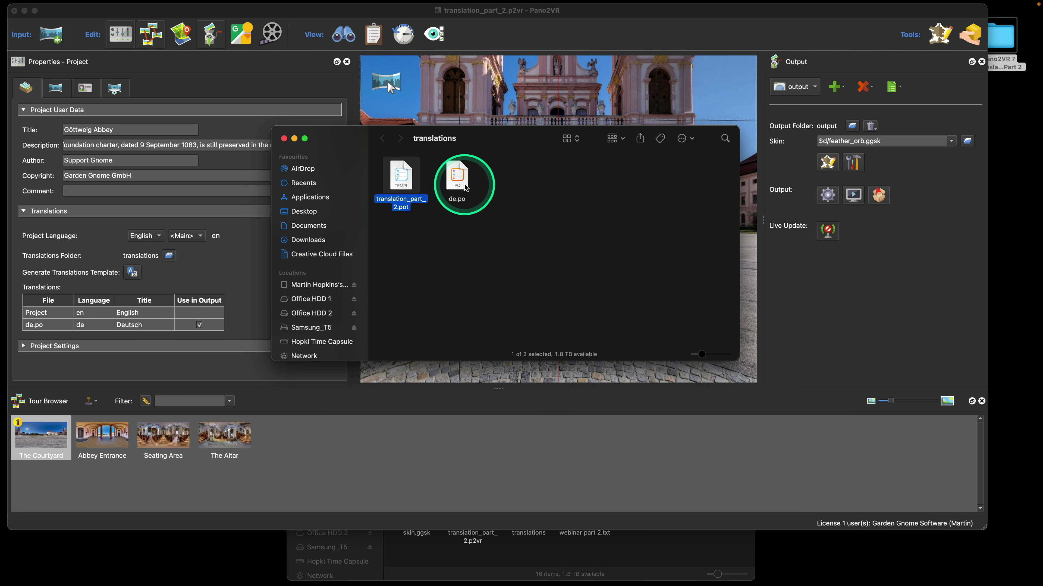
double_click(401, 185)
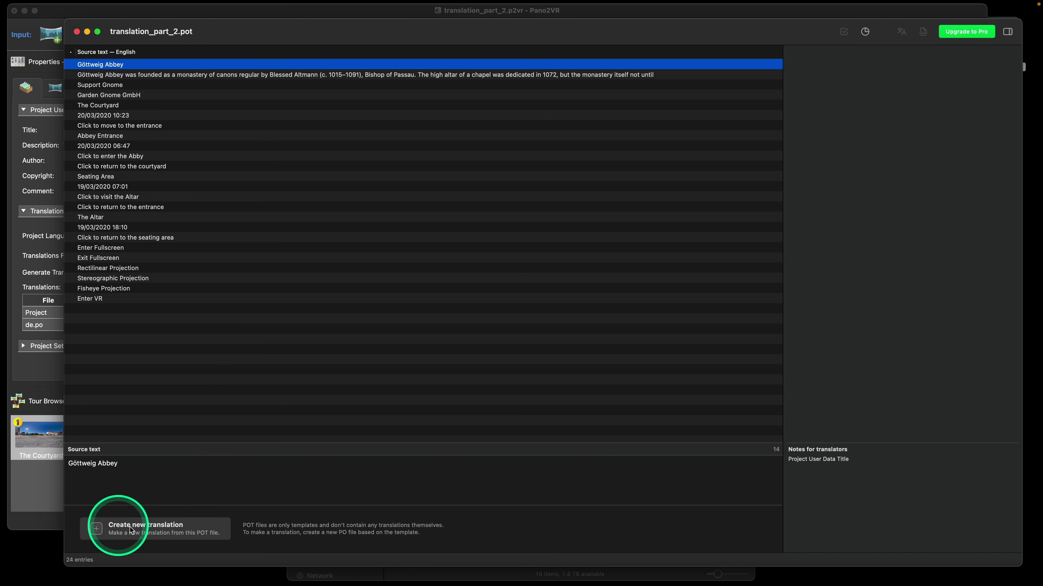
Create a French translation from the template, save it as fr.po in the translations folder, and close the file
click(150, 528)
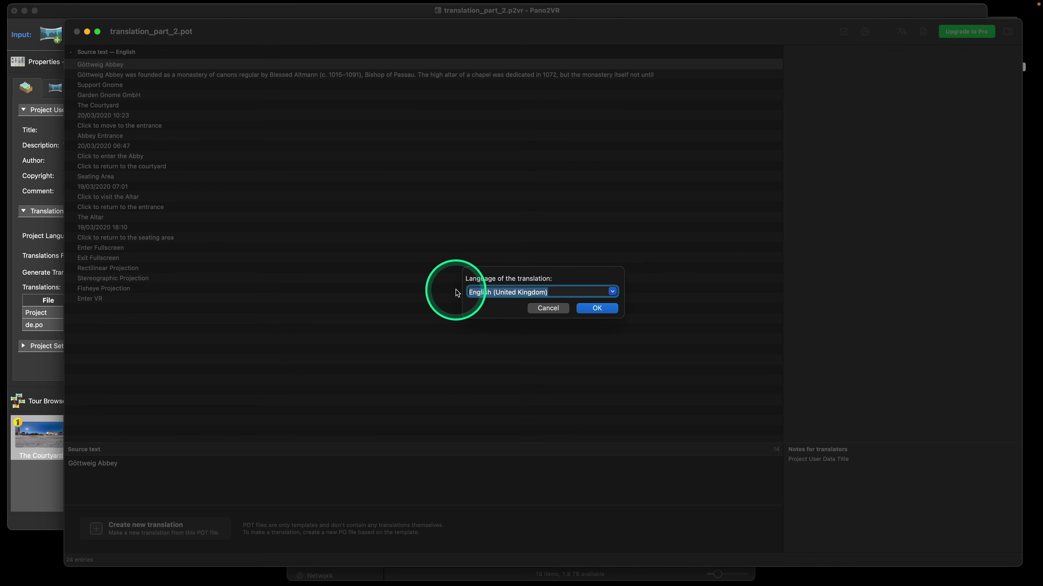
text(Fre)
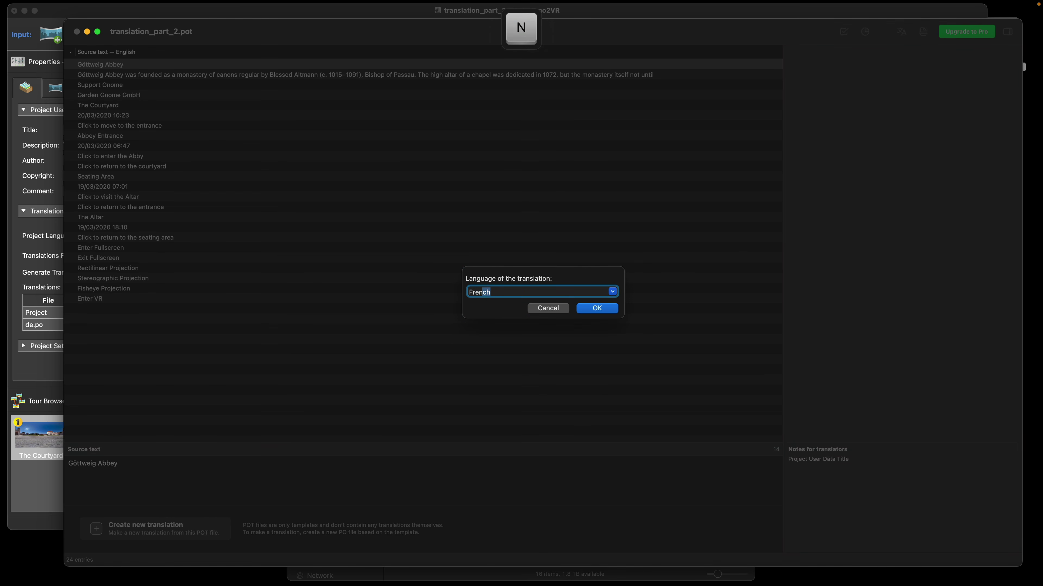
text(n)
click(600, 309)
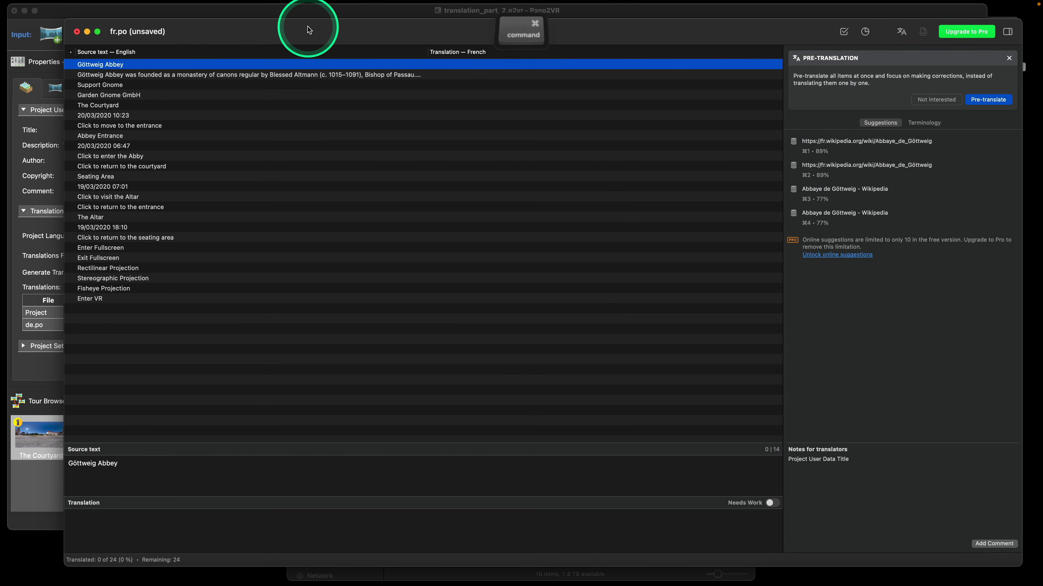
key(super+s)
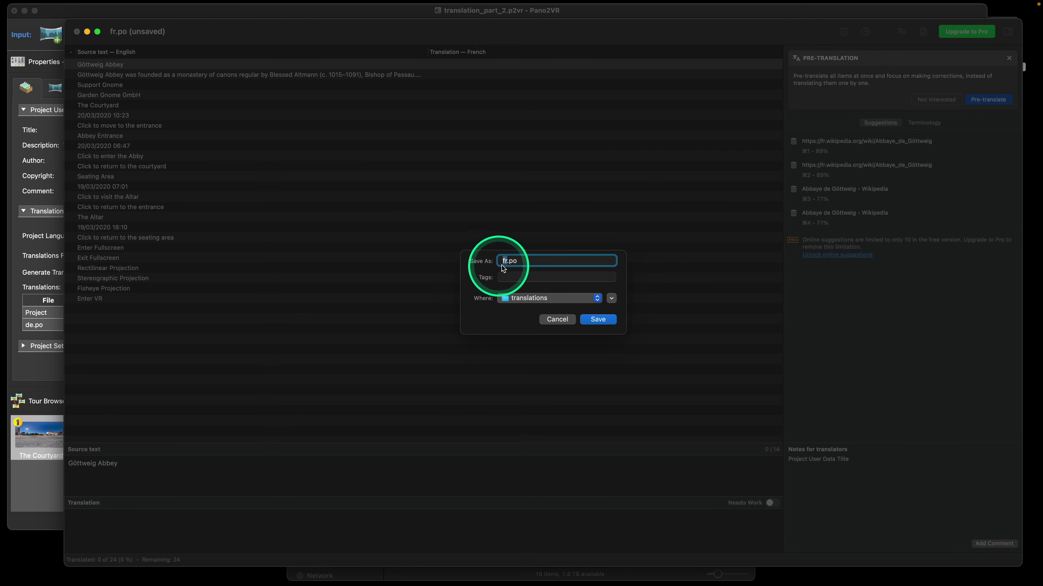
click(591, 319)
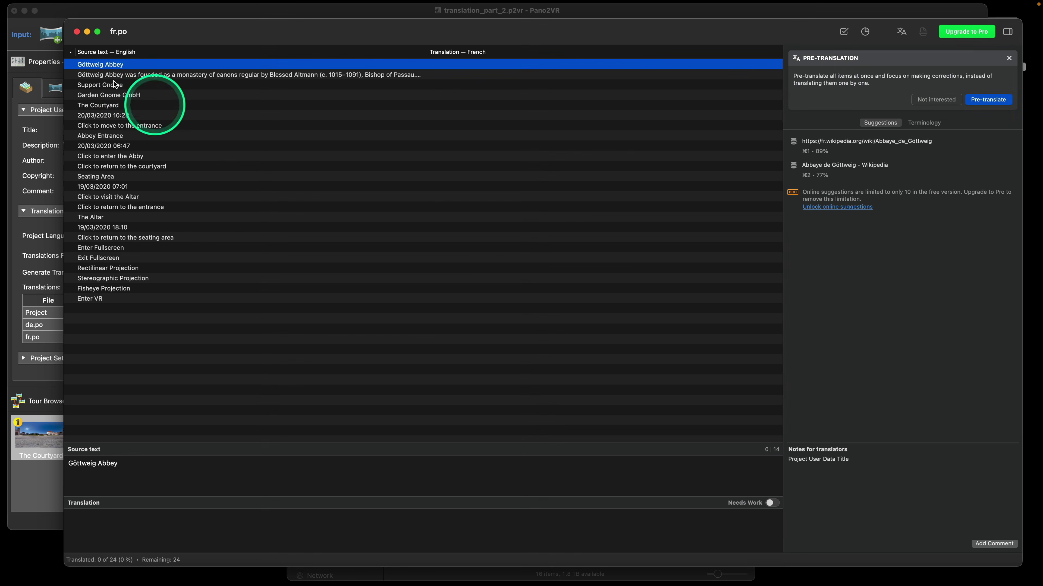
click(77, 32)
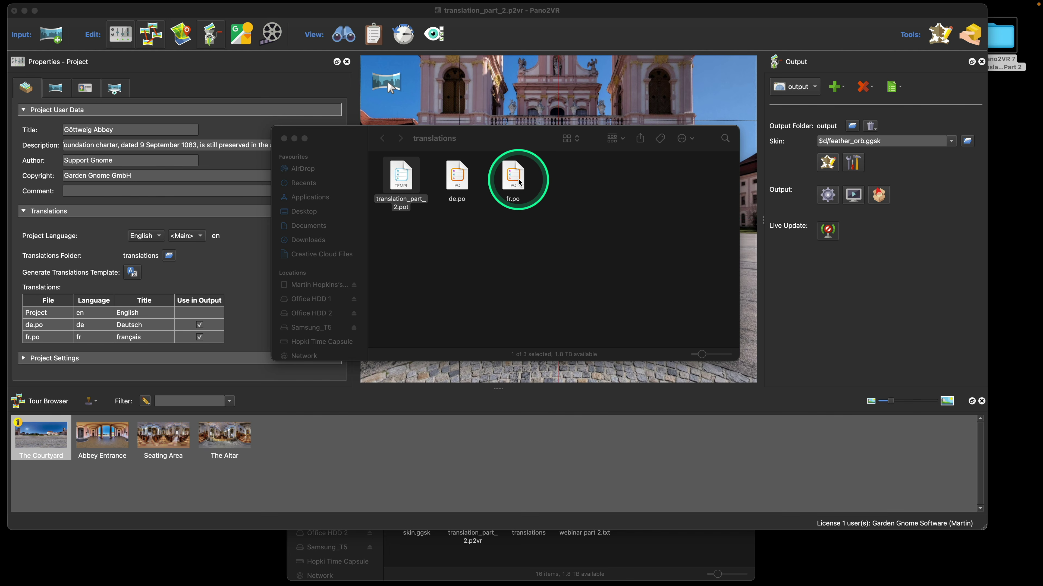
Copy the prepared ES.po and fr.po from the translations folder inside PO Files into the project's translations folder, replacing the existing fr.po
click(652, 541)
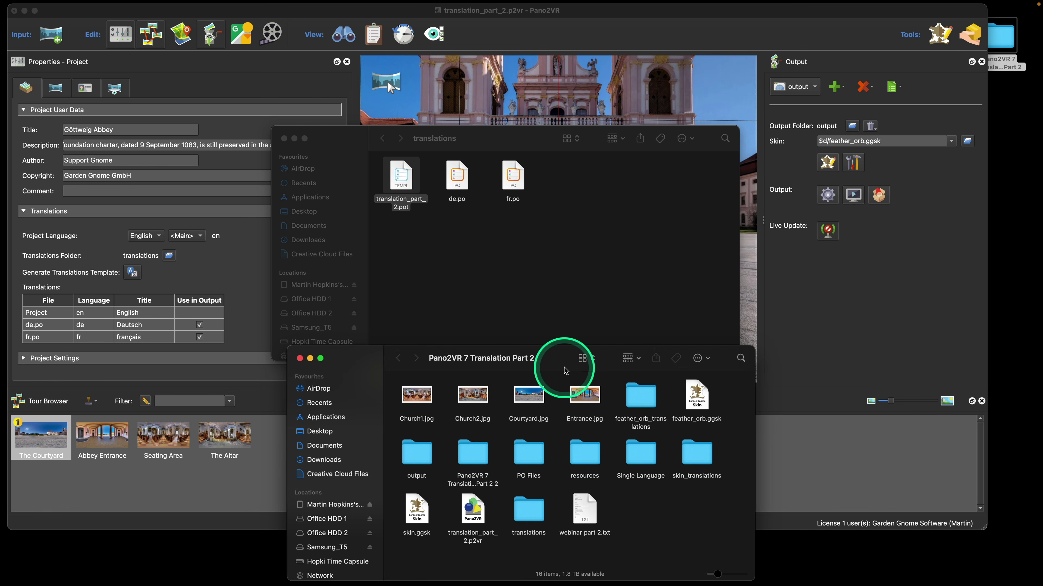
double_click(532, 458)
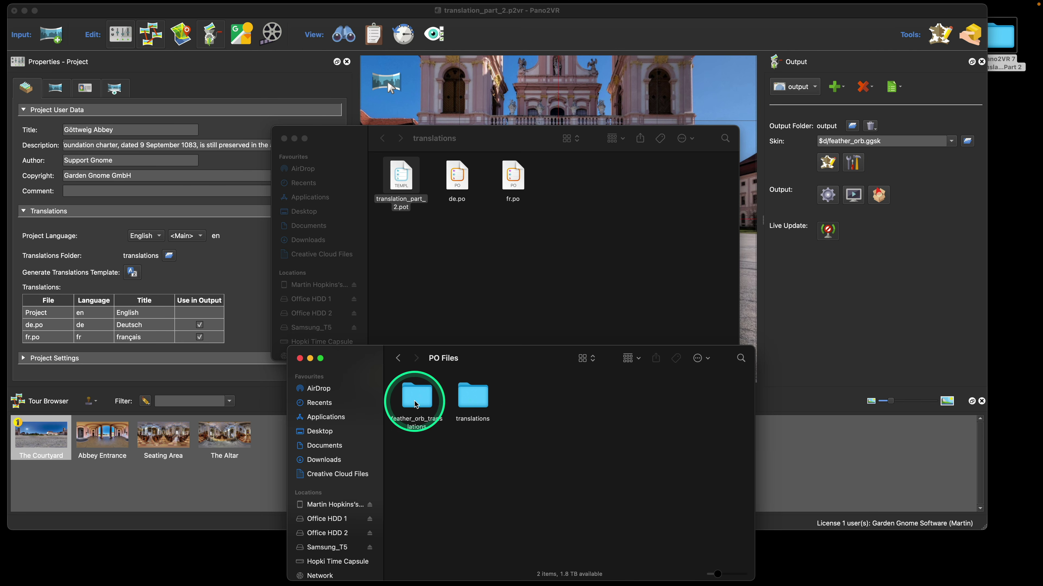
double_click(473, 397)
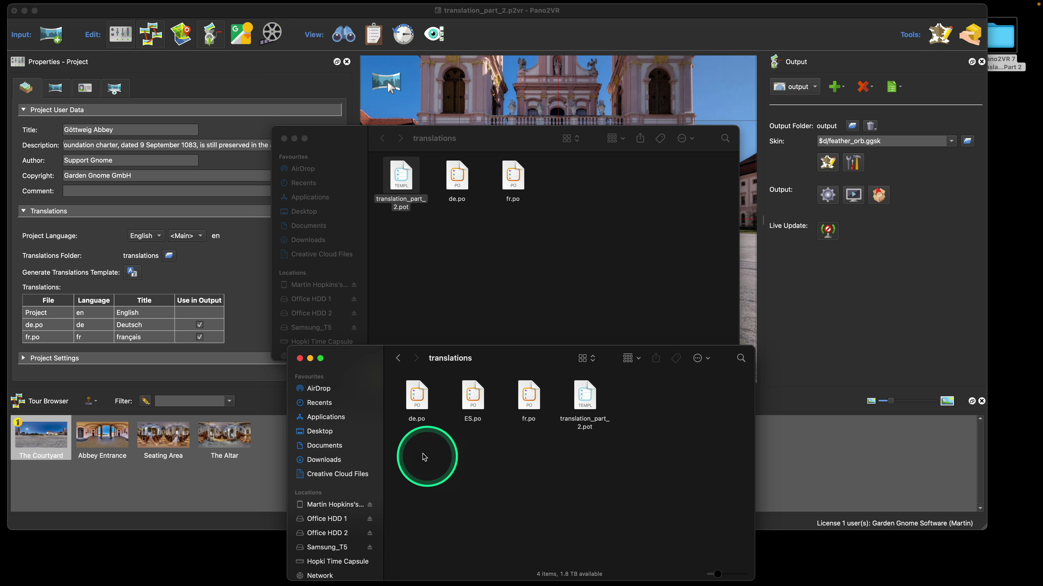
drag(471, 438, 578, 226)
click(496, 39)
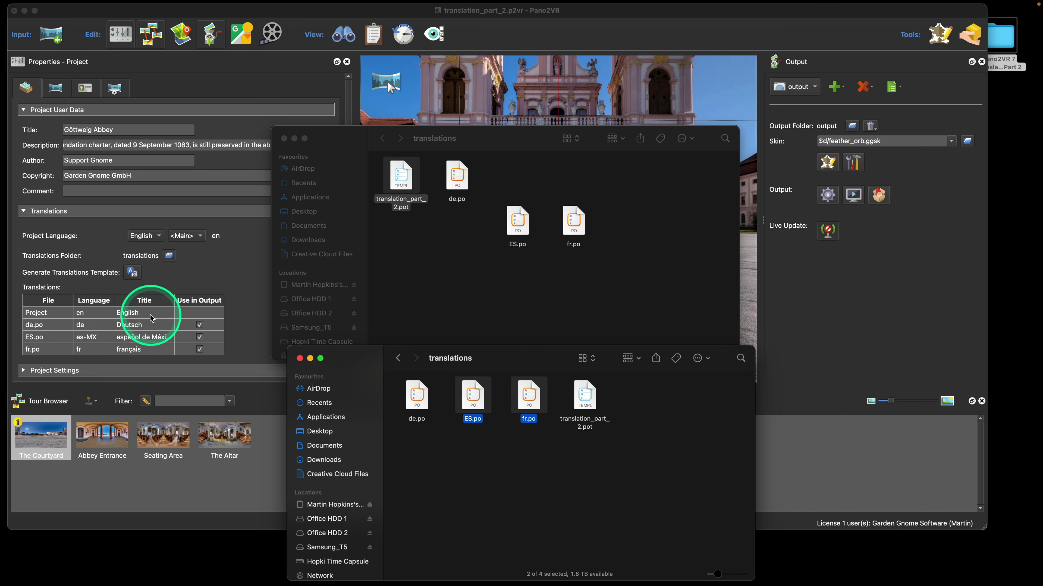
Clear away both Finder windows and the template message, and examine the language entries in the project's Translations table
drag(303, 363, 353, 339)
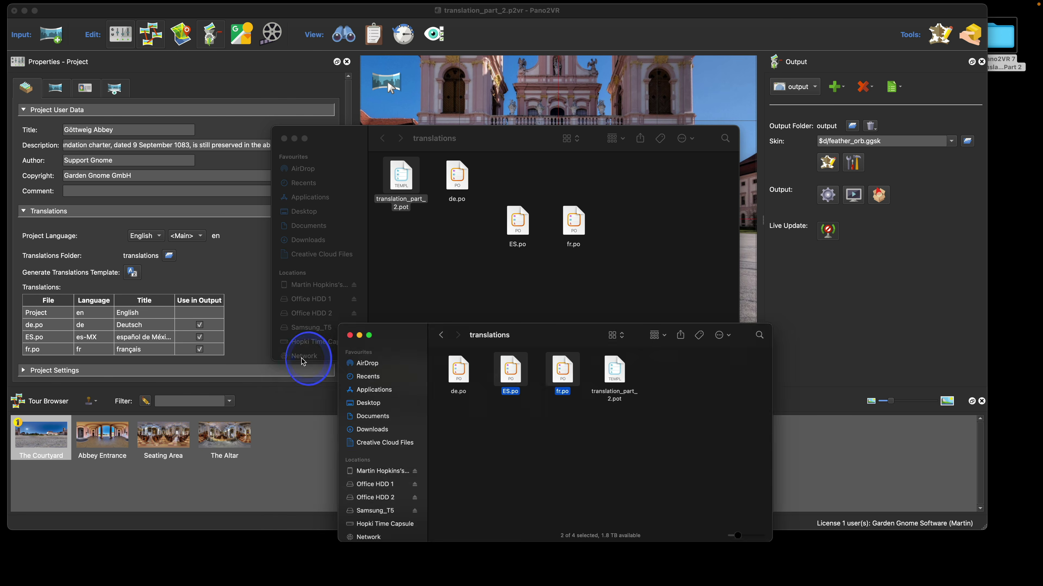
click(284, 139)
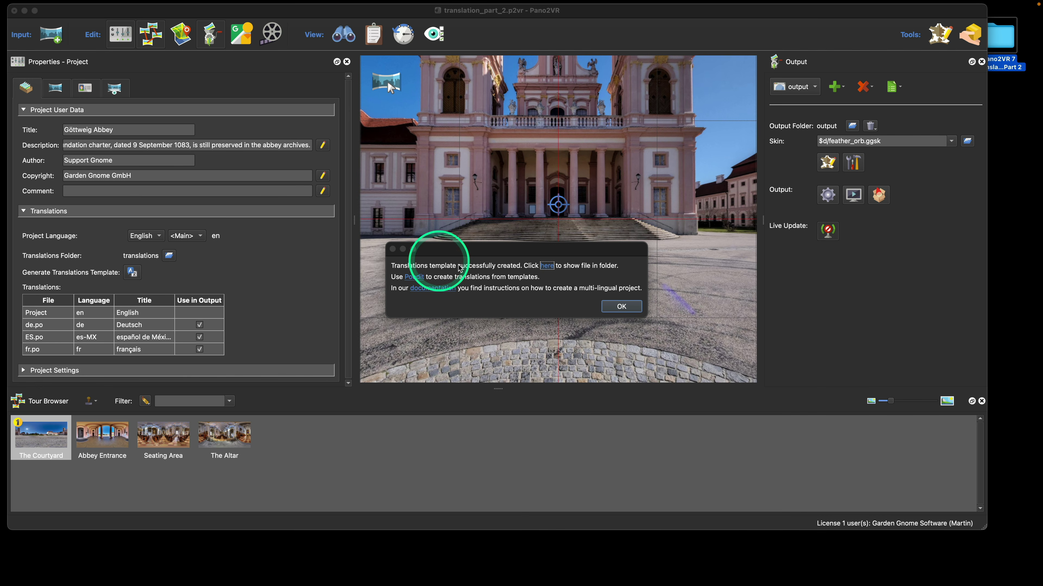
click(624, 308)
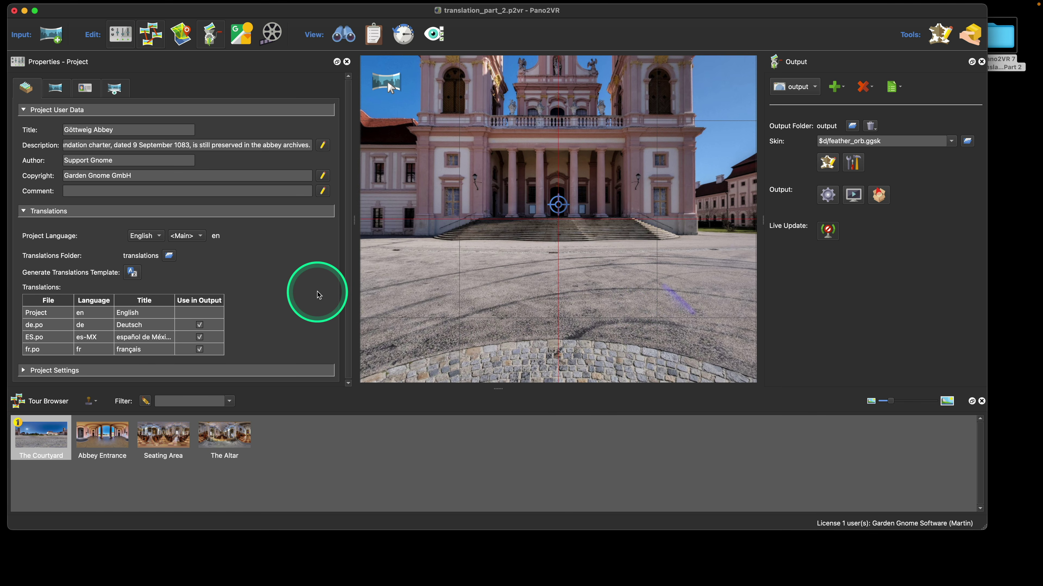
scroll(302, 284, down, 1)
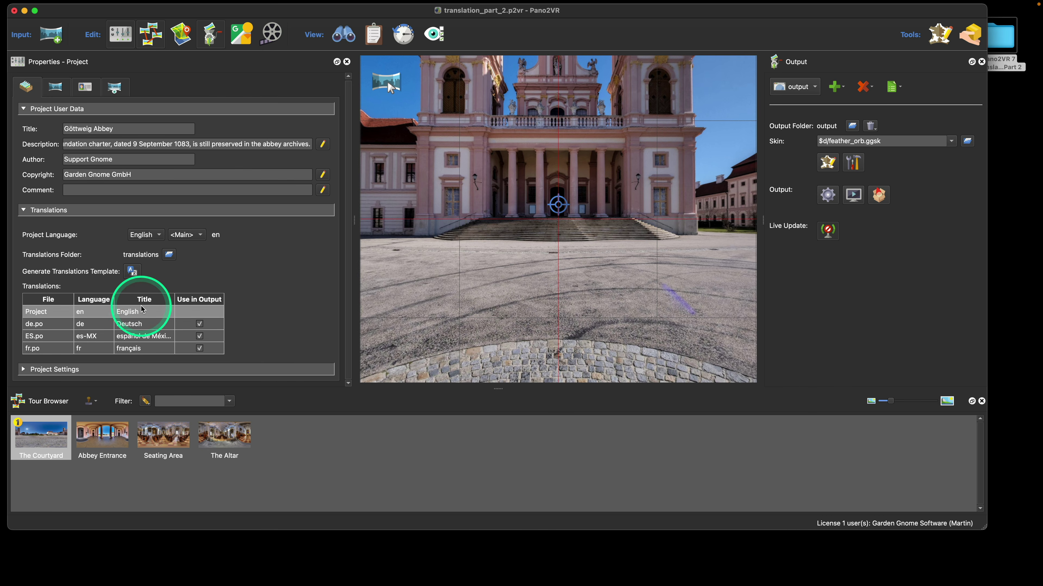
click(142, 322)
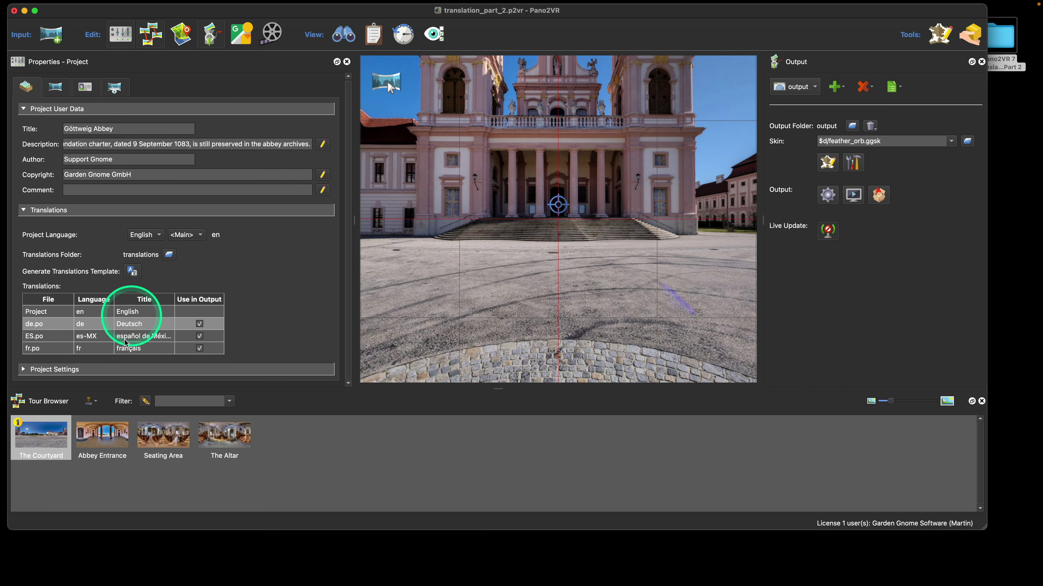
click(248, 285)
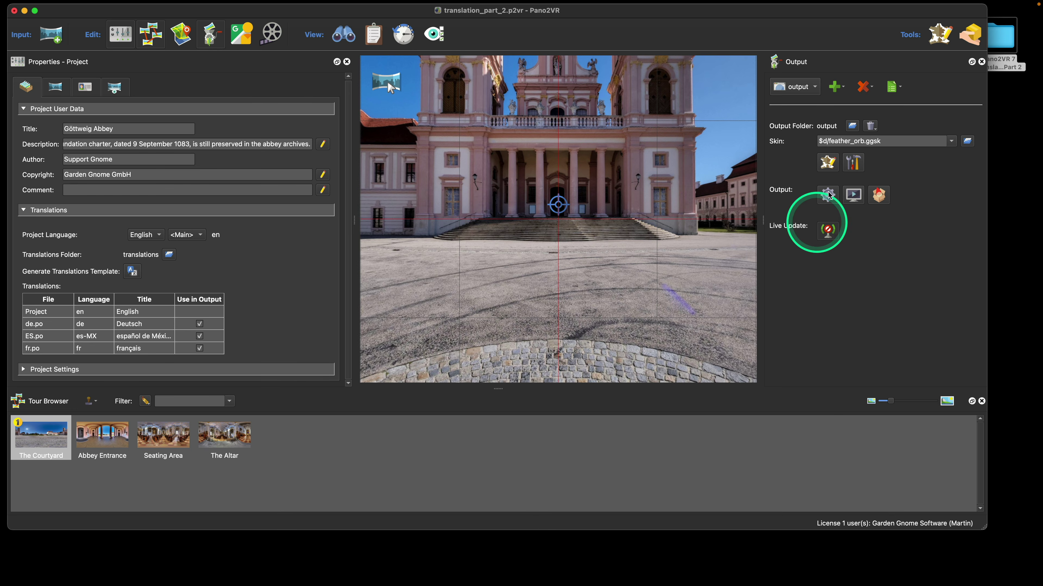
Open feather_orb.ggsk in the Skin Editor and add a text element above the hotspot icons at about X 93, Y 42 pixels
click(827, 164)
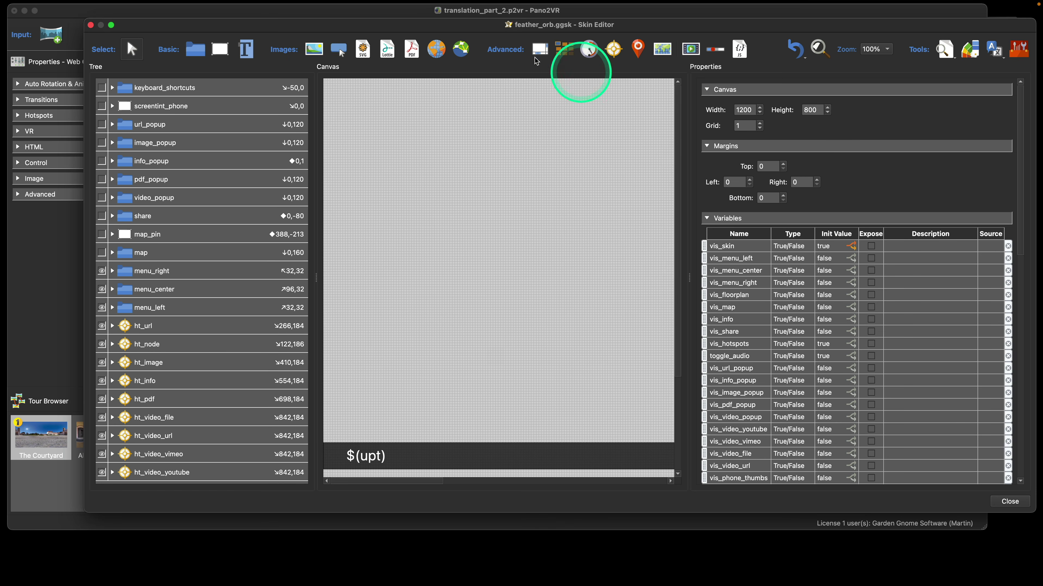
drag(478, 27, 479, 26)
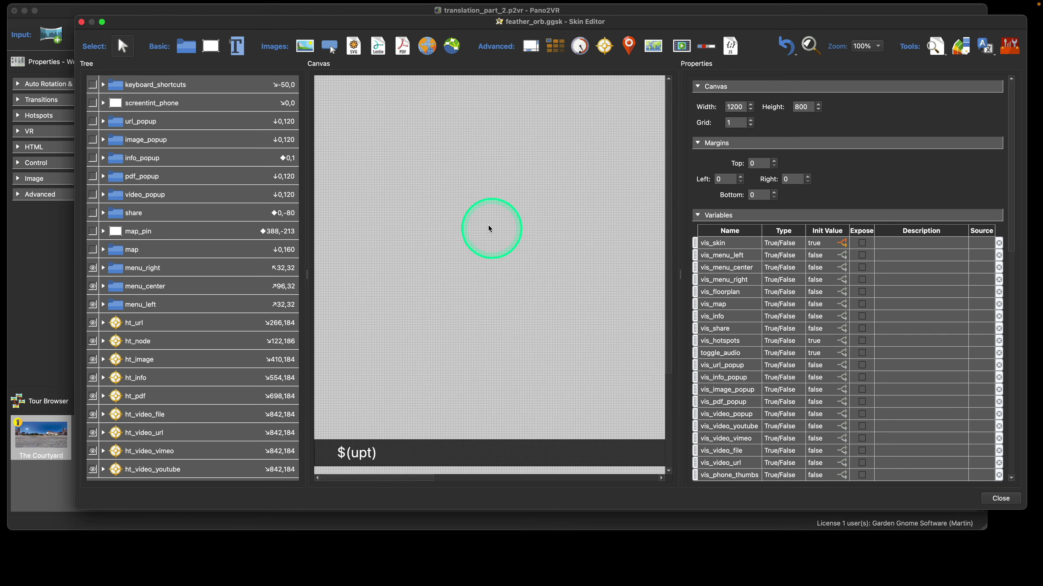
click(237, 55)
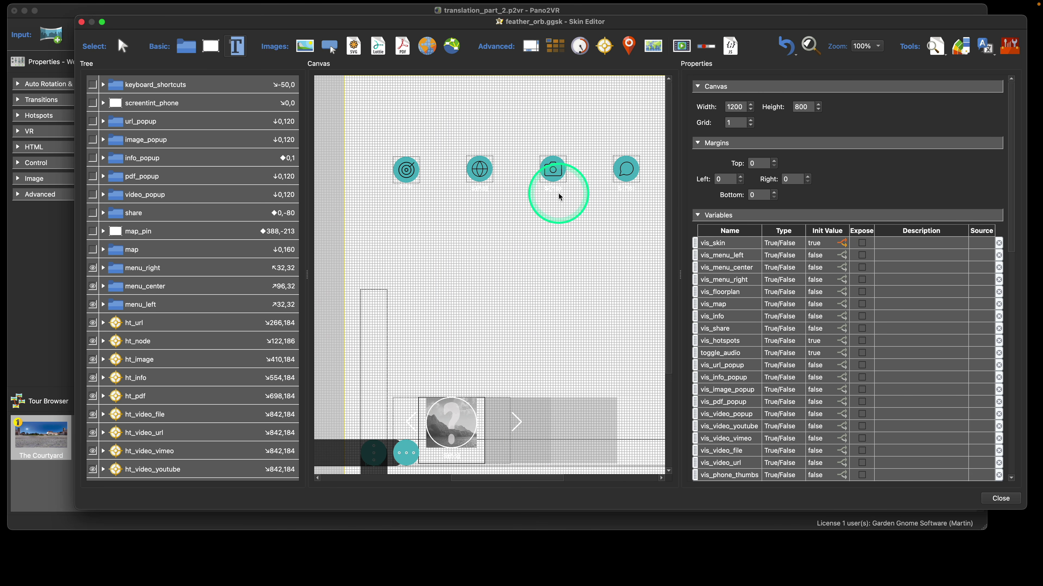
click(392, 96)
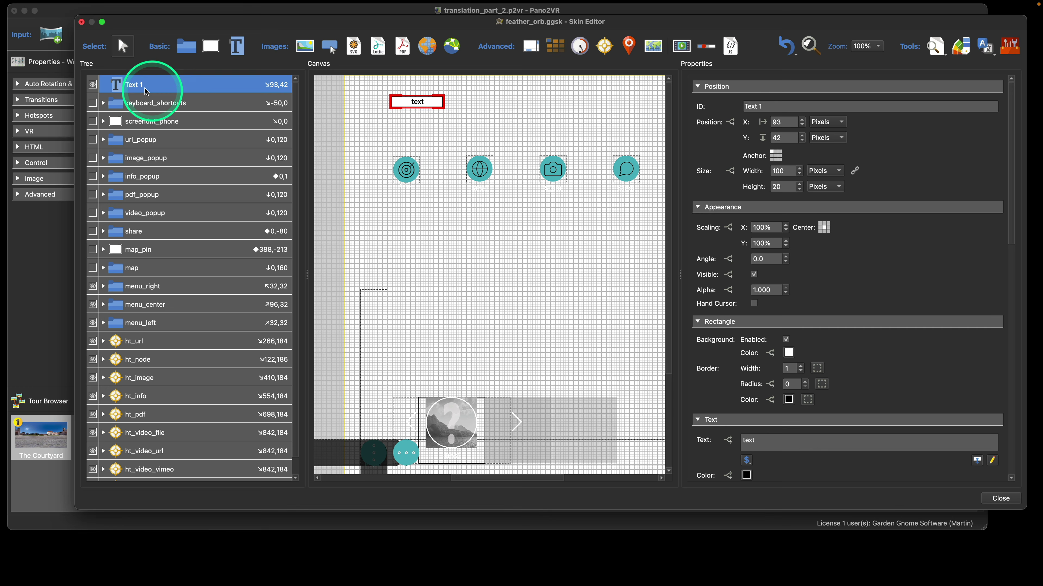
Rename the new text element as button_language
double_click(142, 85)
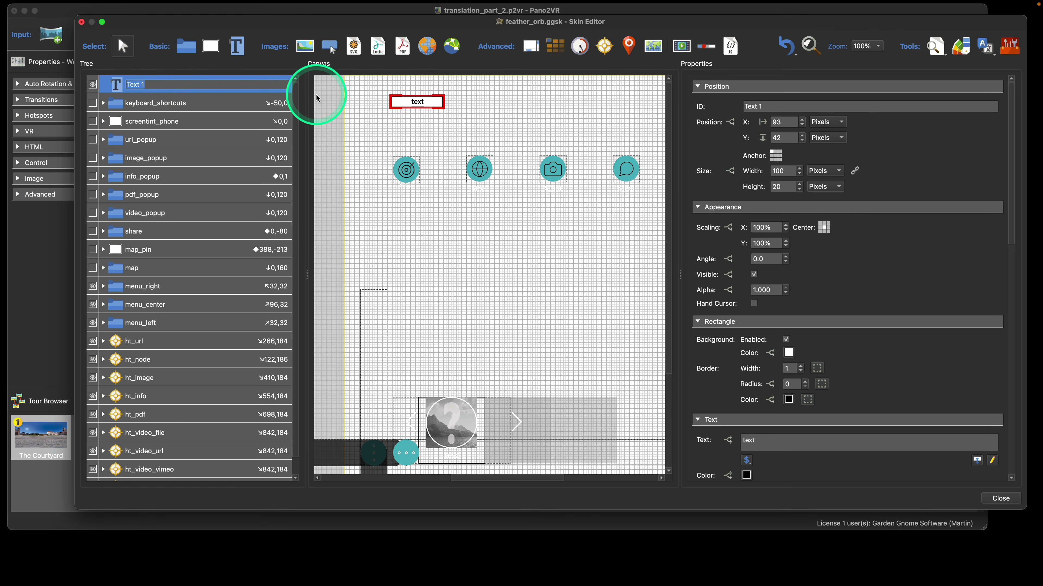
text(button)
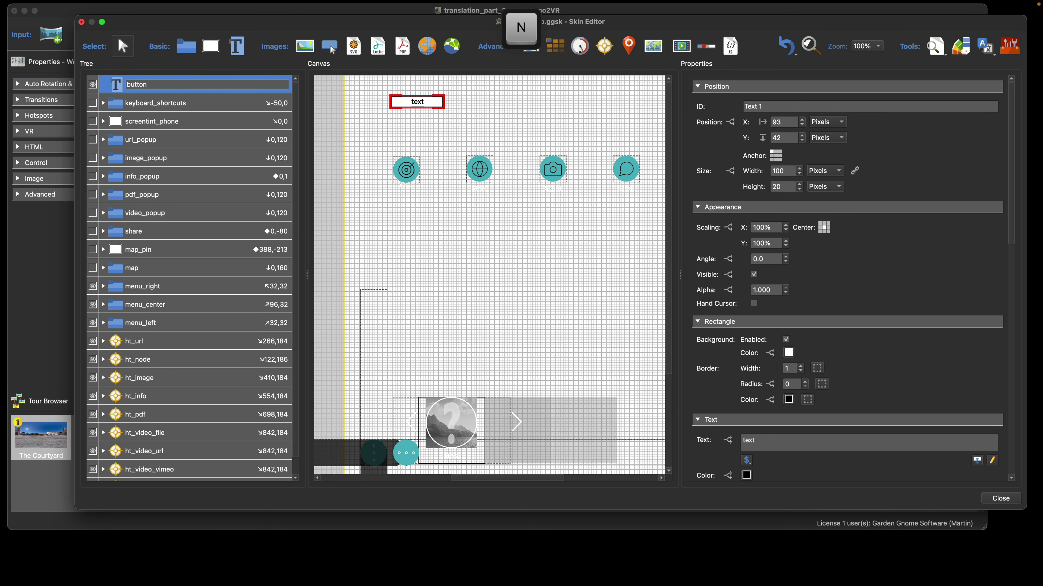
text(_language)
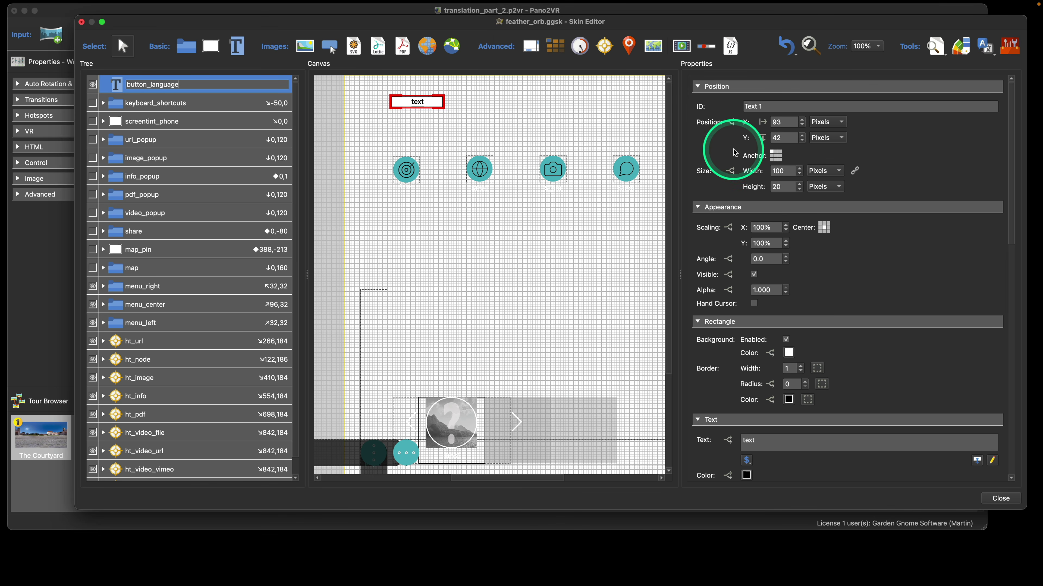
click(920, 181)
Set the position of button_language to X 10 and Y 10 pixels
double_click(782, 122)
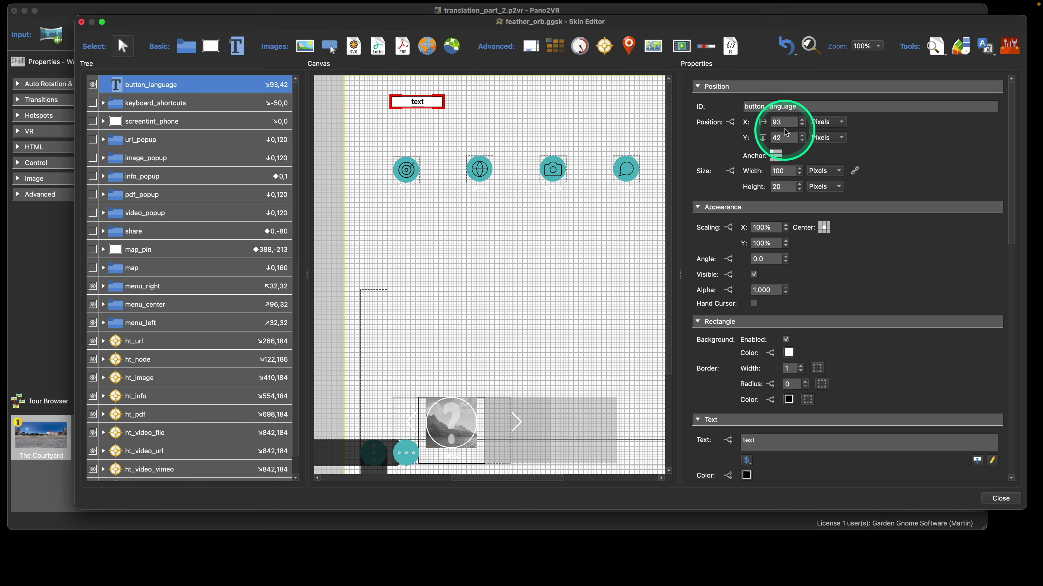
text(10)
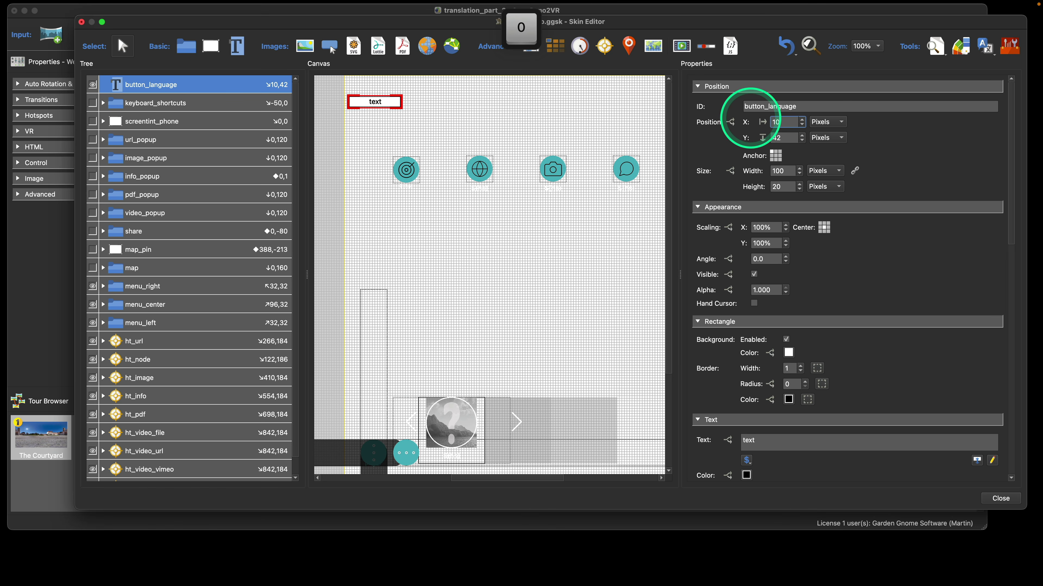
key(Tab)
text(10)
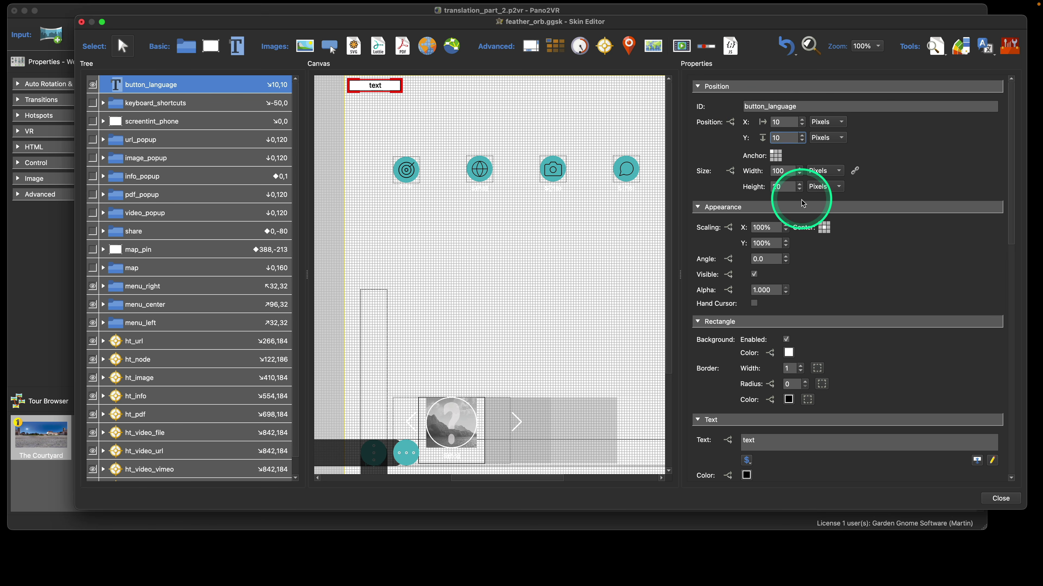
Set the size of button_language to 200 pixels wide and 30 pixels high
drag(790, 170, 755, 170)
text(2)
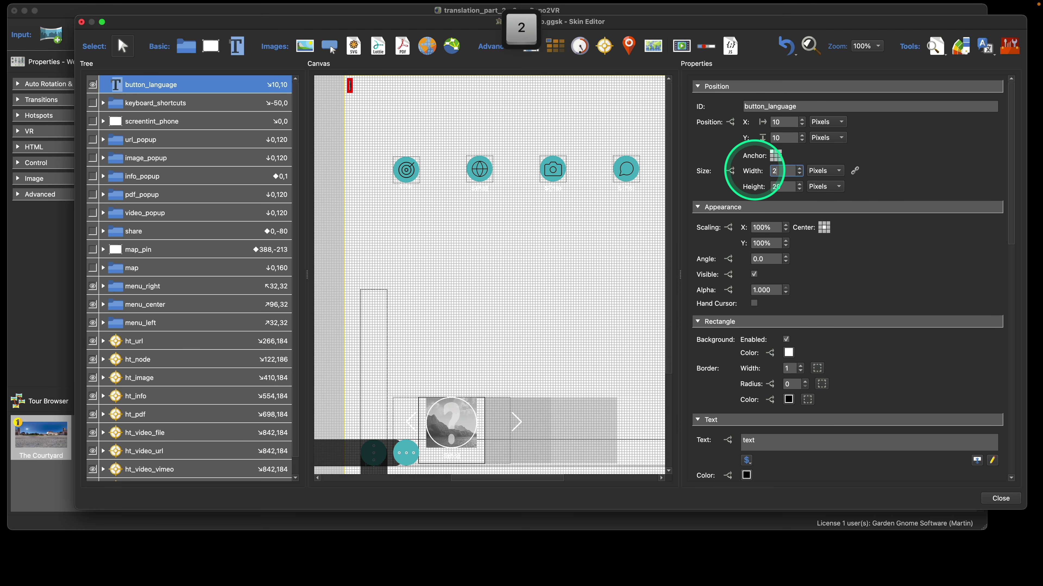
text(00)
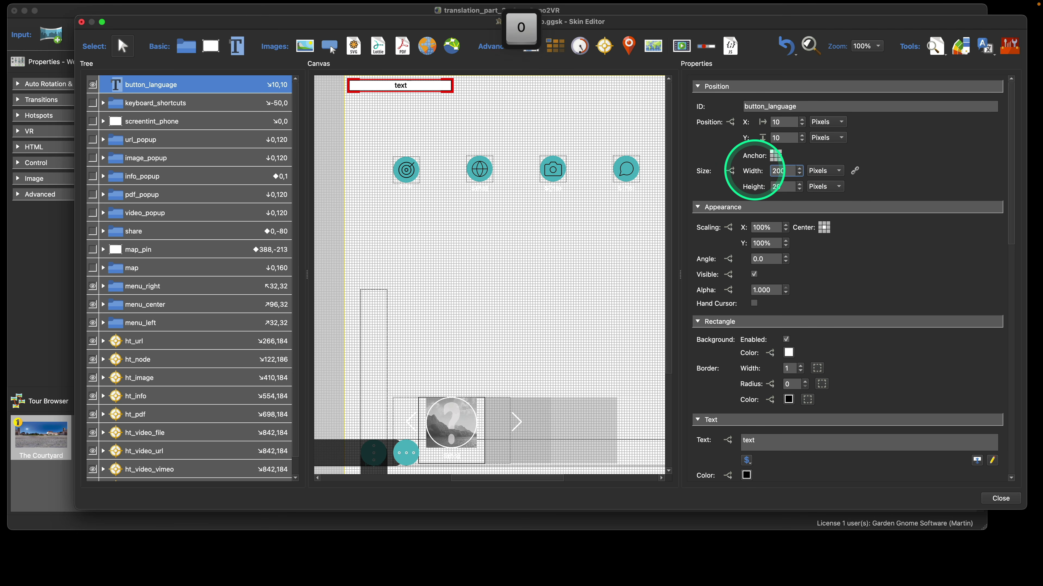
double_click(782, 187)
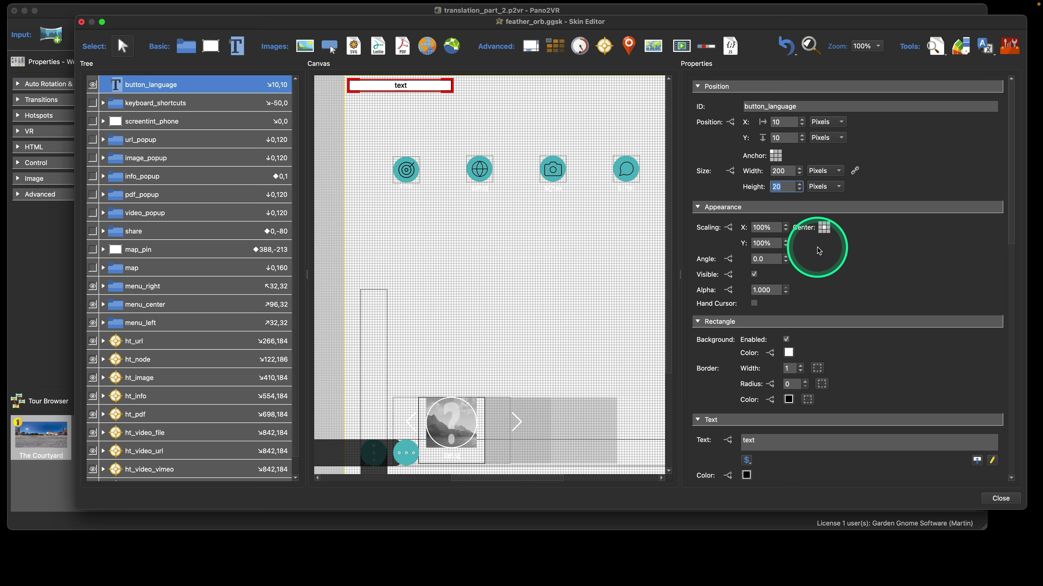
text(30)
click(864, 263)
Enable the hand cursor for button_language and set its border to width 0 and radius 10
scroll(864, 262, down, 3)
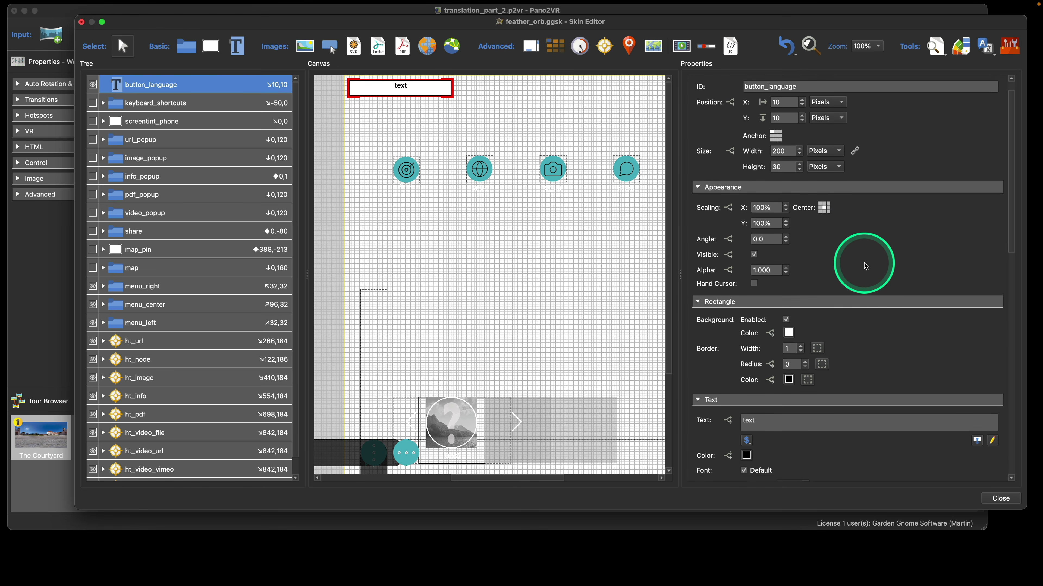
click(753, 246)
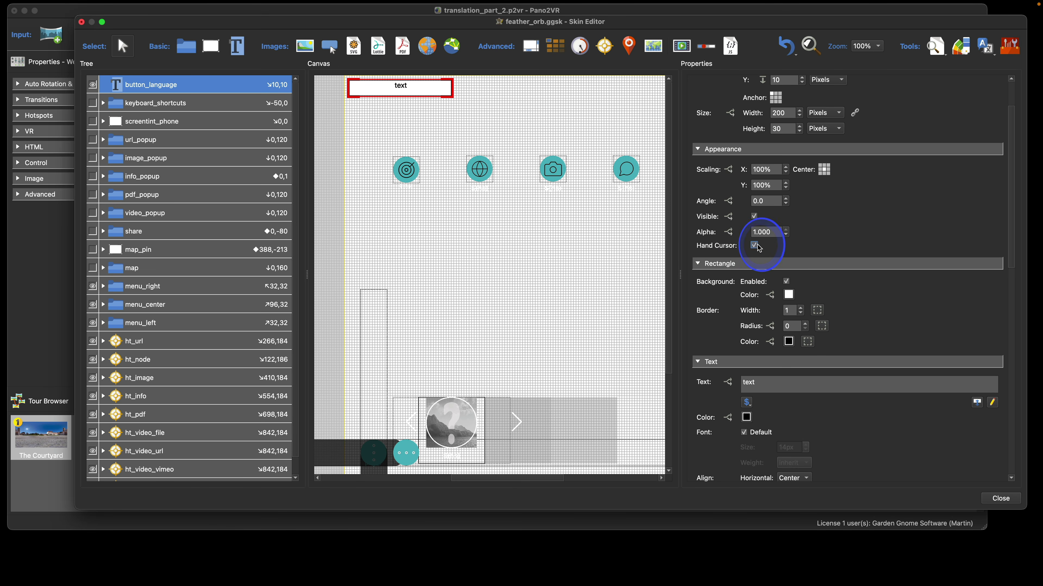
scroll(860, 229, down, 3)
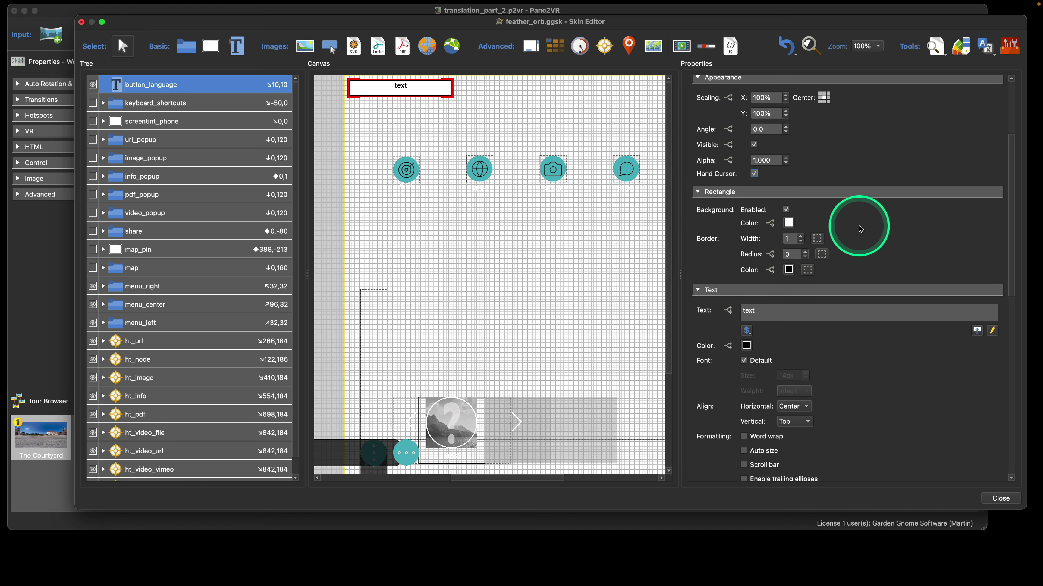
scroll(861, 229, down, 1)
click(801, 218)
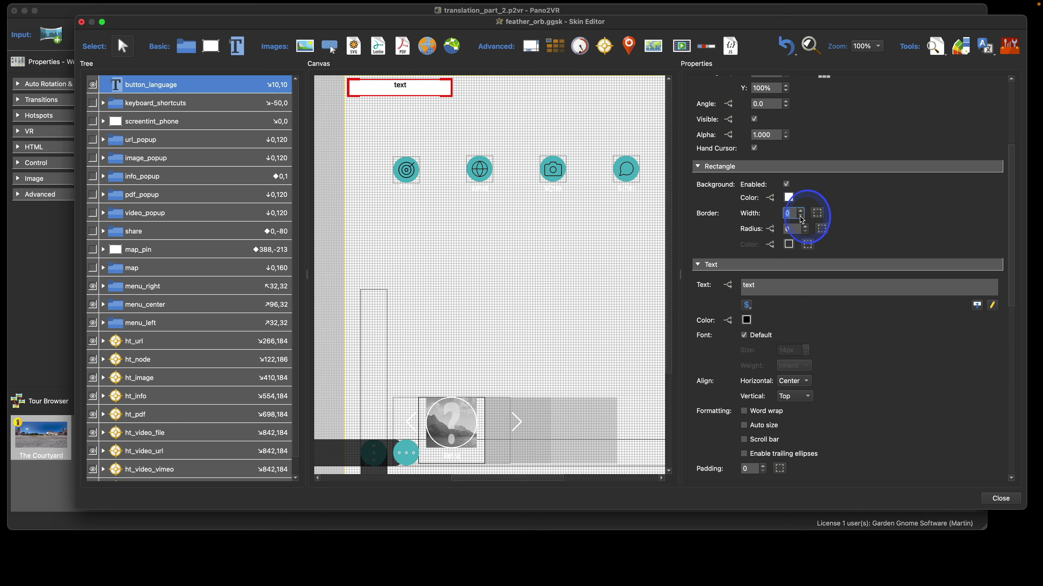
click(803, 231)
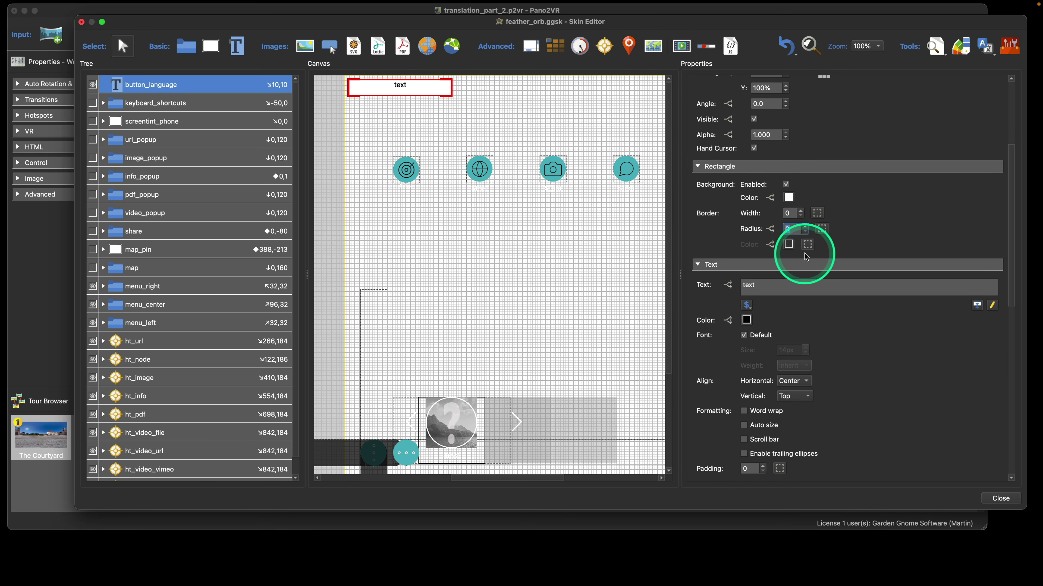
text(10)
click(866, 223)
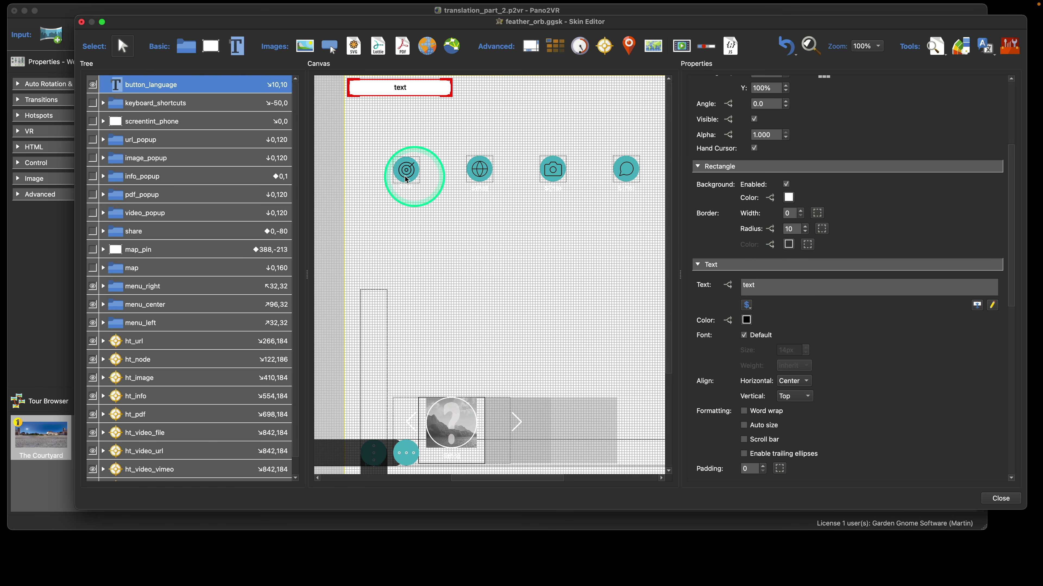
Store the teal background color #4fb5c2 of ht_node_bg, inside the ht_node hotspot, as the first custom color
scroll(234, 242, down, 1)
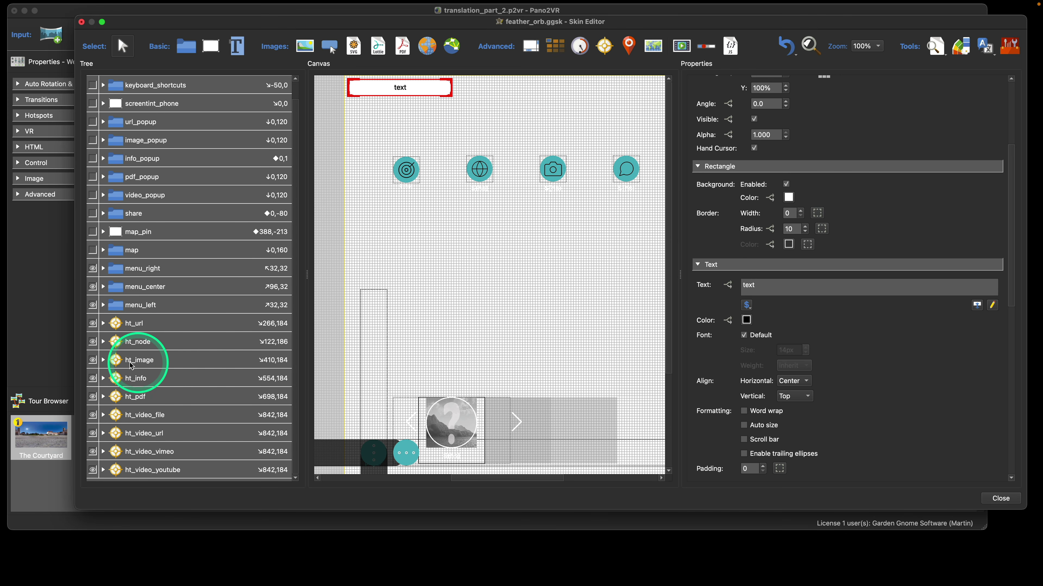
click(104, 341)
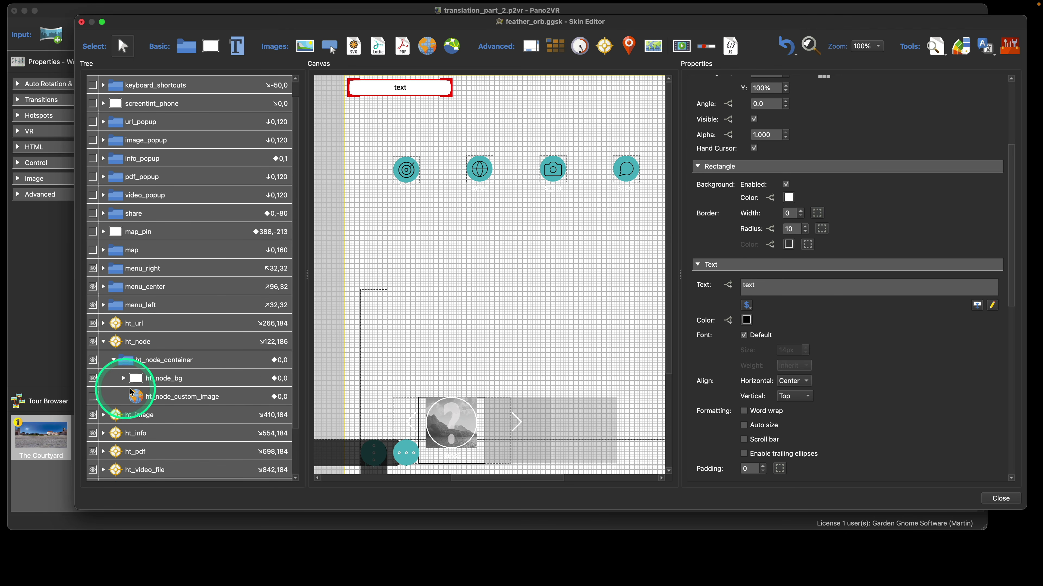
click(158, 386)
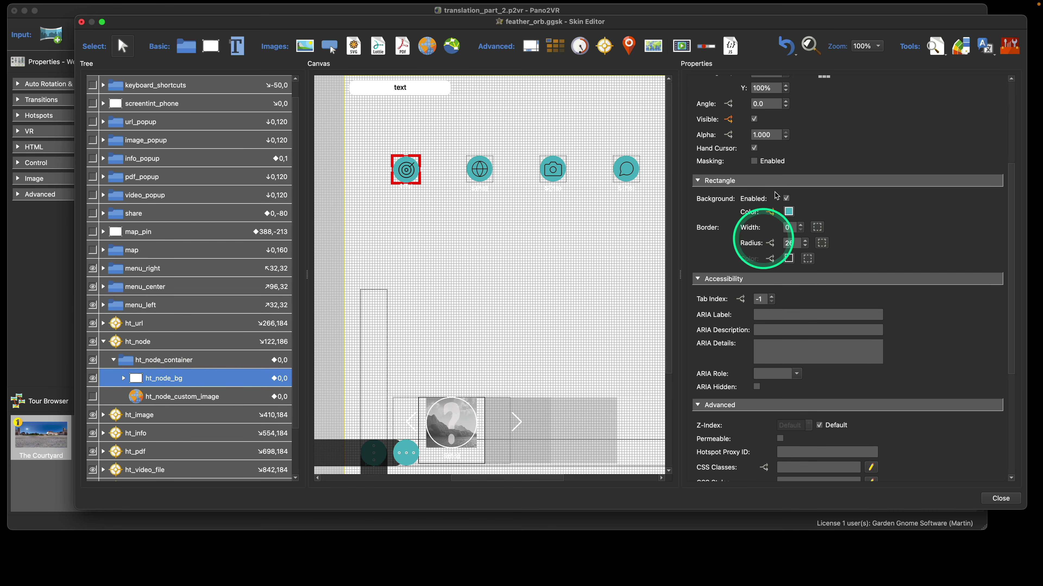
click(788, 213)
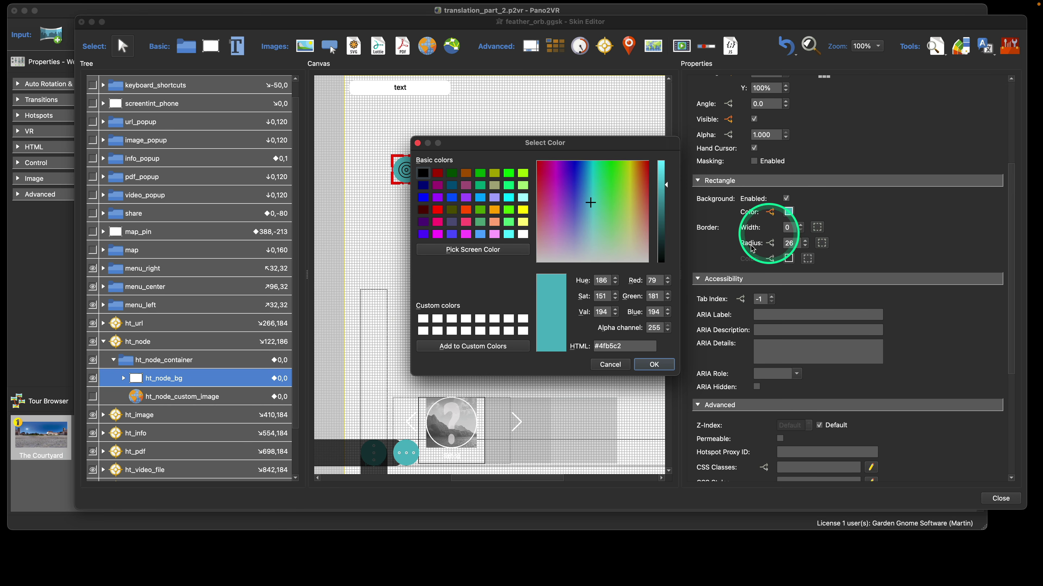
drag(434, 321, 422, 317)
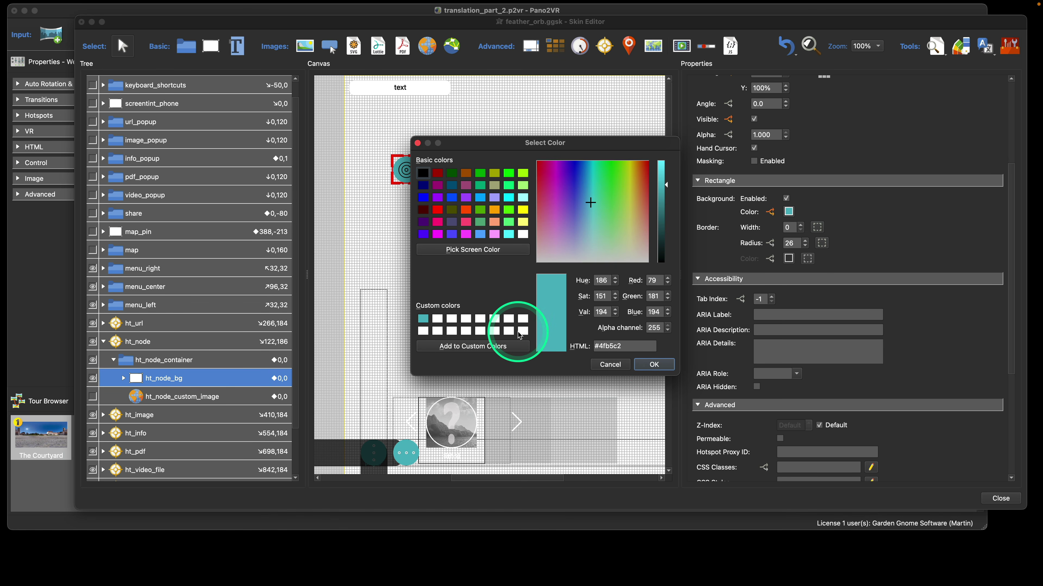
drag(514, 223, 422, 321)
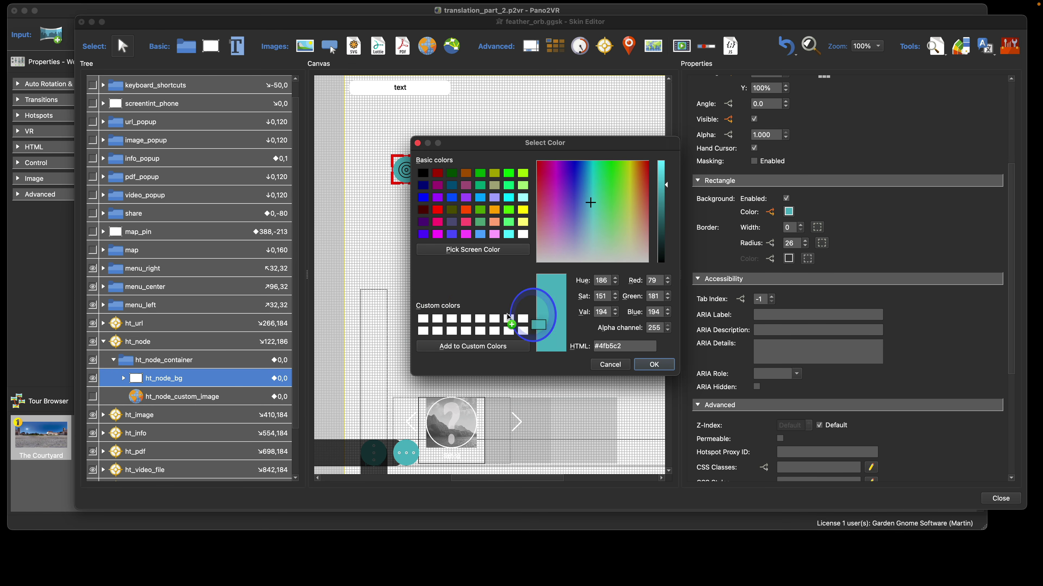
drag(507, 314, 419, 318)
click(652, 364)
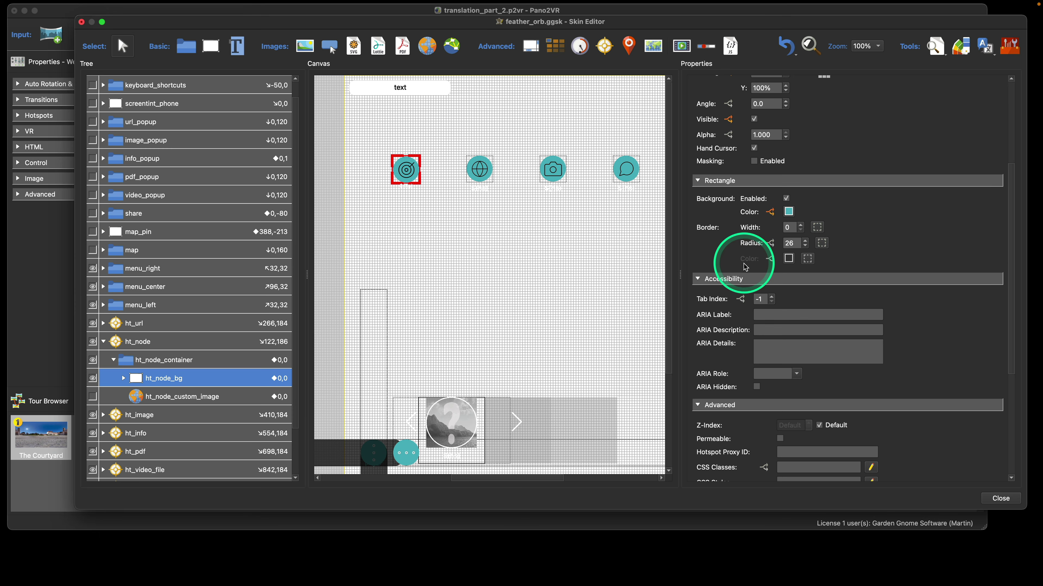
Apply the stored teal custom color #4fb5c2 to the background of button_language
click(104, 342)
click(163, 93)
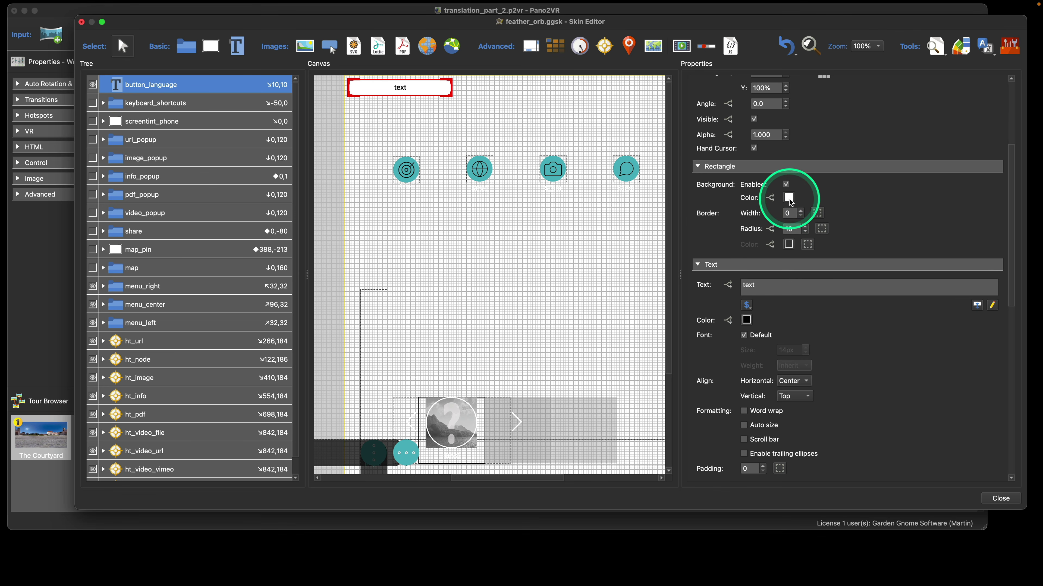
click(788, 197)
click(426, 320)
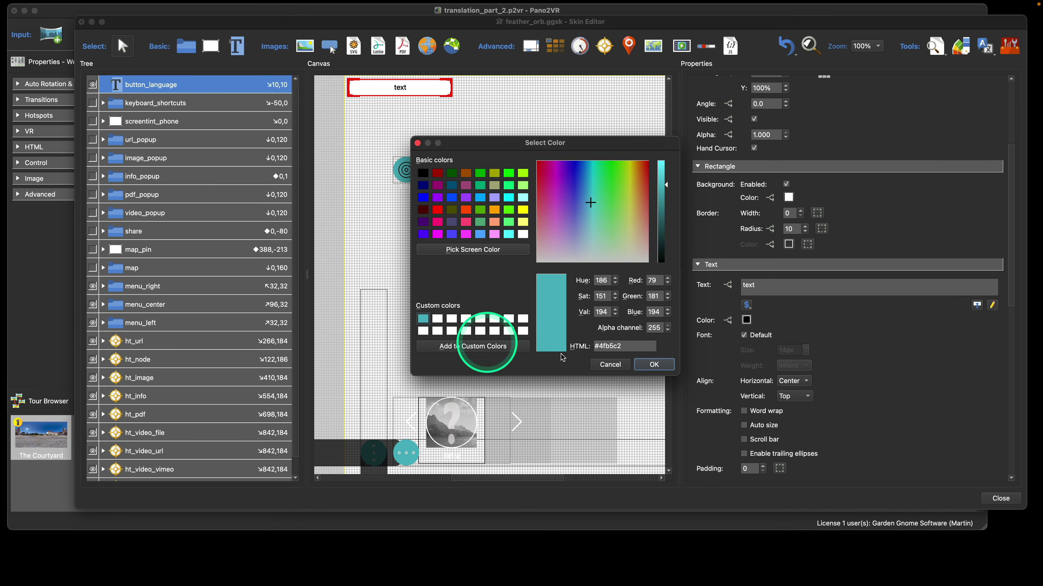
click(643, 364)
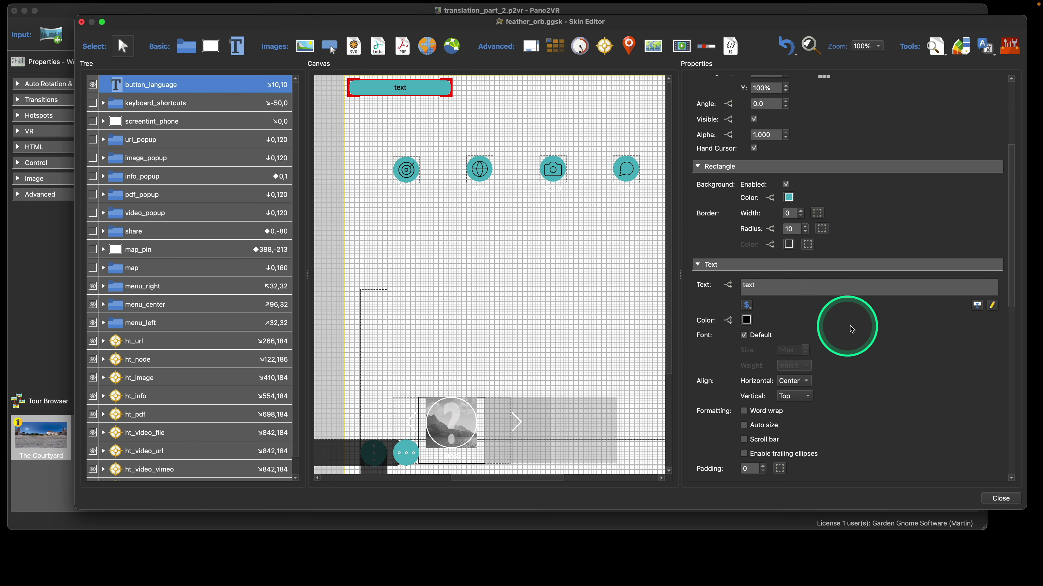
Replace the text of button_language with "Loanguage" and override the default font with a size of 18 px
scroll(849, 326, down, 2)
scroll(849, 327, down, 1)
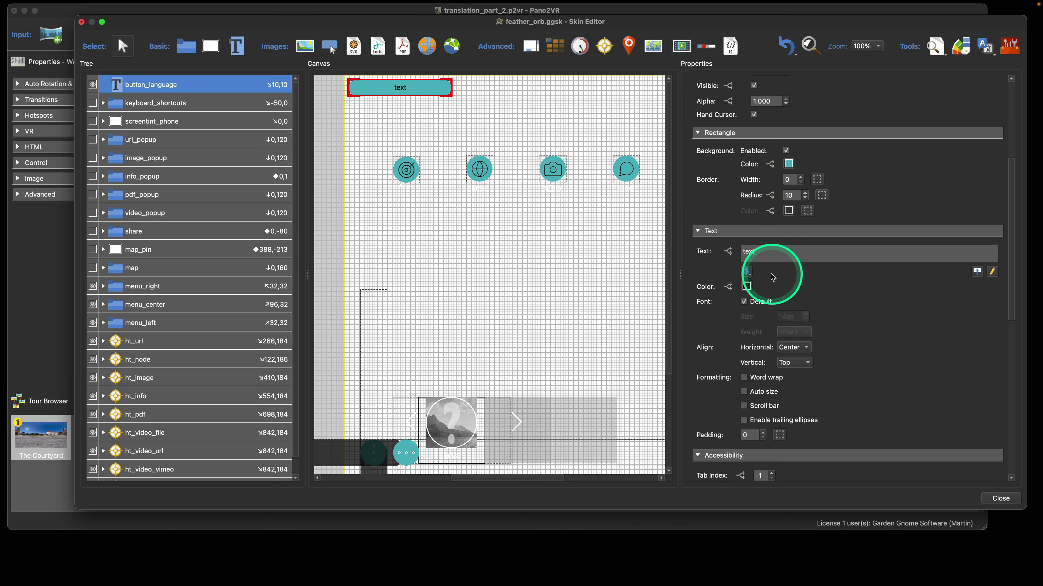
double_click(748, 251)
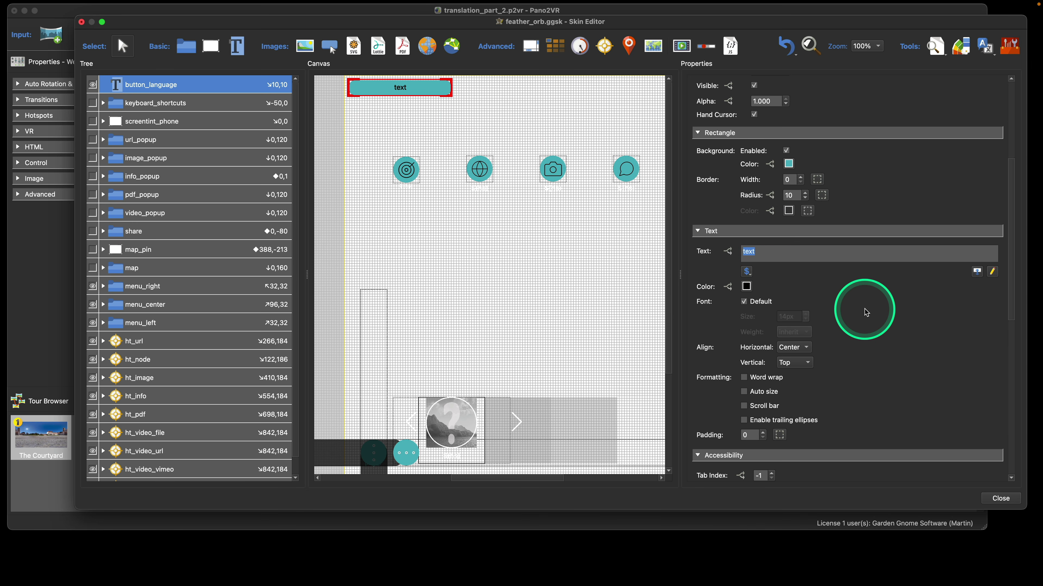
text(Loanguage)
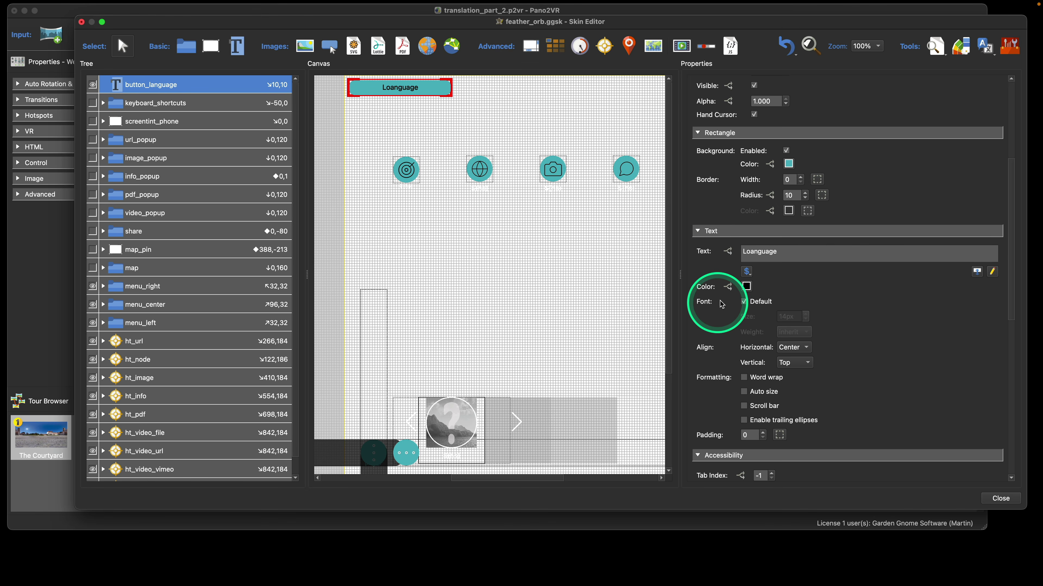
click(743, 303)
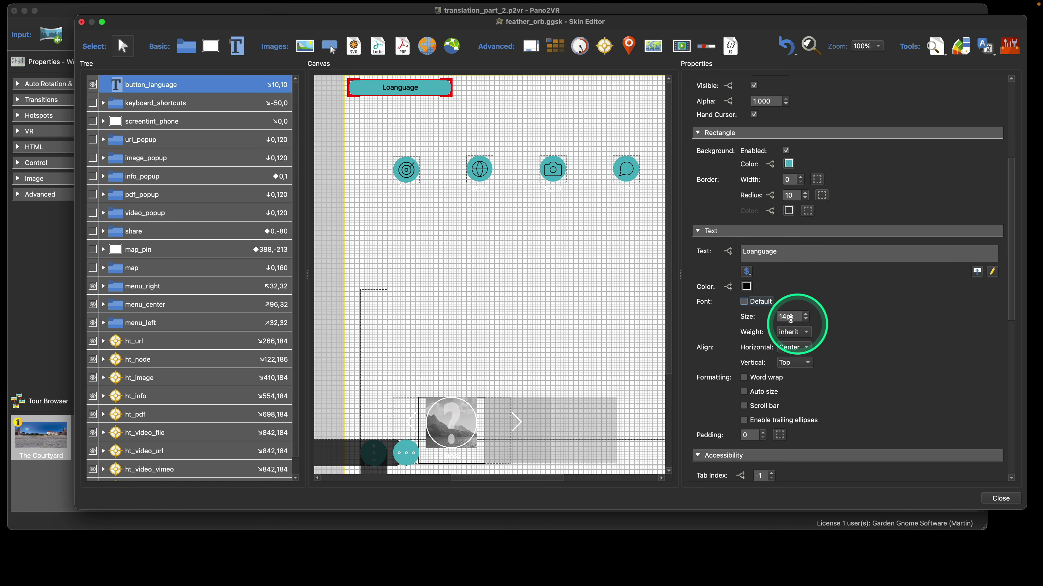
drag(804, 317, 766, 314)
text(18)
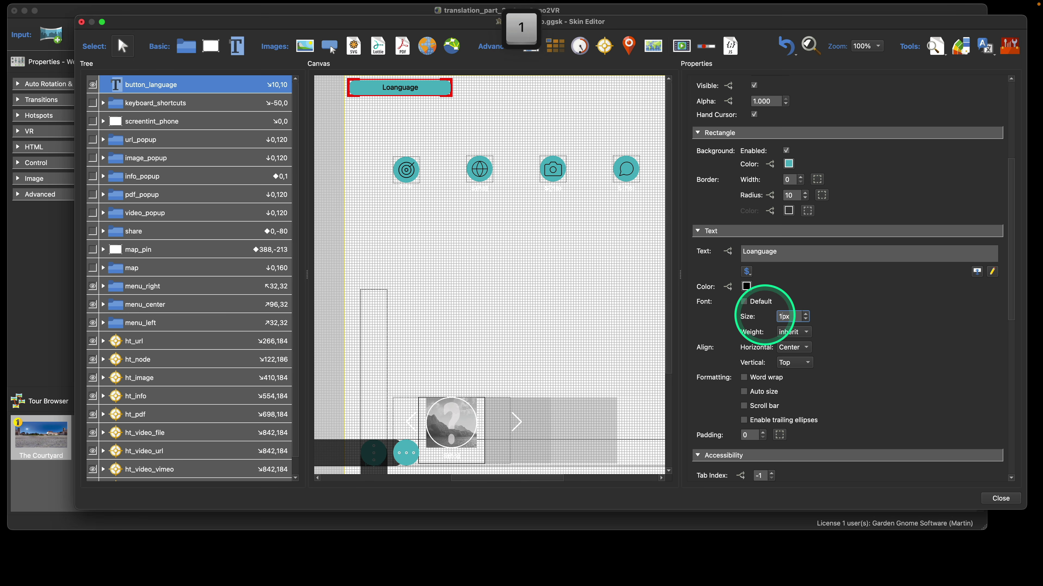
Correct the button text to "Language" and align it vertically to the center
click(748, 257)
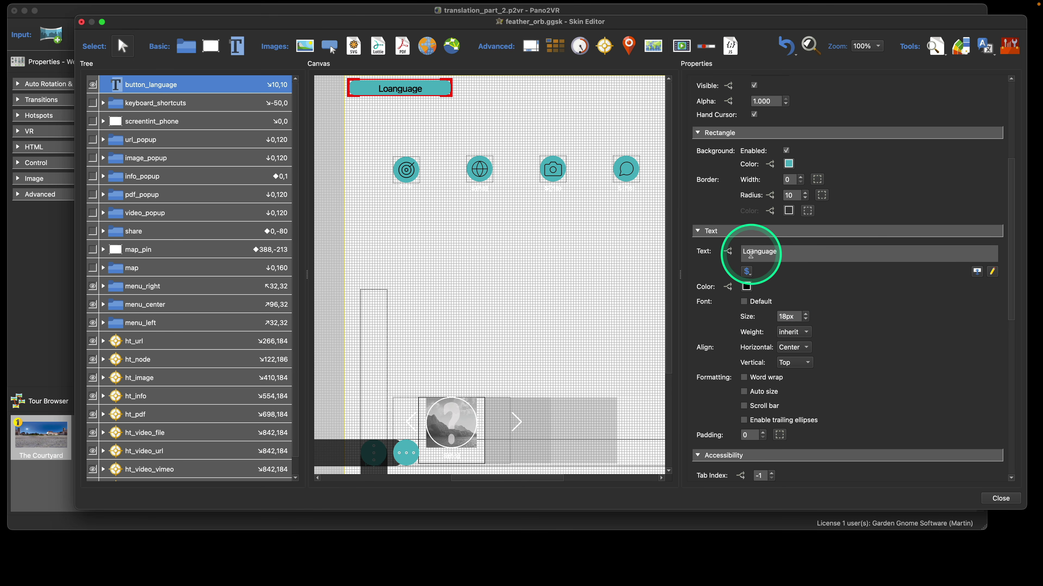
key(BackSpace)
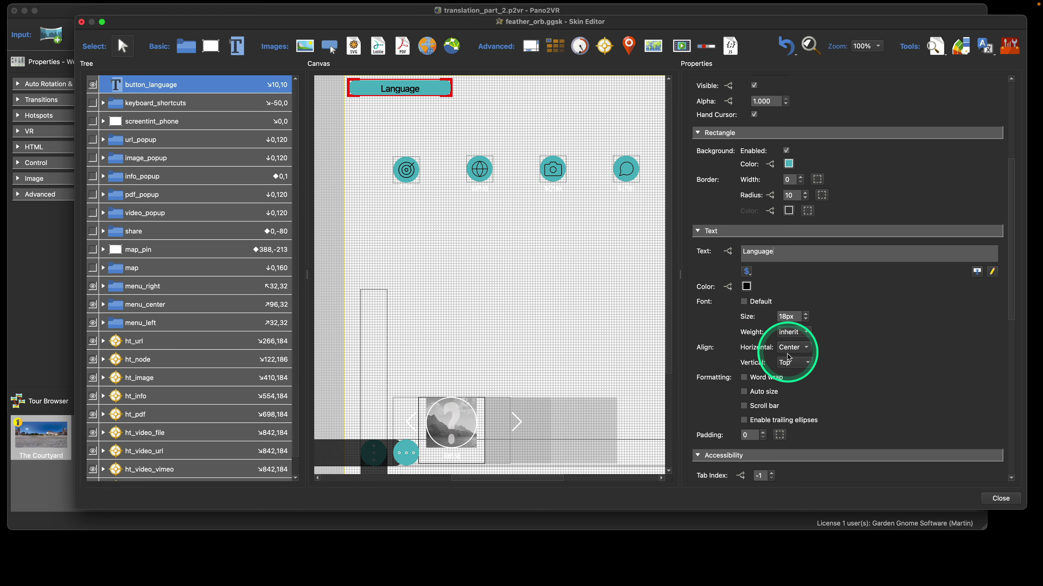
click(793, 363)
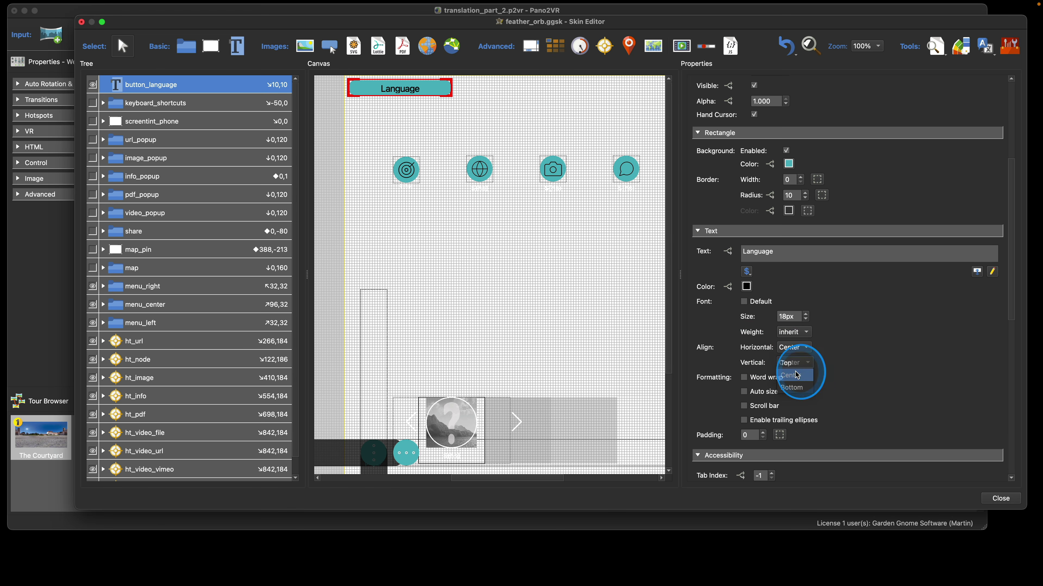
click(797, 375)
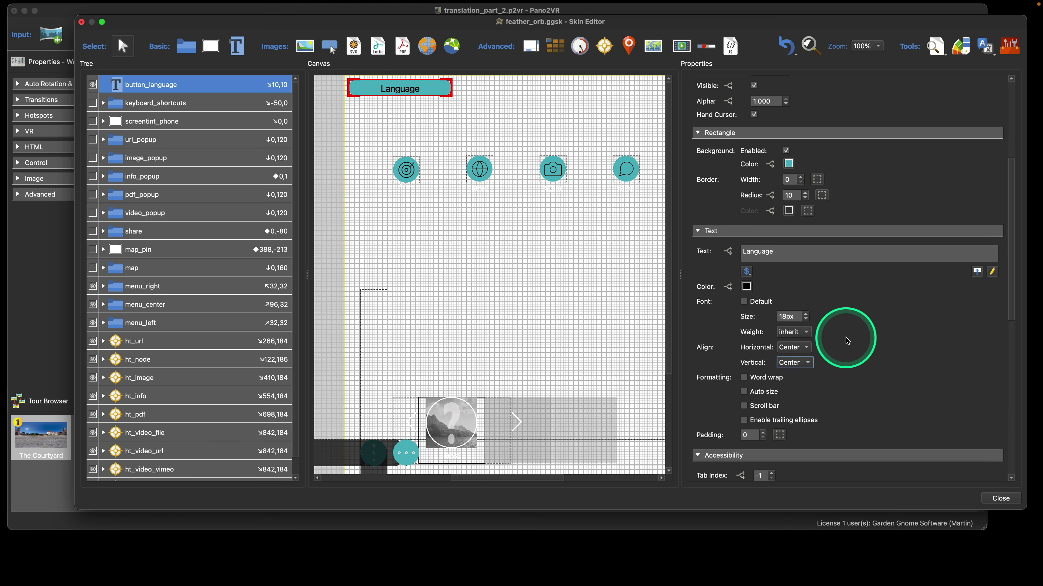
Check the button's appearance in the skin's live preview and return to the Skin Editor
click(935, 49)
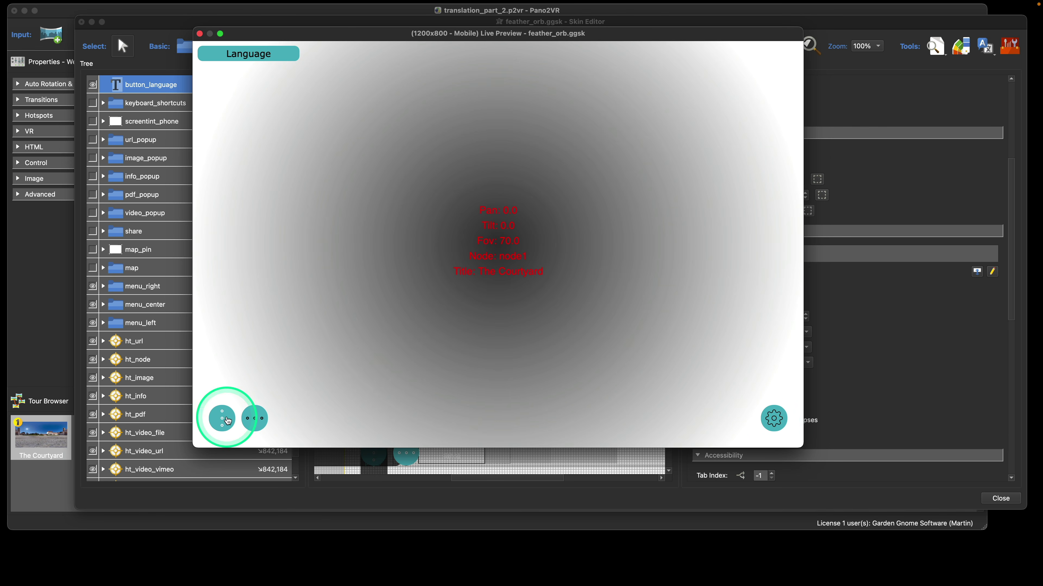
click(199, 34)
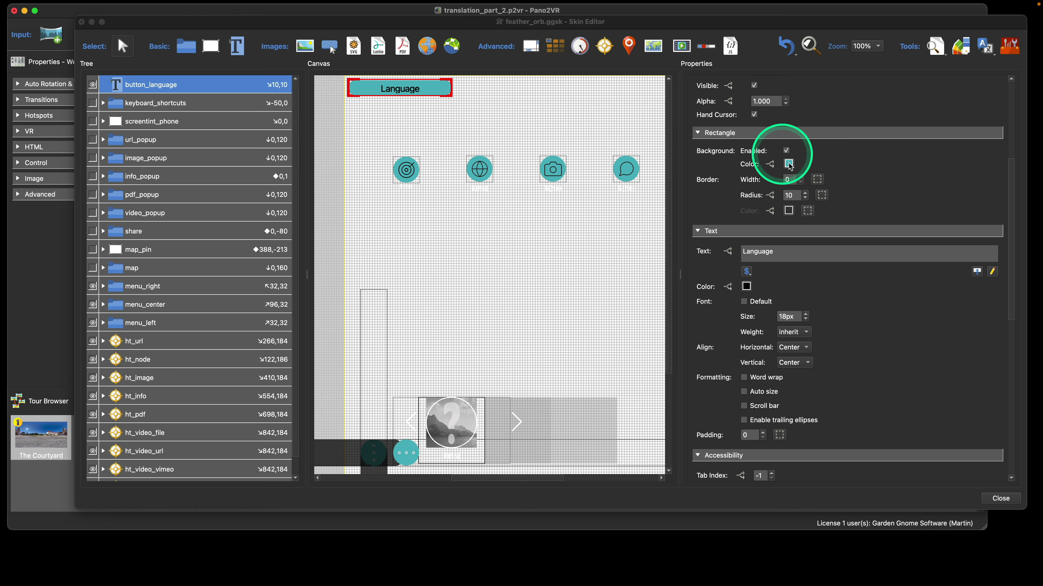
click(832, 168)
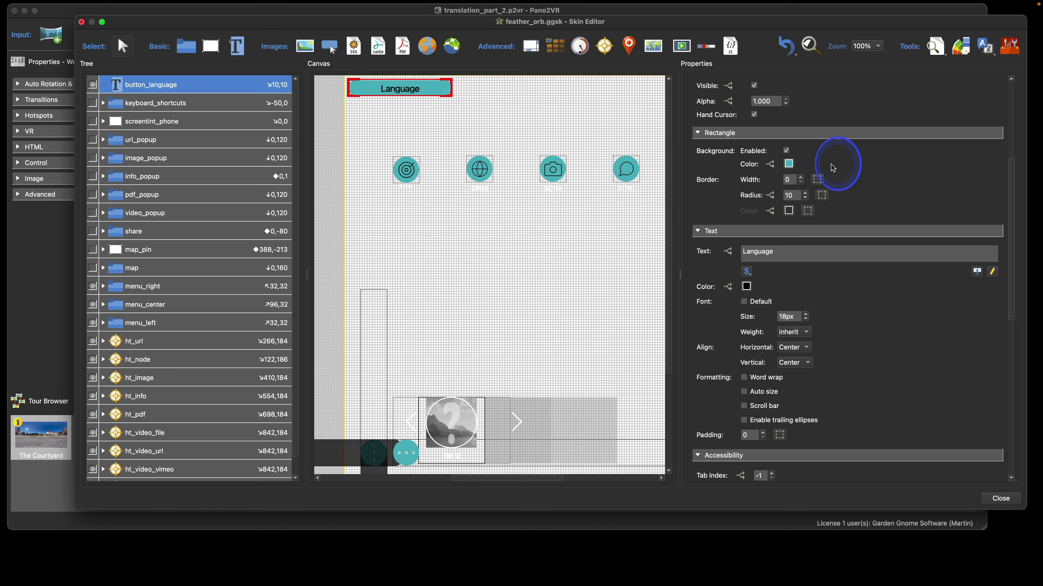
Add a logic block to the text color of button_language with the trigger Mouse Over = true
click(729, 289)
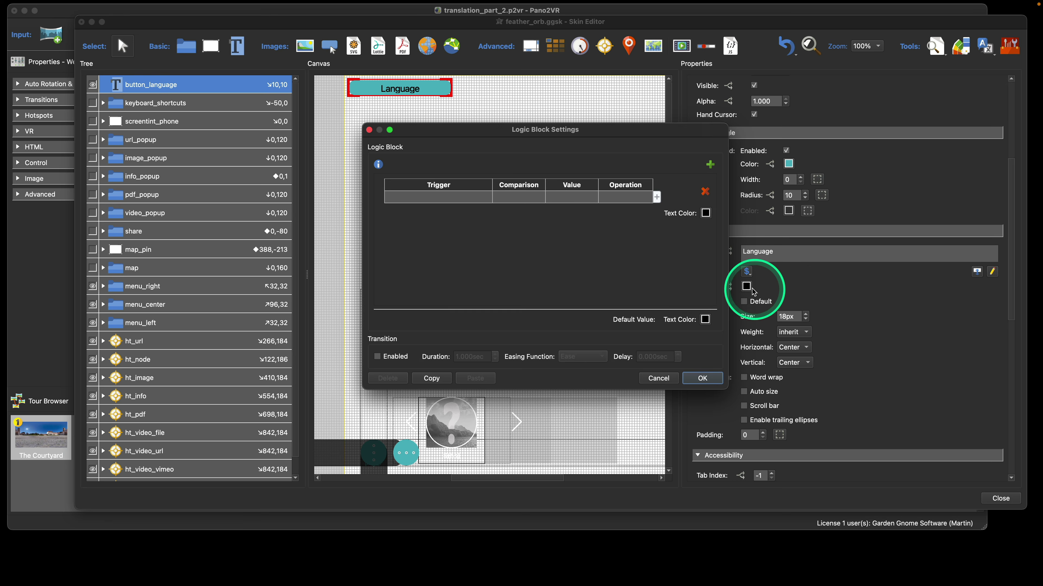
click(458, 198)
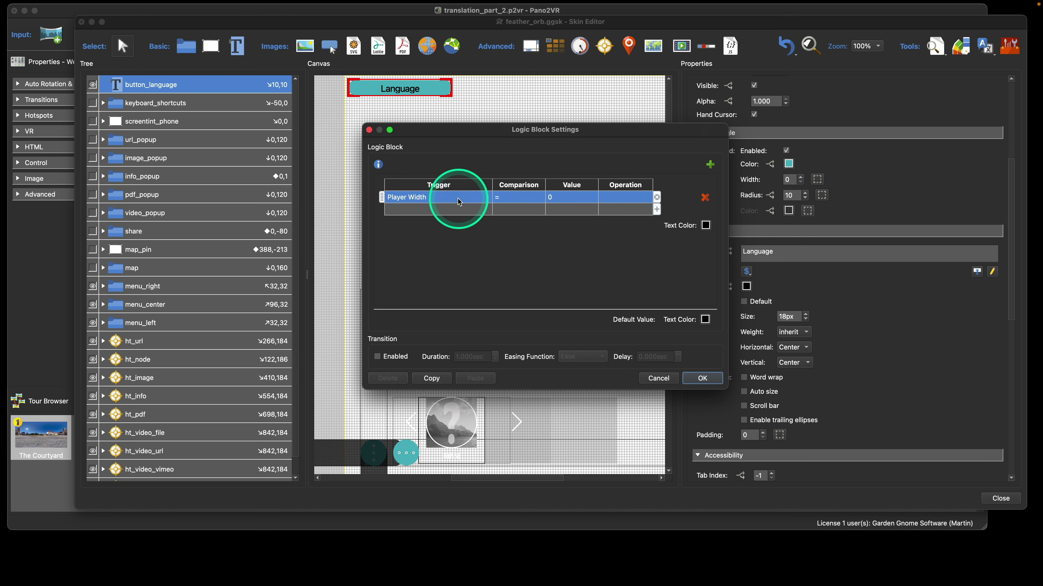
click(458, 198)
mouse_move(459, 212)
click(526, 212)
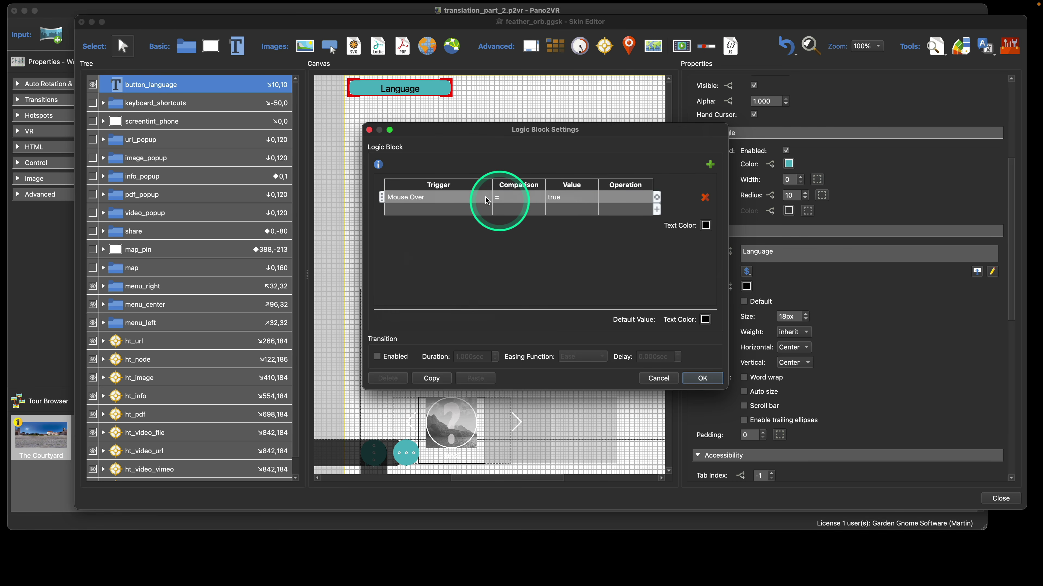
Set the mouse-over text color of button_language to white, apply the logic block and check the button in the live preview
click(705, 225)
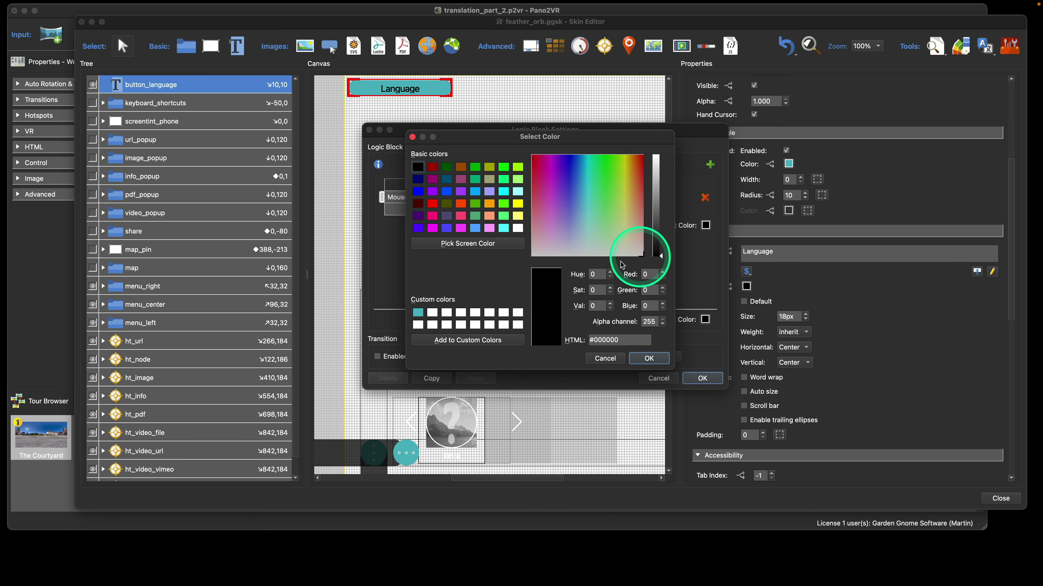
click(518, 229)
click(649, 359)
click(703, 378)
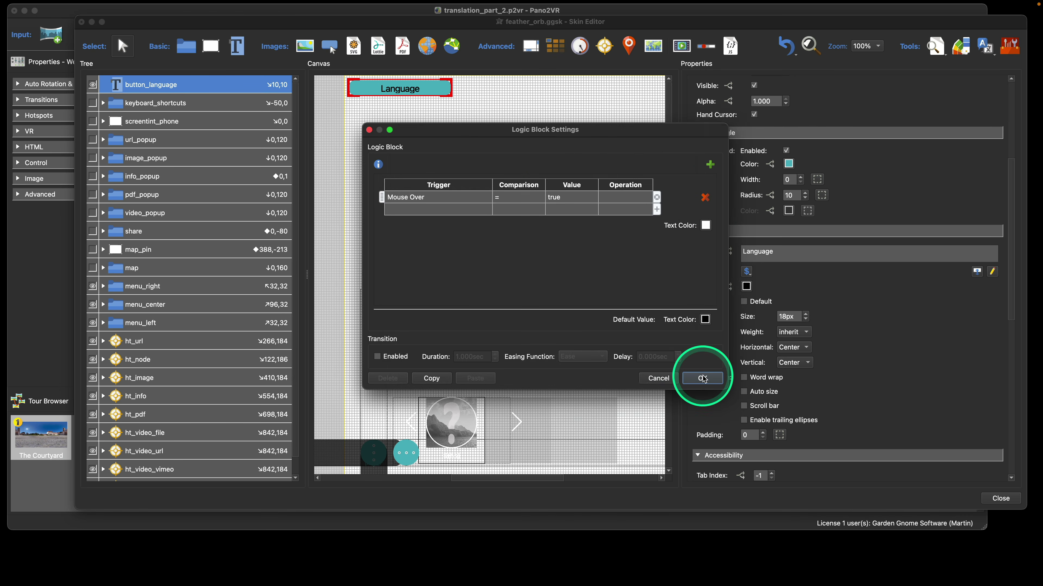
click(935, 47)
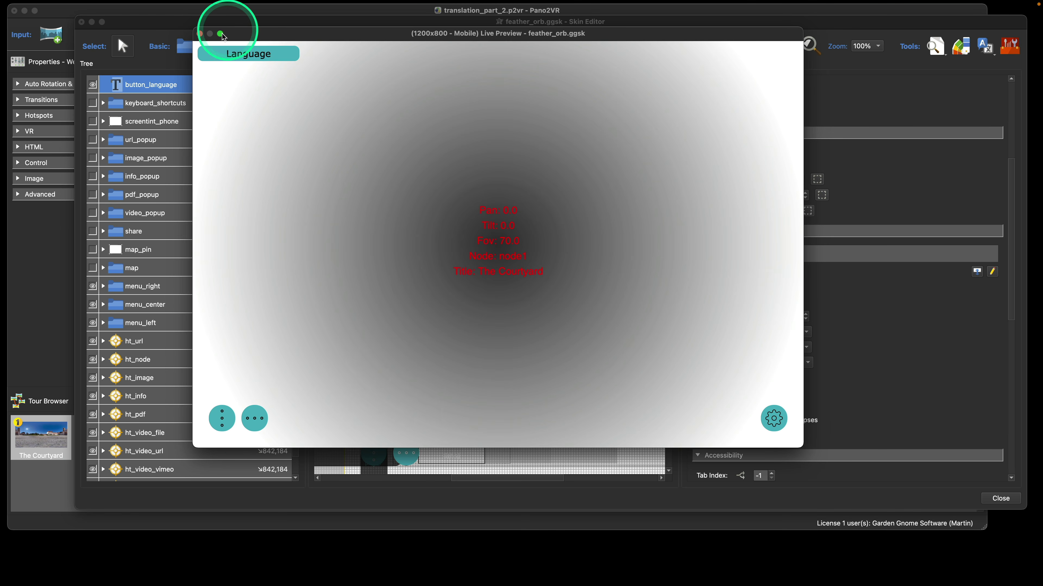
click(200, 34)
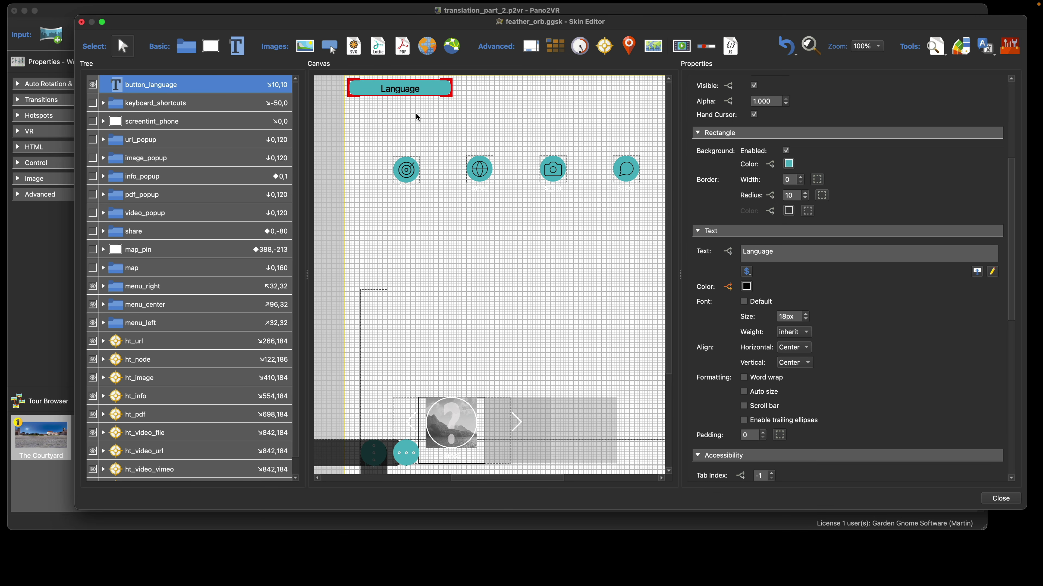
Place a Cloner element below the Language button on the canvas and set its ID to language_cloner
click(559, 52)
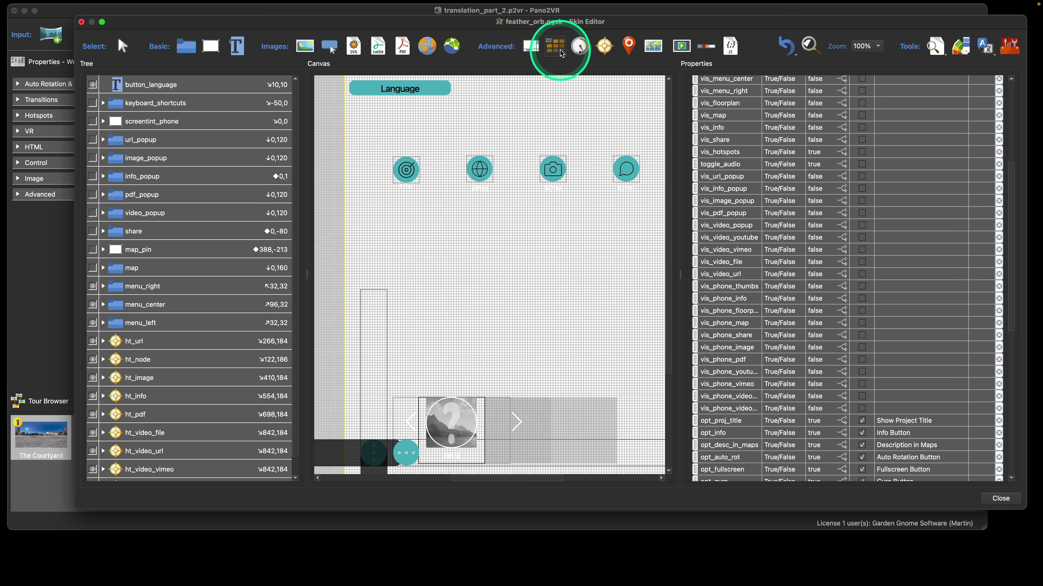
click(387, 123)
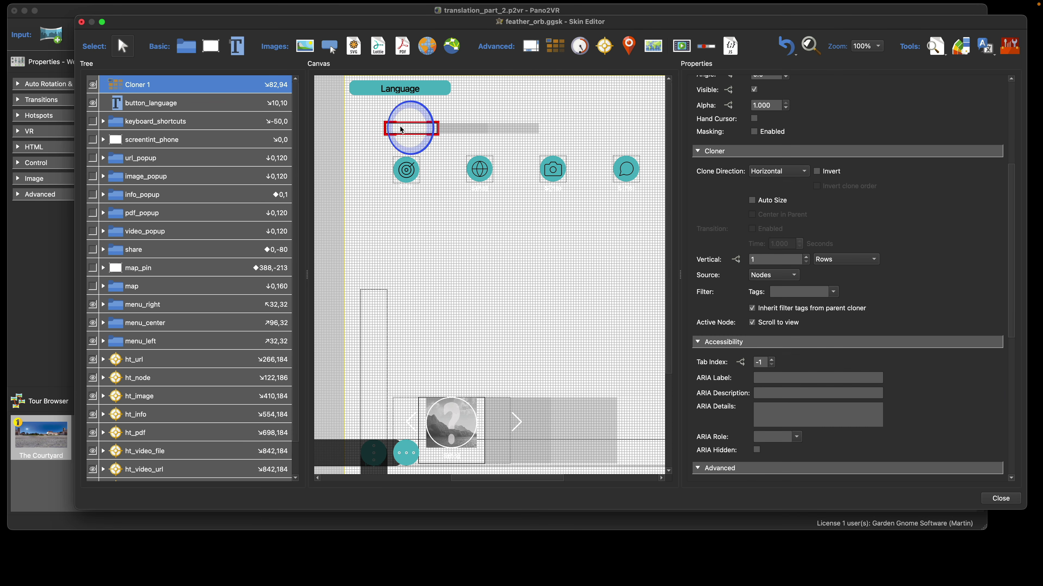
drag(402, 130, 378, 119)
scroll(921, 132, up, 5)
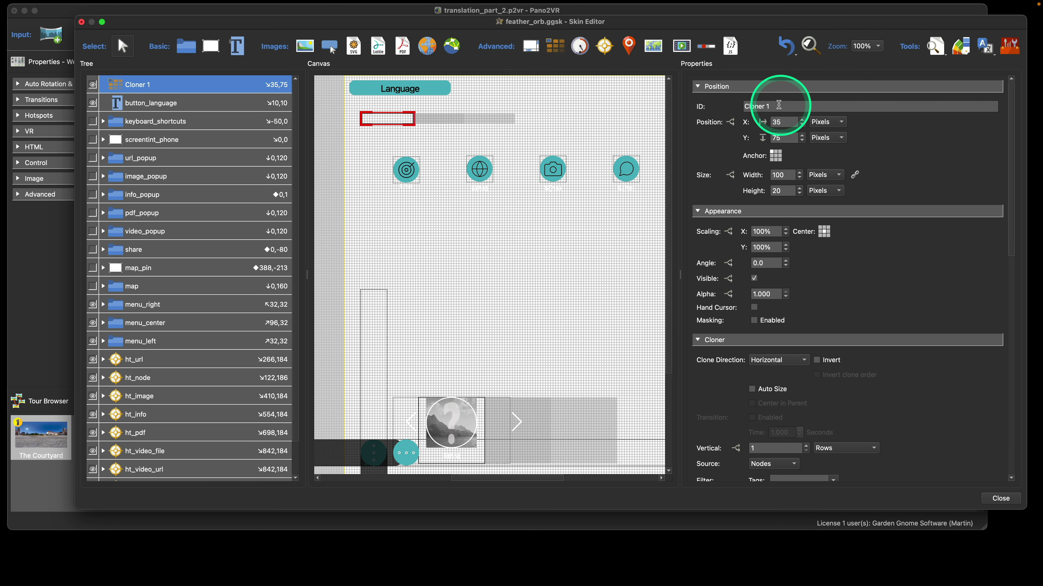
drag(778, 105, 723, 106)
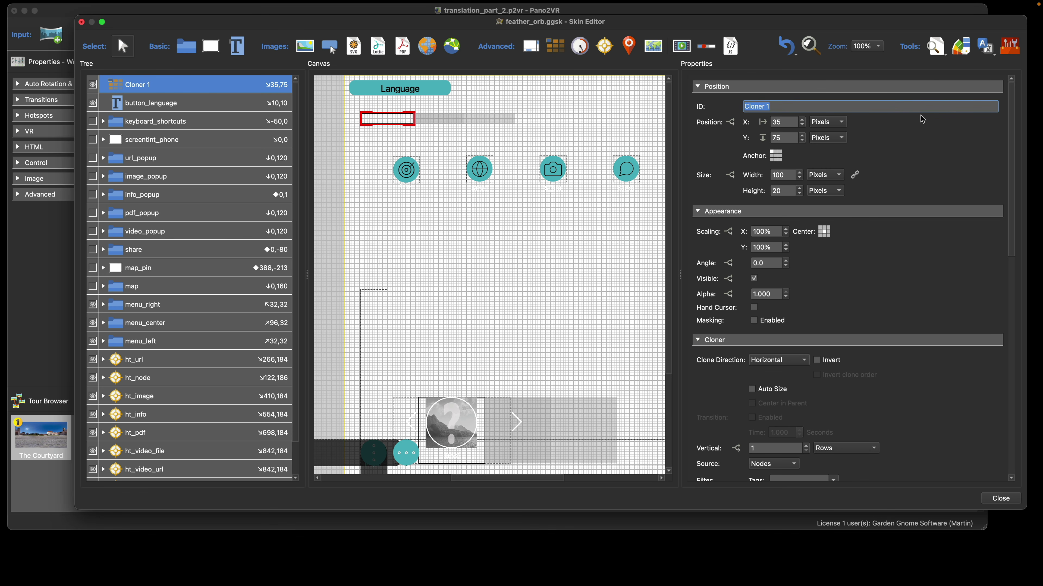
text(lan)
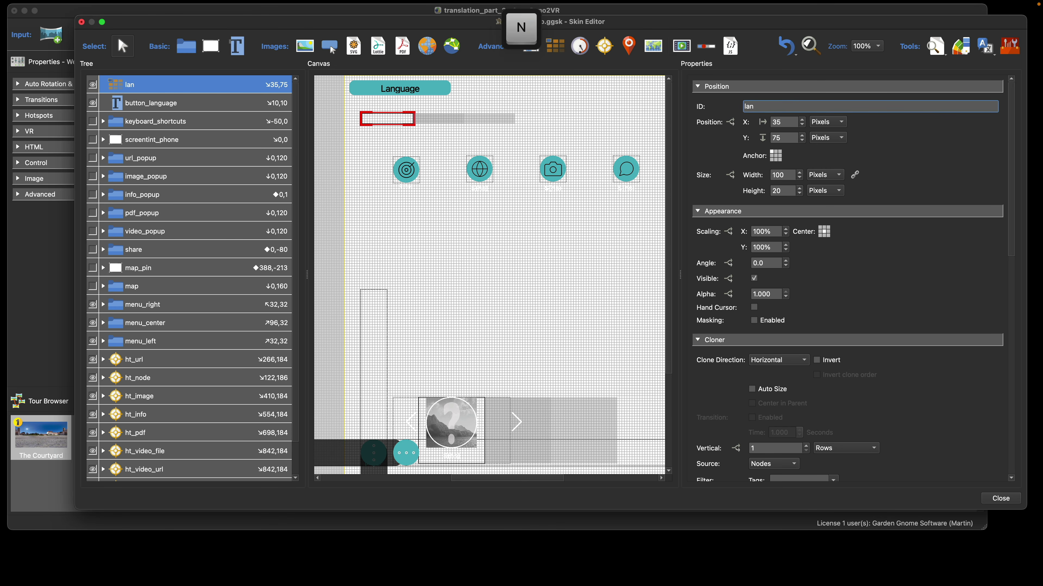
text(guage_cloner)
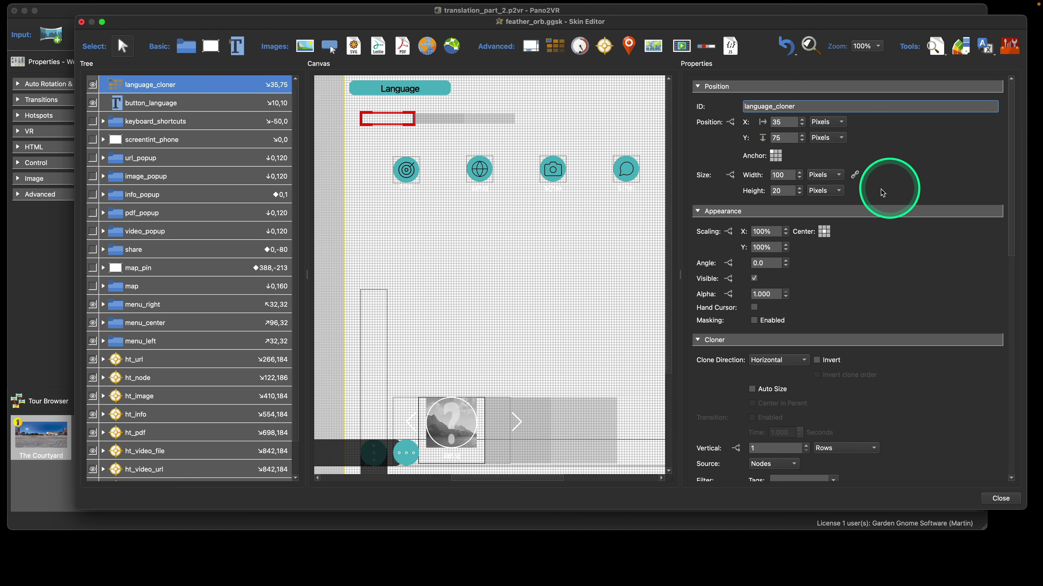
Set the position of language_cloner to X 10, Y 50 pixels and its size to 200 by 30 pixels
double_click(776, 122)
text(1)
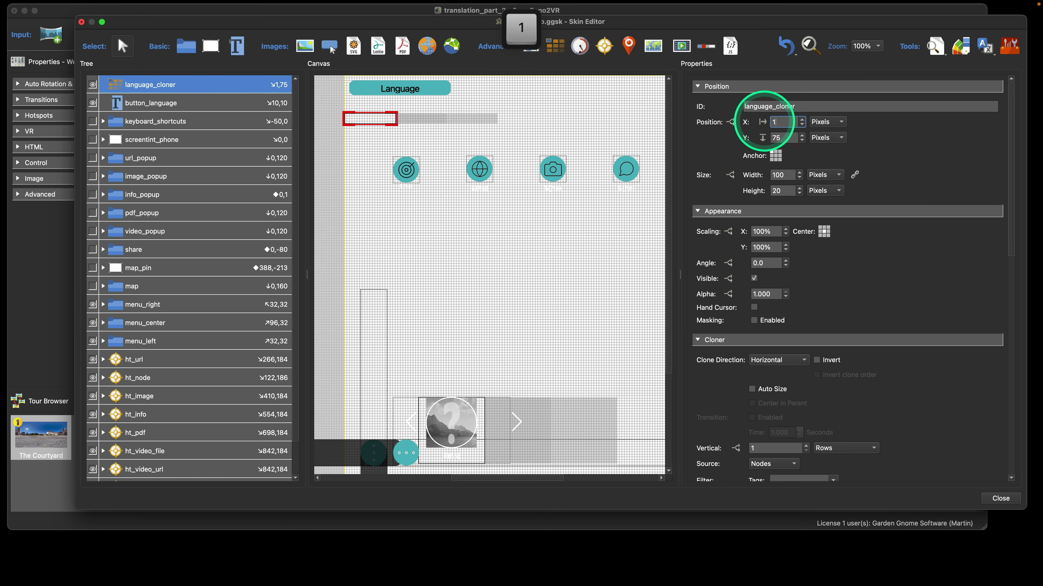
text(0)
key(Tab)
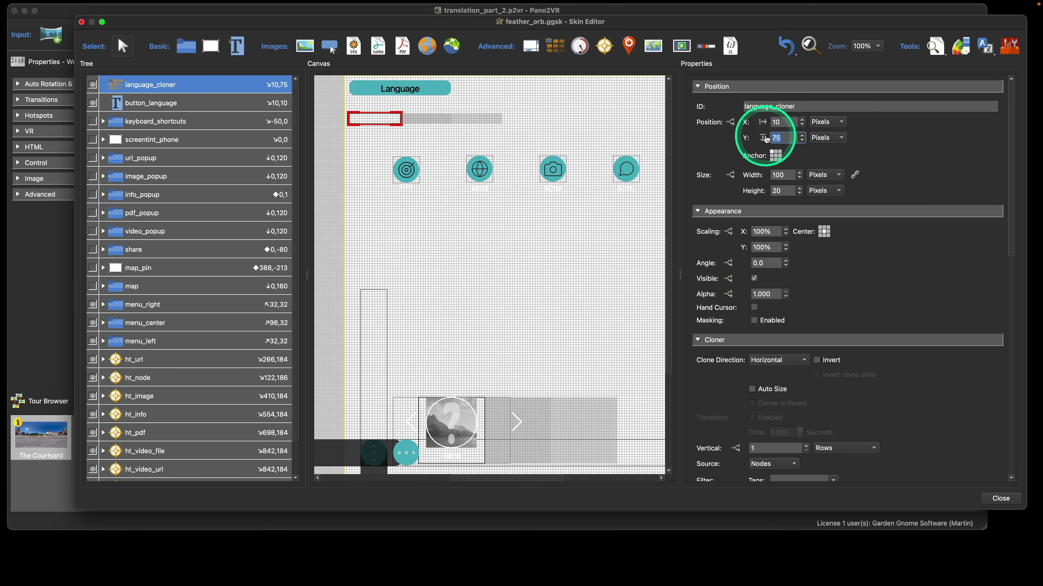
text(50)
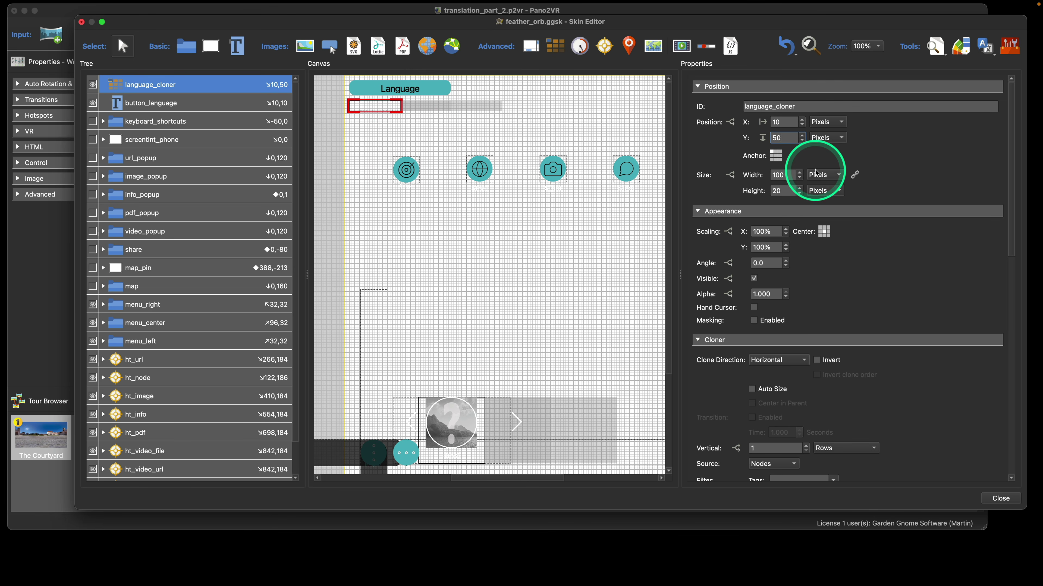
double_click(785, 176)
text(200)
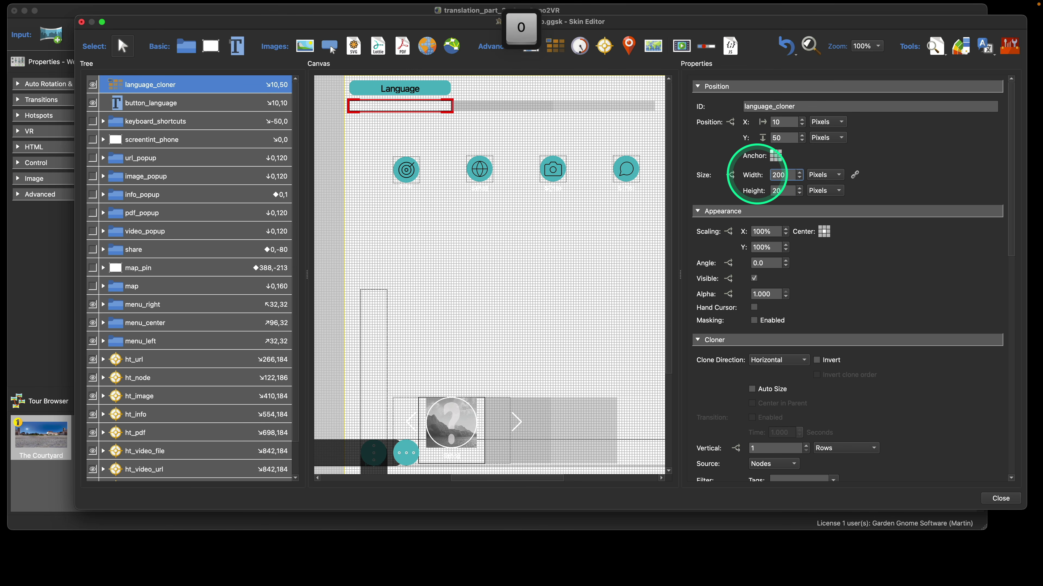
double_click(771, 191)
text(30)
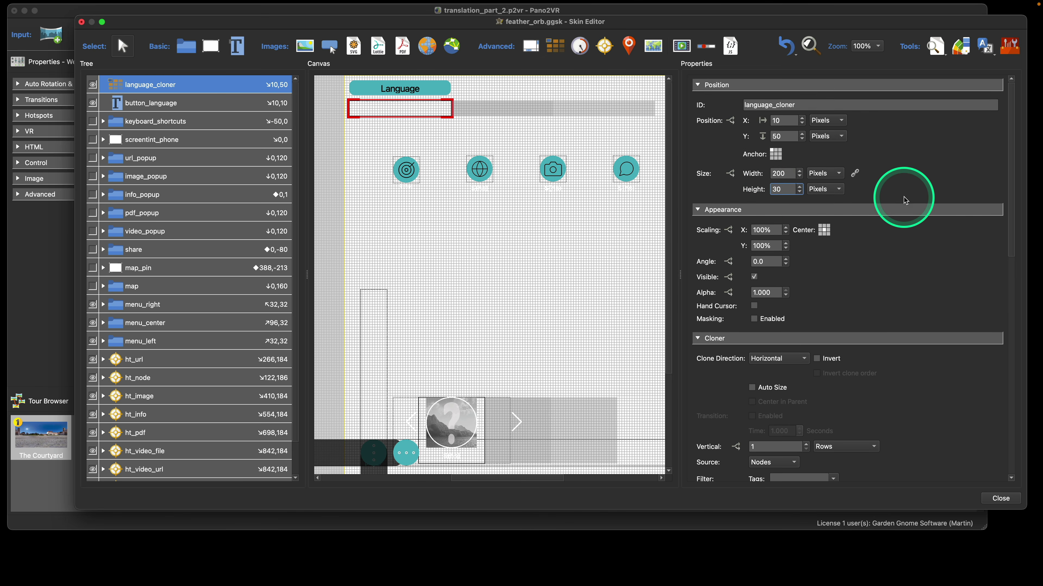
Set the clone direction of language_cloner to Vertical
scroll(904, 197, down, 3)
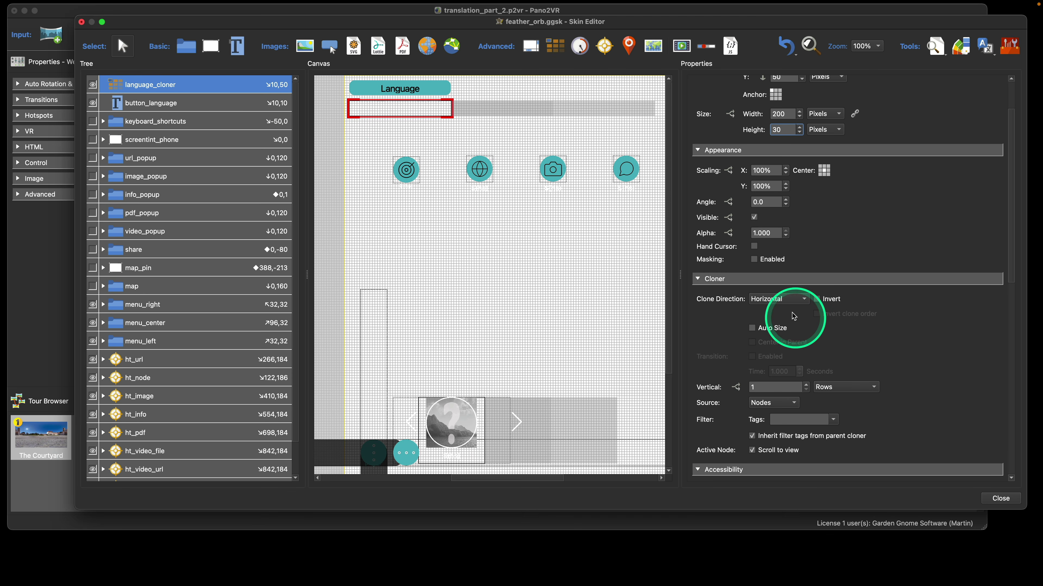
click(775, 299)
click(766, 311)
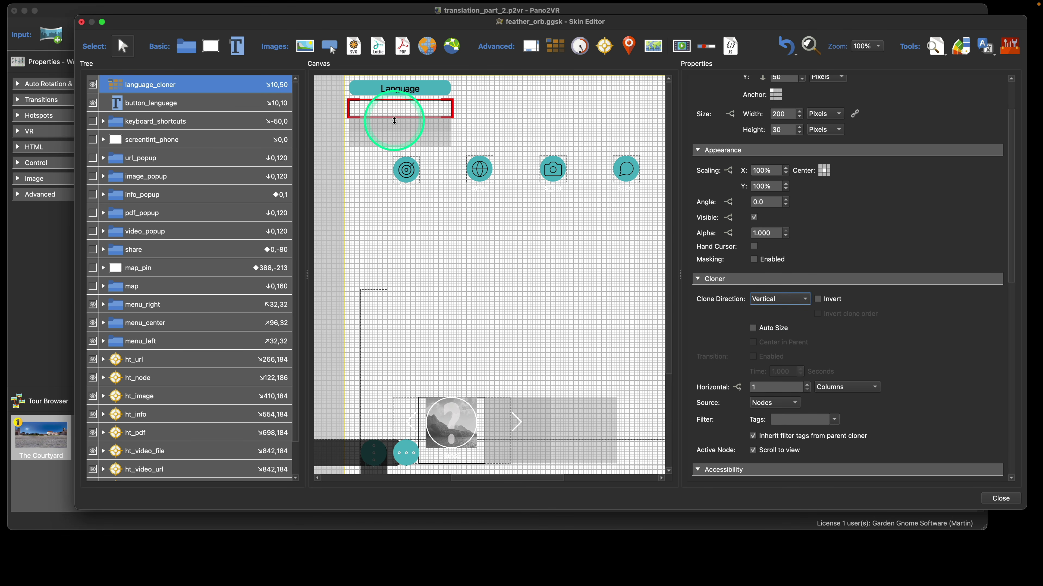
Duplicate button_language and nest the copy inside language_cloner in the element tree
click(144, 108)
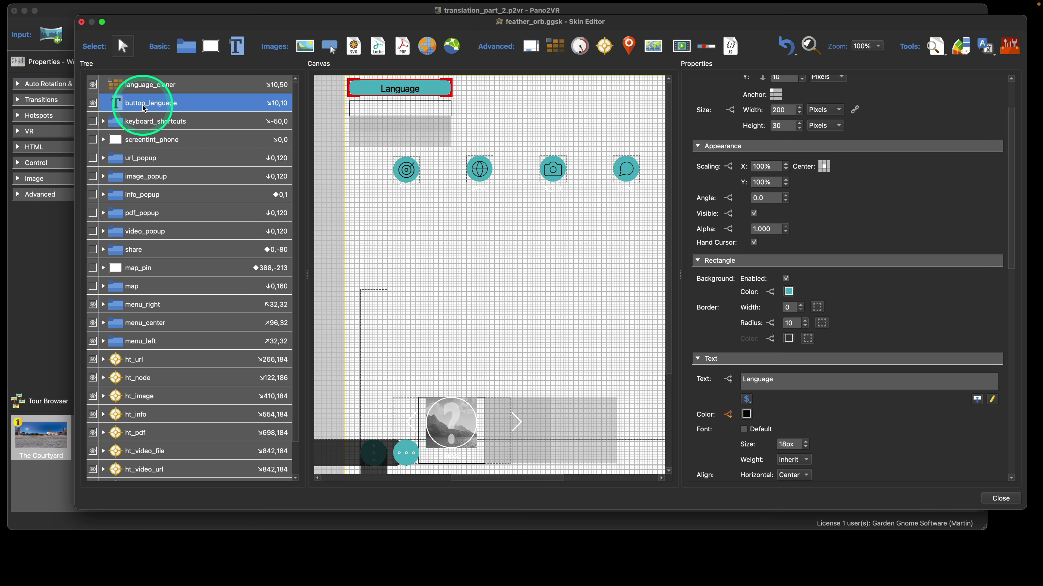
key(super+c)
key(super+v)
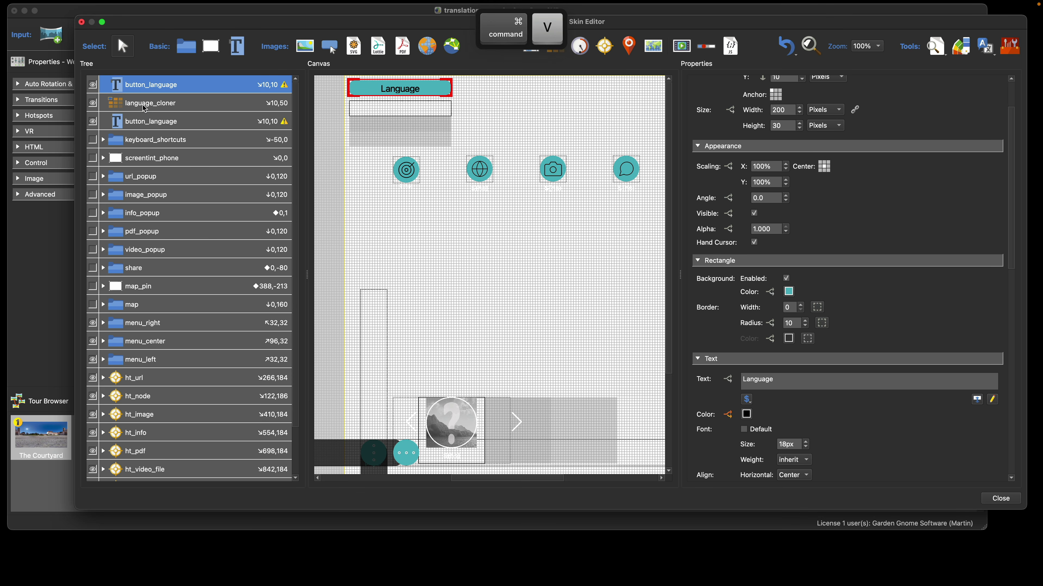
click(142, 106)
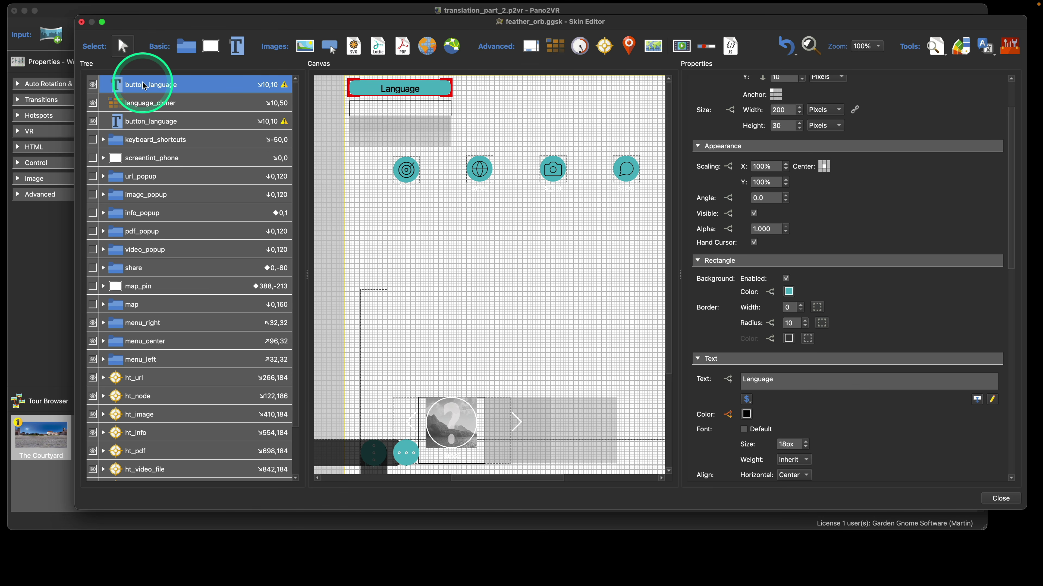
drag(142, 84, 149, 108)
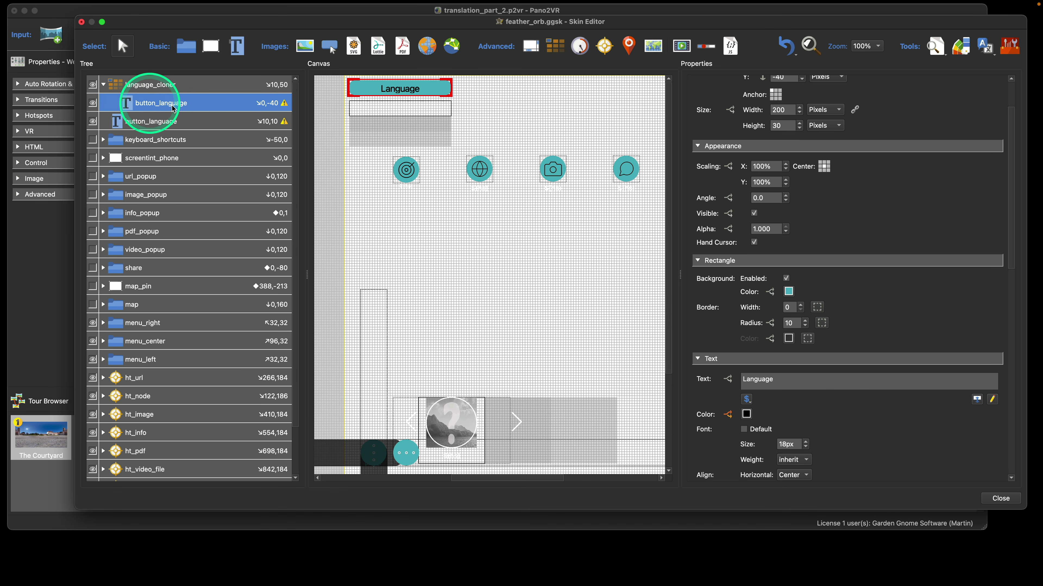
Set the Y position of the nested button copy to 0 and check the cloned buttons in the live preview
scroll(939, 114, up, 3)
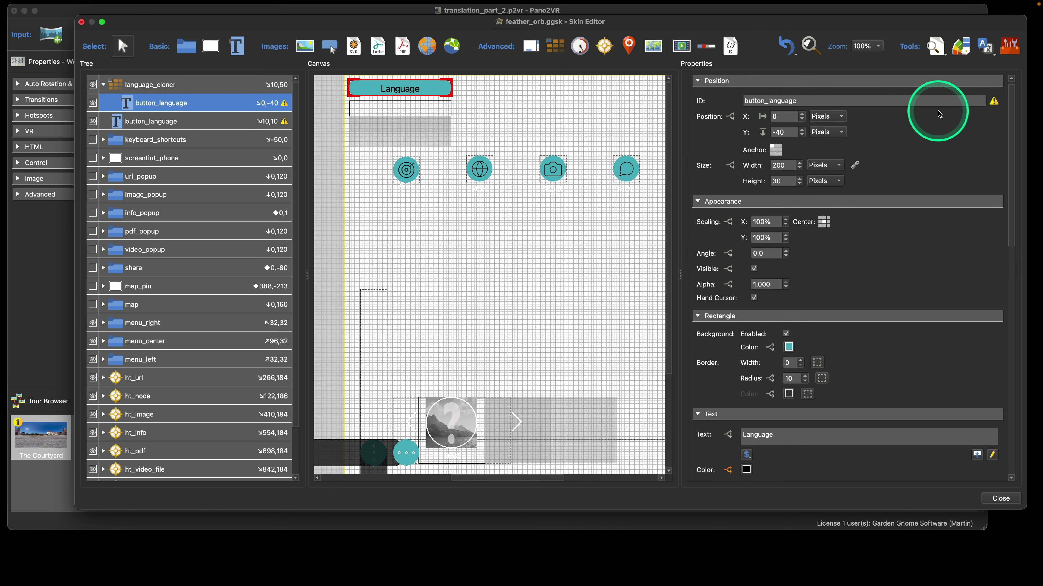
drag(785, 131, 766, 141)
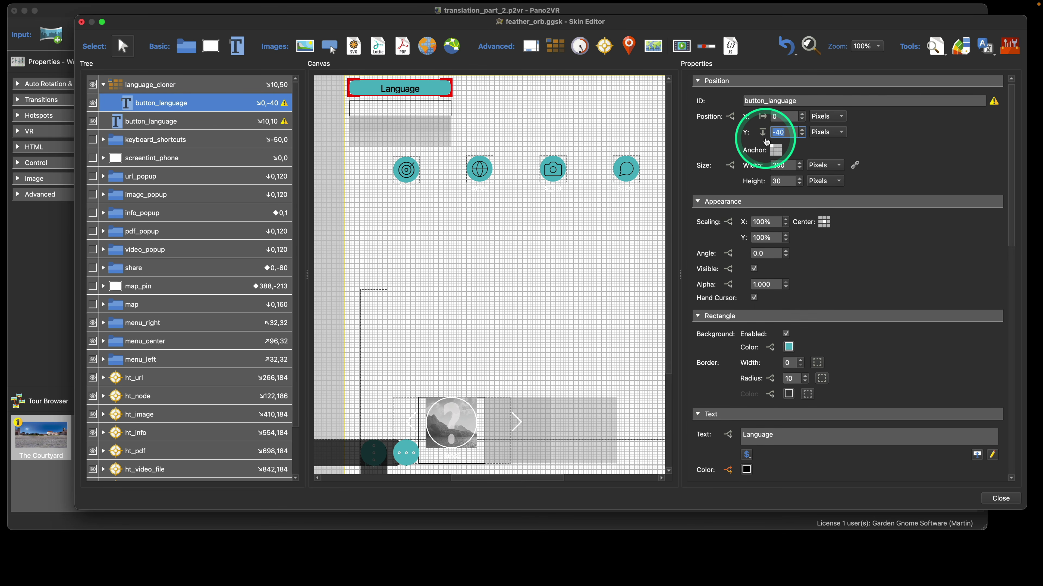
text(0)
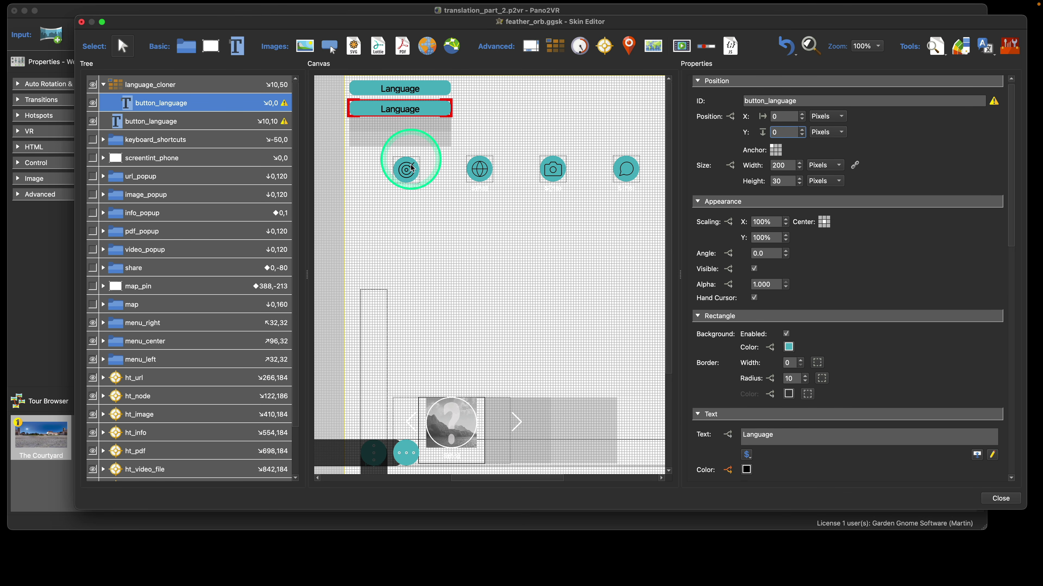
click(934, 48)
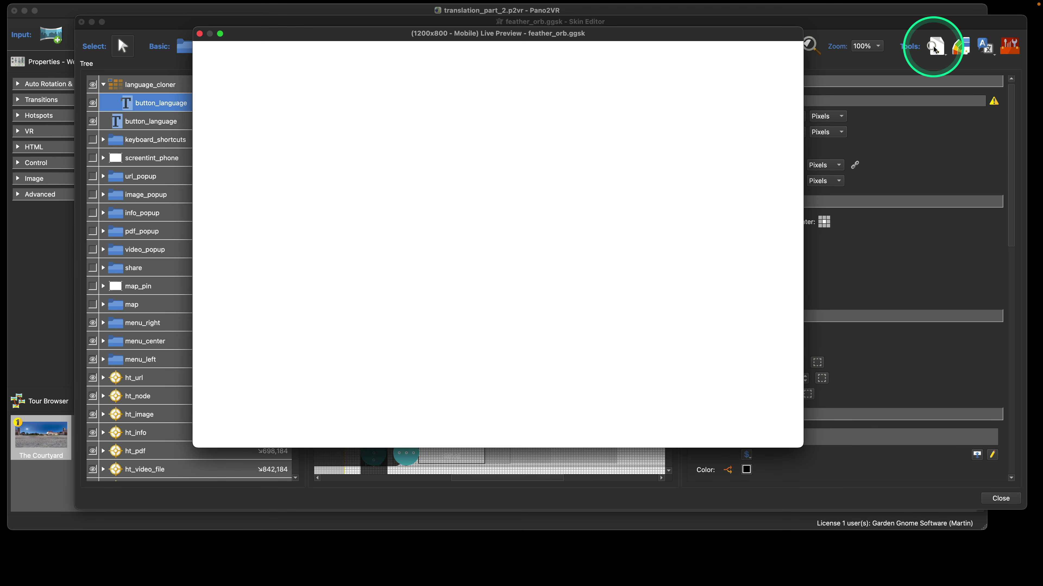
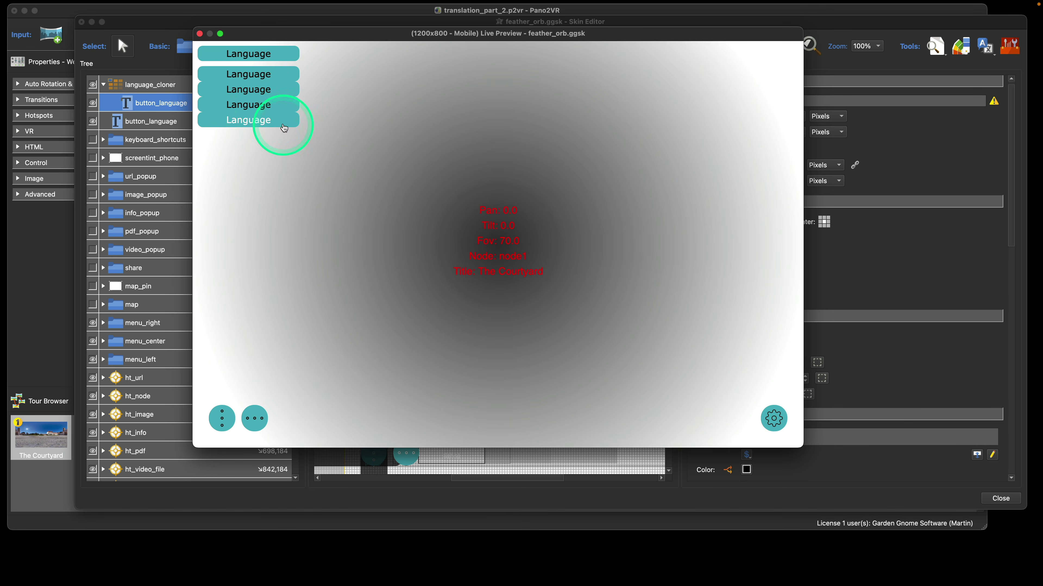
click(200, 33)
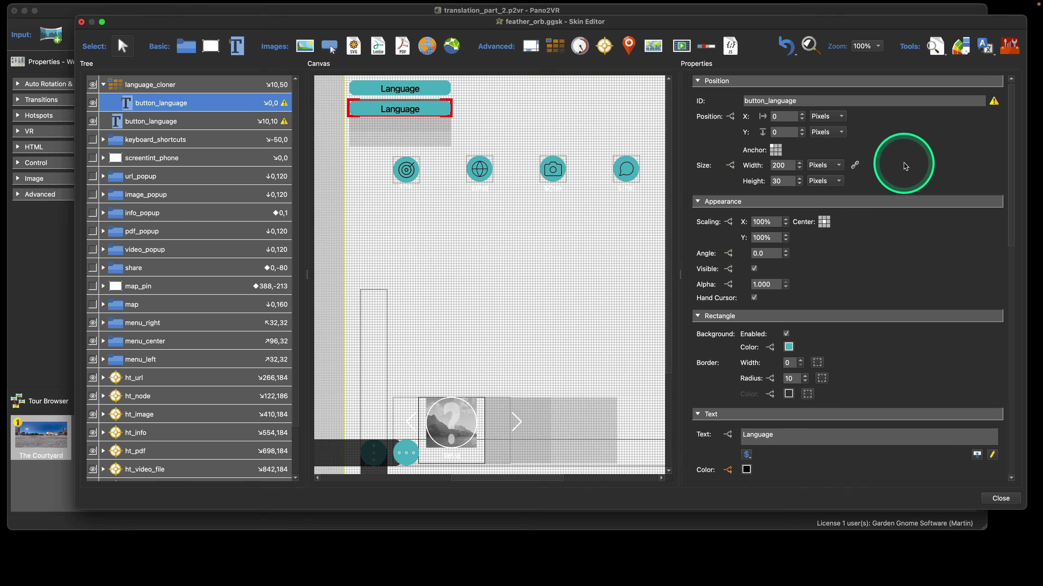
Set the height of language_cloner to 38 pixels to space out the clones and open the live preview to check them
scroll(904, 167, up, 1)
click(179, 91)
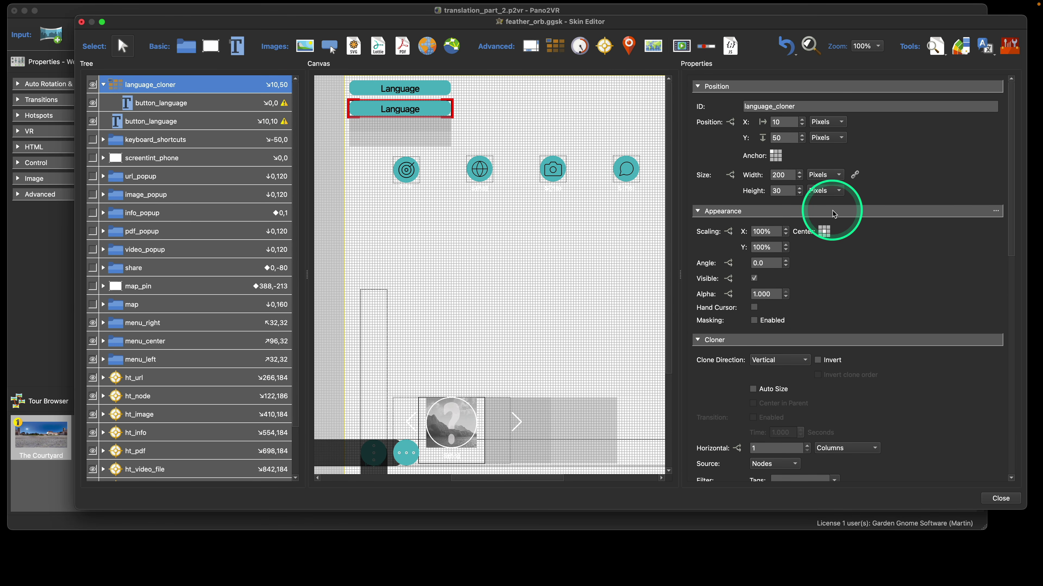
click(799, 189)
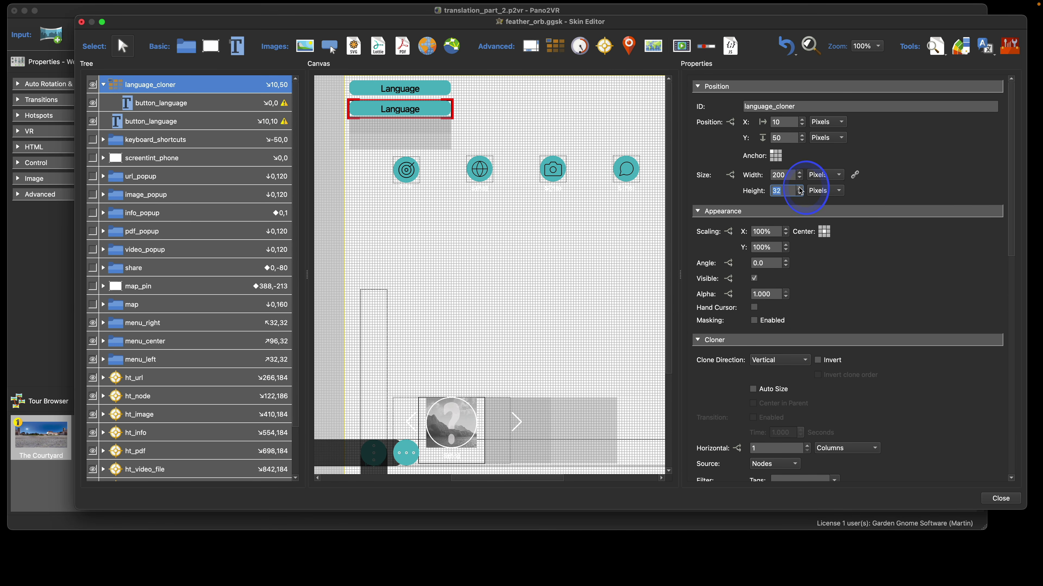
click(800, 188)
click(799, 188)
click(799, 188)
click(799, 188)
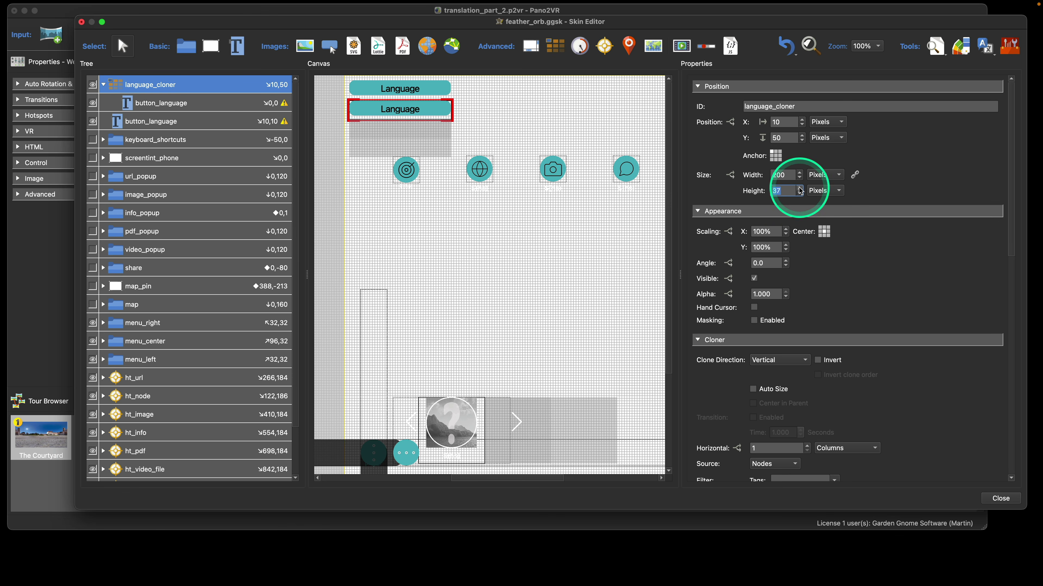
click(799, 189)
click(799, 188)
click(799, 189)
click(800, 194)
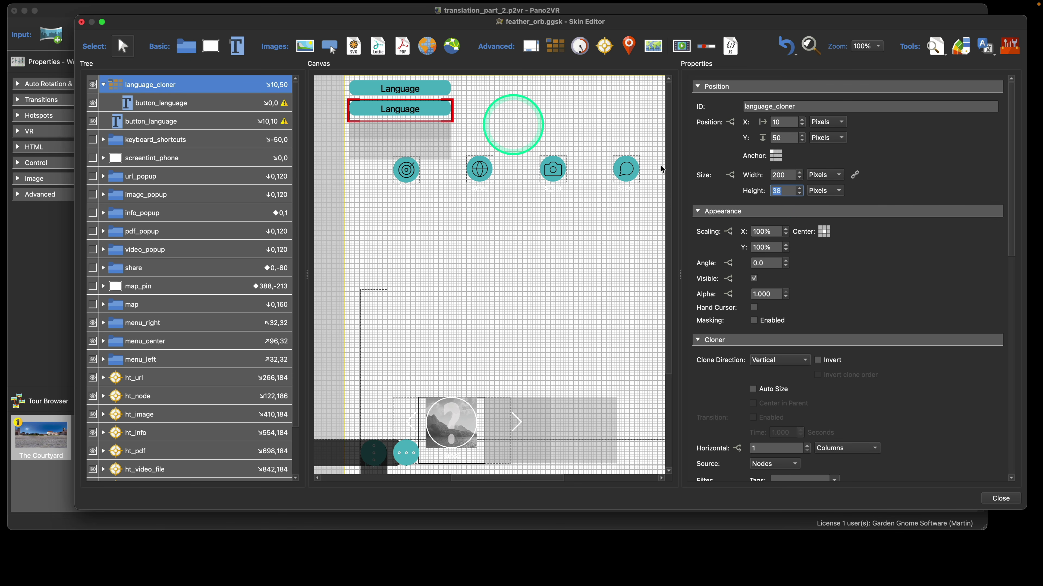
click(937, 46)
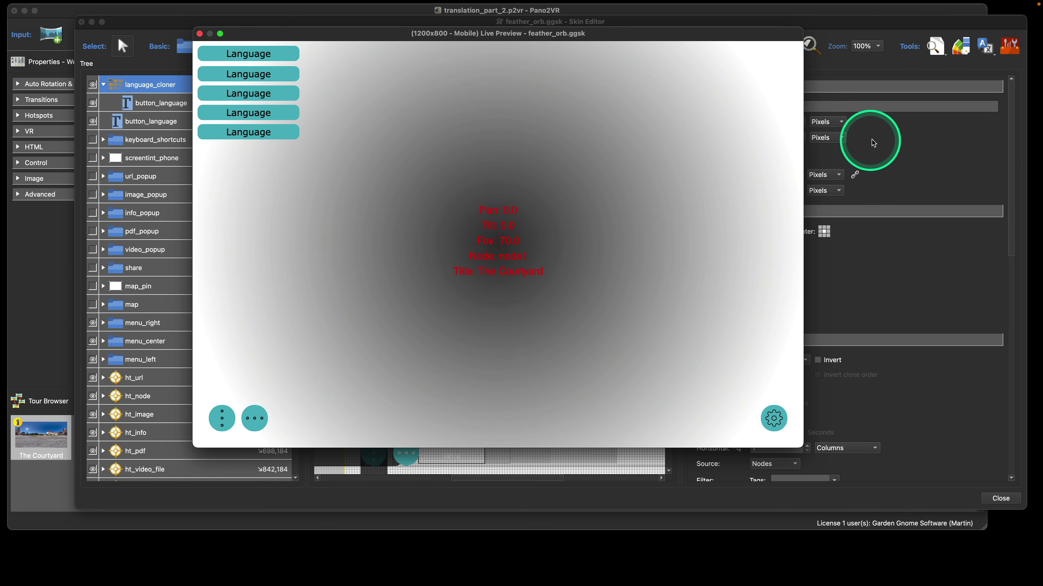
click(199, 34)
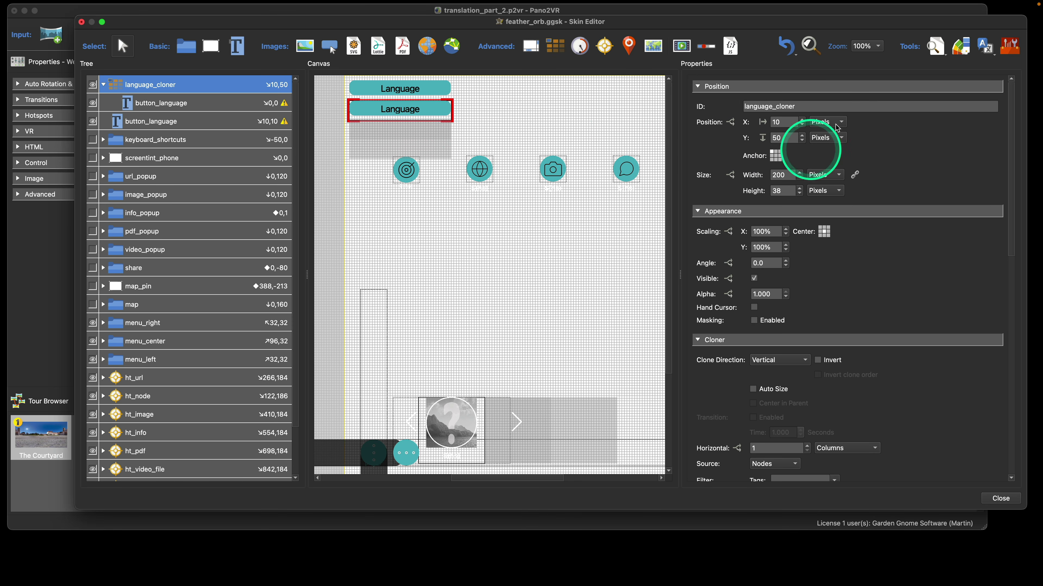
click(814, 107)
text(_)
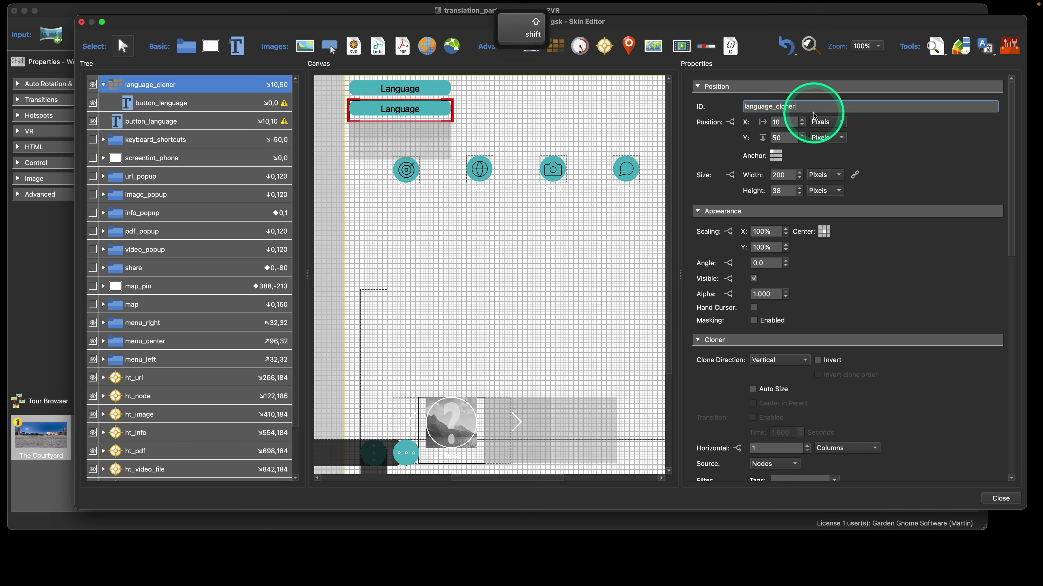
text(se)
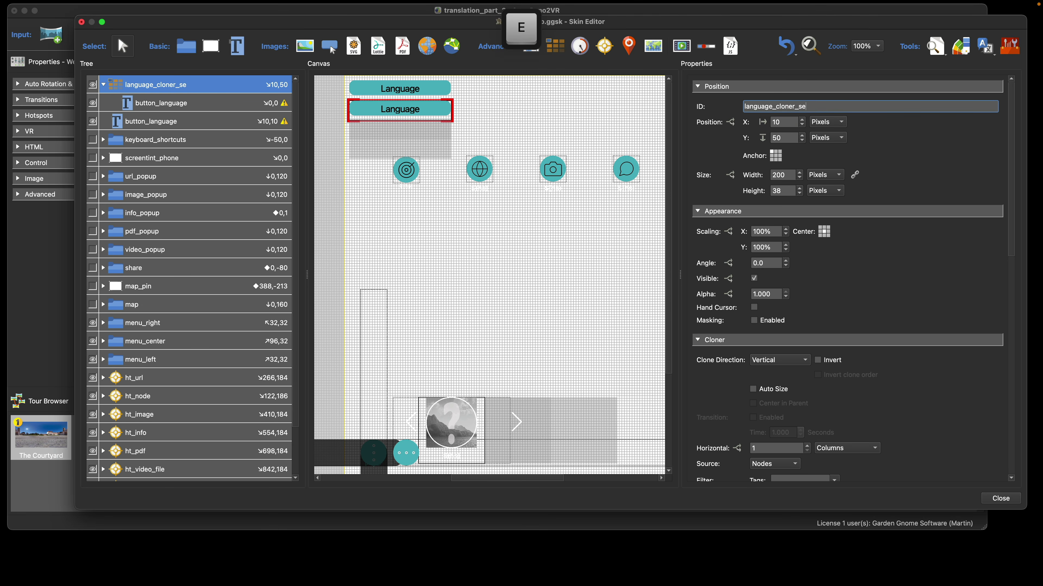
text(lect)
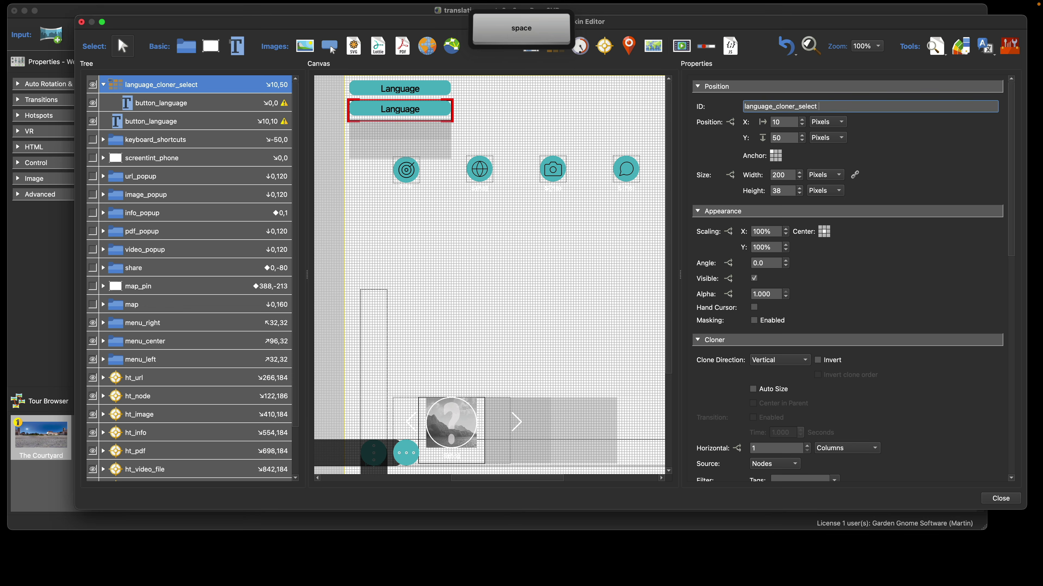
key(BackSpace)
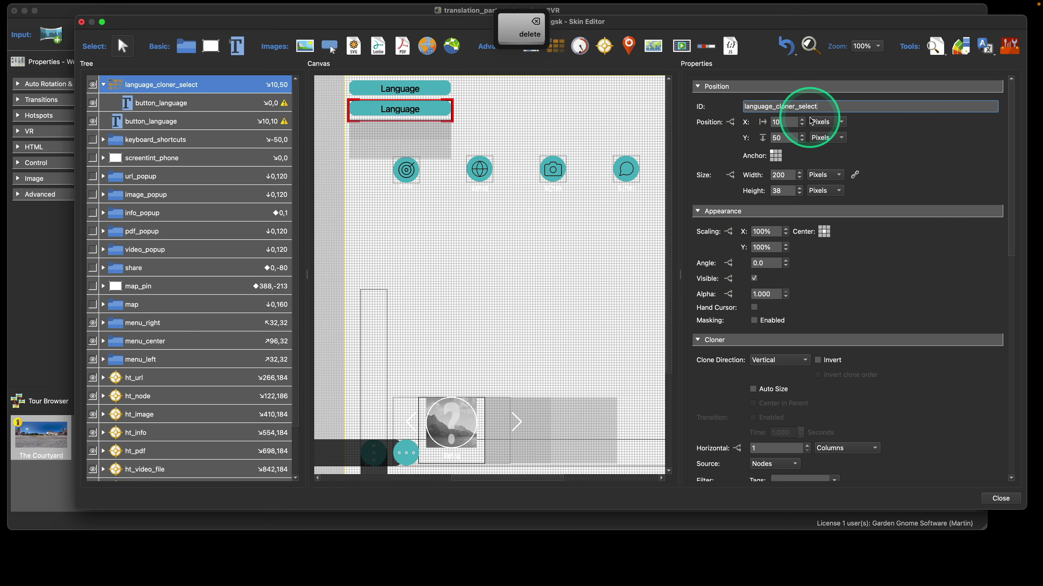
click(886, 148)
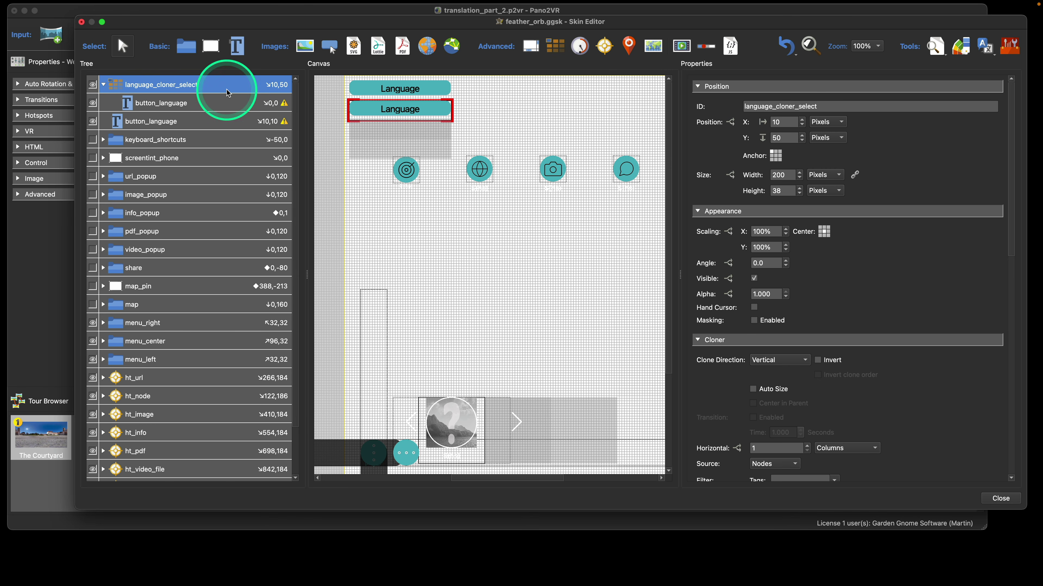
click(857, 107)
key(BackSpace)
key(BackSpace)
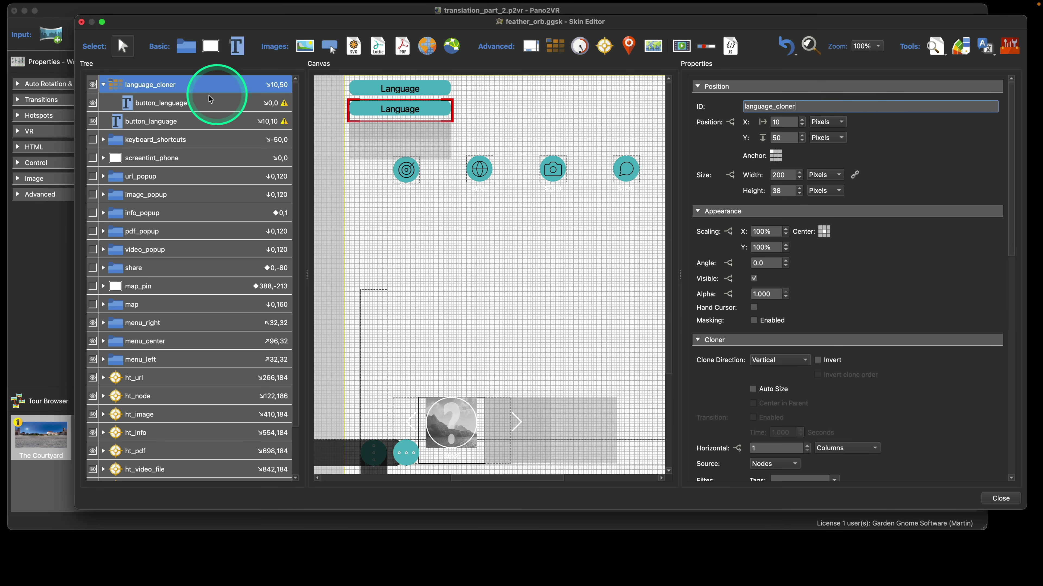
Change the ID of the button nested inside language_cloner to button_language_select
click(236, 102)
click(807, 106)
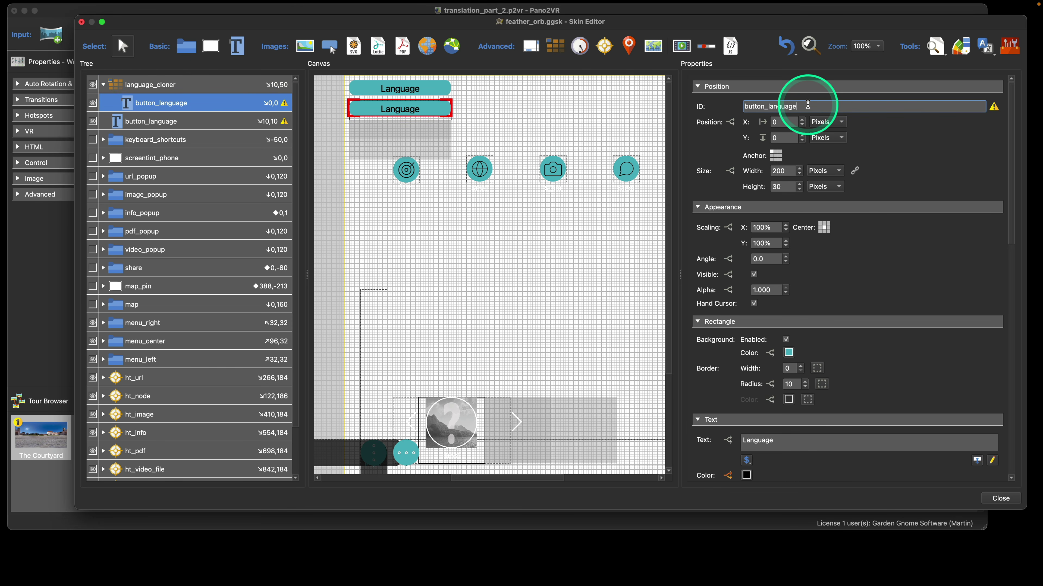
text(_select)
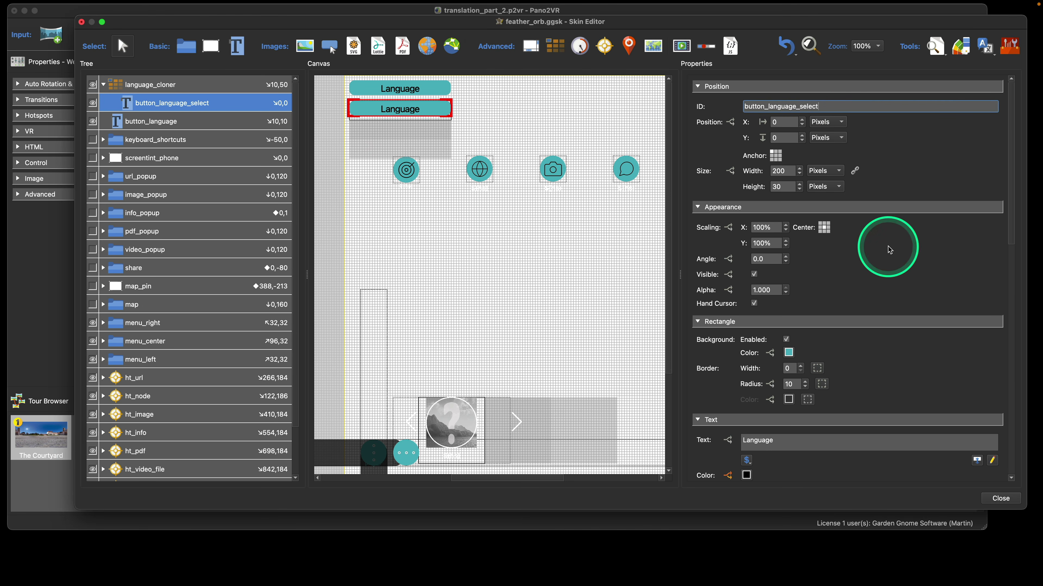
Review the text properties of button_language_select and check the cloned buttons in the live preview
scroll(889, 249, down, 5)
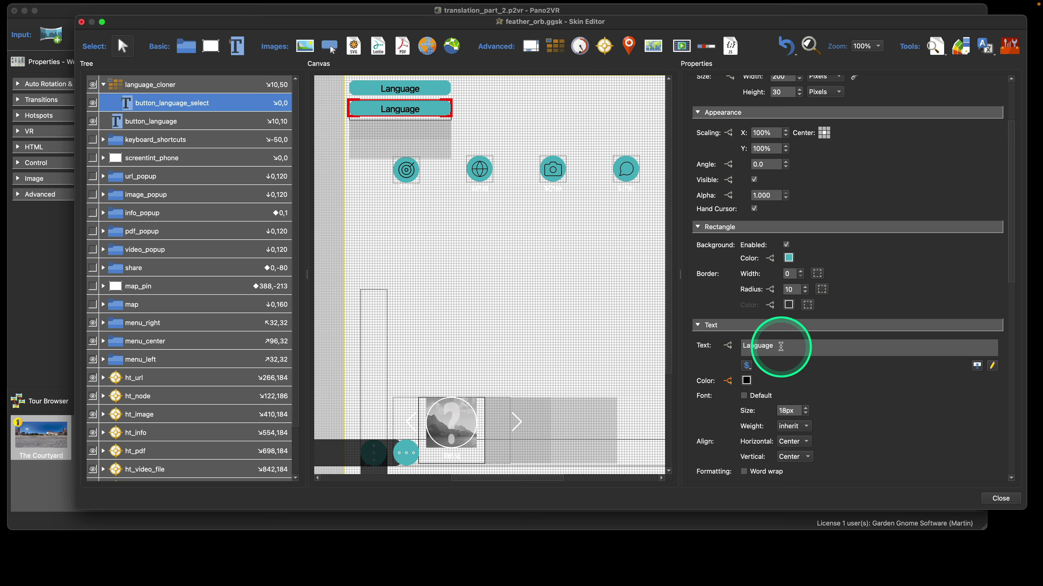
scroll(833, 288, down, 3)
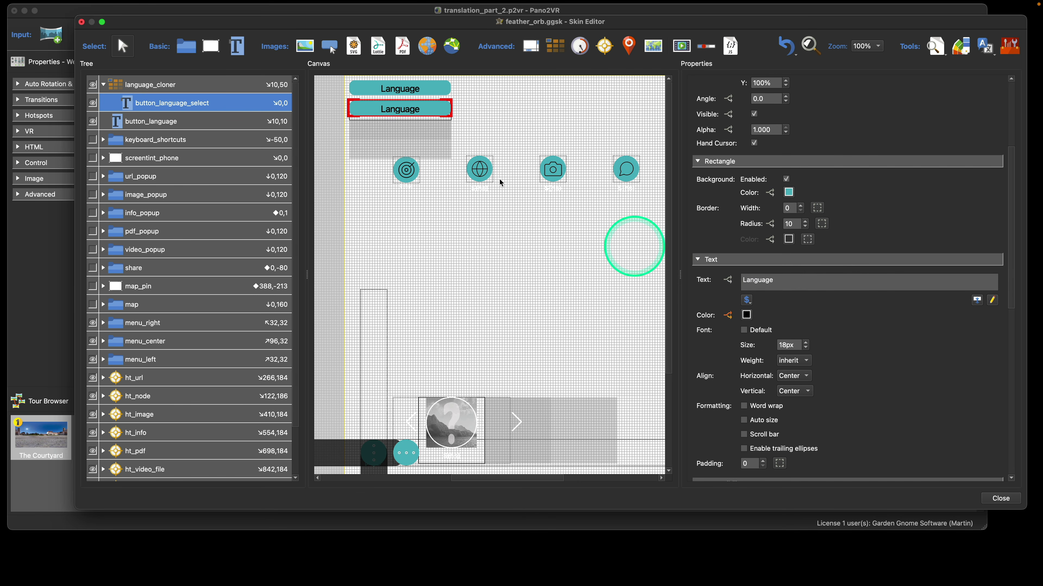
click(934, 47)
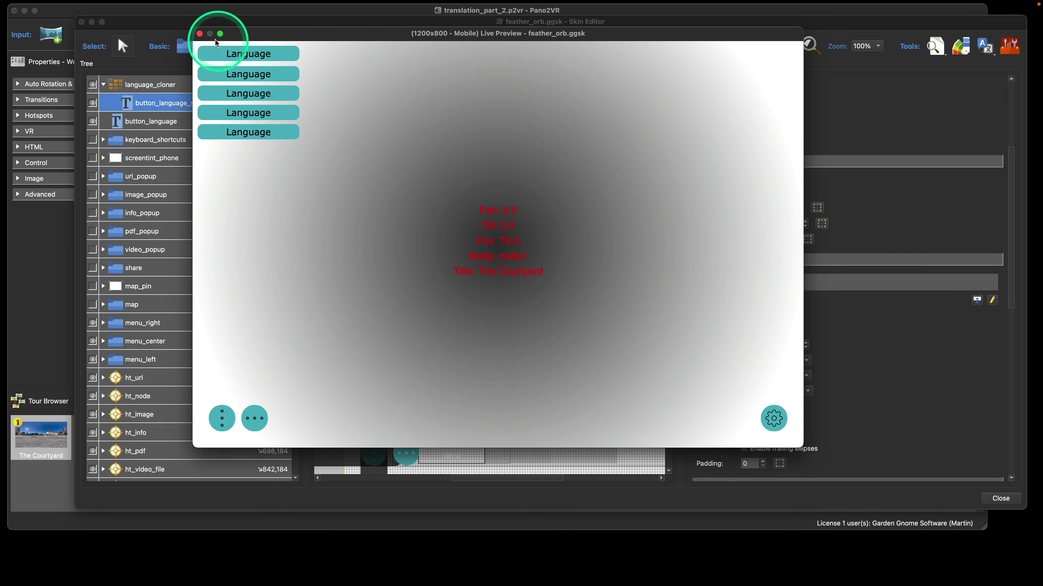
click(200, 33)
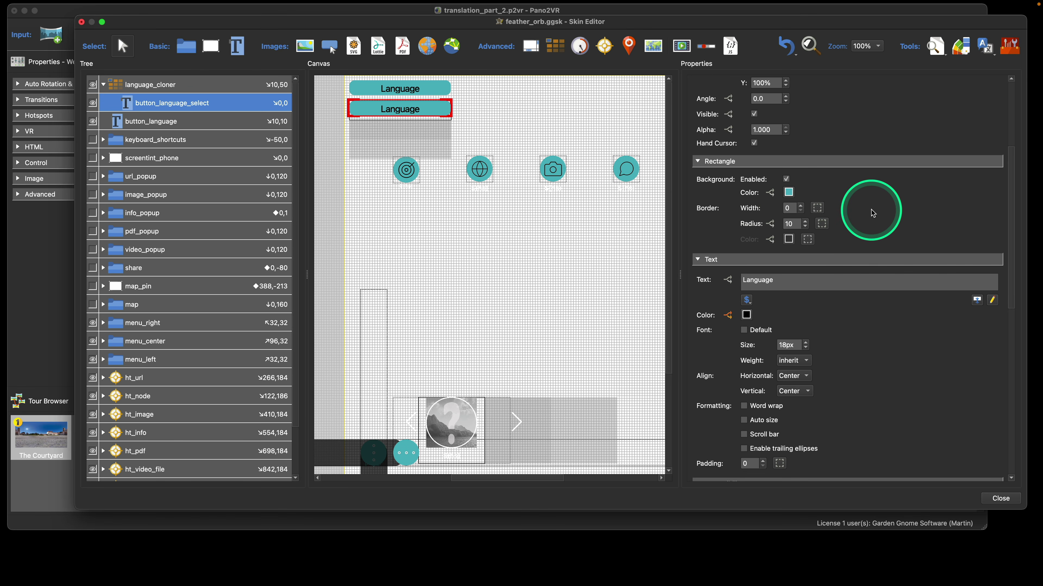
scroll(862, 216, down, 3)
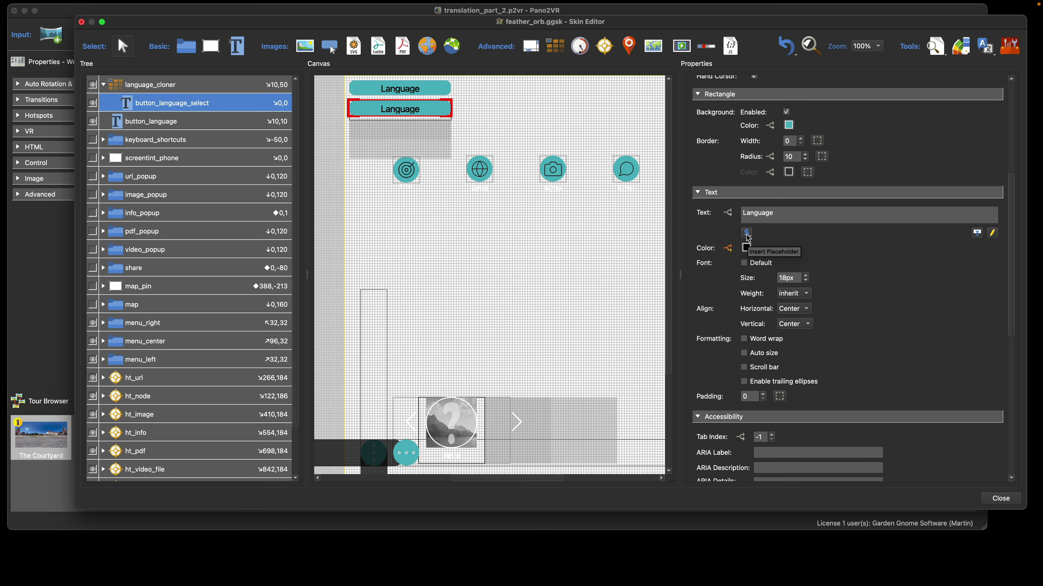
click(775, 213)
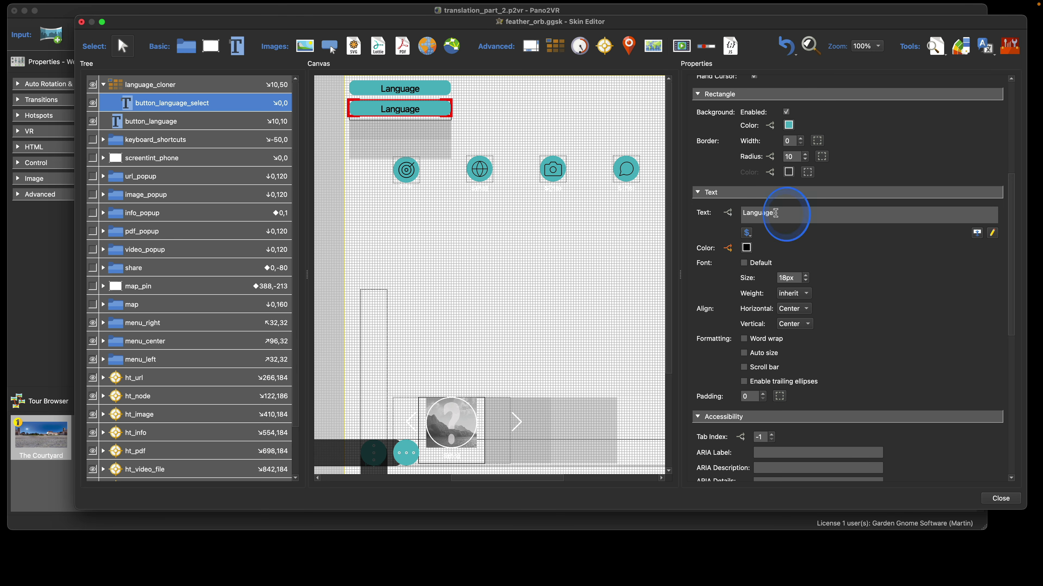
click(746, 232)
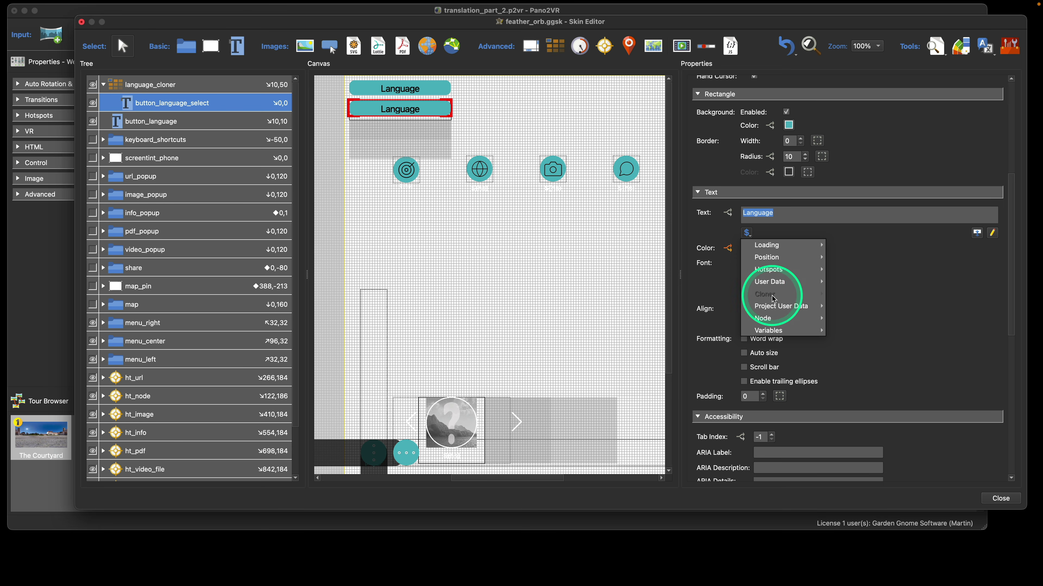
click(860, 286)
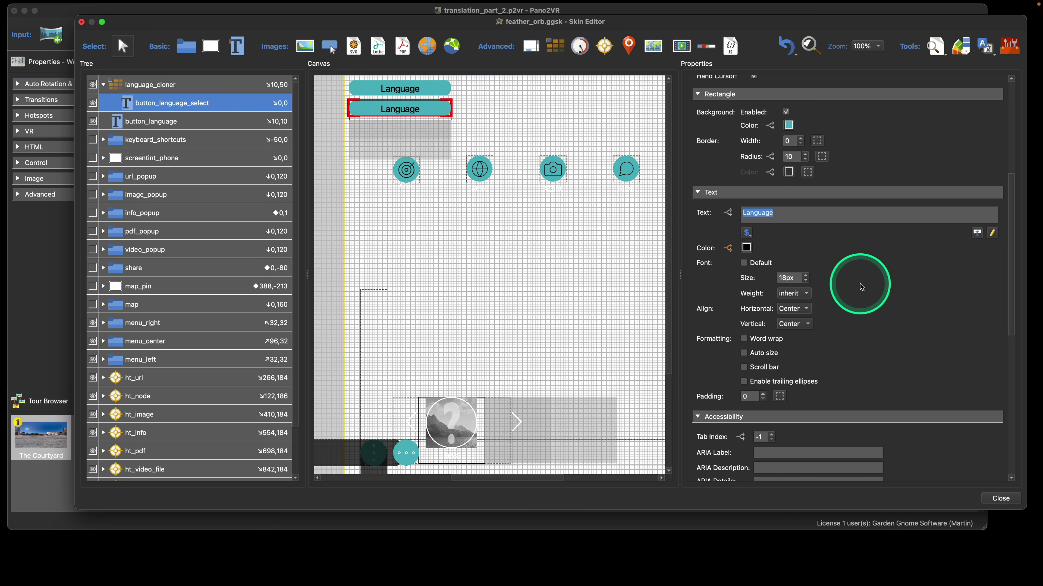
Set the clone source of language_cloner to Translations
click(176, 87)
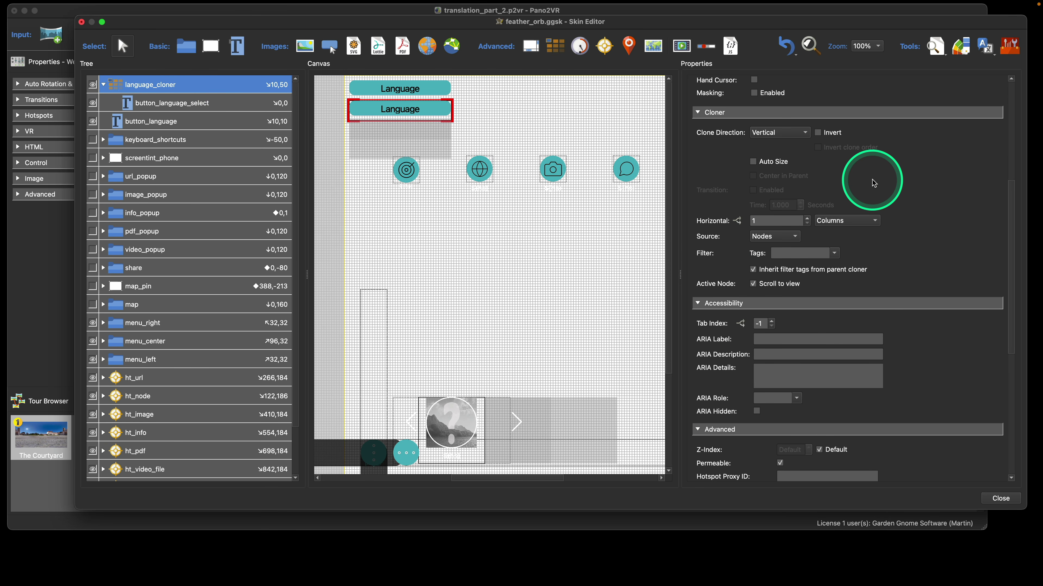
scroll(873, 180, up, 1)
scroll(872, 180, down, 3)
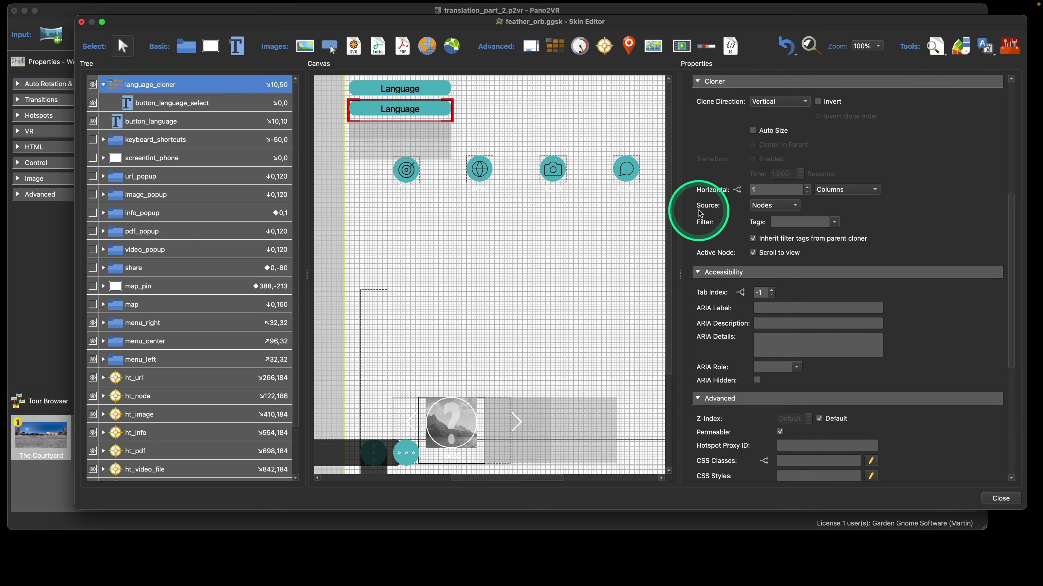
click(766, 210)
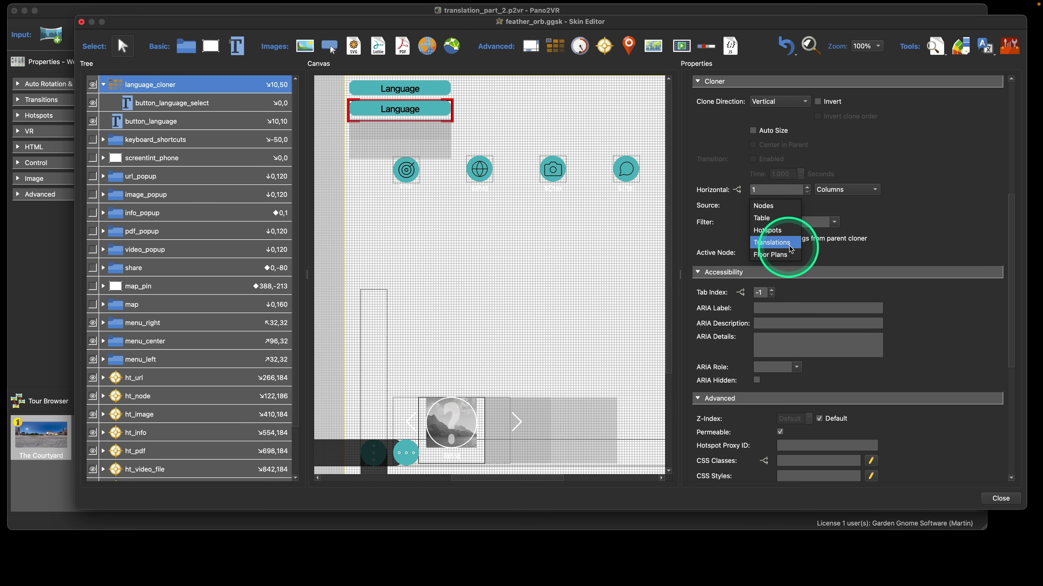
click(778, 244)
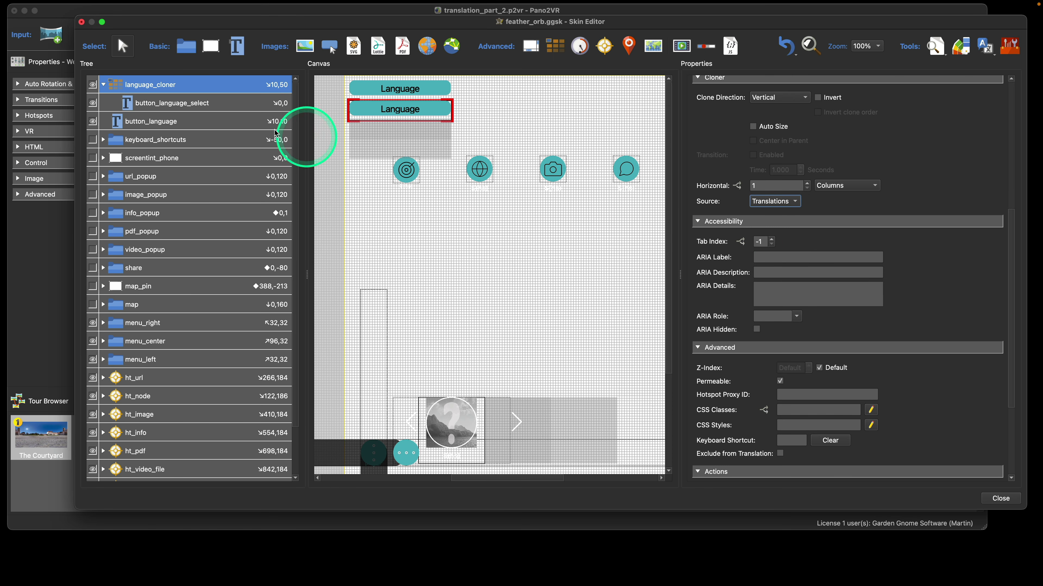
Replace the text of button_language_select with the cloner title placeholder $(ctitle)
click(208, 106)
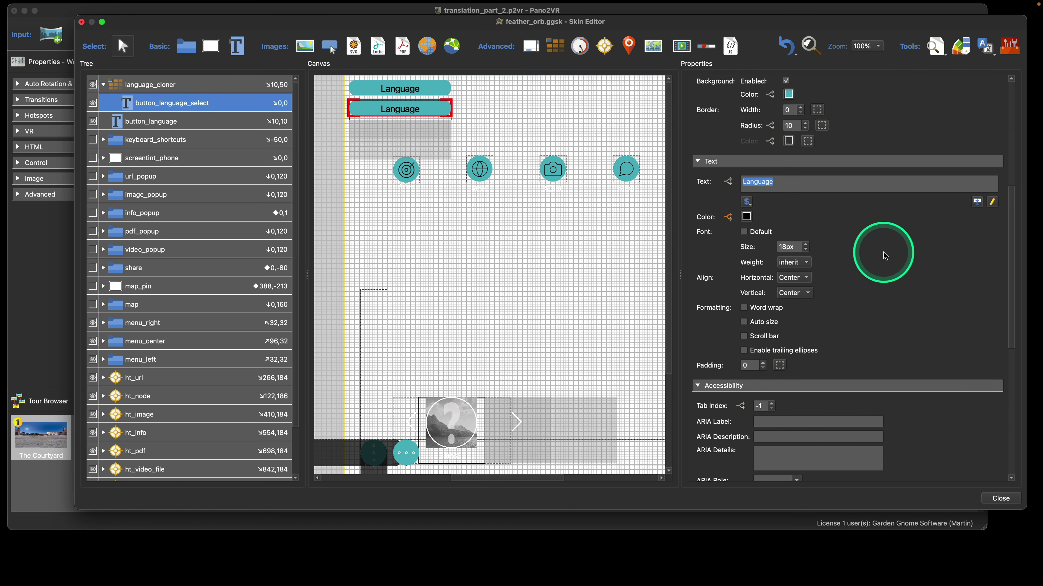
scroll(882, 251, down, 2)
click(753, 181)
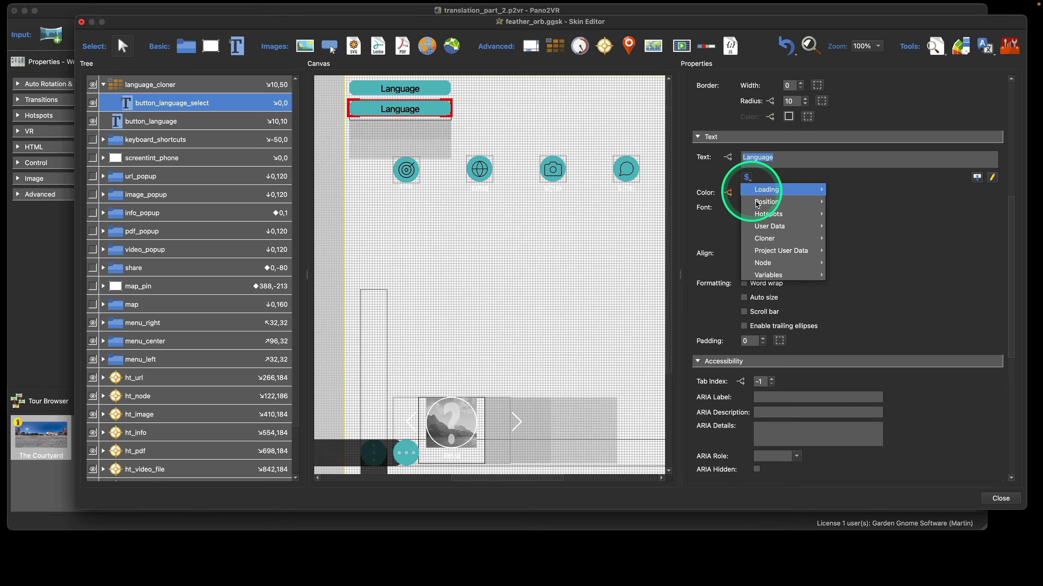
mouse_move(758, 240)
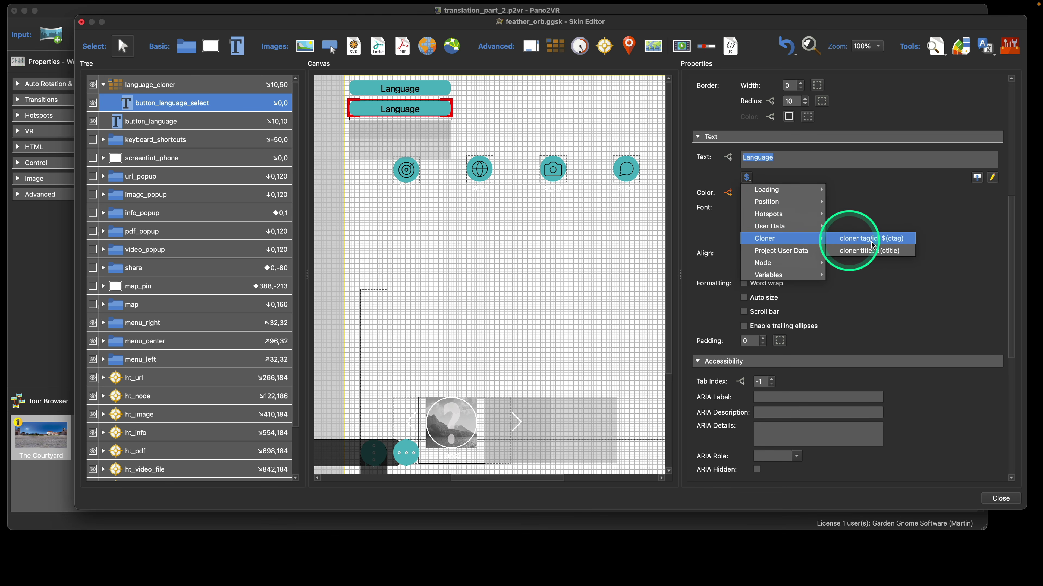
click(881, 252)
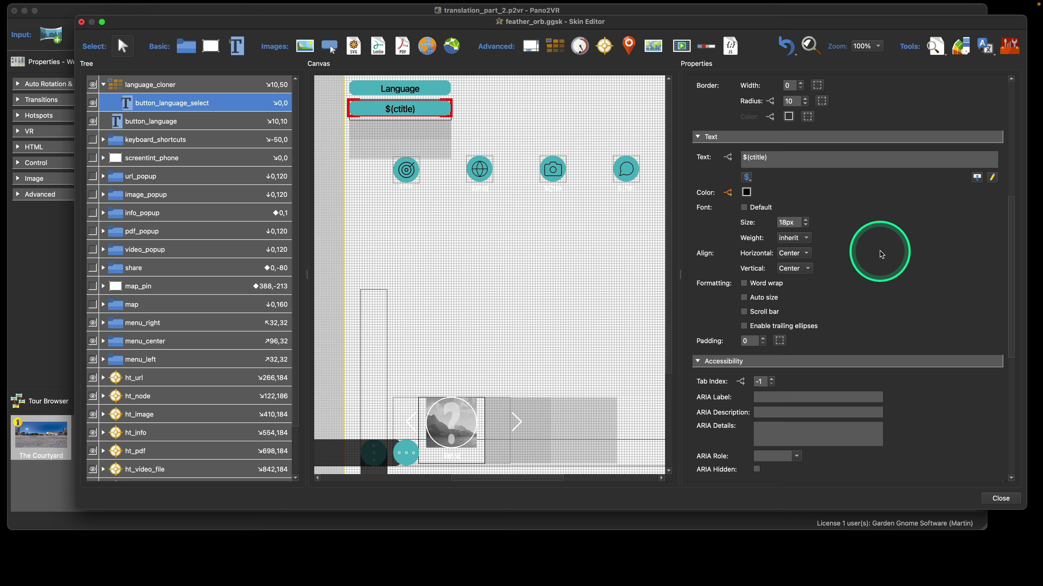
Review the language titles in the project's translations table and return to the Skin Editor
drag(297, 25, 642, 29)
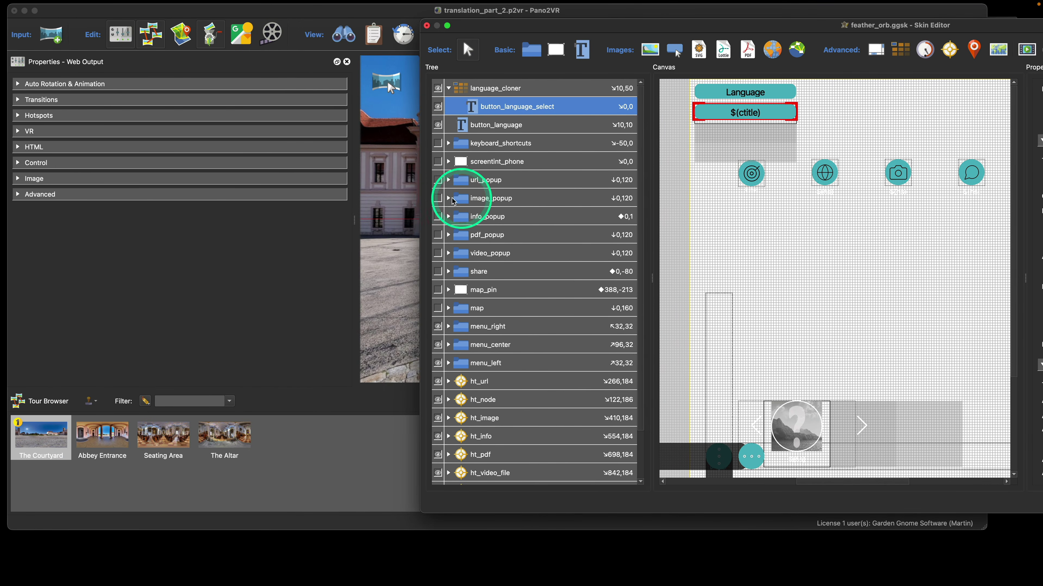
click(396, 196)
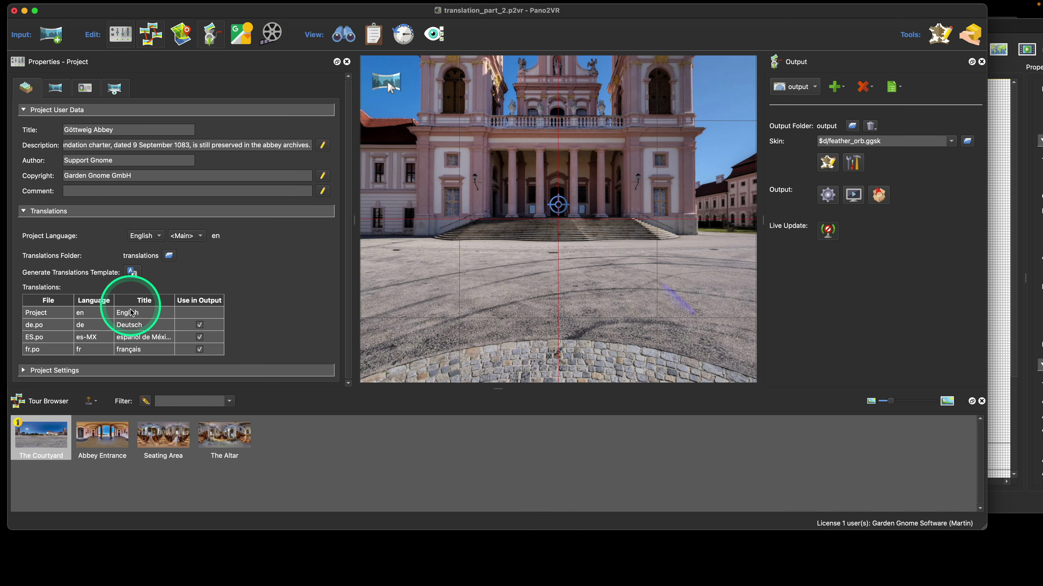
double_click(1009, 26)
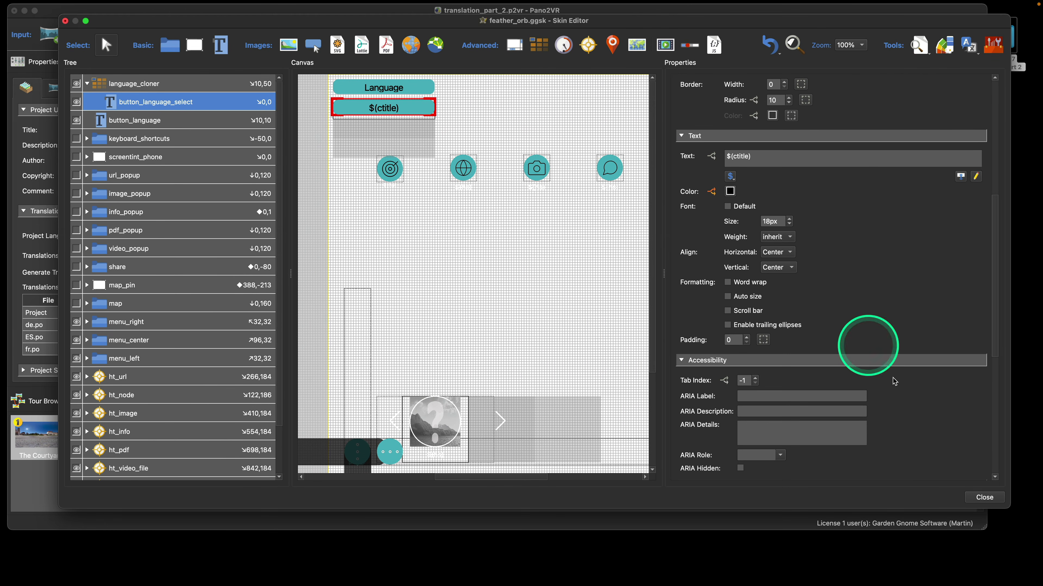
Check the language list in the live preview, and close the Skin Editor, saving the skin changes
click(923, 52)
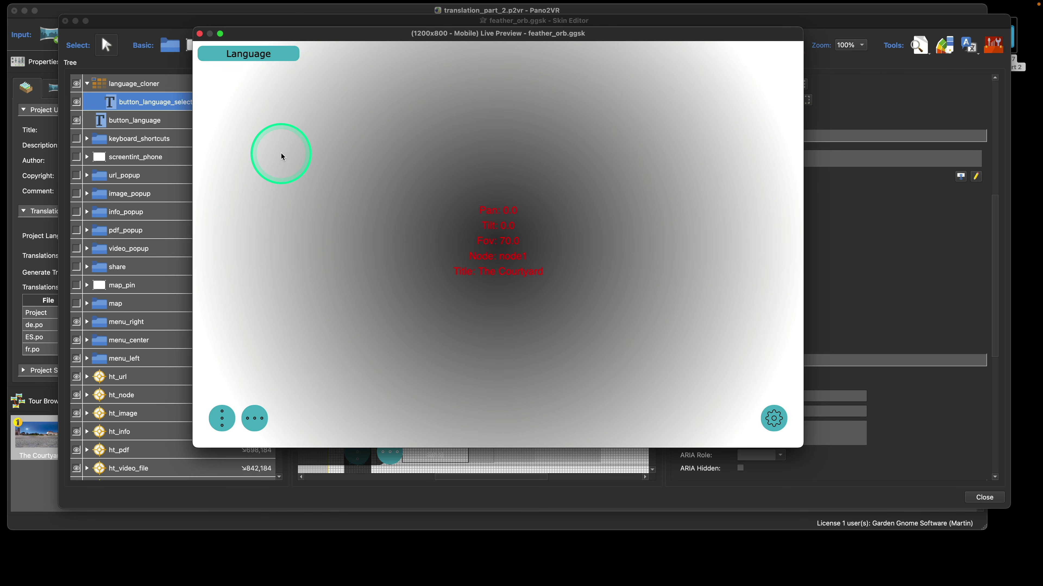
click(200, 34)
click(994, 498)
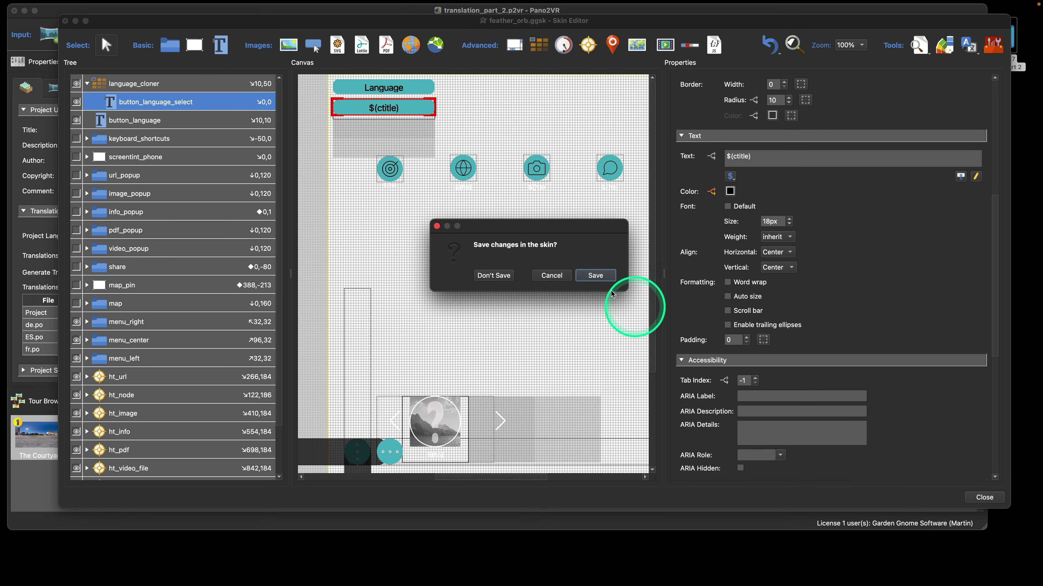
click(601, 274)
Generate the web output, overwriting pano.xml, and check the language buttons in the browser before returning to the project properties
click(827, 196)
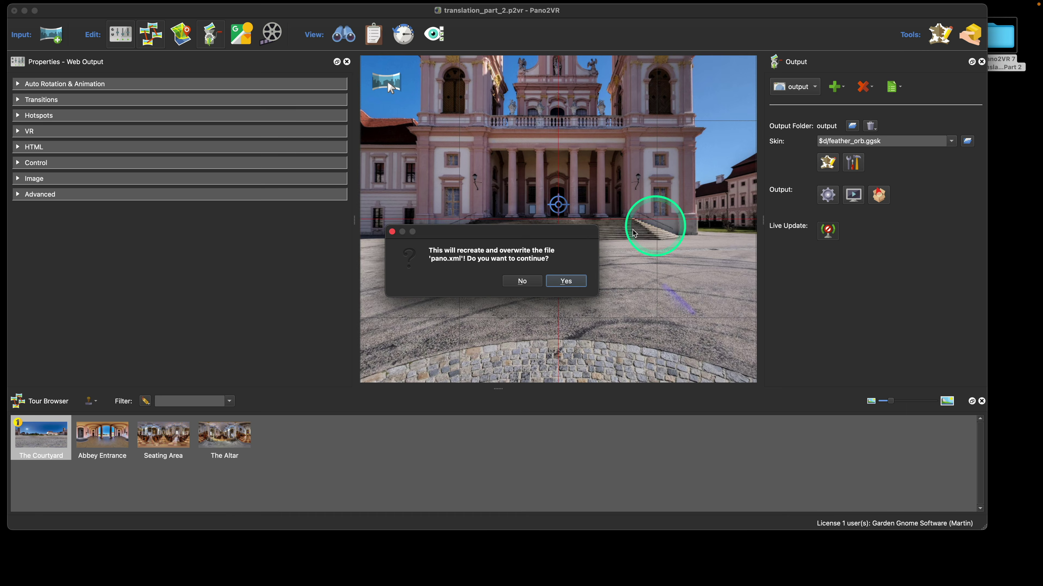
click(565, 282)
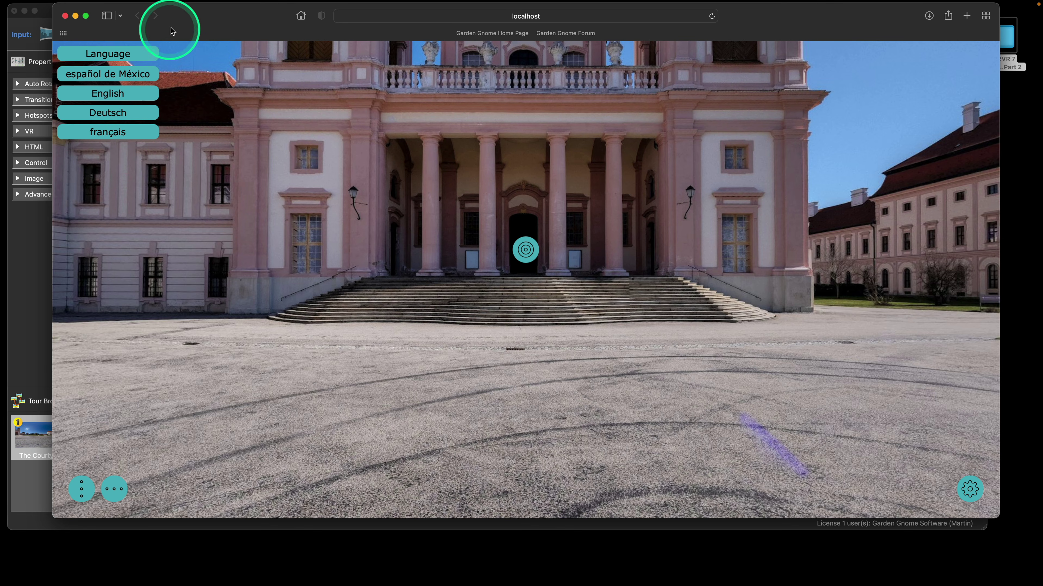
drag(172, 30, 197, 38)
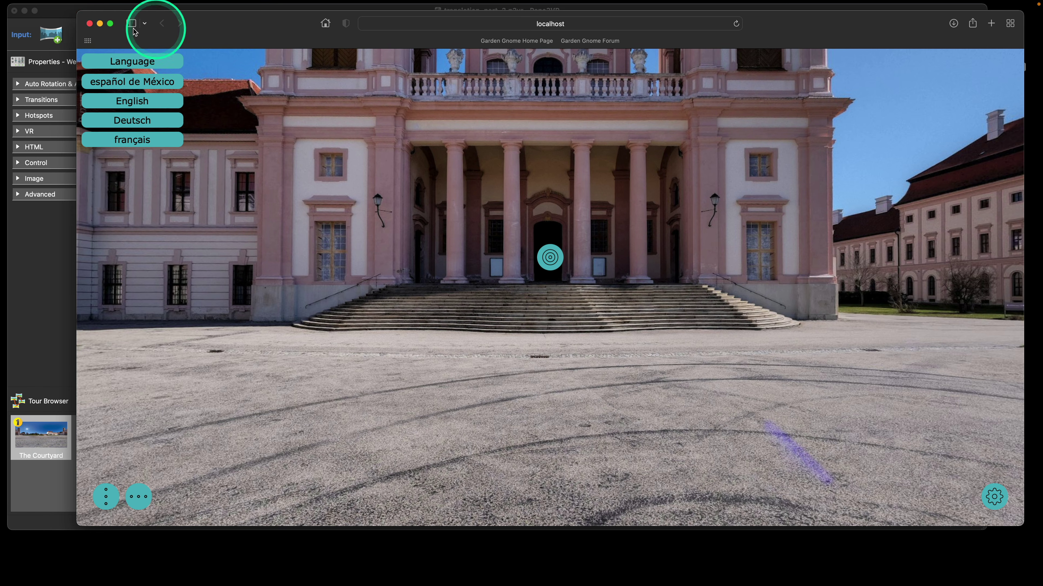
click(90, 24)
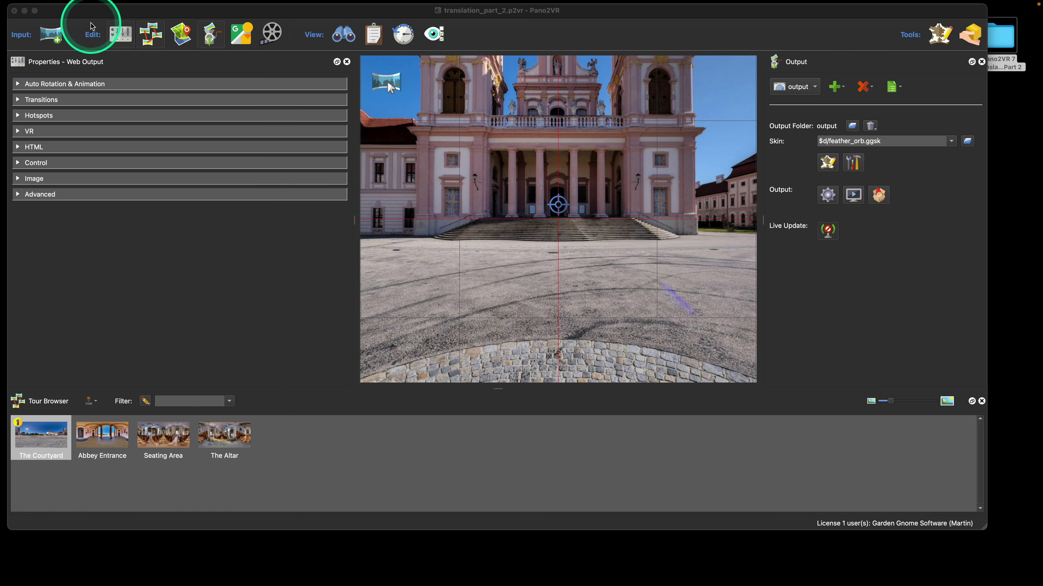
click(600, 255)
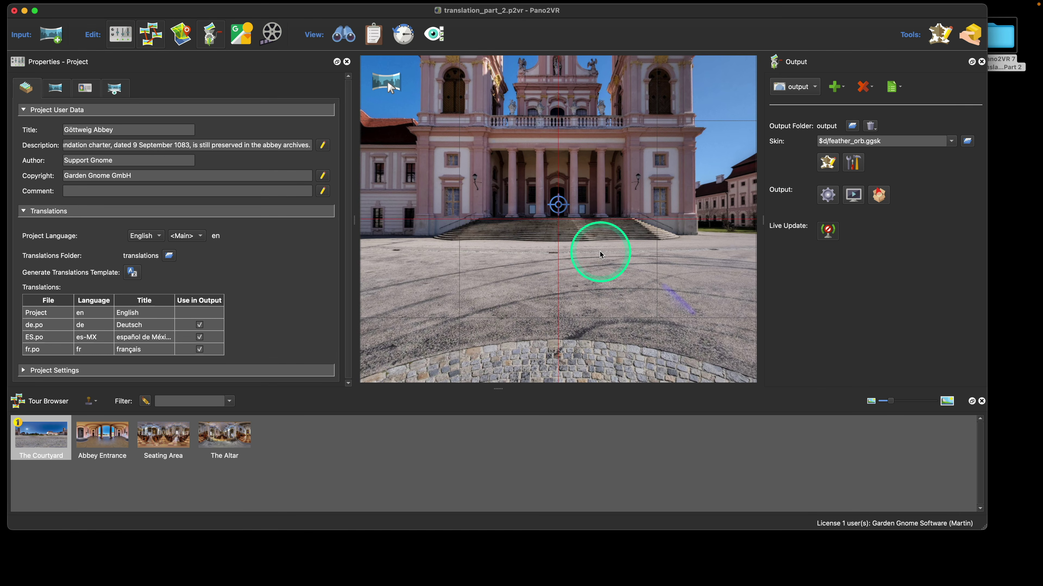
Open the feather_orb.ggsk skin for editing and start a new action on the button_language_select element
click(828, 162)
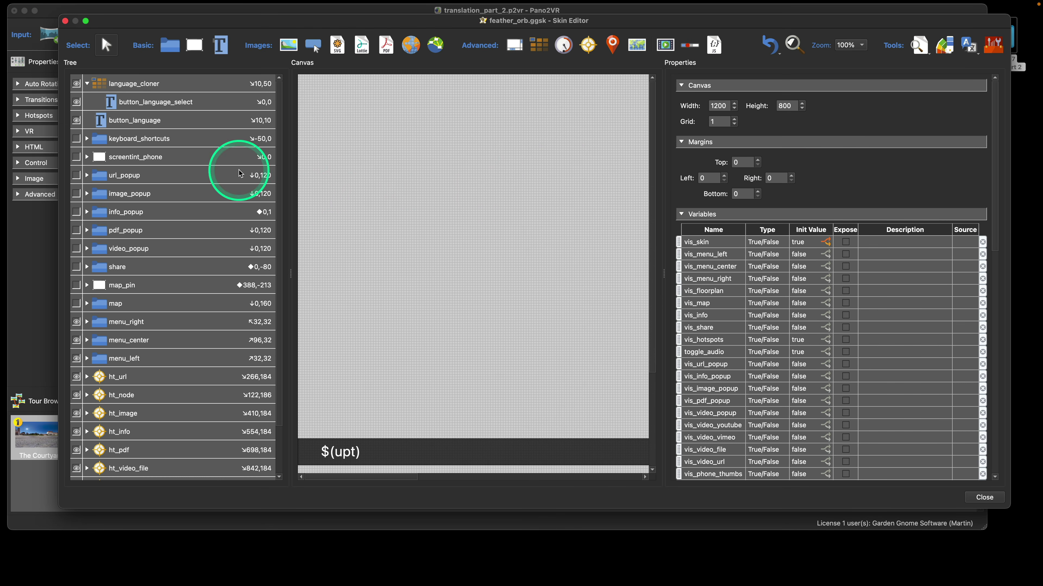
click(172, 103)
scroll(879, 247, down, 5)
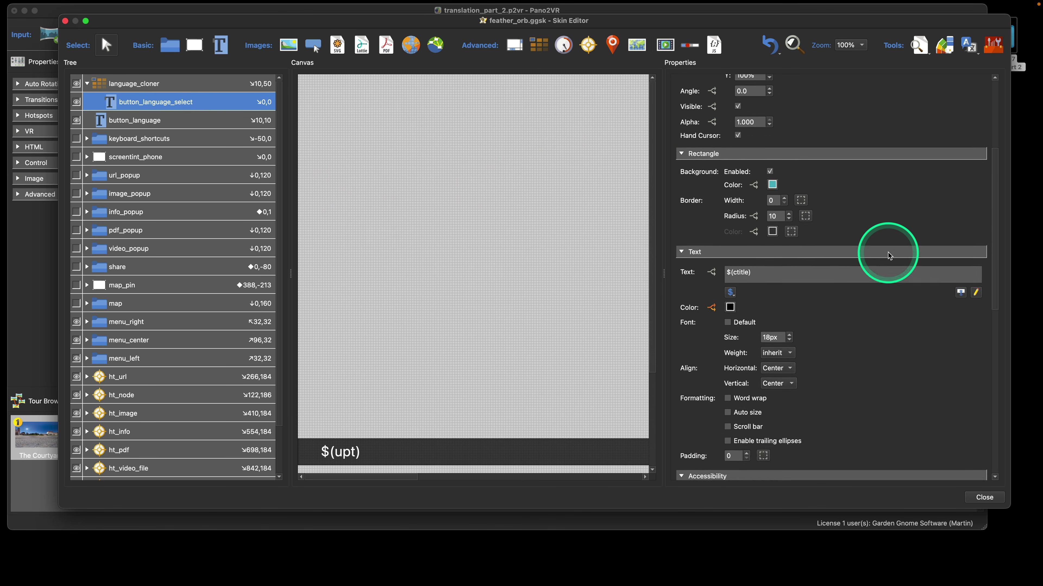
scroll(889, 255, down, 10)
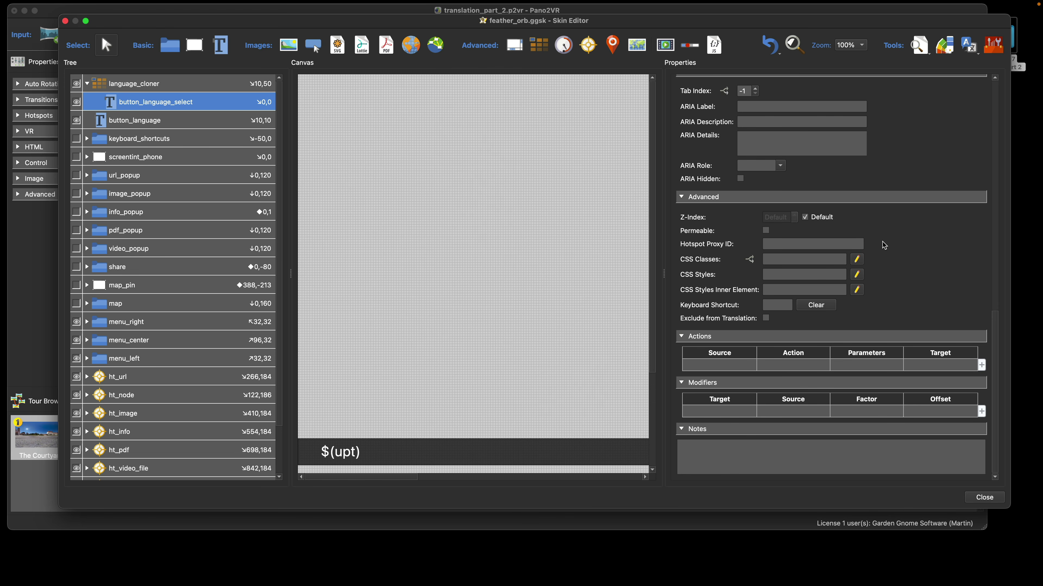
click(737, 367)
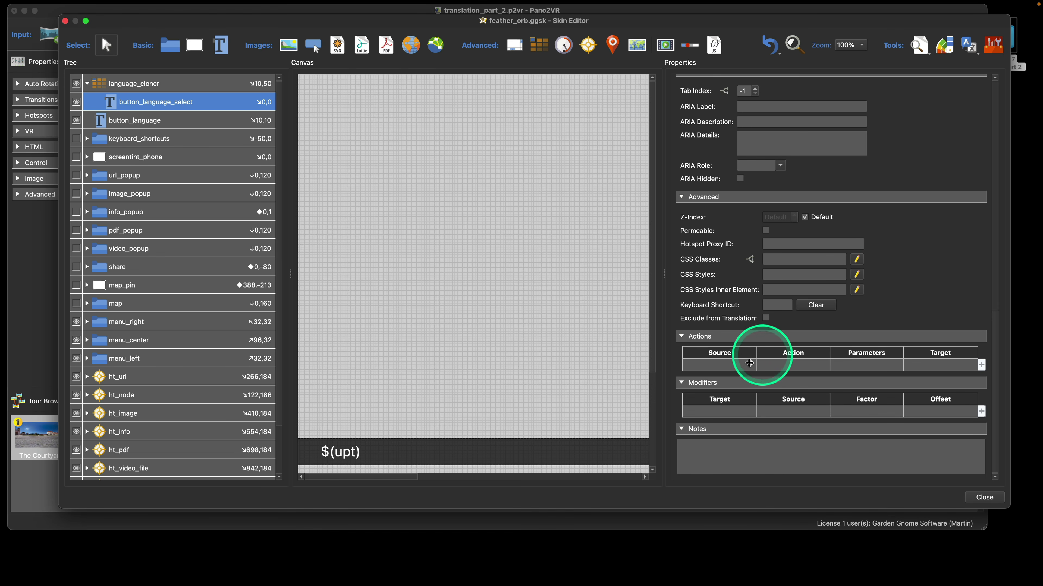
double_click(735, 366)
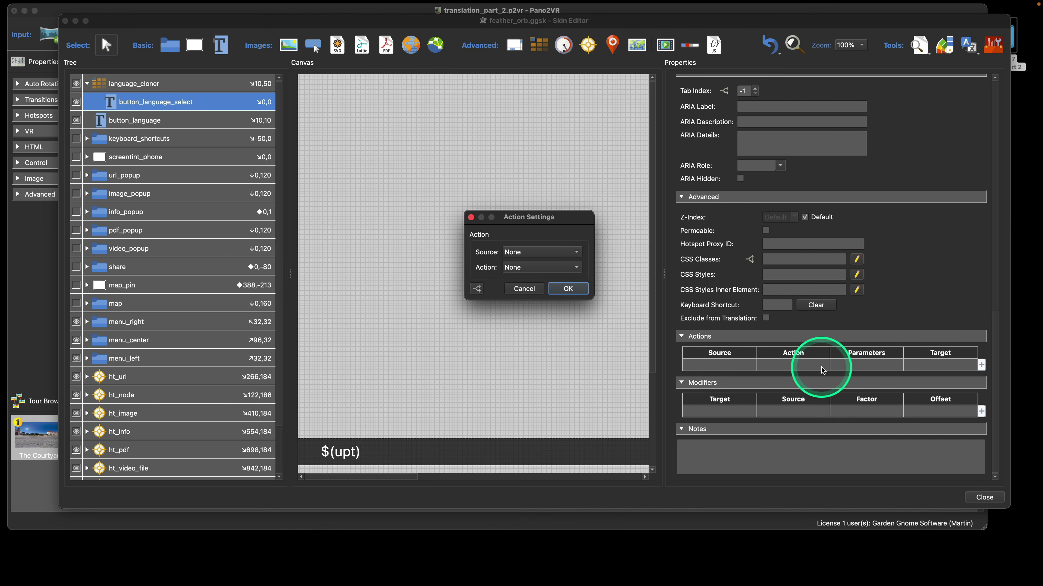
Configure the new action with Mouse Click as source, Player Settings as action and Set Language as type
click(513, 252)
click(527, 265)
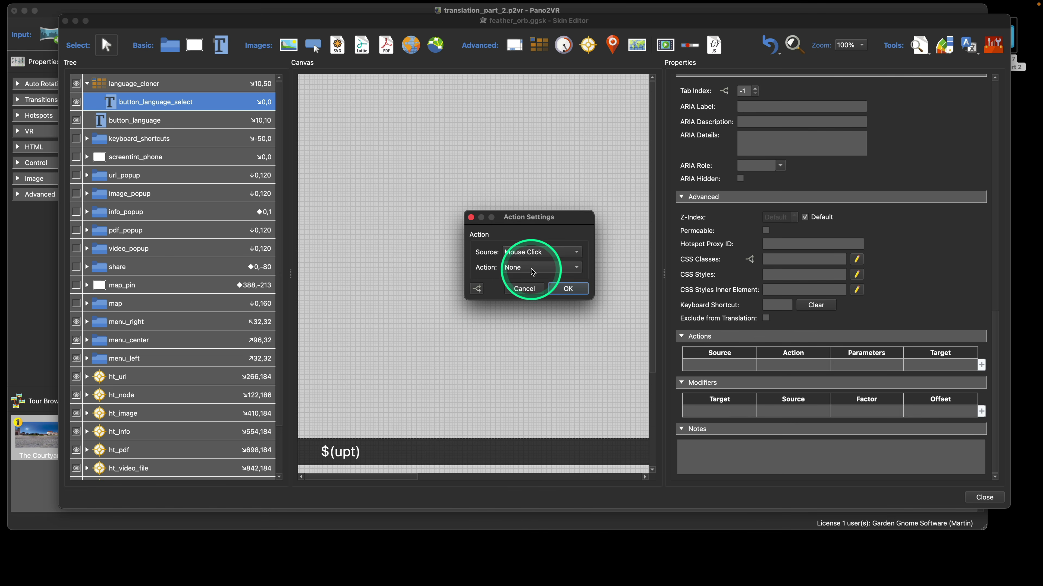
click(532, 268)
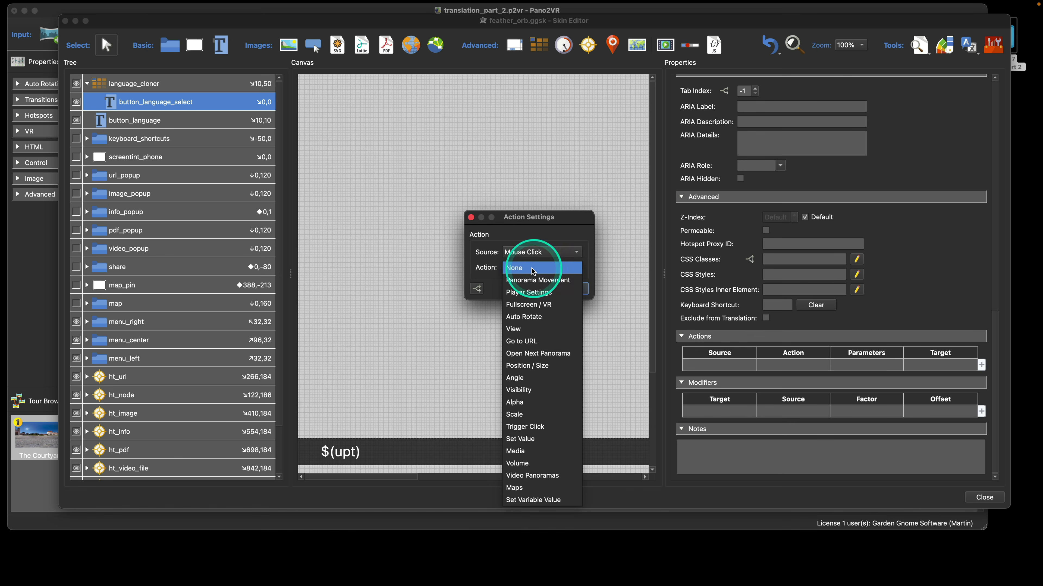
click(534, 292)
click(539, 288)
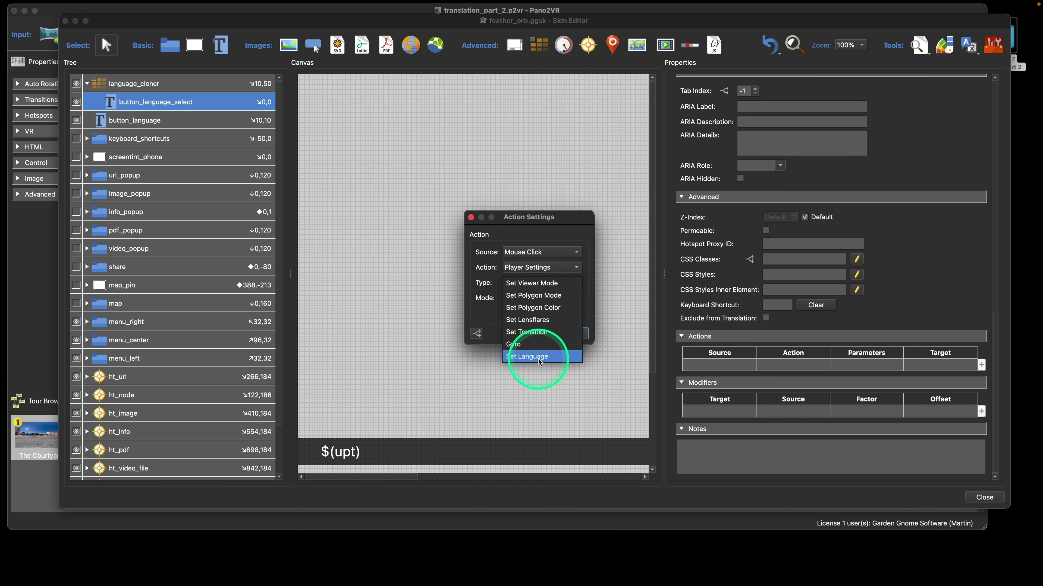
click(528, 355)
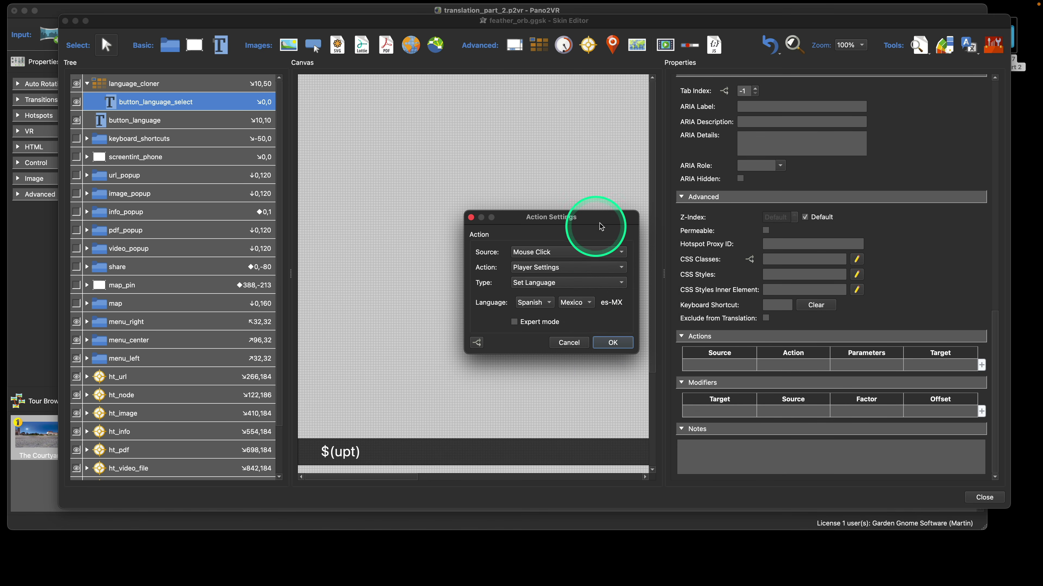
Look through the languages offered for the Set Language action and choose English
drag(606, 221, 551, 187)
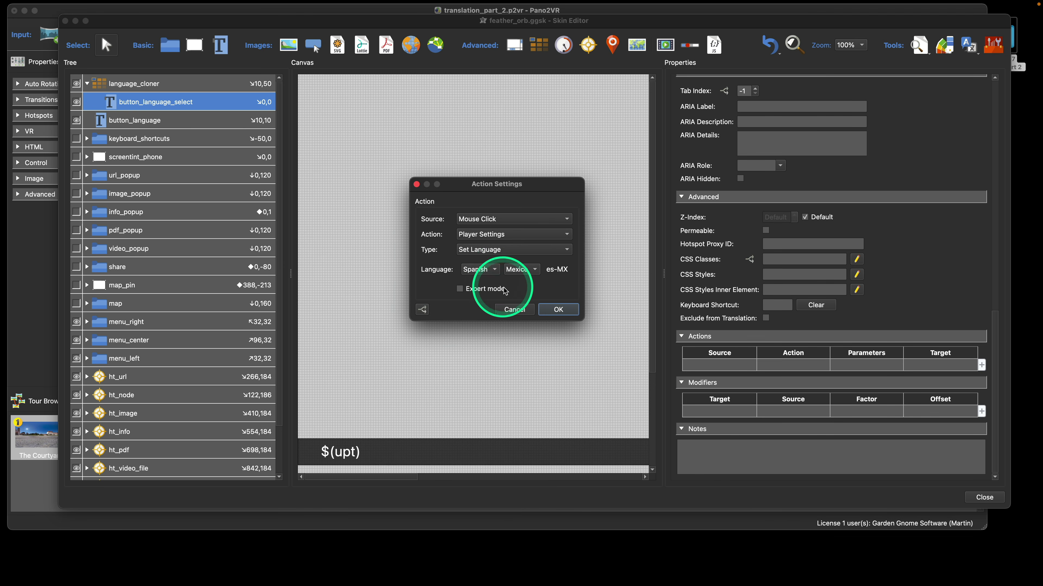
click(494, 274)
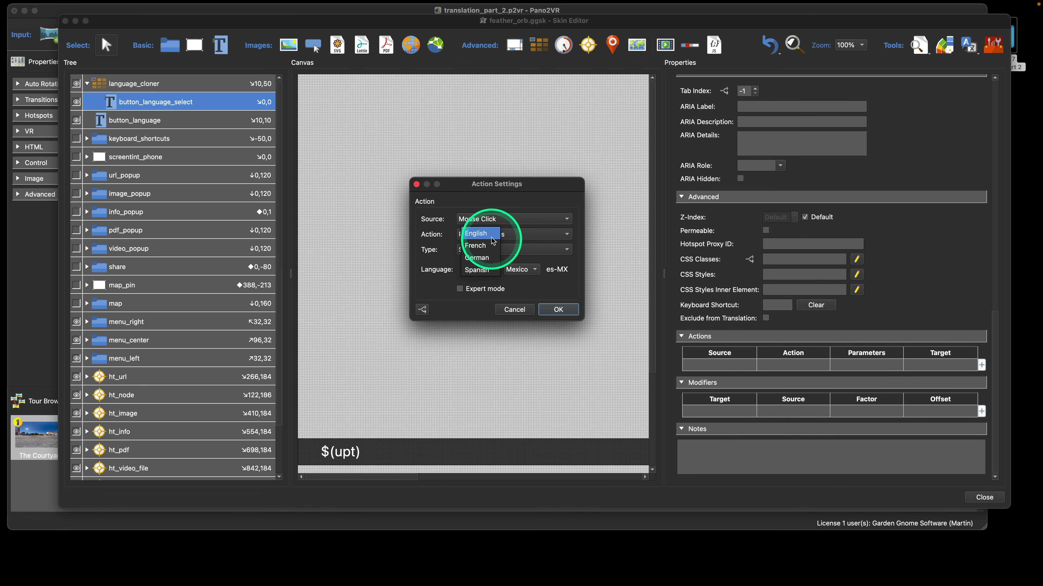
key(Escape)
click(486, 269)
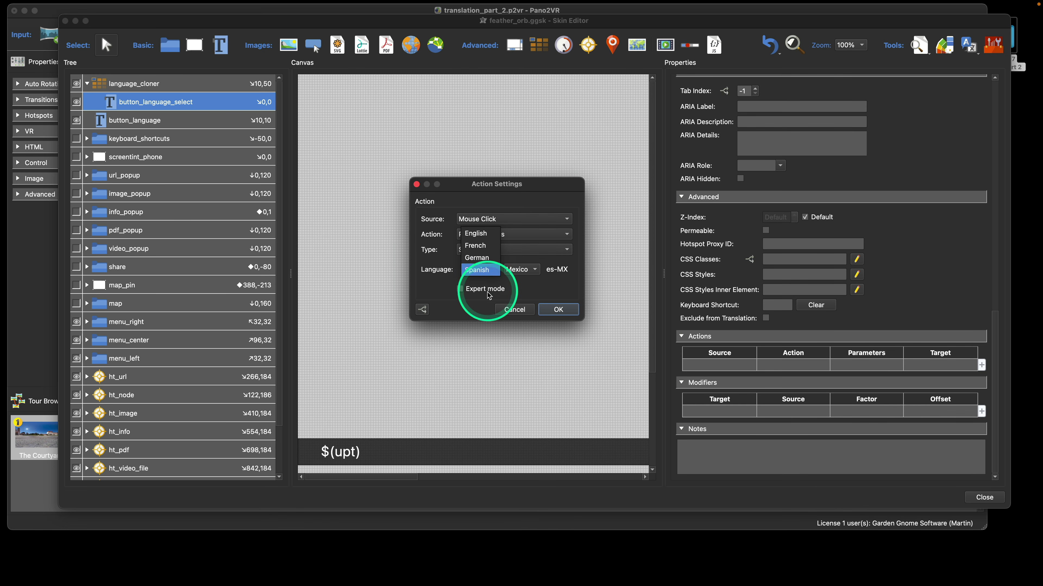
click(488, 237)
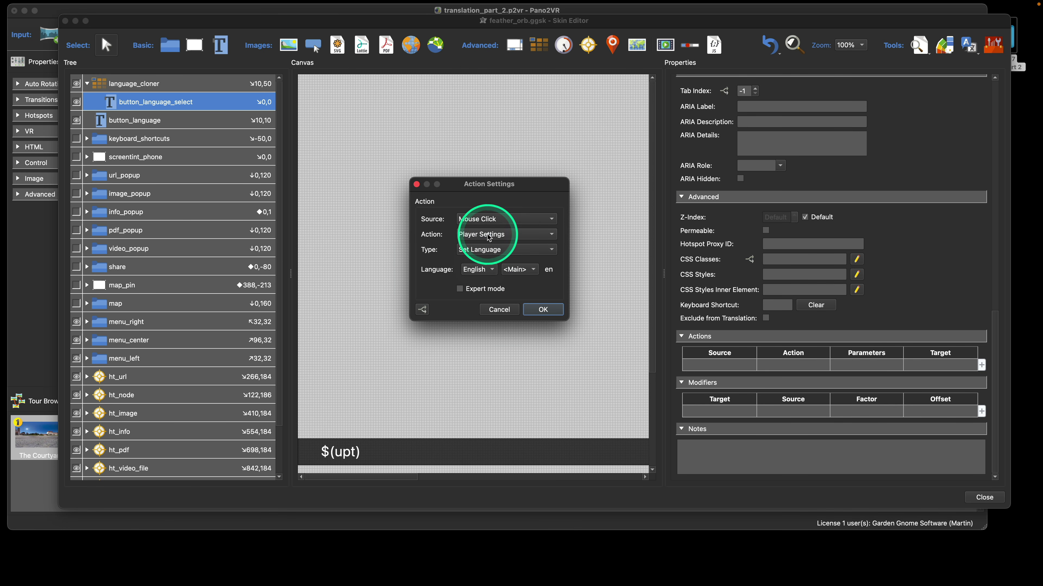
Enable expert mode for the Set Language action, set its language to the placeholder $(ctag), and confirm the action
click(460, 288)
double_click(456, 264)
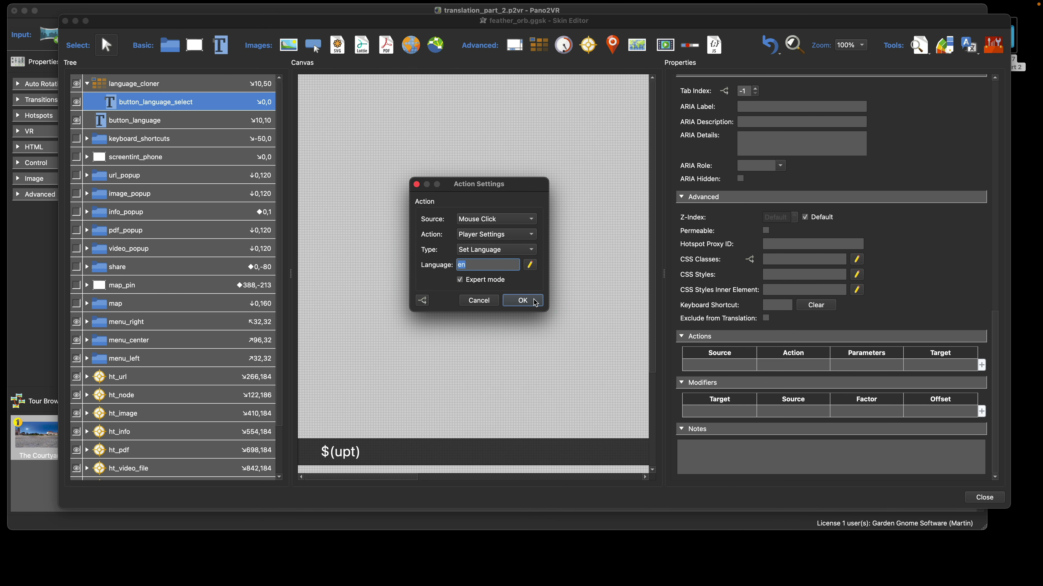
text($(c)
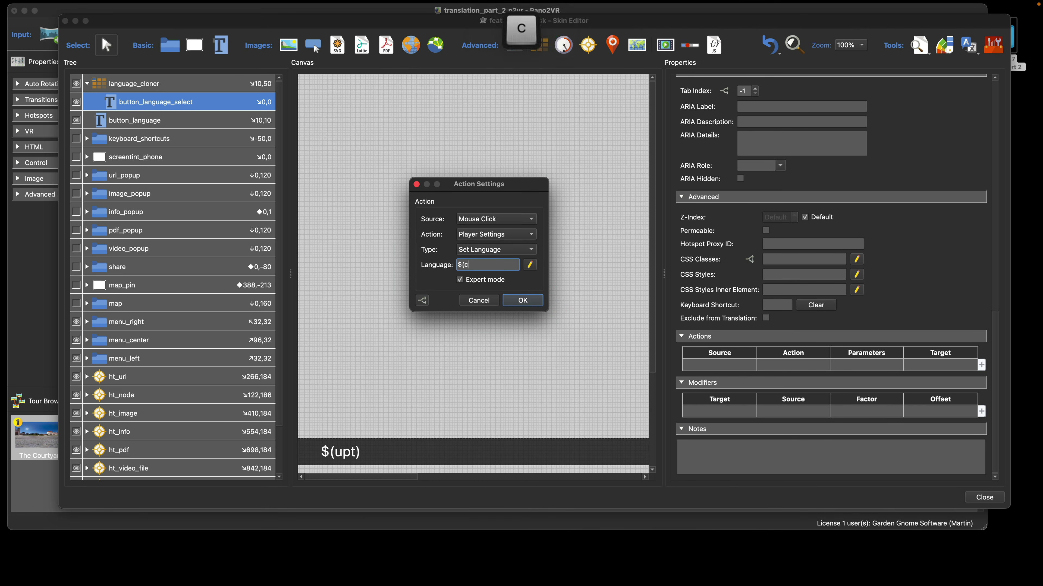
text(tag))
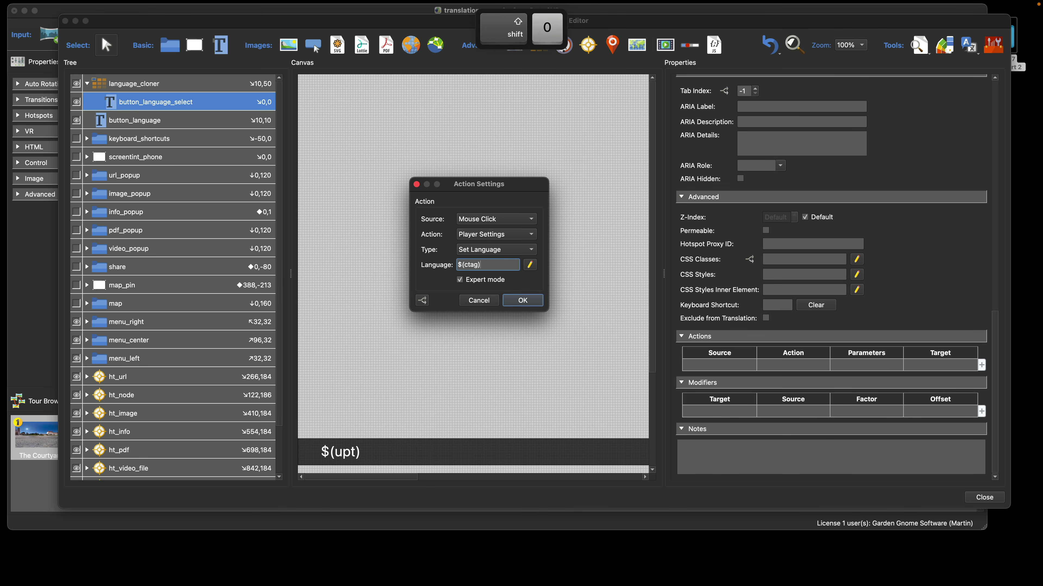
click(526, 303)
click(750, 369)
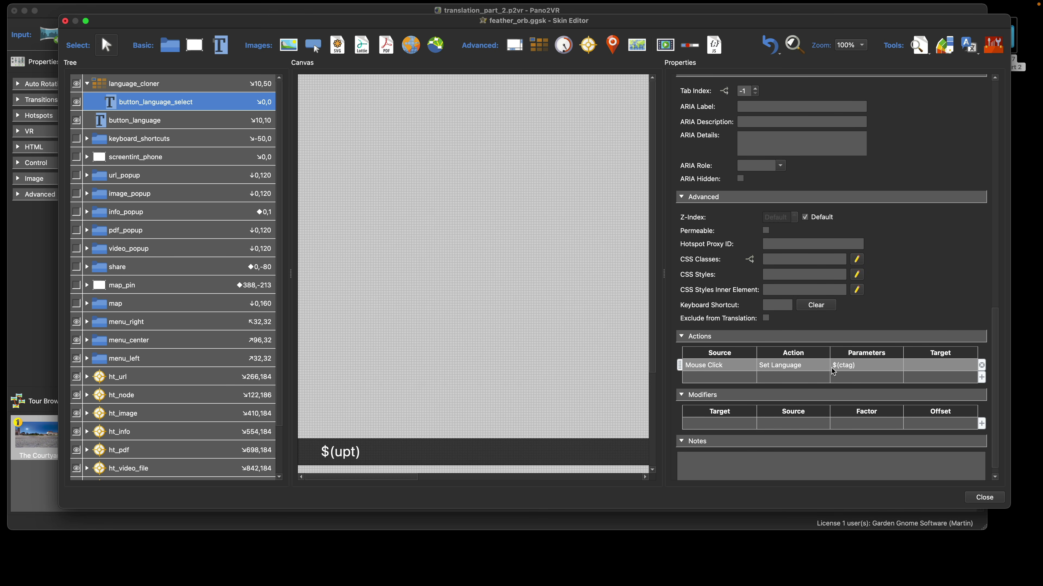
Close the Skin Editor, saving the skin changes, and open the tour in the browser with its language buttons unobstructed
click(984, 497)
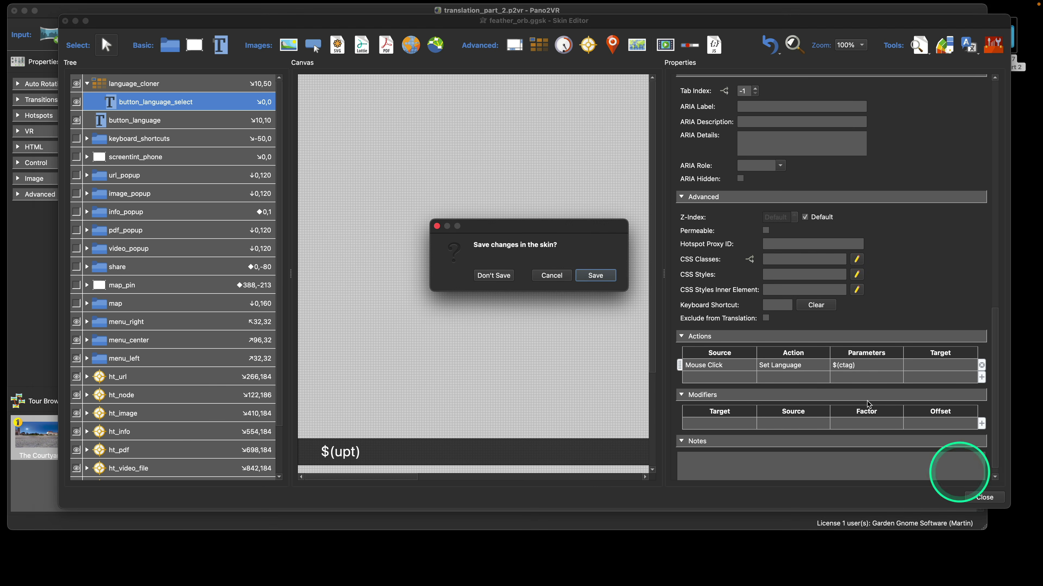
click(590, 279)
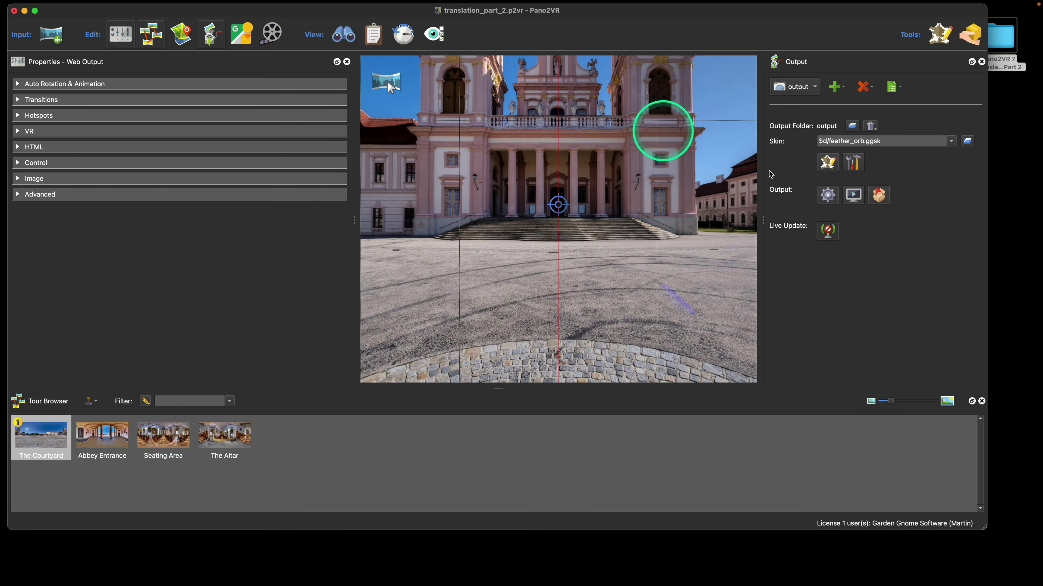
click(846, 200)
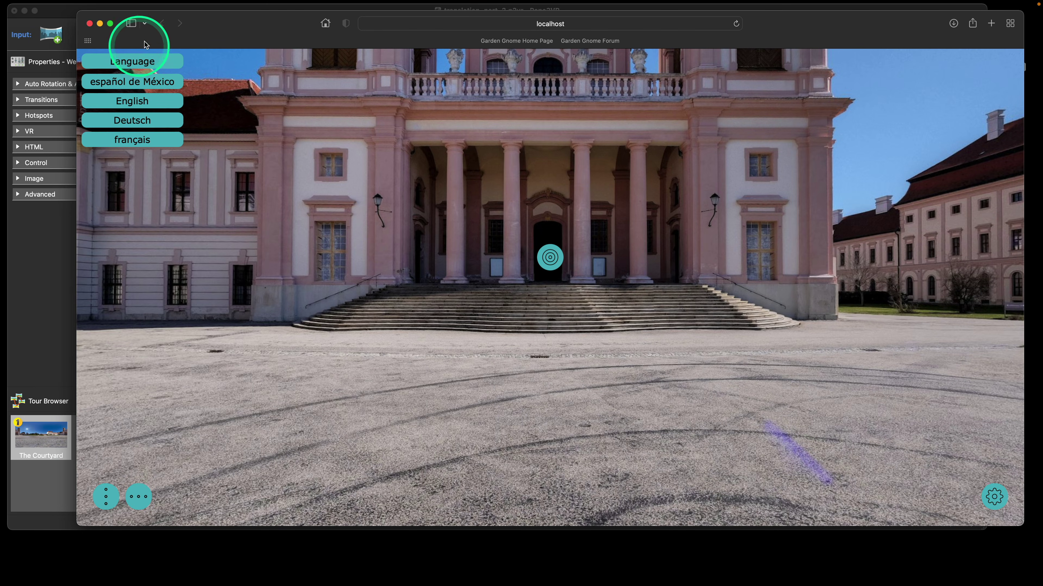
drag(205, 9, 227, 39)
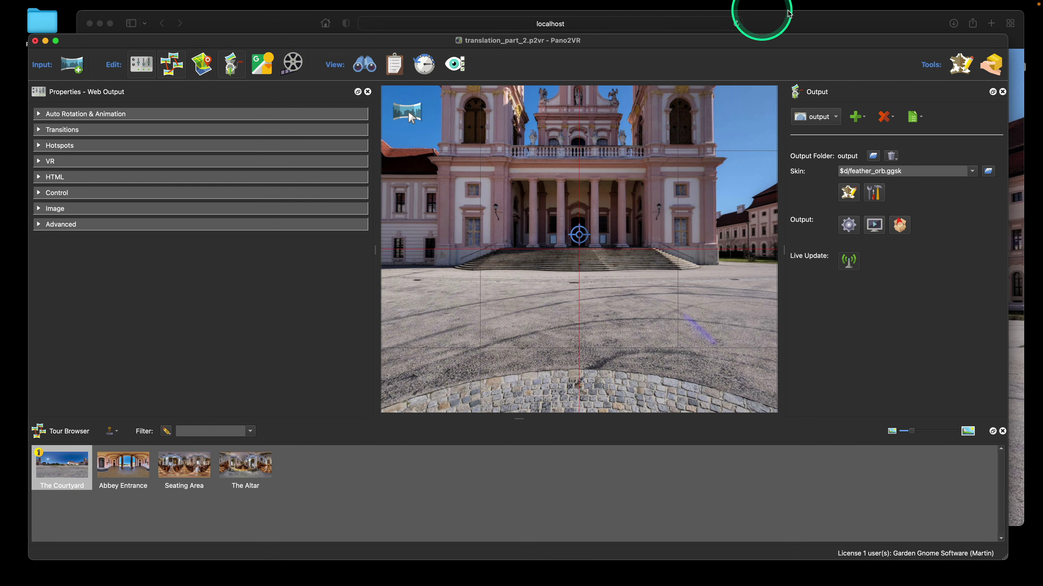
drag(809, 18, 736, 4)
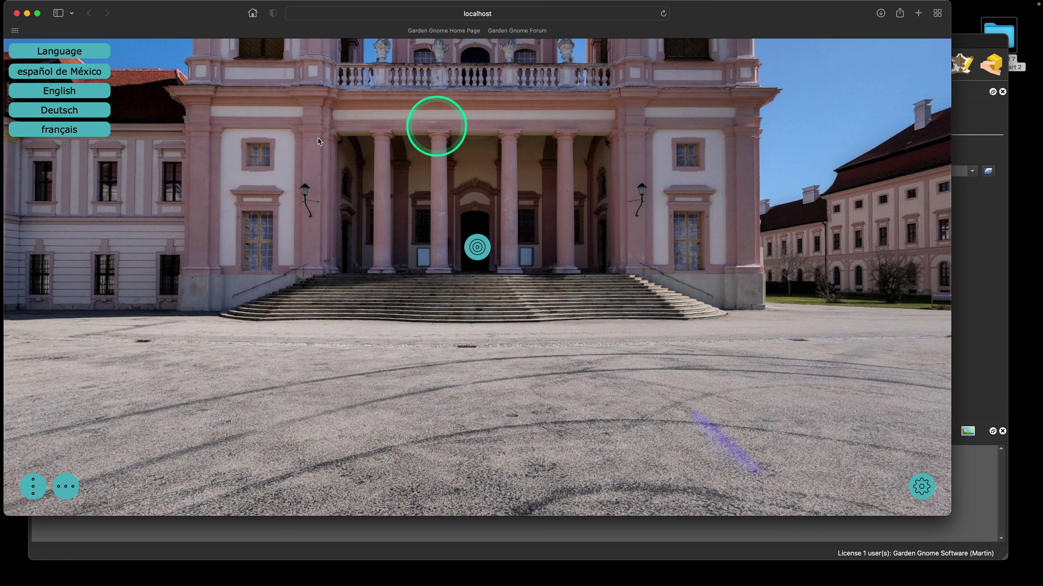
Test the Deutsch button in the browser tour by comparing the panorama's context menu before and after, and close the browser window
right_click(283, 98)
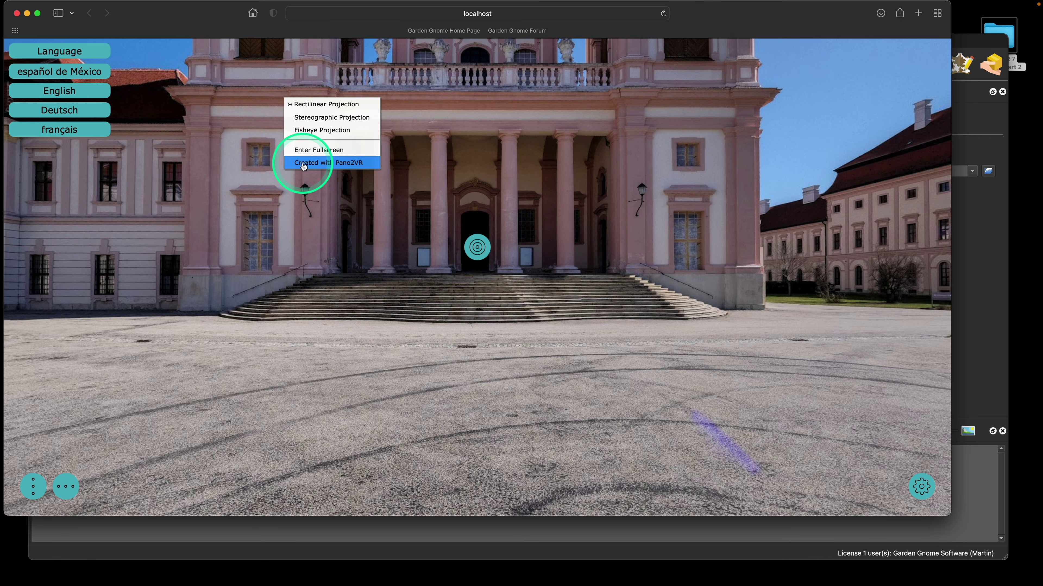
click(211, 117)
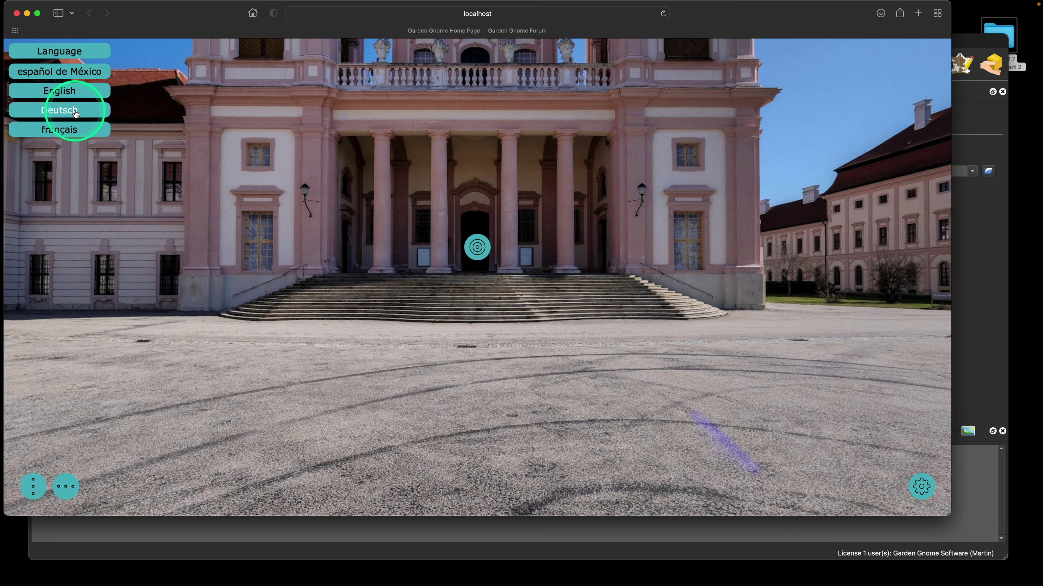
right_click(312, 134)
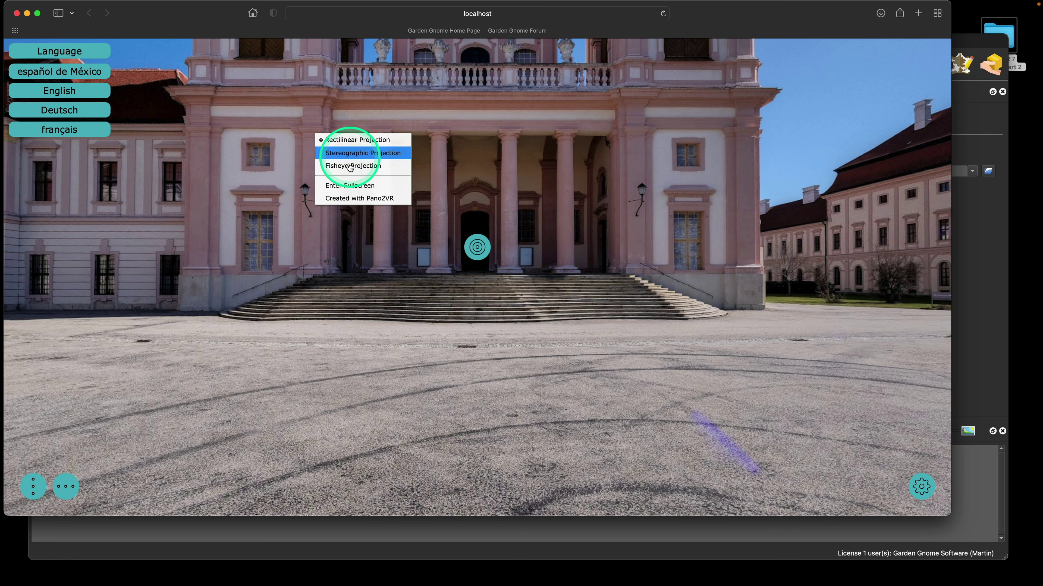
click(287, 160)
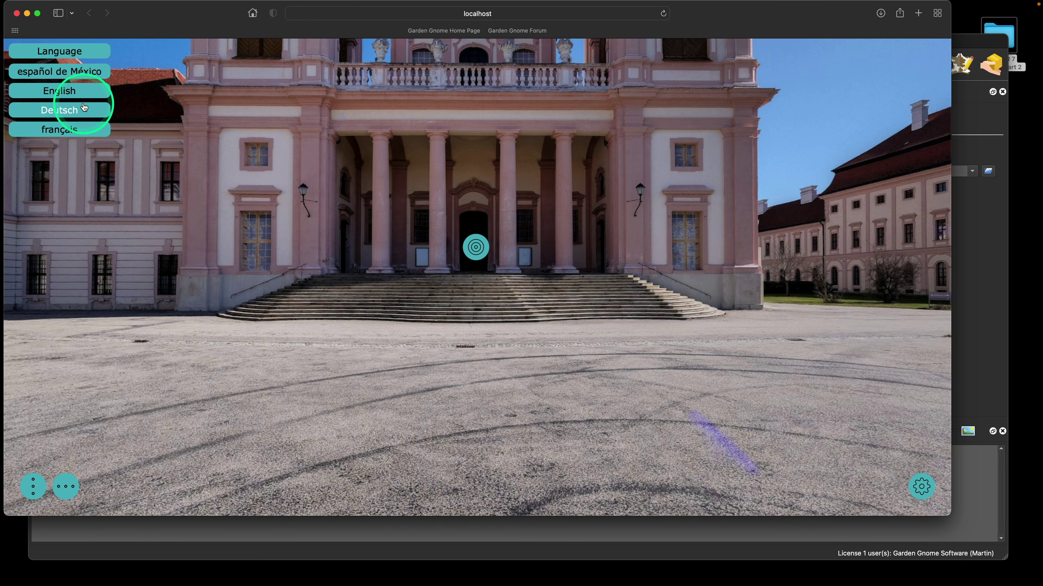
click(17, 15)
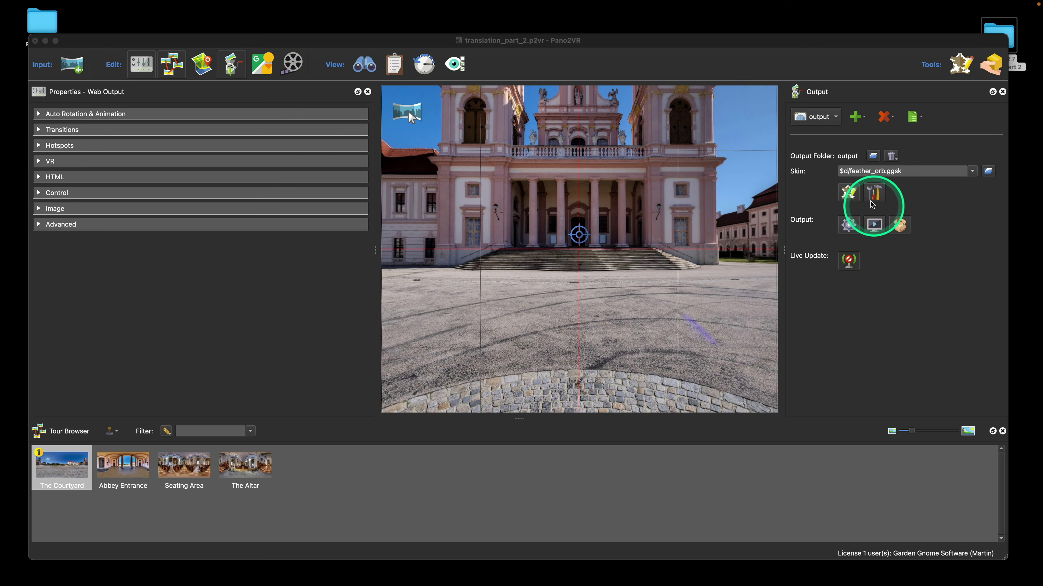
Reopen the skin, review the Set Language action of button_language_select, and close the Skin Editor, saving the skin
click(850, 193)
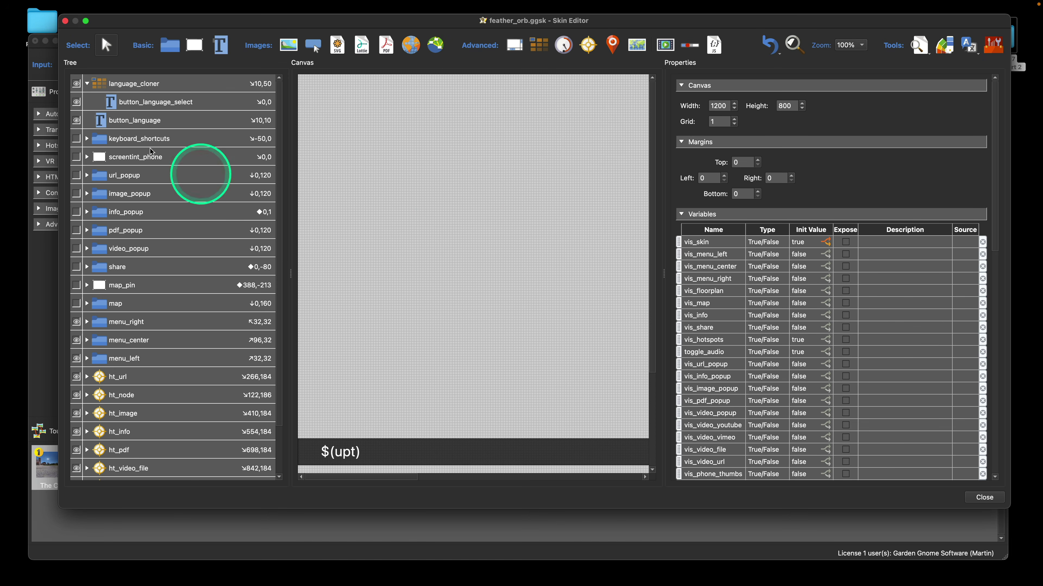
click(148, 102)
scroll(873, 245, down, 10)
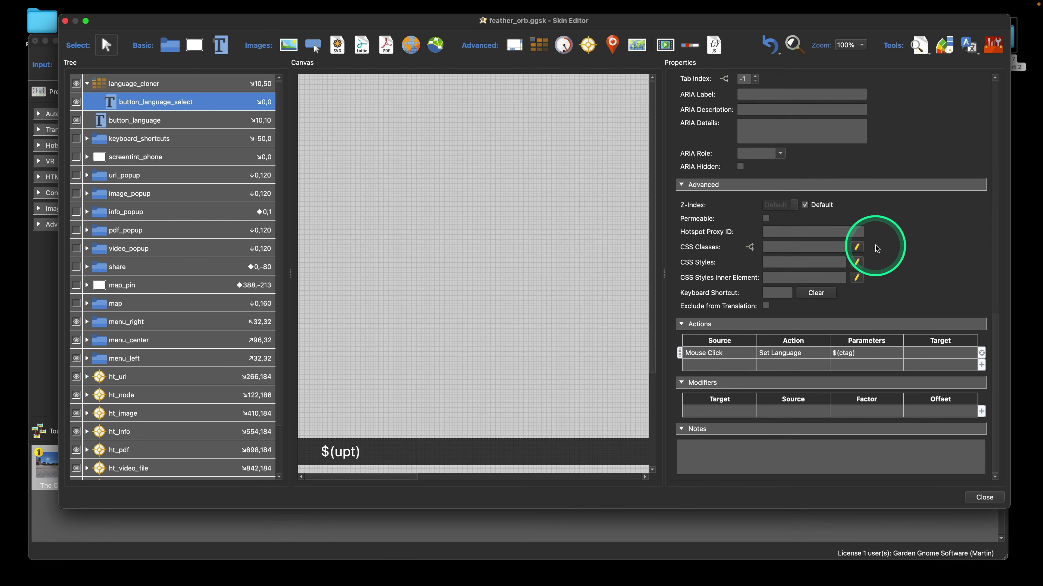
click(790, 356)
double_click(790, 358)
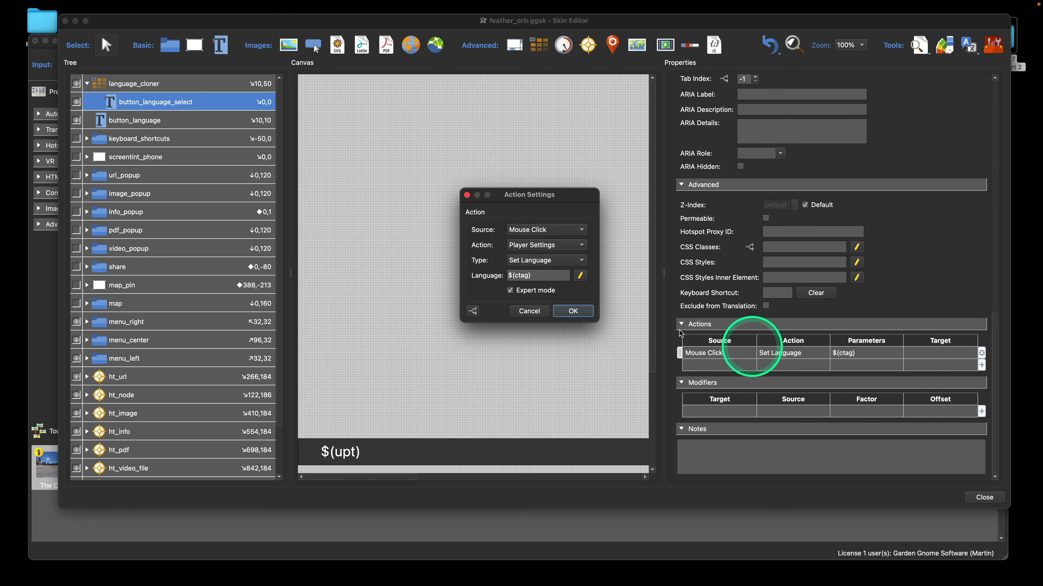
click(566, 312)
click(981, 498)
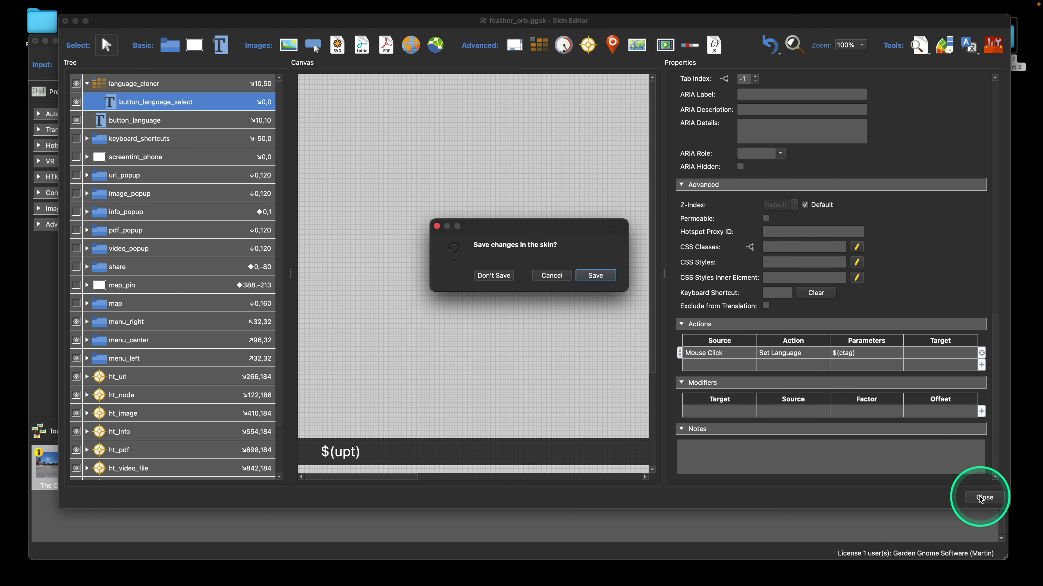
click(601, 281)
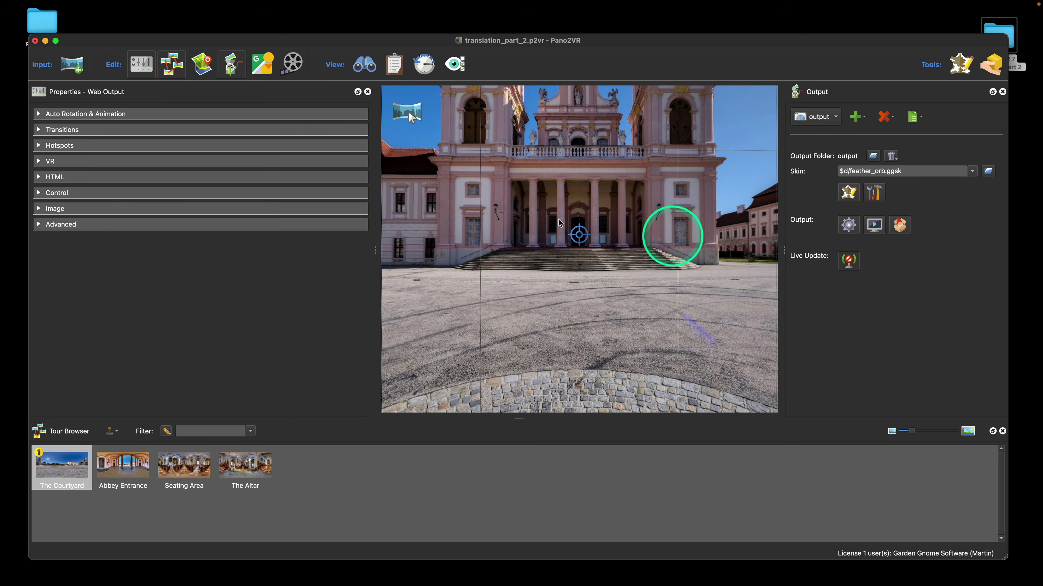
Review the project's translations table, regenerate the web output, overwriting the existing file, and view the tour in the browser
scroll(221, 267, down, 1)
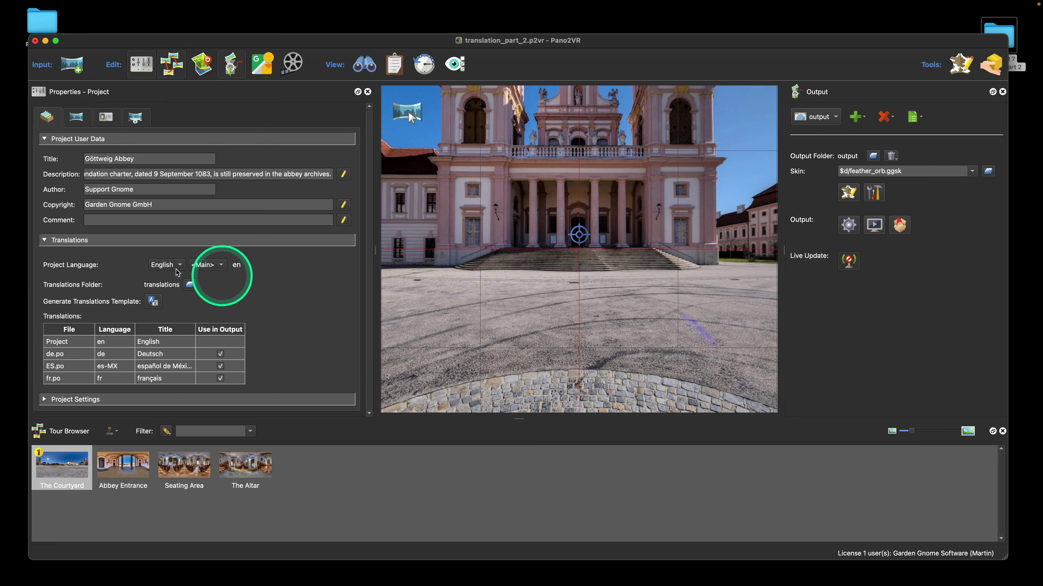
click(847, 225)
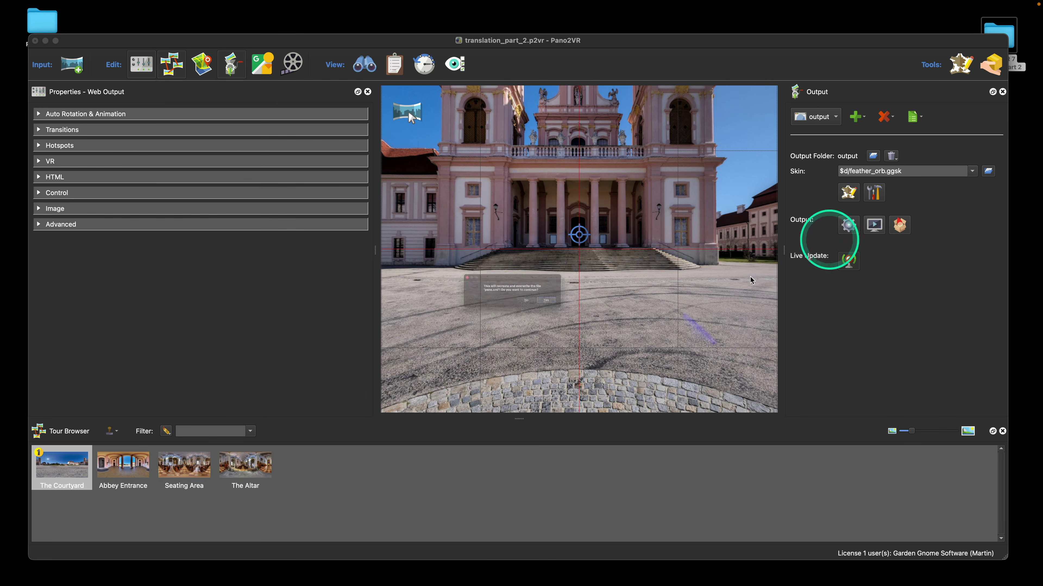
click(587, 312)
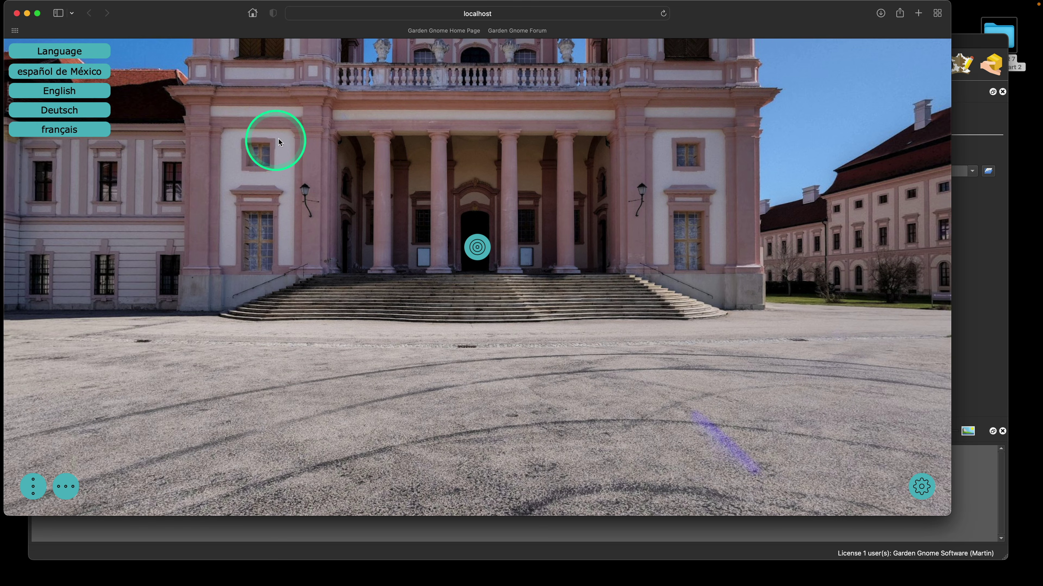
Test the français button in the browser tour by comparing the panorama's context menu before and after switching
right_click(279, 138)
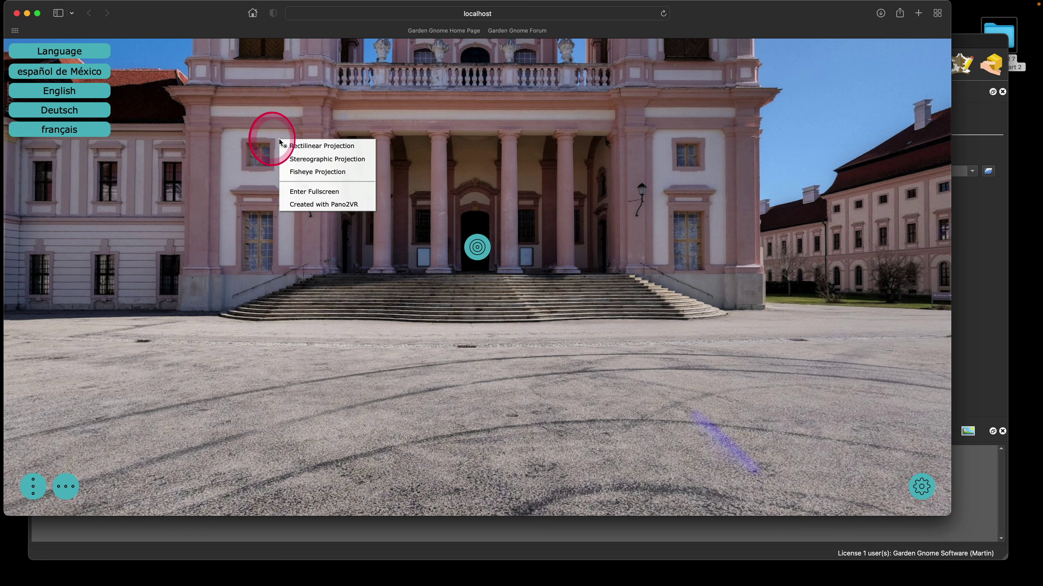
click(239, 171)
click(78, 129)
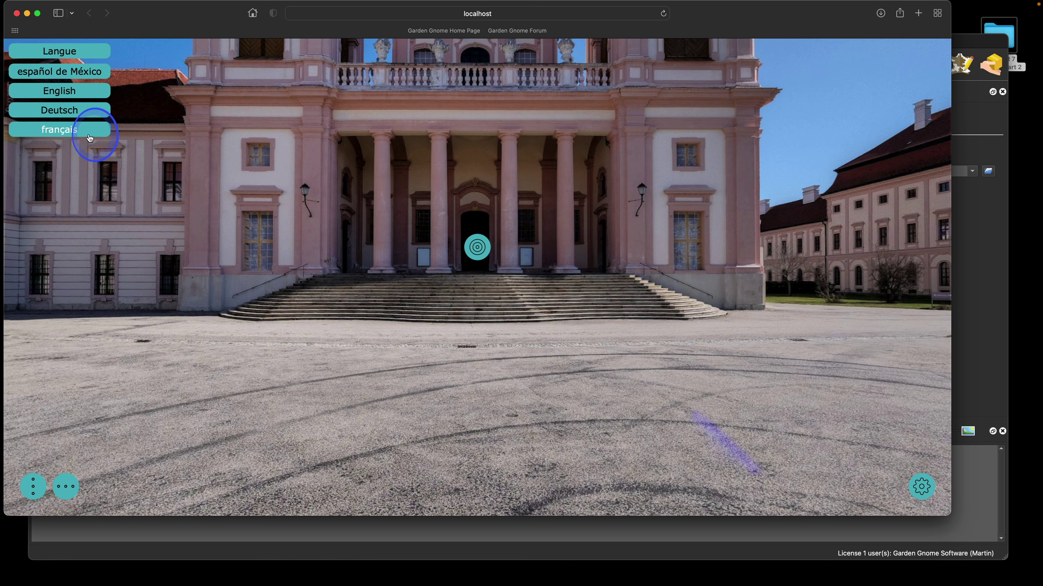
right_click(332, 145)
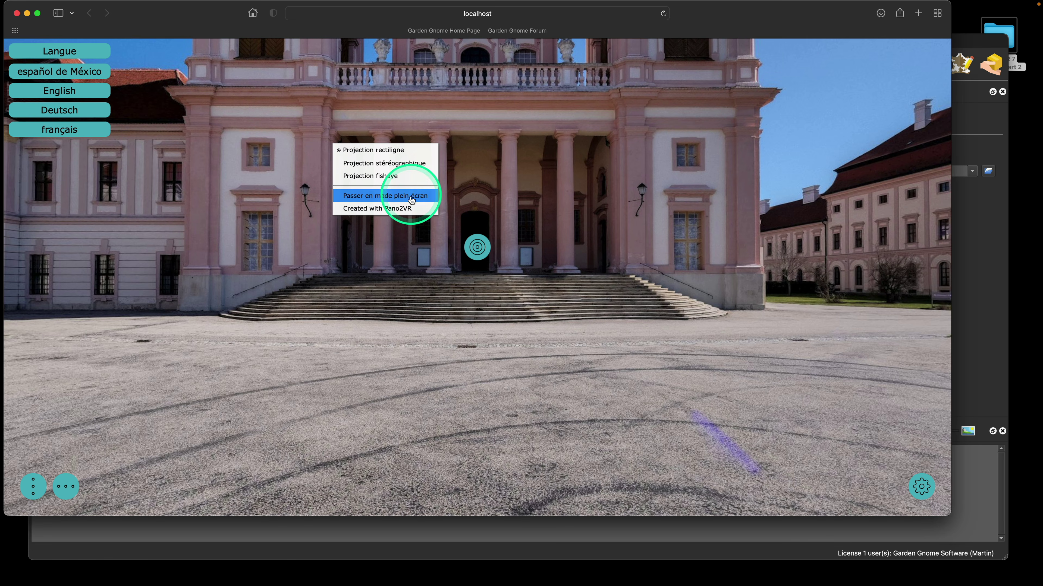
Test the Deutsch and español de México buttons, checking the panorama's context menu in each language
click(82, 110)
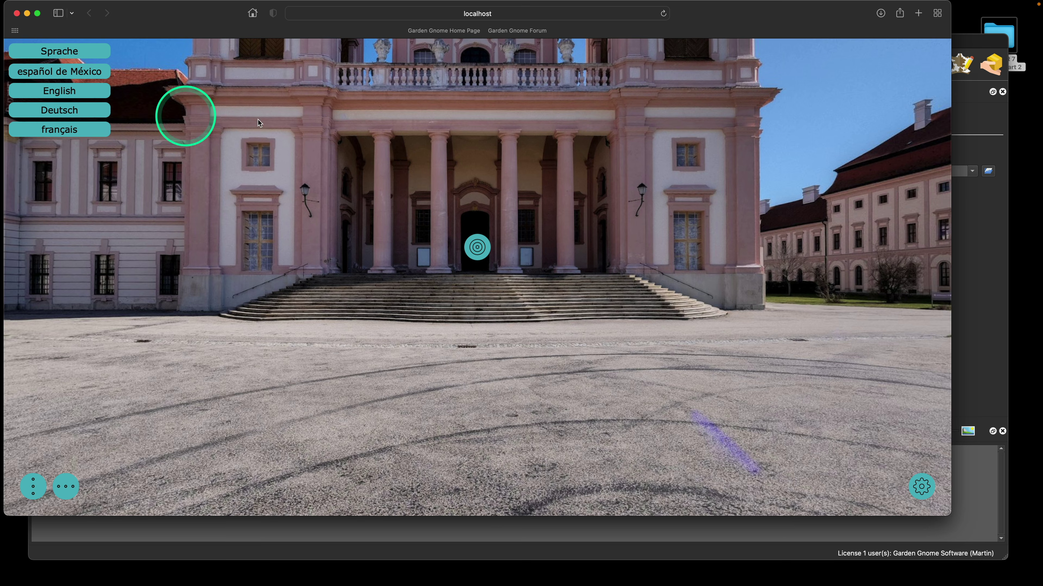
right_click(317, 120)
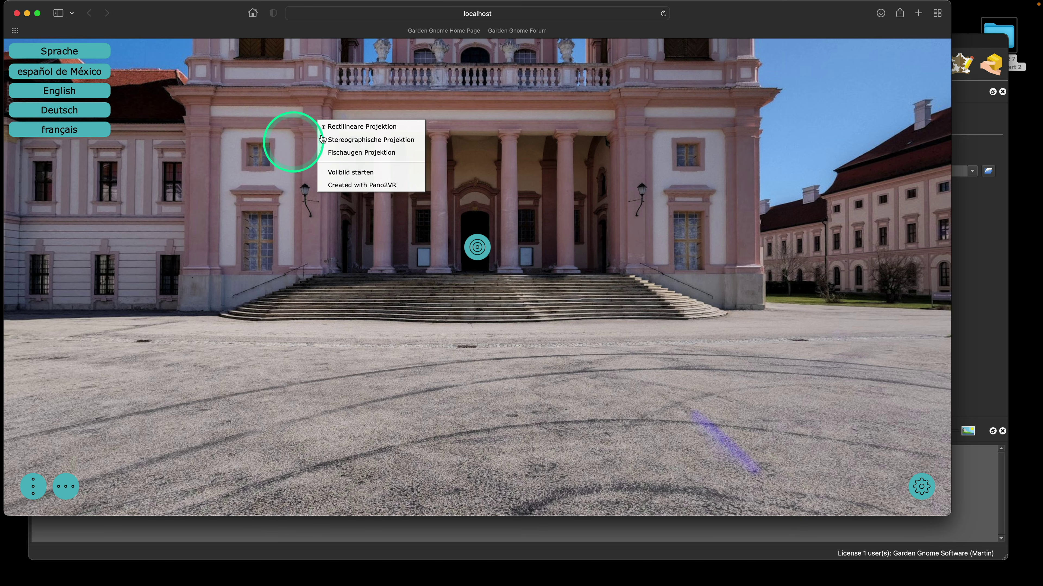
click(276, 127)
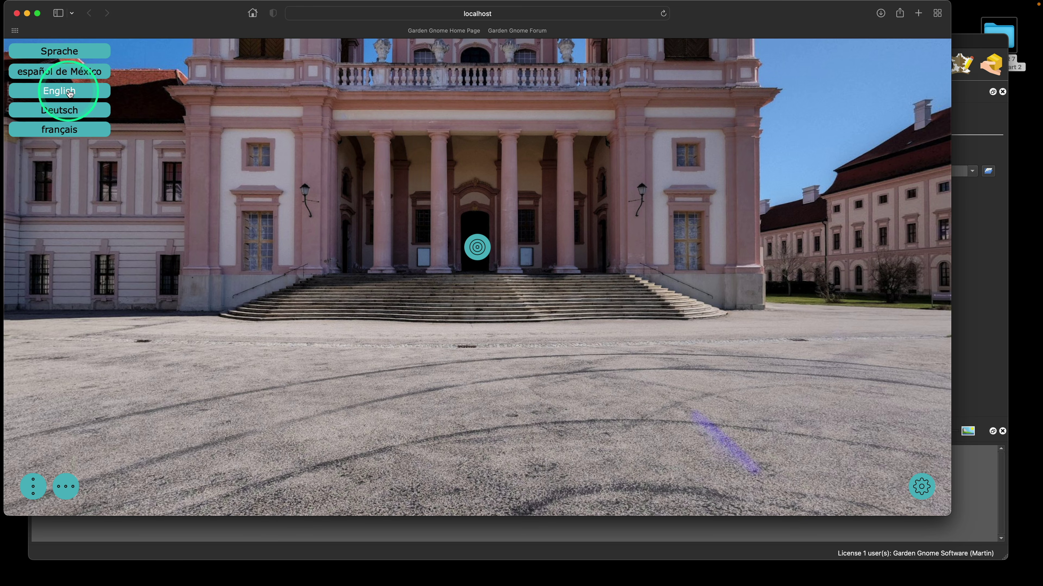
right_click(327, 145)
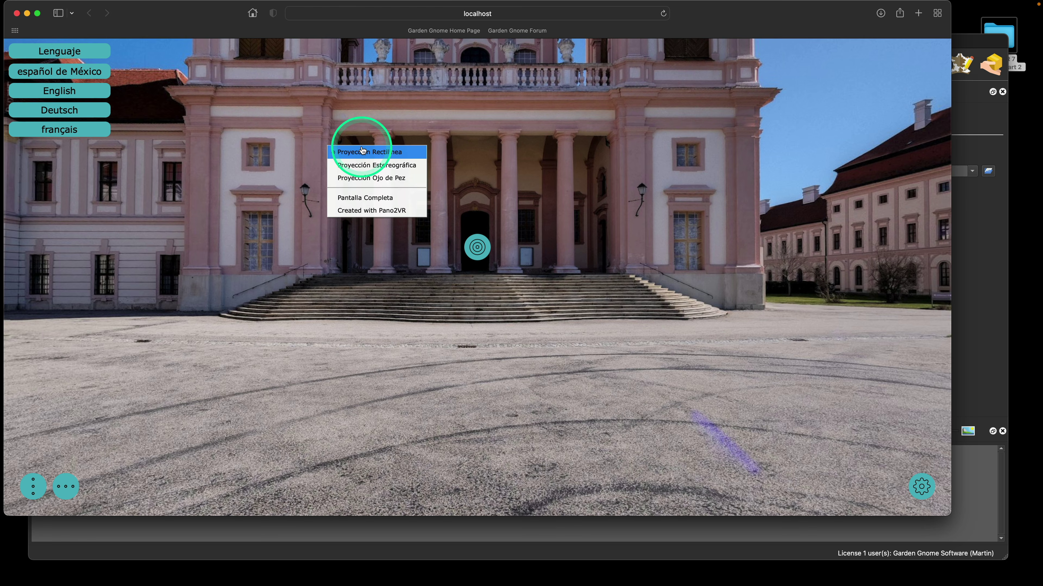
click(81, 111)
click(80, 71)
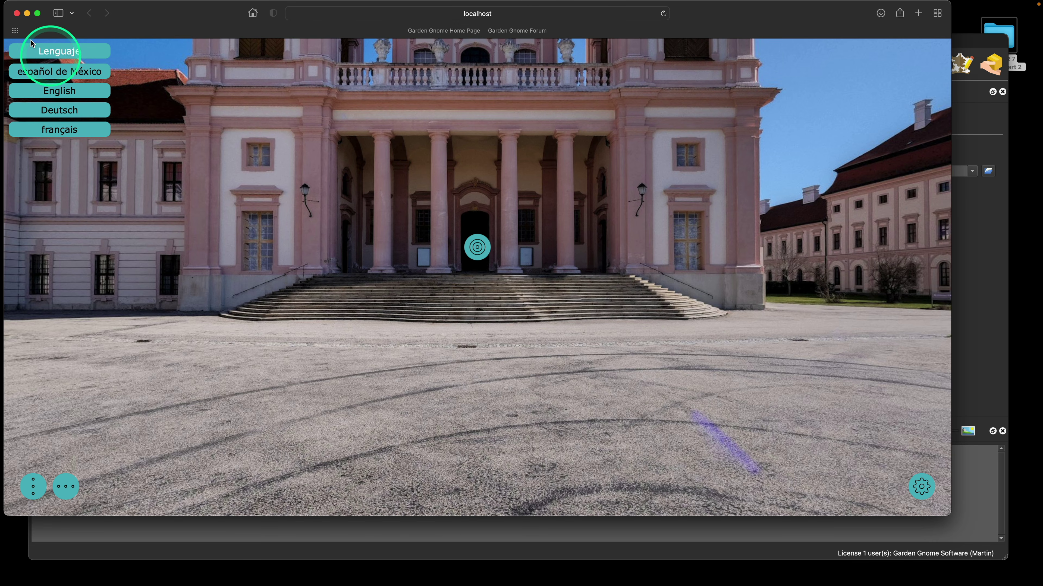
click(156, 73)
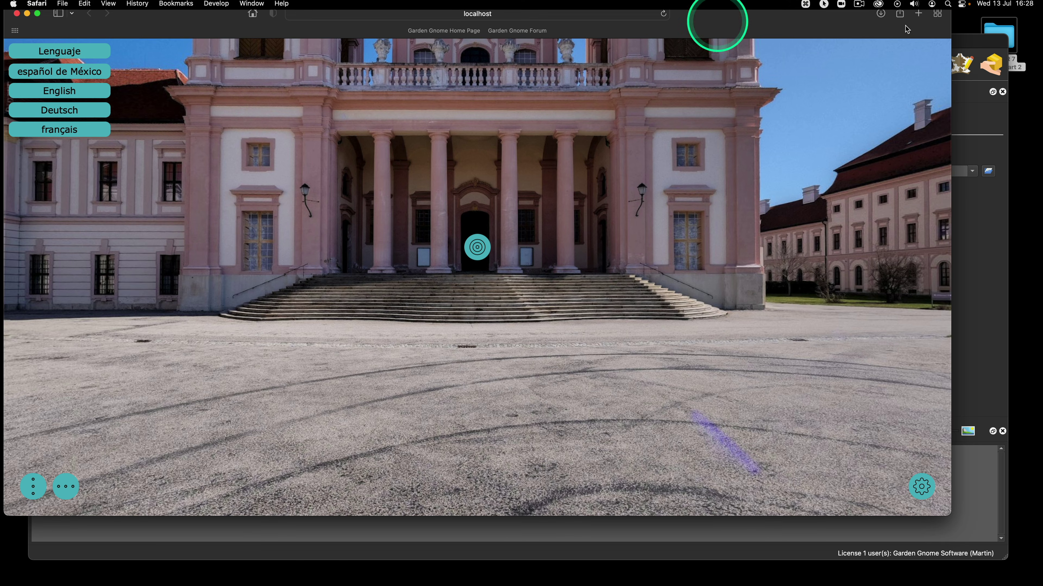
Return to Pano2VR, reopen the feather_orb.ggsk skin for editing, and move button_language above language_cloner in the tree
click(964, 45)
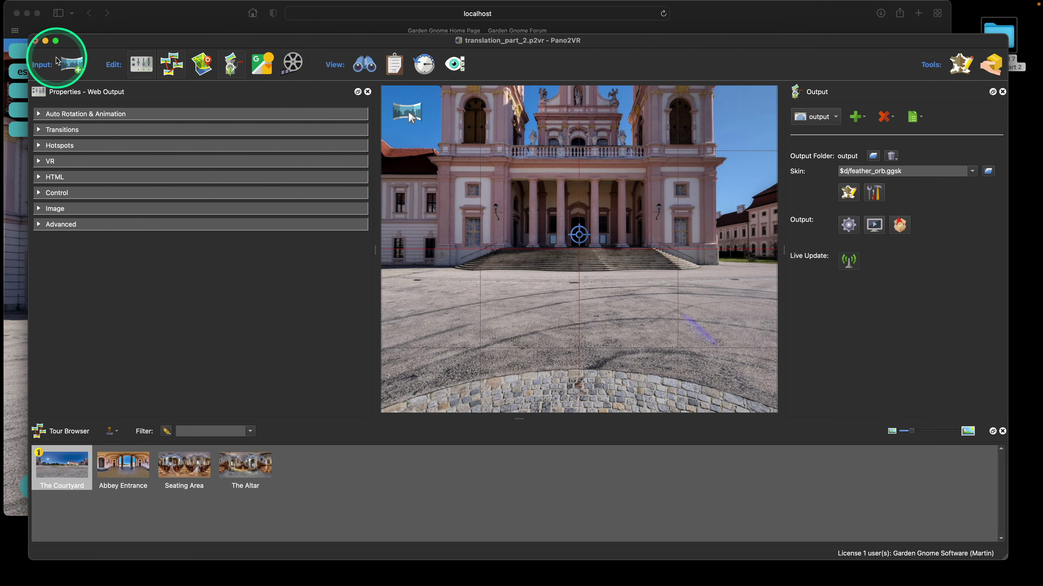
click(144, 26)
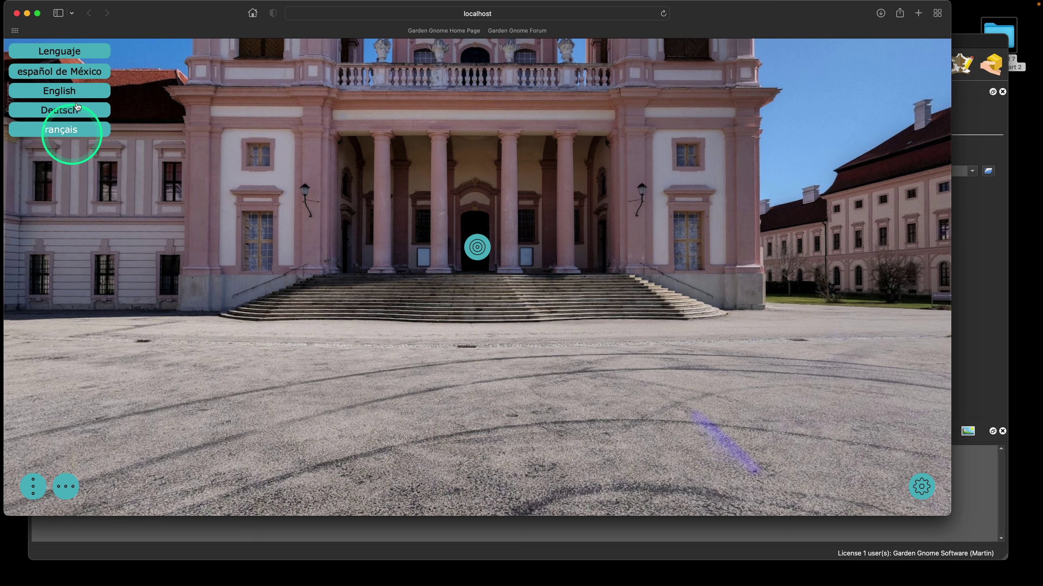
click(979, 47)
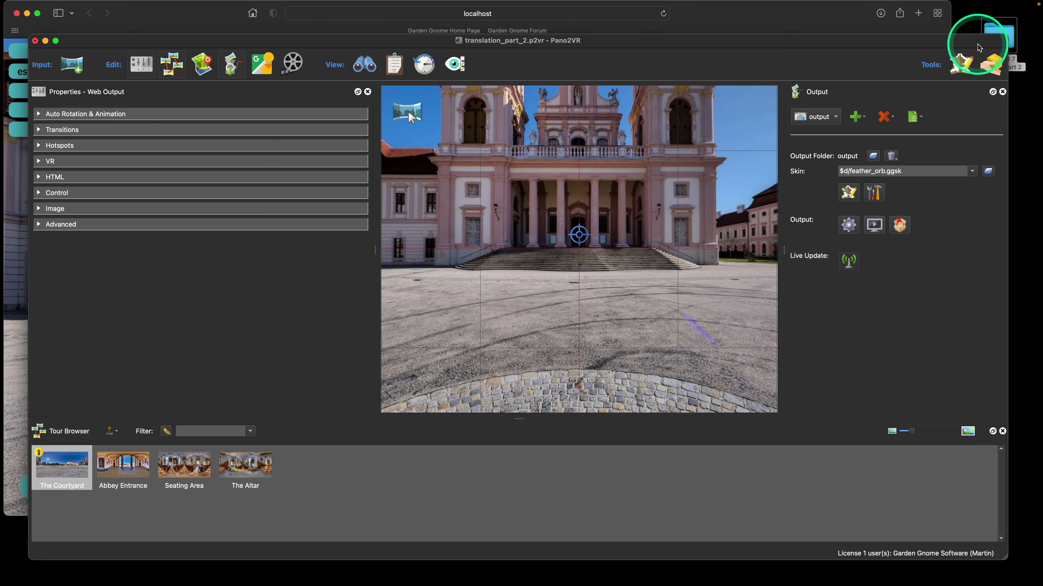
click(848, 192)
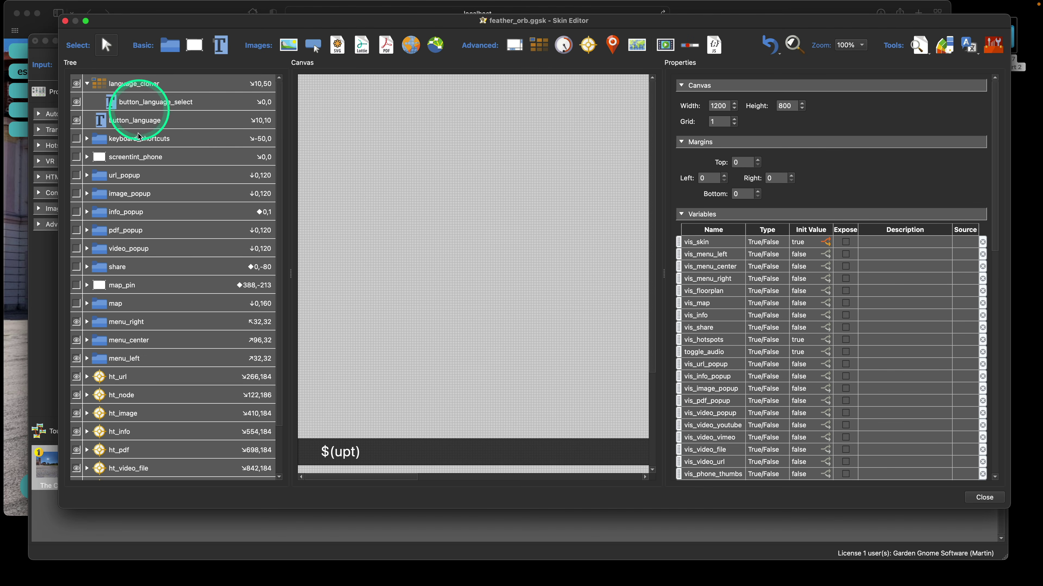
click(136, 121)
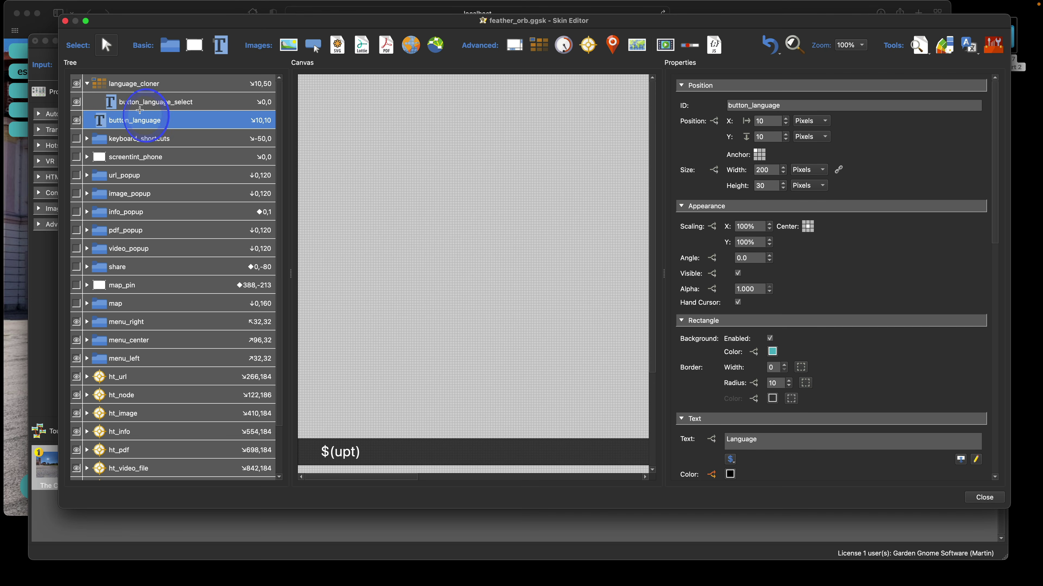
drag(151, 78, 151, 76)
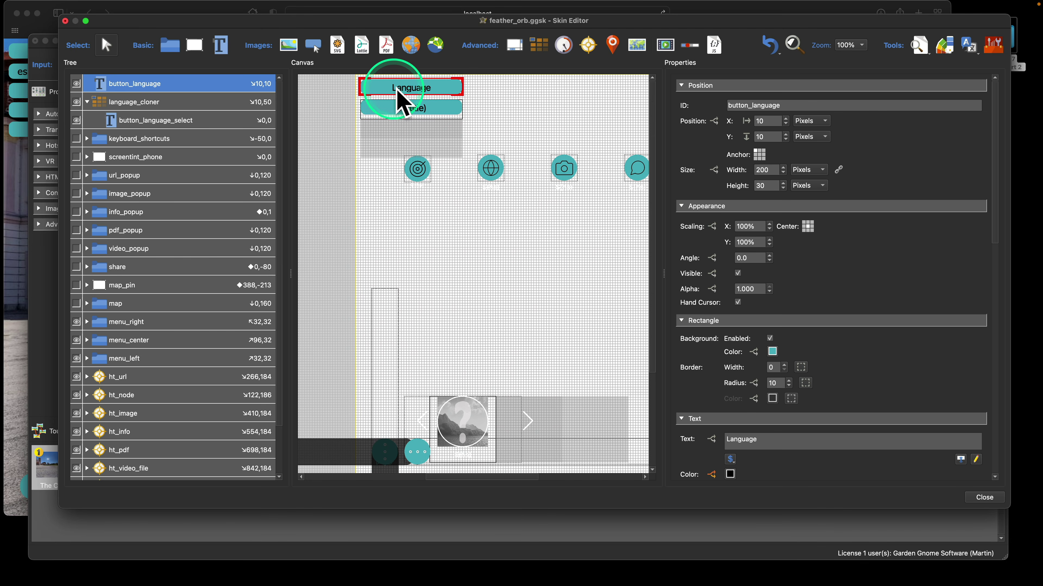
Review the language_cloner properties and start a new Mouse Click action of kind Visibility on button_language
click(139, 101)
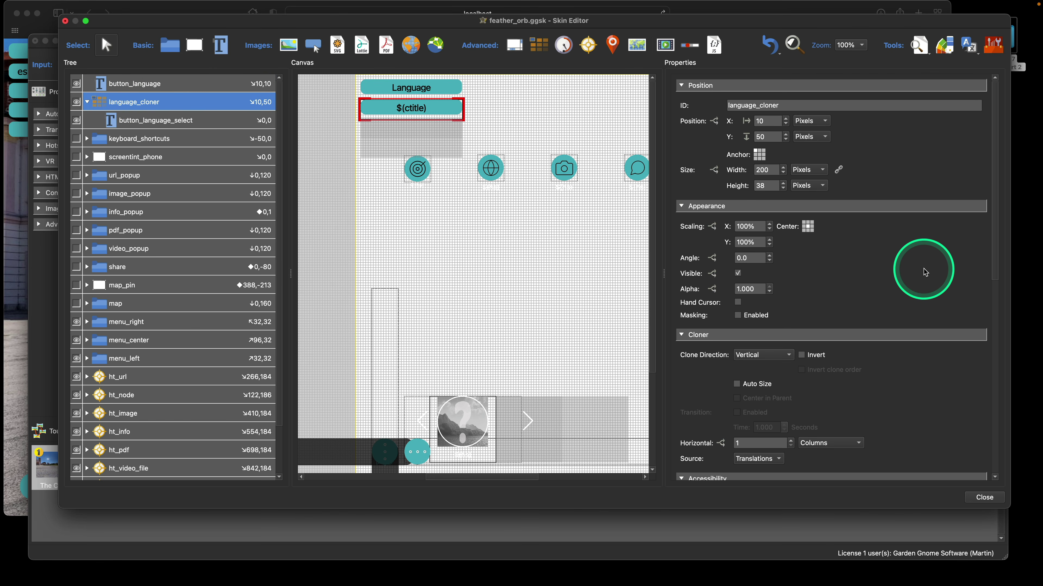
scroll(924, 272, down, 5)
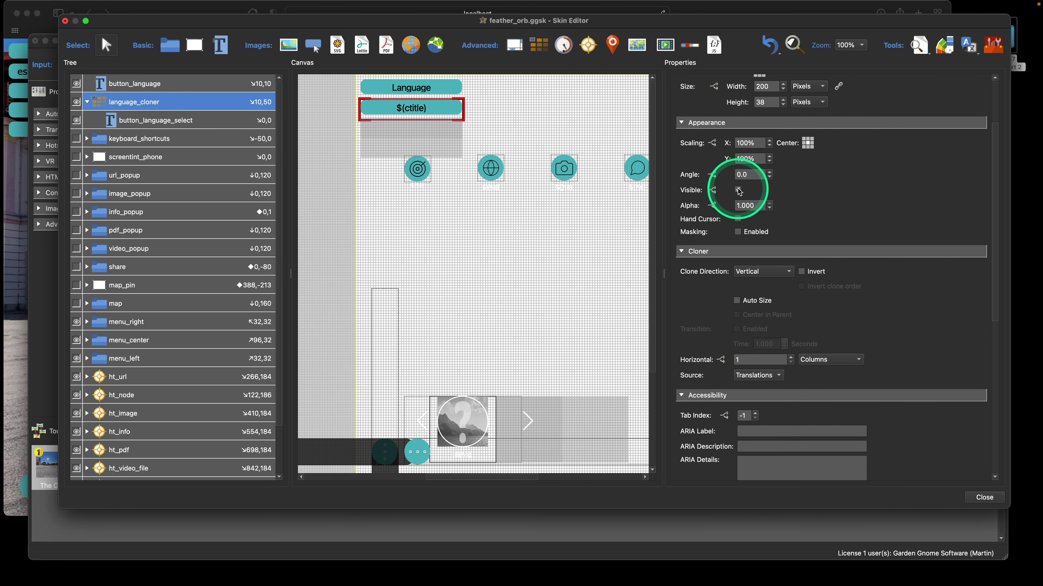
click(157, 85)
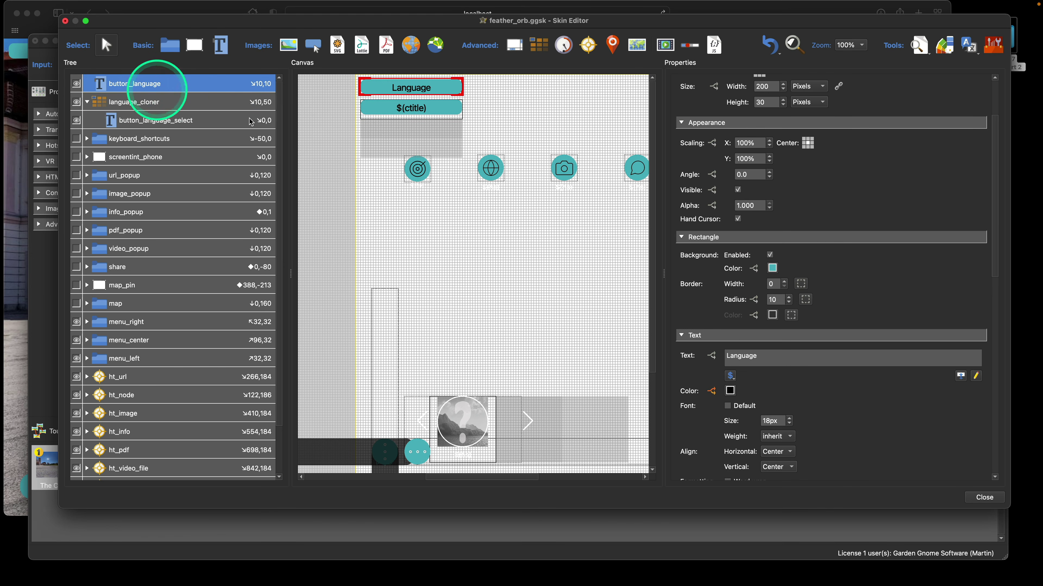
scroll(887, 262, down, 15)
double_click(714, 368)
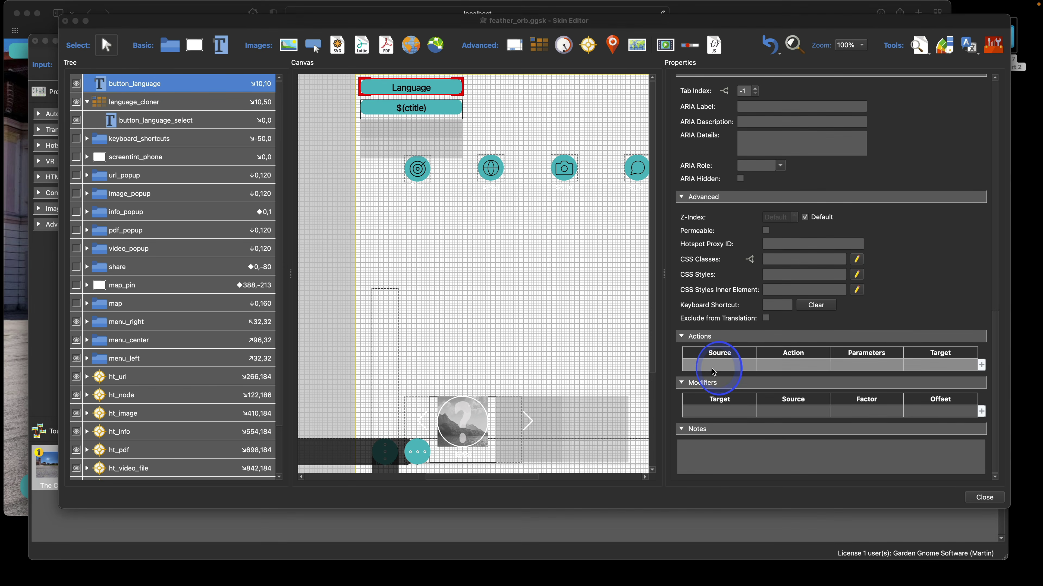
click(516, 257)
click(533, 268)
click(533, 267)
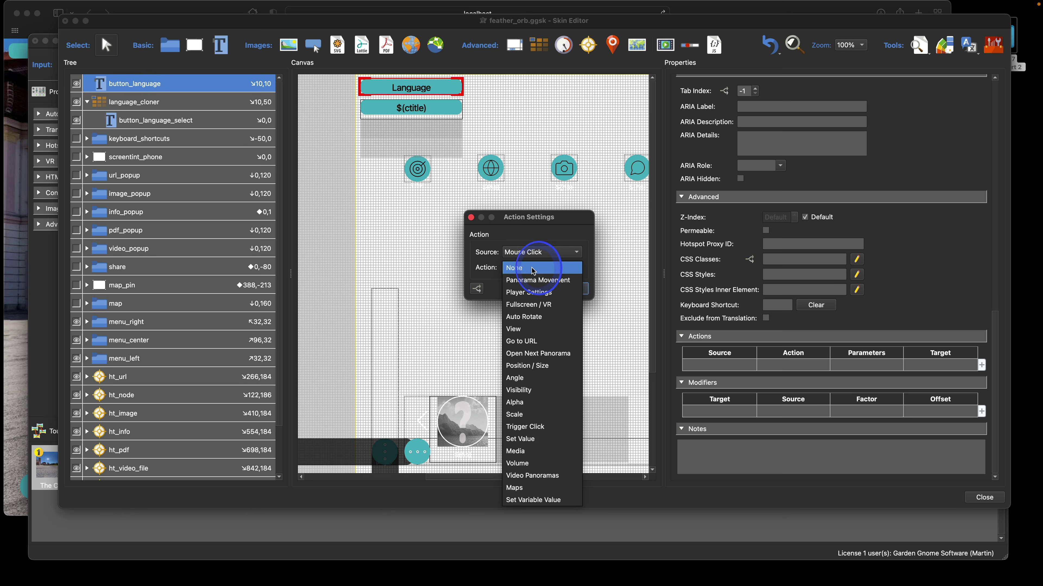
click(538, 379)
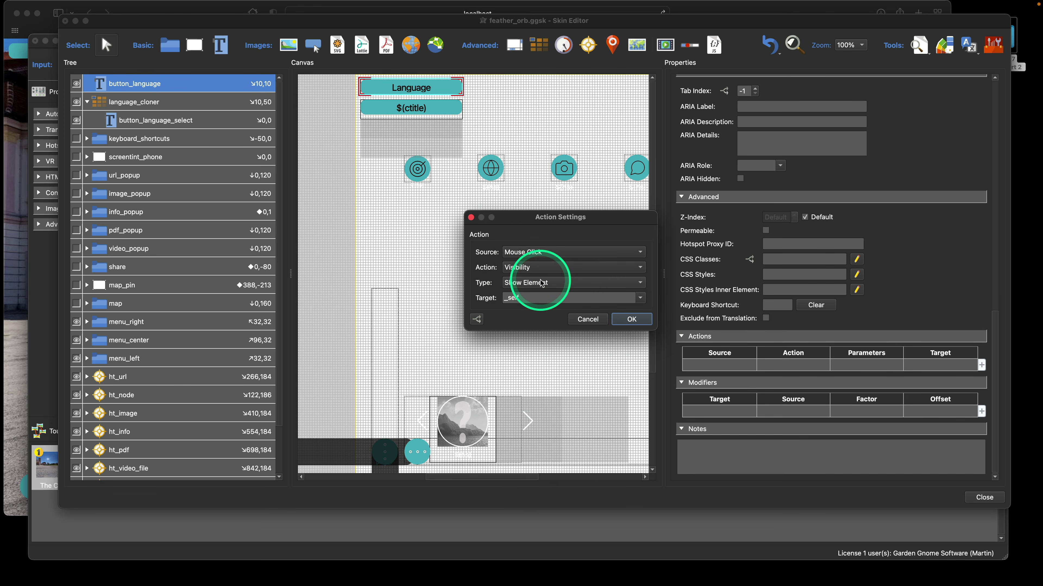
Set the new action's type to Toggle Element Visibility with language_cloner as its target, and confirm it
click(542, 283)
click(558, 303)
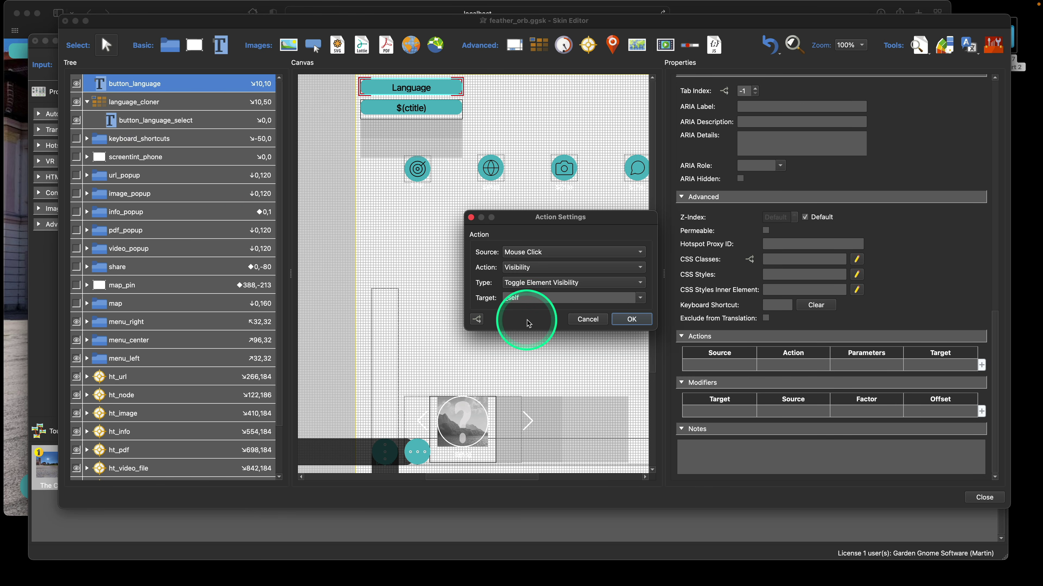
click(639, 298)
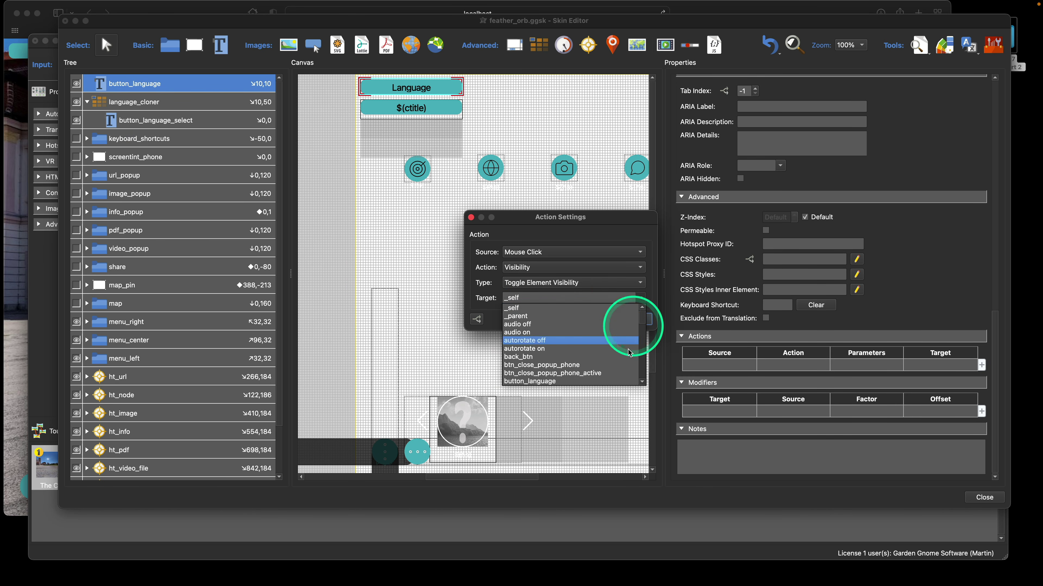
click(541, 299)
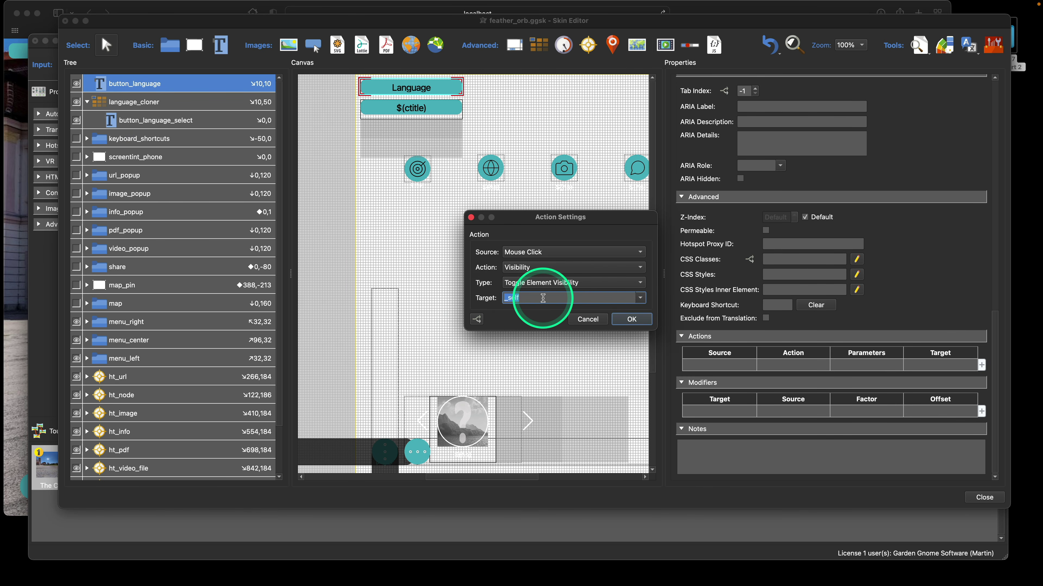
text(language_cloner)
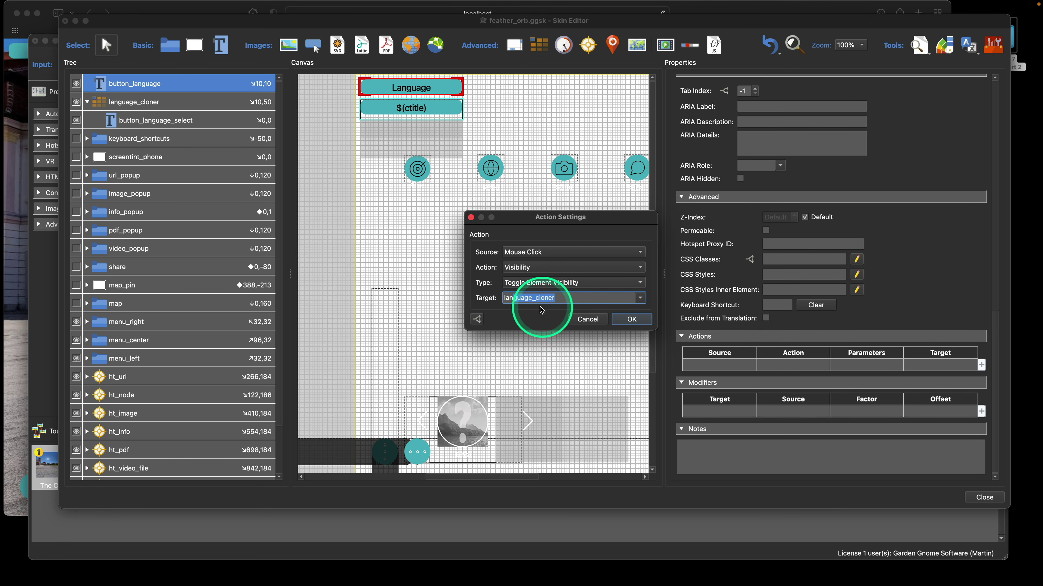
click(632, 319)
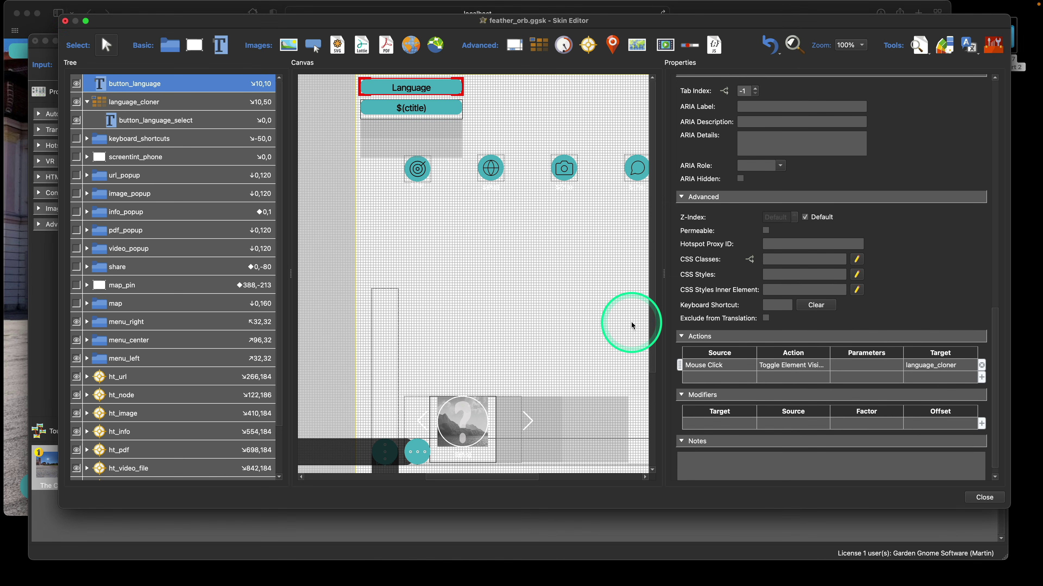
Copy the Toggle Element Visibility action from button_language to button_language_select
click(718, 370)
key(super+c)
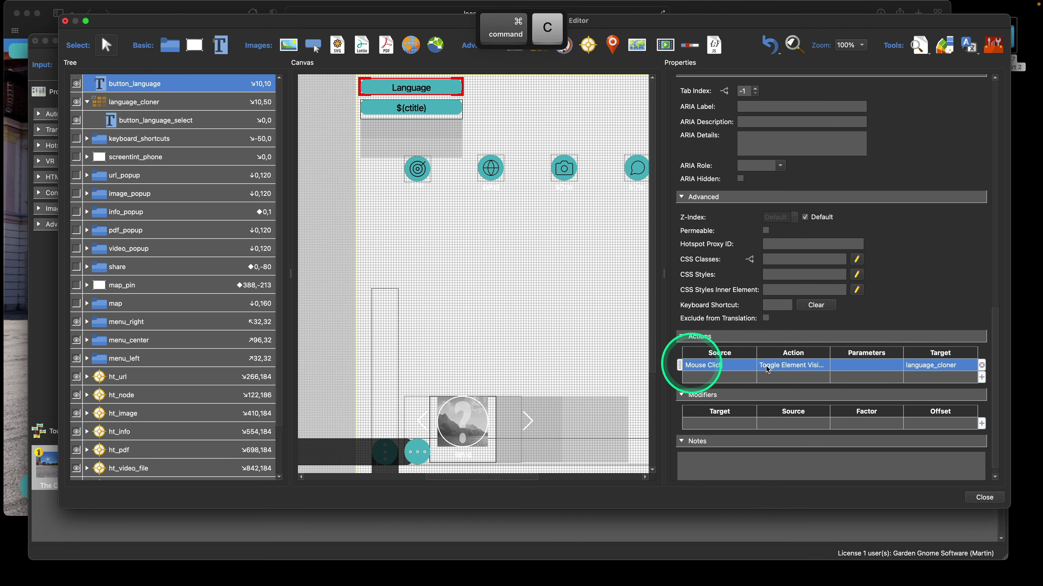
click(151, 121)
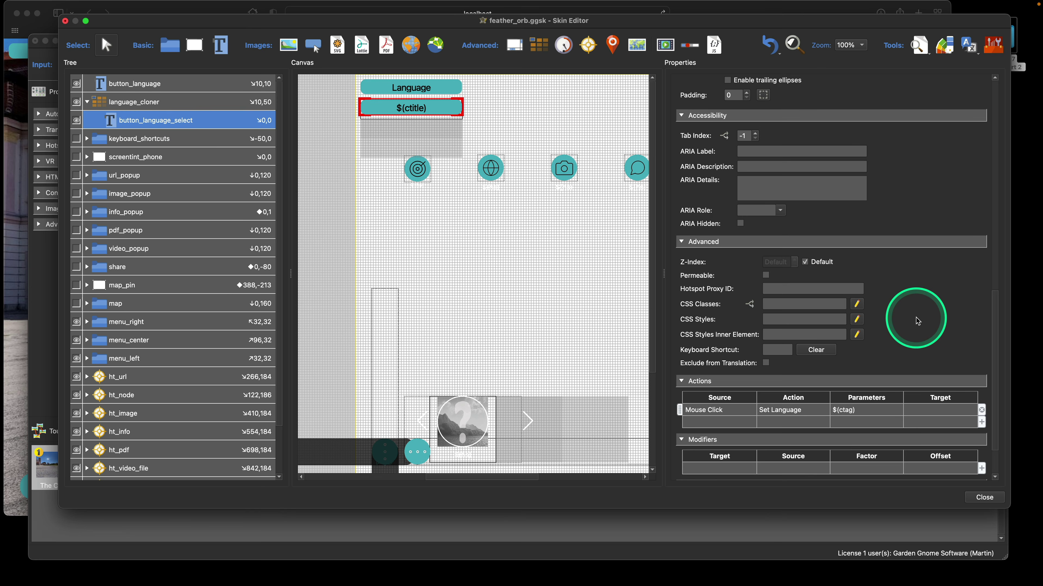
scroll(917, 321, down, 3)
click(723, 367)
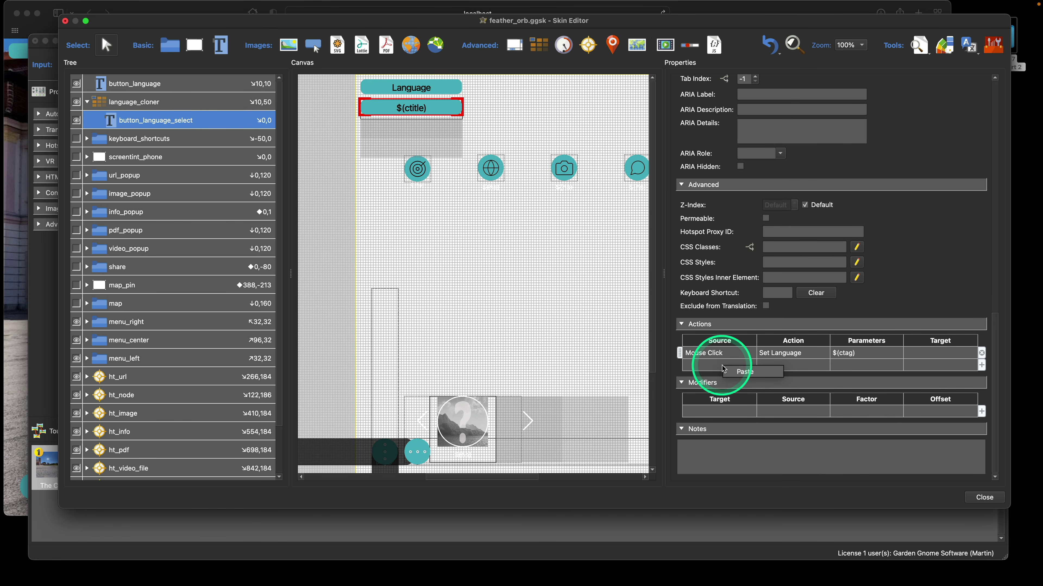
key(super+v)
Change the copied action on button_language_select to the Hide Element type, keeping language_cloner as target
double_click(734, 372)
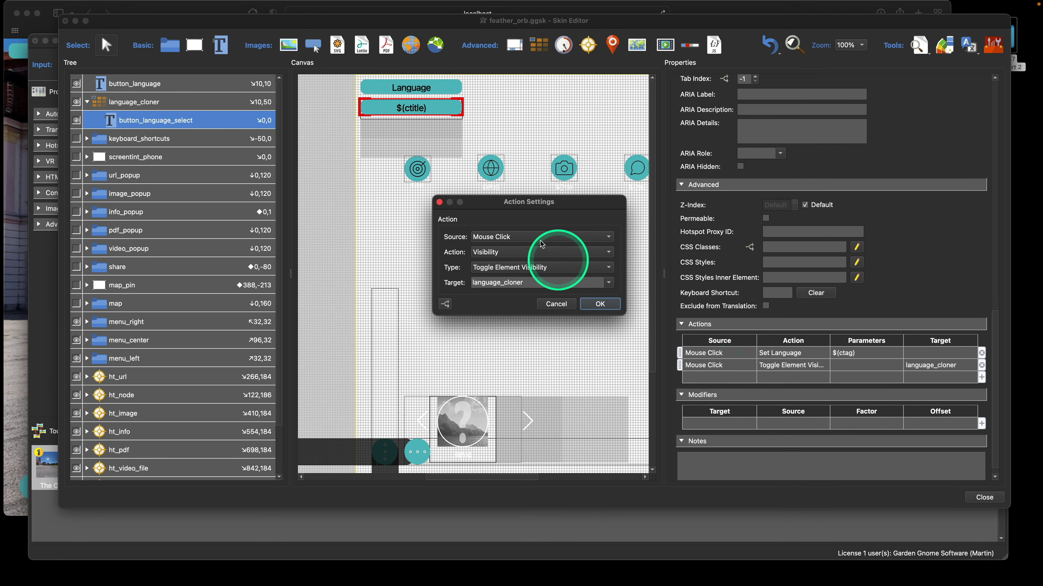
click(518, 270)
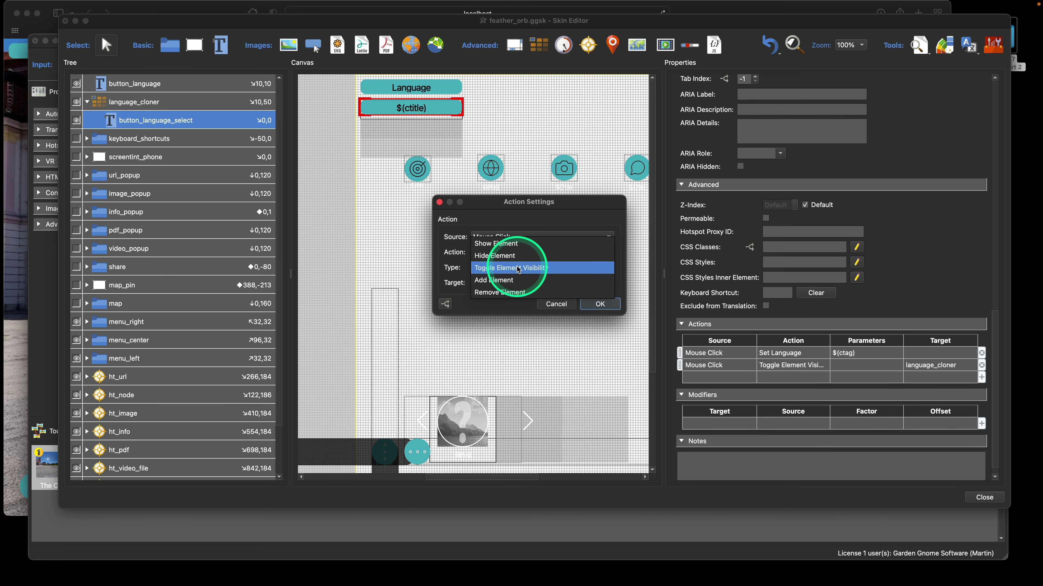
click(511, 243)
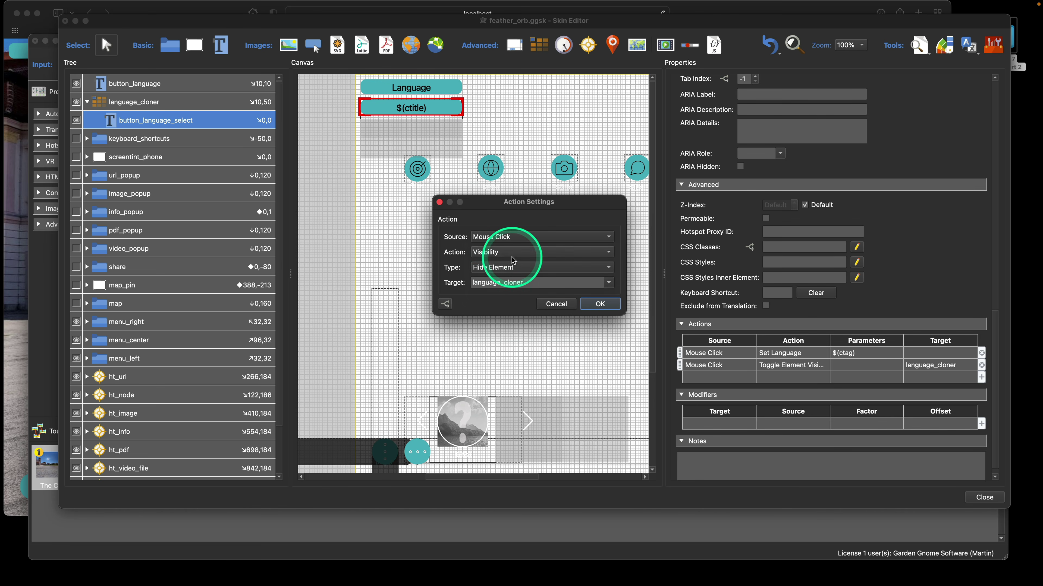
click(600, 304)
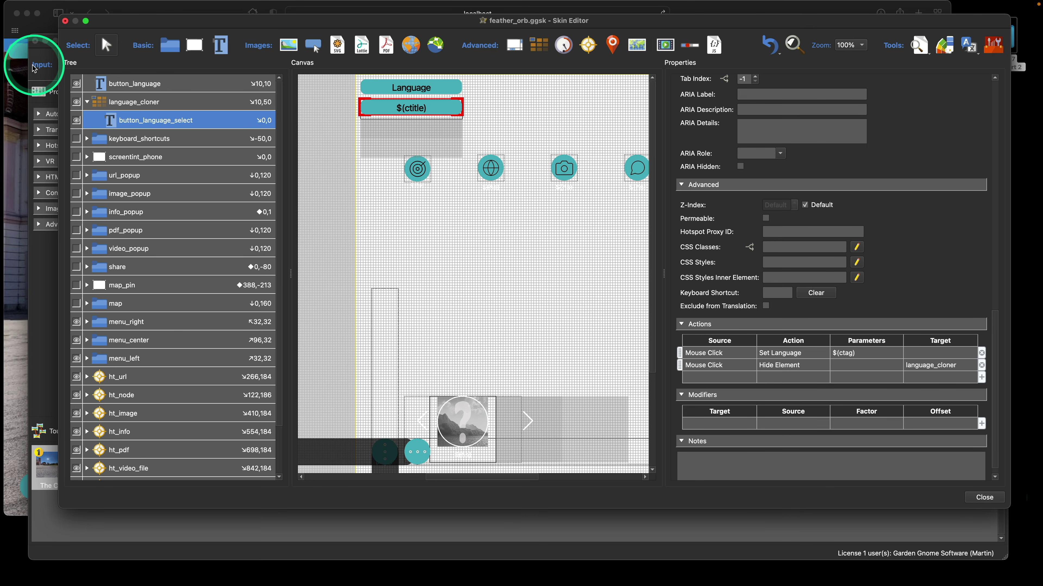
Switch to the browser tour and try its Language and English buttons
click(21, 82)
click(74, 54)
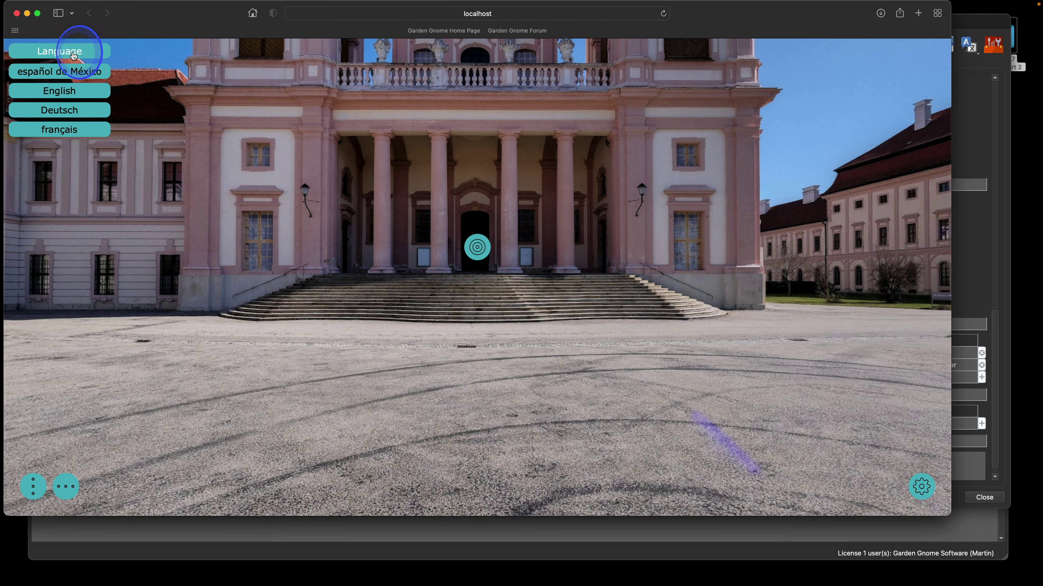
click(71, 92)
click(76, 51)
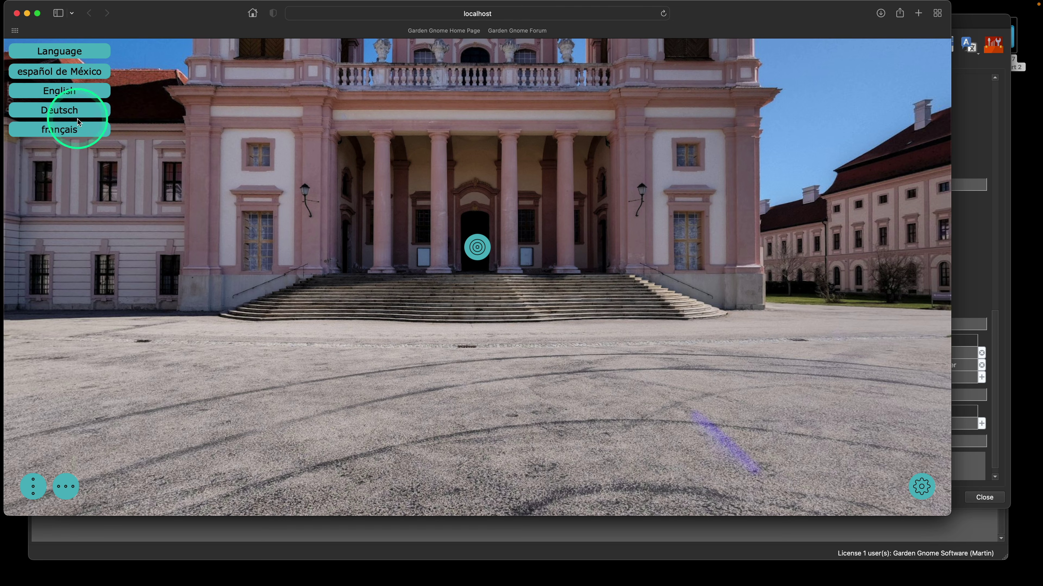
Test the tour's language list by switching to français and español de México, reopening the list after each choice
click(103, 130)
click(84, 53)
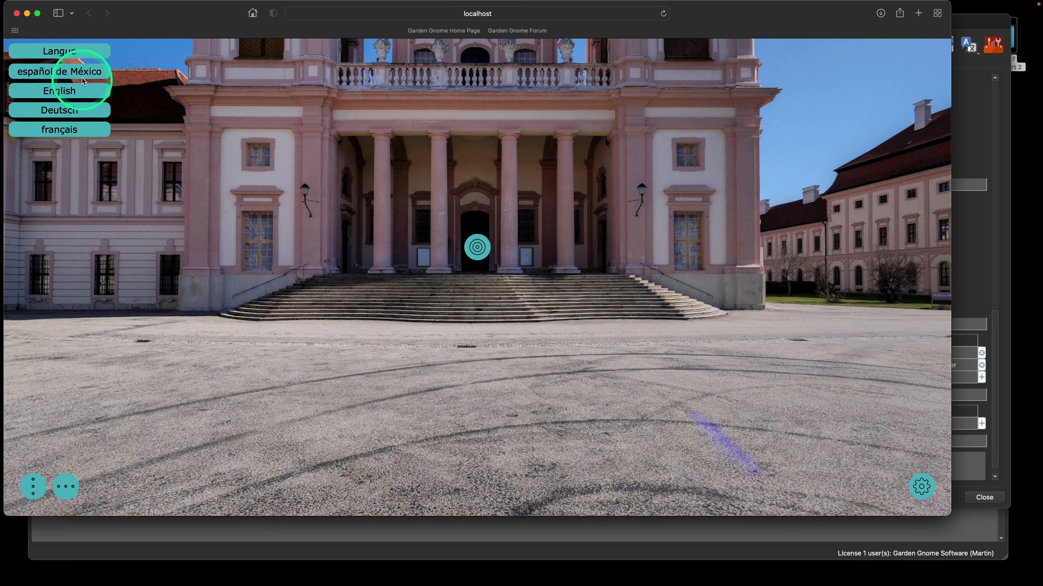
click(83, 78)
click(81, 54)
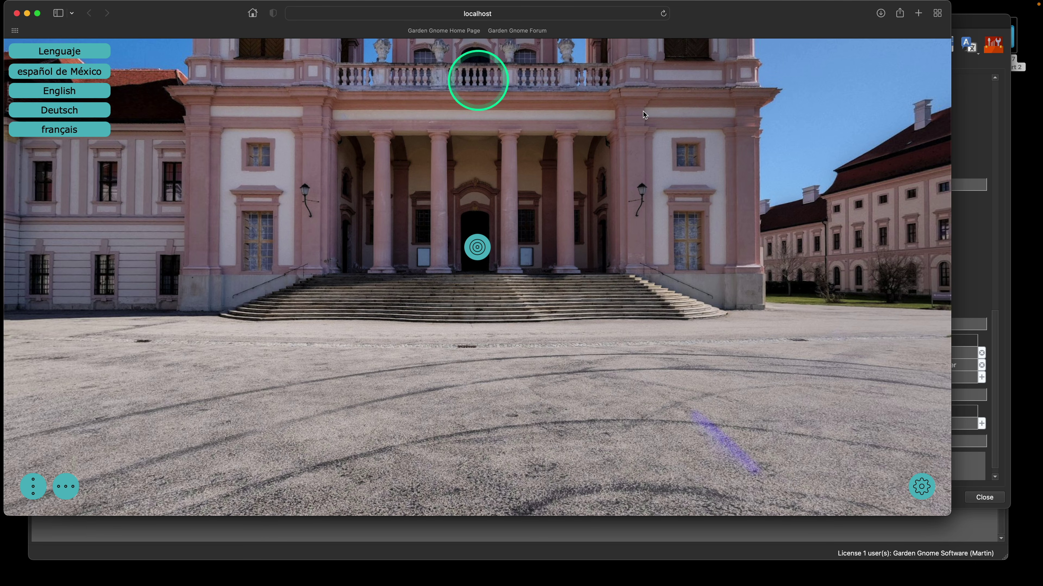
Back in the Skin Editor, set the Mouse Over text color in button_language_select's text color logic block to grey #bfbfbf
click(964, 123)
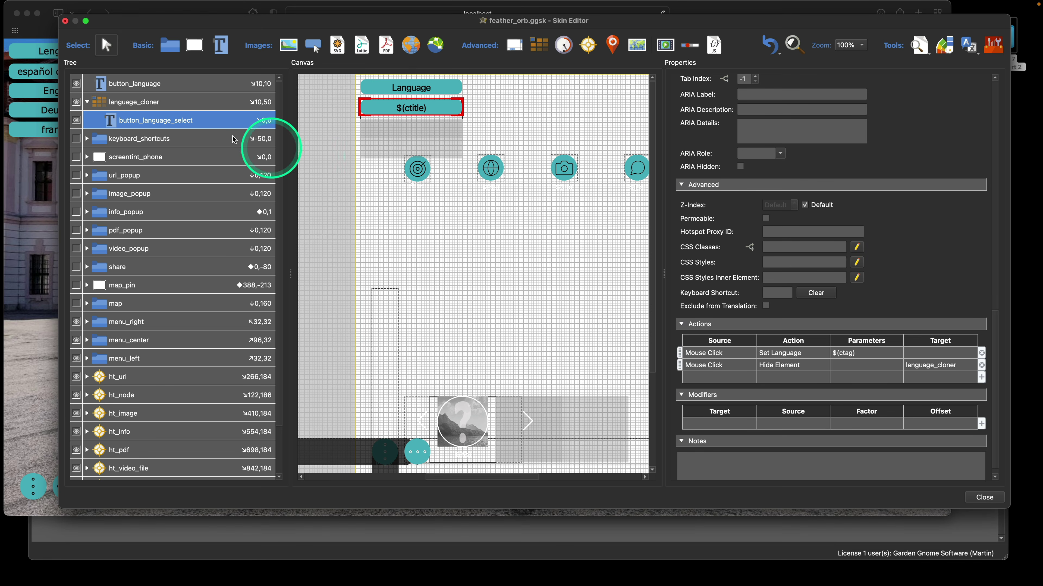
click(191, 121)
scroll(898, 275, up, 10)
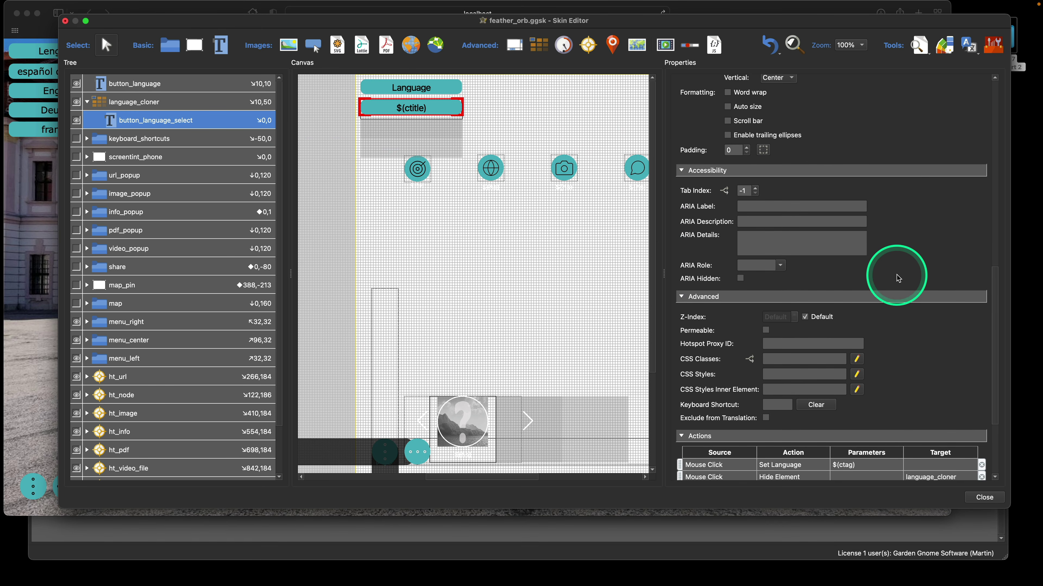
scroll(898, 278, down, 5)
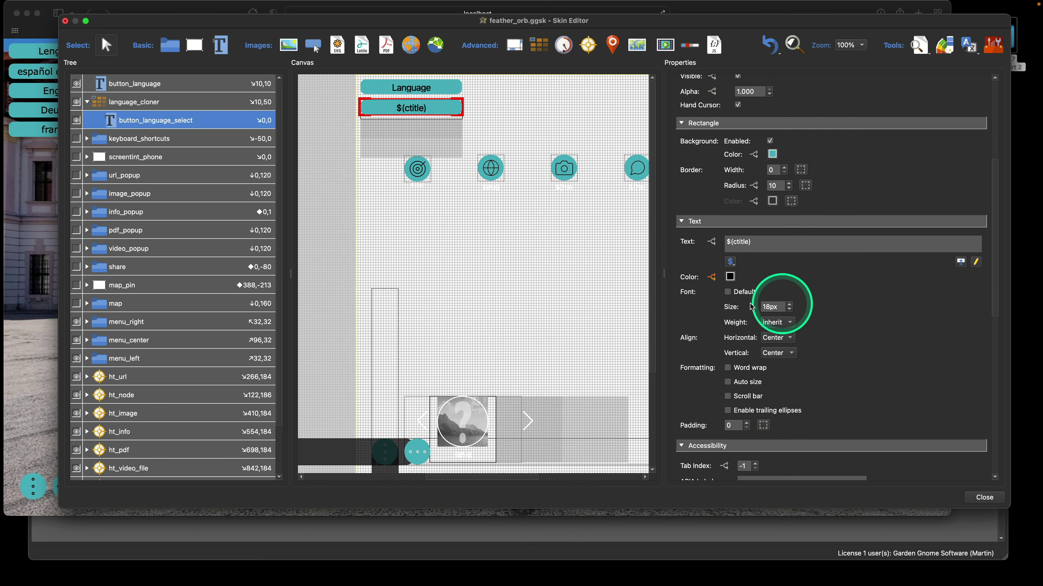
click(712, 277)
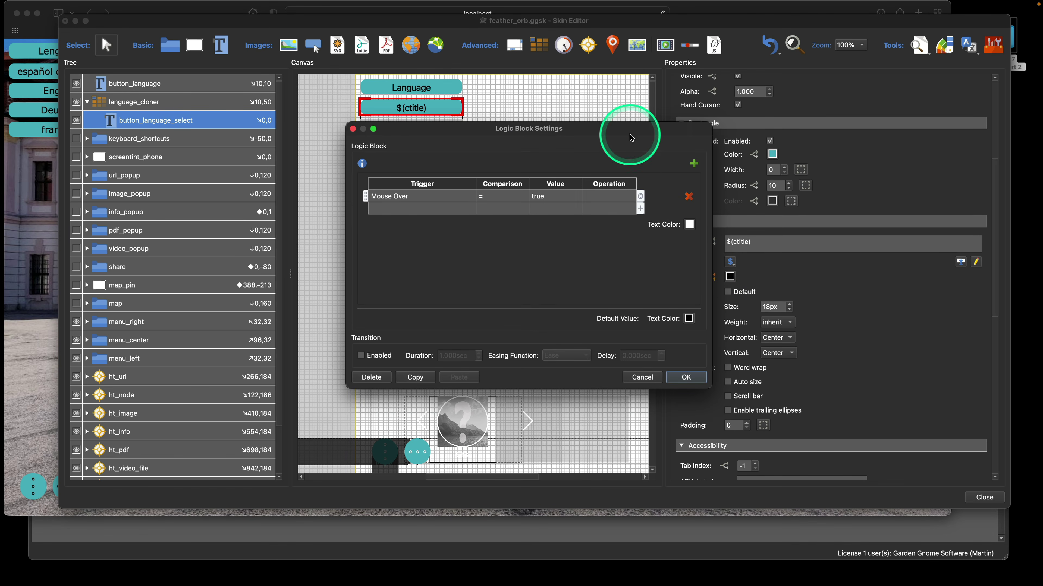
drag(633, 131, 604, 128)
click(570, 196)
click(470, 232)
click(346, 195)
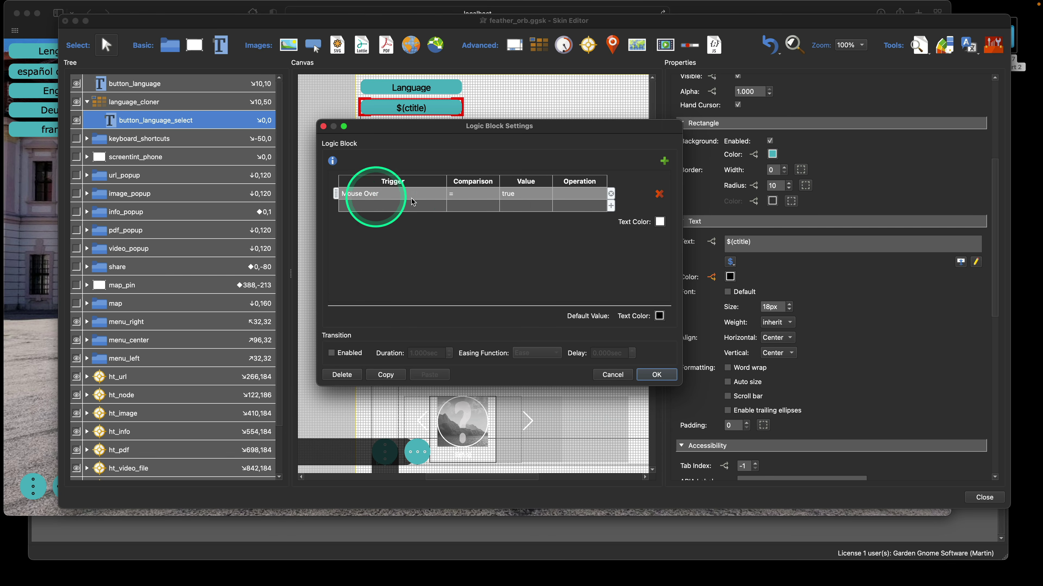
click(659, 222)
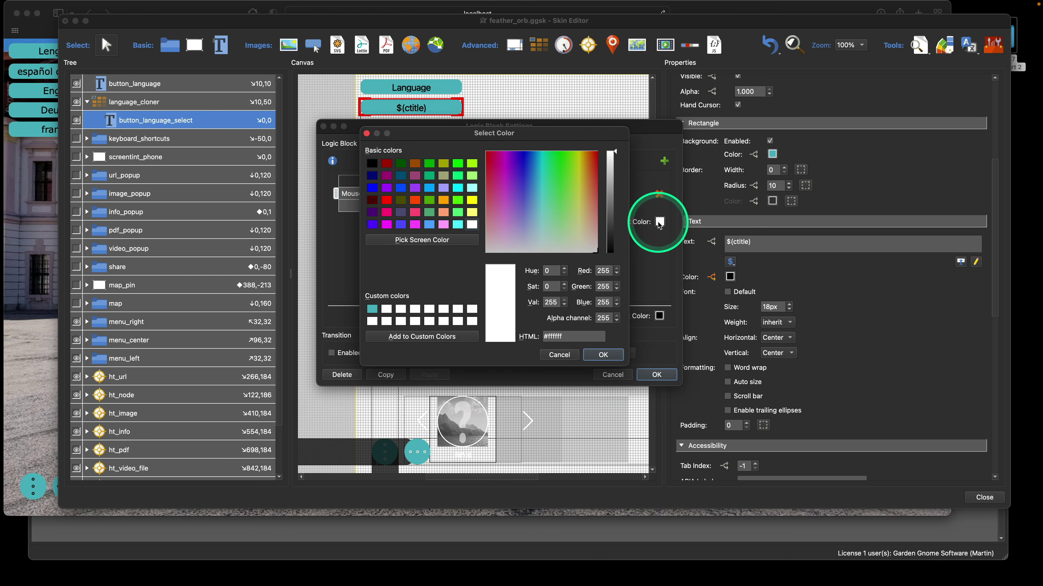
drag(617, 155, 617, 173)
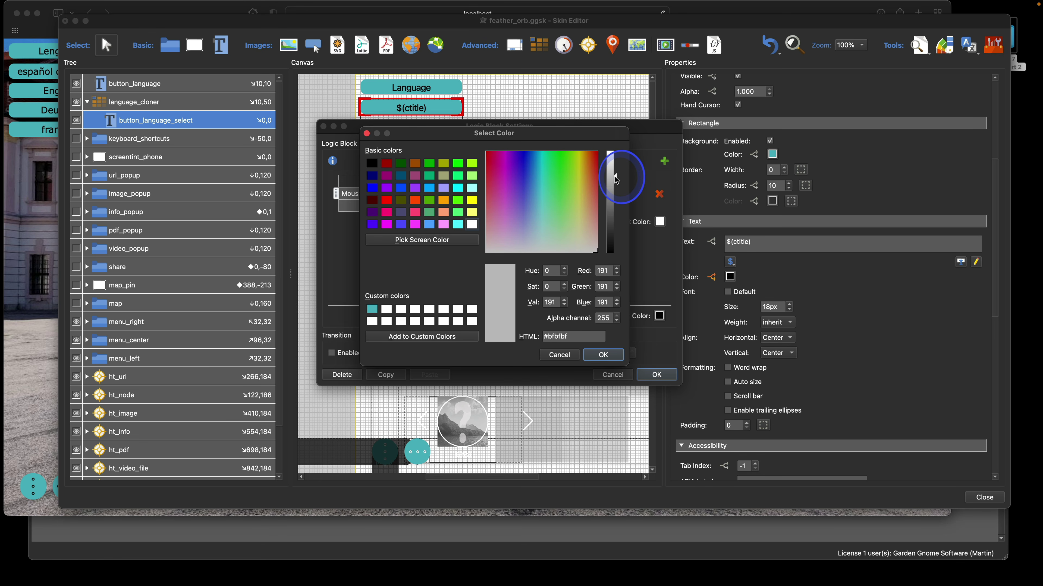
click(612, 355)
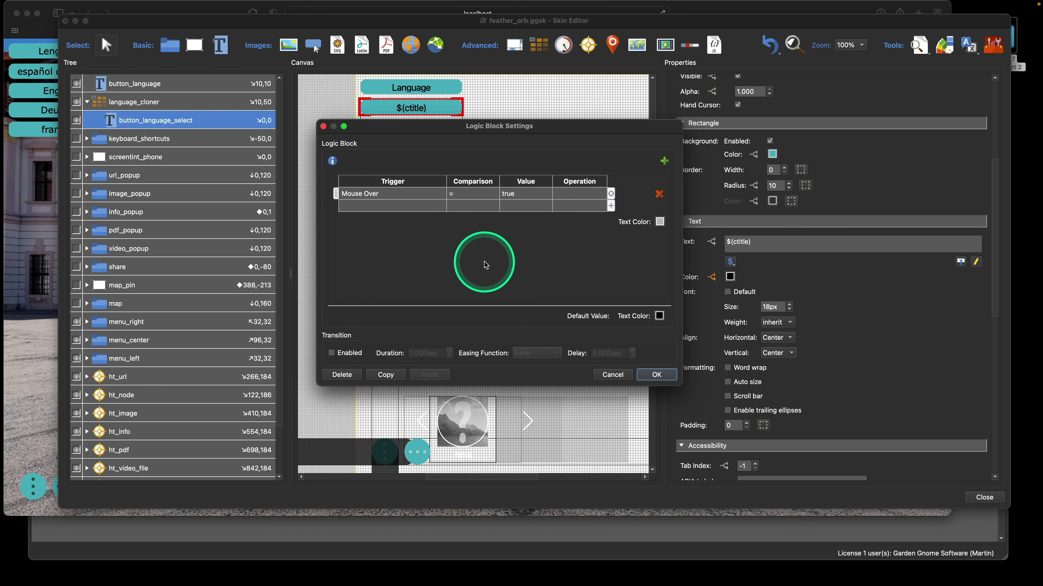
Add a second condition to the text color logic block with the trigger Language = $(ctag)
click(665, 161)
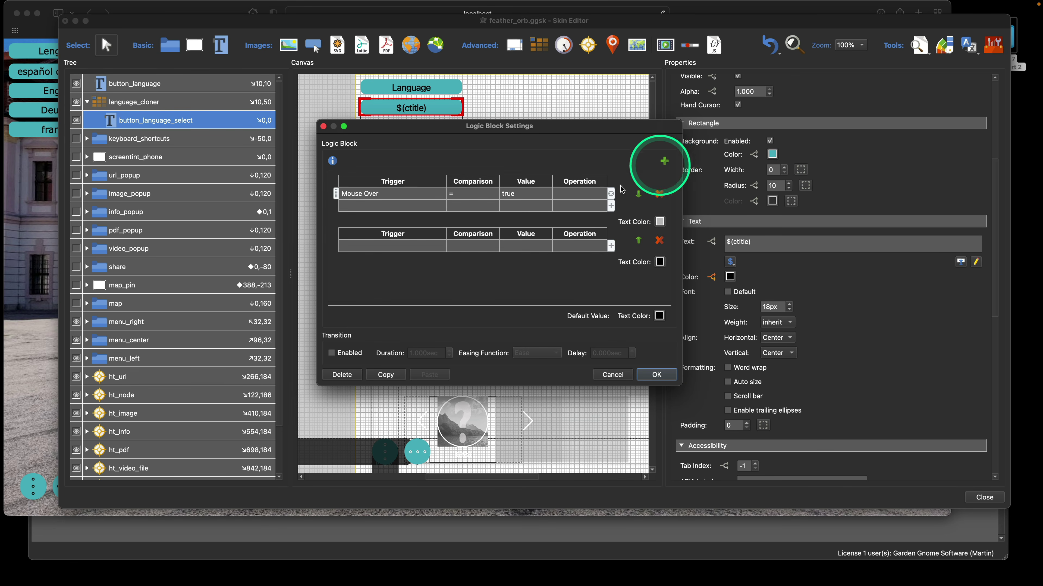
click(387, 247)
click(388, 246)
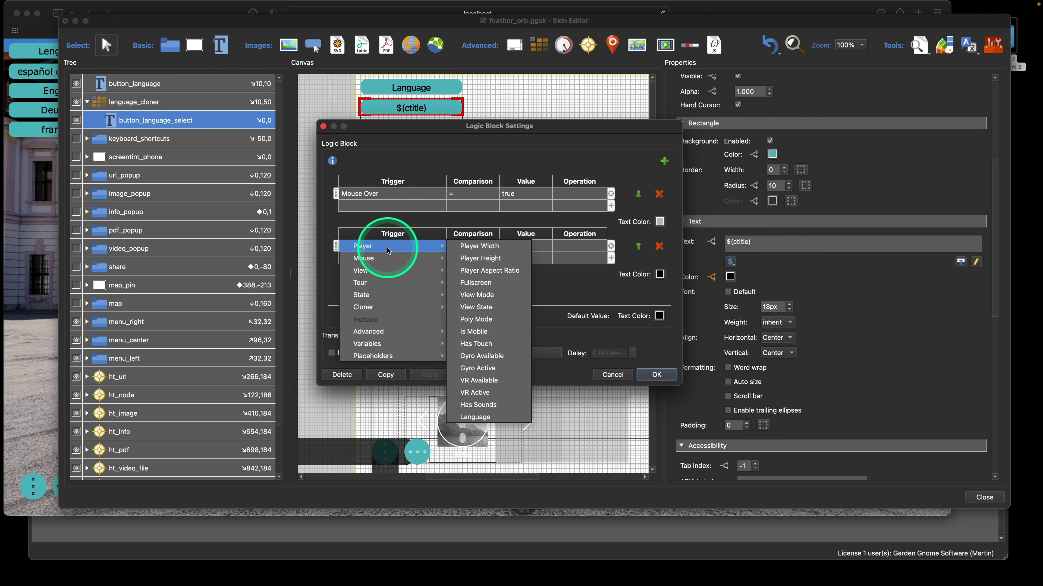
click(474, 417)
click(522, 246)
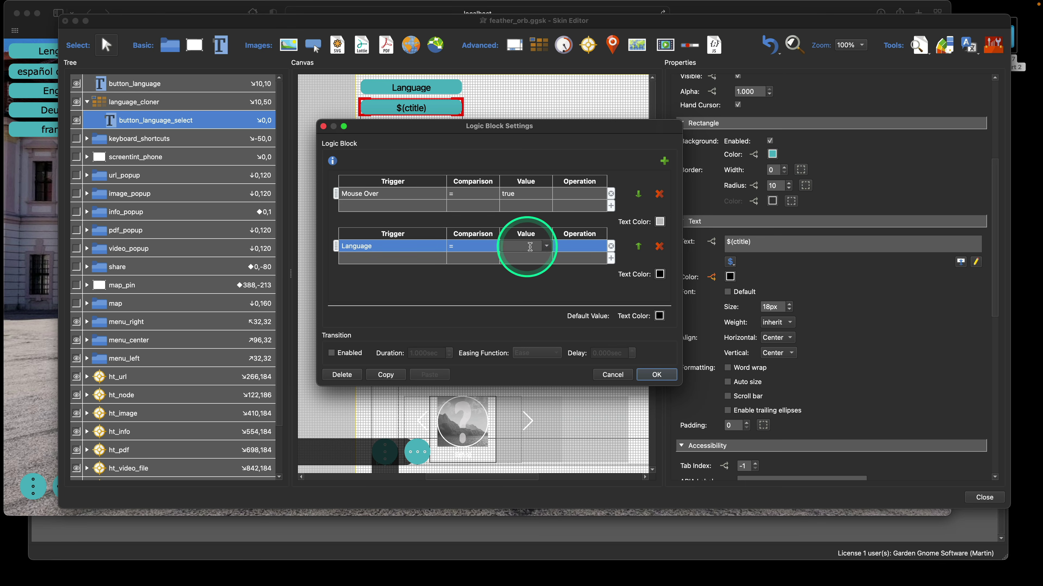
click(546, 246)
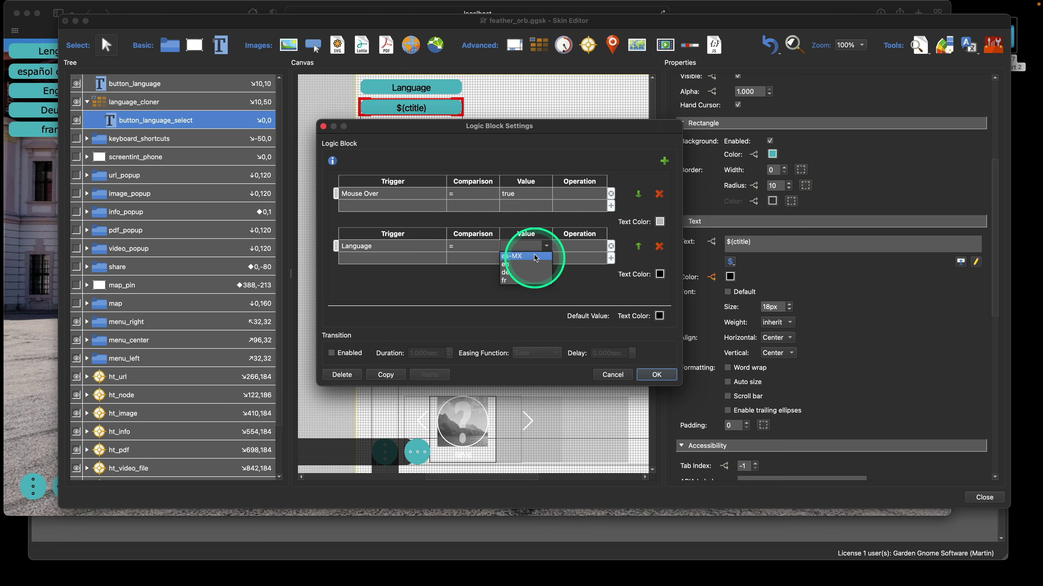
click(522, 244)
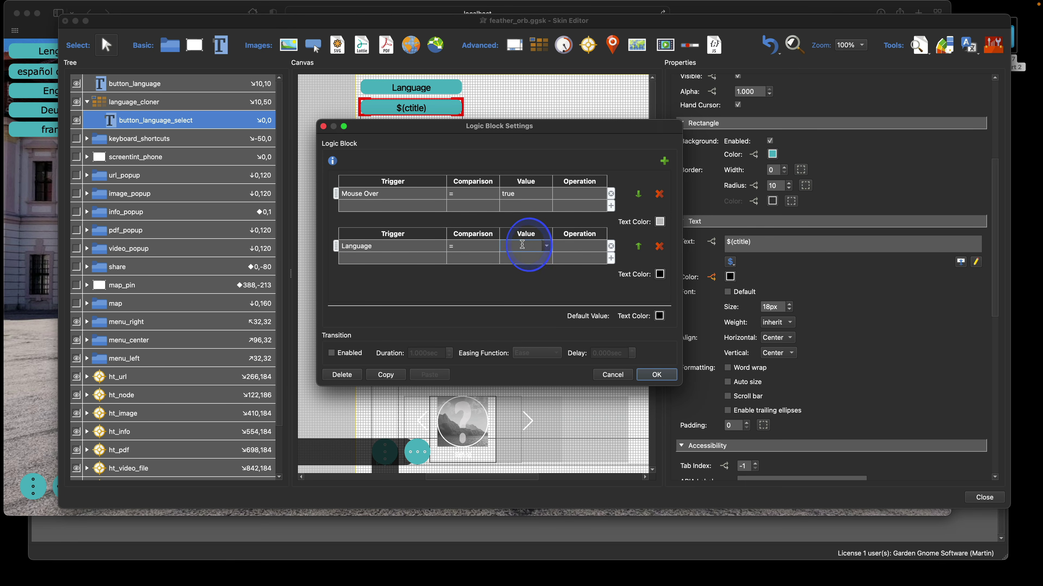
click(521, 246)
text($)
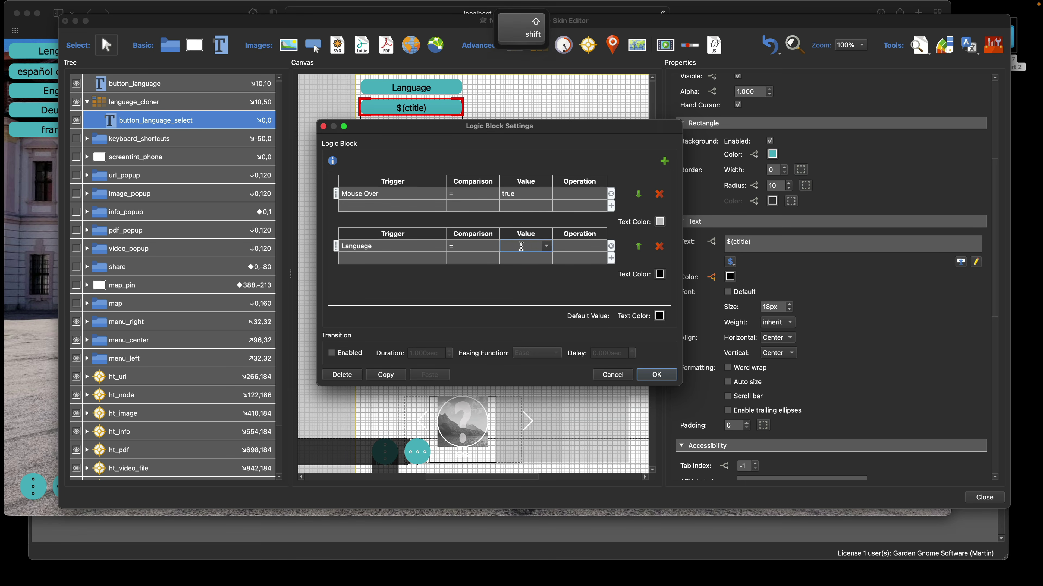
text((c)
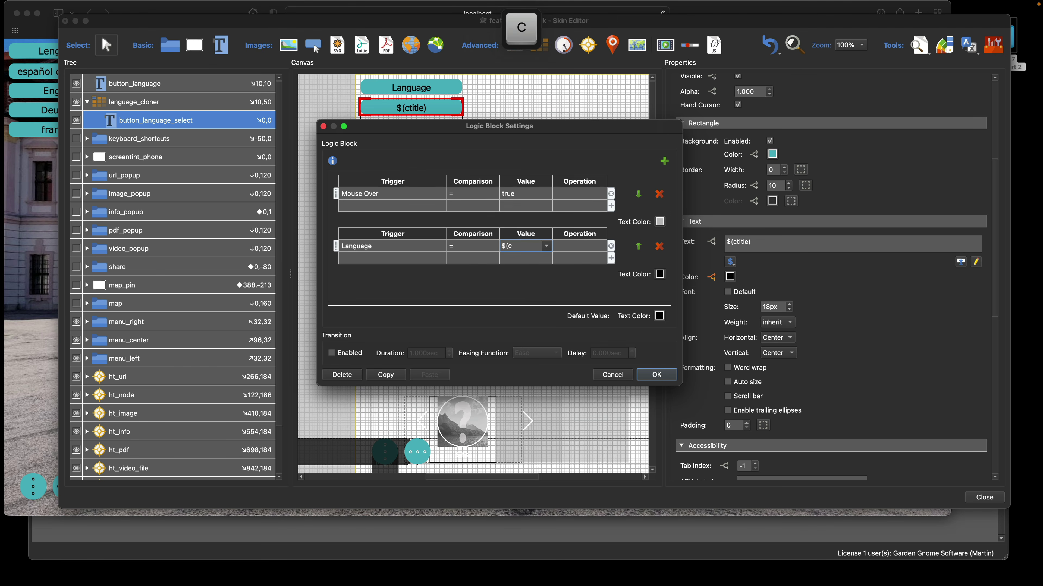
text(tag))
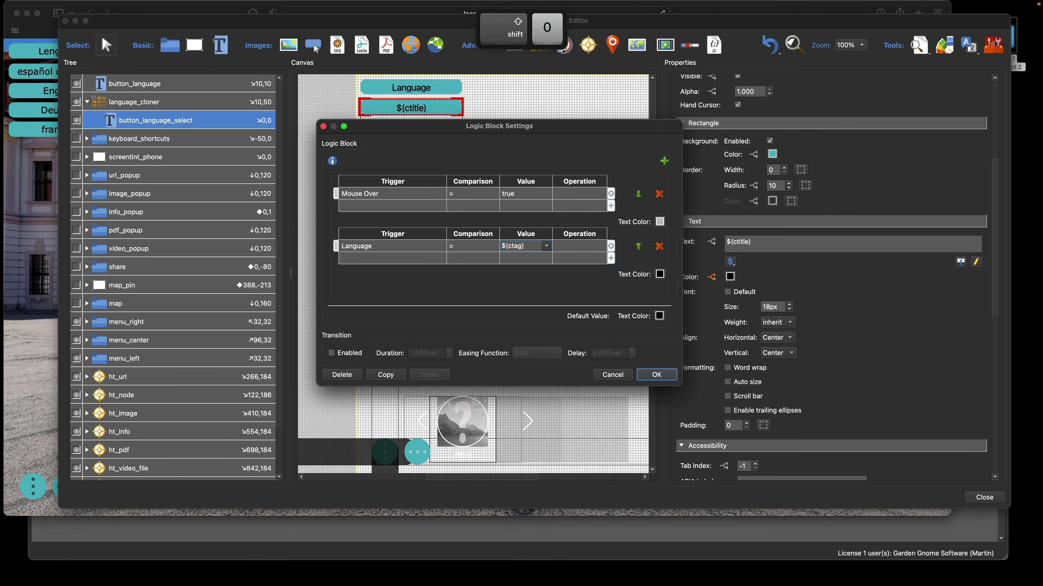
Set the Language condition's text color to white #ffffff and confirm the logic block
click(660, 274)
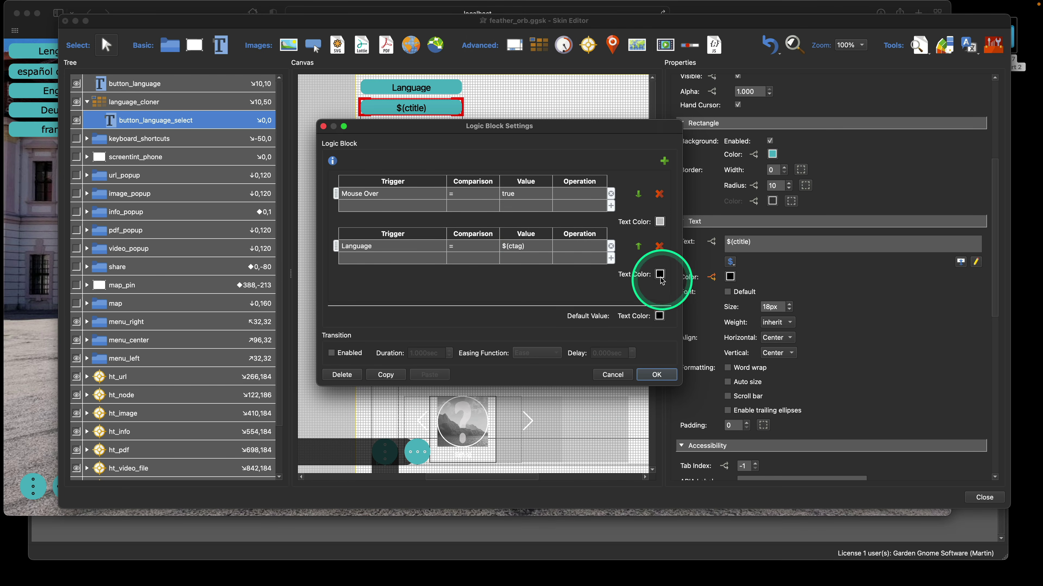
click(473, 225)
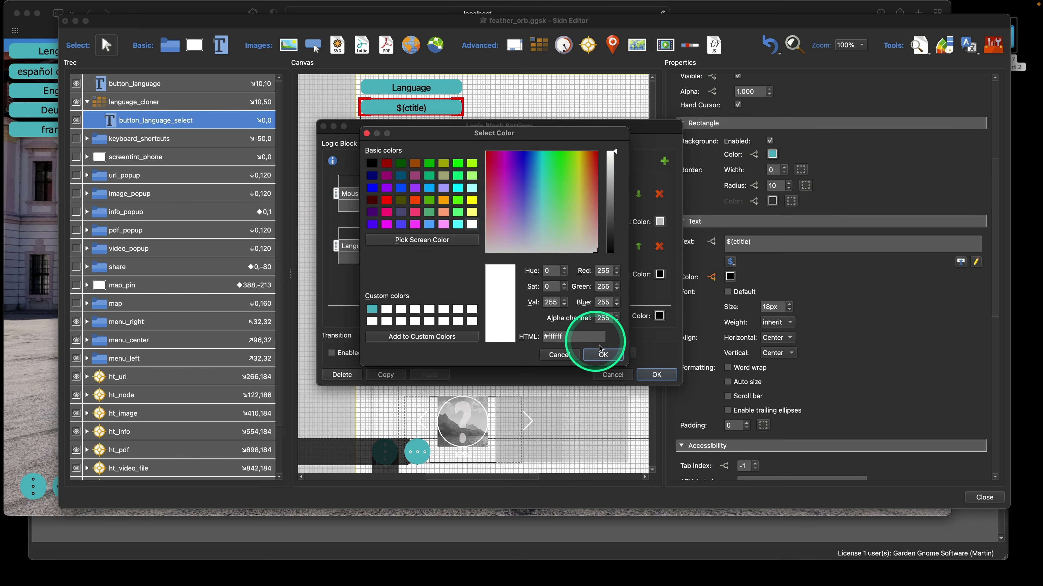
click(602, 354)
click(657, 374)
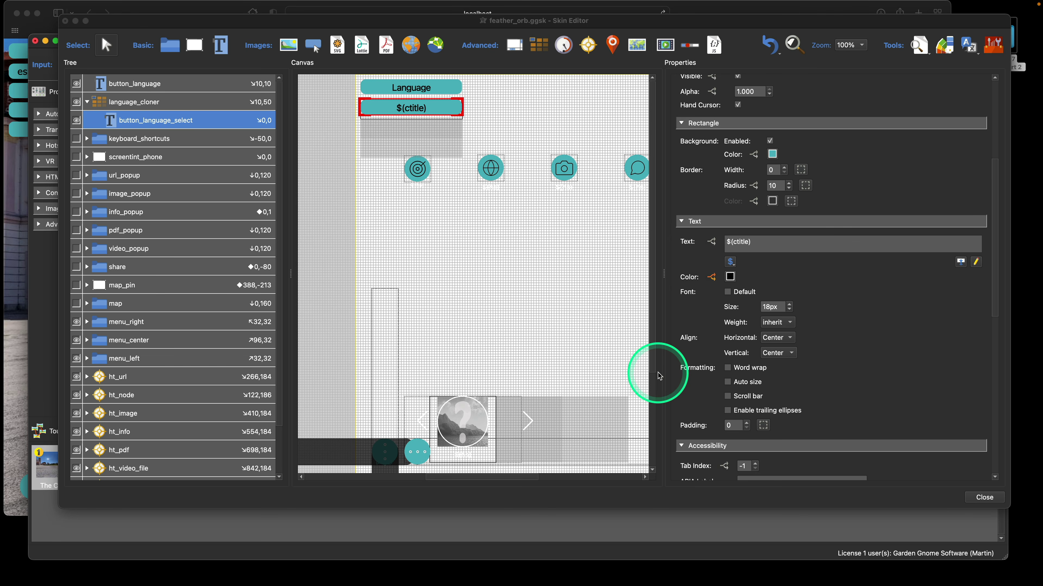
Switch to the browser tour, choose Deutsch from the language list and reopen the list to check the text colors
click(132, 12)
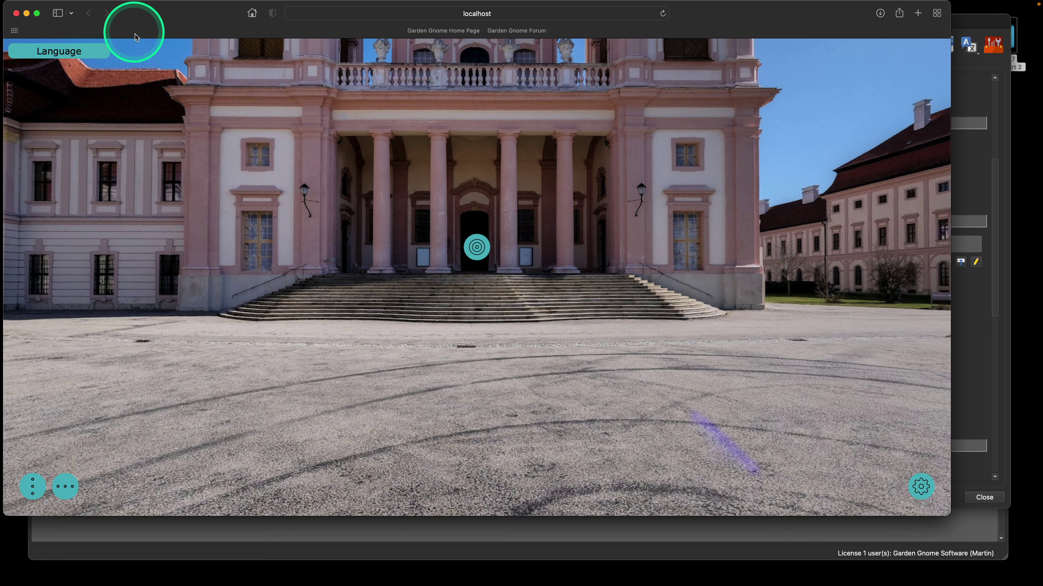
click(80, 49)
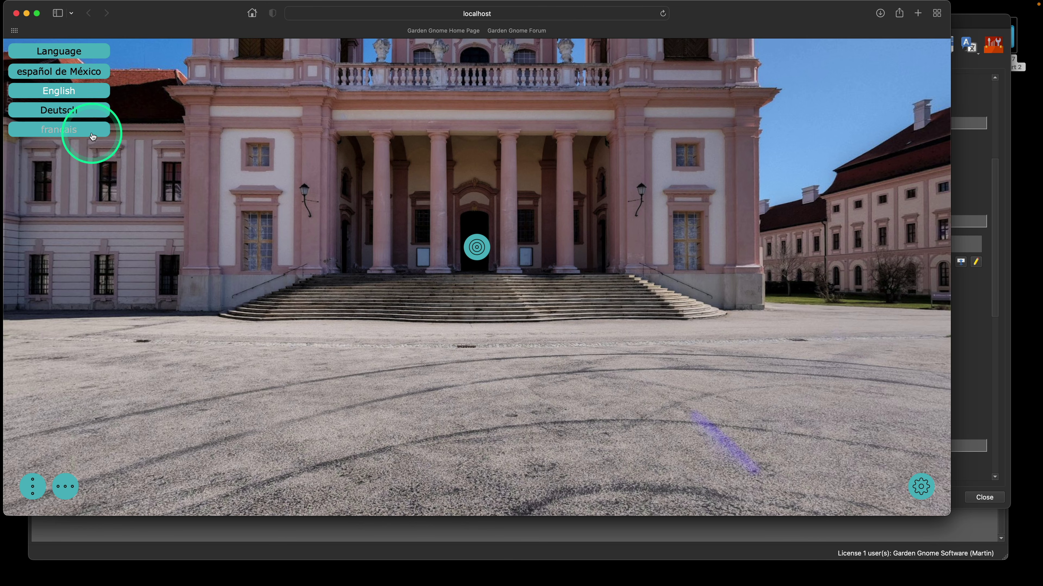
click(84, 114)
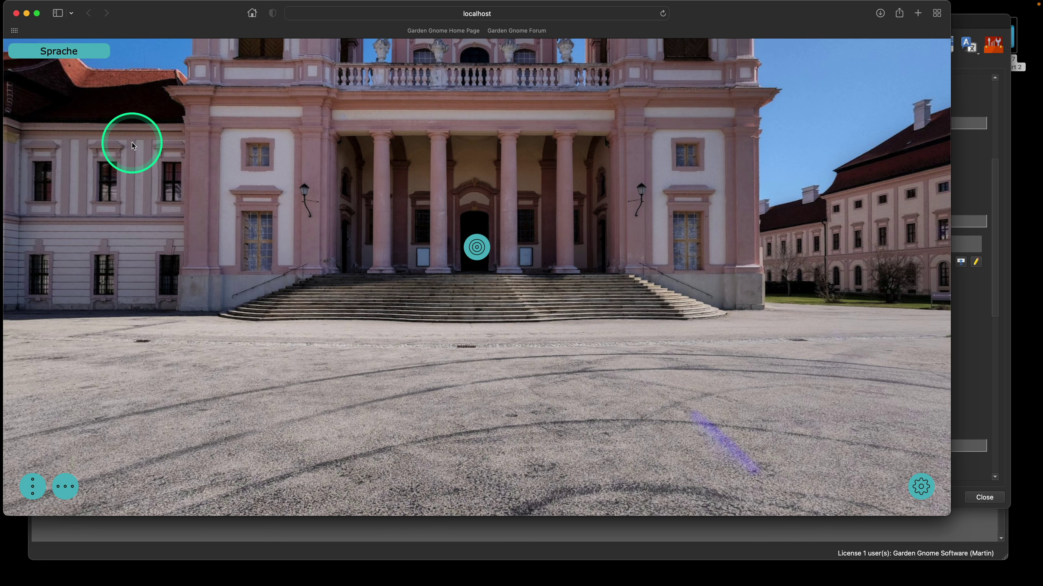
mouse_move(107, 49)
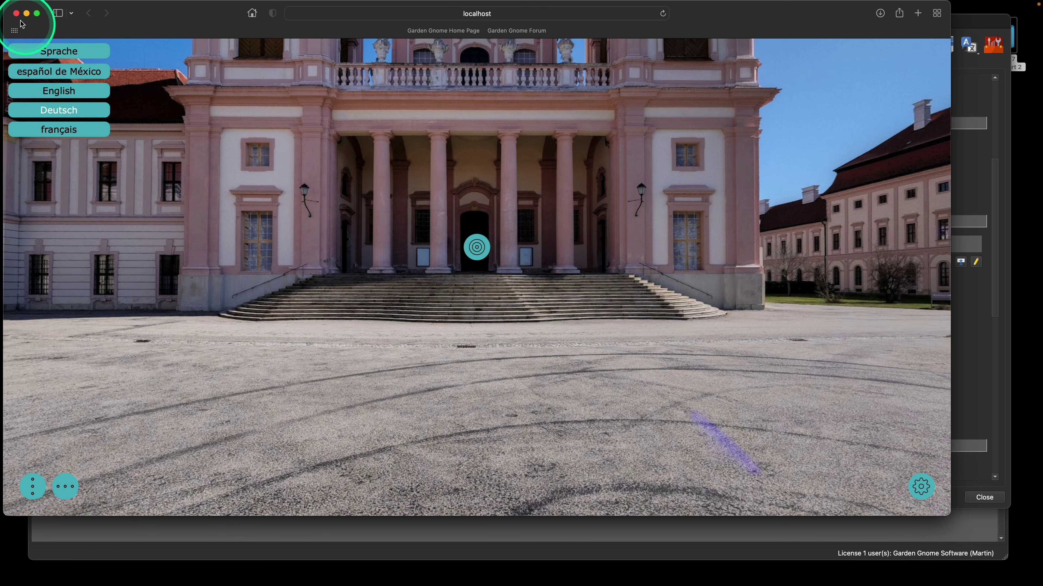
Close the browser tour and move the Language condition above Mouse Over in button_language_select's text color logic block, confirming the change
click(16, 13)
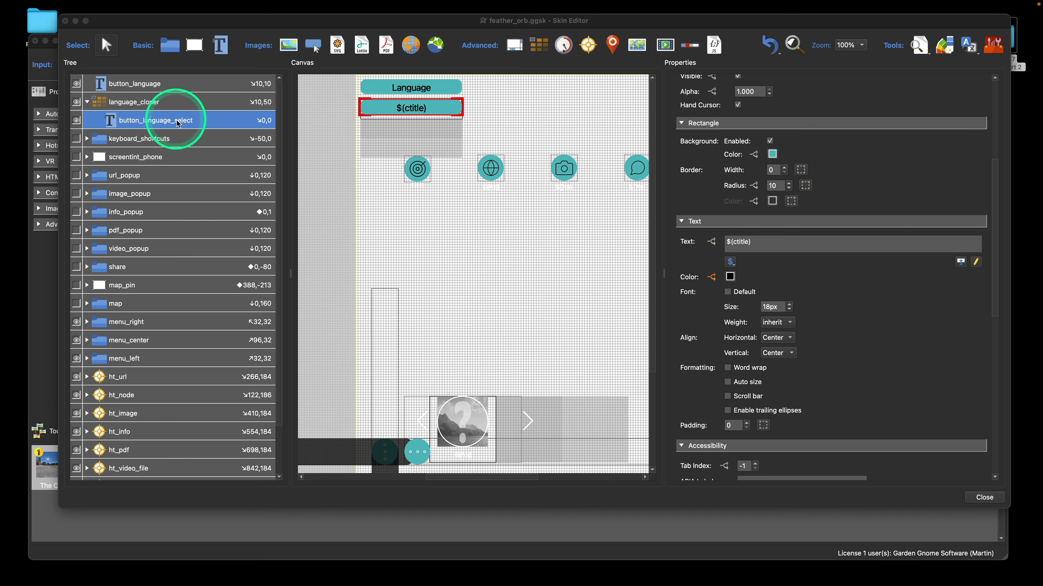
click(189, 120)
click(712, 283)
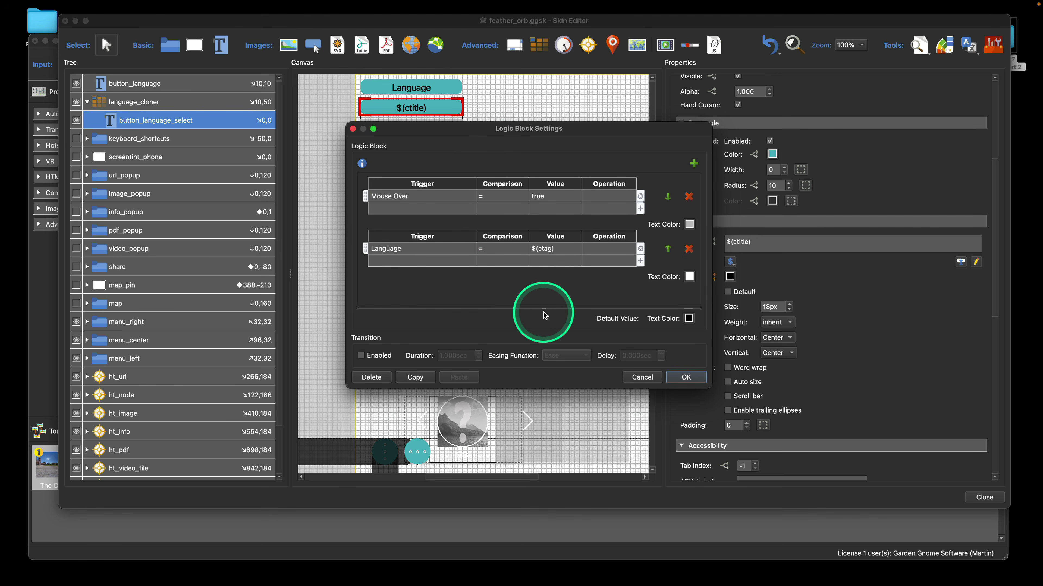
click(668, 249)
click(372, 197)
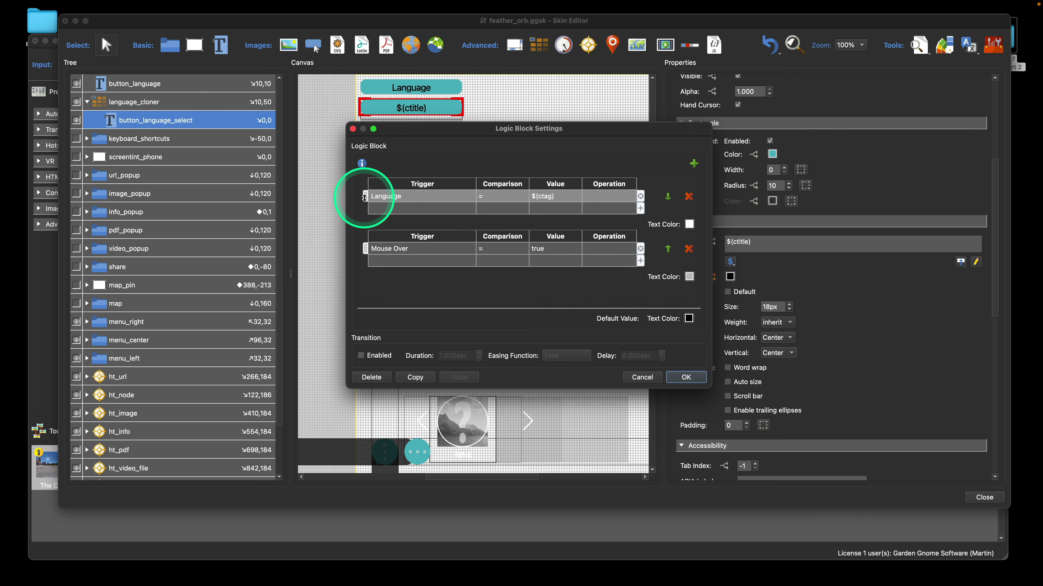
click(689, 225)
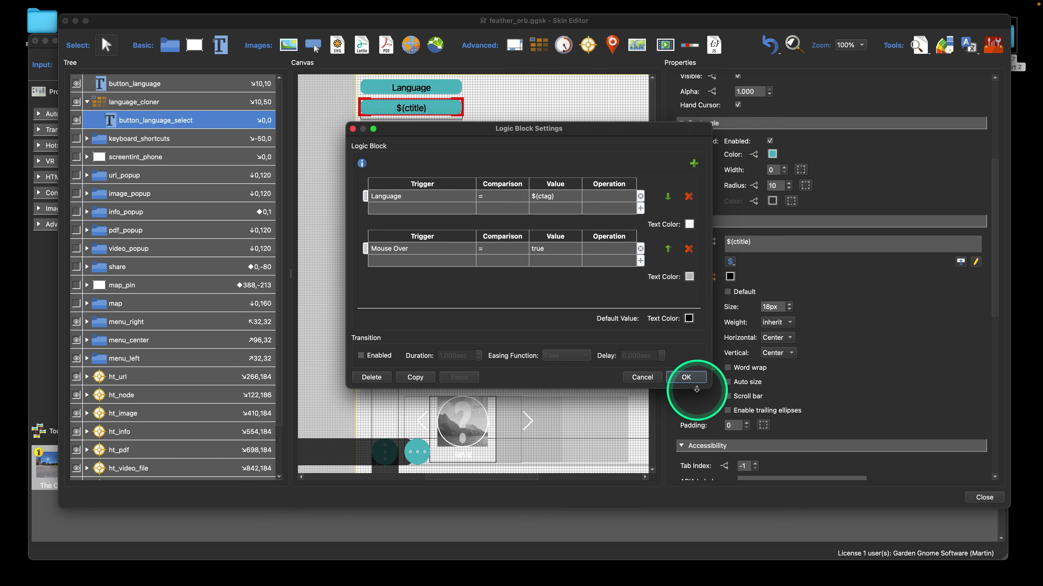
click(688, 376)
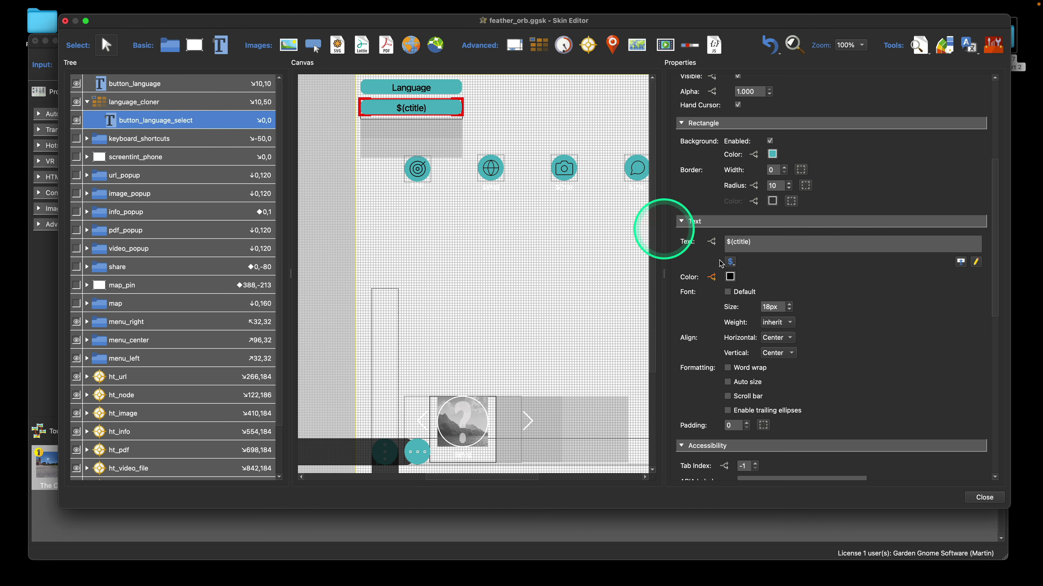
Close the Skin Editor saving the skin changes, and regenerate the web output, overwriting pano.xml
click(985, 498)
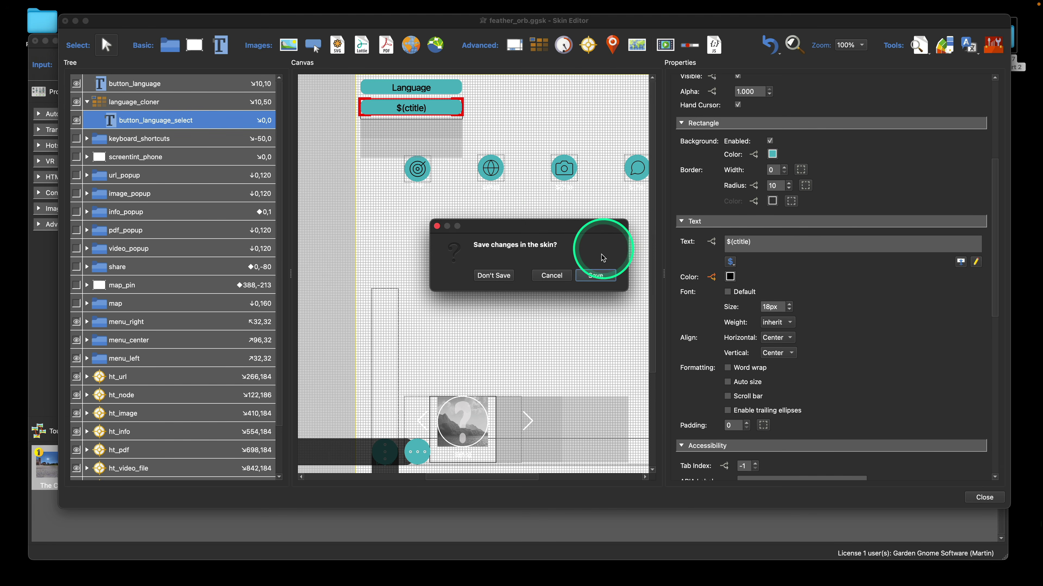
click(596, 275)
click(848, 224)
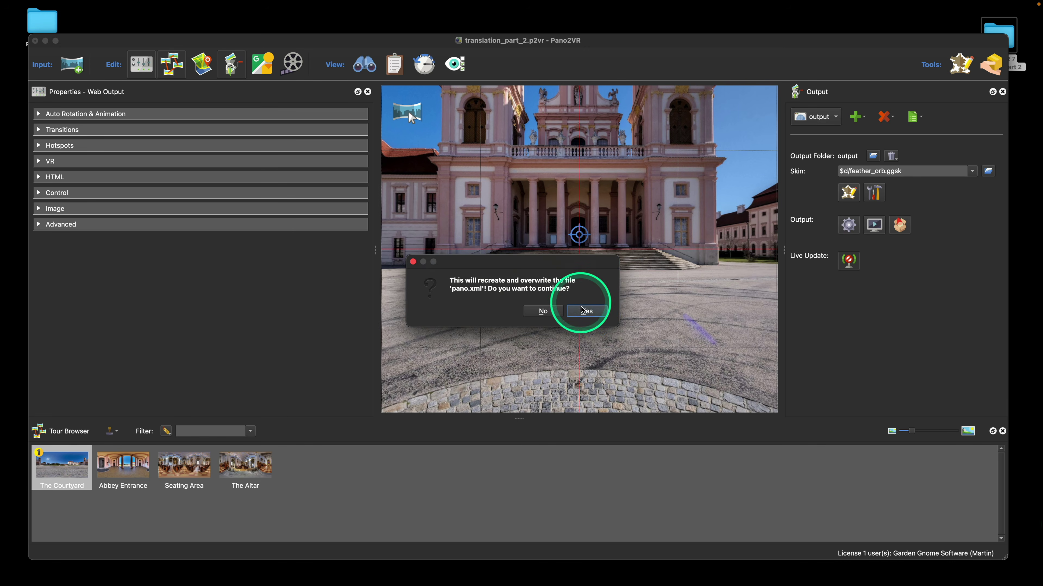
click(585, 311)
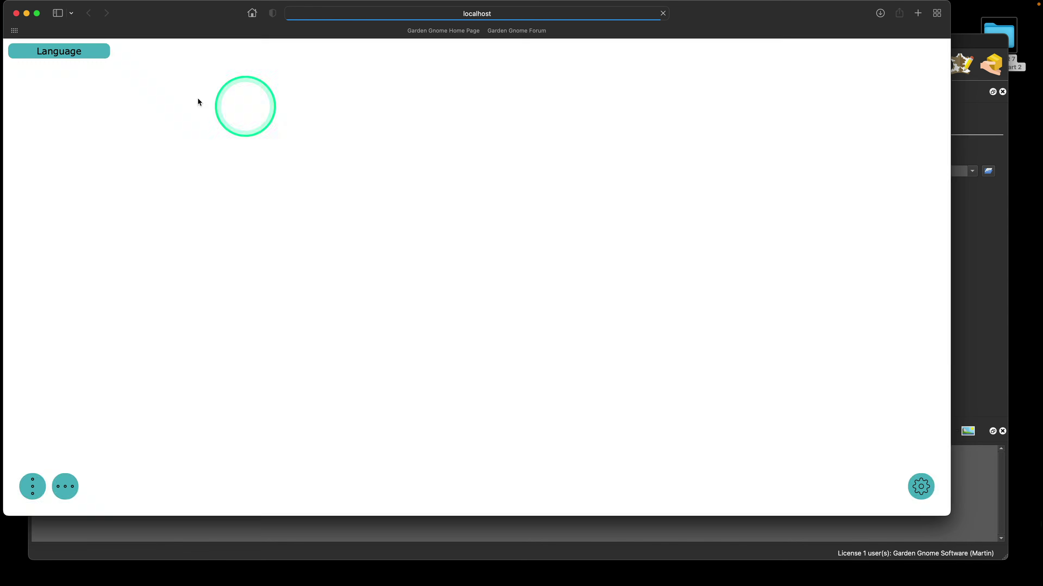
Open the language list in the regenerated tour and switch to Deutsch
click(67, 51)
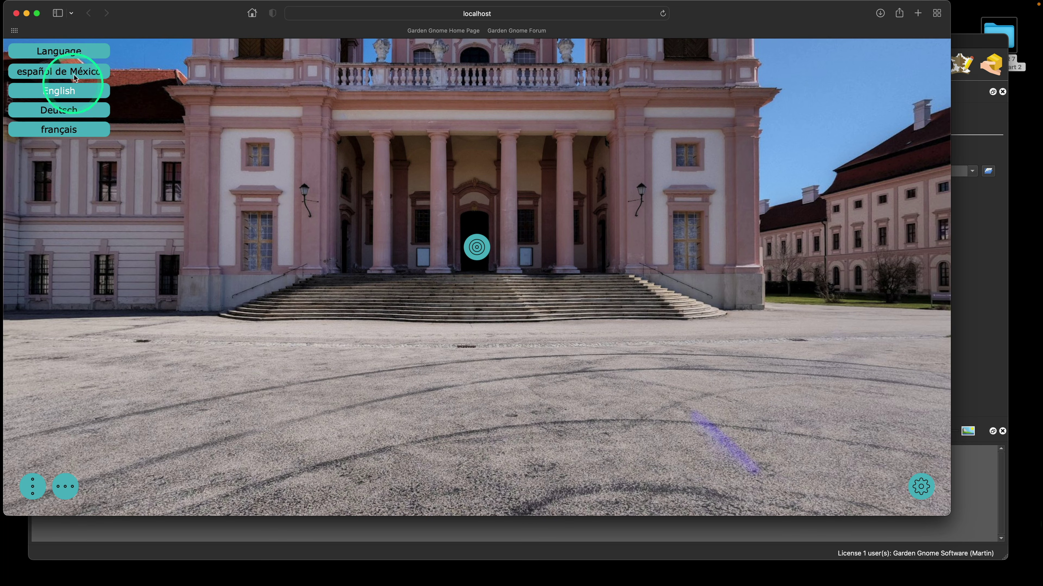
click(65, 107)
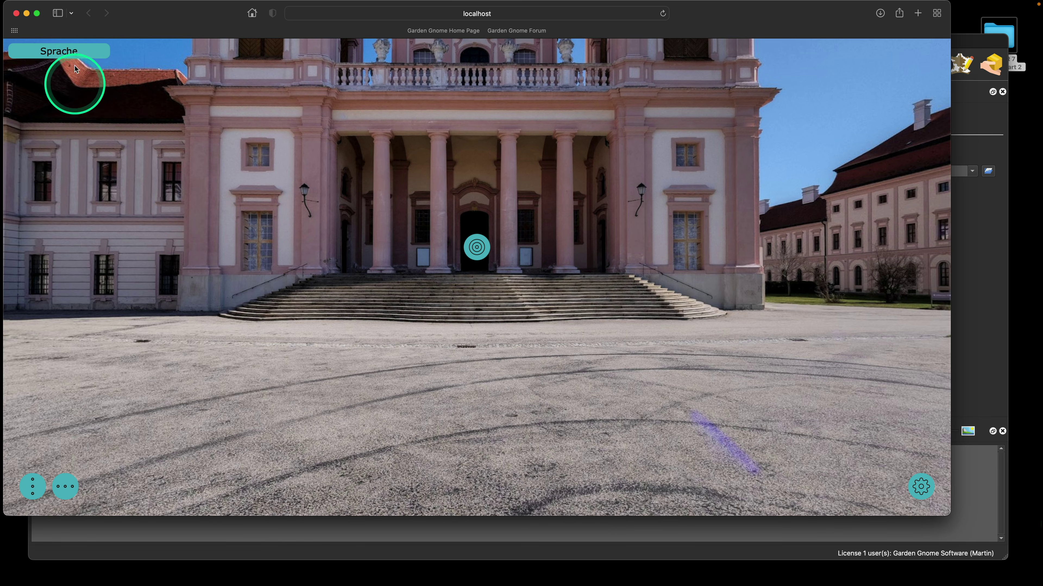
Review the languages listed in the tour's language menu in the browser preview
click(75, 51)
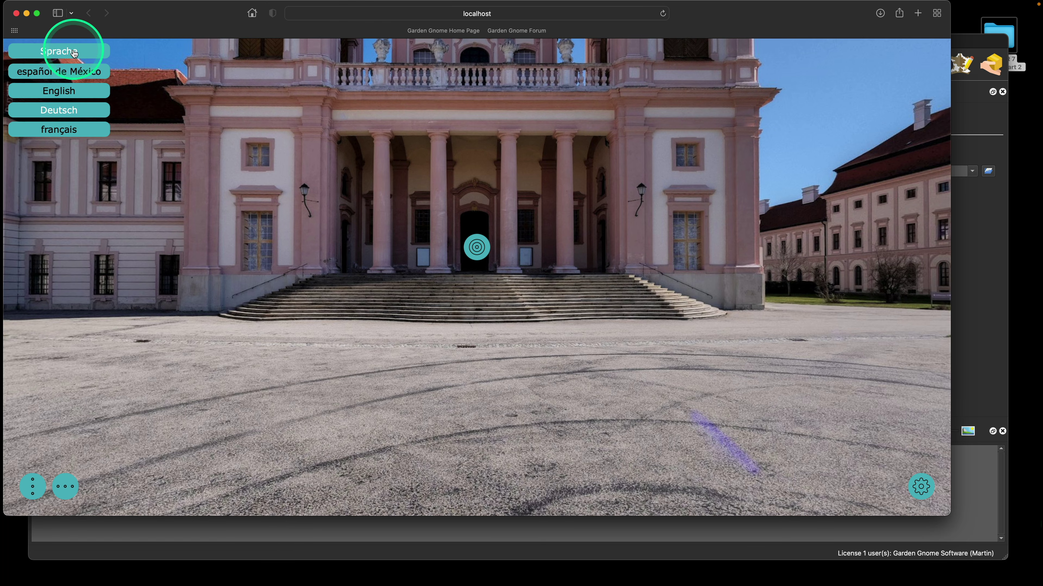
click(74, 52)
drag(270, 130, 302, 132)
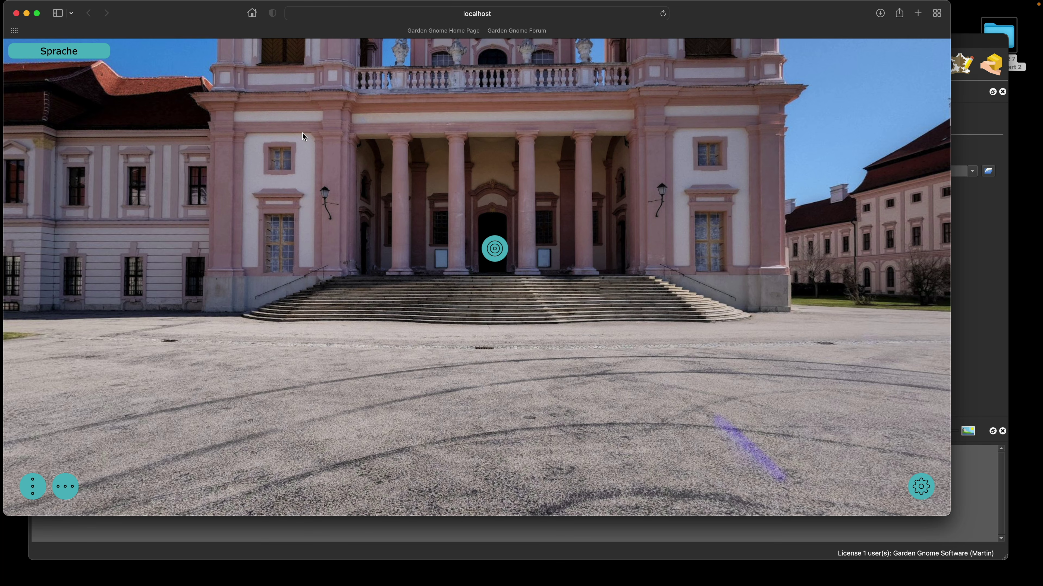
mouse_move(169, 25)
mouse_down()
mouse_move(174, 35)
mouse_move(197, 32)
mouse_move(167, 23)
mouse_up()
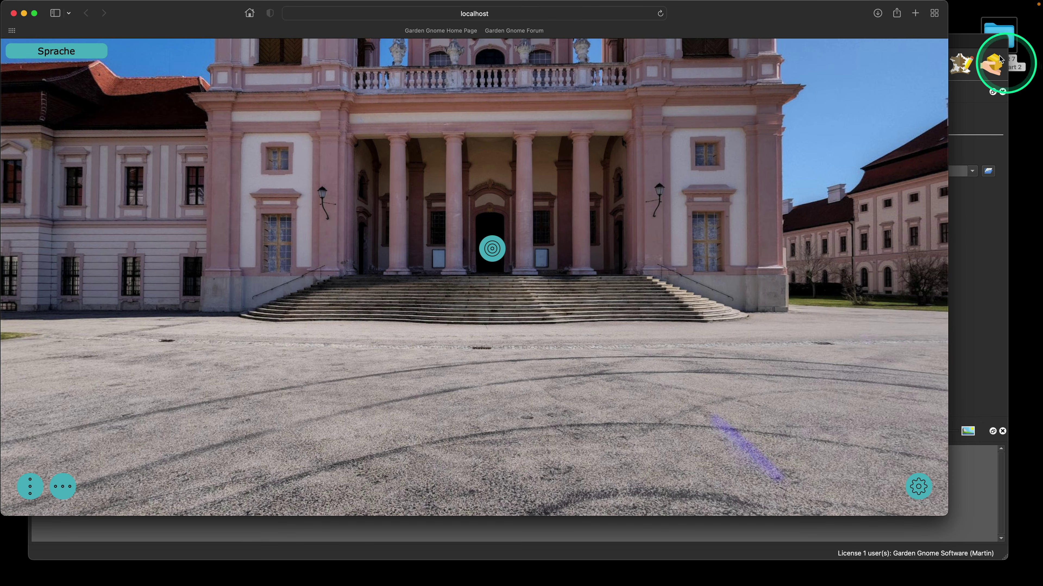
click(972, 44)
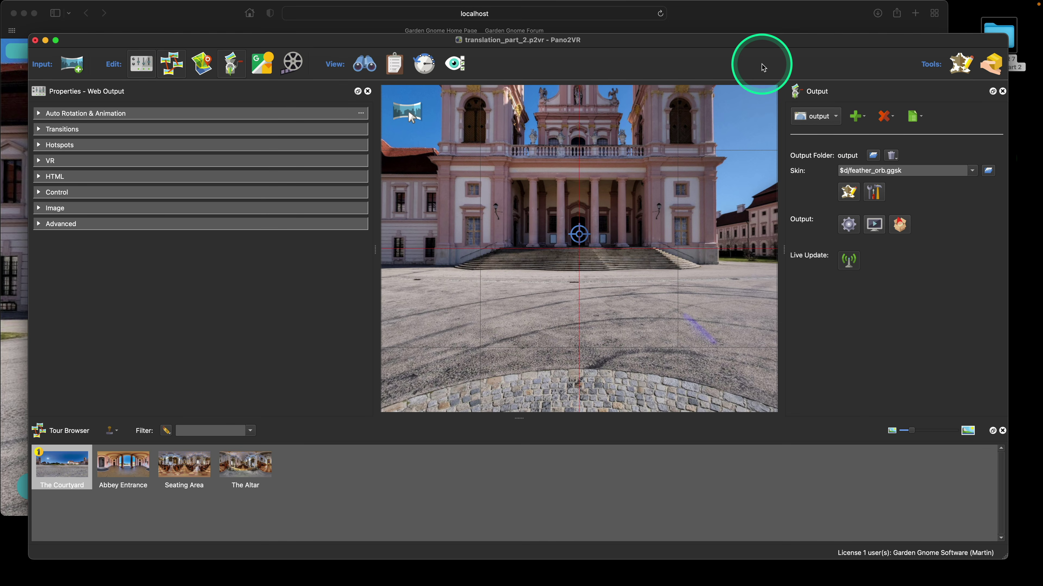
click(762, 25)
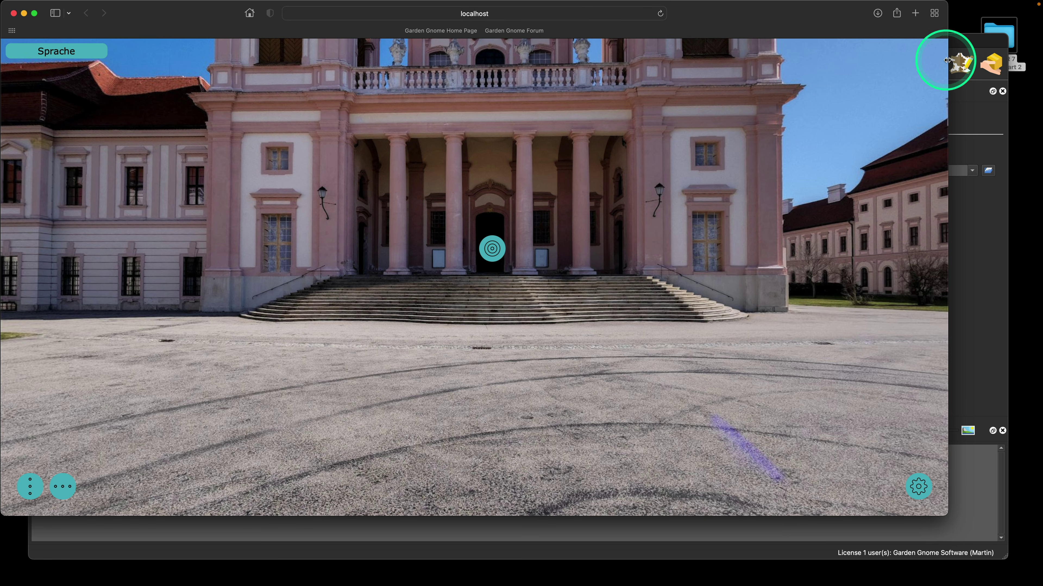
Compare the translation files in the Pano2VR project properties with the order of languages in the browser tour's language menu
click(958, 47)
click(421, 212)
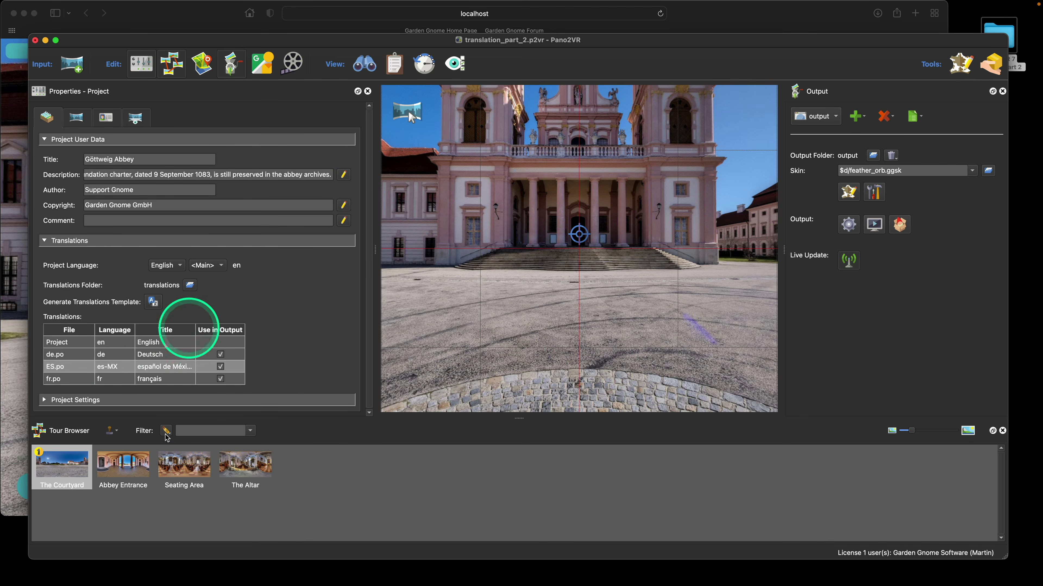
click(164, 382)
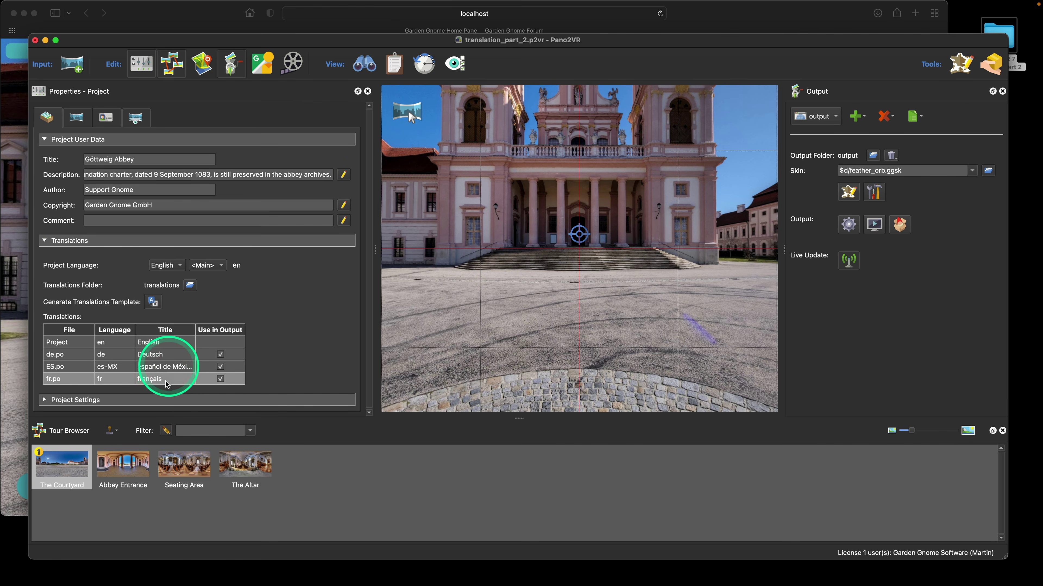
click(191, 16)
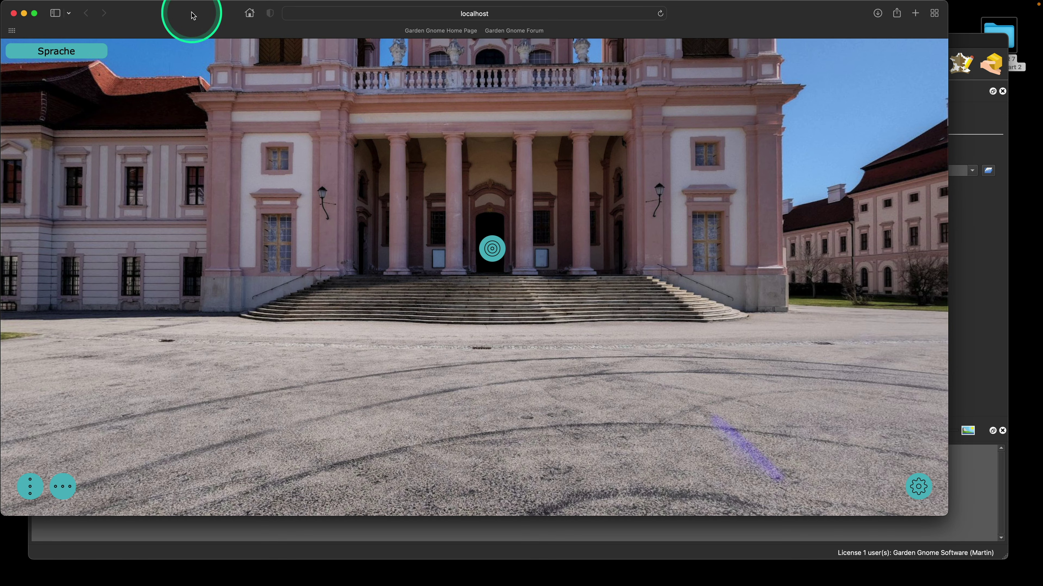
click(86, 51)
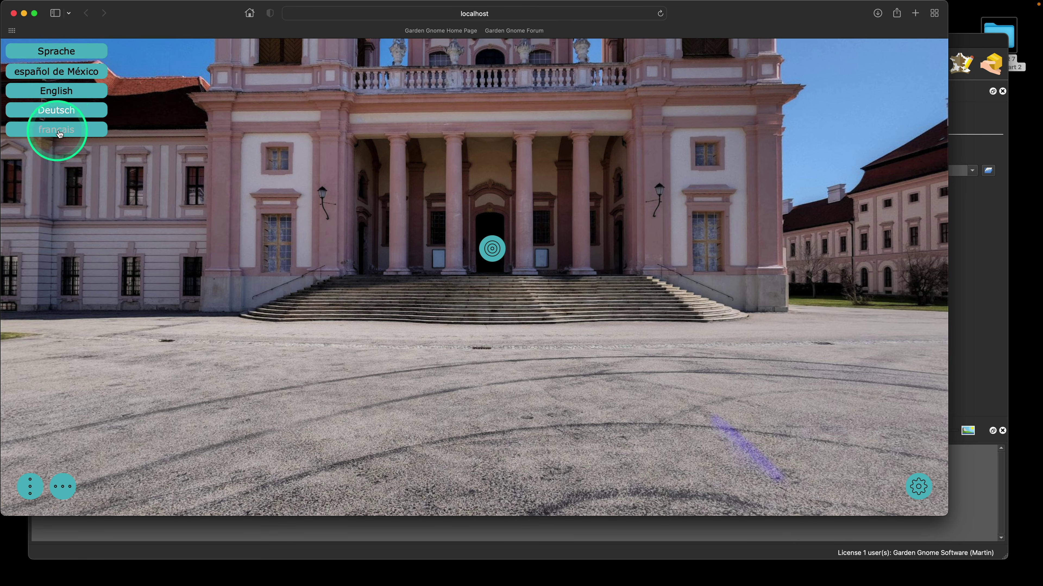
click(58, 89)
click(59, 109)
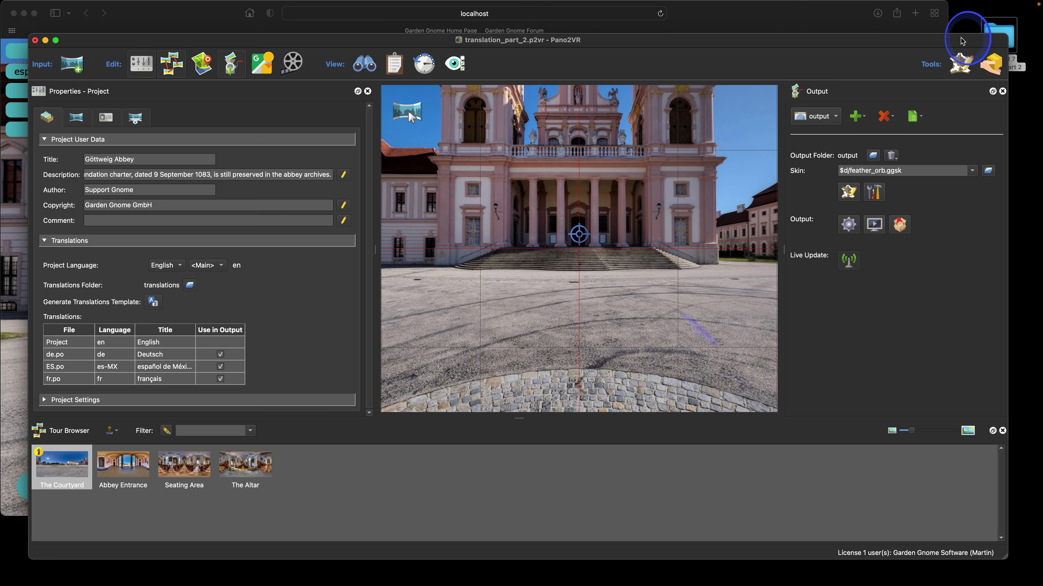
click(961, 40)
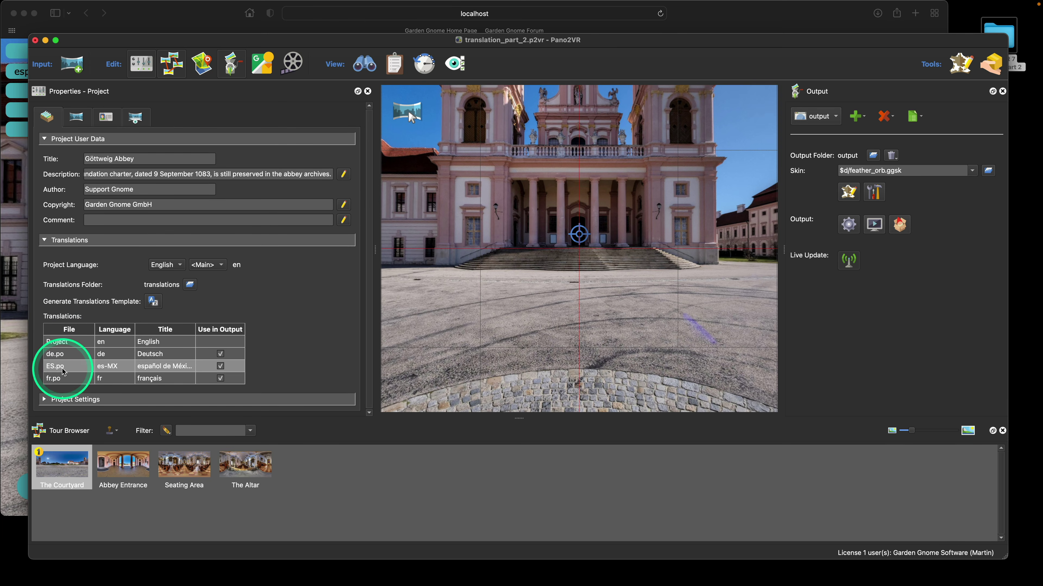
click(15, 144)
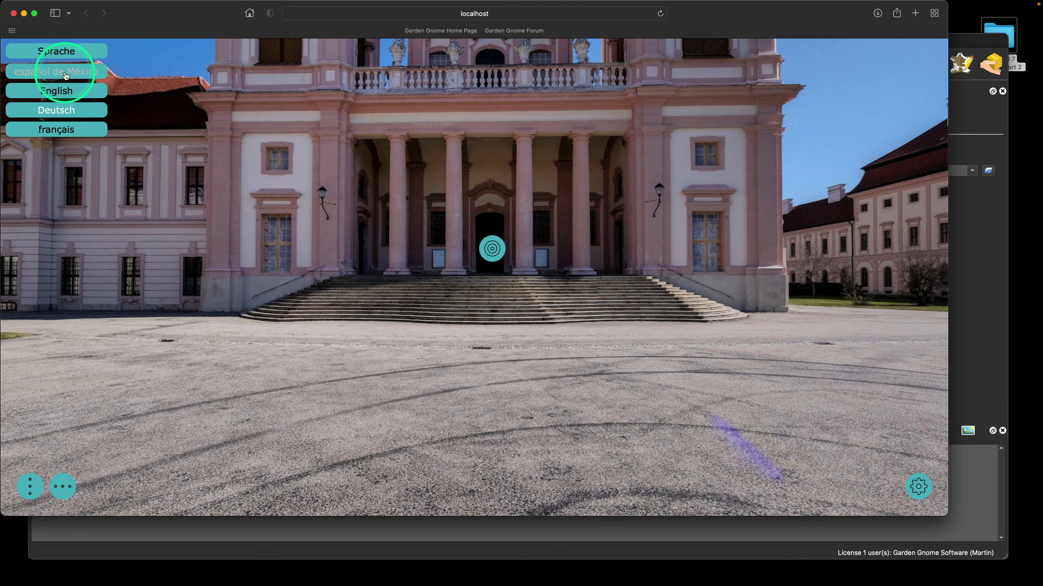
From the Pano2VR project properties, reveal the translations folder in Finder and open it
click(987, 127)
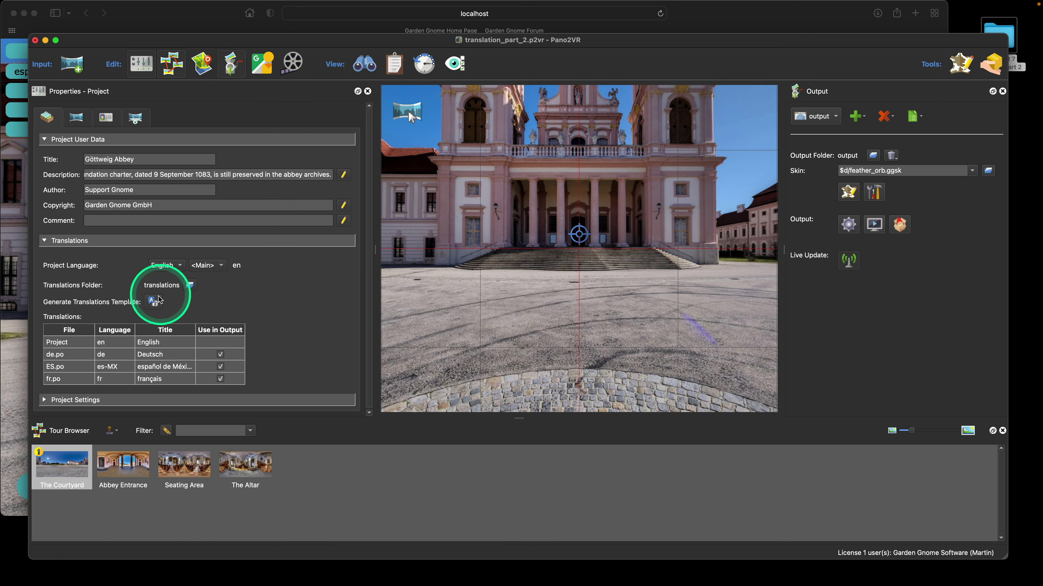
right_click(163, 286)
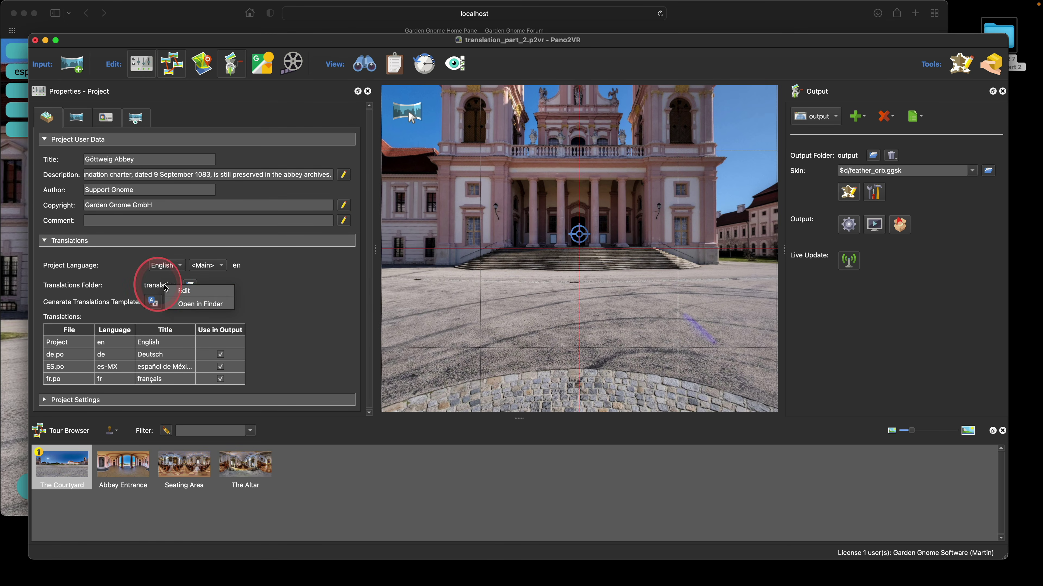
click(191, 304)
drag(351, 356, 347, 150)
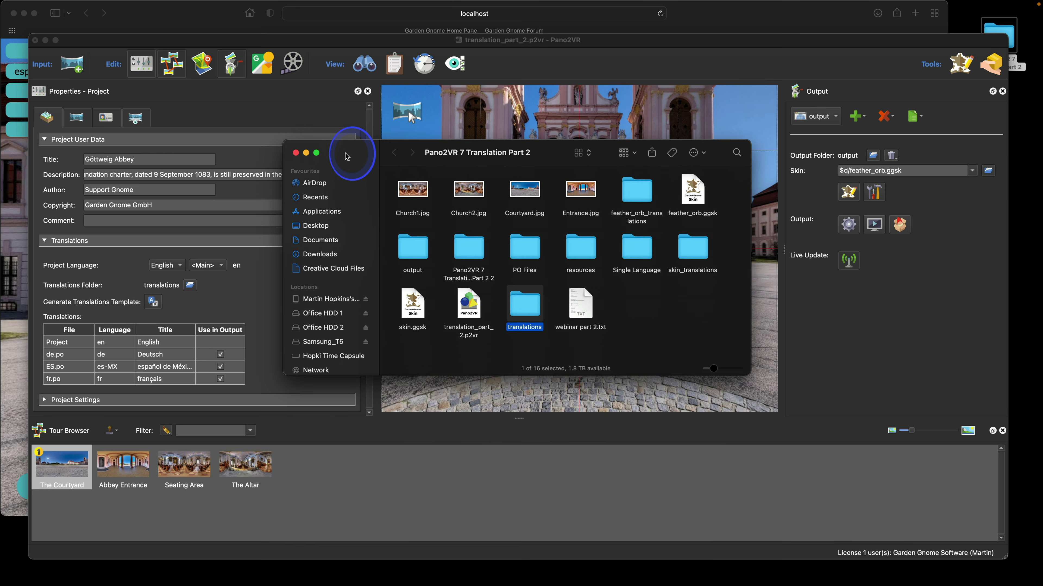
click(536, 331)
double_click(523, 308)
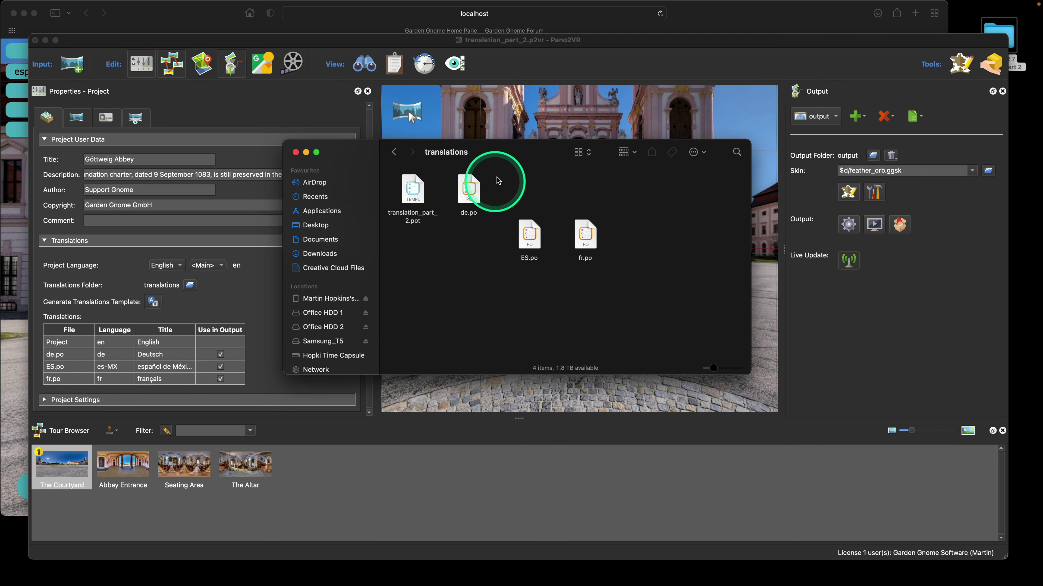
Rename the ES.po translation file to es.po in lowercase
drag(506, 163, 505, 374)
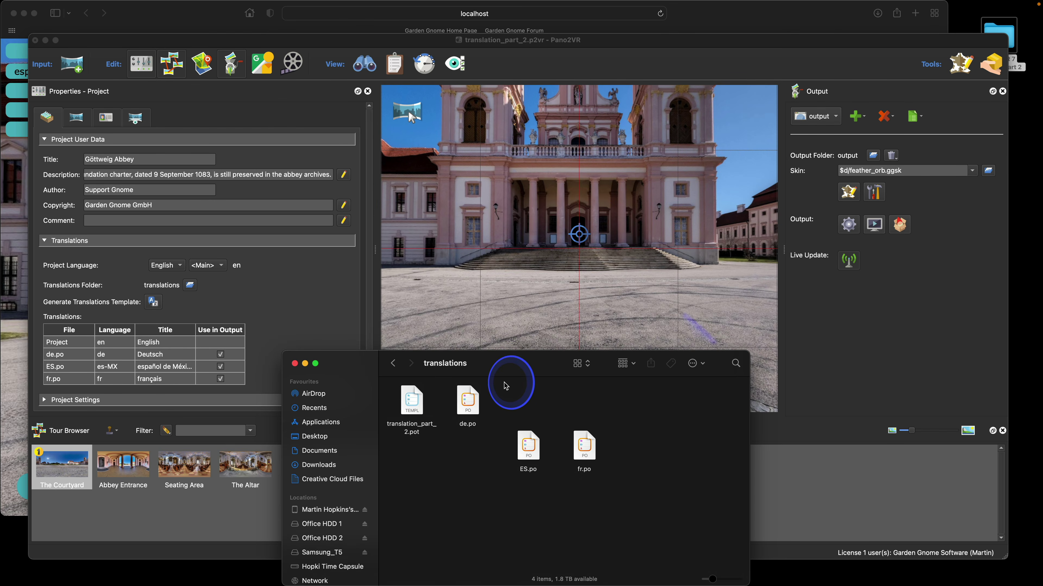
click(512, 493)
click(527, 472)
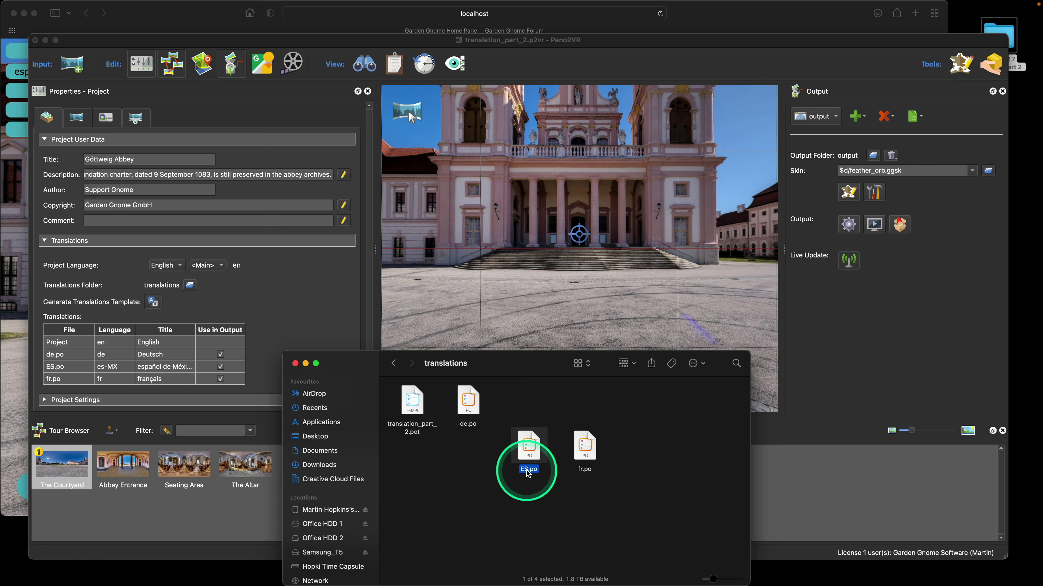
click(526, 471)
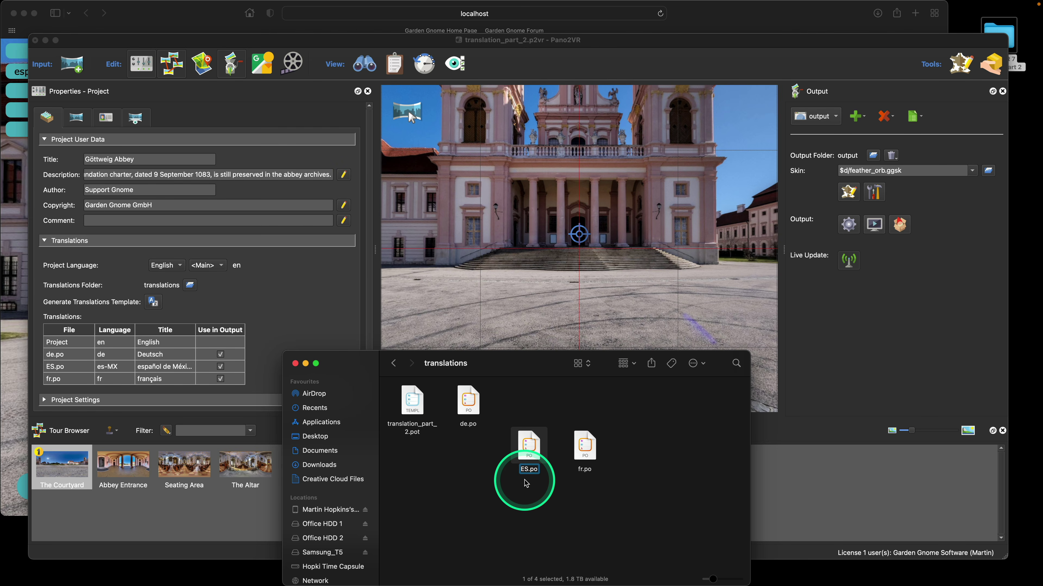
key(BackSpace)
text(es)
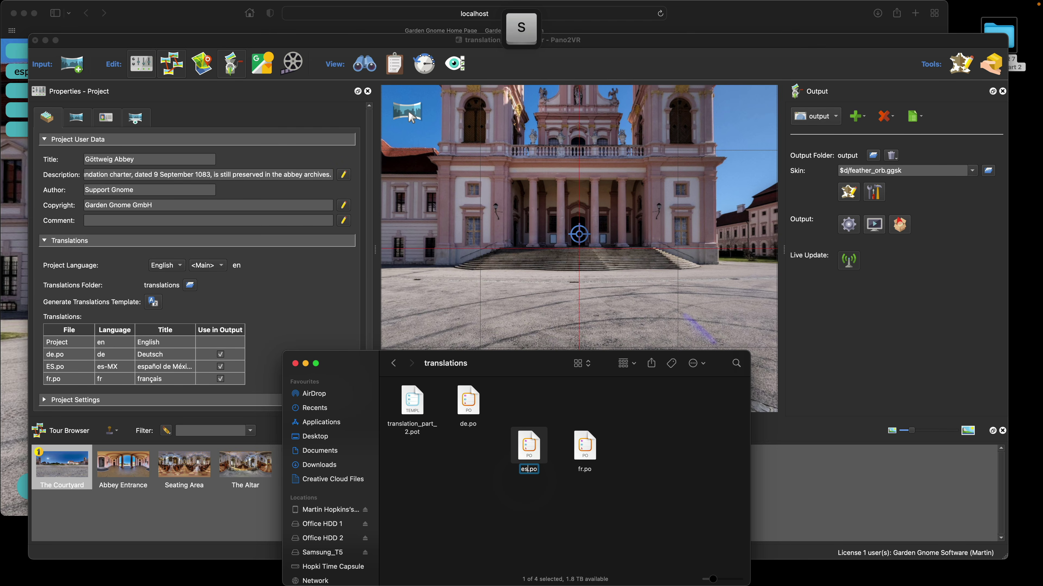
click(531, 508)
Return to Pano2VR, regenerate the web output, and check the order of the tour's language menu in the browser
click(866, 351)
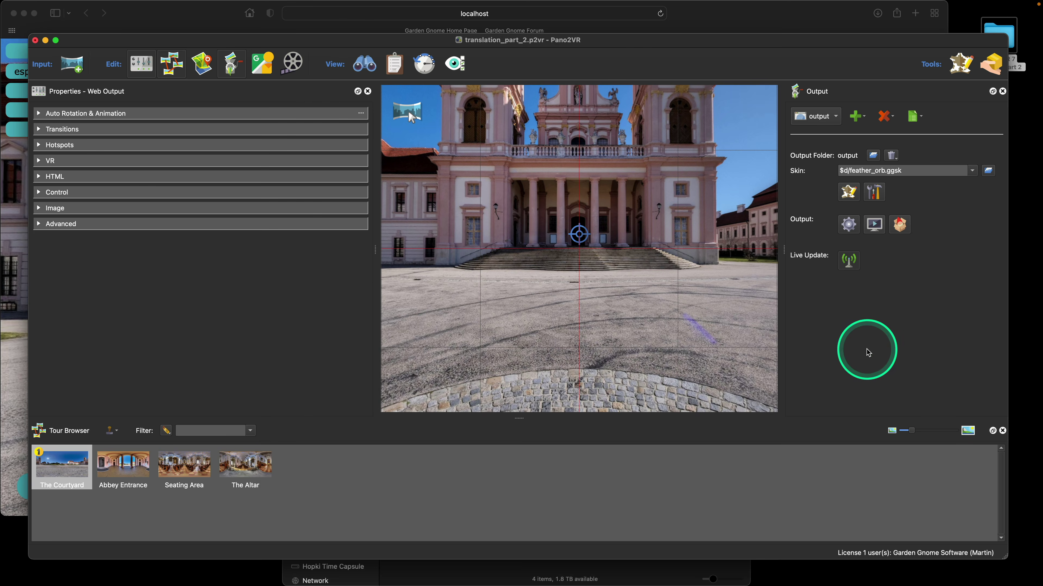
key(super+b)
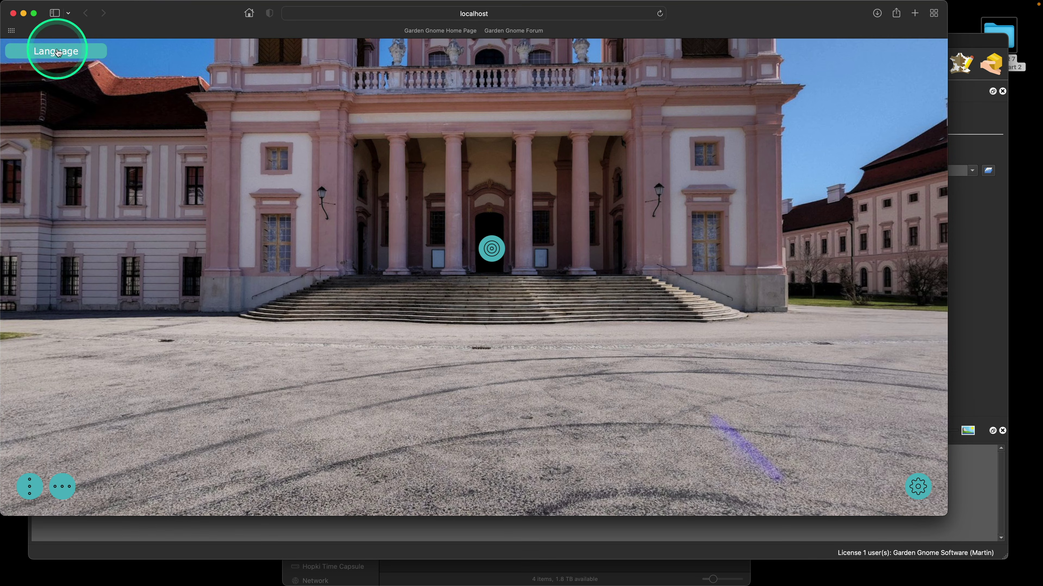
click(56, 51)
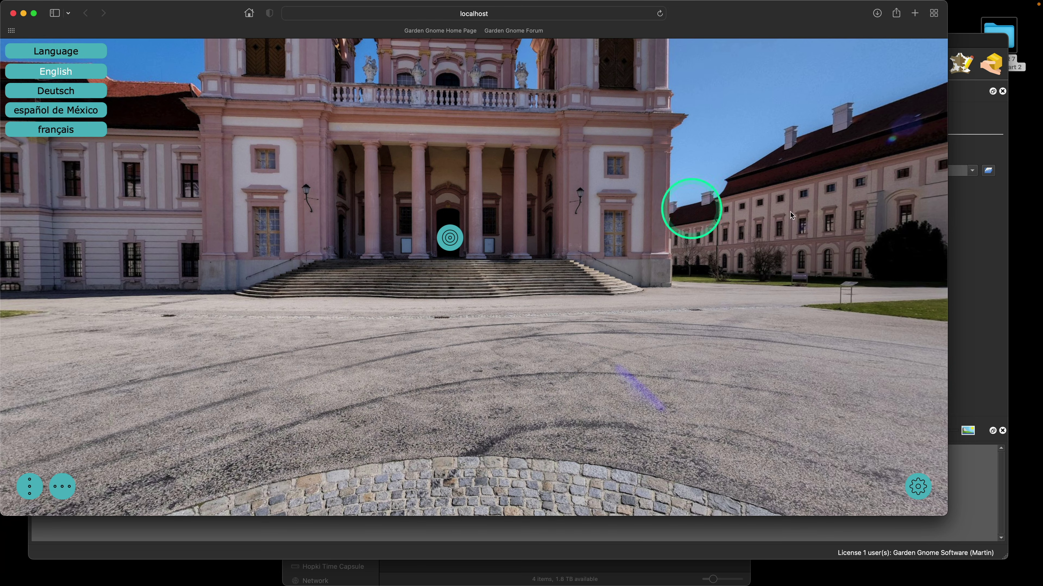
In the Pano2VR project's translations table, capitalize the title of es.po to read Español de México
click(956, 215)
click(443, 268)
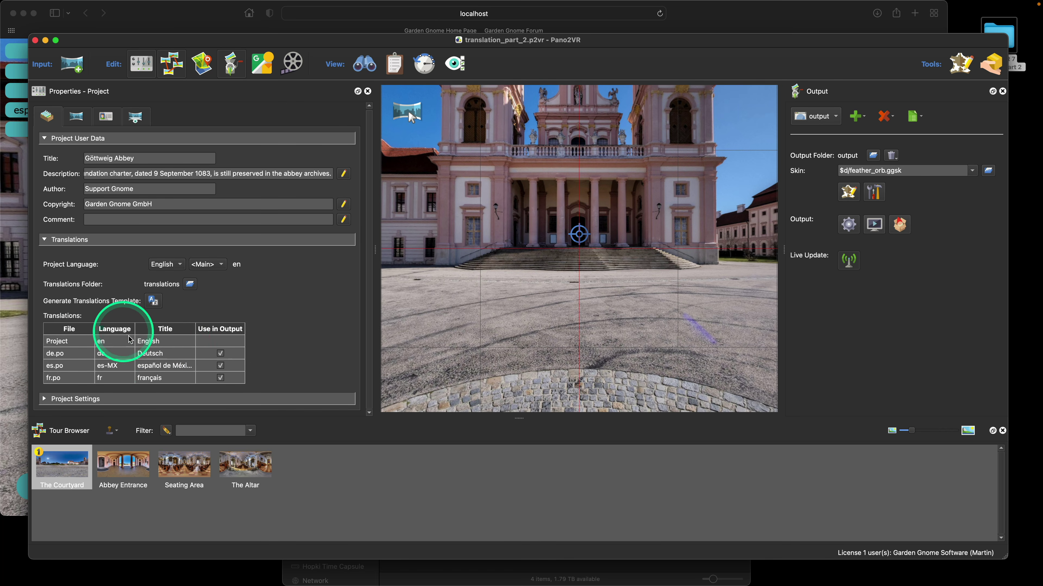
click(156, 363)
double_click(153, 364)
click(141, 366)
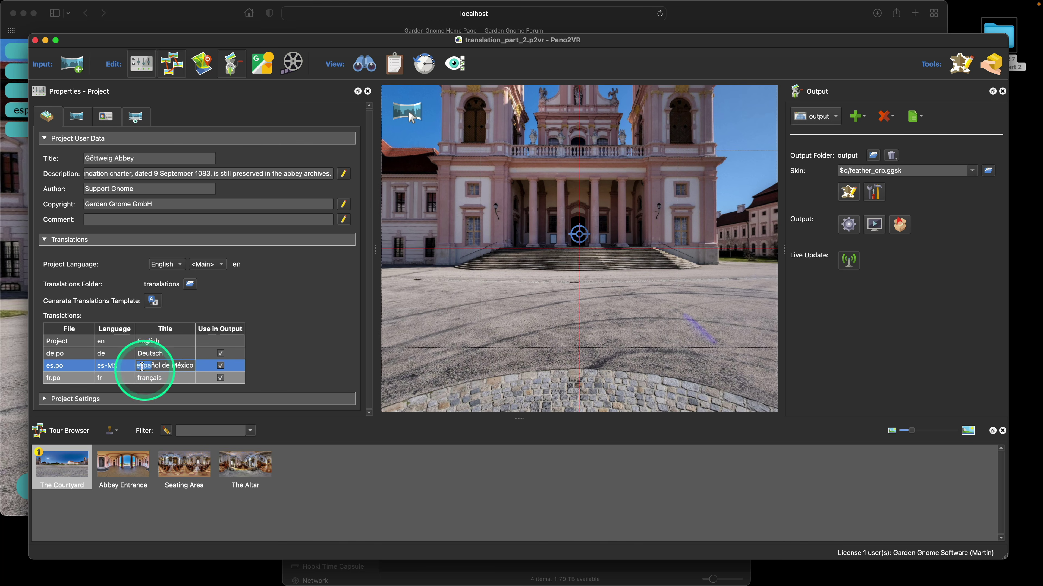
key(BackSpace)
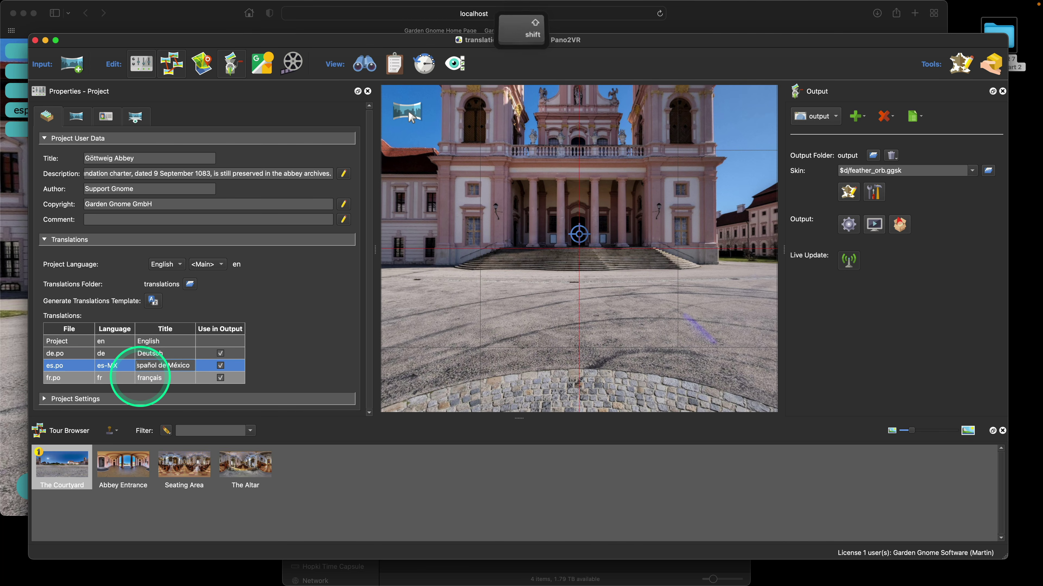
text(E)
Capitalize the title of the fr.po translation to read Français
double_click(138, 378)
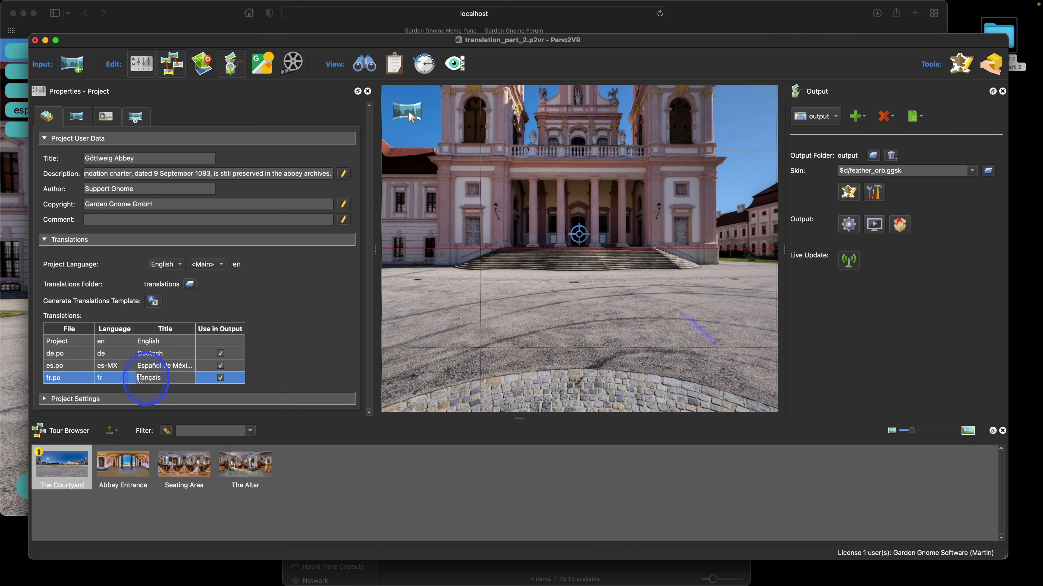
key(Home)
key(Delete)
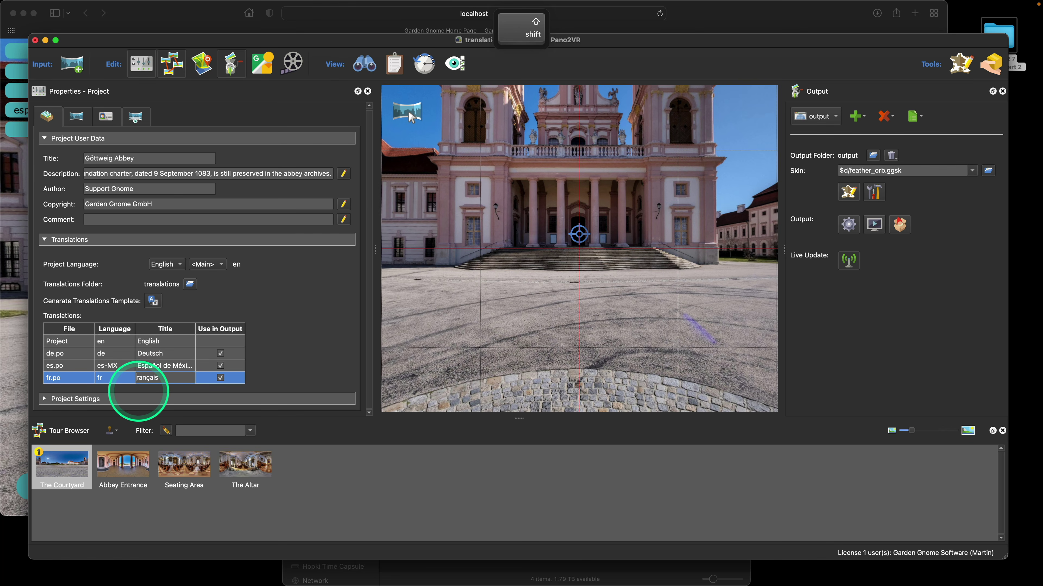
text(F)
Shorten the title of the es.po translation to Español
double_click(165, 365)
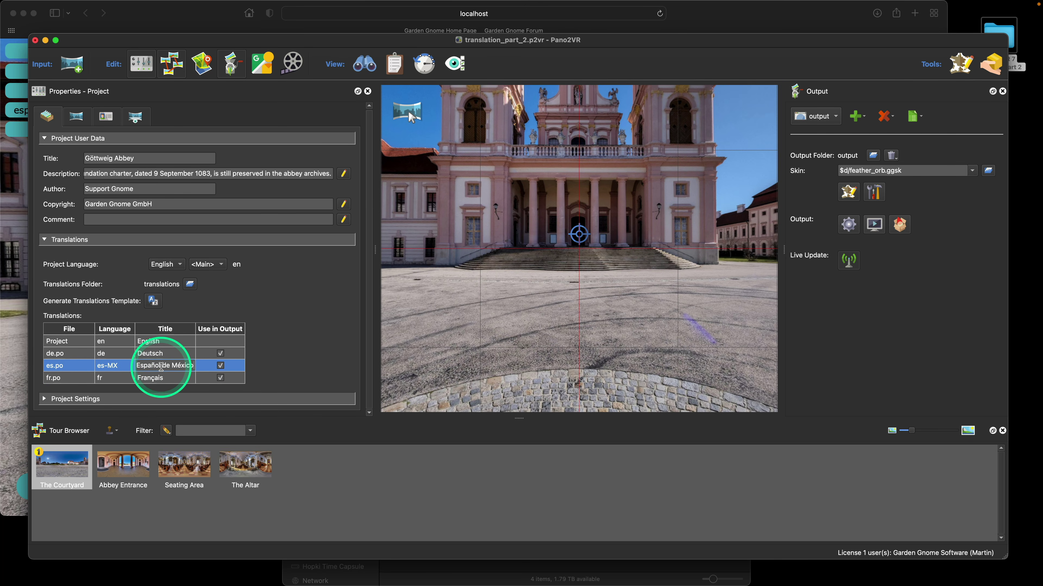
drag(161, 367, 195, 366)
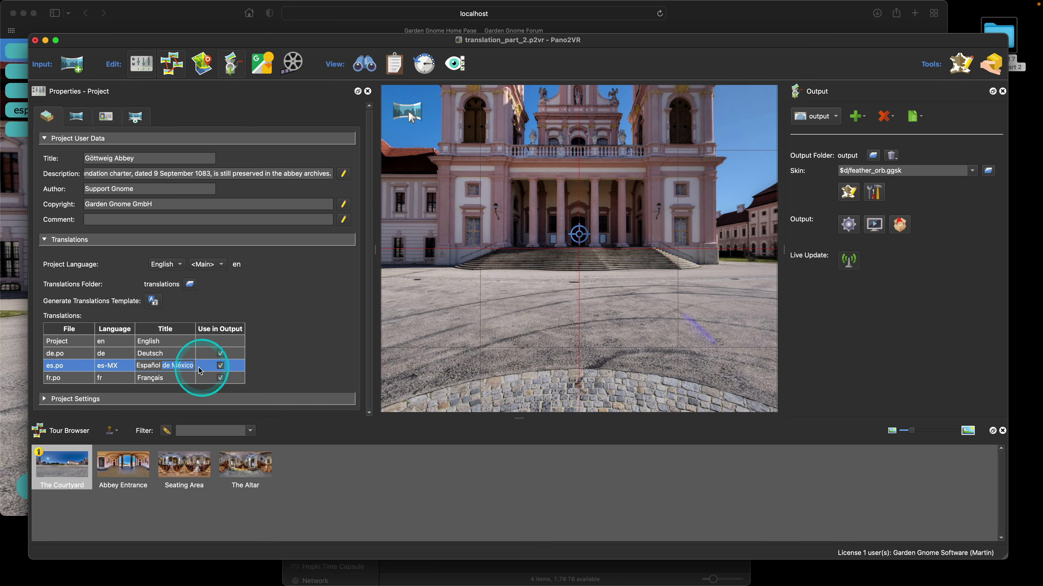
key(BackSpace)
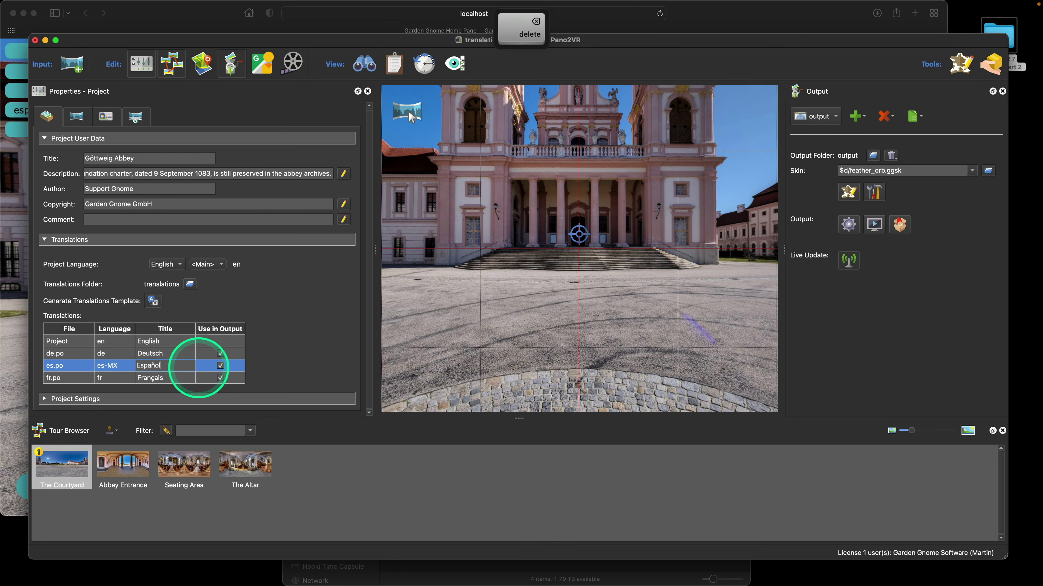
click(281, 356)
Save the project, regenerate the web output, and check the edited language titles in the browser tour's language menu
key(super+g)
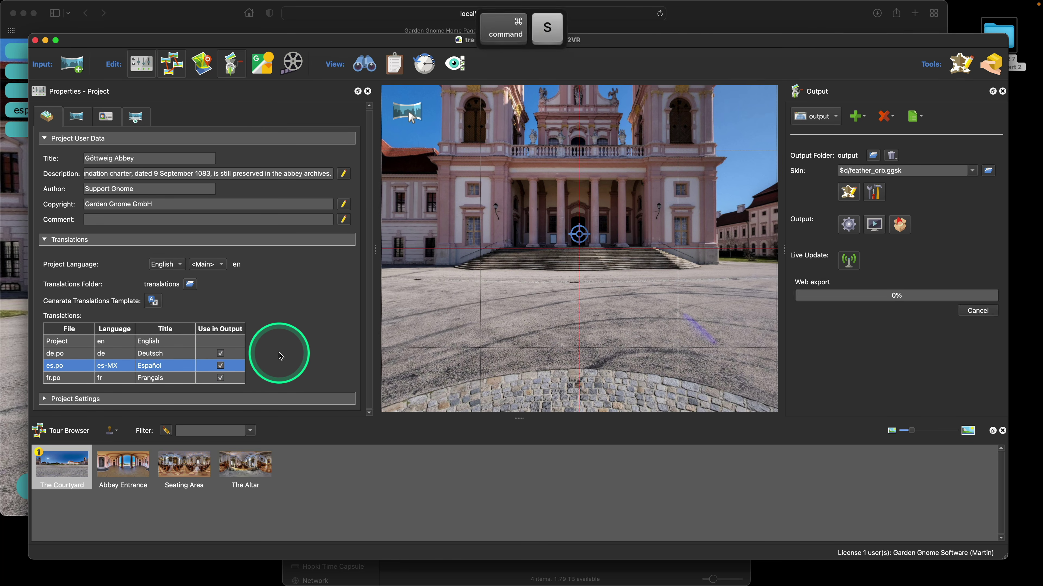
mouse_move(158, 4)
click(172, 26)
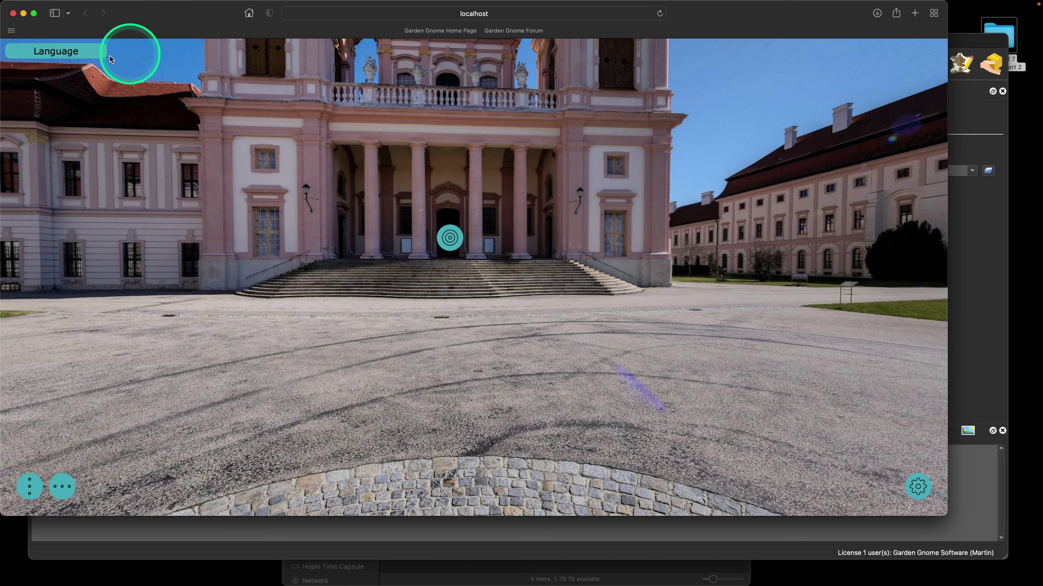
click(82, 51)
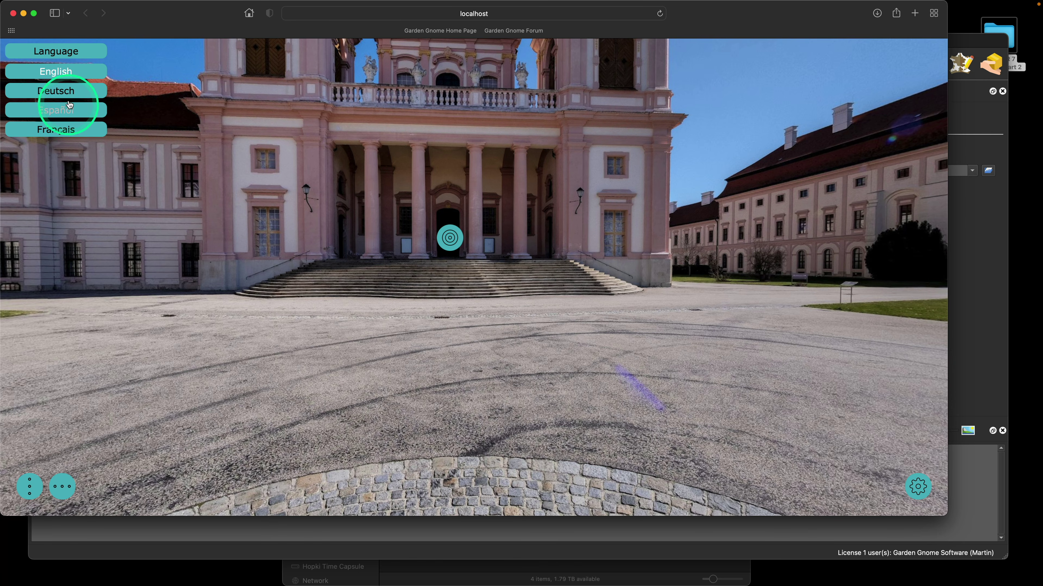
click(73, 52)
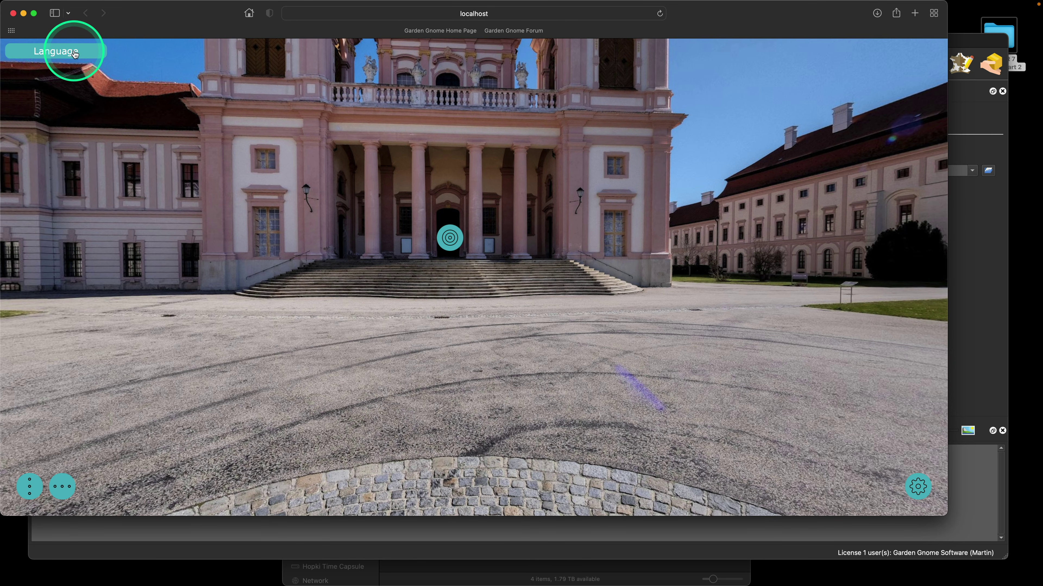
Compare the project's translations table with the browser tour's language menu, checking the language order and titles
click(140, 538)
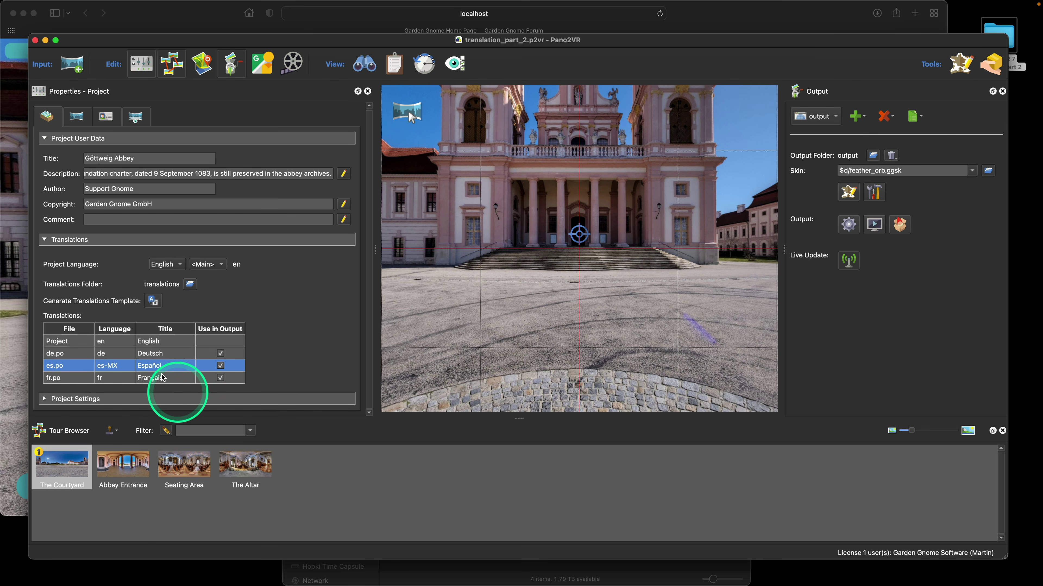
click(21, 50)
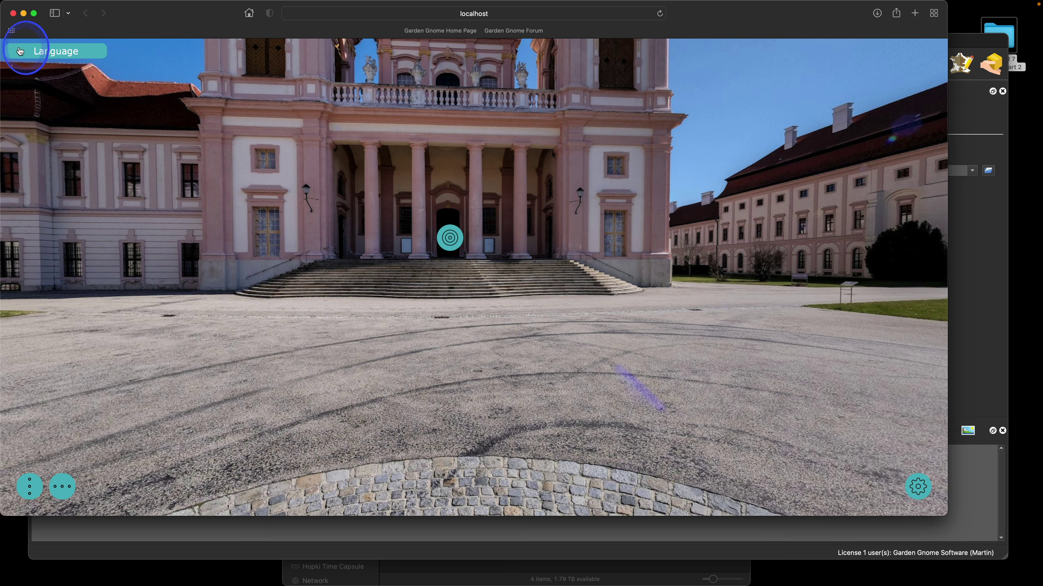
click(25, 52)
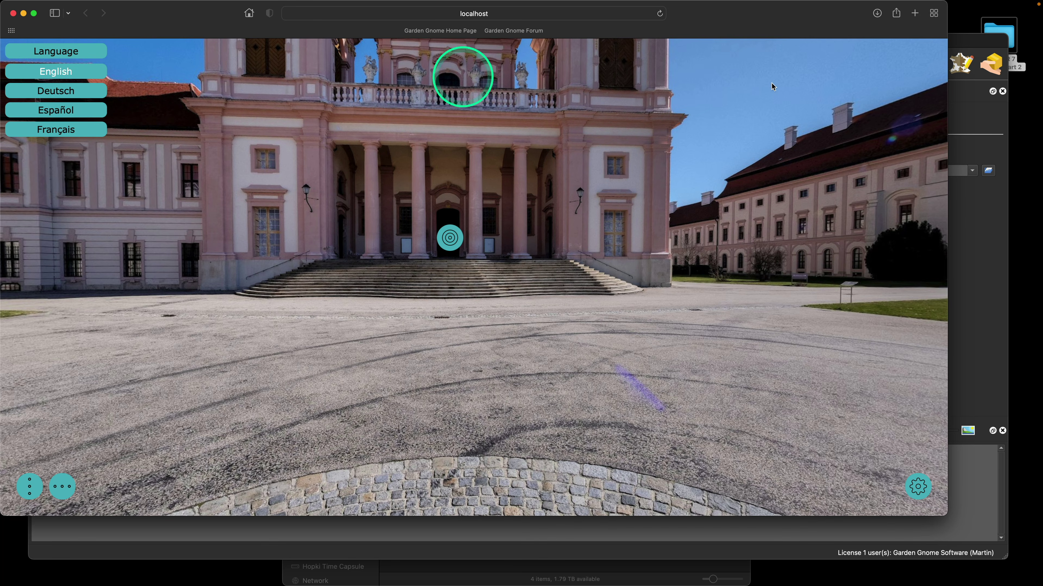
In Pano2VR, exclude the de.po translation from the output, save the project, and check the browser tour's language menu
click(984, 102)
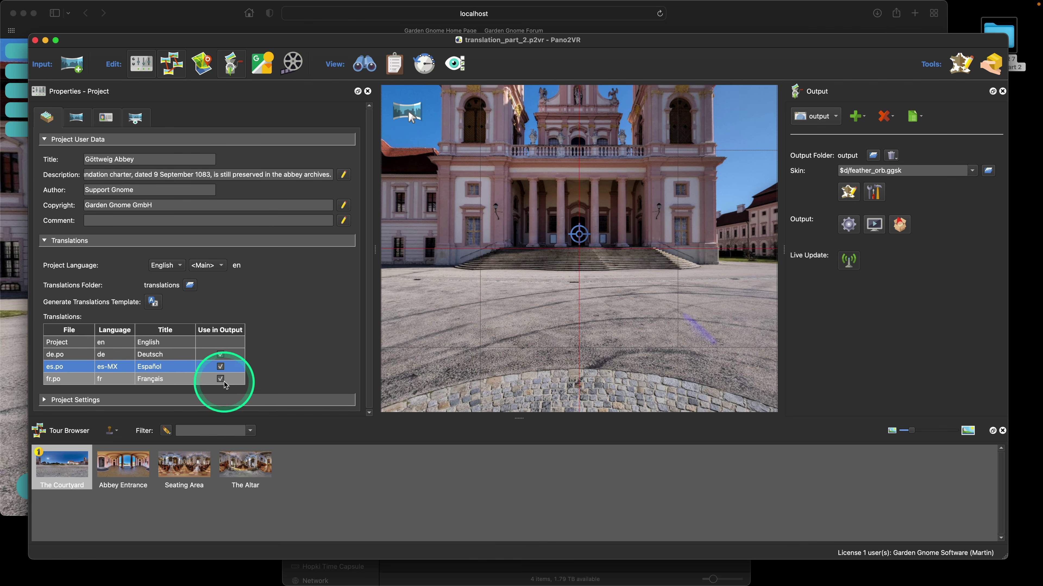
click(220, 355)
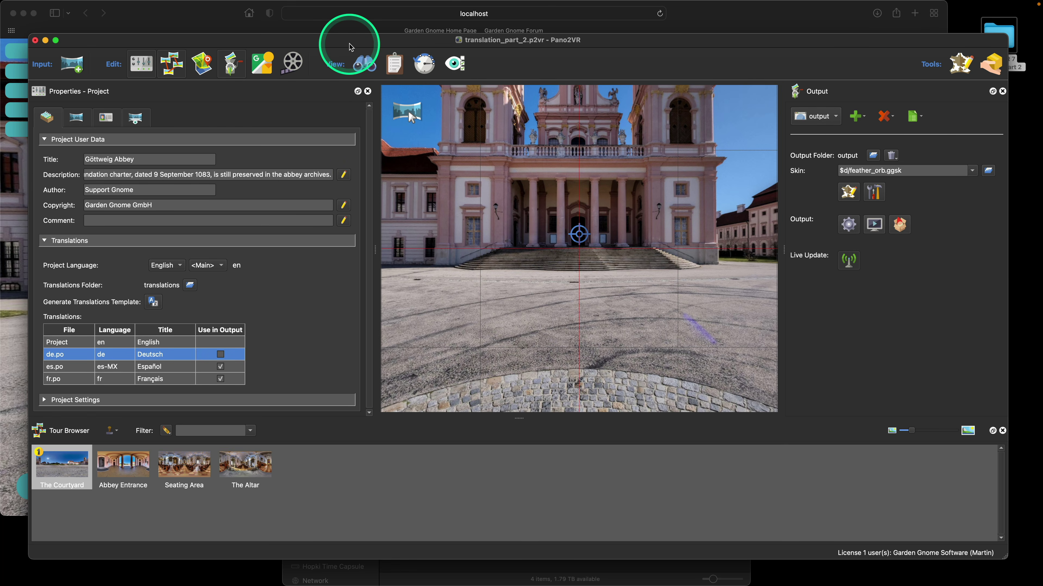
key(super+s)
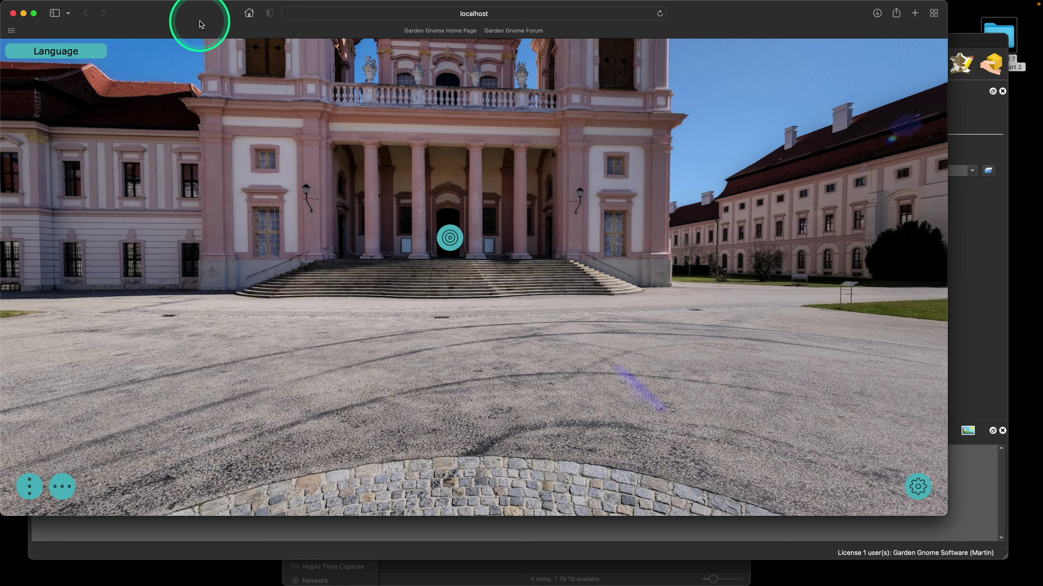
click(89, 51)
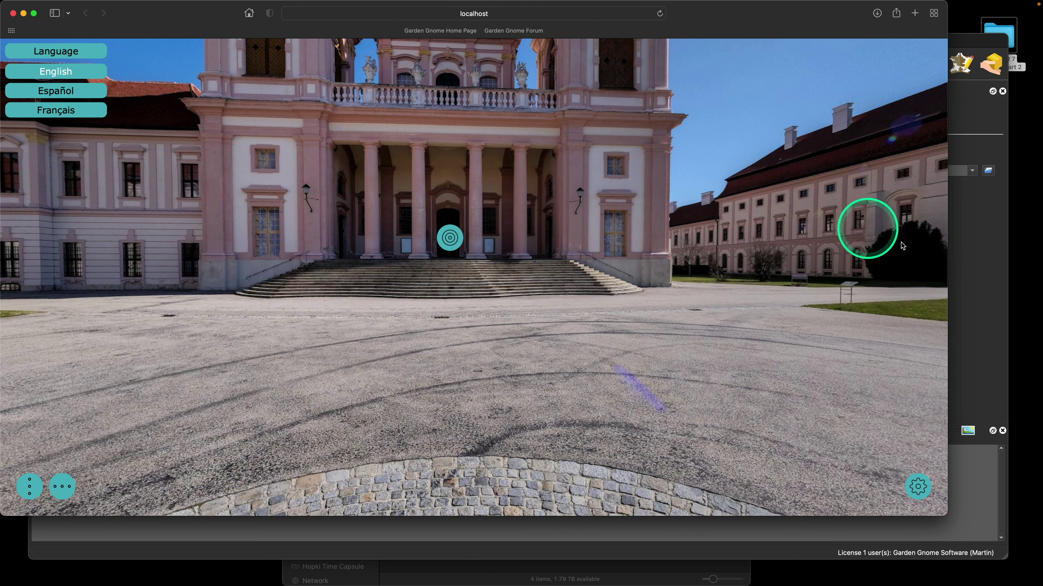
Include the de.po translation in the output again, update the tour, and check Deutsch in the browser's language menu
click(953, 252)
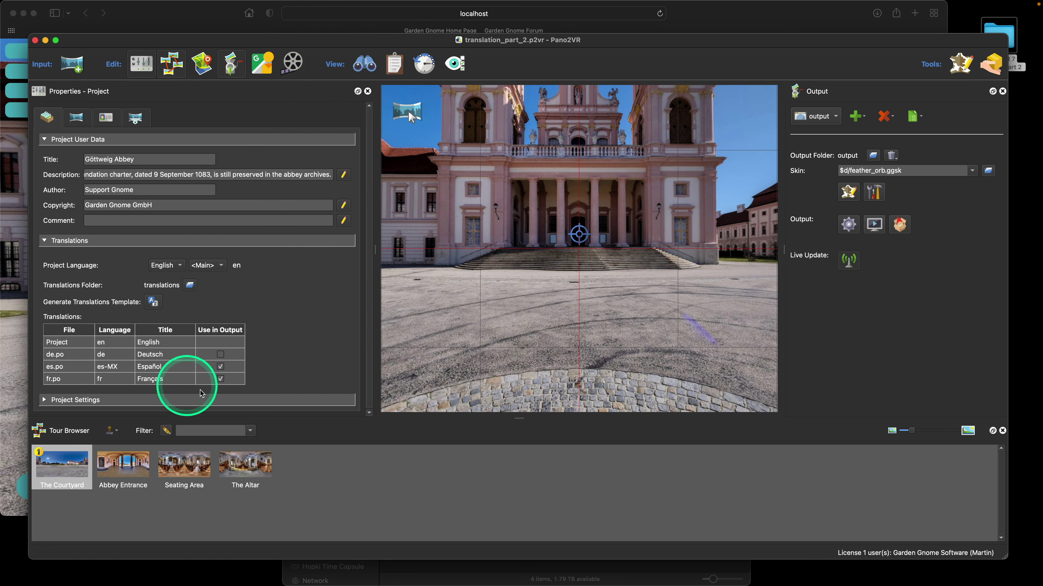
click(222, 354)
key(super+8)
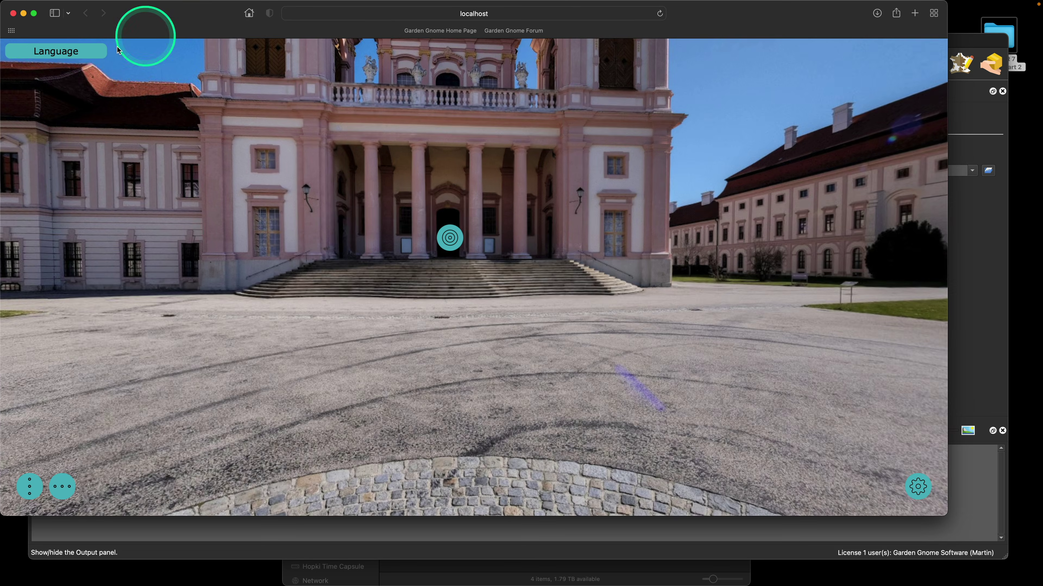
click(82, 51)
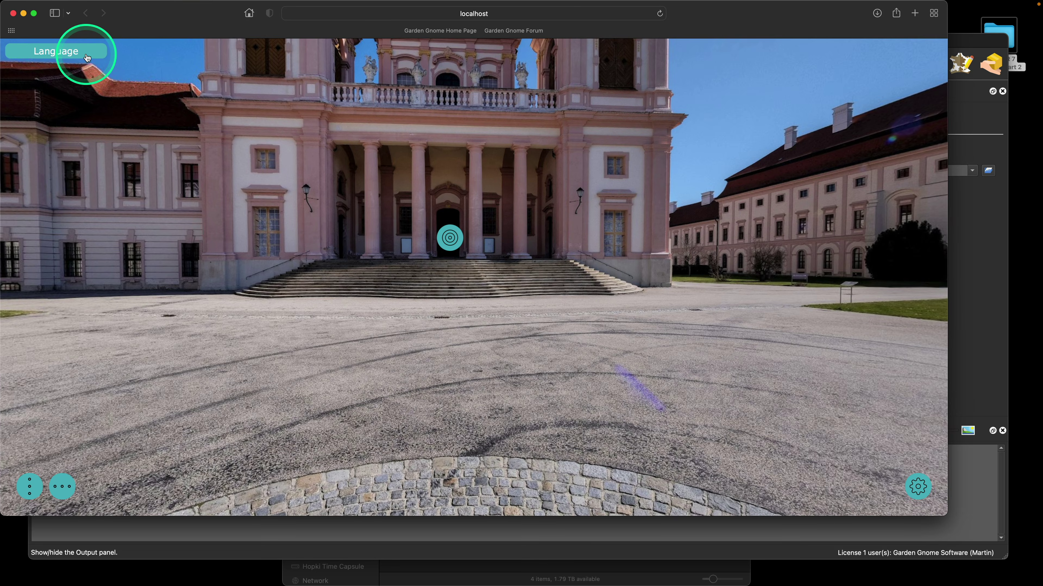
click(60, 93)
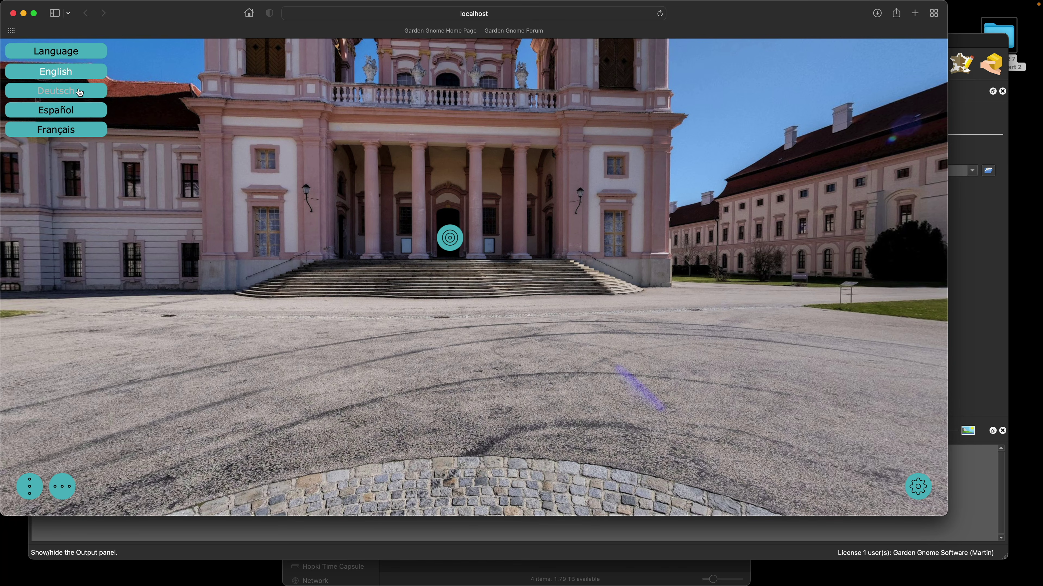
Switch to Pano2VR and show the Abbey Entrance panorama in the viewer, facing the doors
click(959, 46)
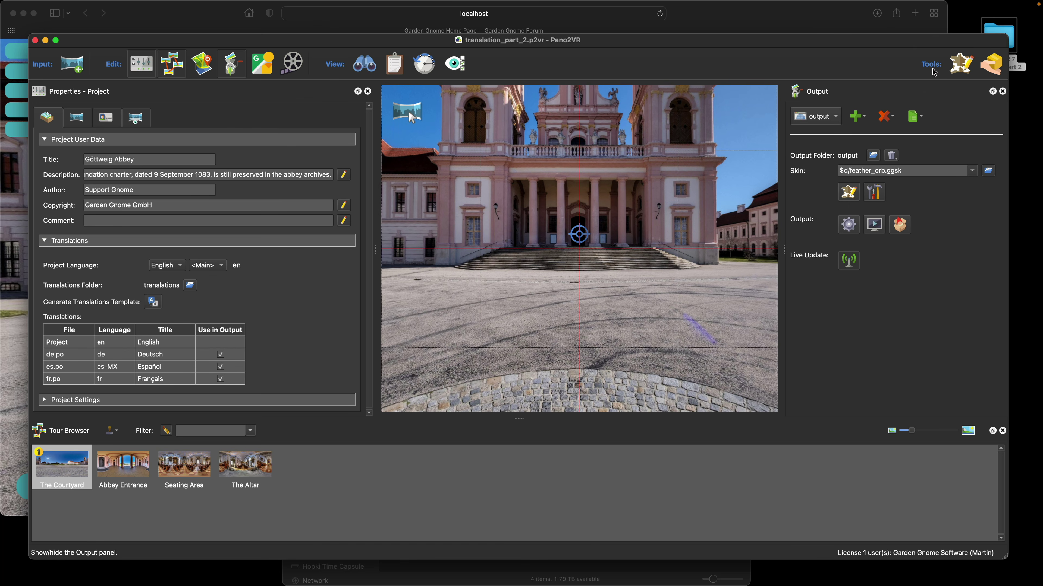
click(141, 468)
drag(612, 296, 536, 171)
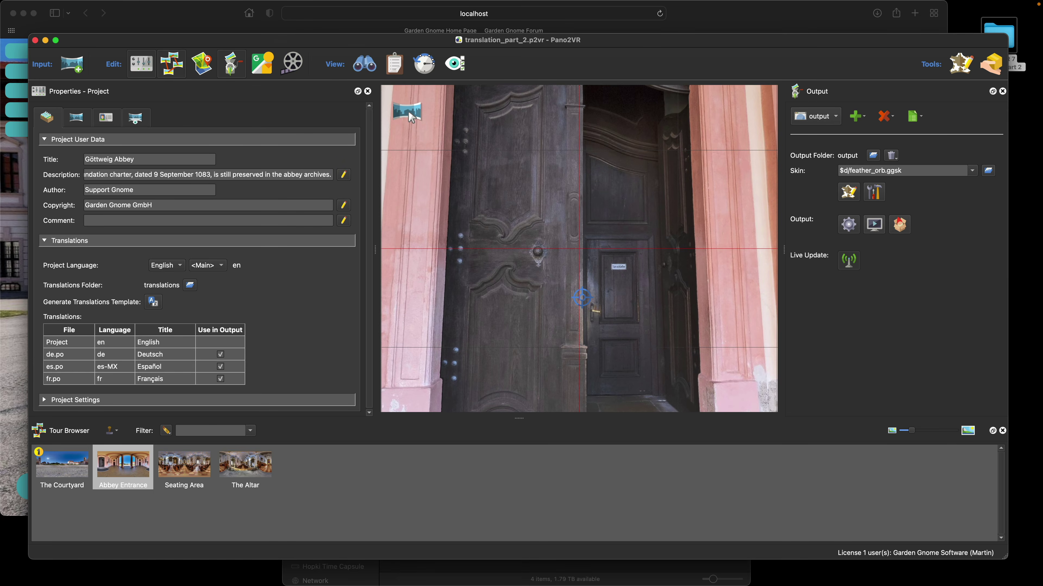
click(410, 117)
Skim the Göttweig Abbey Wikipedia article in the browser and reposition its window so the Pano2VR window can be reached
drag(204, 29, 213, 73)
scroll(424, 294, down, 10)
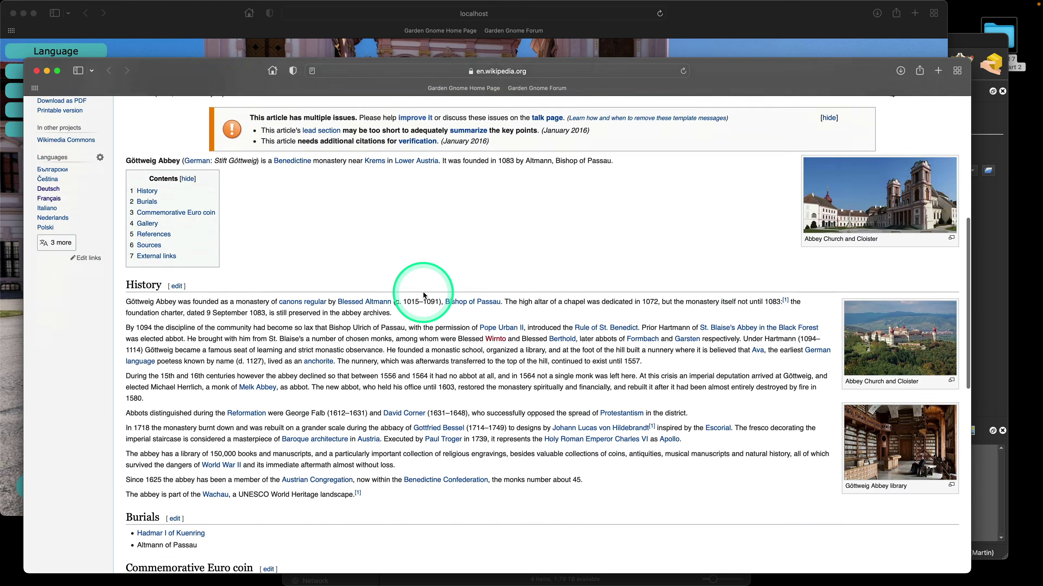
scroll(312, 184, up, 1)
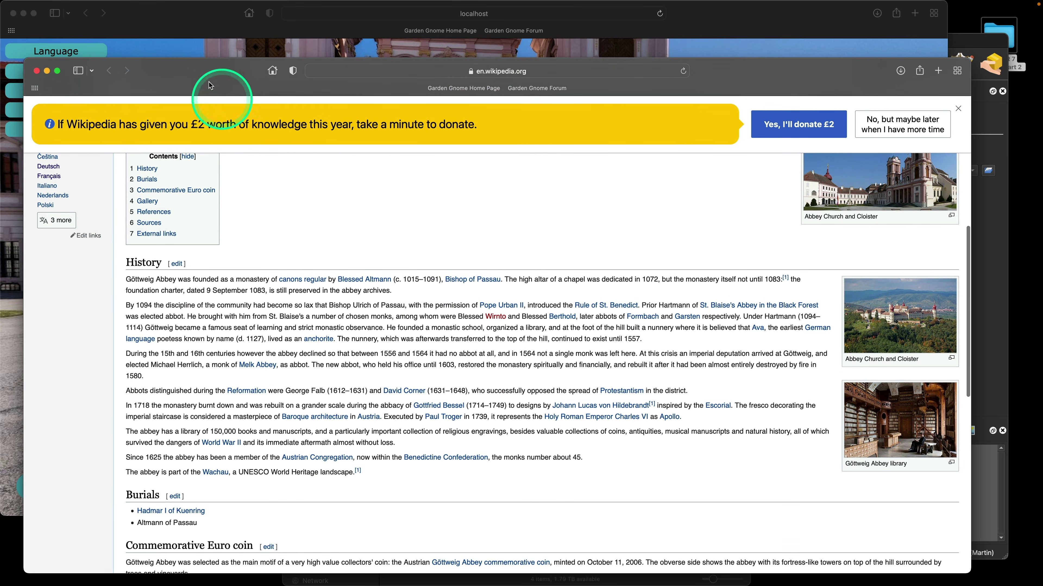
drag(208, 71, 262, 300)
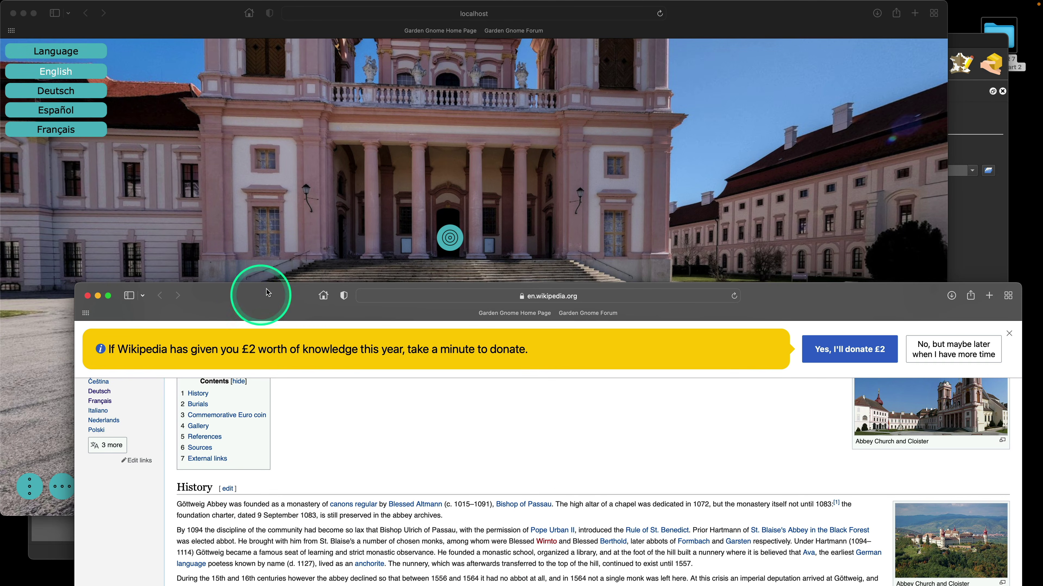
Switch the Pano2VR viewer to point hotspot editing, try placing a hotspot on the dark door, and delete that hotspot
click(976, 115)
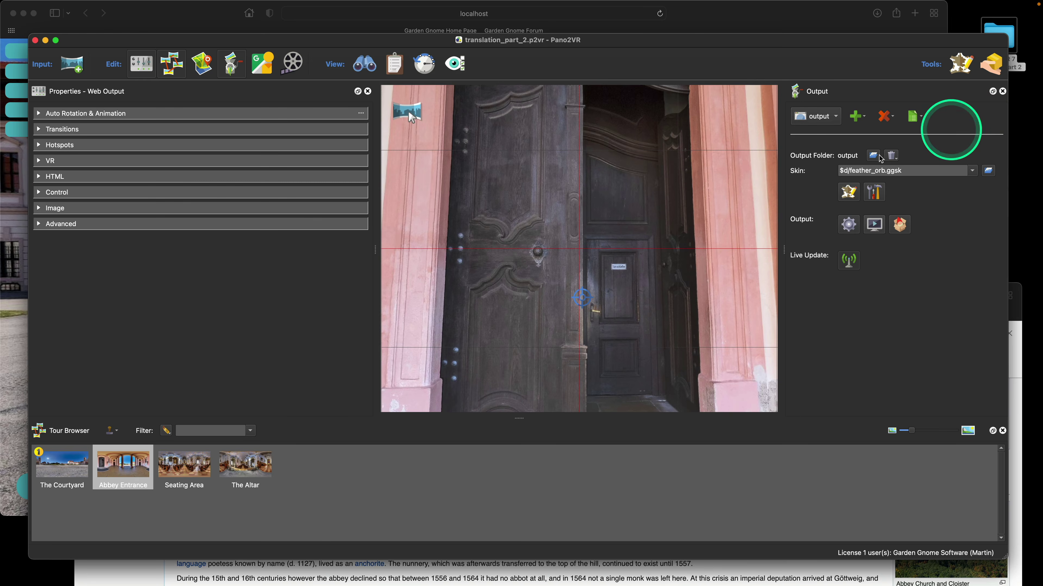
click(422, 123)
click(411, 186)
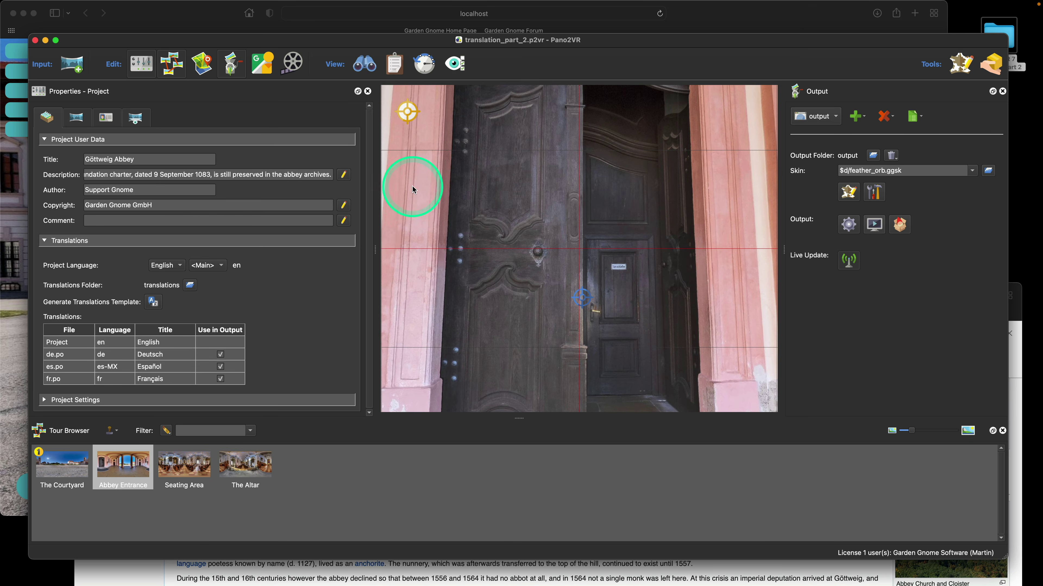
double_click(536, 213)
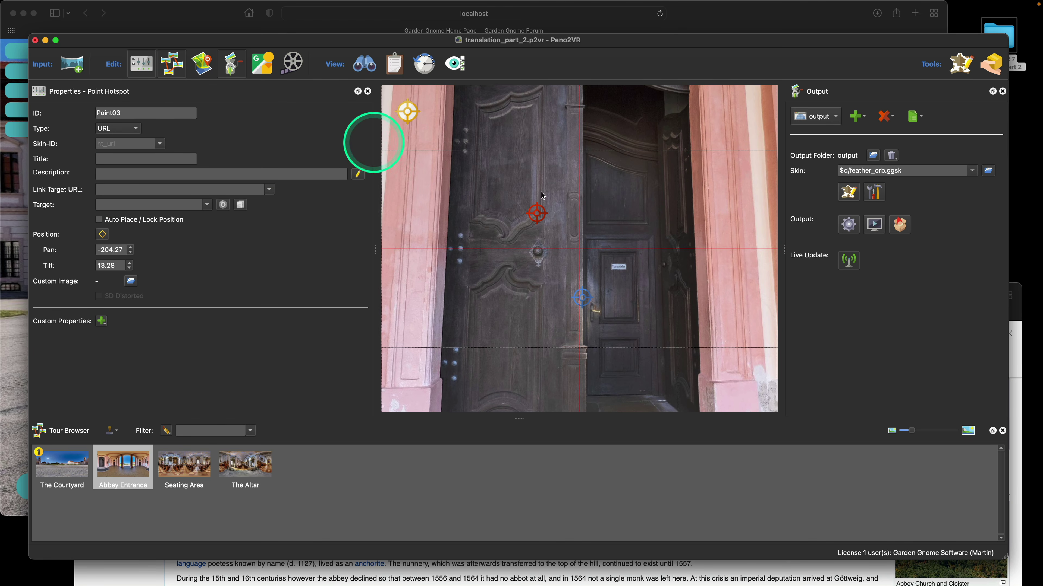
key(Delete)
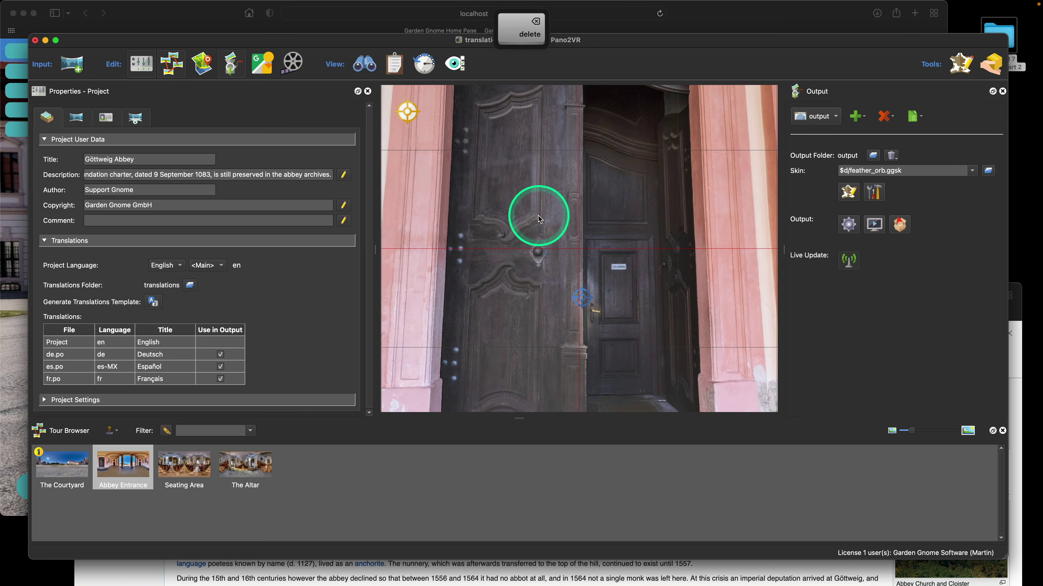
click(1013, 394)
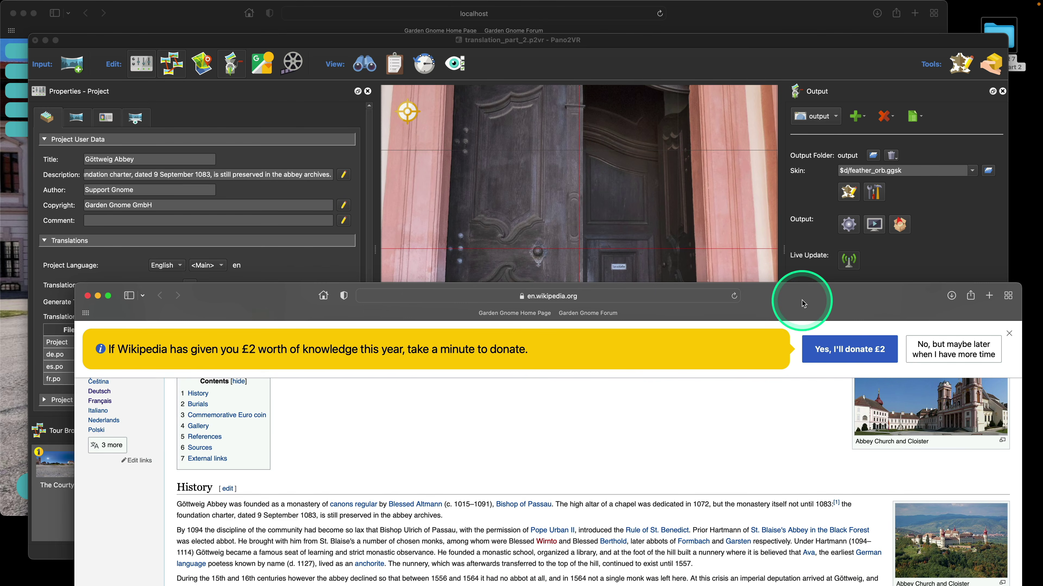
drag(802, 299, 800, 338)
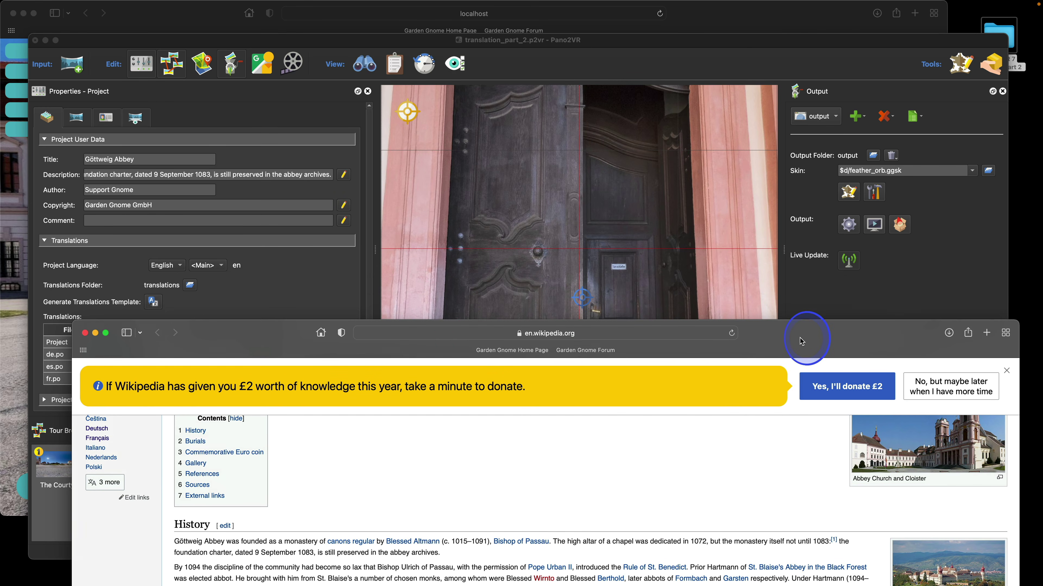
click(466, 334)
drag(433, 335, 556, 240)
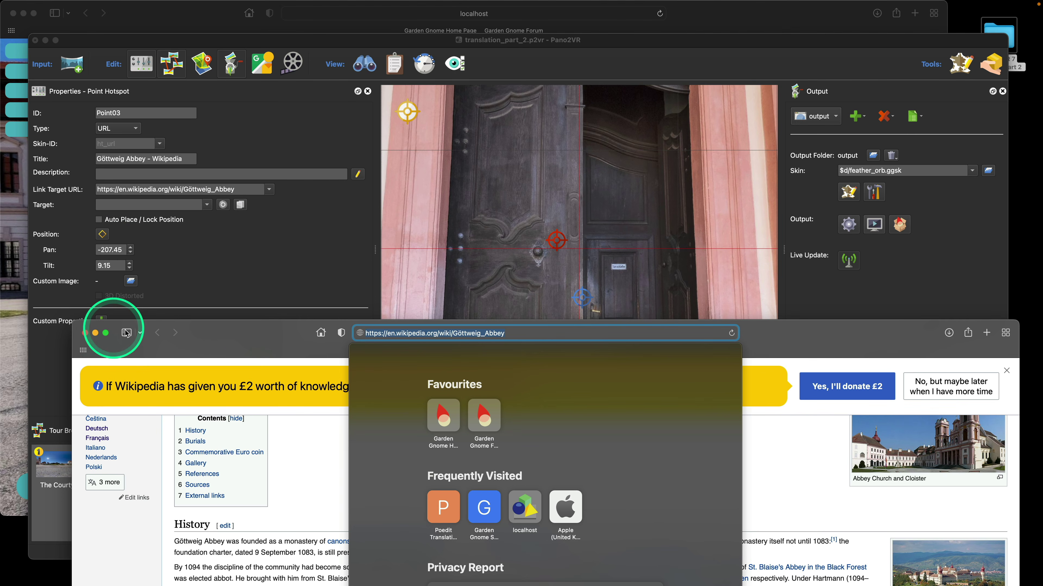
click(94, 334)
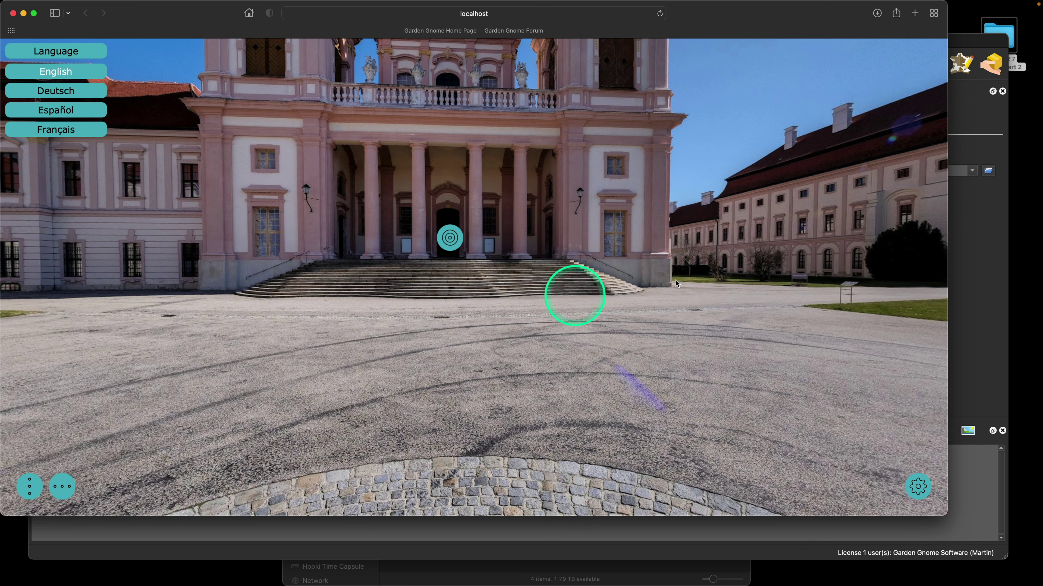
Regenerate the tour's web output in Pano2VR, overwriting the existing pano.xml
click(946, 236)
click(847, 224)
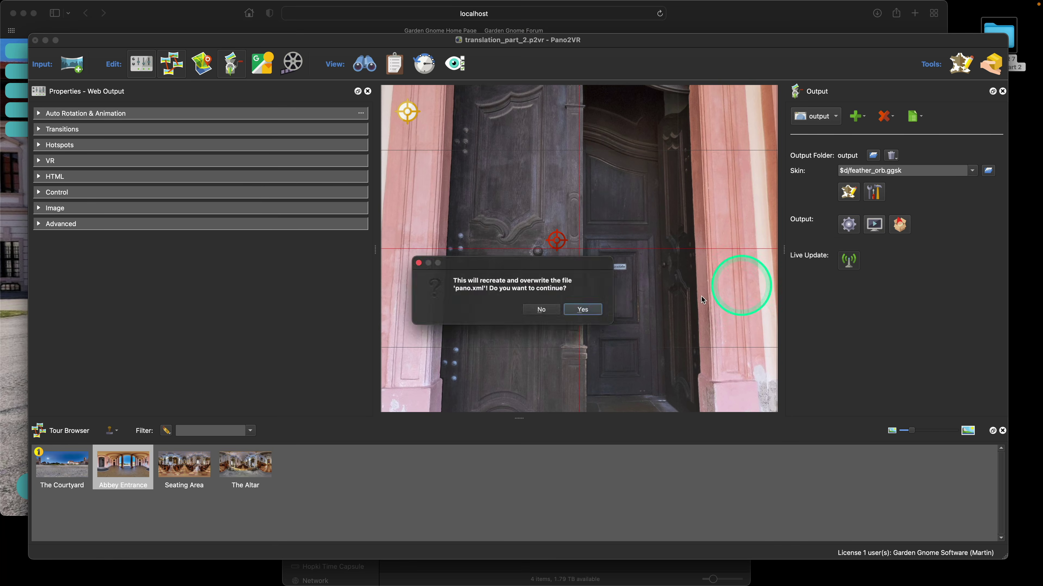
click(587, 310)
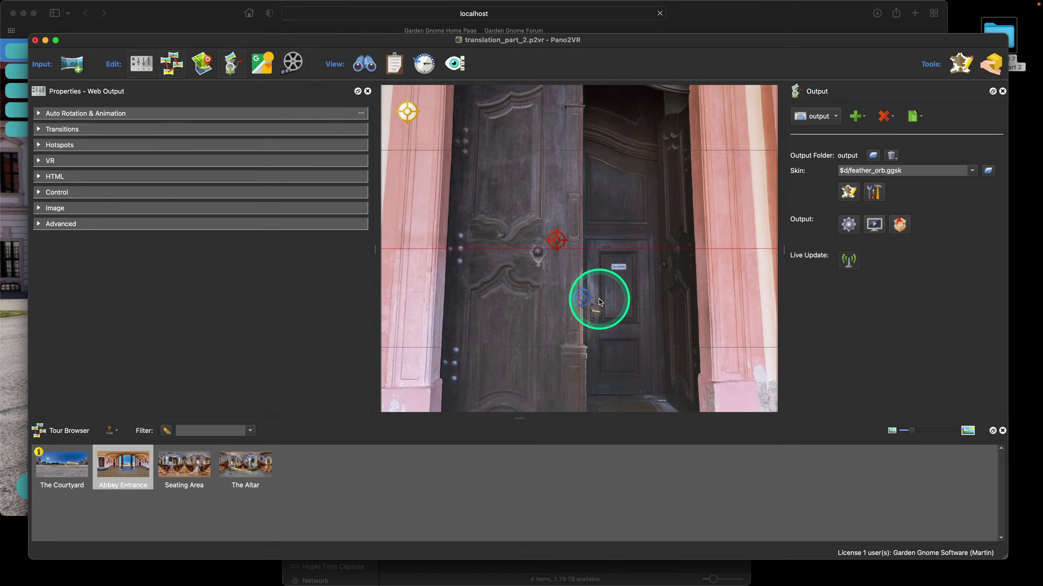
In the browser tour, go to the Abbey Entrance, open the Wikipedia hotspot, look through the embedded article, and close it
click(198, 15)
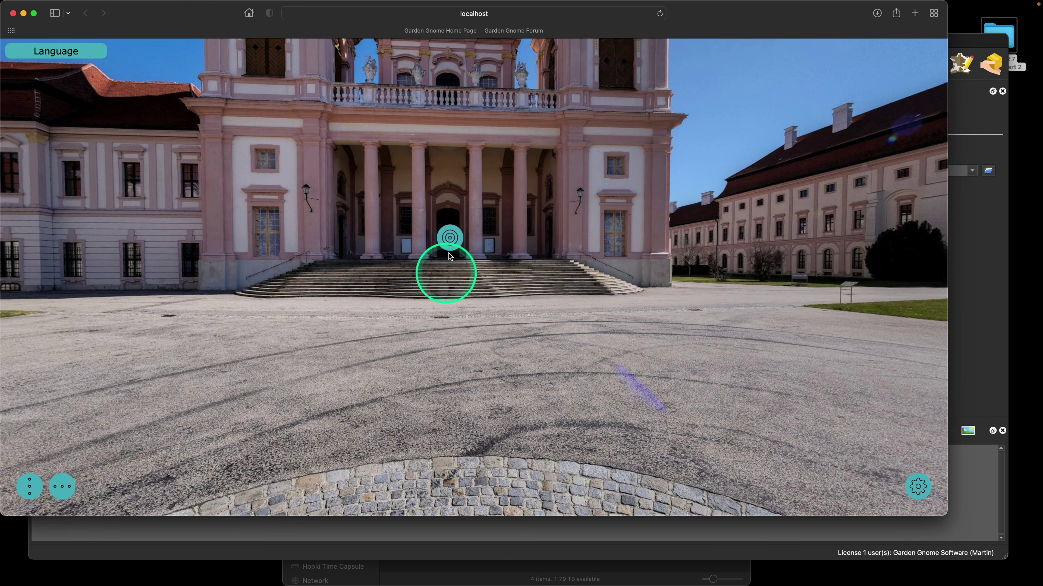
click(449, 240)
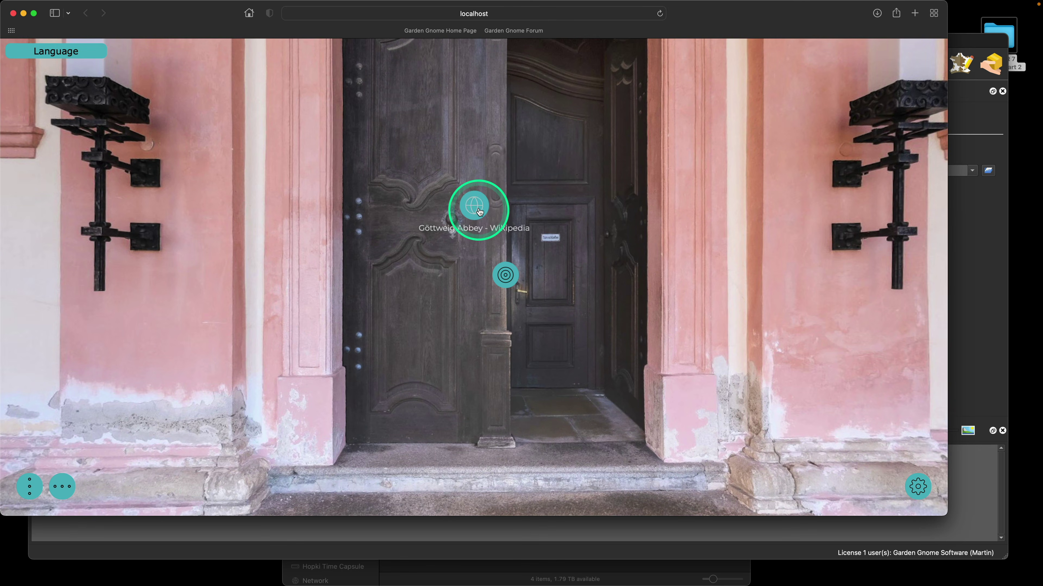
click(478, 209)
scroll(476, 205, down, 15)
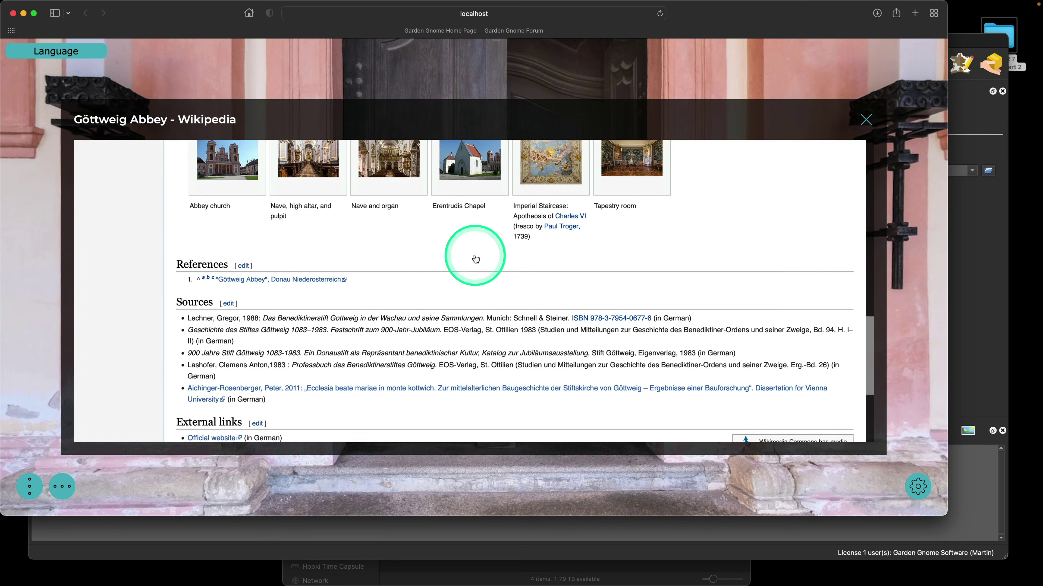
scroll(476, 256, up, 15)
scroll(475, 255, down, 10)
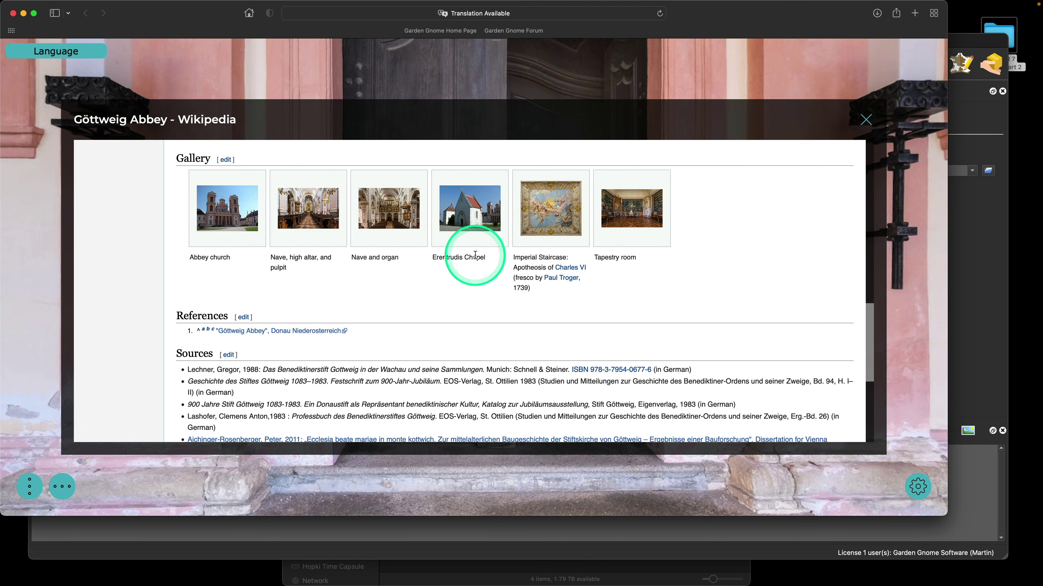
scroll(588, 299, up, 1)
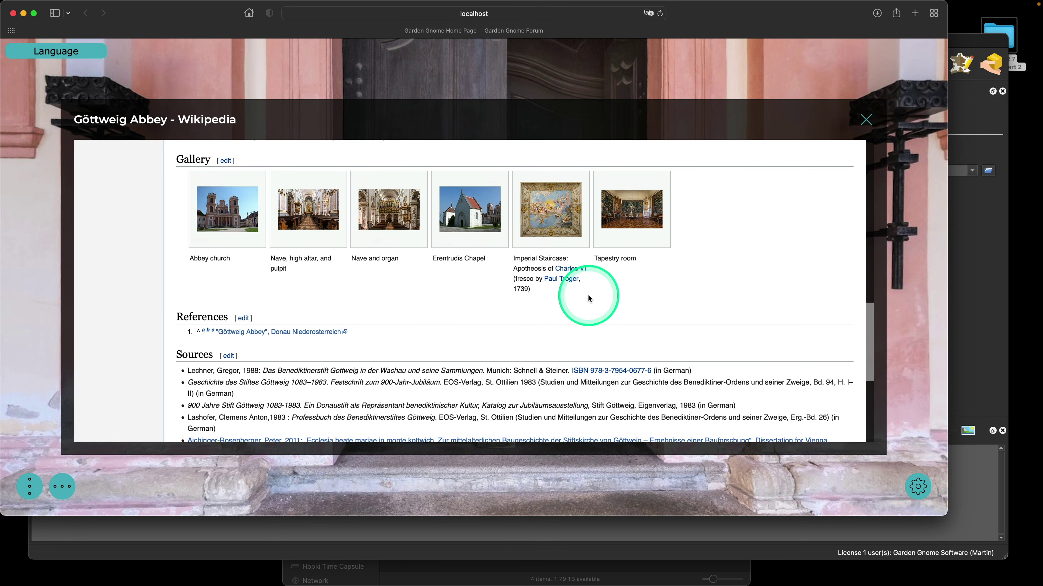
scroll(588, 299, up, 15)
scroll(592, 299, down, 5)
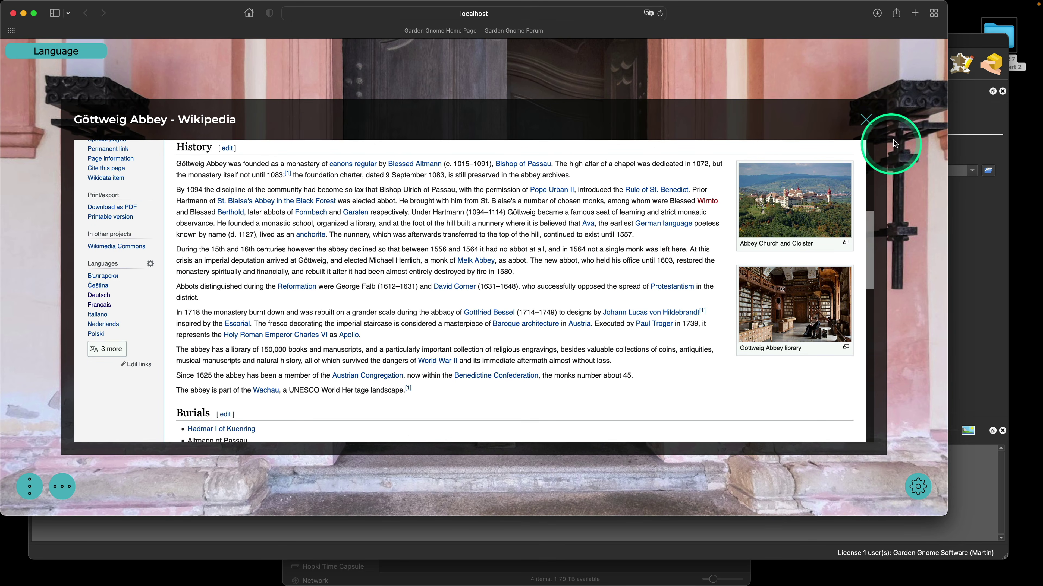
click(865, 120)
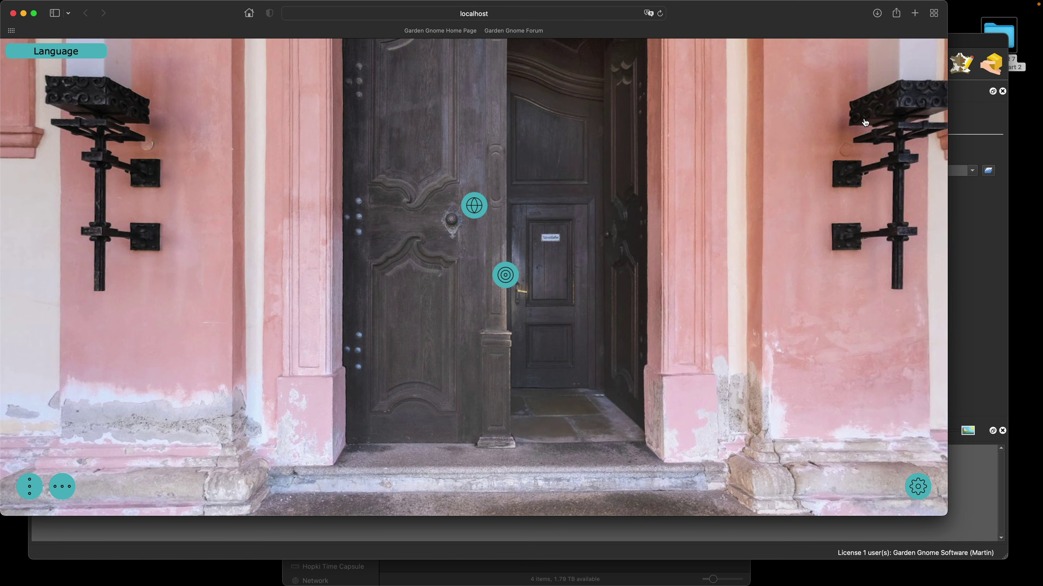
Switch to Pano2VR, generate the project's translations template, and show the template file in its folder
click(968, 136)
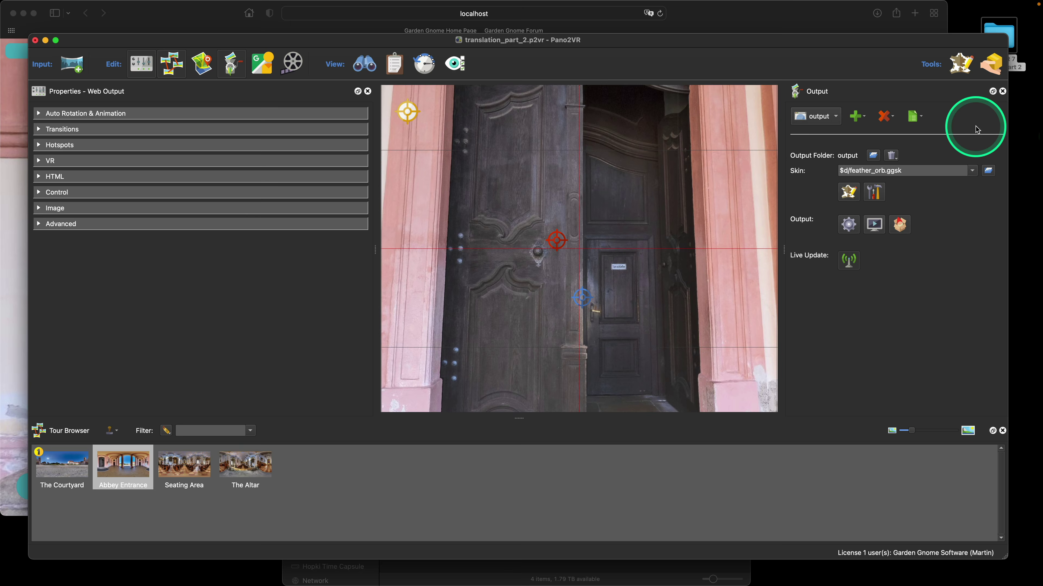
click(477, 198)
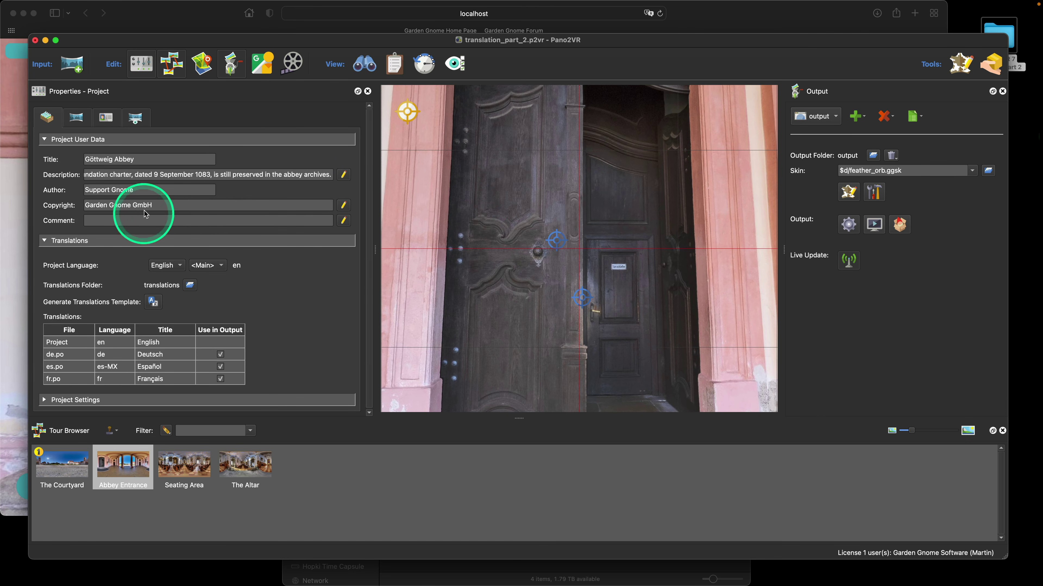
scroll(319, 315, down, 1)
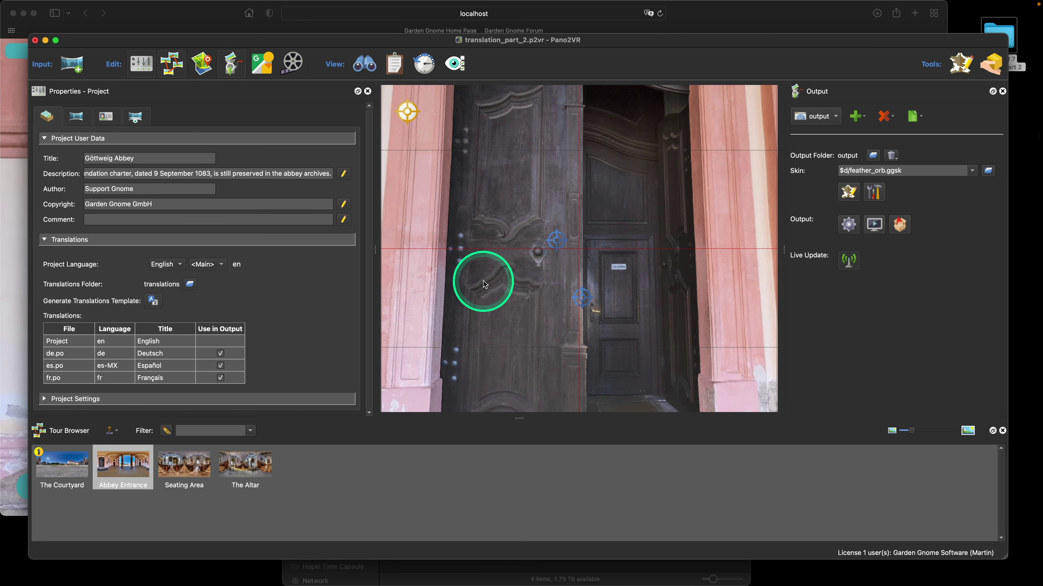
click(154, 300)
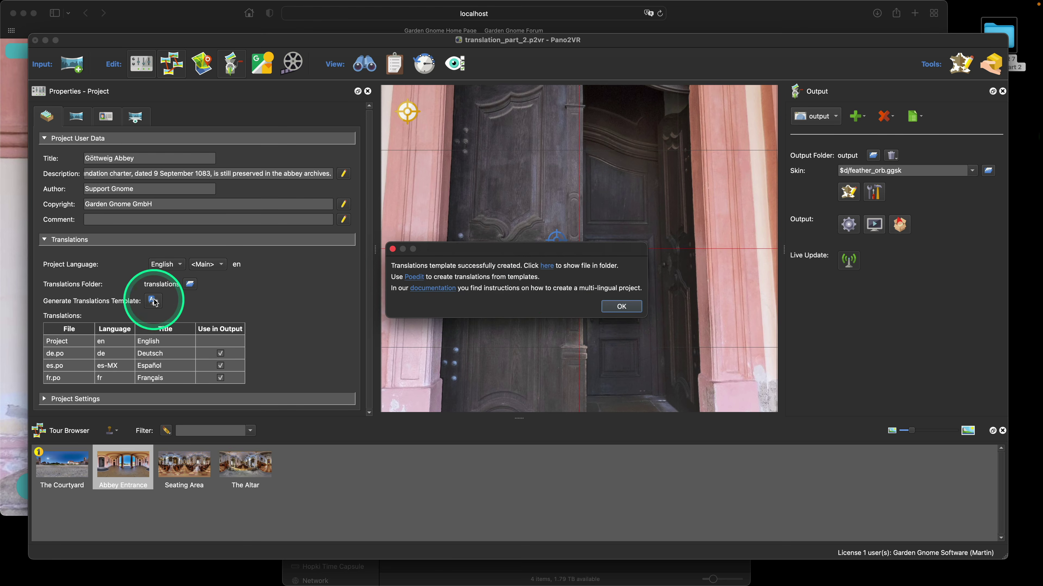
click(547, 266)
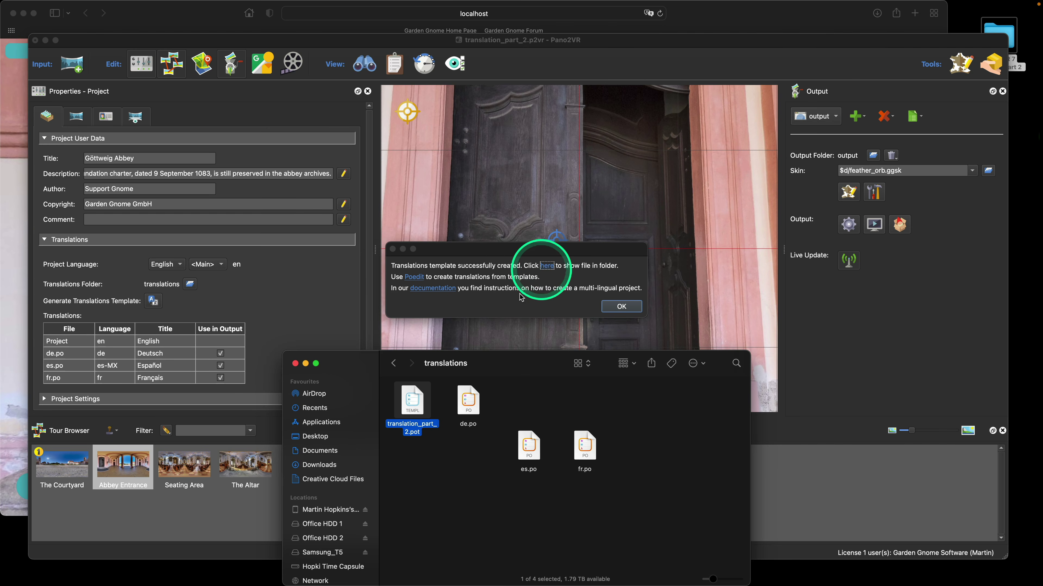
Move the translations folder window clear of the message and clean up its file icons into alphabetical order
drag(507, 364, 478, 223)
click(394, 242)
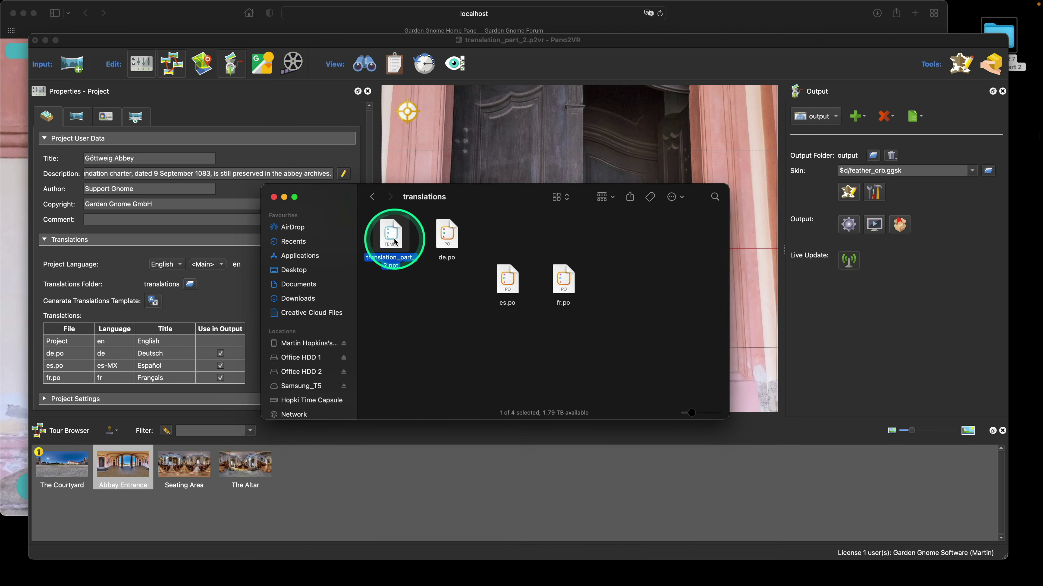
right_click(497, 237)
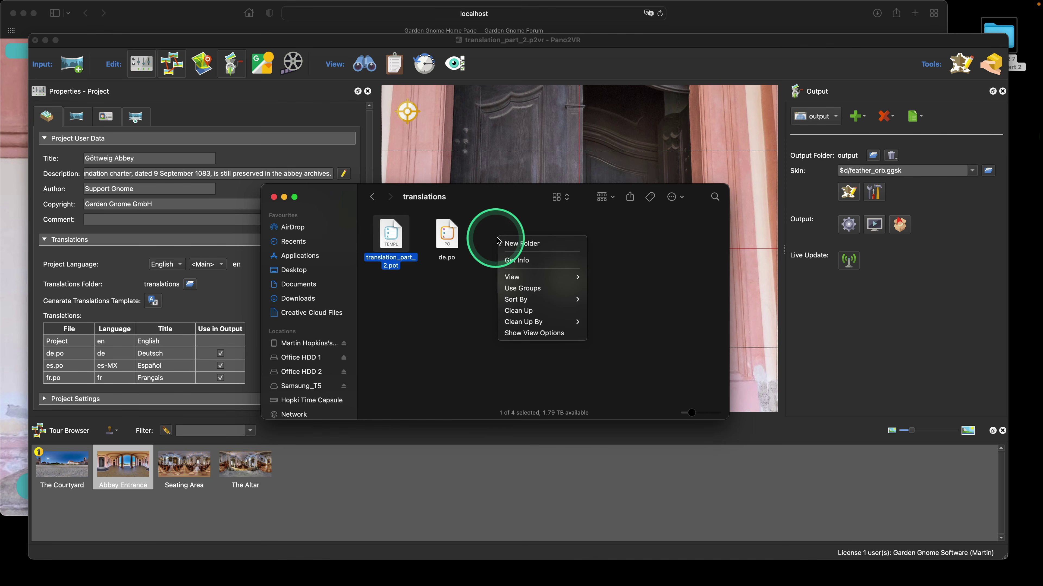
mouse_move(550, 322)
click(596, 325)
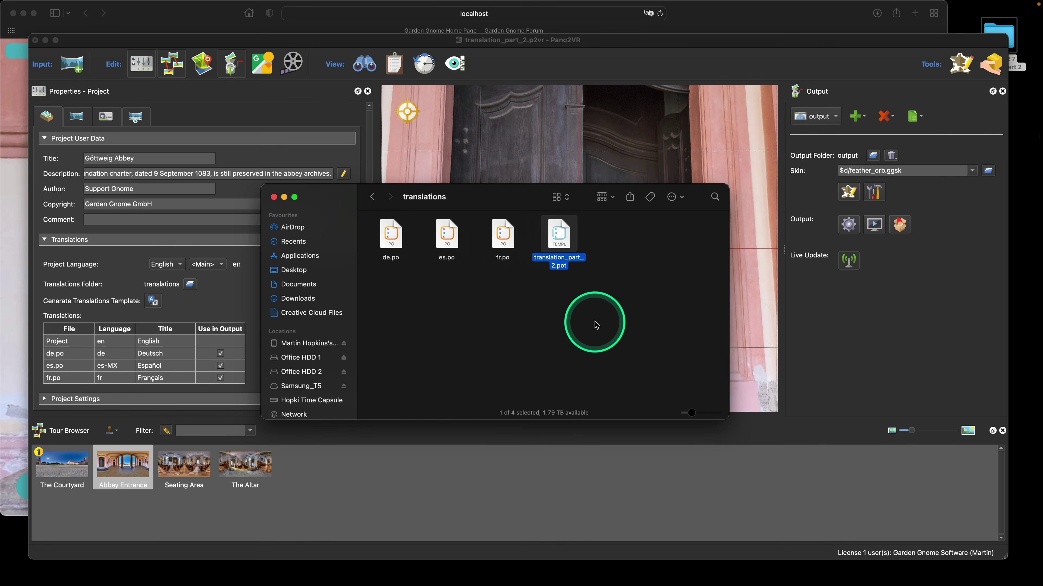
click(598, 320)
Open translation_part_2.pot in Poedit, examine the hotspot's Wikipedia title and URL entries, and close the file
double_click(563, 243)
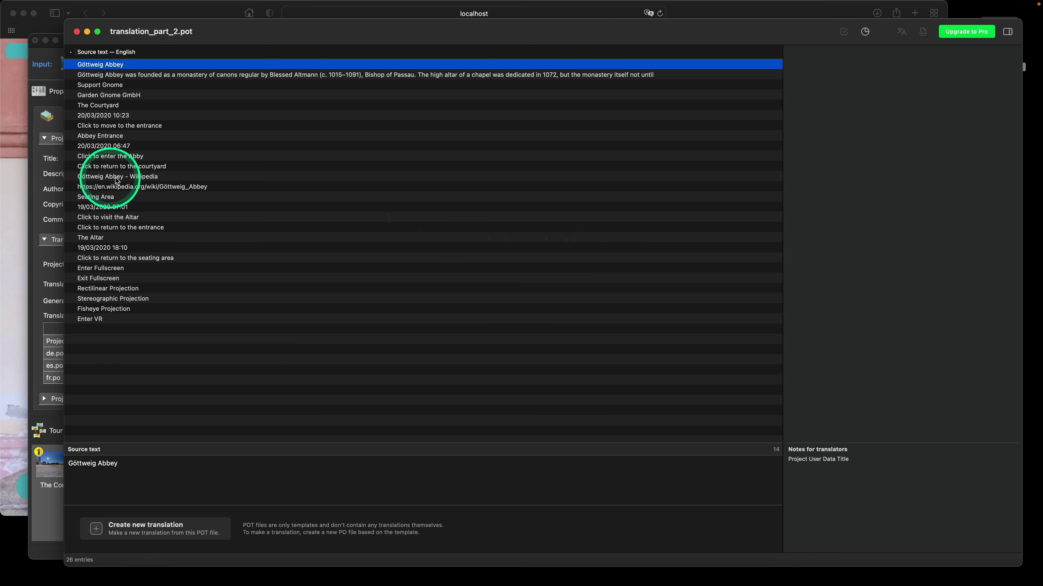
click(149, 180)
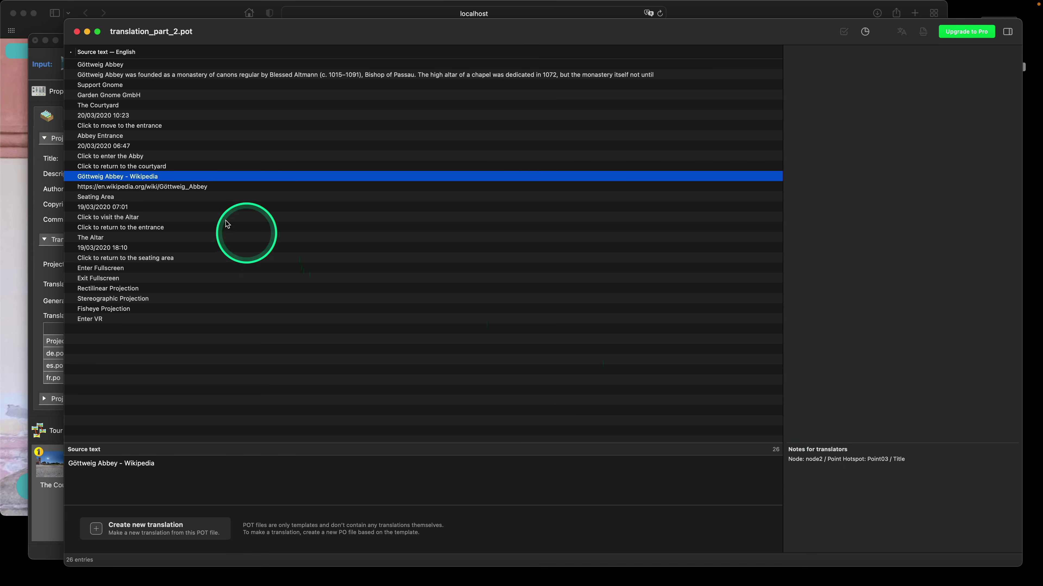
click(204, 188)
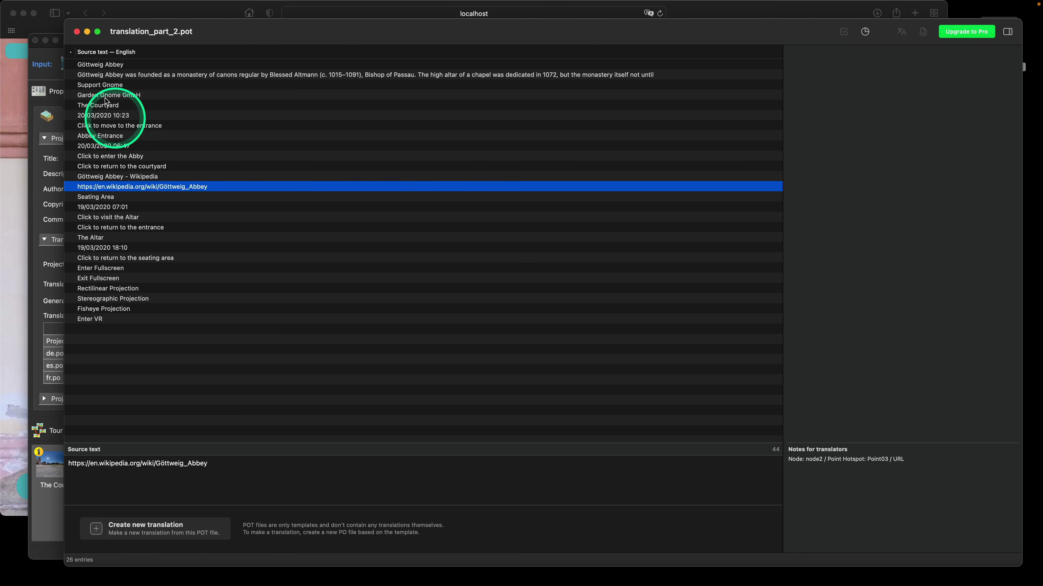
click(77, 32)
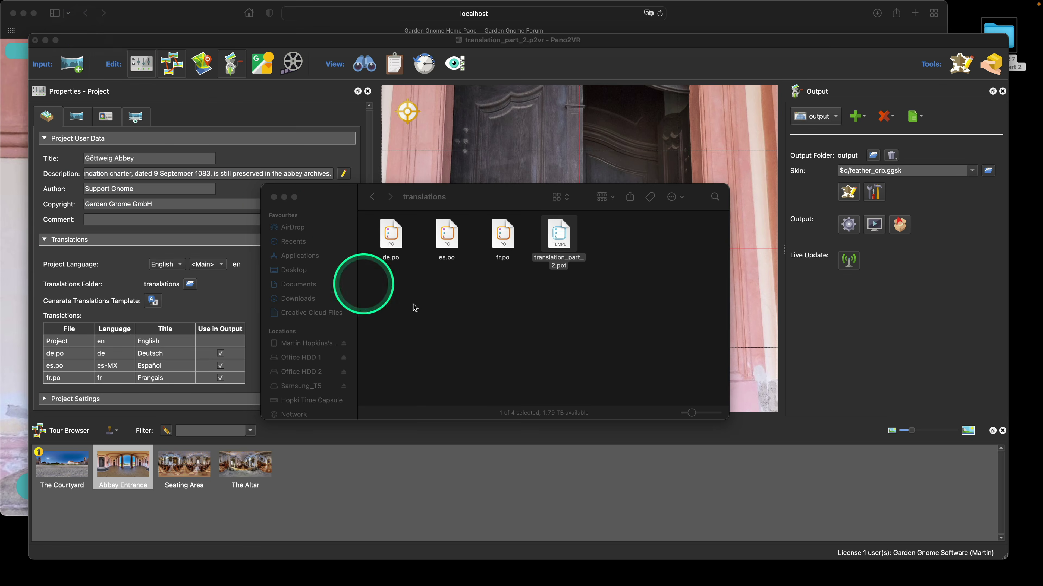
Open de.po in Poedit and update it from the template translation_part_2.pot
click(428, 309)
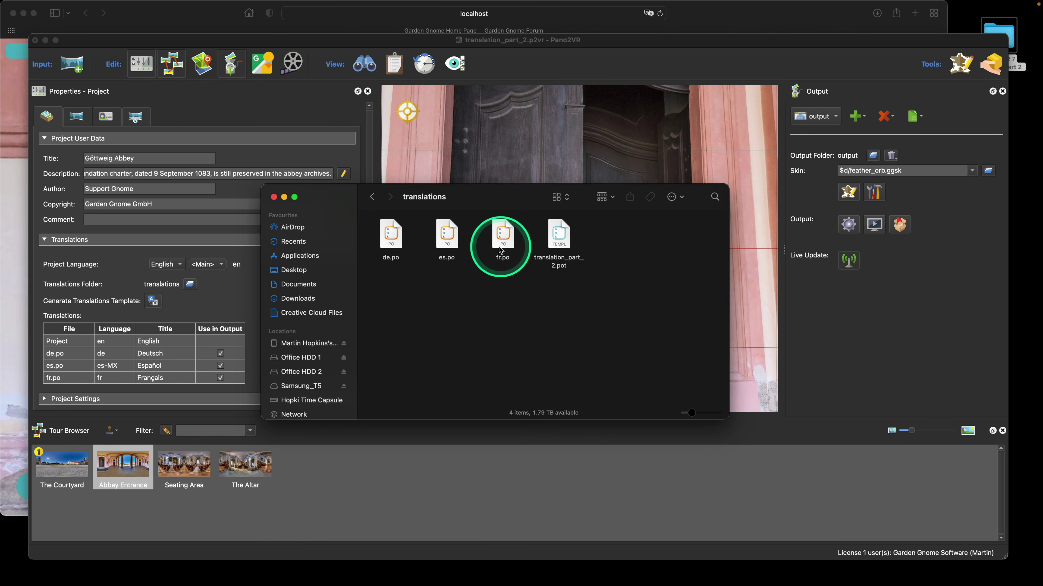
click(400, 245)
double_click(398, 243)
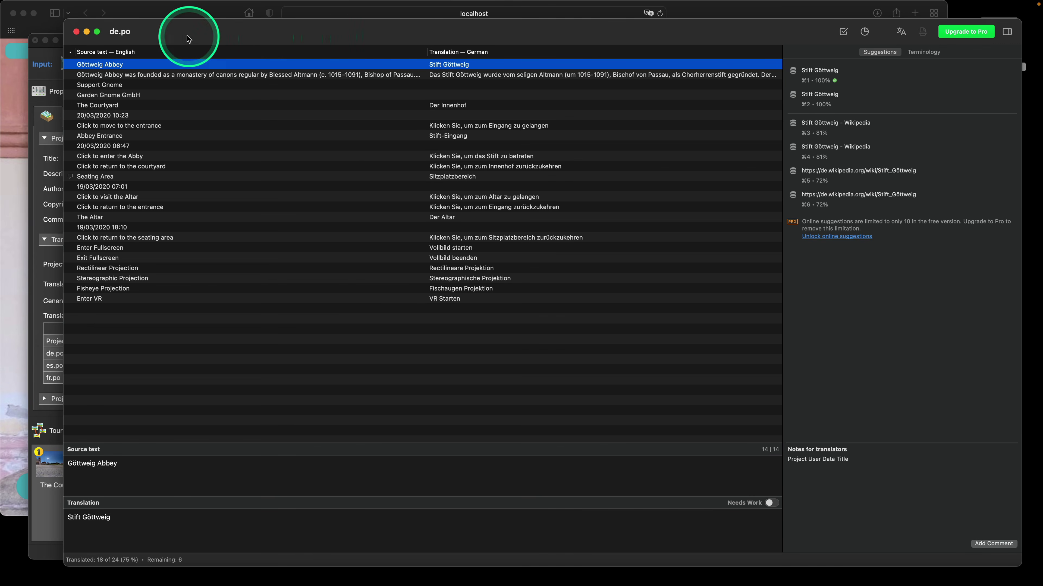
mouse_move(146, 13)
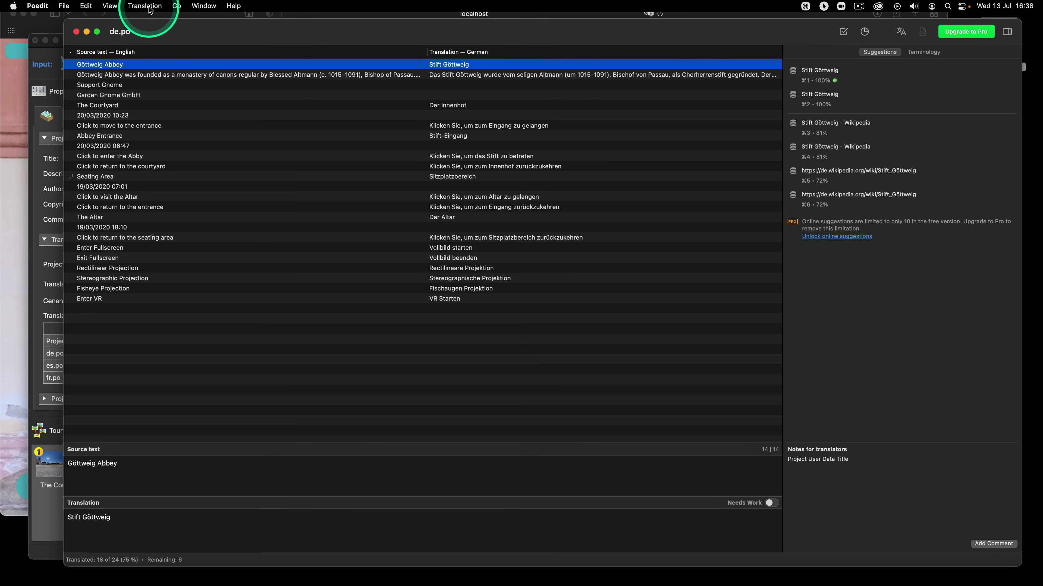
click(148, 6)
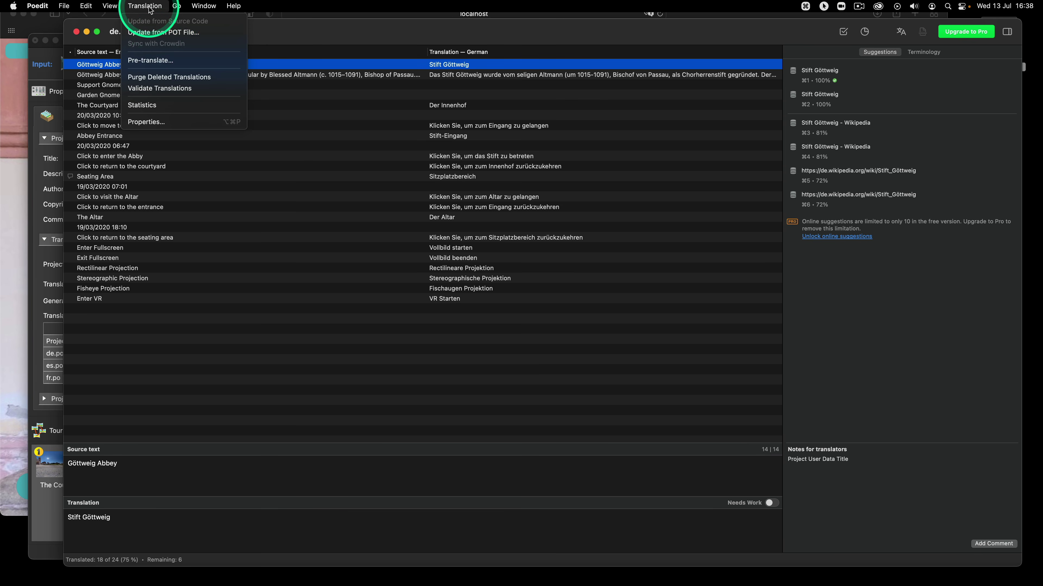
click(184, 33)
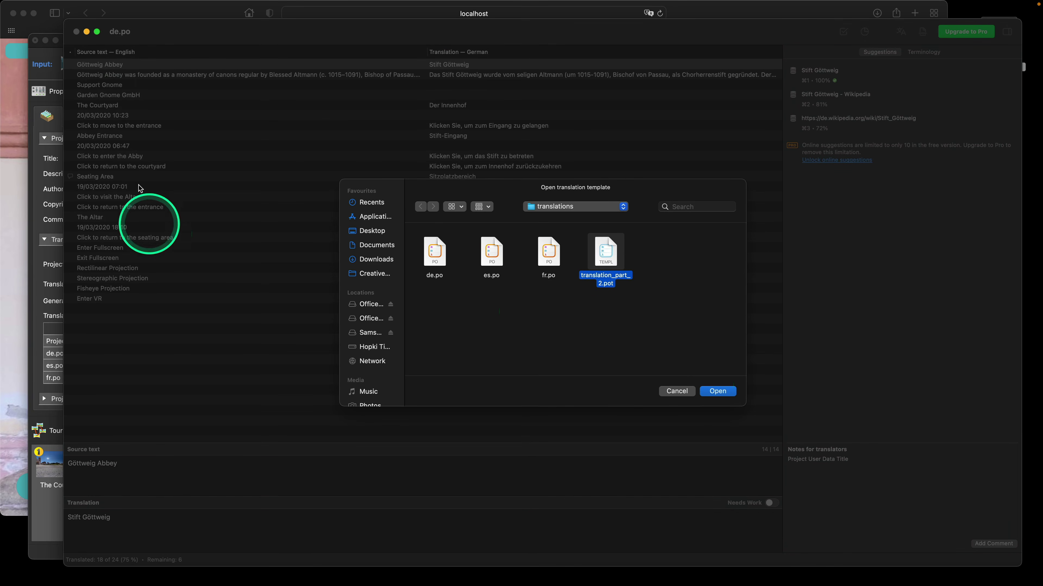
click(719, 391)
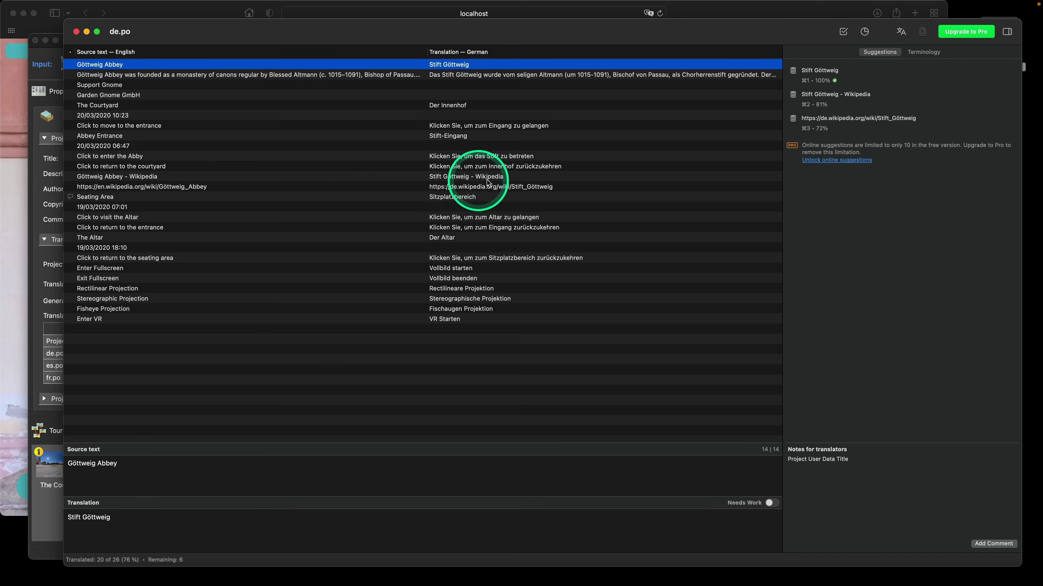
Check the German translation of the Wikipedia URL entry, then save and close de.po
click(495, 189)
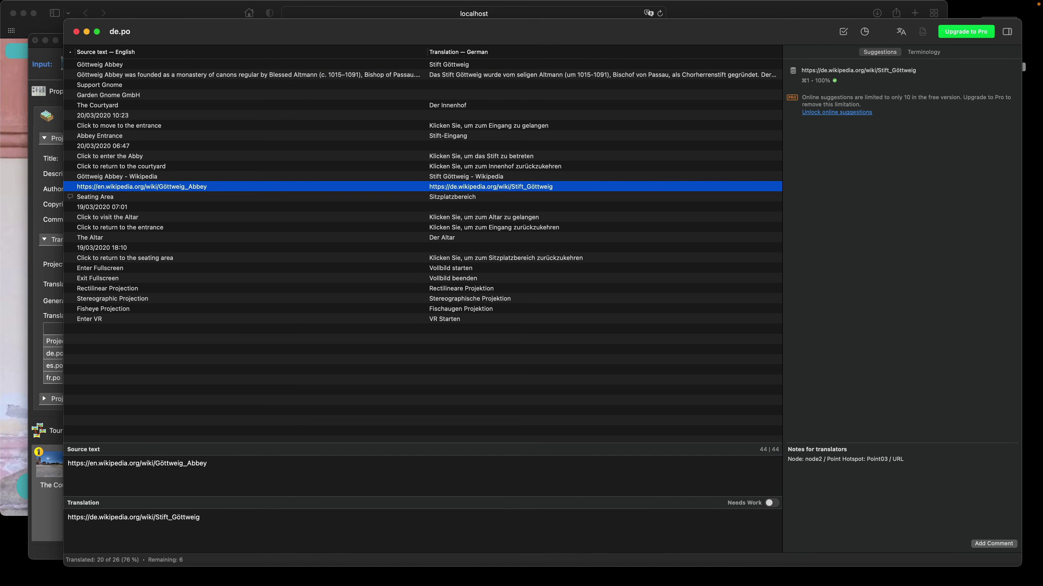
key(super+Tab)
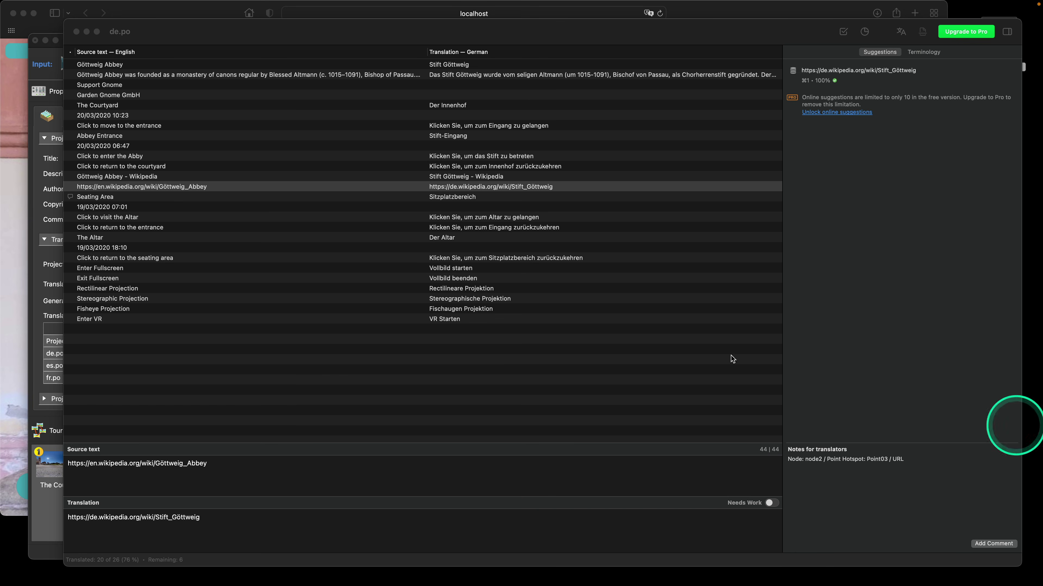
click(193, 182)
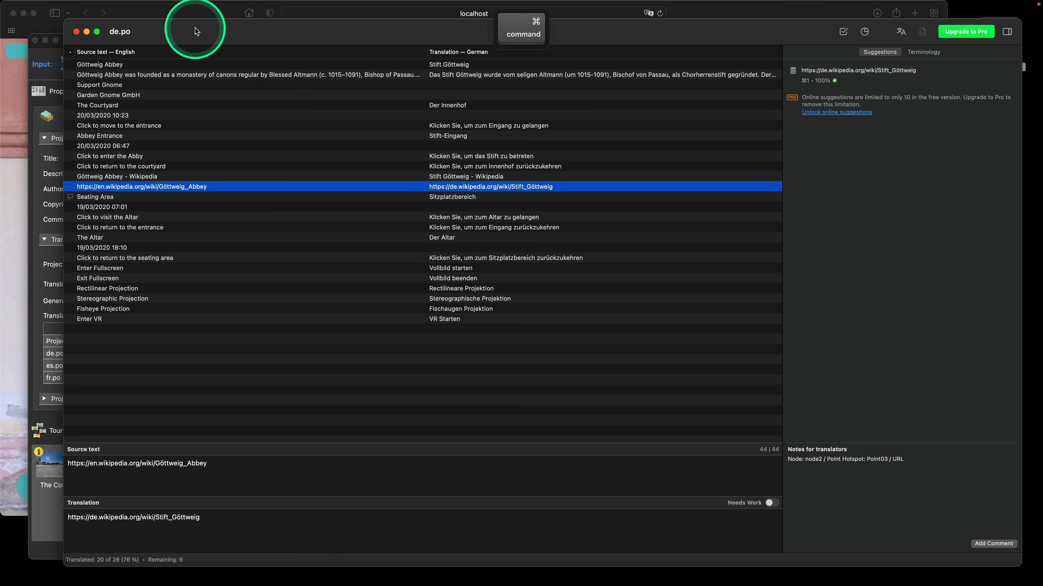
key(super+s)
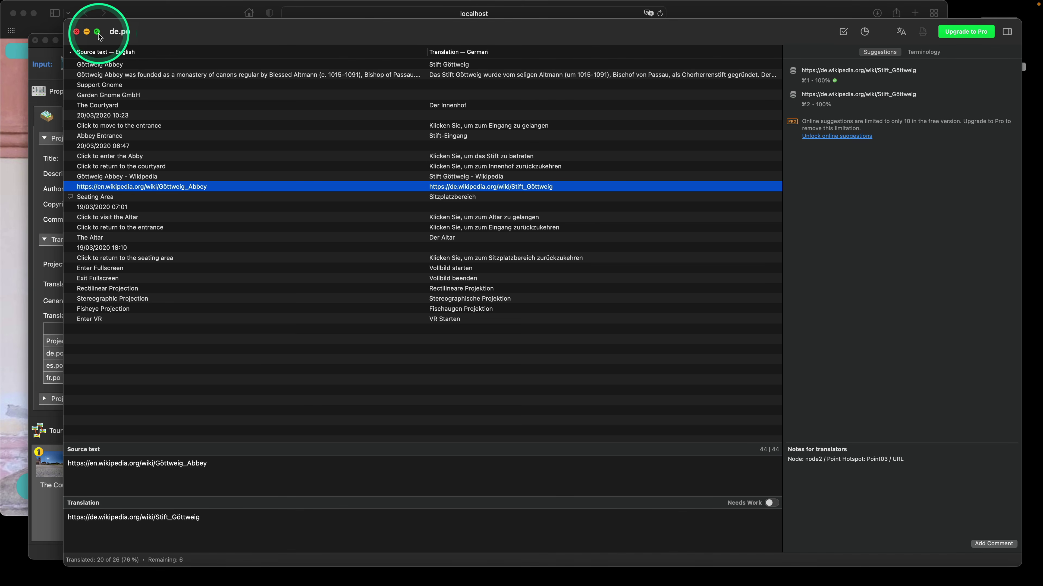
click(76, 31)
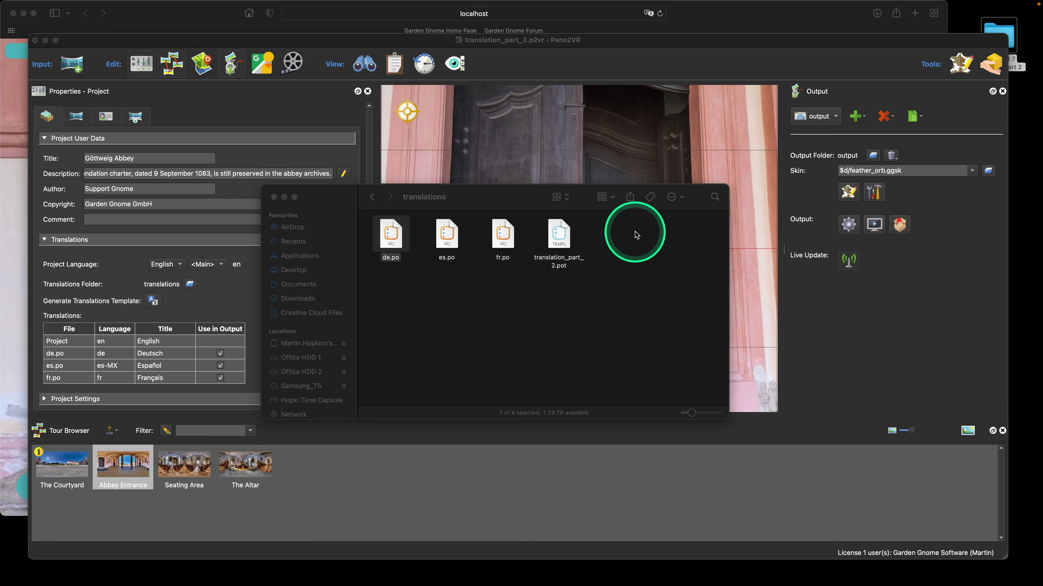
Return to Pano2VR, dismiss the translations template message, and regenerate the tour's web output
drag(501, 192, 516, 362)
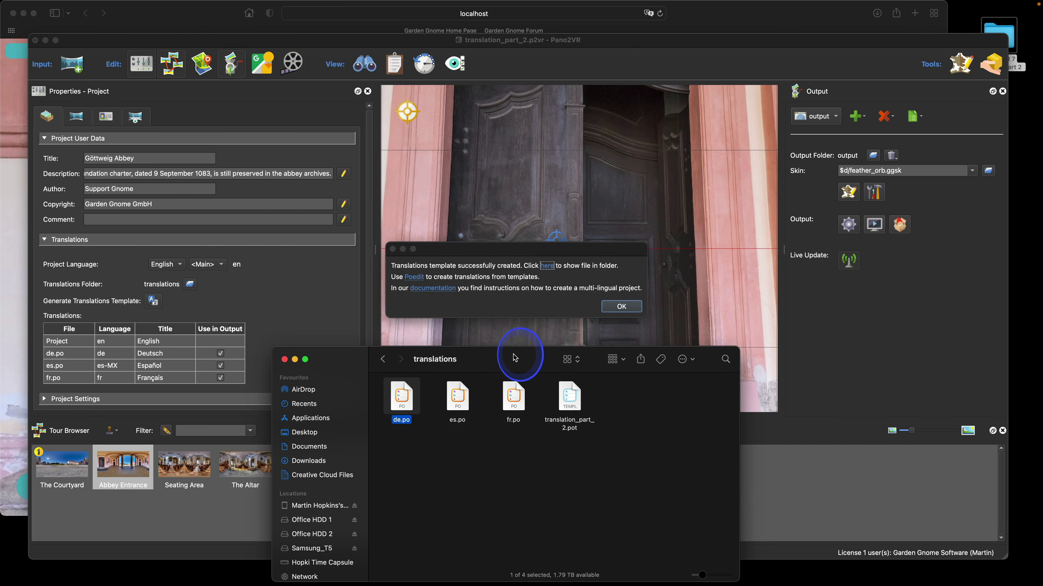
click(621, 306)
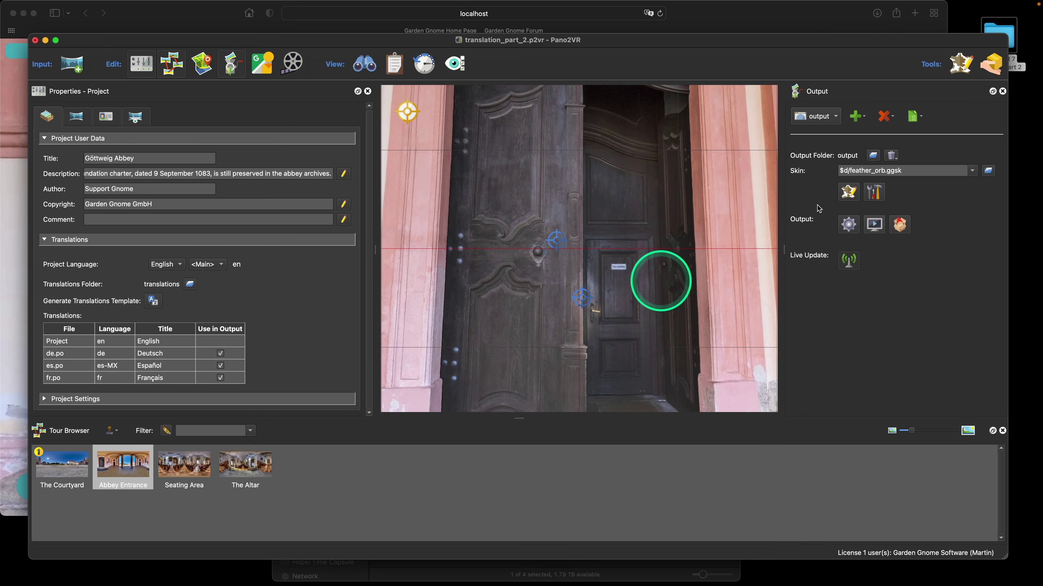
click(848, 224)
click(581, 310)
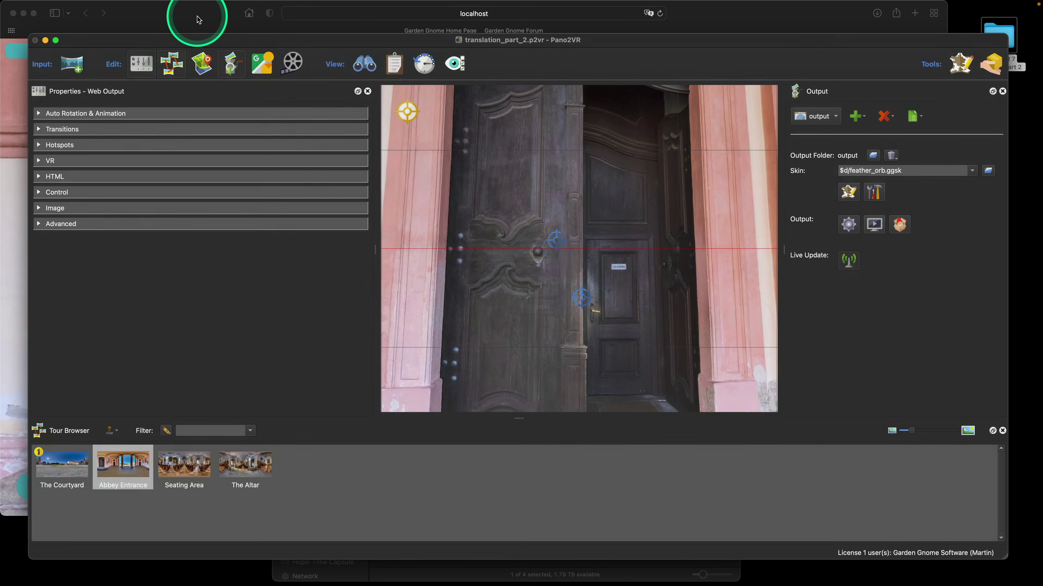
In the browser tour, change the language to German, open the Wikipedia hotspot, look through the embedded article, and close it
click(197, 19)
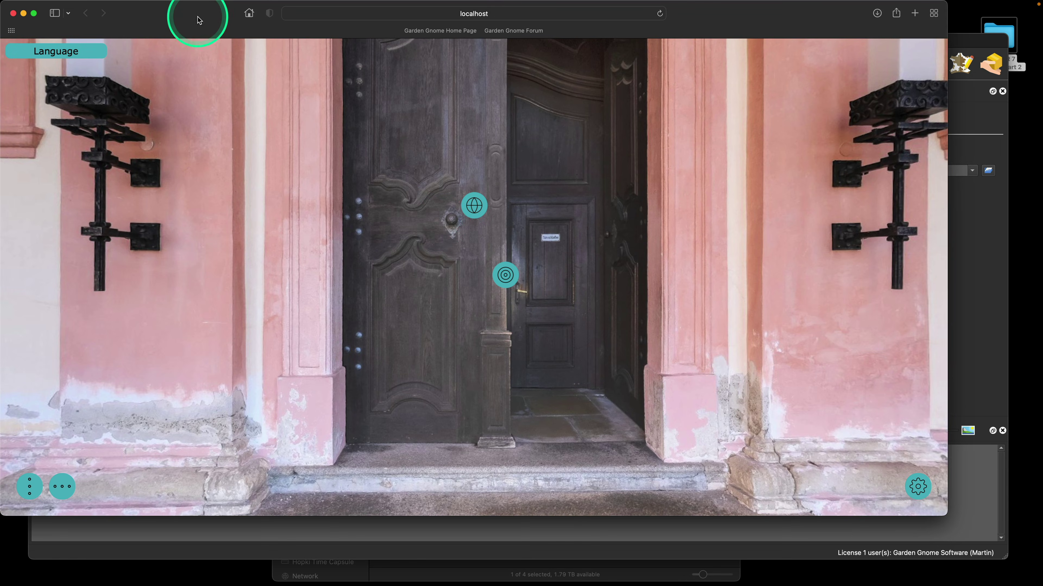
click(438, 217)
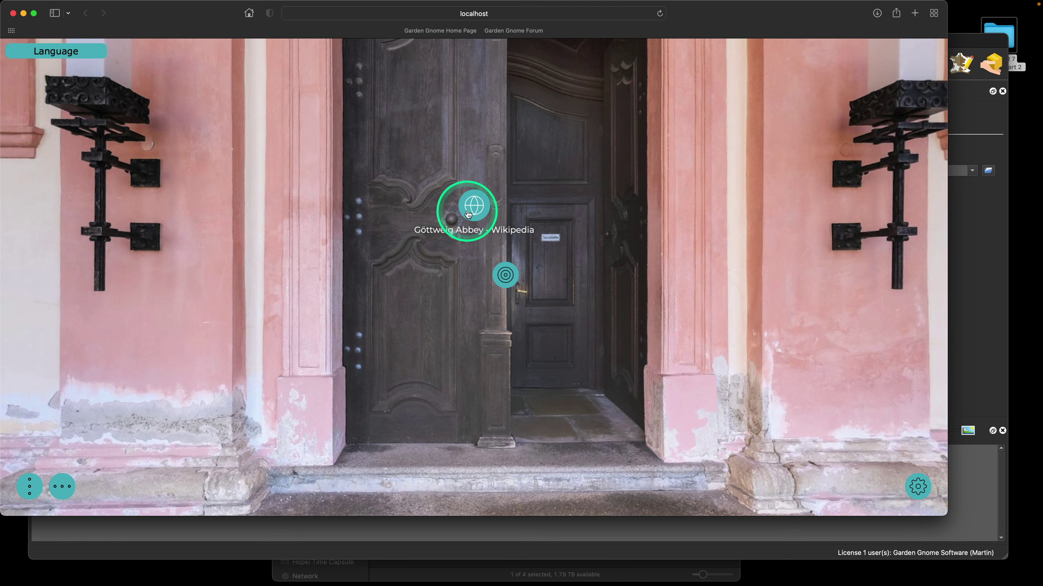
click(68, 53)
click(68, 92)
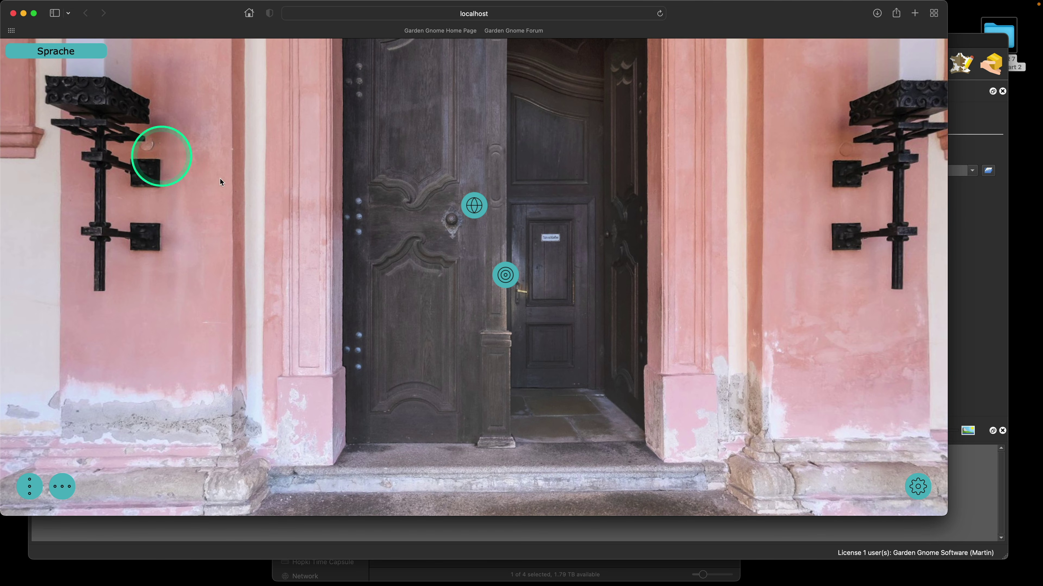
click(478, 213)
scroll(505, 291, down, 8)
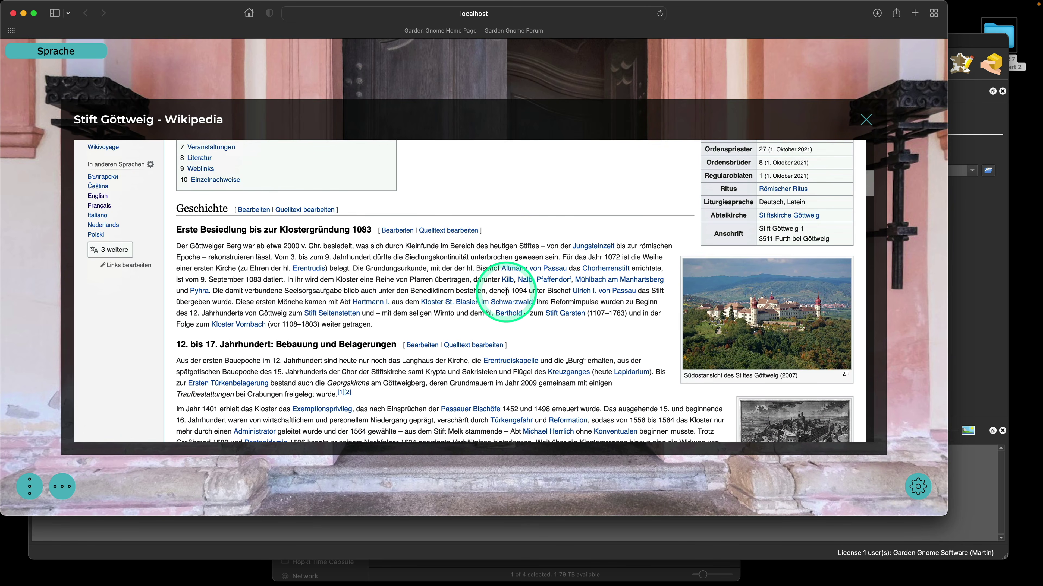
click(866, 120)
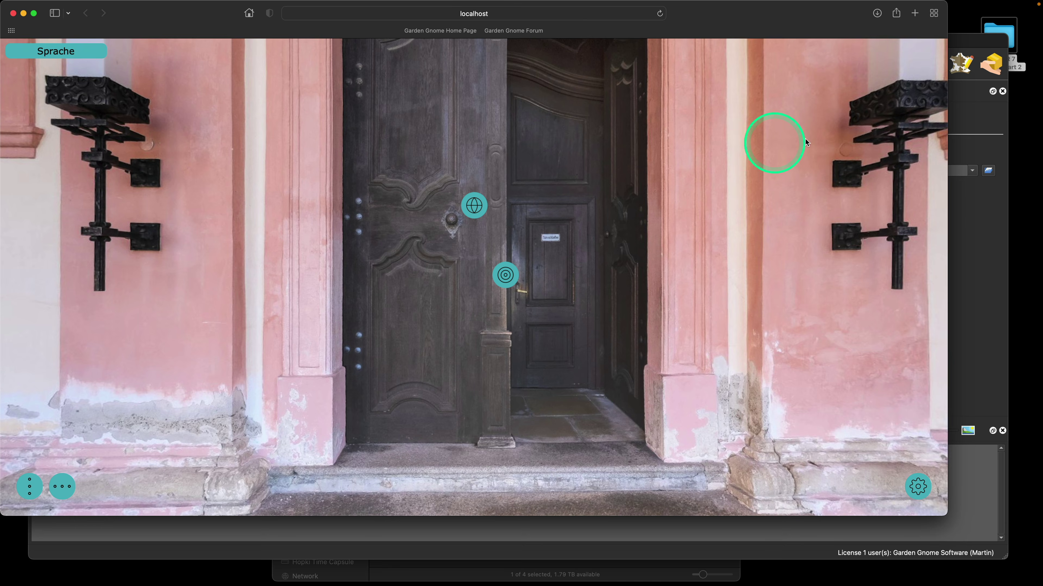
Return to the Pano2VR project properties and open the project's translations folder in Finder
click(954, 114)
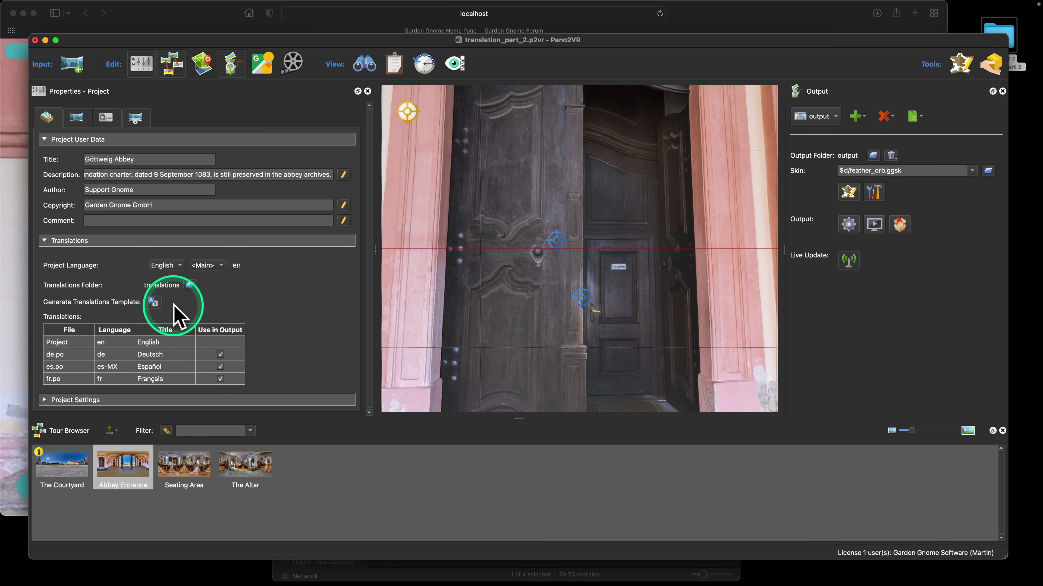
right_click(162, 286)
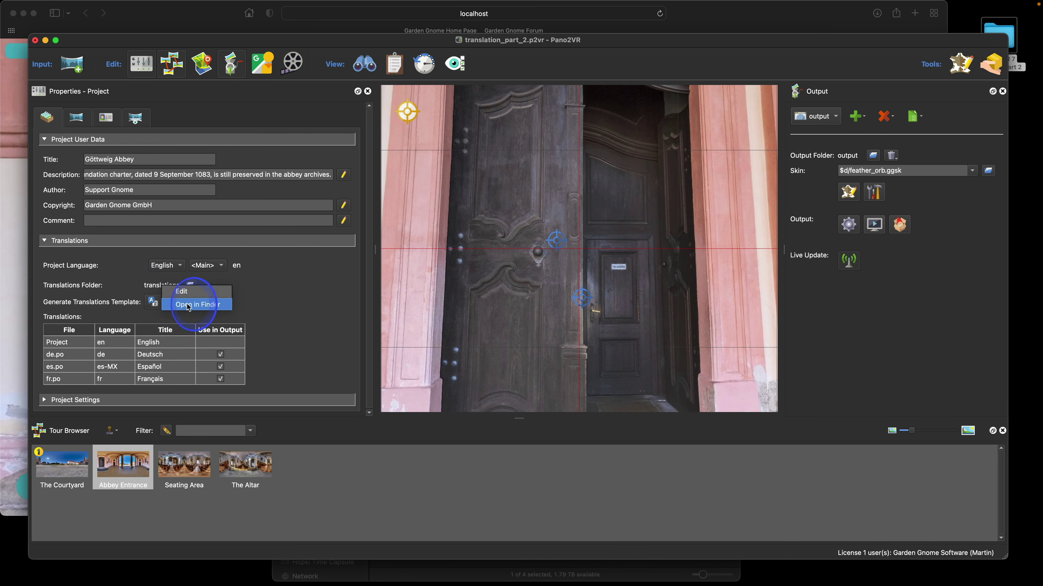
click(188, 304)
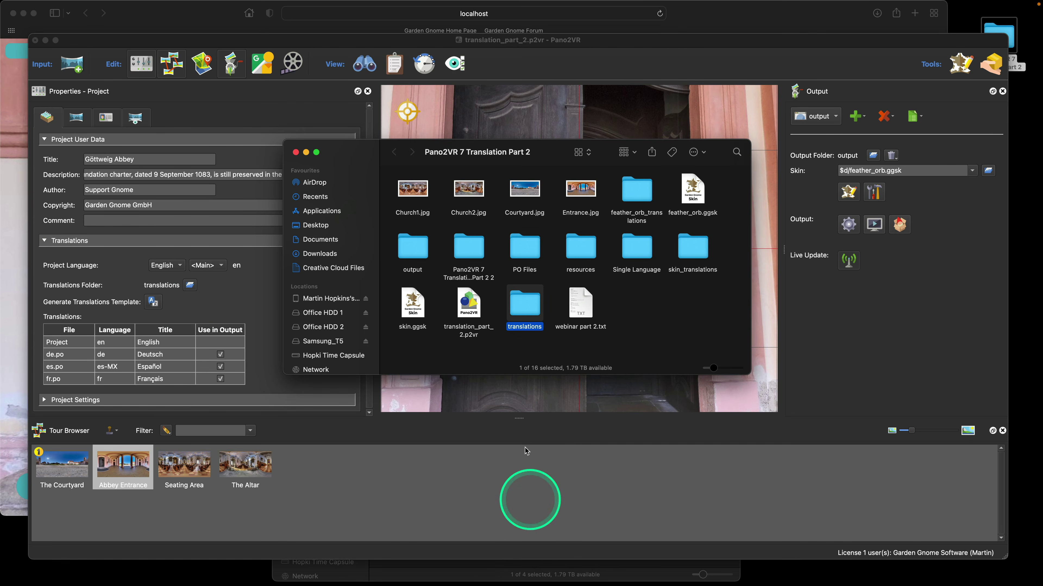
double_click(525, 304)
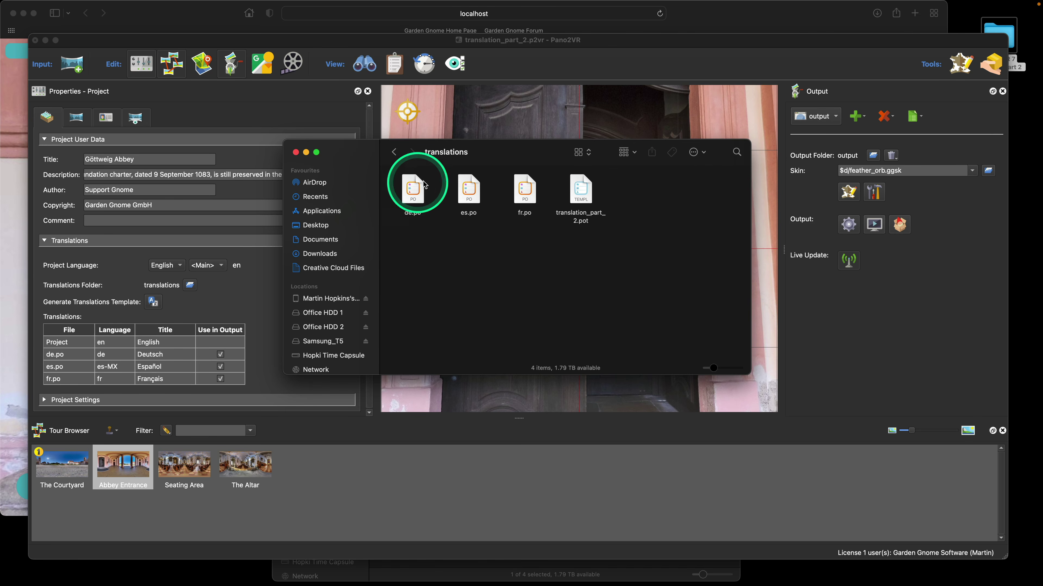
Open es.po in Poedit and update its entries from the translation_part_2.pot template
double_click(462, 191)
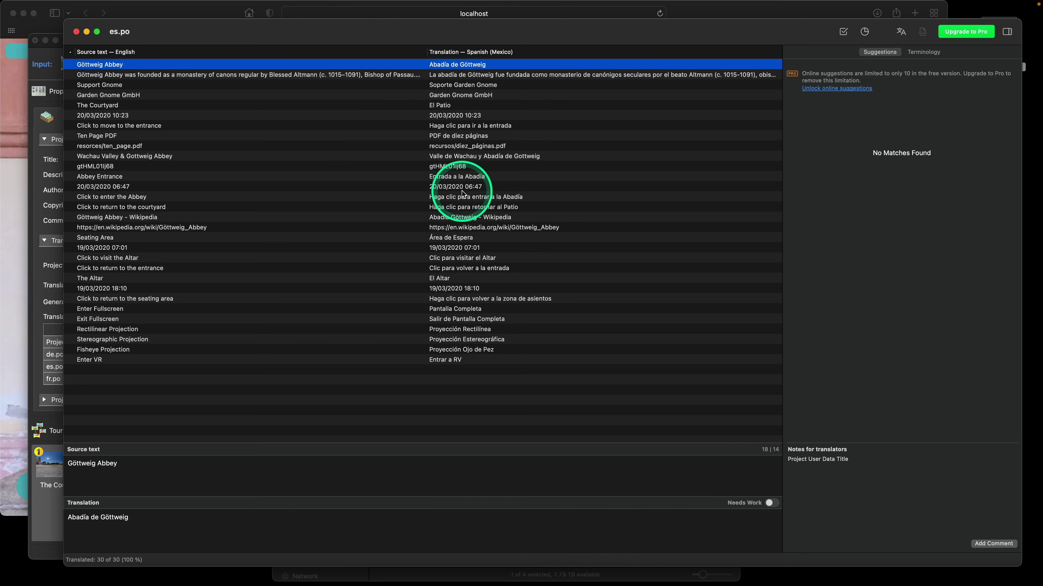
mouse_move(93, 5)
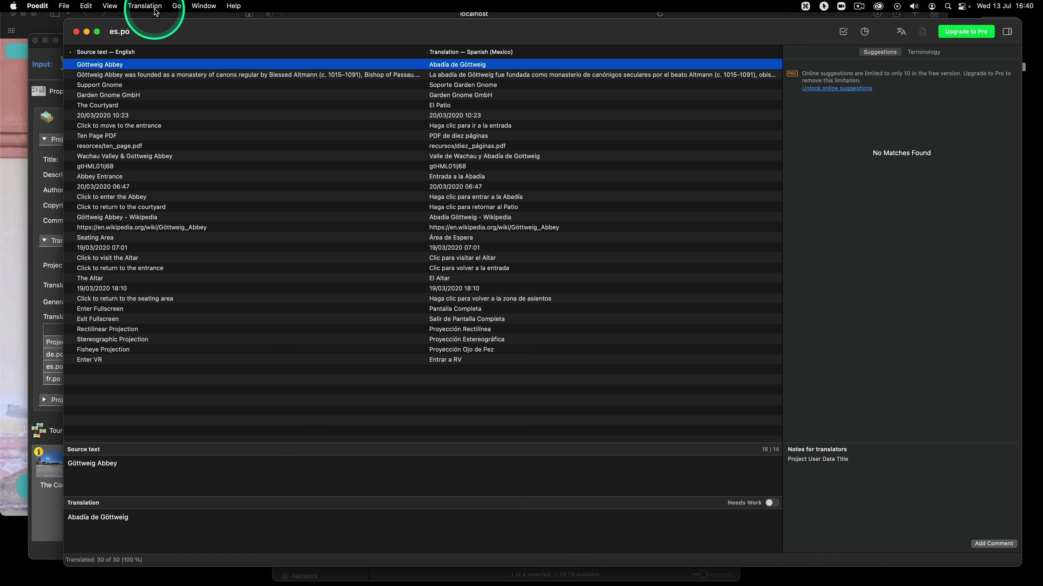
click(144, 6)
click(152, 32)
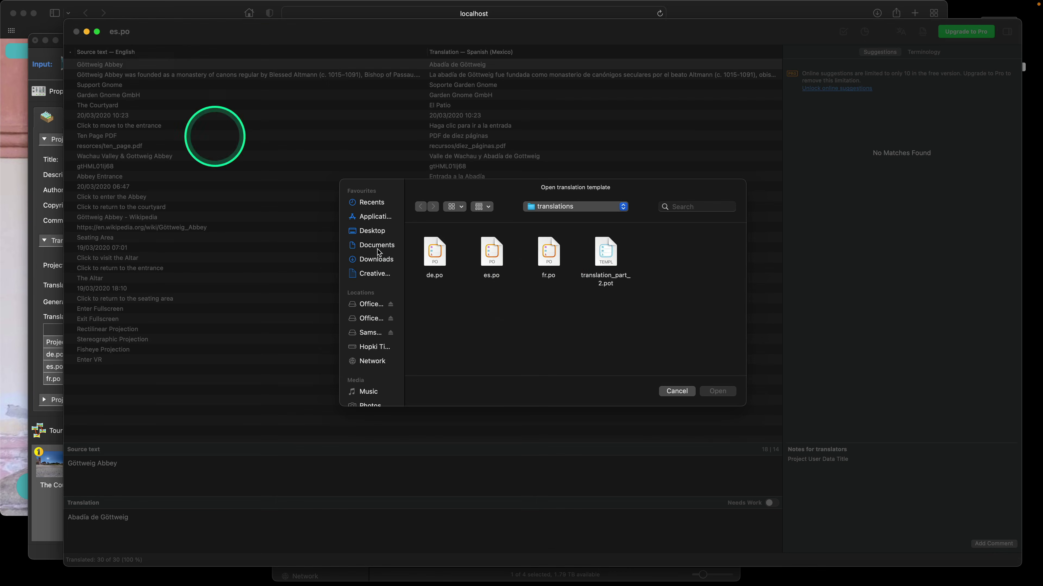
click(603, 251)
click(709, 390)
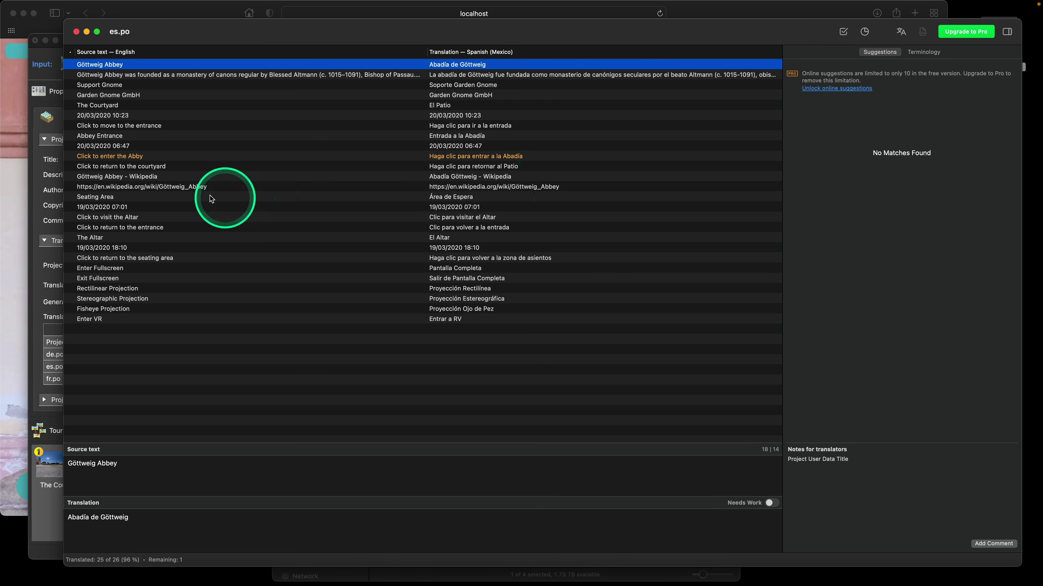
Check the Spanish translations of the Wikipedia URL and title entries, then save es.po
click(201, 188)
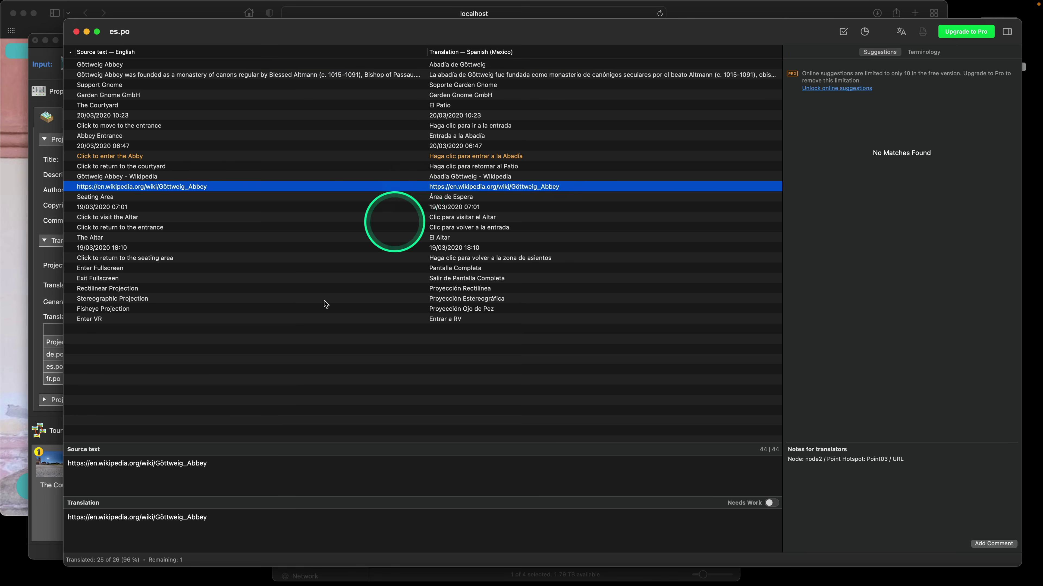
click(239, 533)
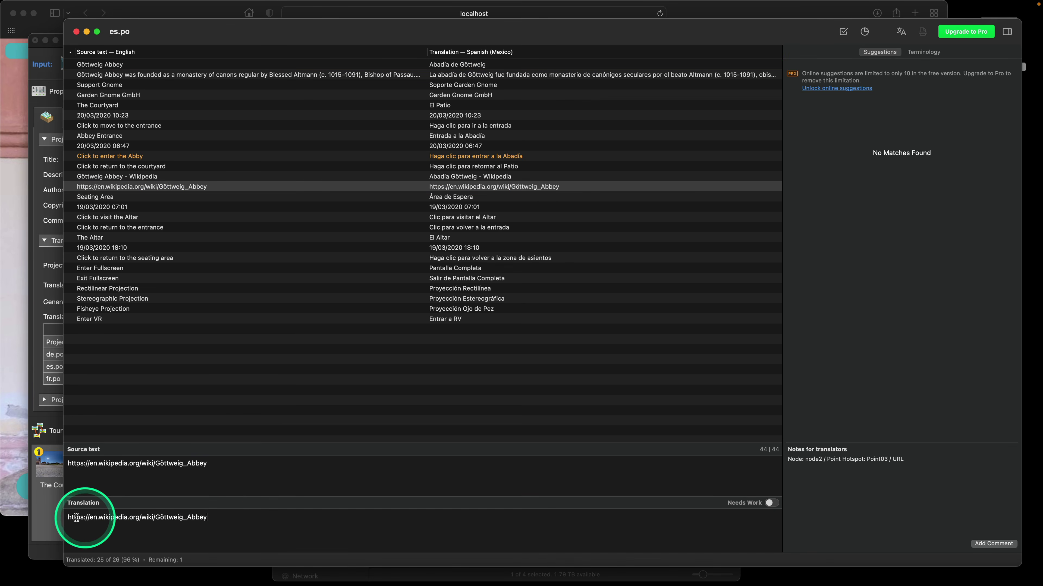
click(155, 176)
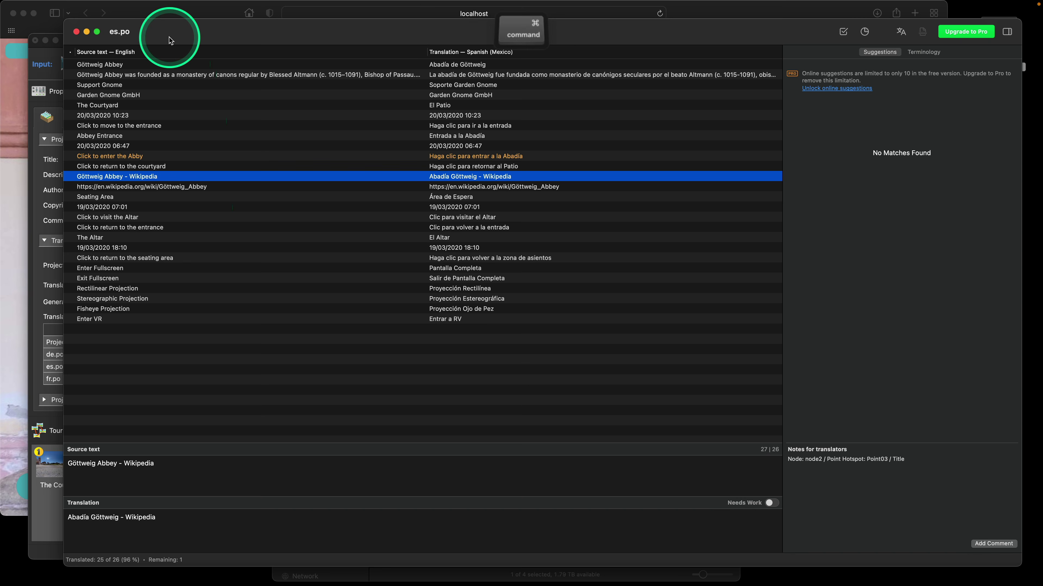
key(super+s)
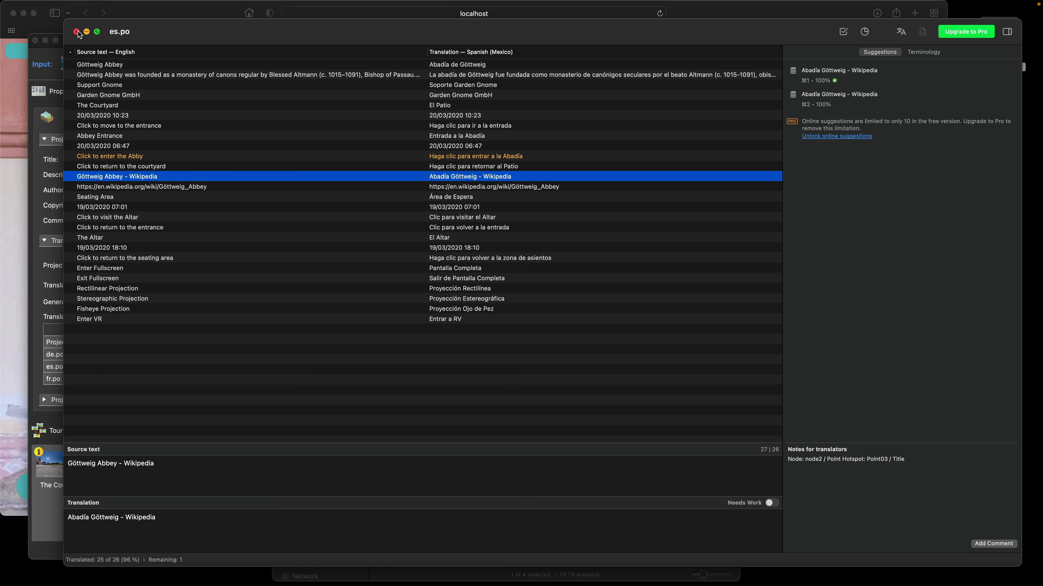
Toggle the Needs Work flag on the Spanish translation of "Click to enter the Abby", ending with it switched on
click(161, 156)
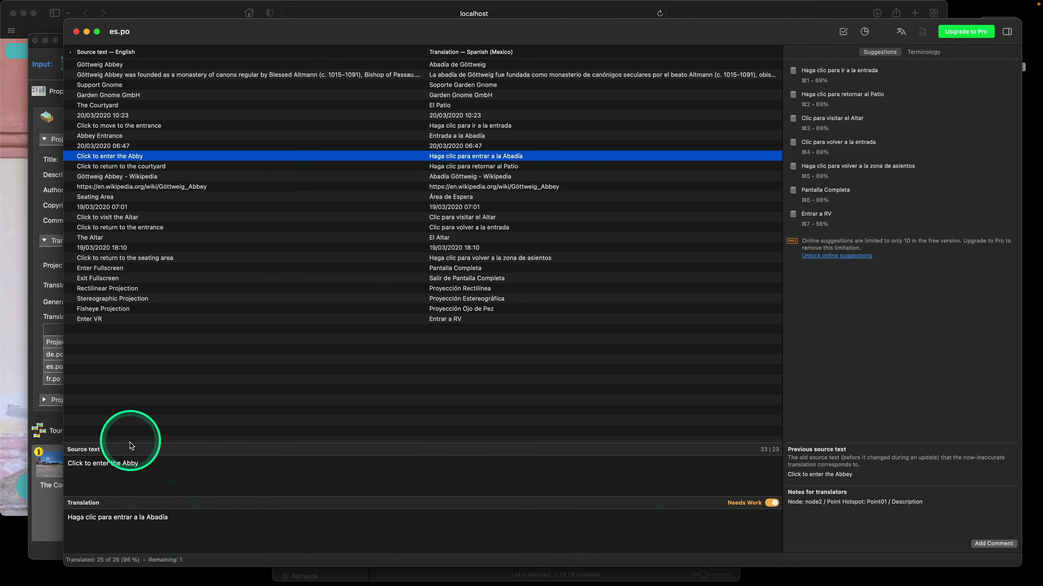
click(772, 504)
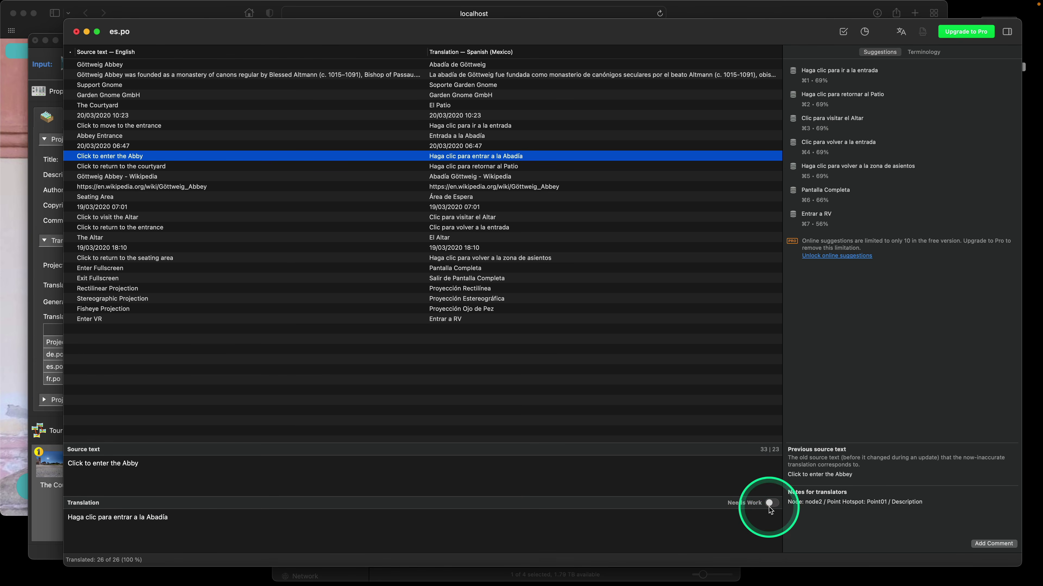
click(770, 503)
click(217, 187)
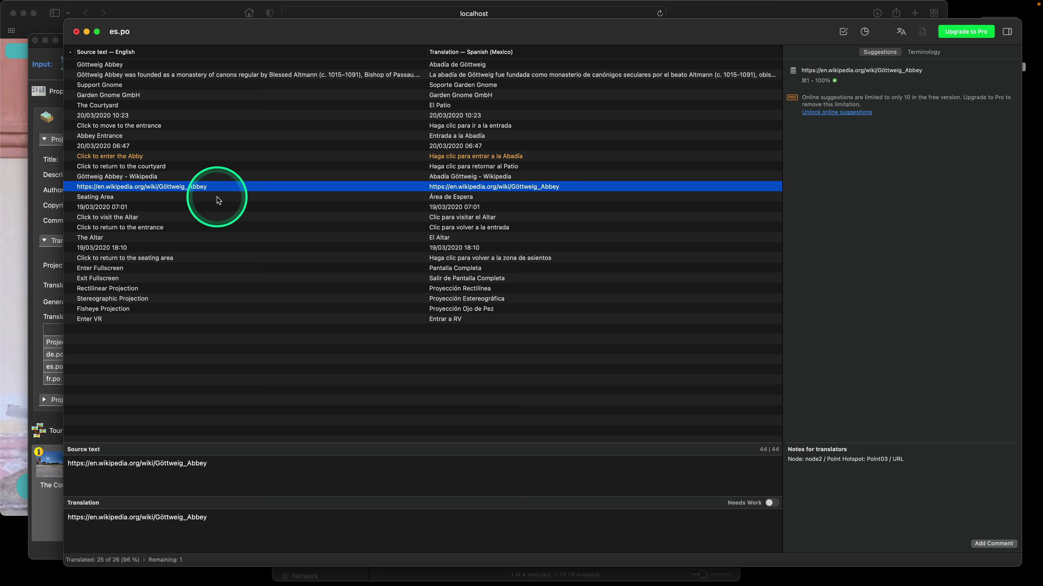
click(210, 156)
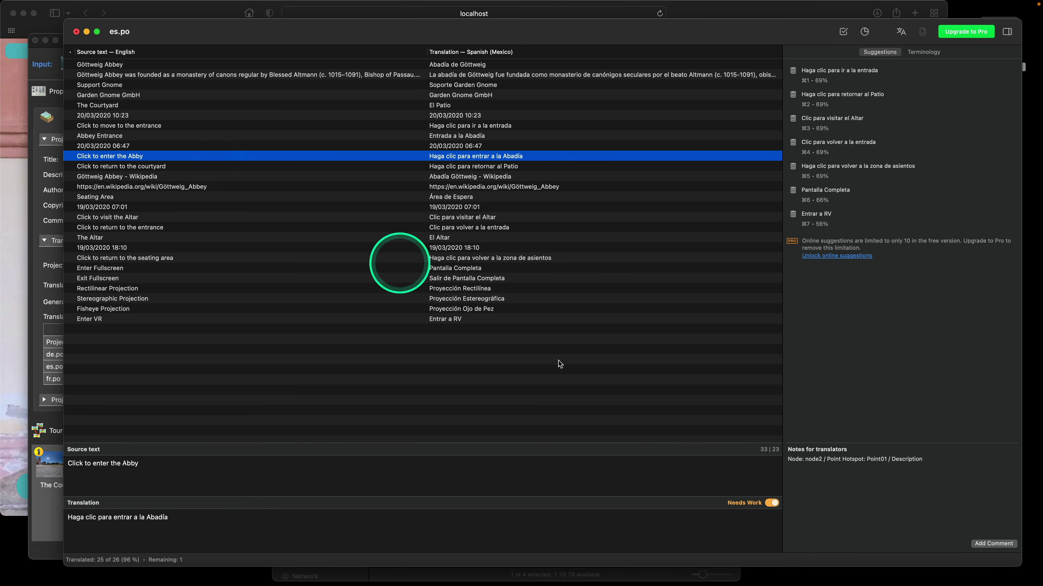
click(771, 504)
click(164, 187)
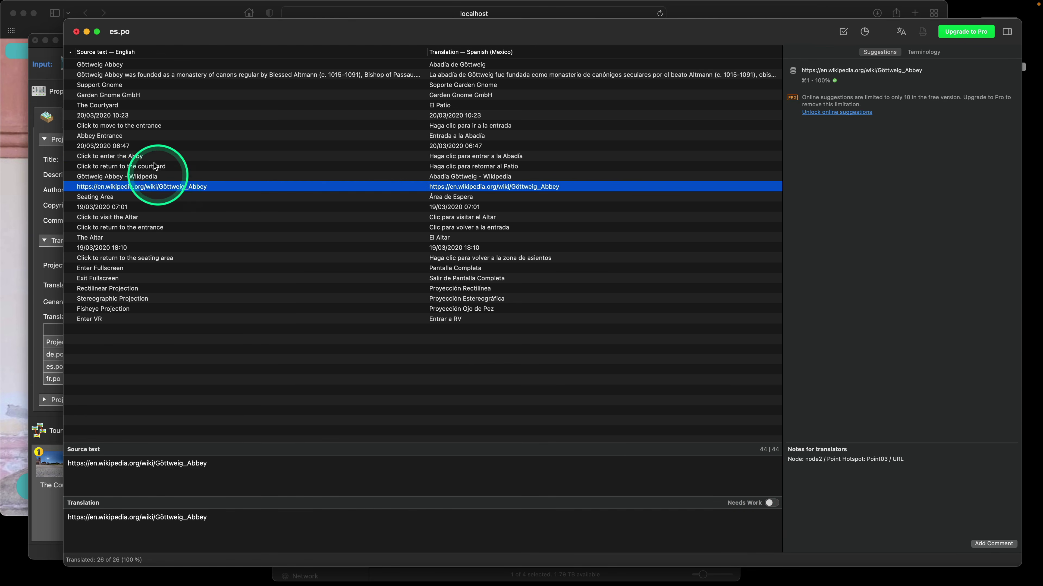
click(155, 159)
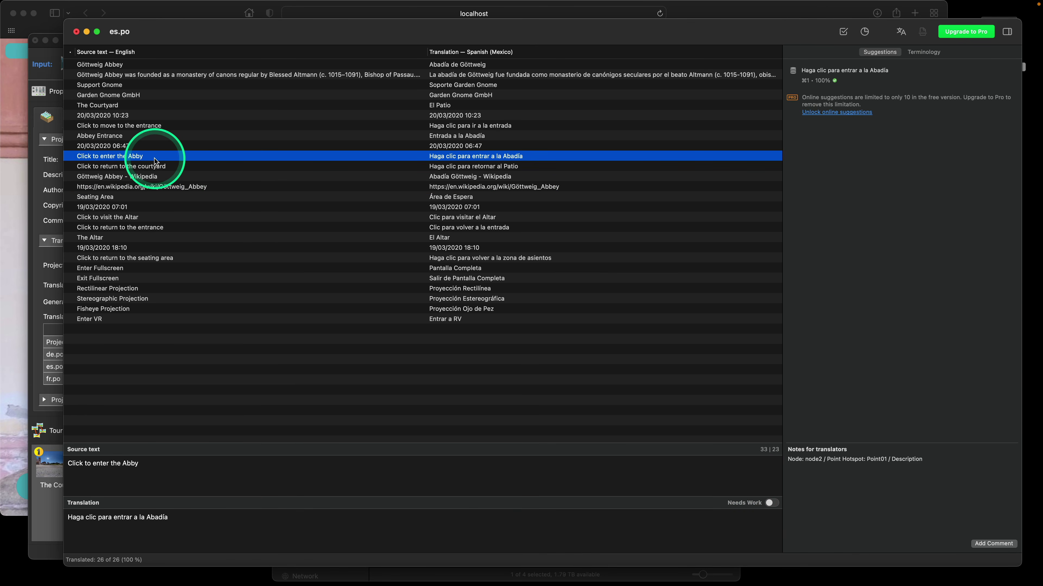
click(772, 504)
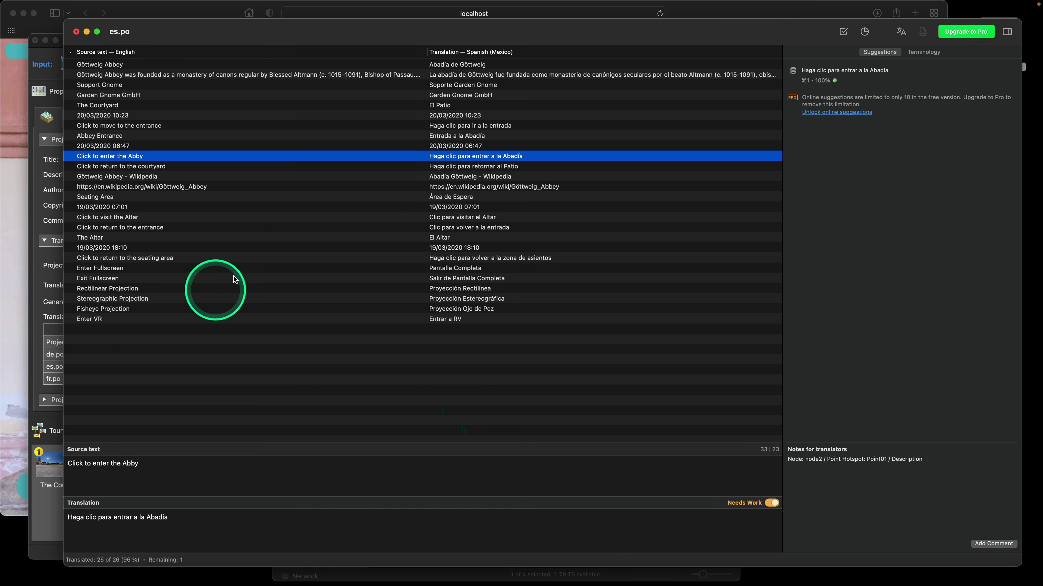
Save es.po and close the file
mouse_move(792, 78)
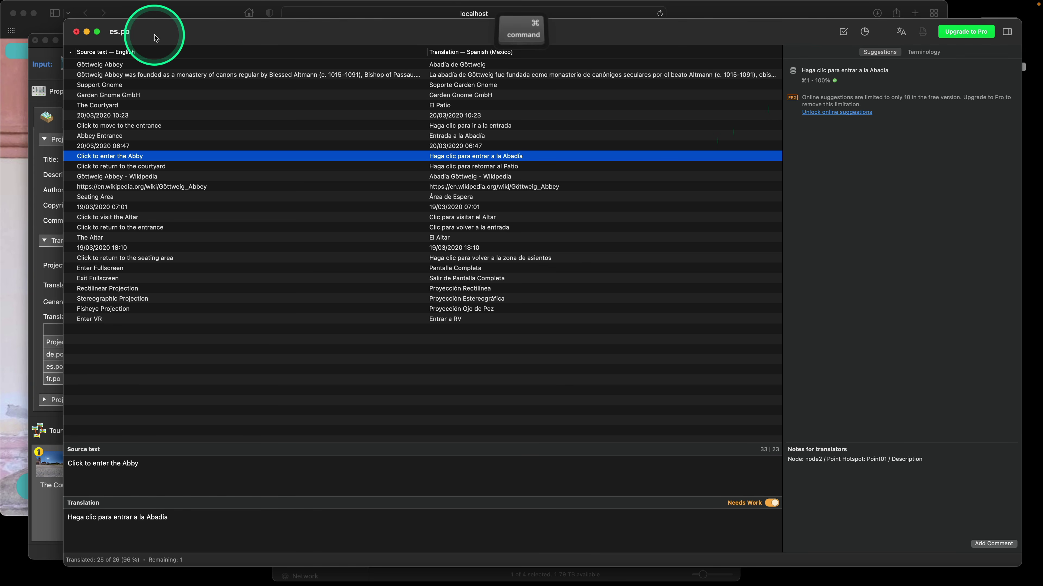
key(super+s)
click(76, 31)
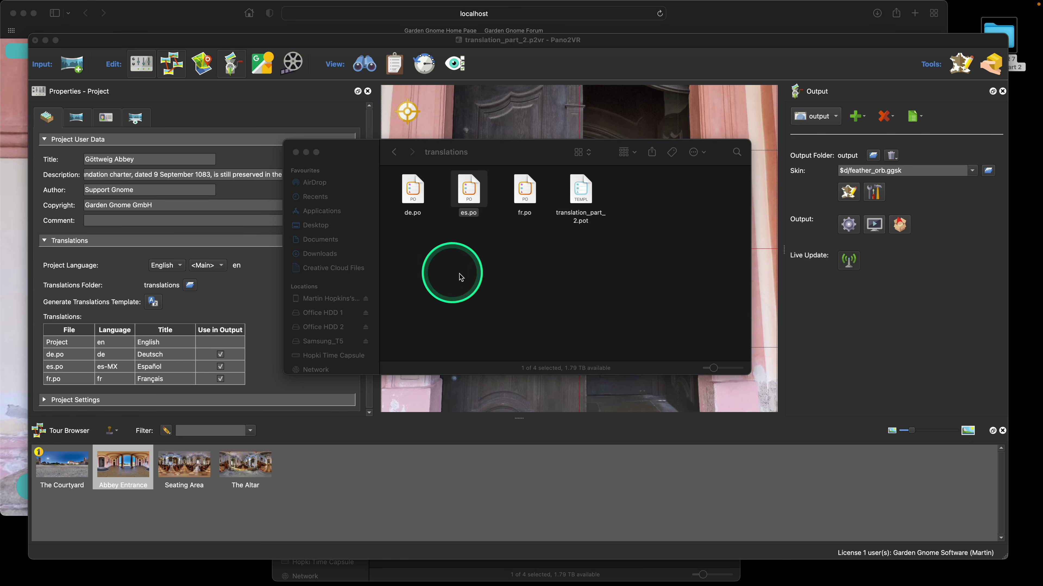
Open fr.po and update its entries from the translation_part_2.pot template, then save and close the file
click(459, 272)
drag(516, 194, 516, 194)
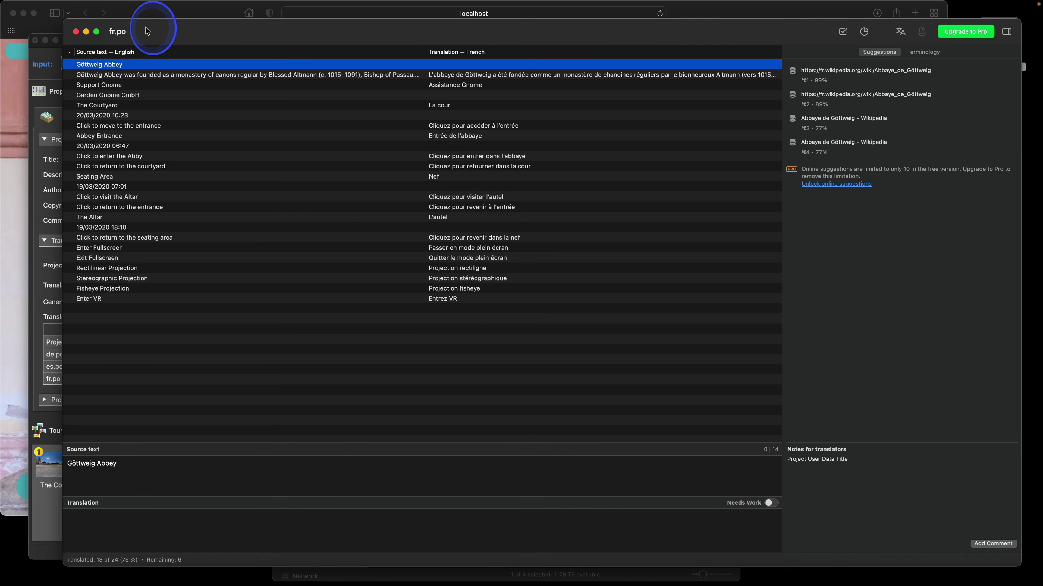
mouse_move(97, 3)
click(144, 7)
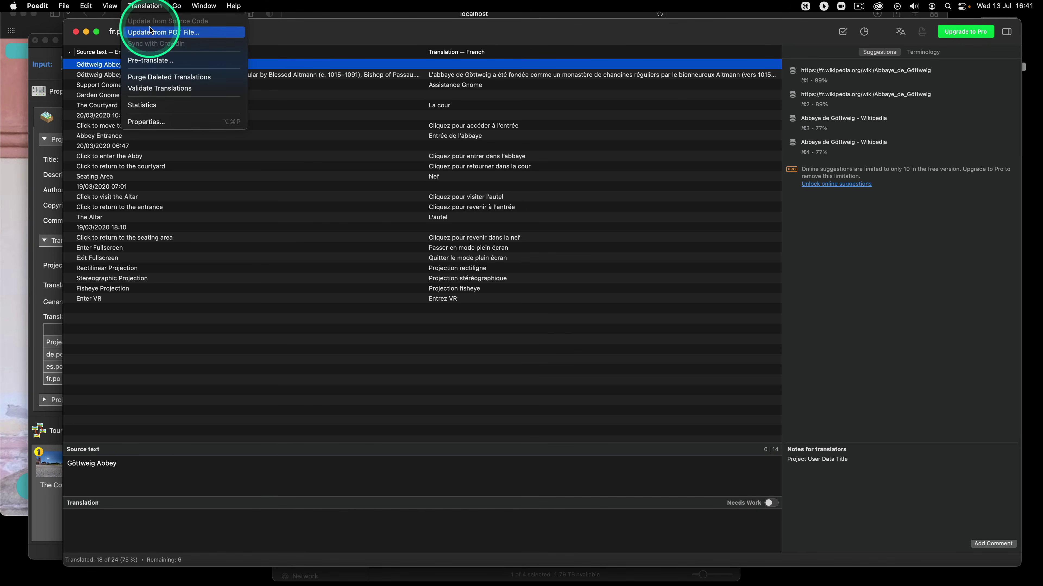
click(151, 32)
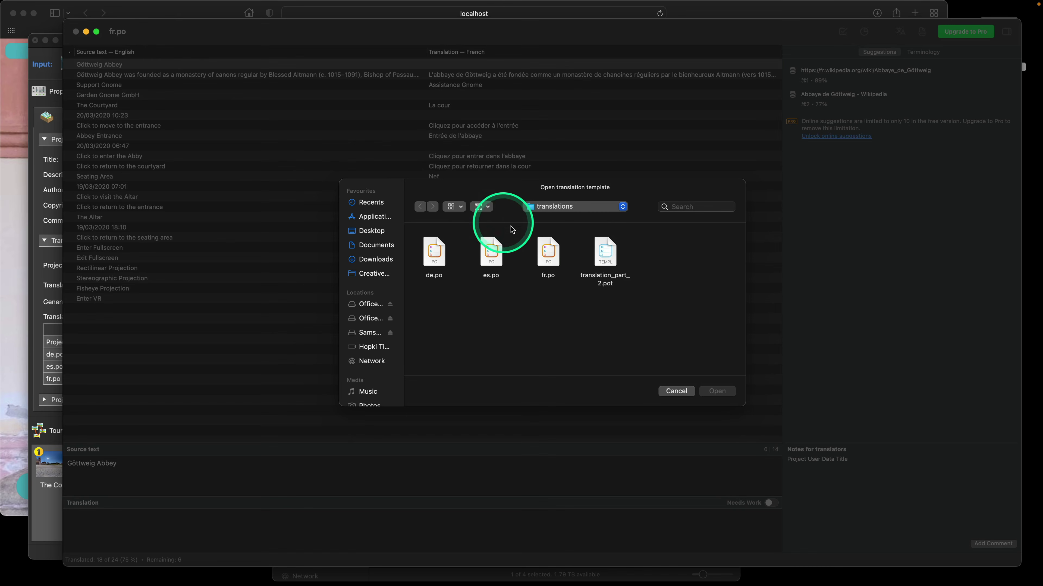
click(610, 253)
click(717, 391)
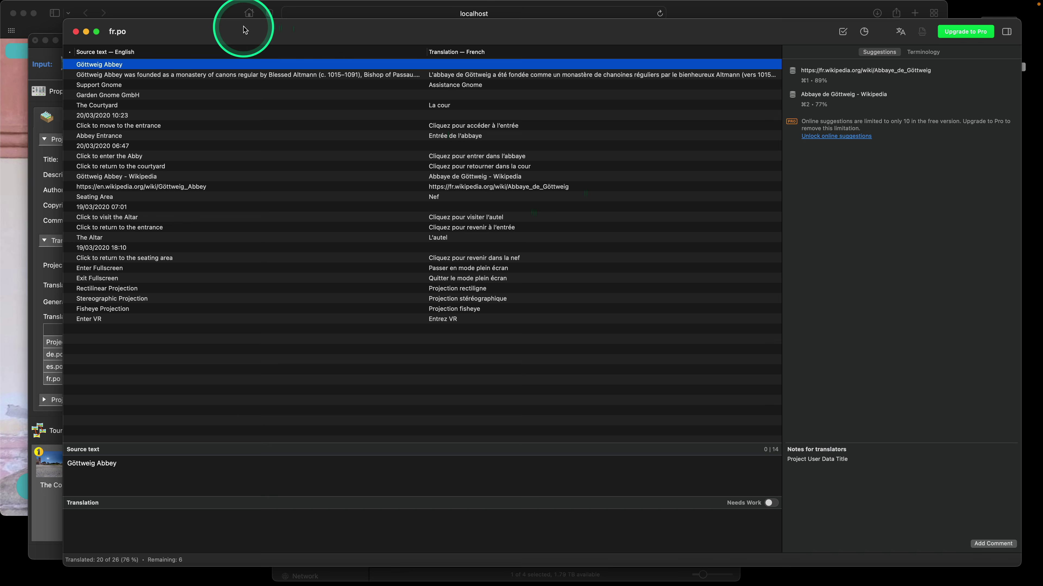
key(super+s)
click(78, 32)
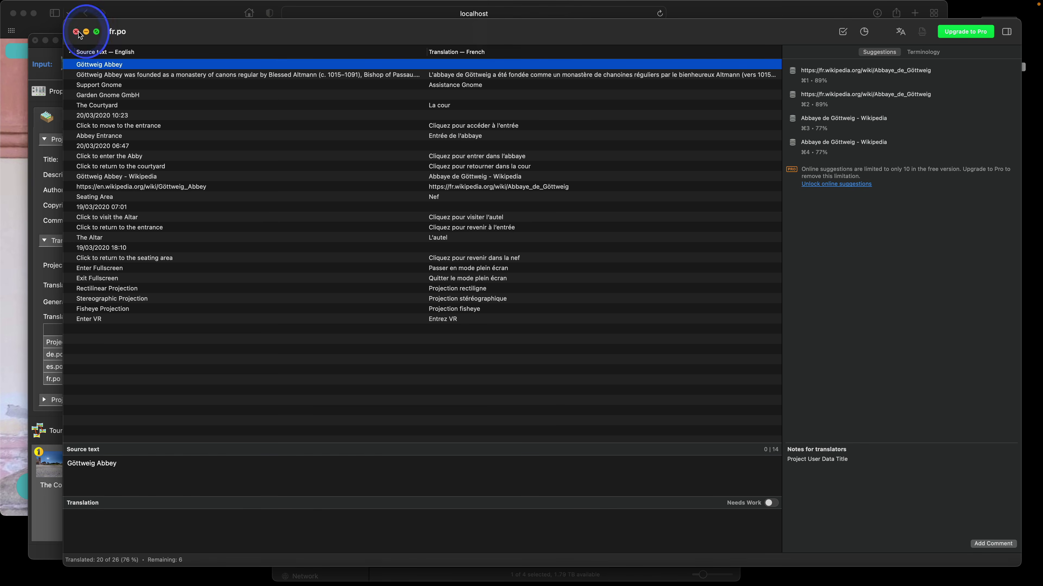
Return to Pano2VR and regenerate the tour's web output
click(903, 312)
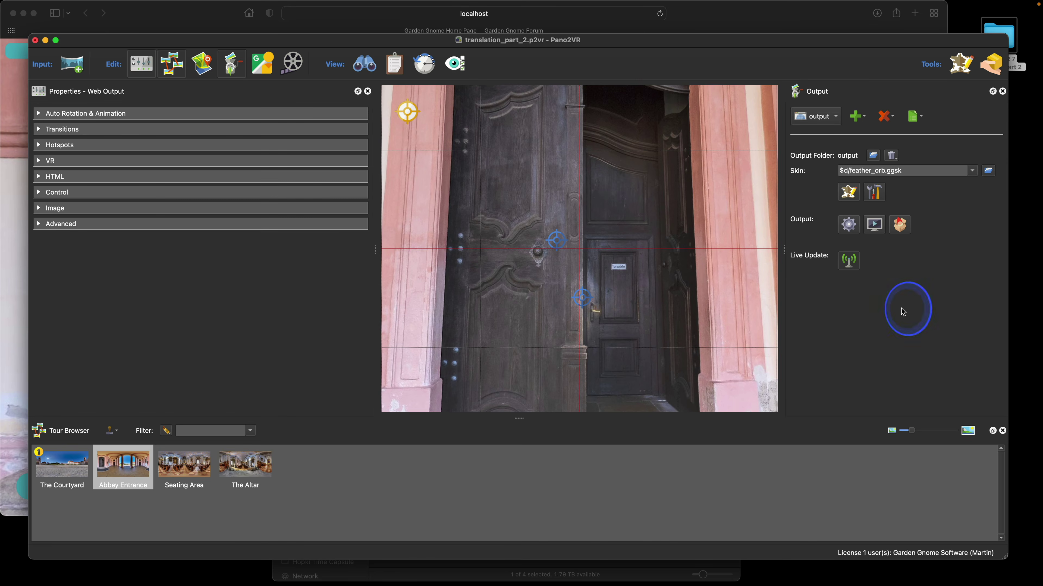
click(848, 224)
click(592, 309)
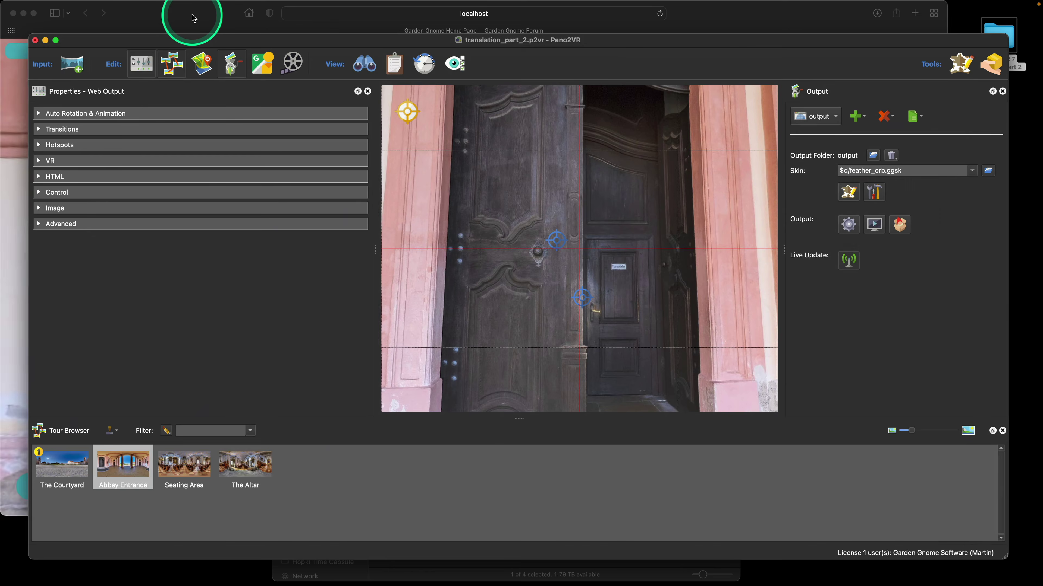
In the browser tour, change the language to French, open the Wikipedia hotspot, look through the embedded article, and close it
click(193, 18)
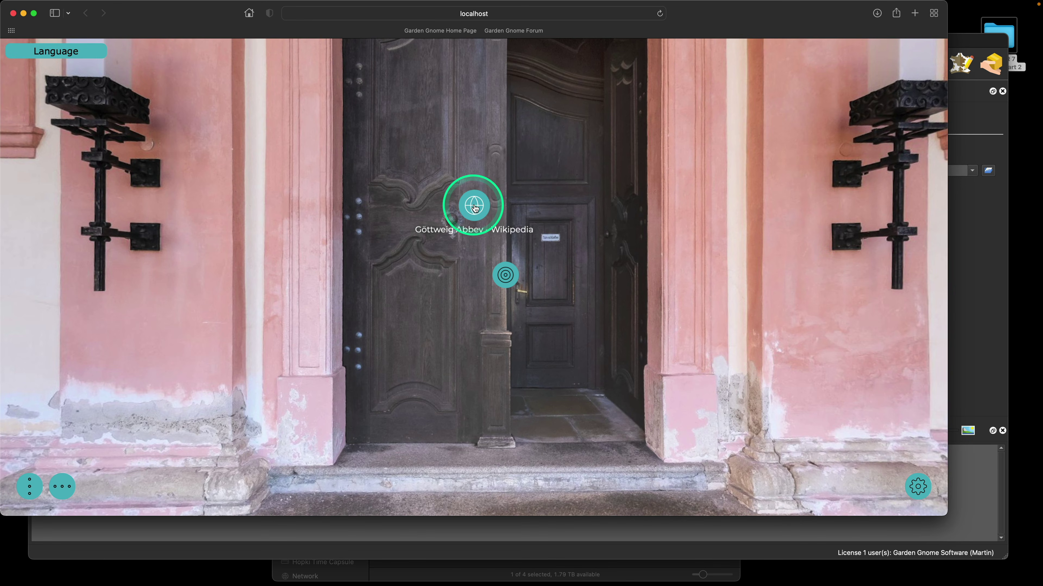
click(96, 56)
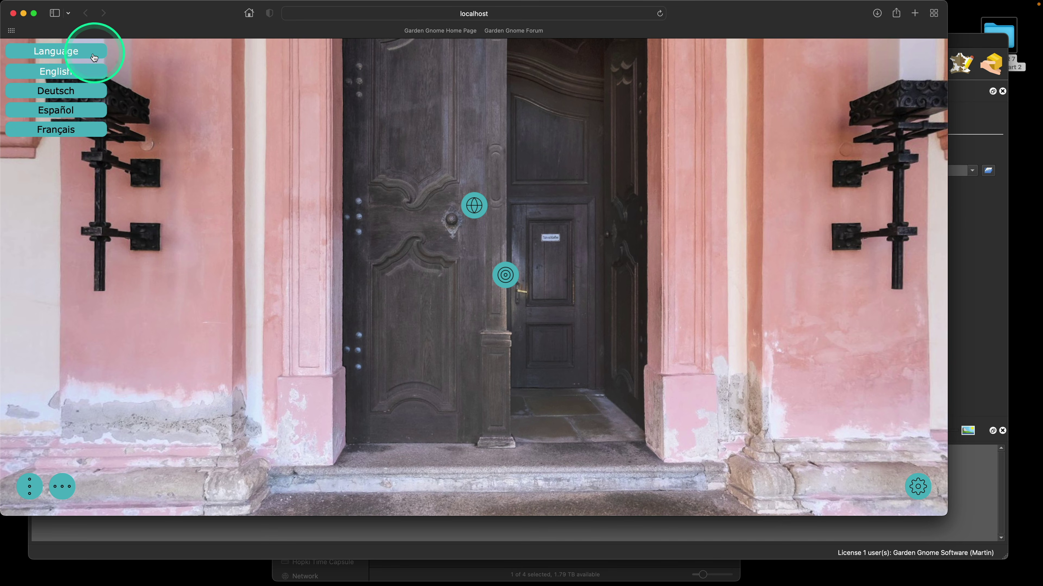
click(88, 130)
click(466, 213)
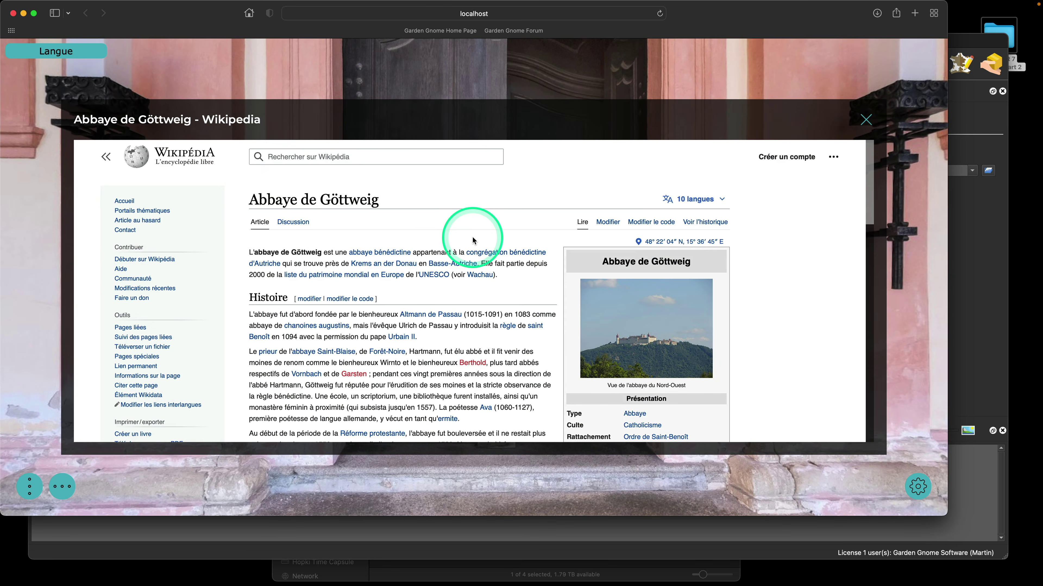
scroll(473, 241, down, 2)
scroll(473, 242, up, 2)
click(866, 119)
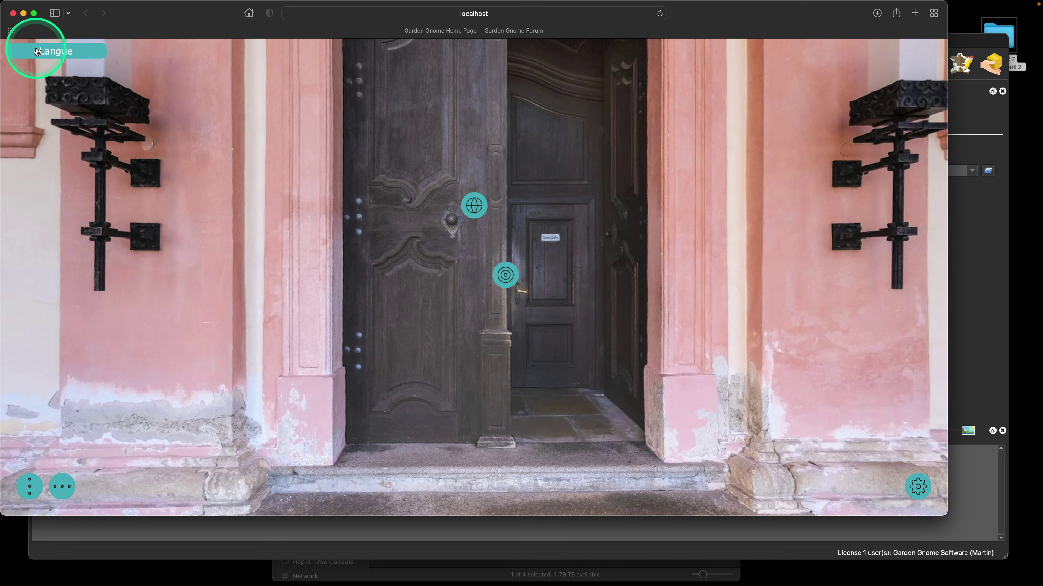
Change the tour language to Spanish, open the Wikipedia hotspot, look through the embedded article, and close it
click(68, 52)
click(88, 110)
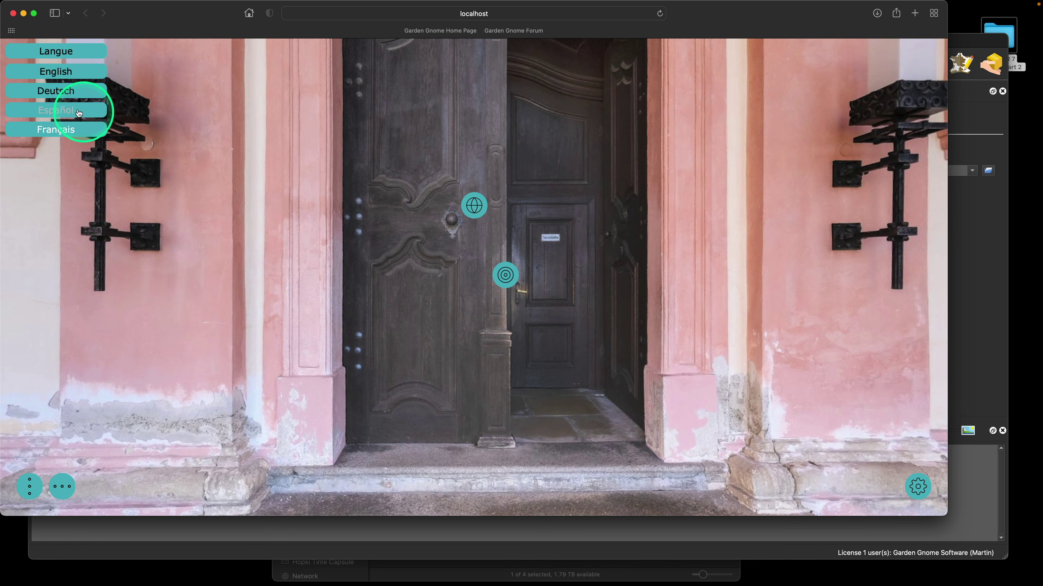
click(474, 208)
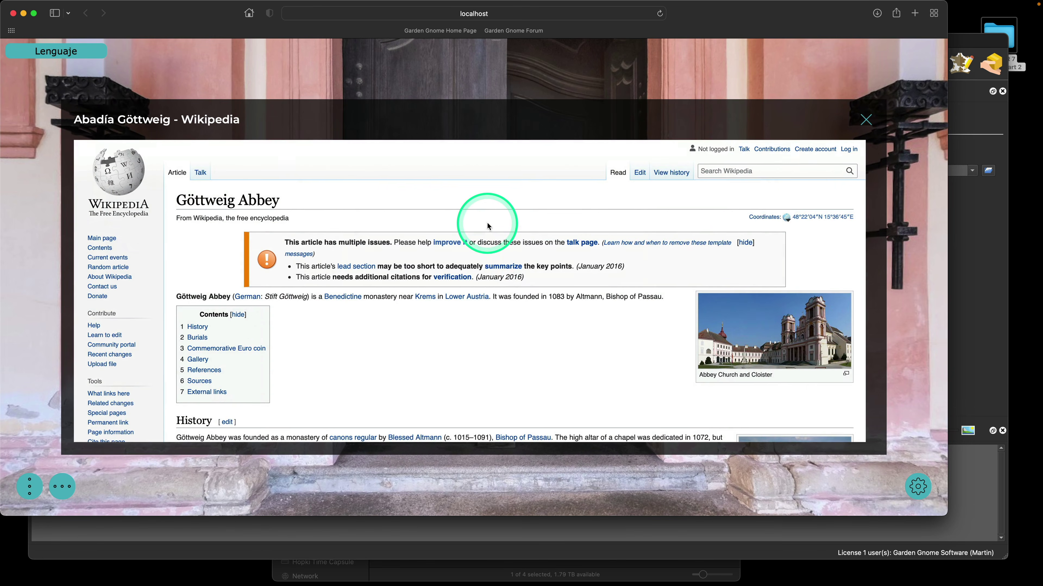
scroll(487, 222, down, 8)
scroll(487, 223, up, 8)
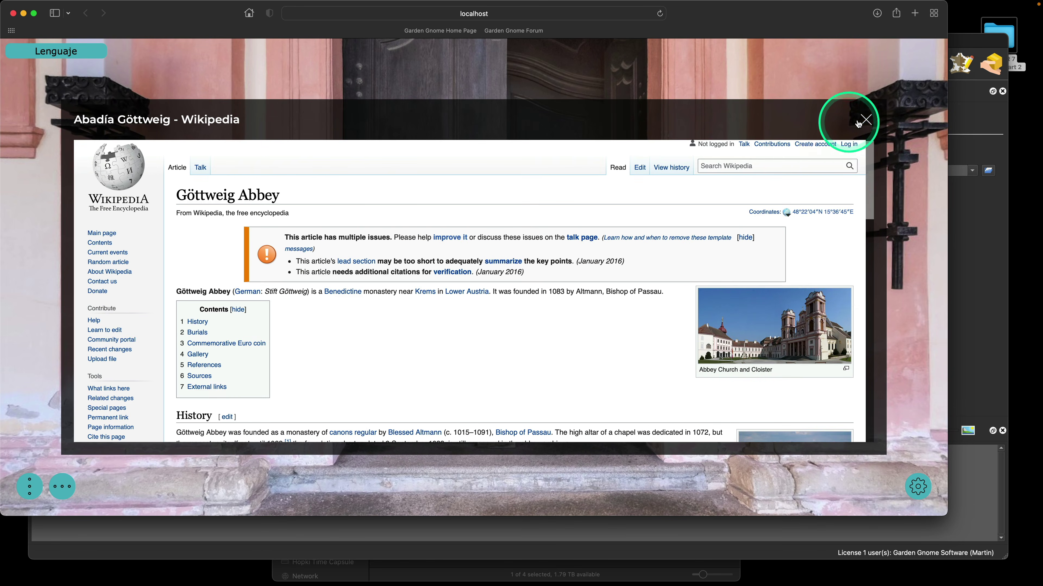
click(865, 120)
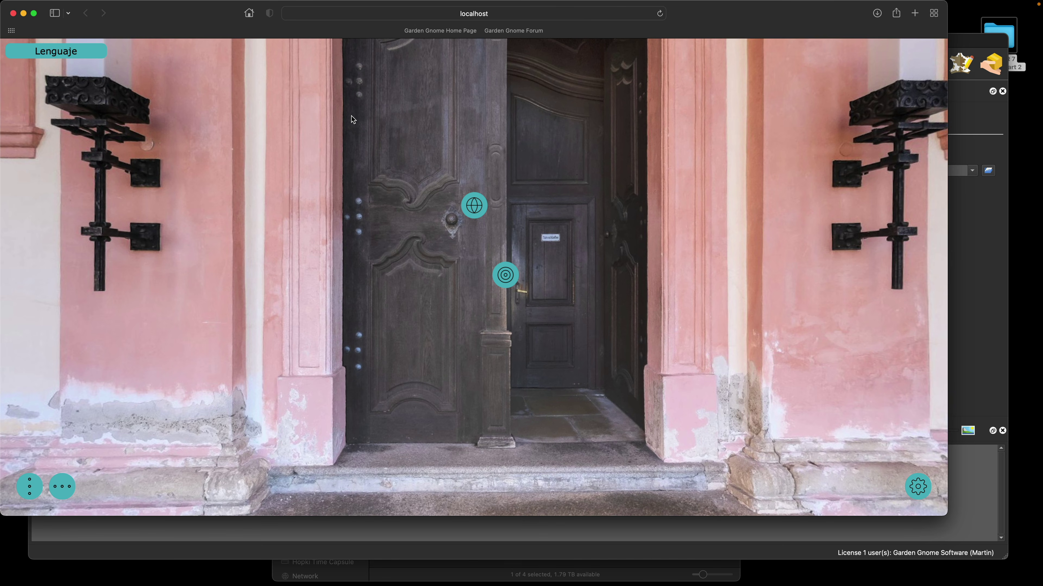
Return to the Pano2VR project properties and open the project's translations folder in Finder
click(967, 48)
click(472, 239)
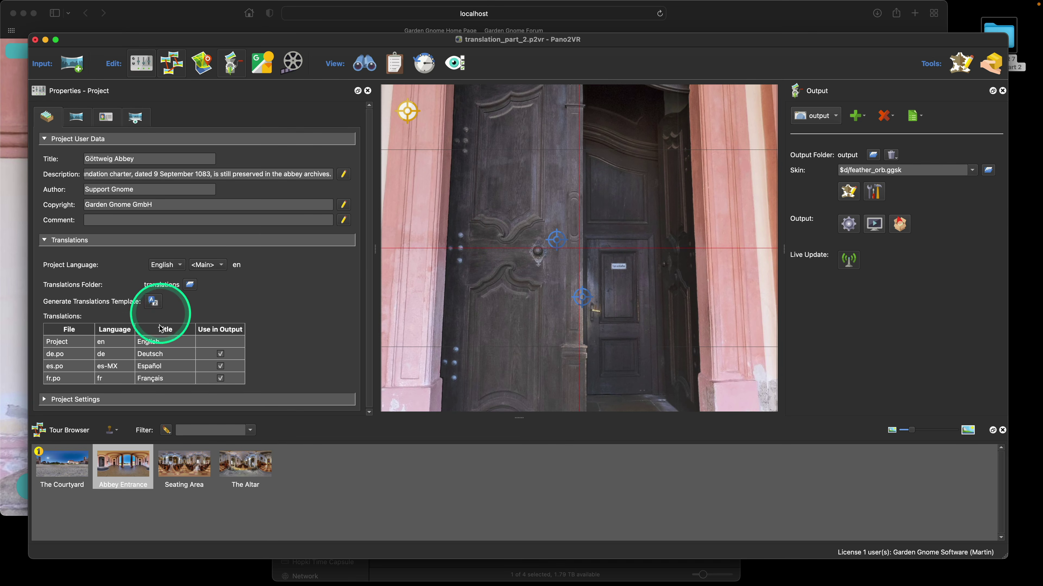
click(189, 285)
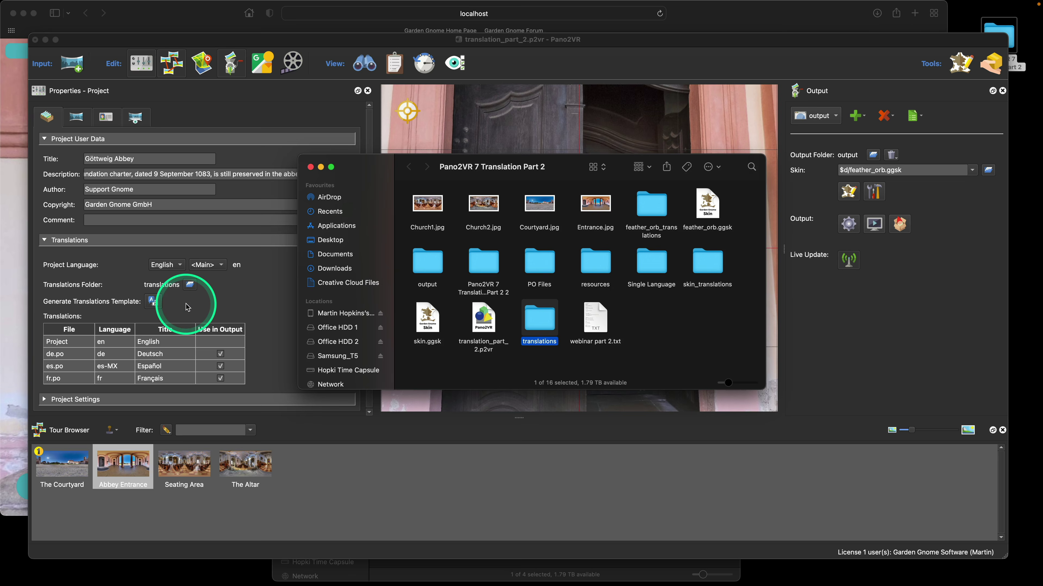
double_click(531, 320)
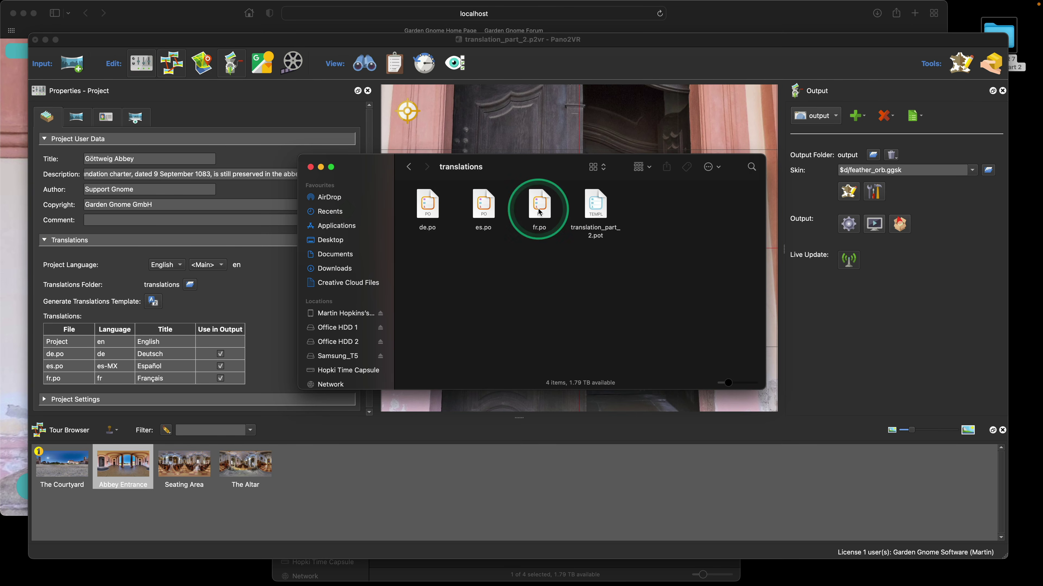
Open de.po in Poedit, look over the German translations, and close the file and its Finder window
double_click(434, 212)
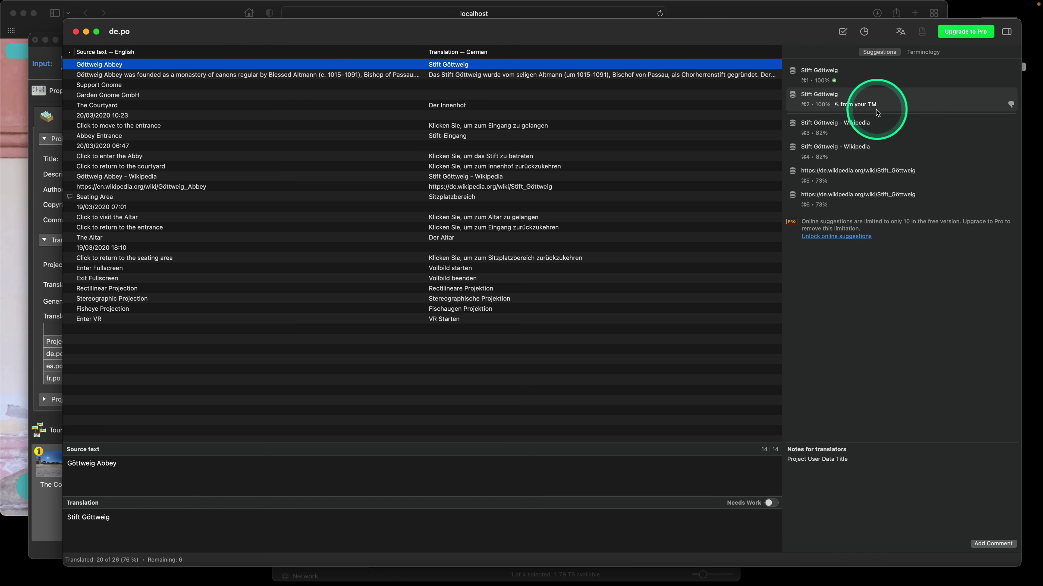
click(569, 37)
key(super)
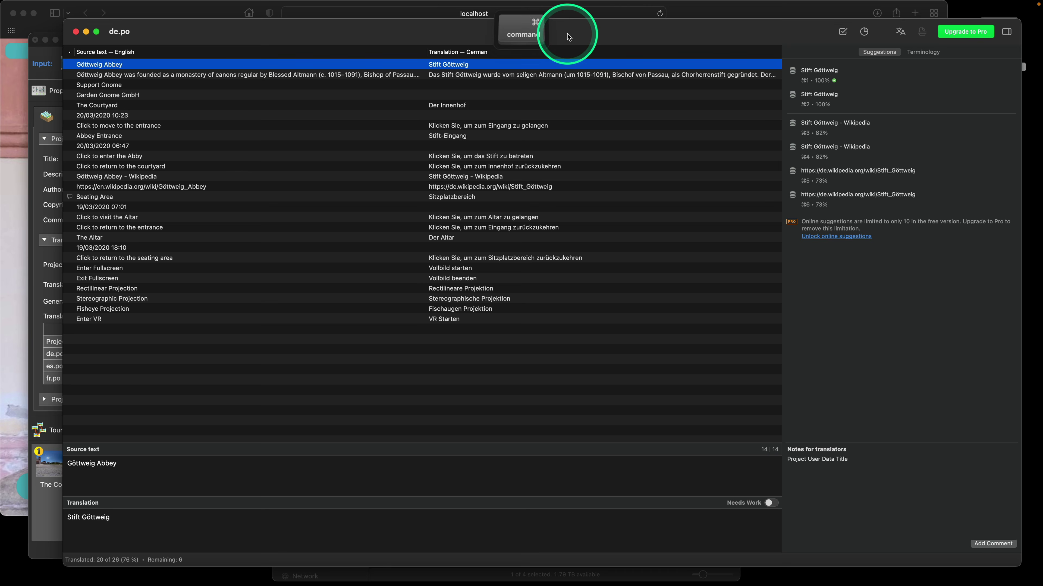
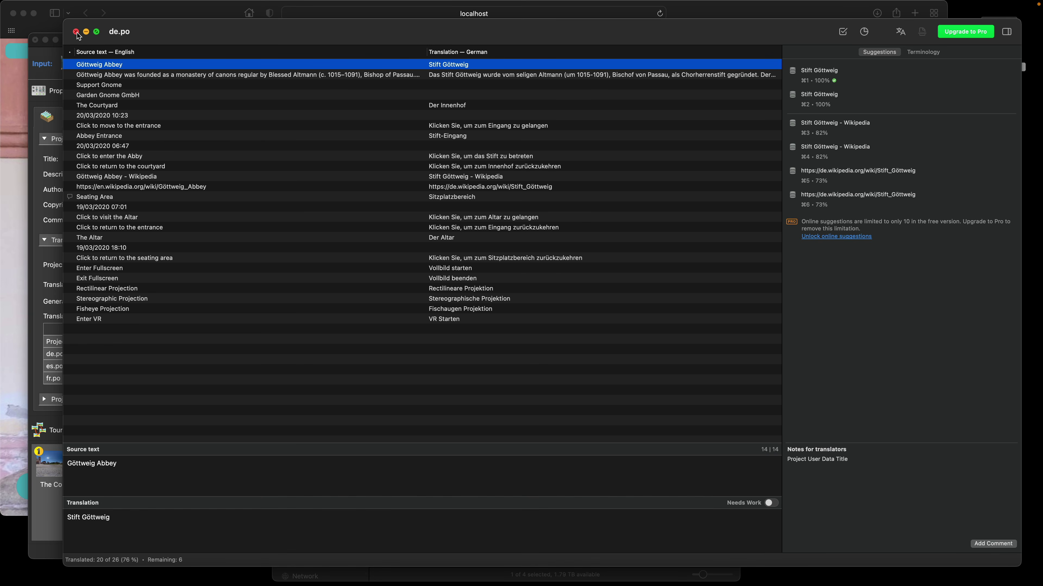
click(77, 32)
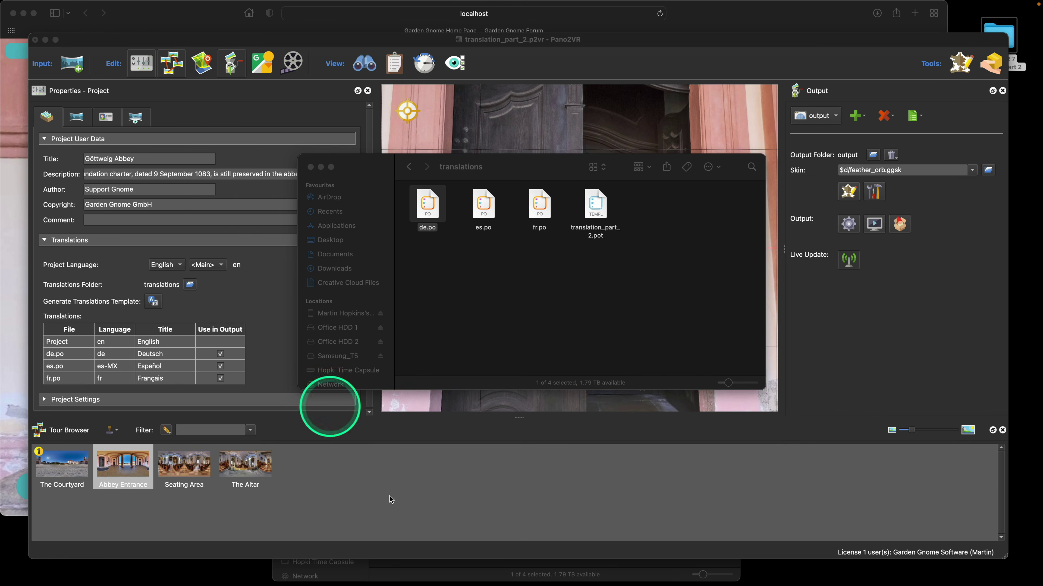
click(310, 167)
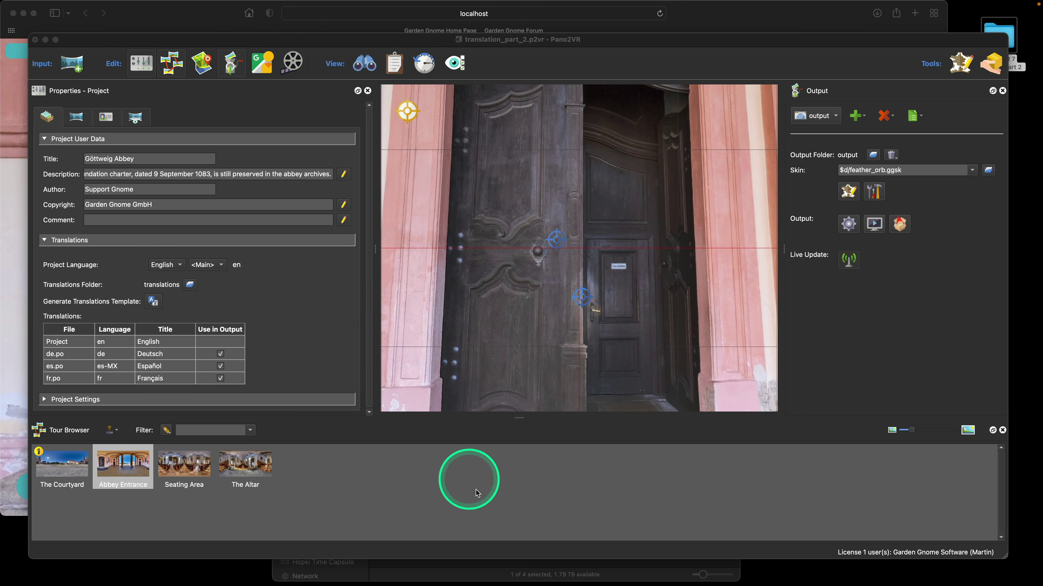
In the Pano2VR 7 Translation Part 2 folder, inspect the contents of the translations and feather_orb_translations folders
click(500, 574)
click(383, 359)
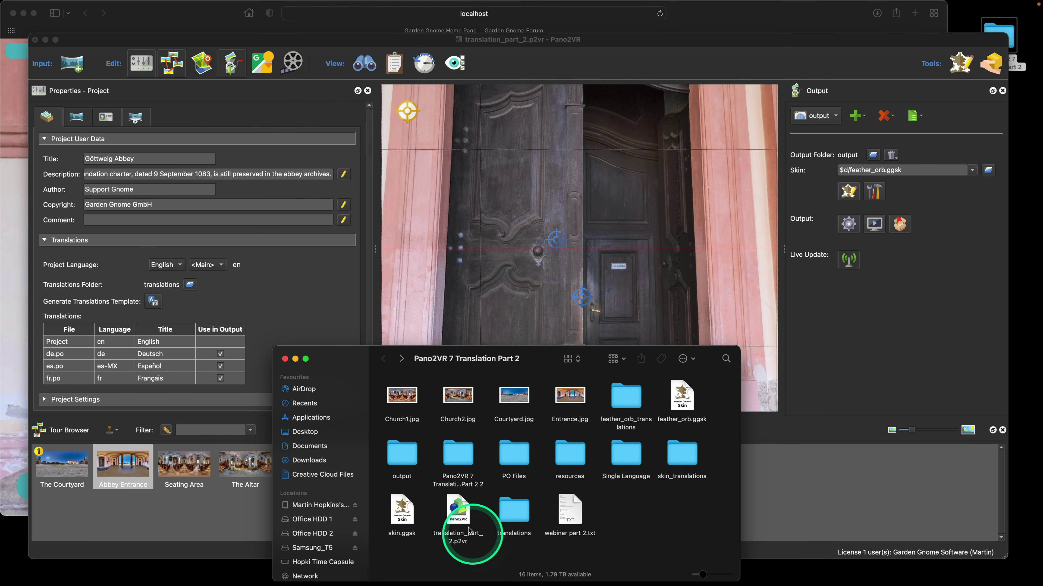
double_click(511, 515)
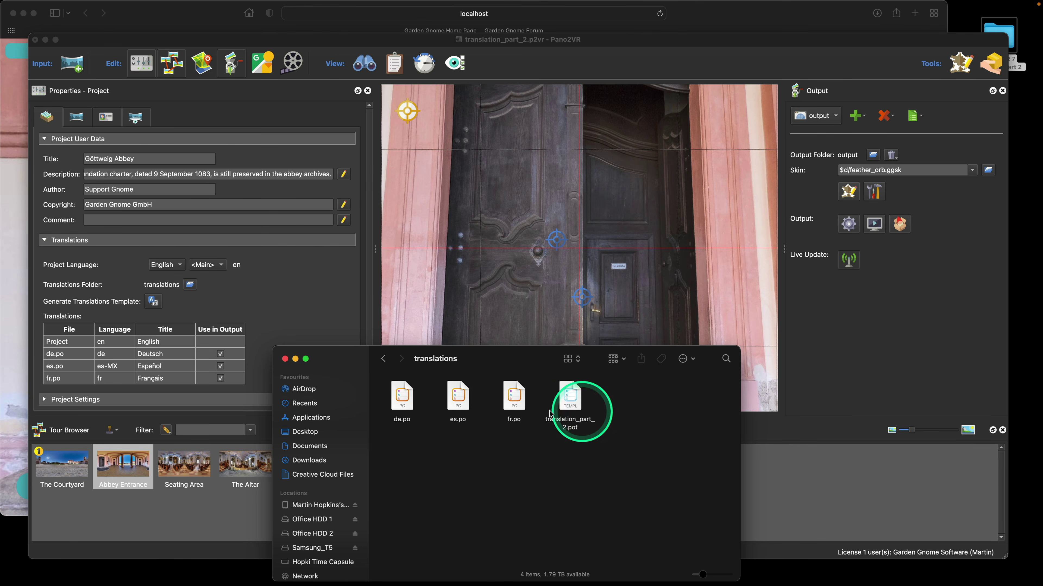
click(383, 359)
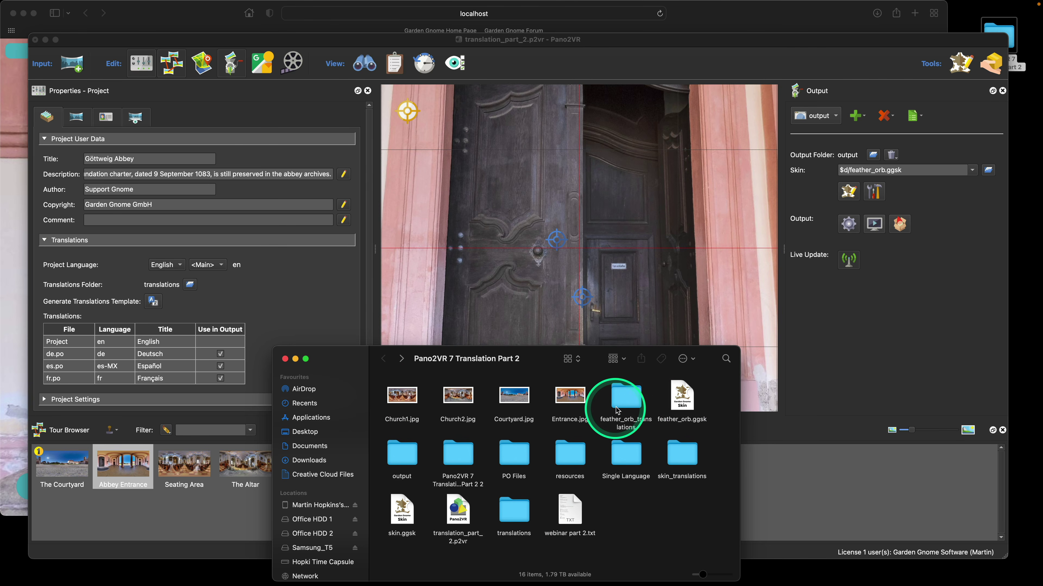
double_click(627, 403)
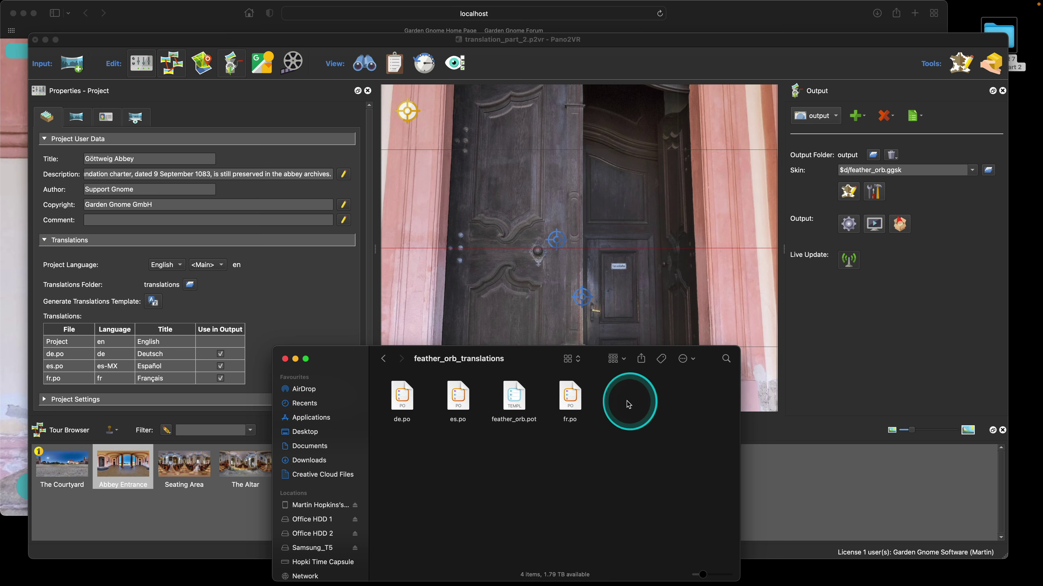
click(384, 359)
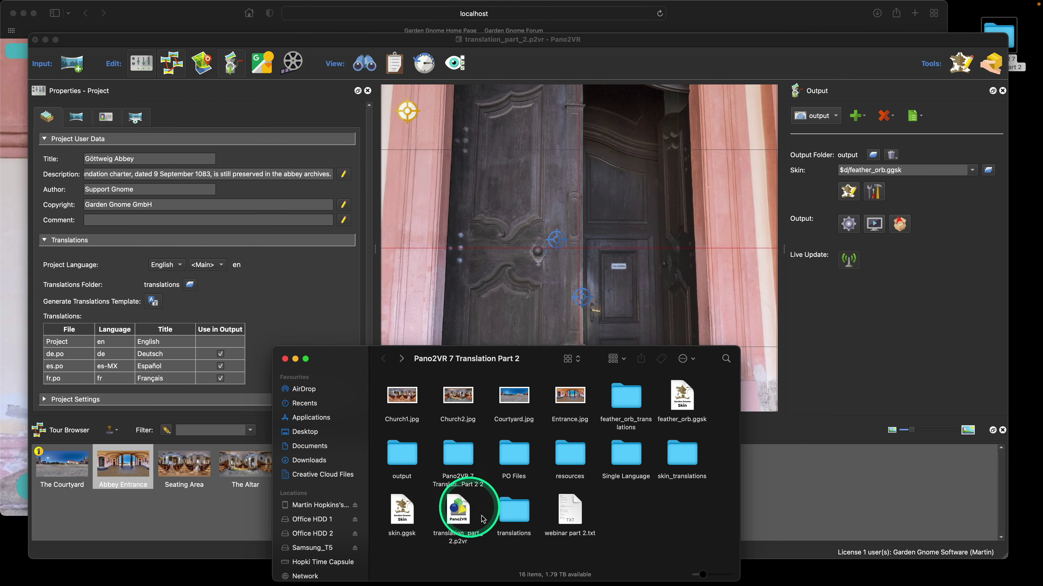
drag(549, 360, 548, 367)
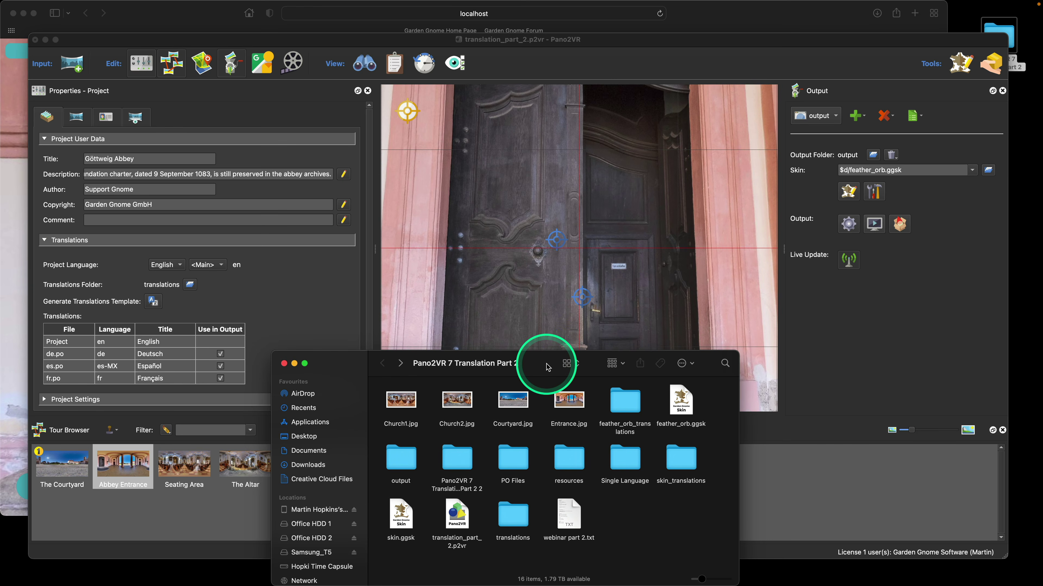
Return to Pano2VR, view the folder chooser for the project's translations folder, and cancel it
click(414, 286)
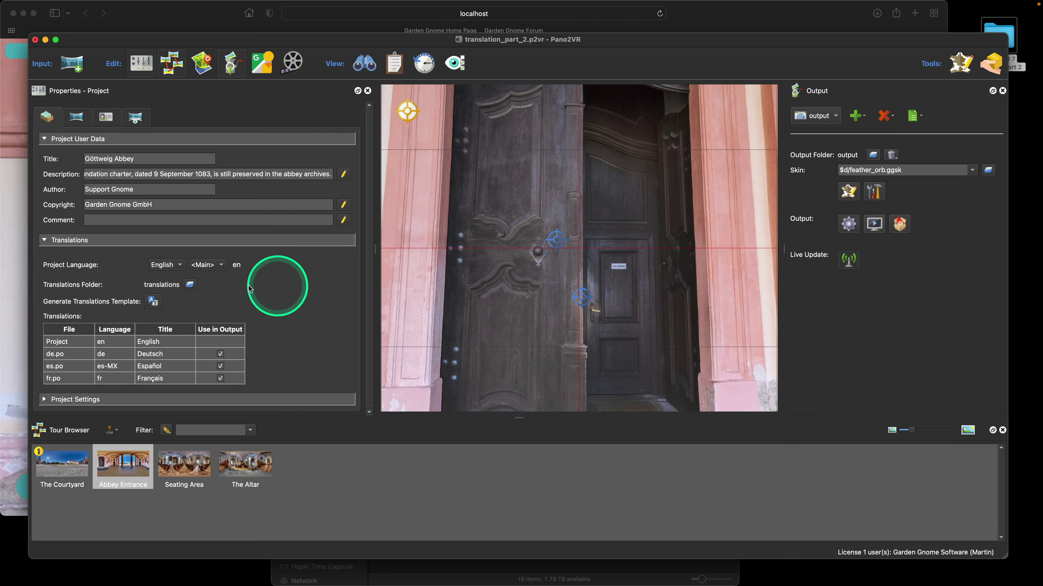
click(190, 286)
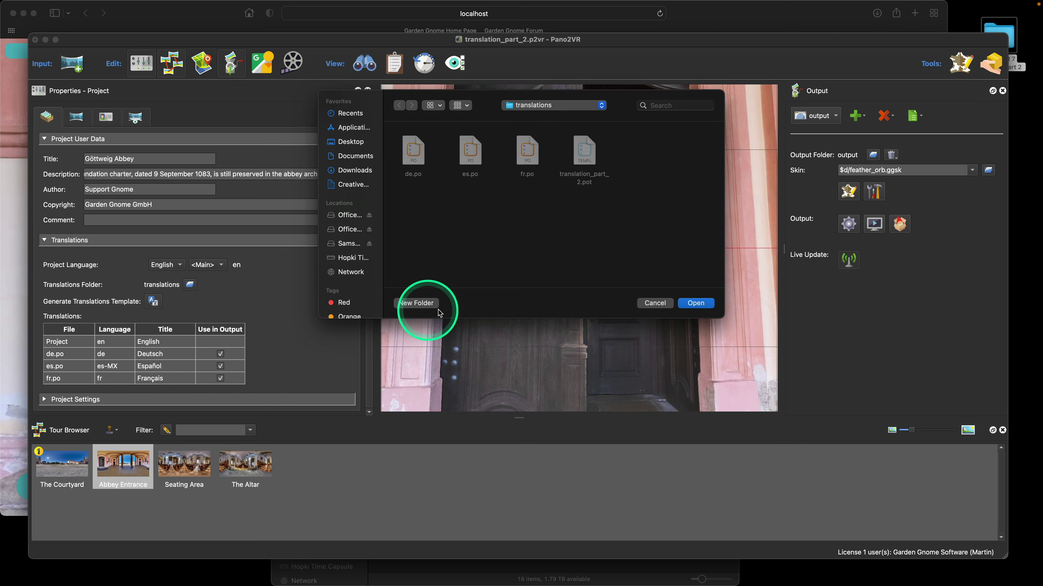
click(655, 303)
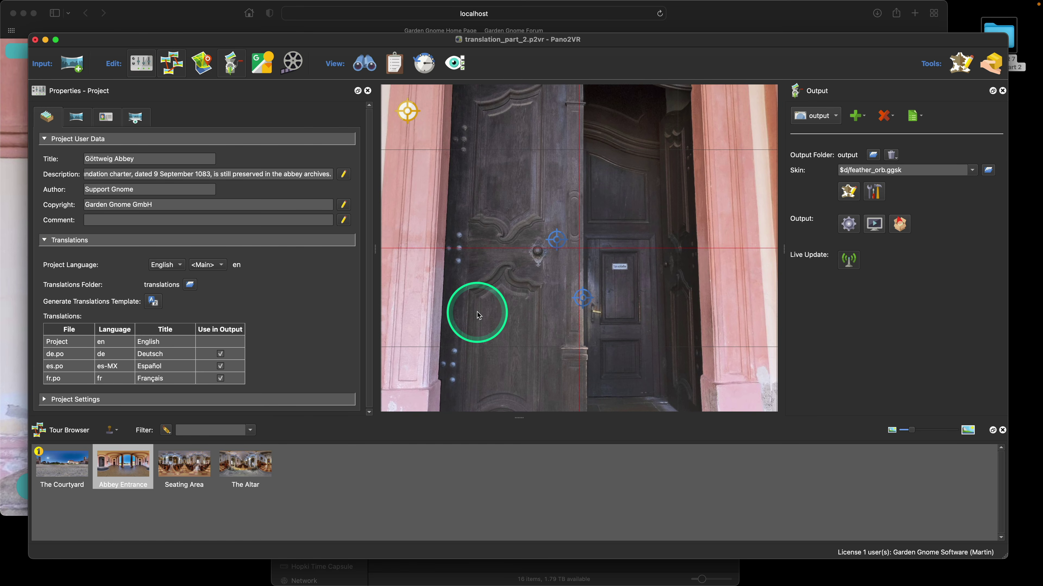
Reveal the project's translations folder in Finder from Pano2VR and open its es.po file in Poedit
mouse_move(601, 571)
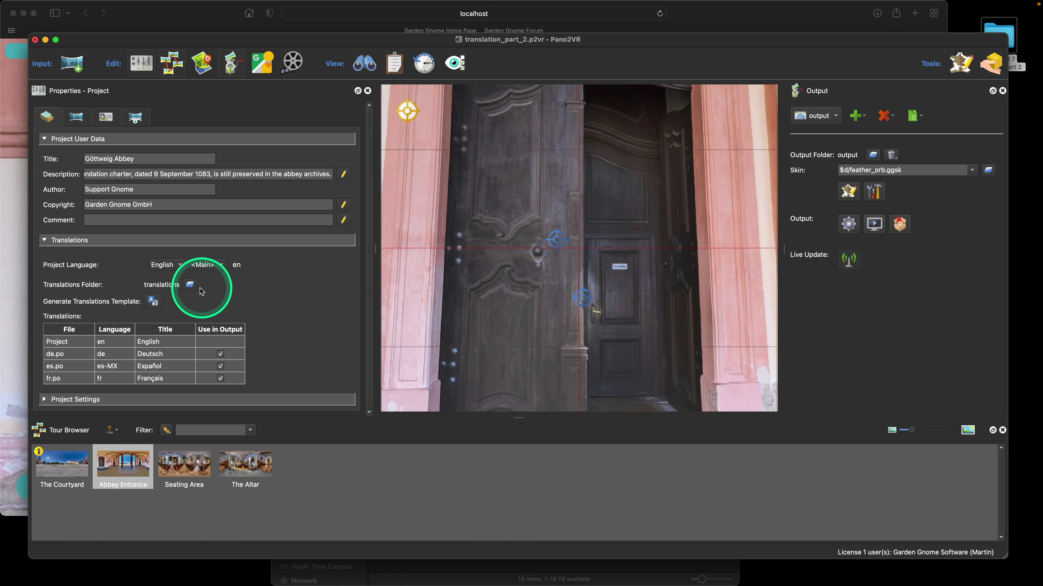
right_click(169, 286)
click(199, 304)
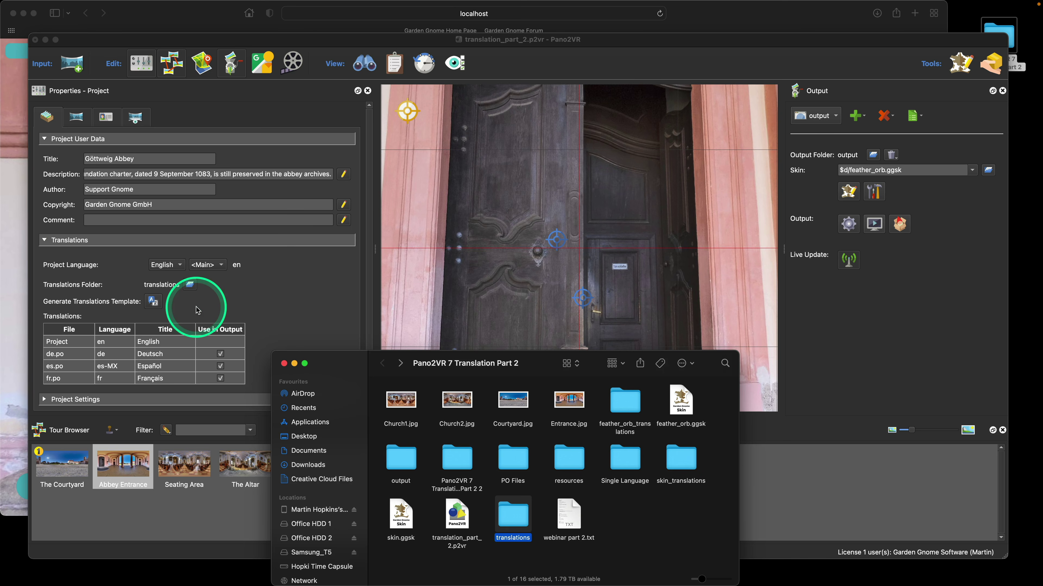
double_click(522, 512)
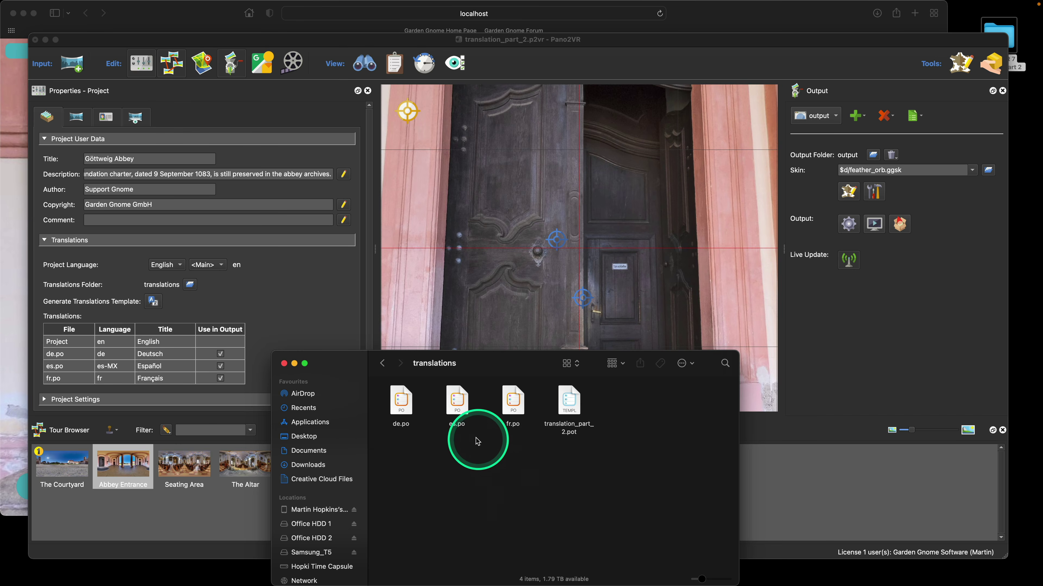
double_click(457, 409)
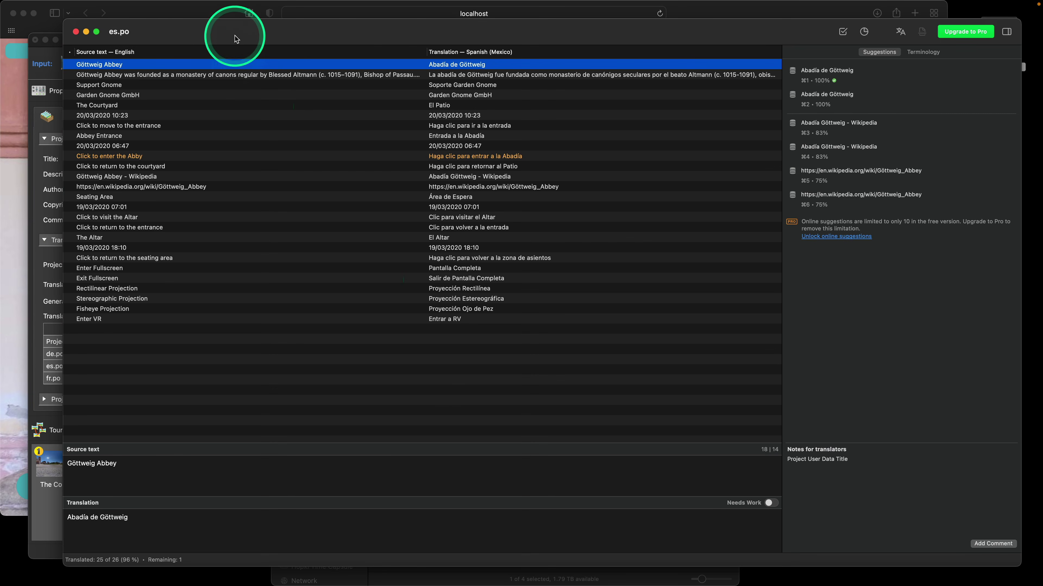
Open Poedit's preferences, review the translation memory (TM) settings, and close the preferences
click(236, 33)
mouse_move(82, 6)
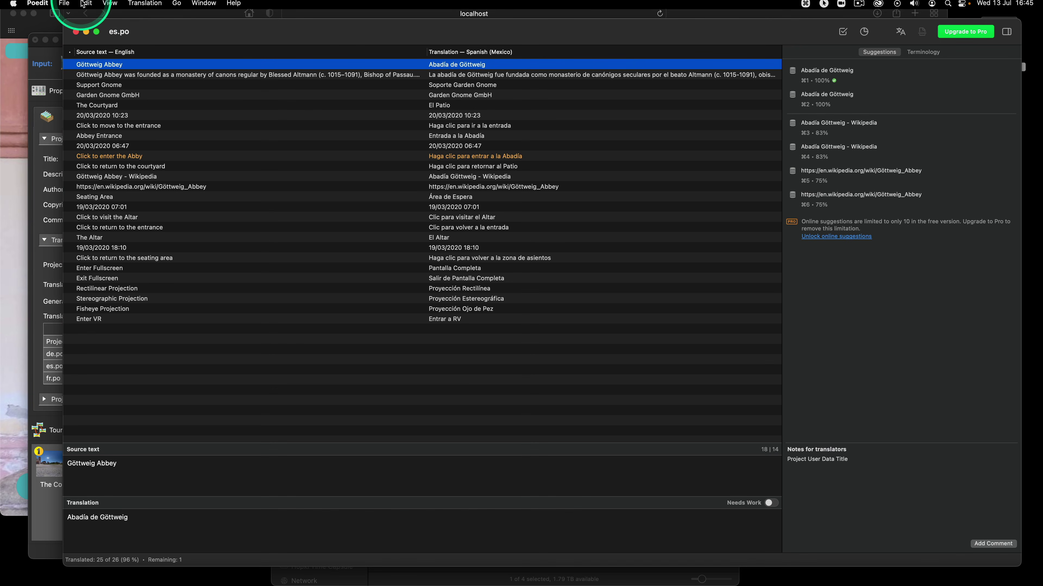
click(38, 6)
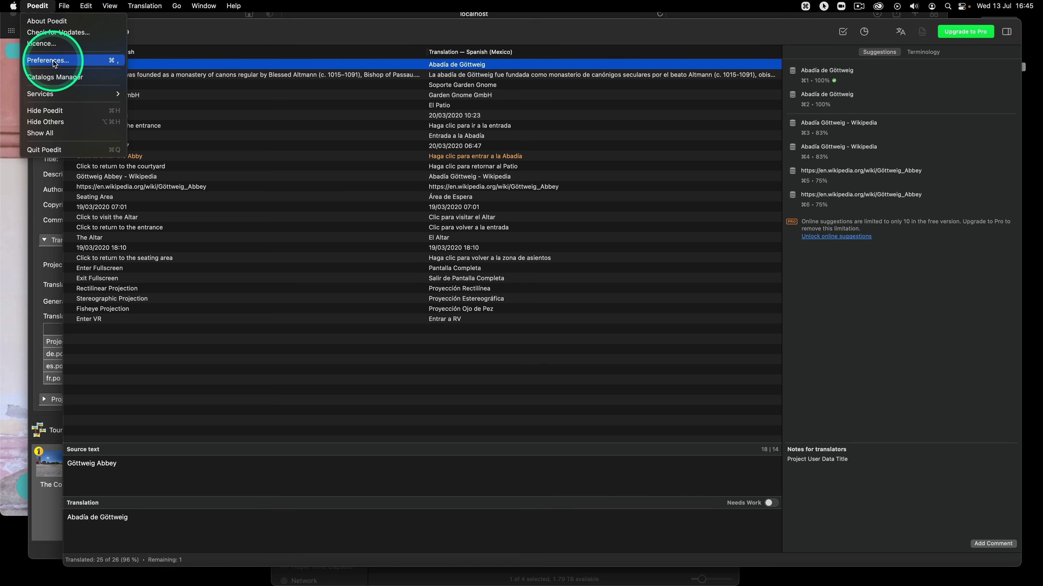
mouse_move(138, 13)
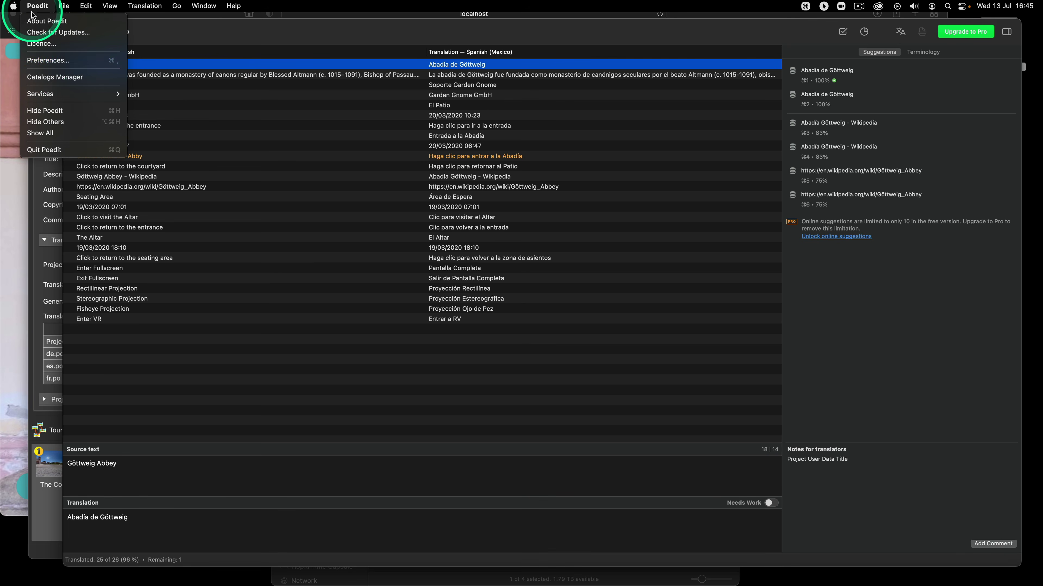
click(42, 63)
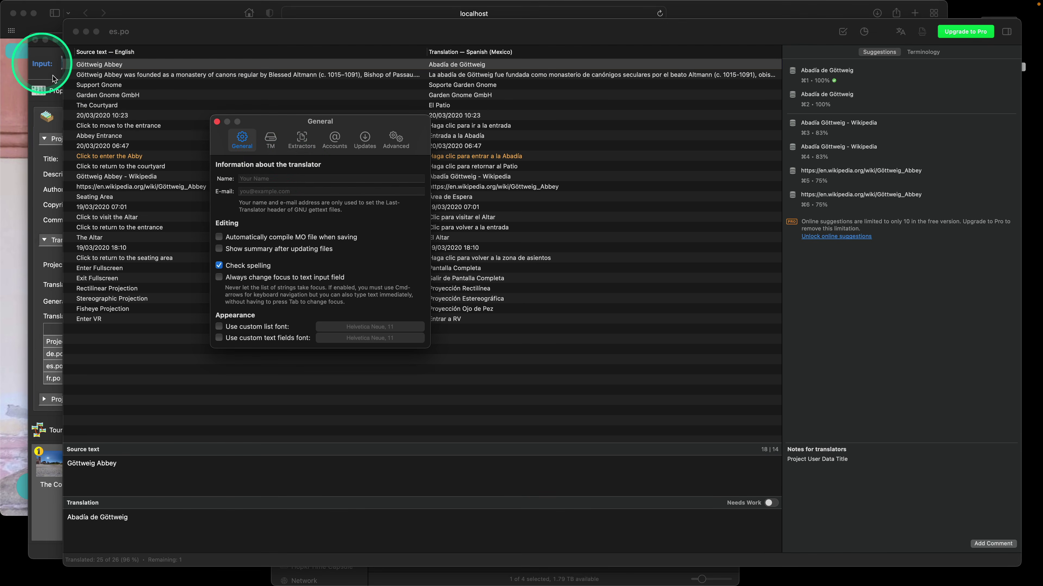
drag(282, 124, 231, 116)
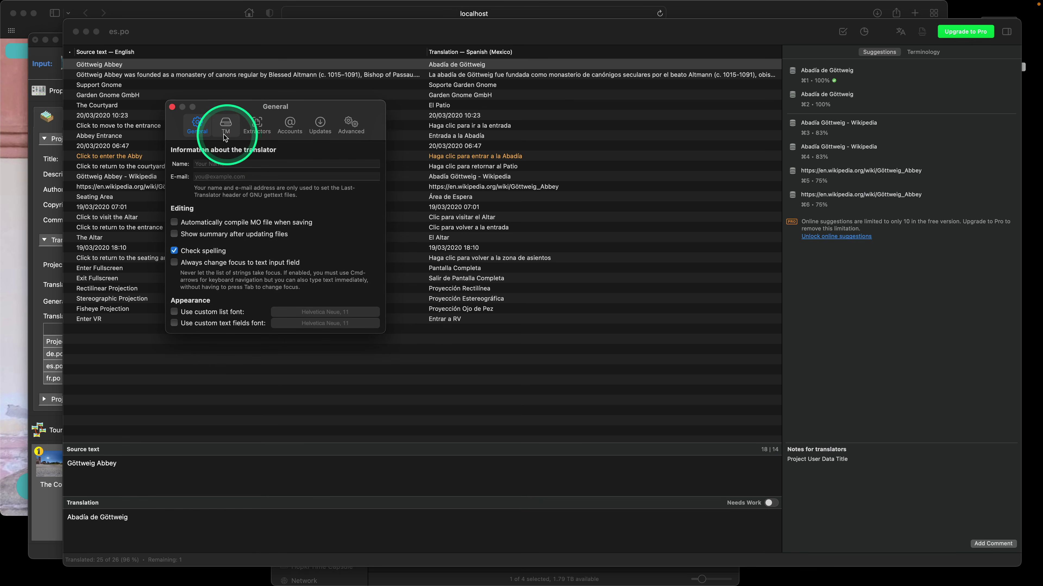
click(226, 123)
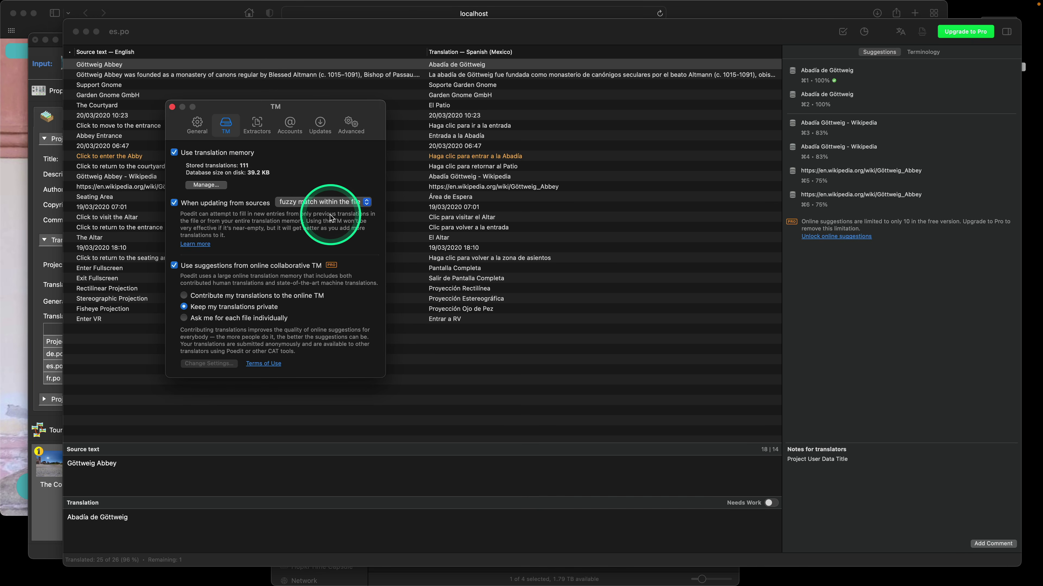
click(172, 107)
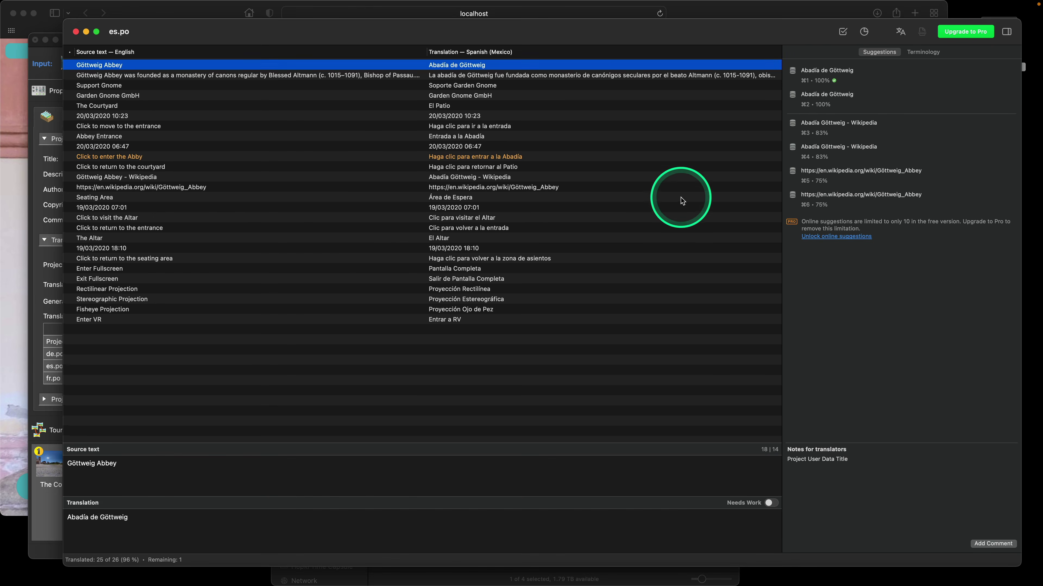
Examine the translation suggestions for the Abbey Entrance entry in es.po, and close the file
click(575, 135)
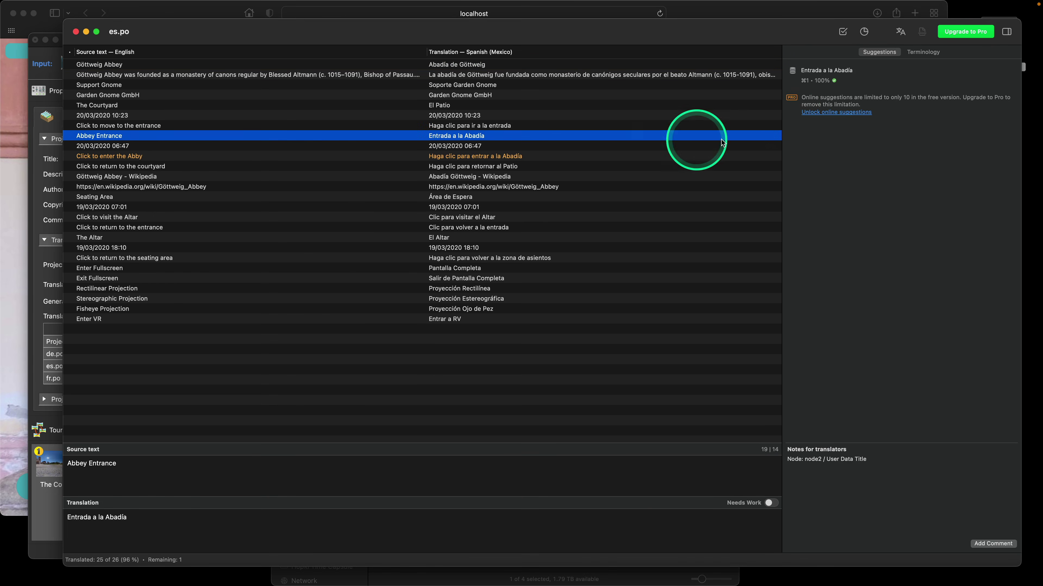
mouse_move(954, 71)
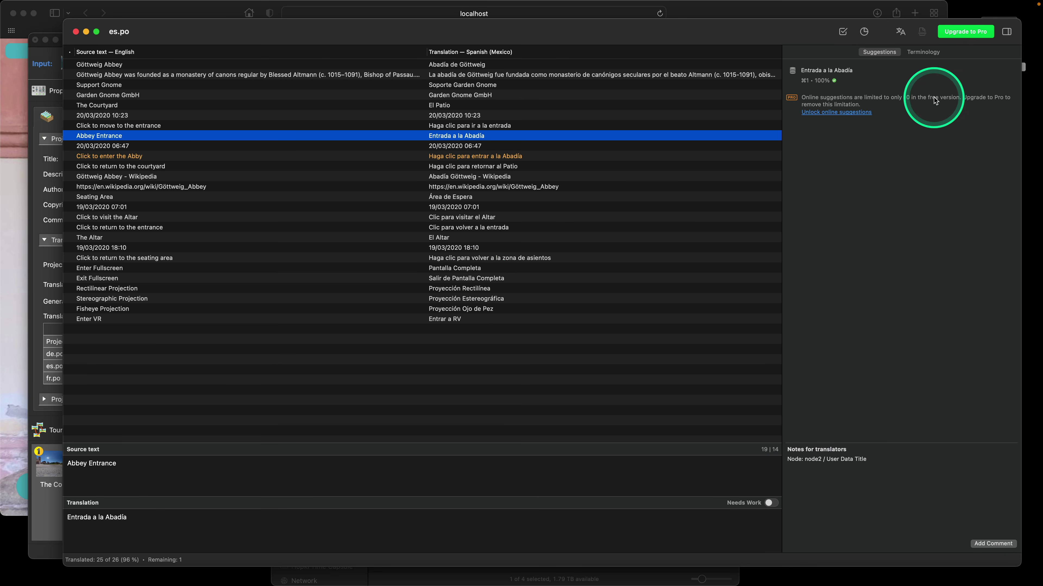
click(977, 88)
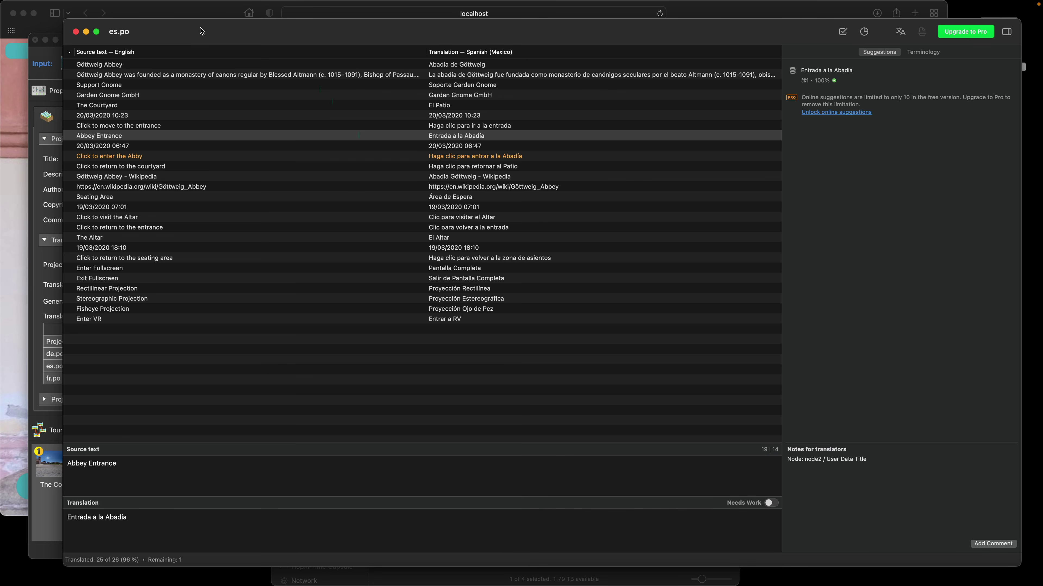
mouse_move(865, 84)
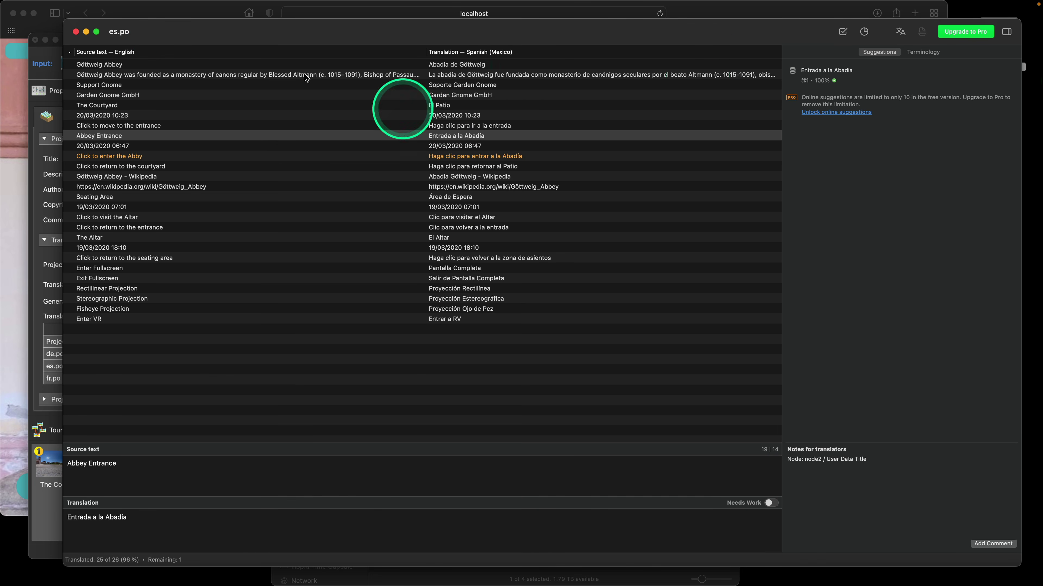
click(77, 33)
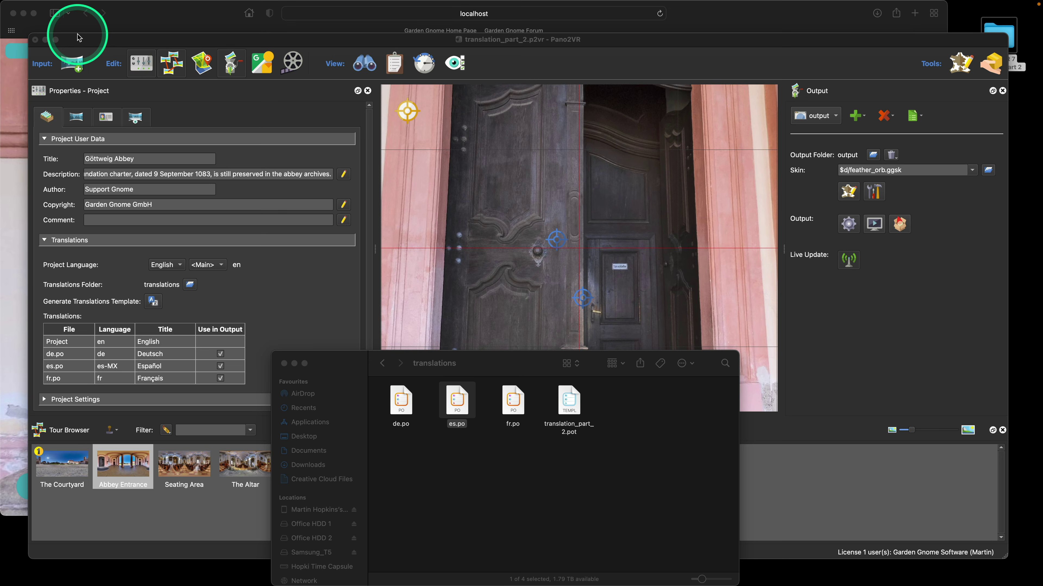
Go back to the Pano2VR 7 Translation Part 2 folder in Finder and switch to the Pano2VR project
click(356, 374)
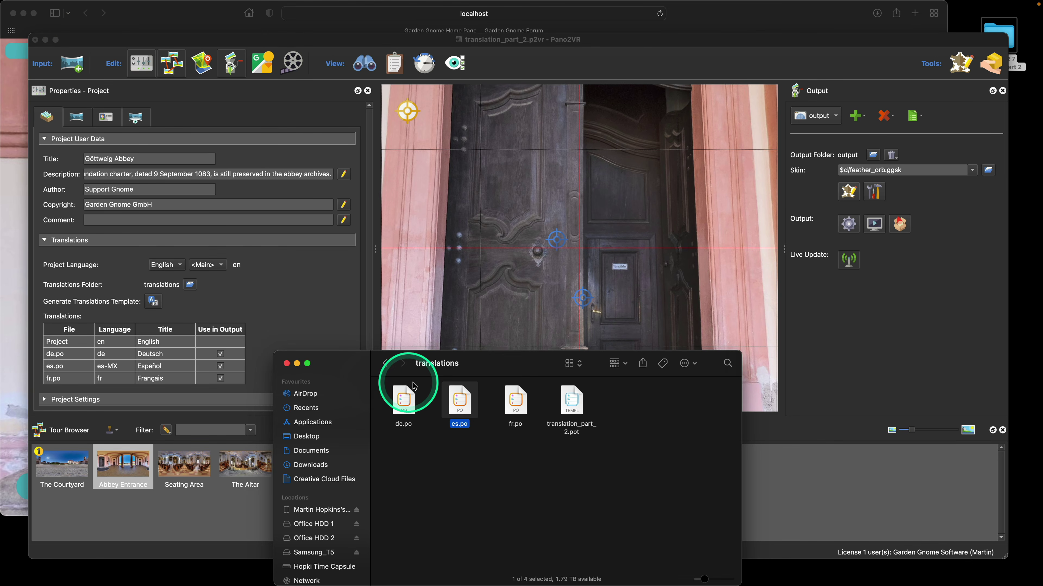
click(383, 364)
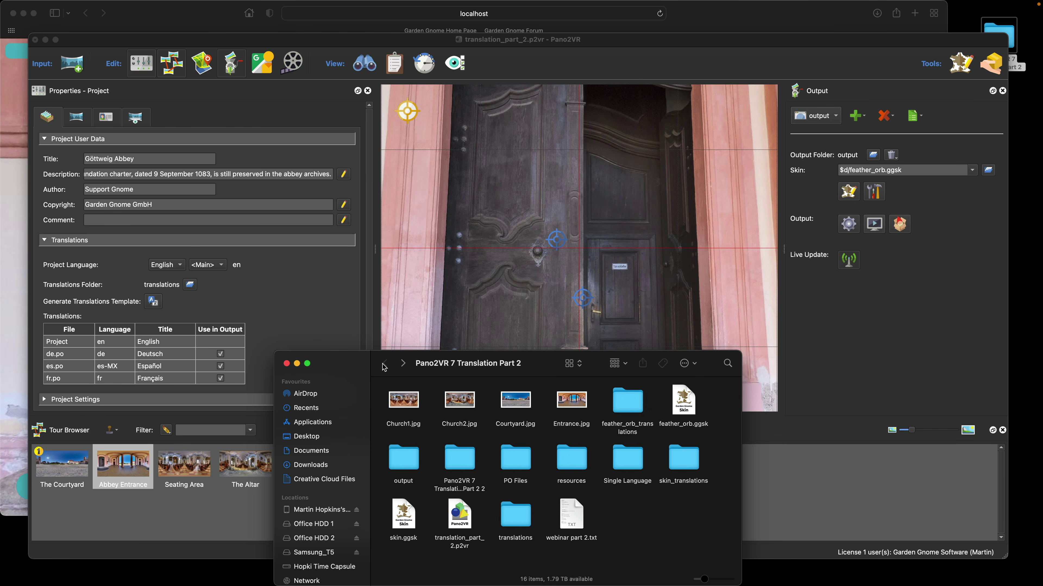
click(351, 370)
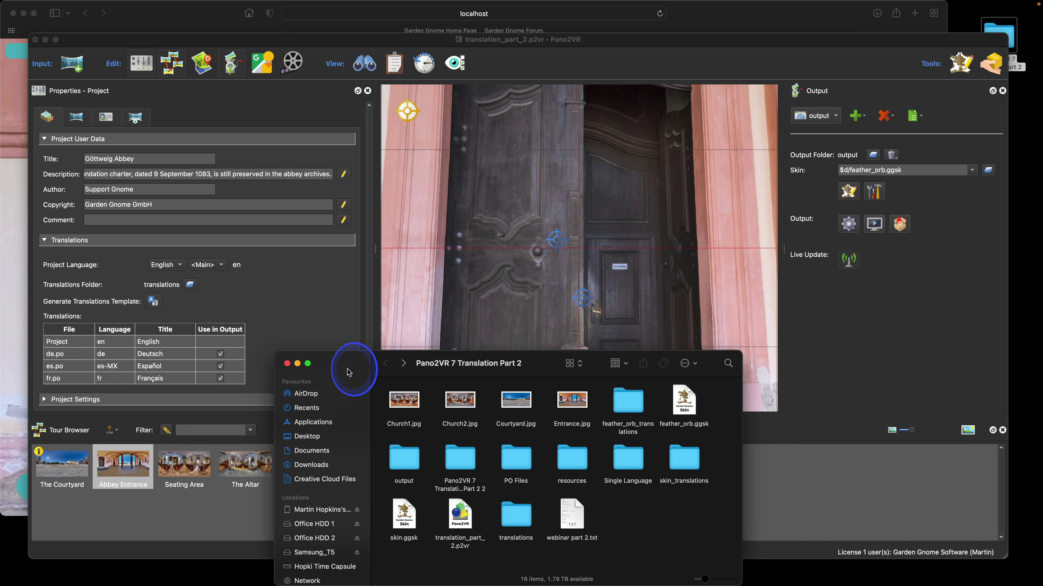
drag(348, 372, 351, 372)
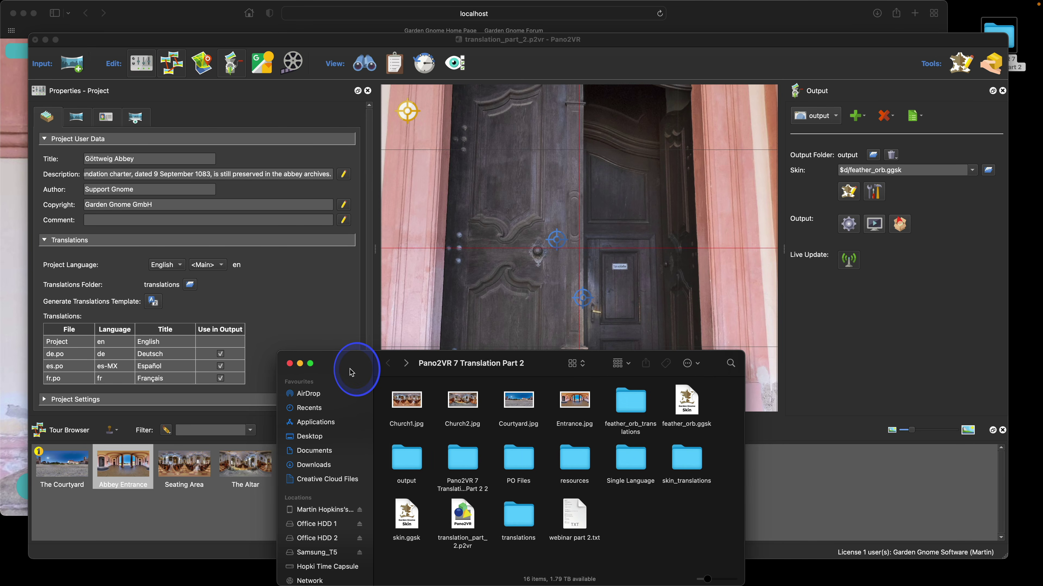
click(668, 46)
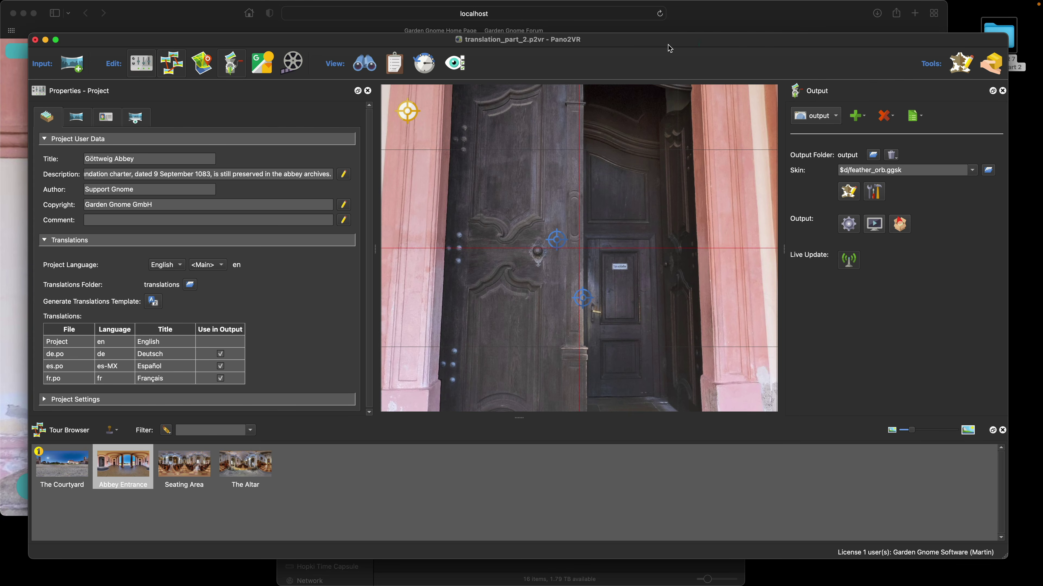
Open The Courtyard panorama, add a point hotspot on the abbey's facade, and review the available hotspot types
click(65, 463)
drag(500, 333, 536, 308)
double_click(496, 158)
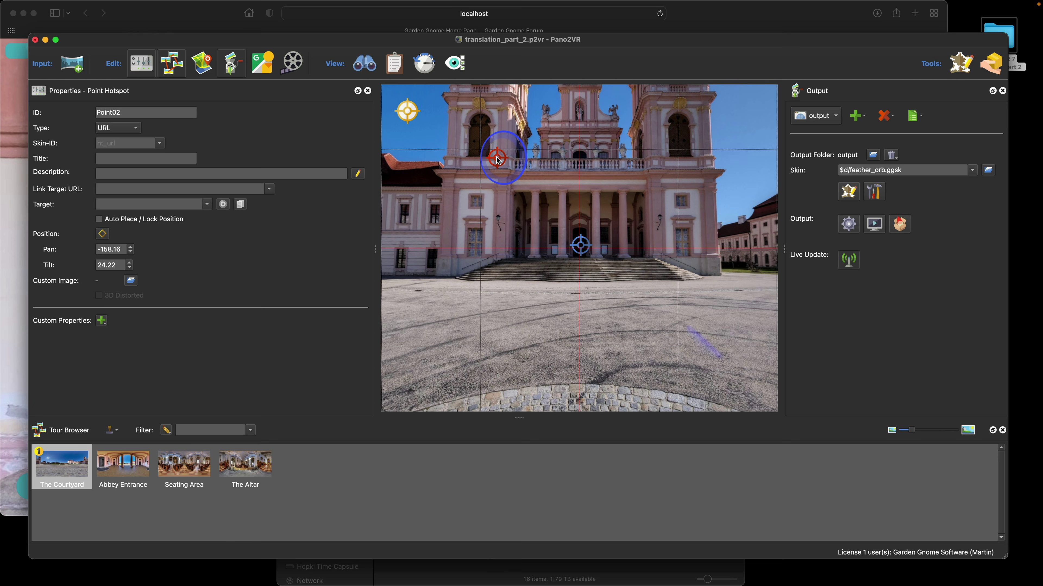
click(135, 128)
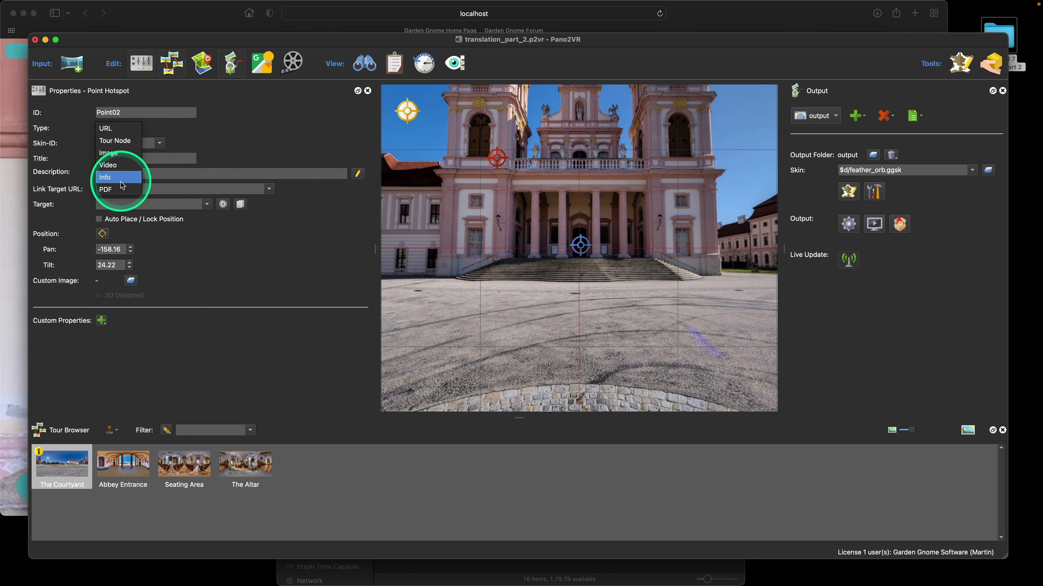
click(213, 119)
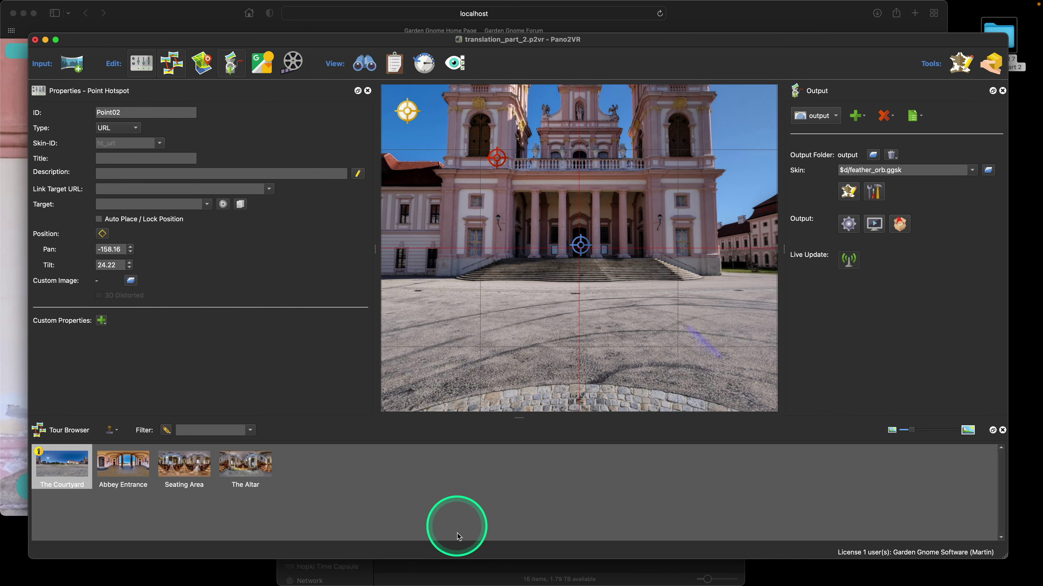
Switch to Finder, open the project's resources folder, and locate ten_page.pdf
click(459, 575)
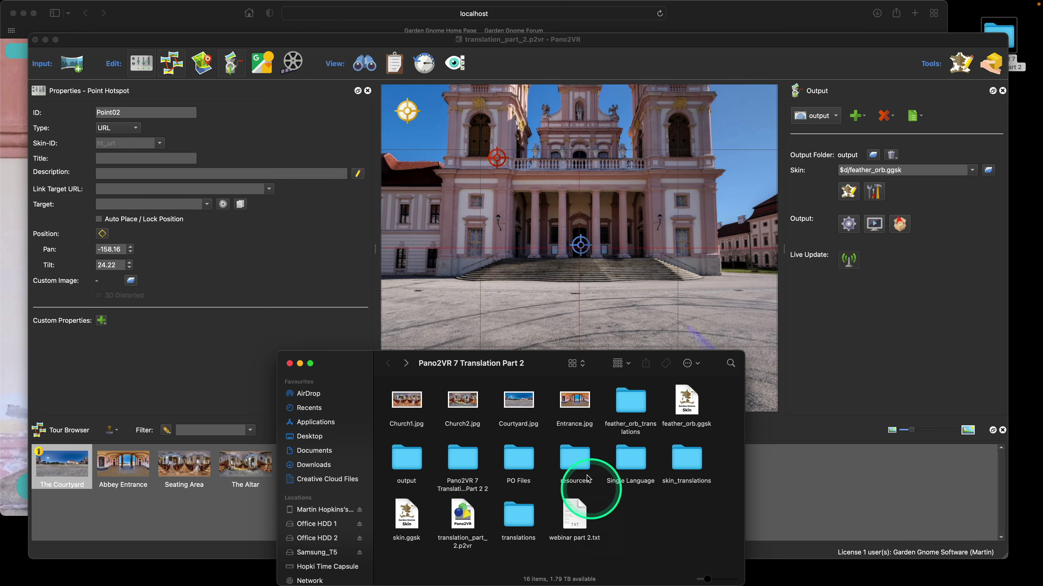
double_click(579, 464)
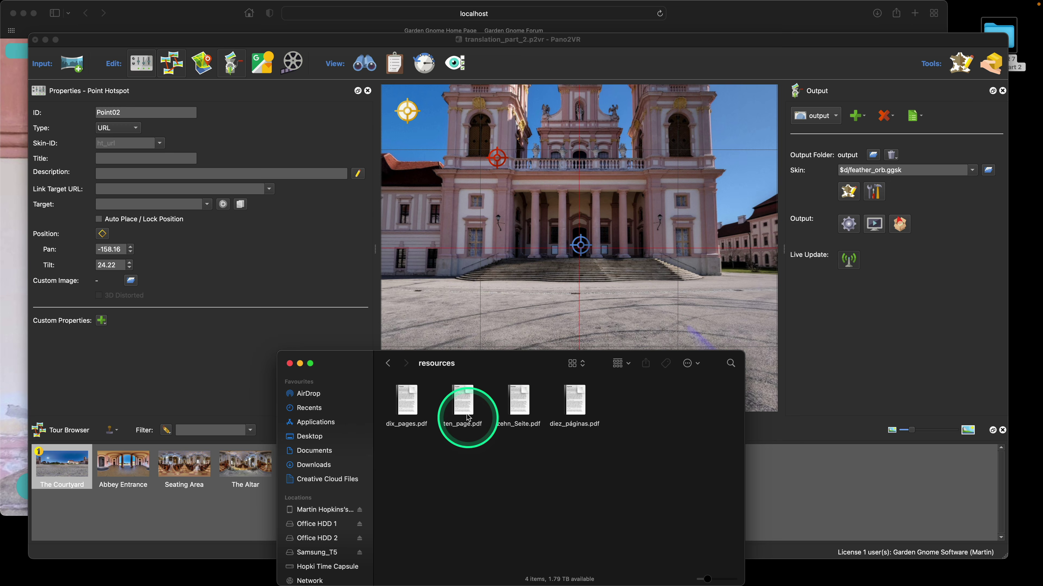
mouse_move(467, 415)
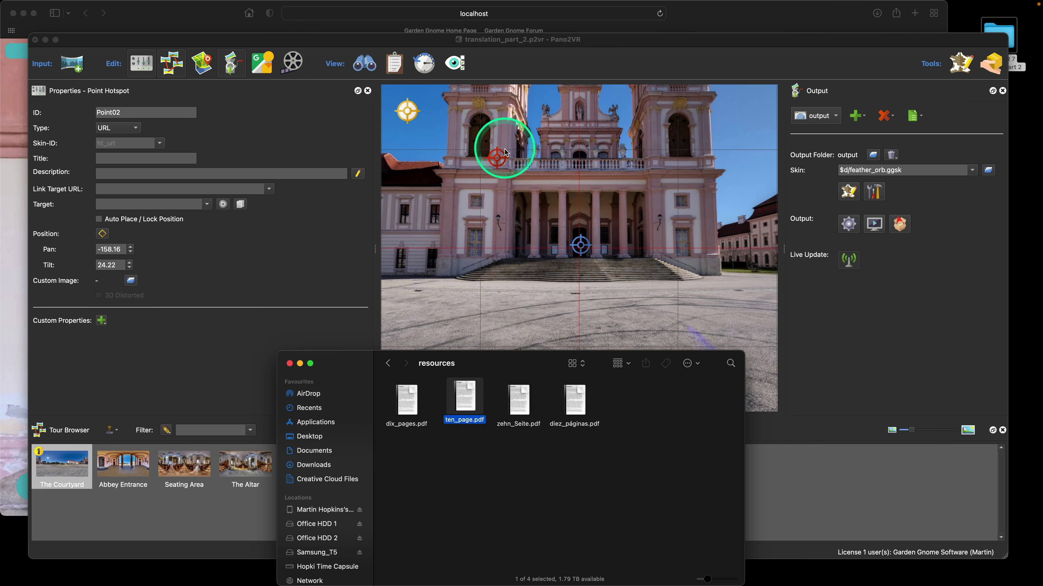
Delete the empty URL hotspot from The Courtyard and place ten_page.pdf from Finder on the abbey's facade as a PDF hotspot
click(502, 162)
key(Delete)
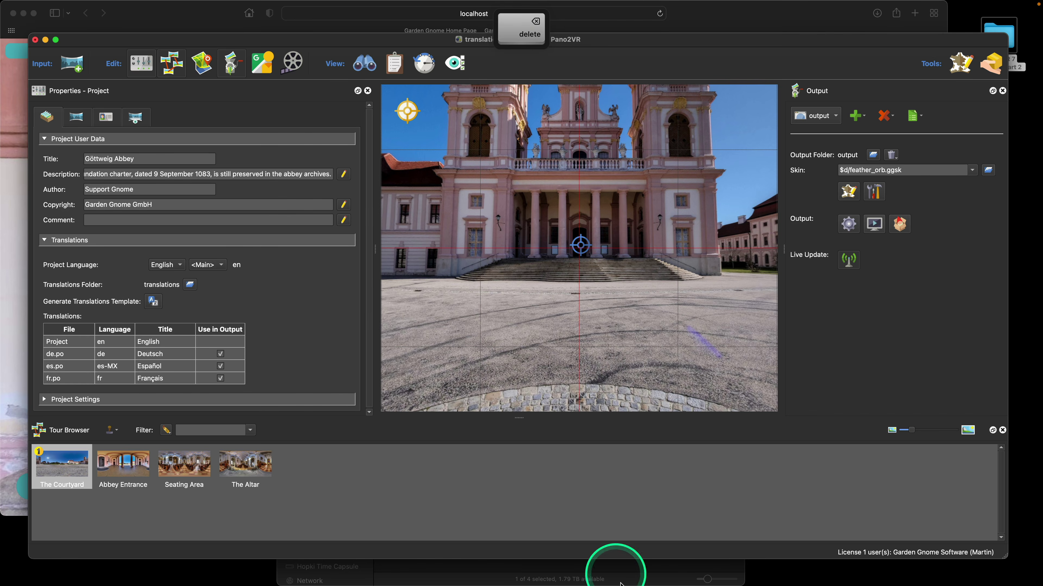
click(620, 566)
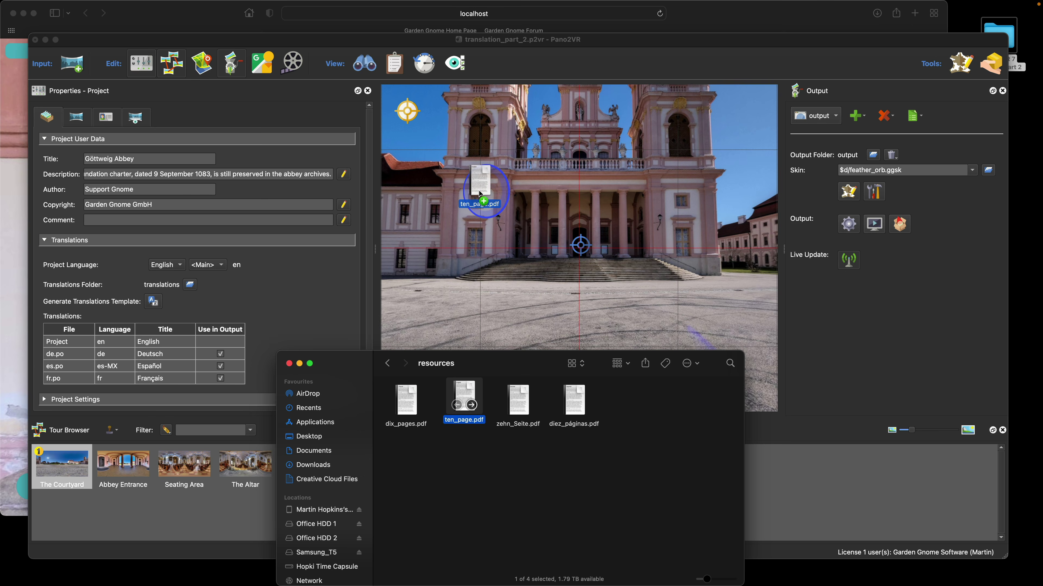
drag(481, 178, 514, 194)
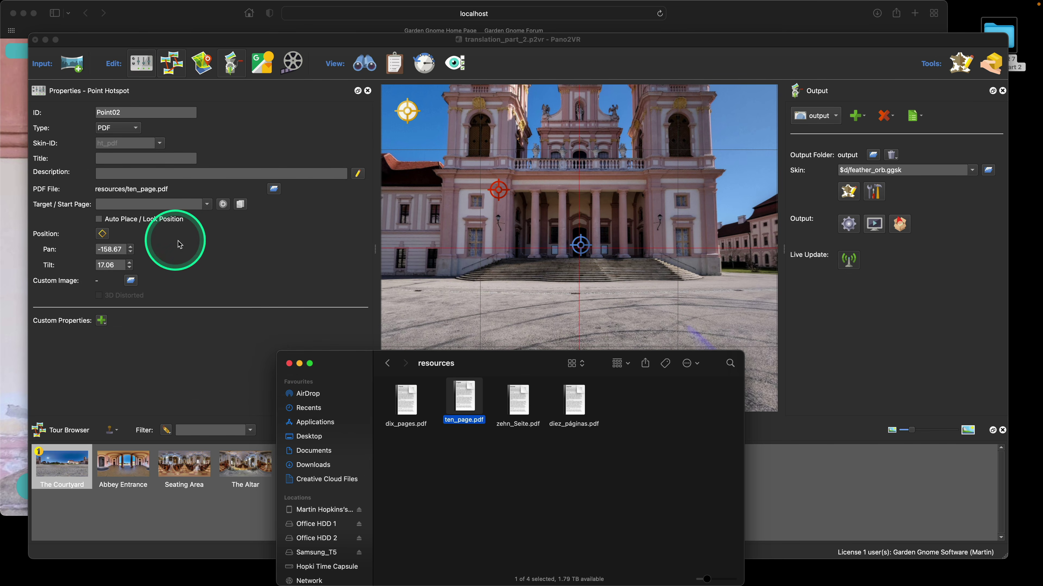
Title the new PDF hotspot "Ten Page PDF" and save the project
click(126, 156)
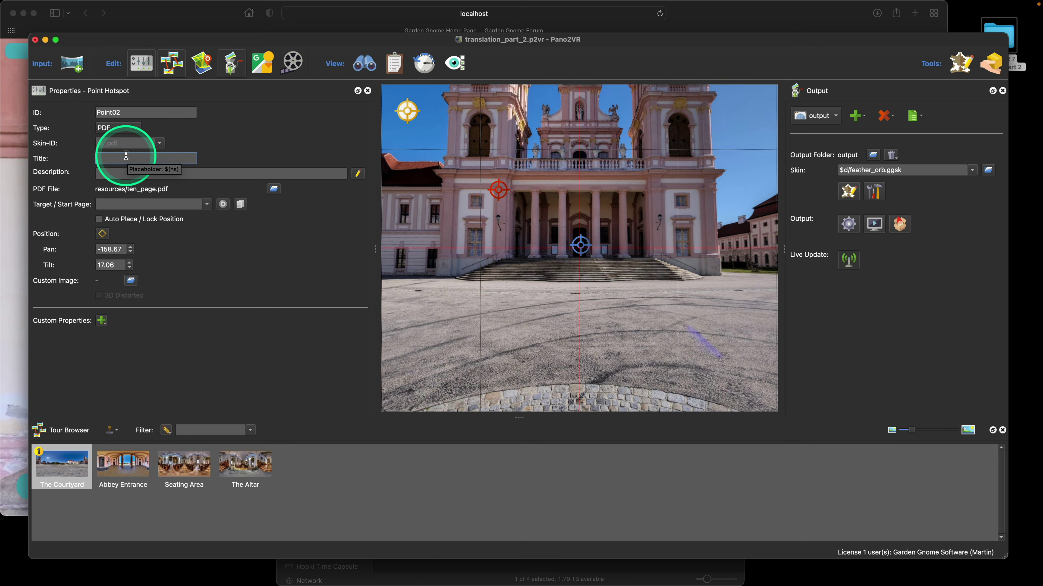
text(Ten Page )
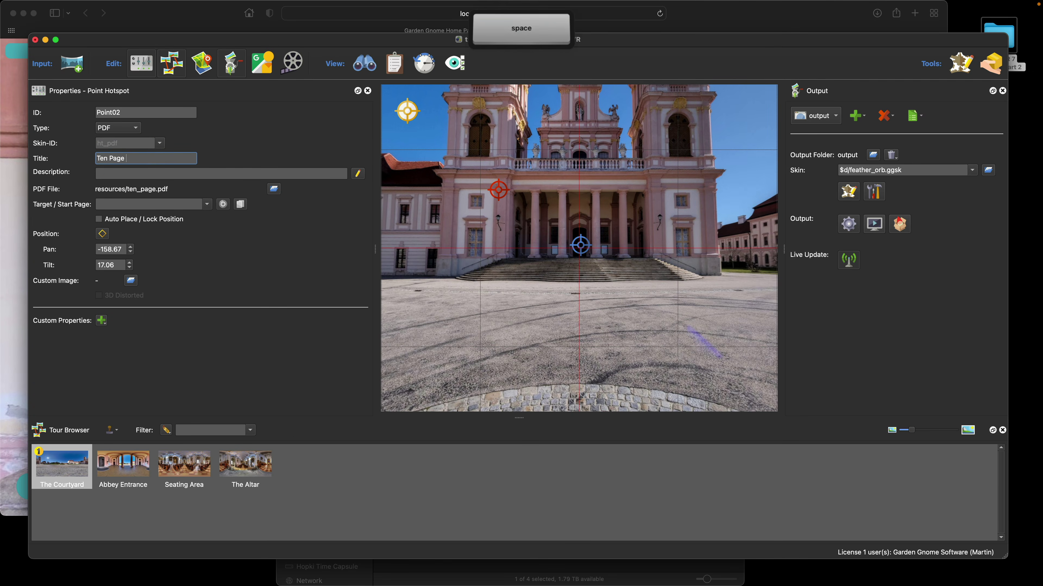
text(P)
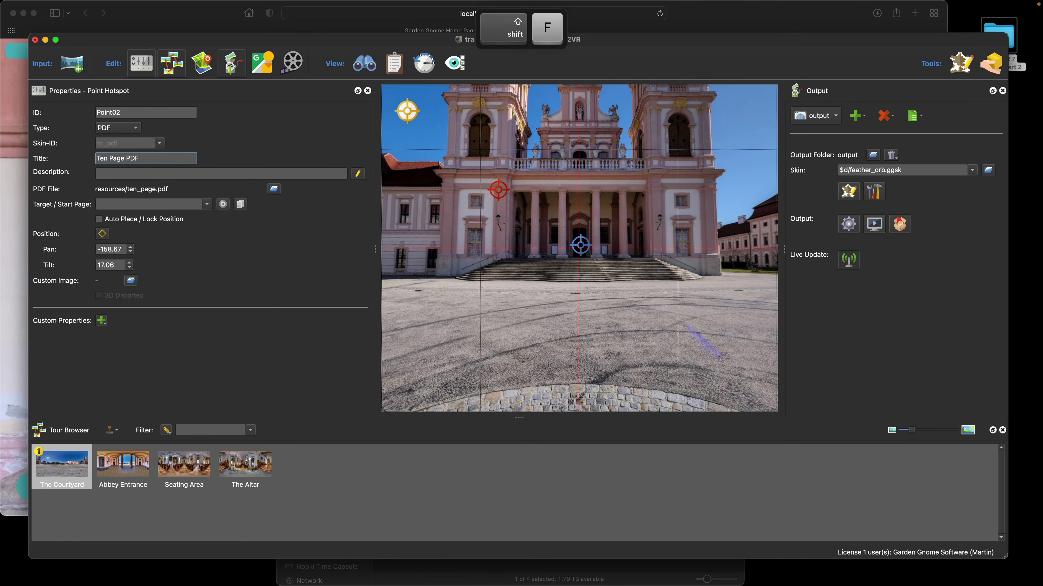
text(DF)
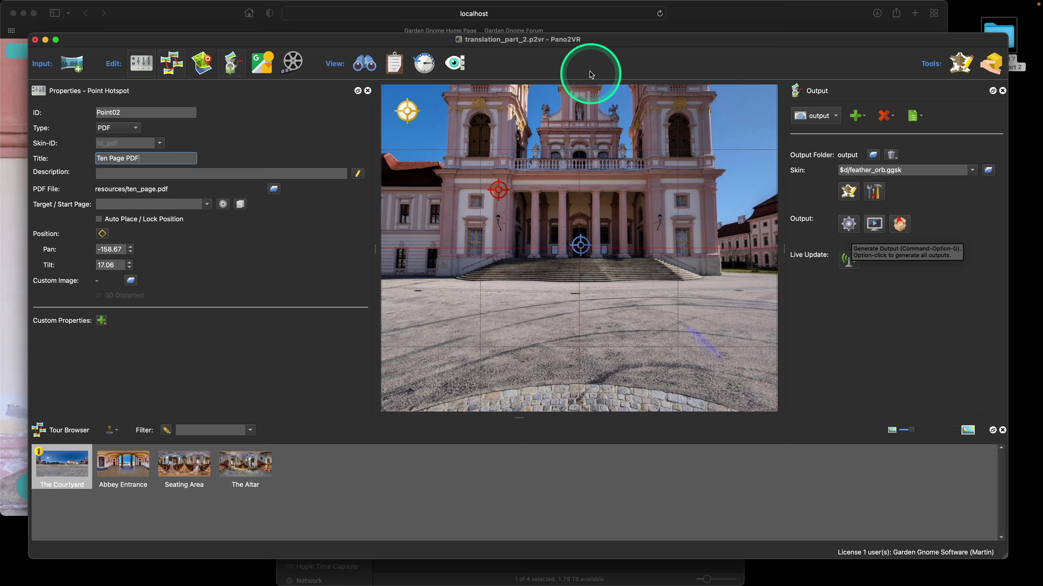
key(super+s)
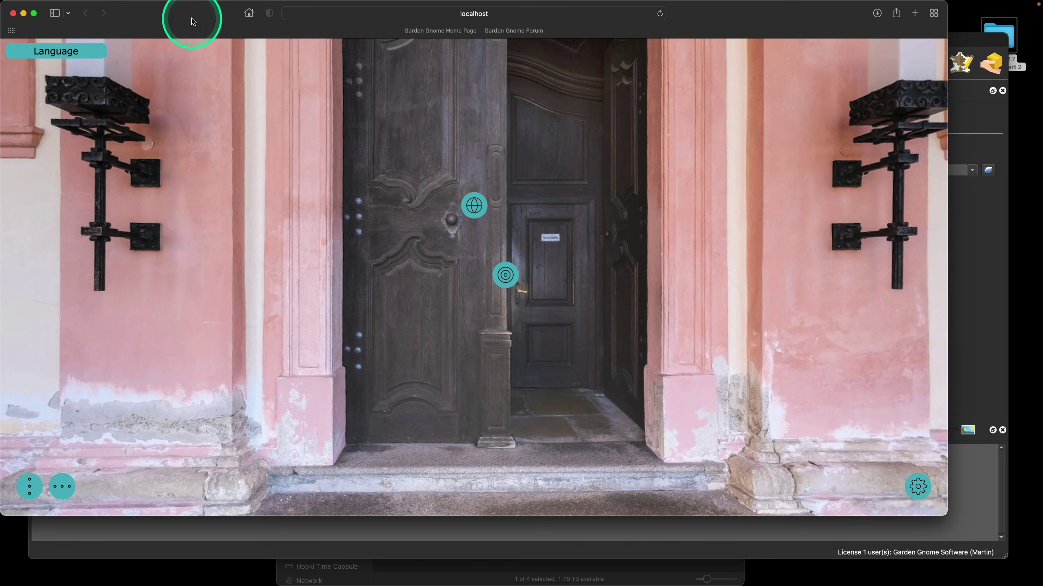
Visit The Courtyard in the browser output, go back to the previous panorama, and reload the tour
click(37, 486)
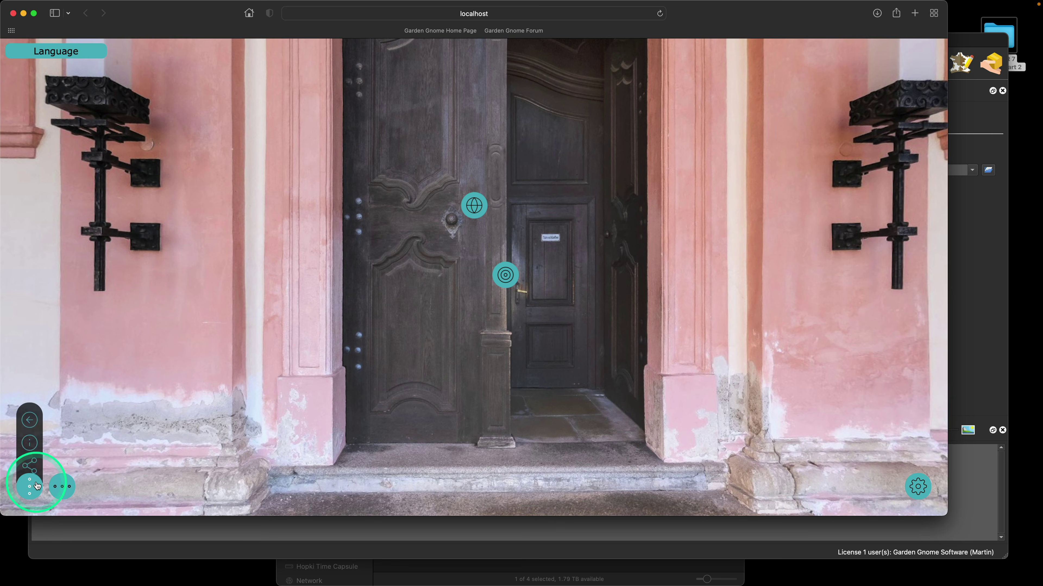
click(70, 496)
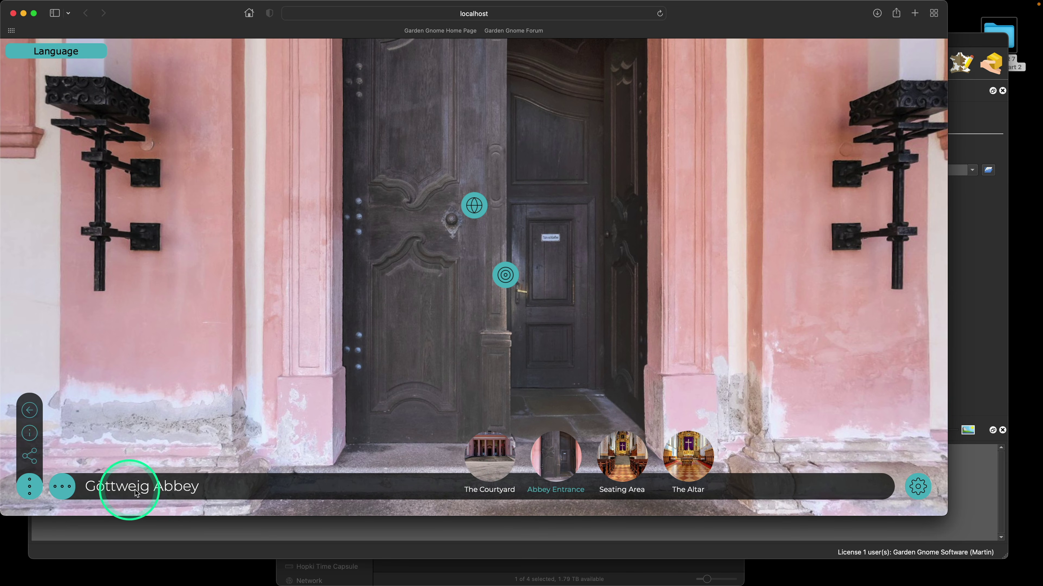
click(502, 466)
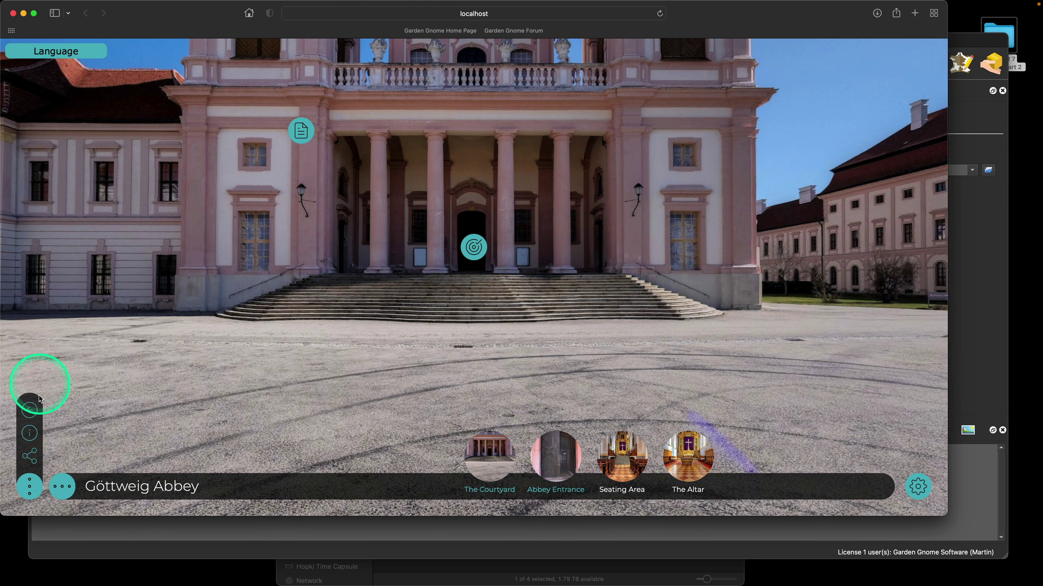
click(29, 410)
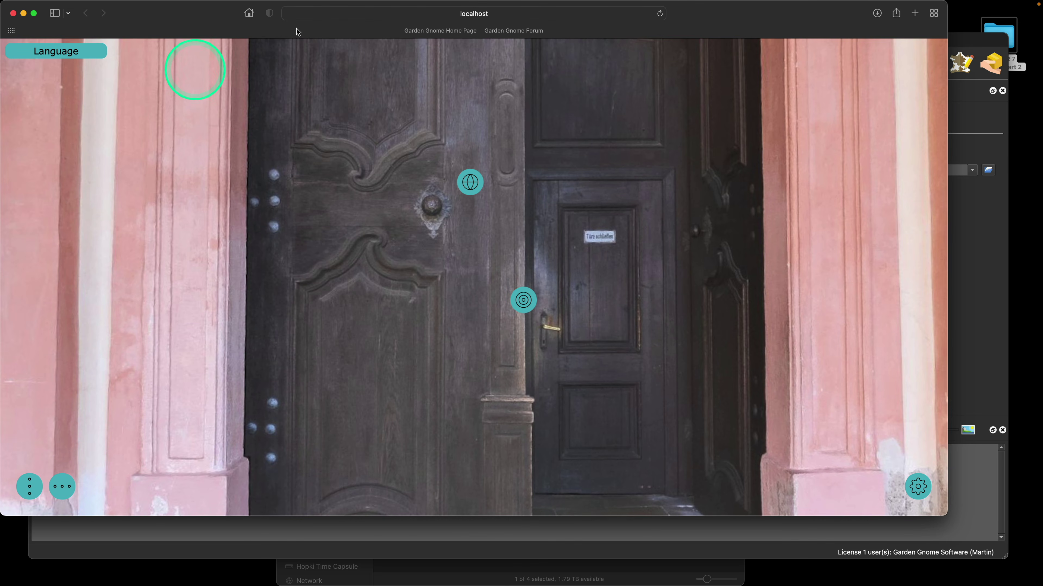
click(660, 14)
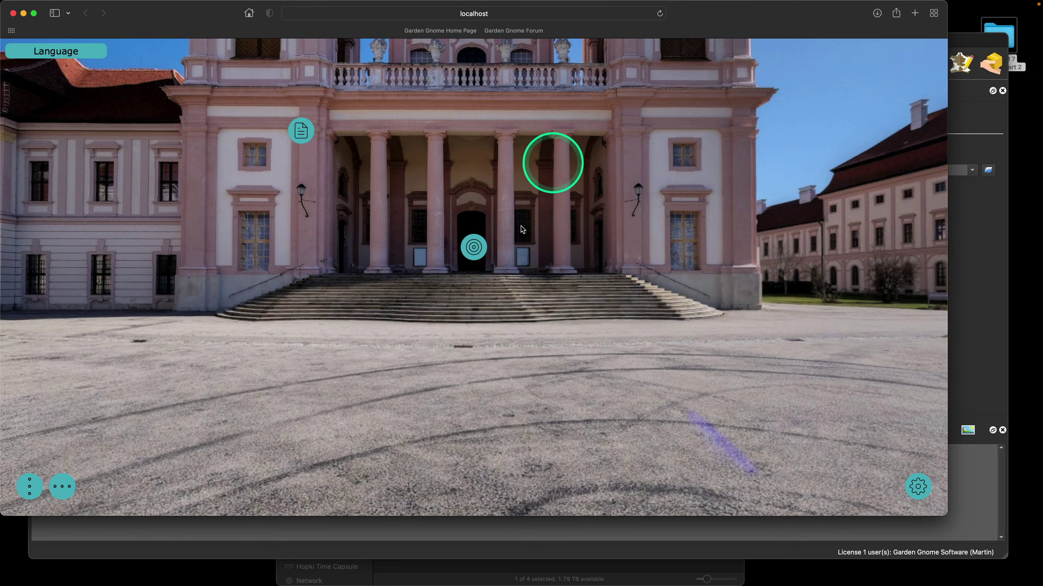
Open the PDF hotspot in the browser output, look through the document, and close the viewer
click(301, 140)
scroll(472, 294, down, 10)
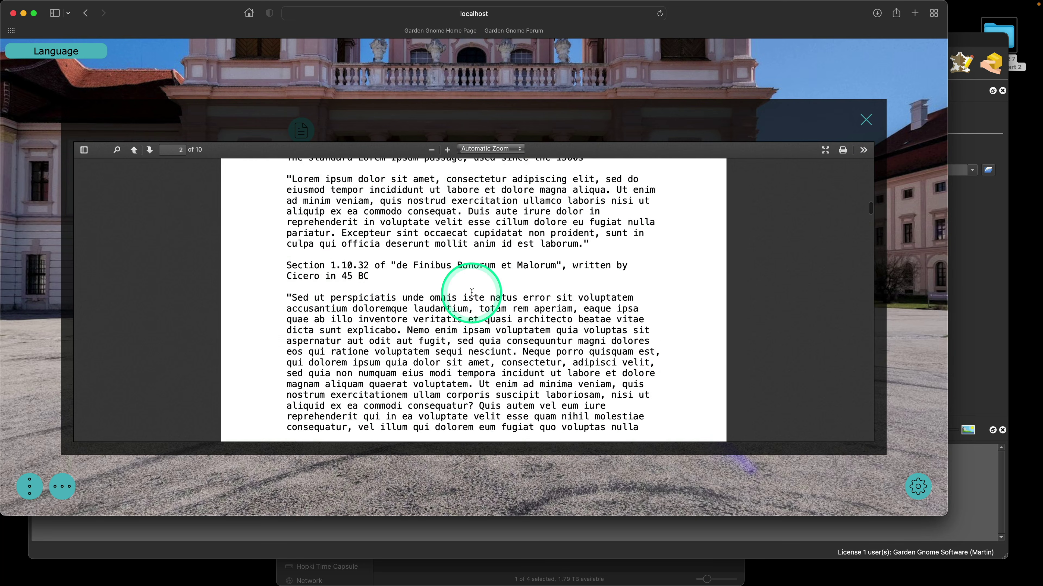
scroll(473, 295, up, 10)
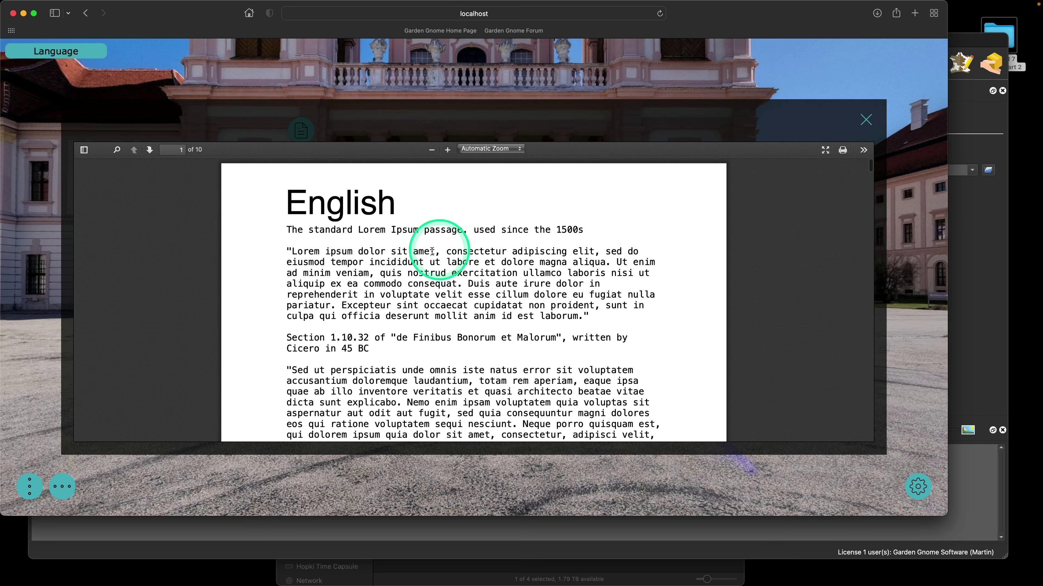
mouse_move(292, 200)
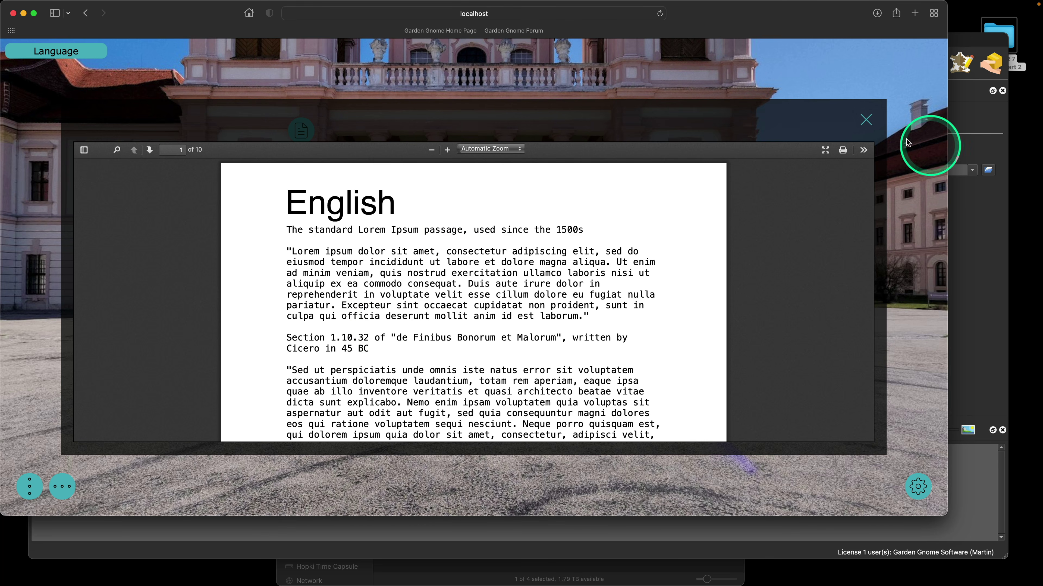
click(866, 121)
Switch back to Pano2VR, check the PDF hotspot's details, and generate a new translations template from the project properties
click(956, 46)
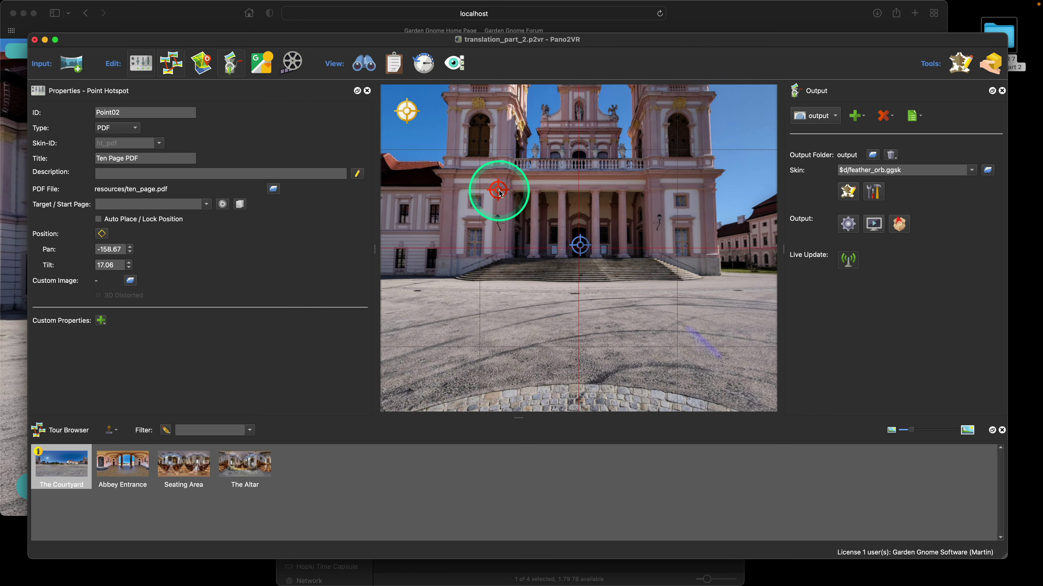
mouse_move(500, 193)
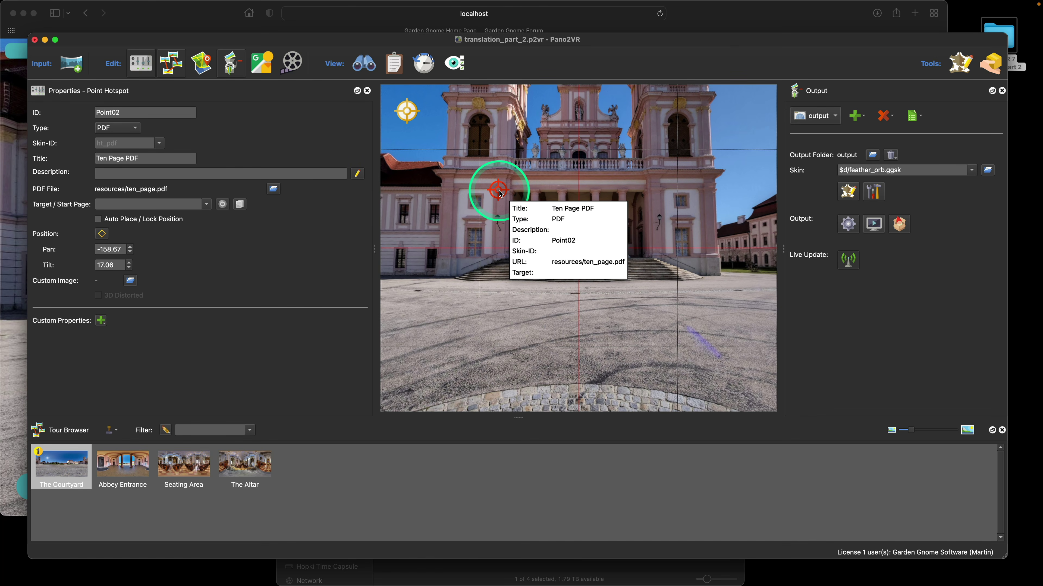
click(442, 262)
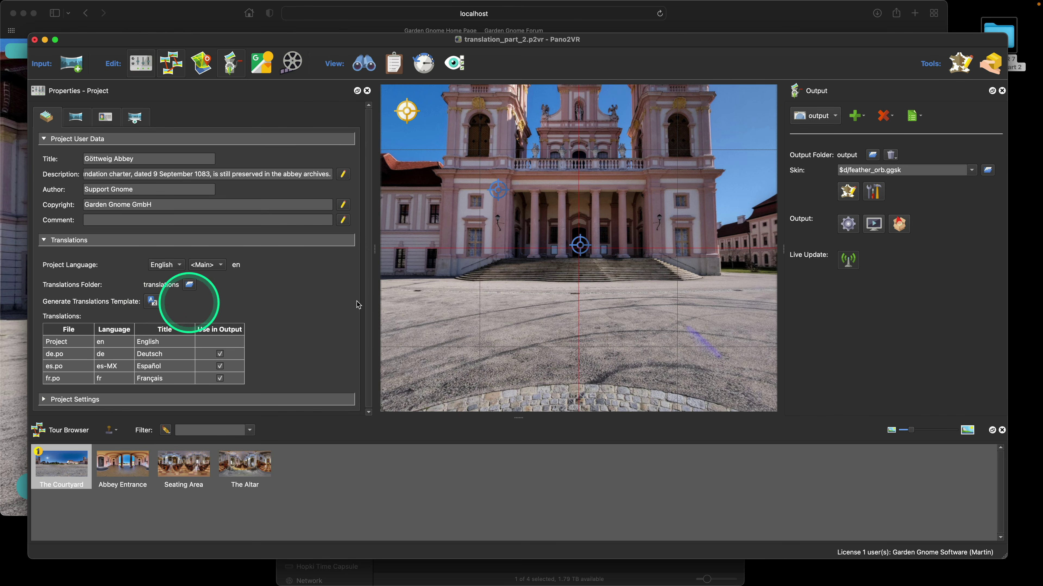
click(152, 302)
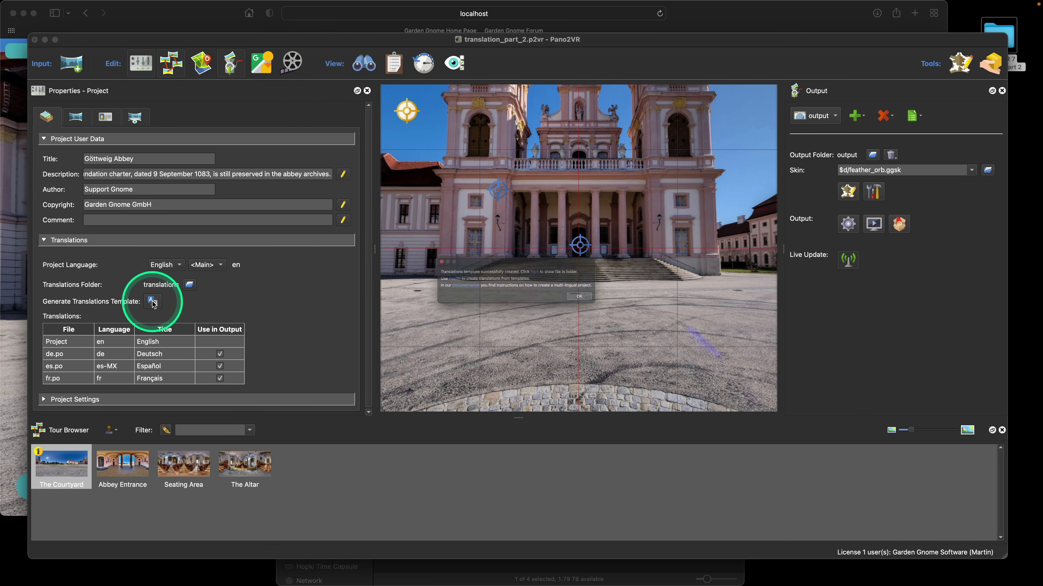
Reveal the generated template in Finder, open translation_part_2.pot to view it, and close it again
click(547, 266)
double_click(582, 188)
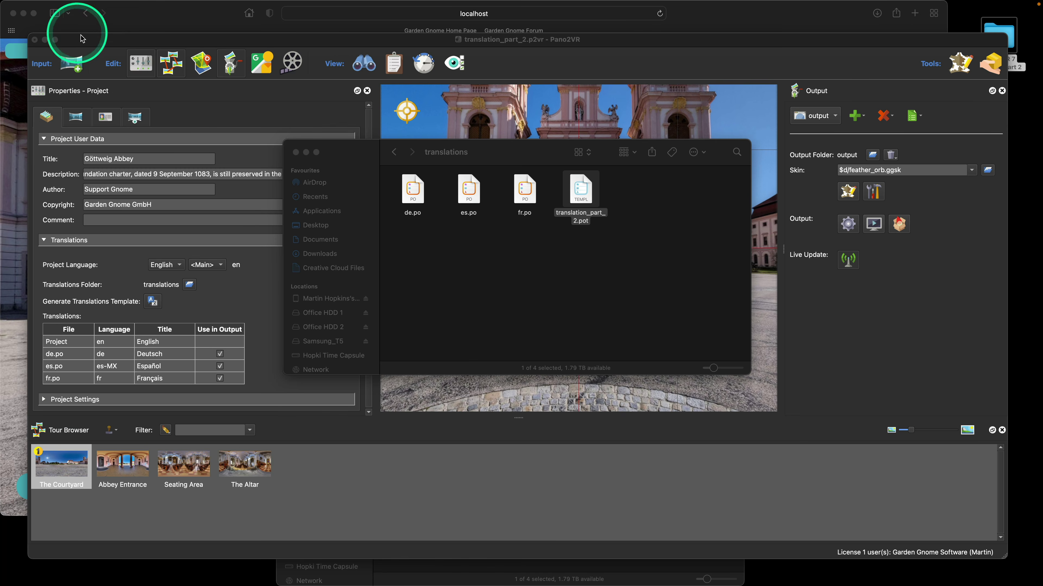
click(76, 32)
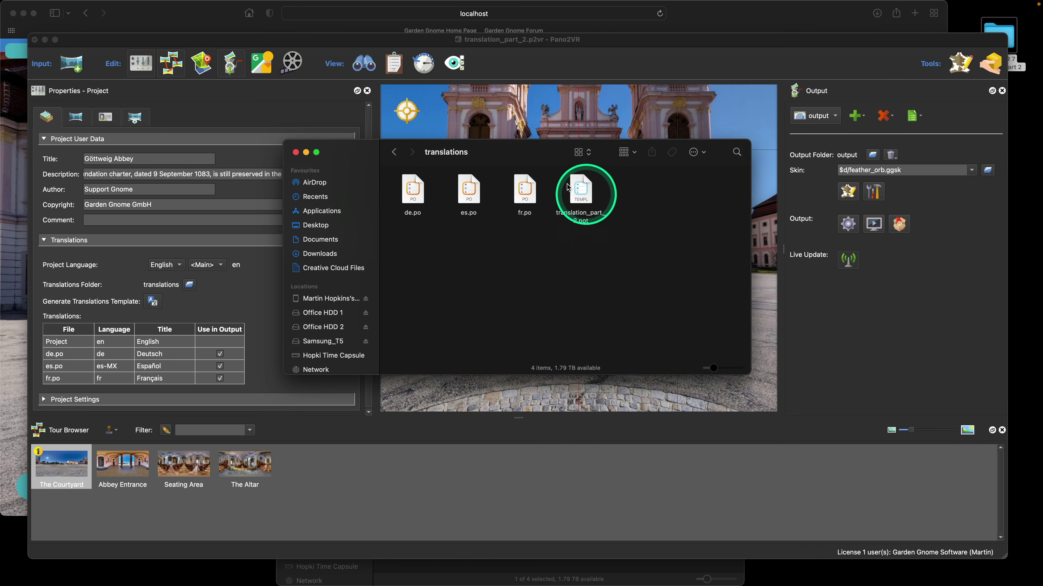
Open de.po in Poedit and update it from the translation_part_2.pot template
double_click(417, 197)
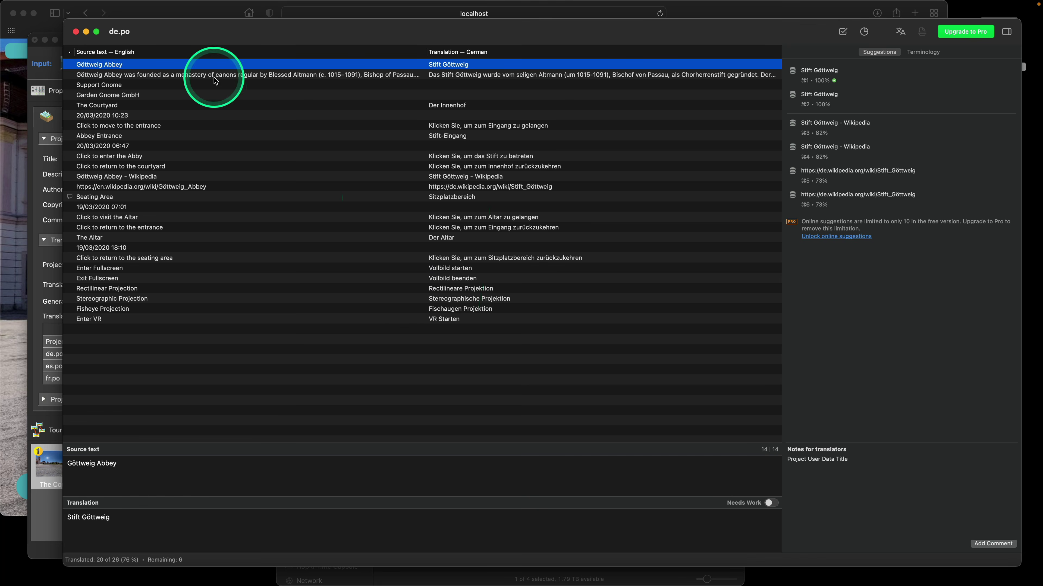
click(154, 6)
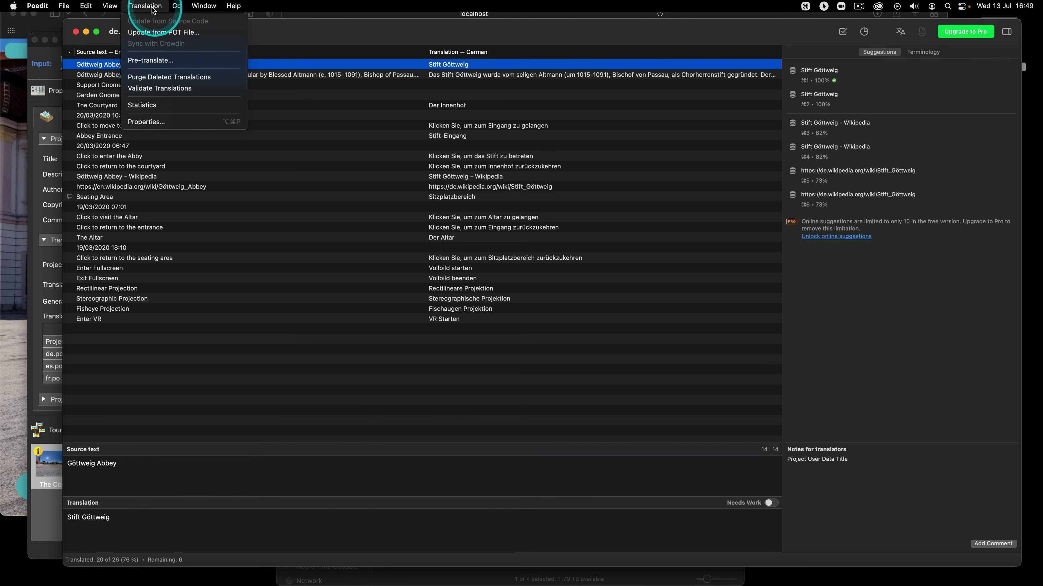
click(158, 33)
click(606, 257)
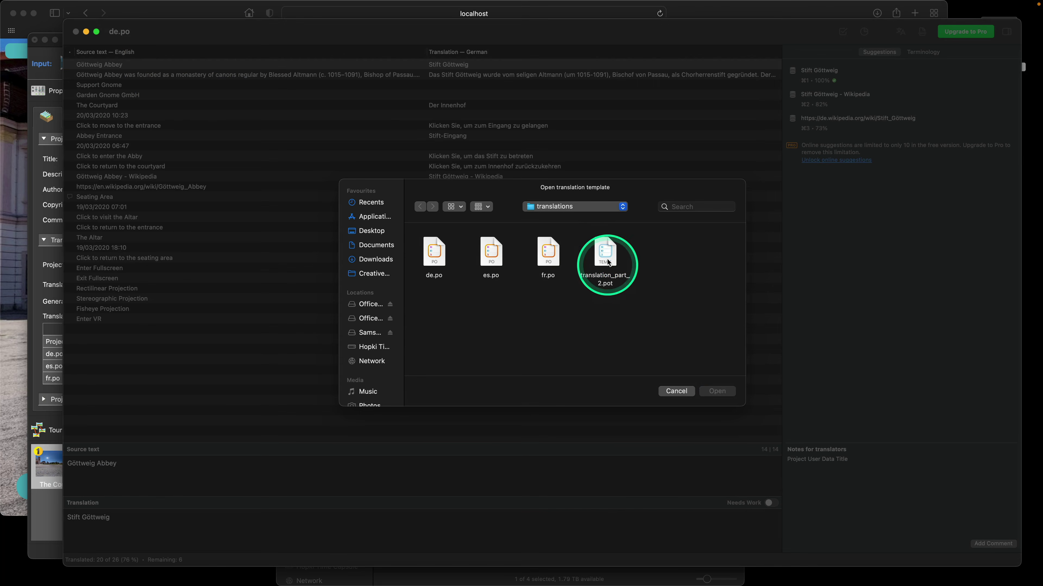
click(717, 391)
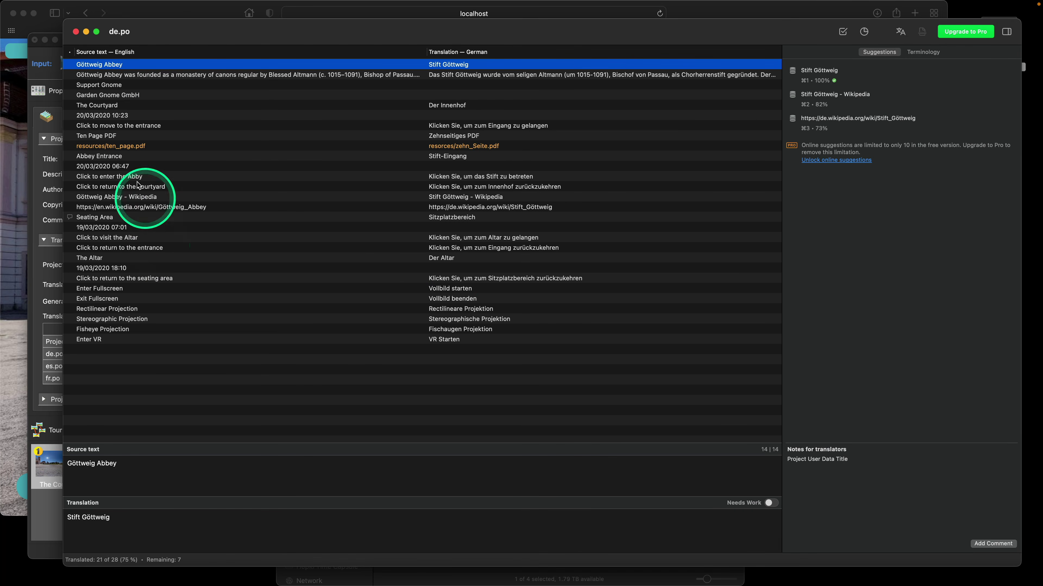
Correct the German translation of the resources/ten_page.pdf entry to resources/zehn_Seite.pdf
click(448, 147)
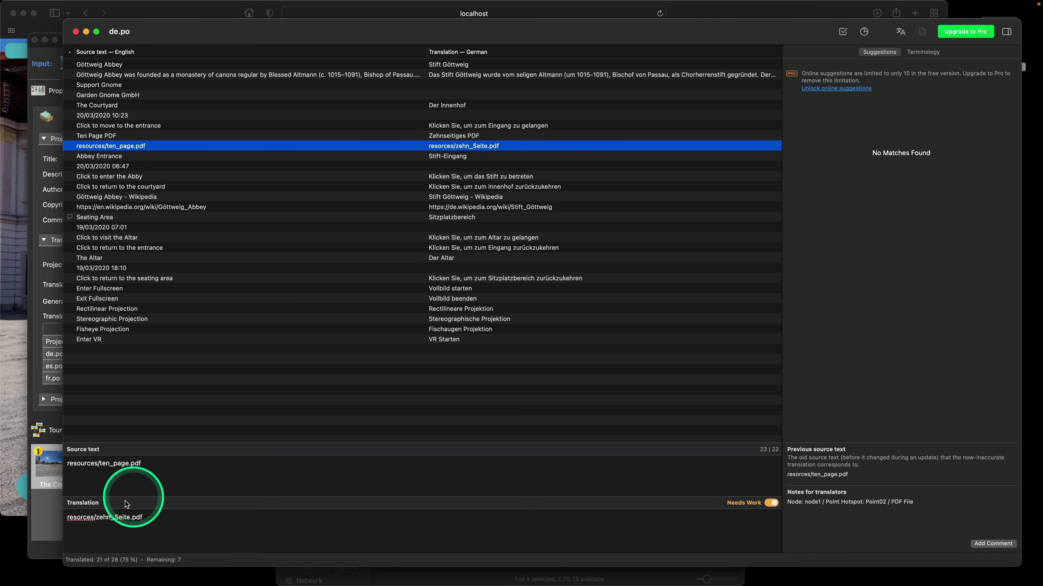
click(92, 518)
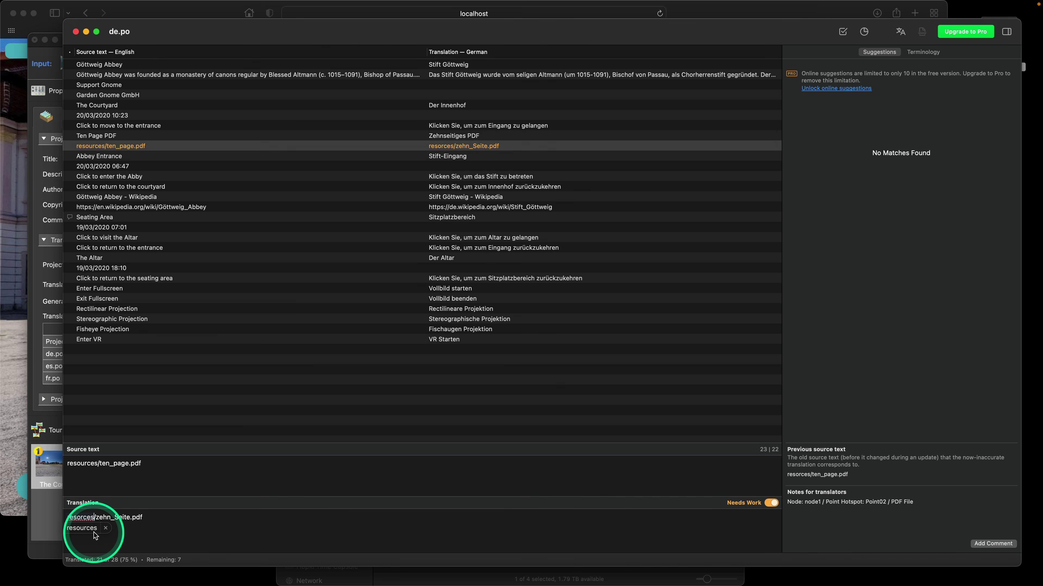
click(85, 529)
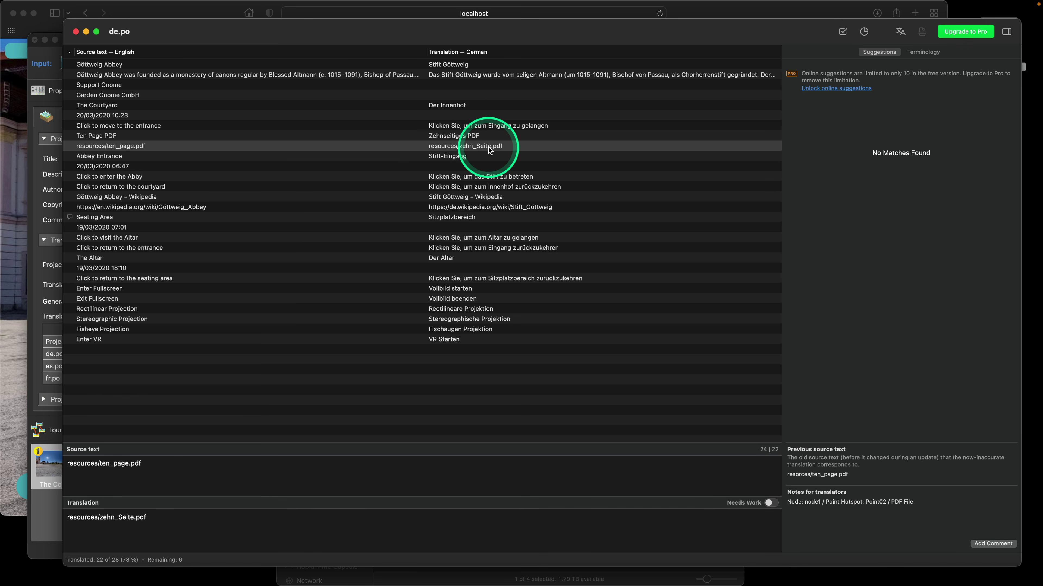
Check the German title translation of the Ten Page PDF entry, and save and close de.po
click(378, 30)
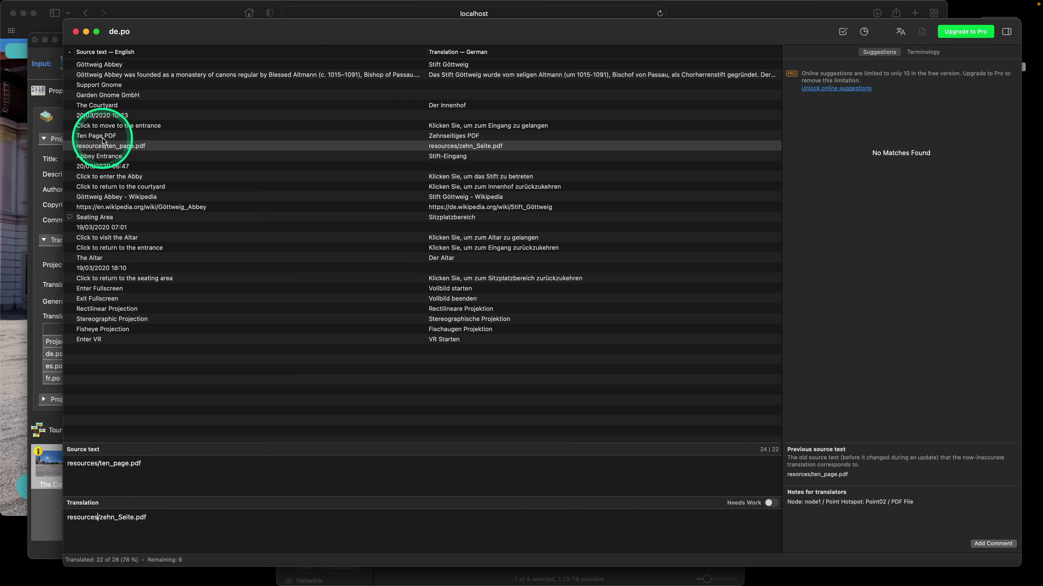
click(478, 138)
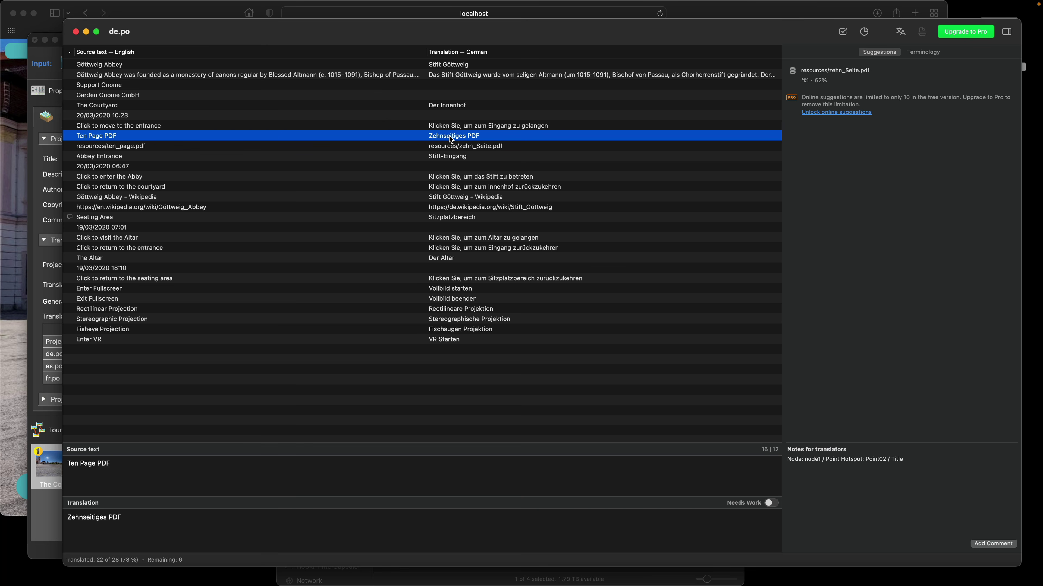
key(super+s)
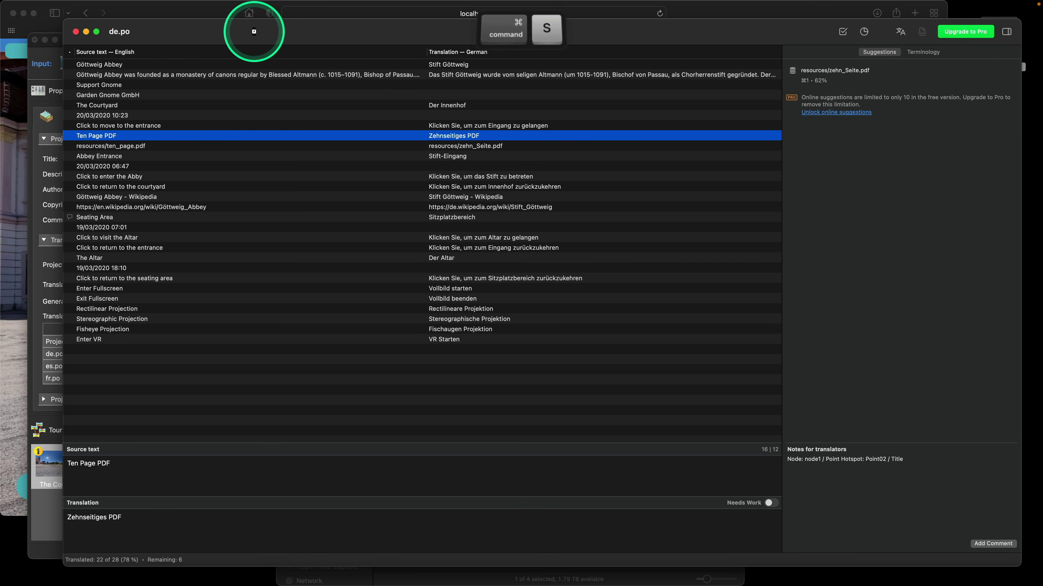
click(76, 32)
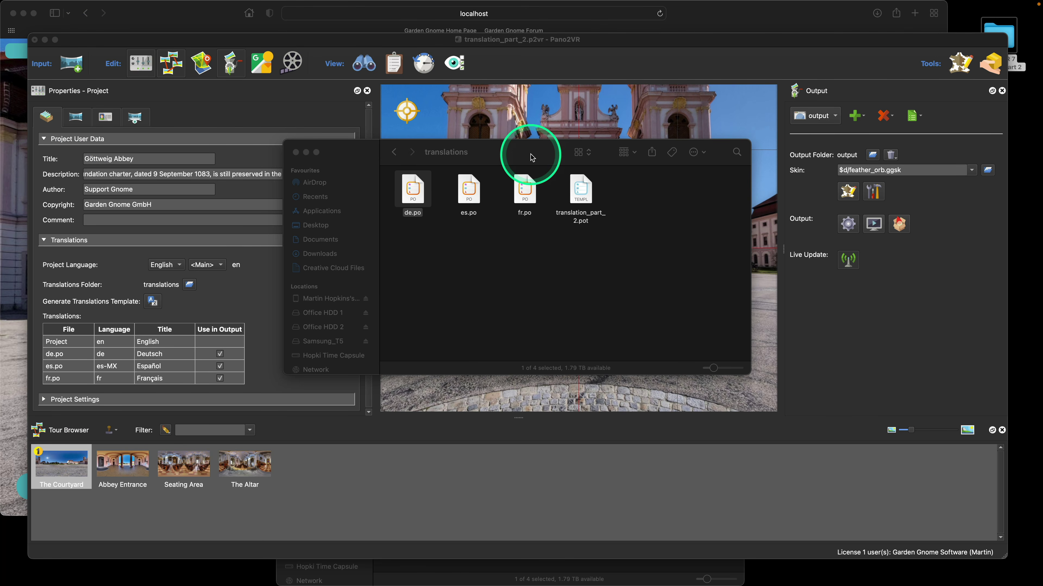
Clear away the Finder window, dismiss the template notice in Pano2VR, and generate the web output
drag(532, 158, 542, 354)
click(307, 350)
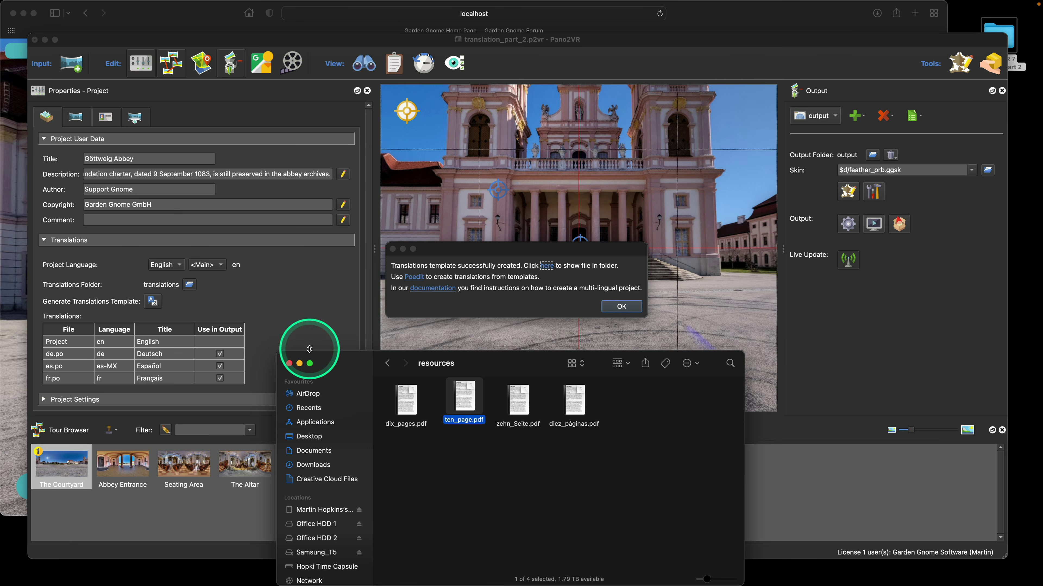
click(944, 313)
click(621, 306)
click(847, 223)
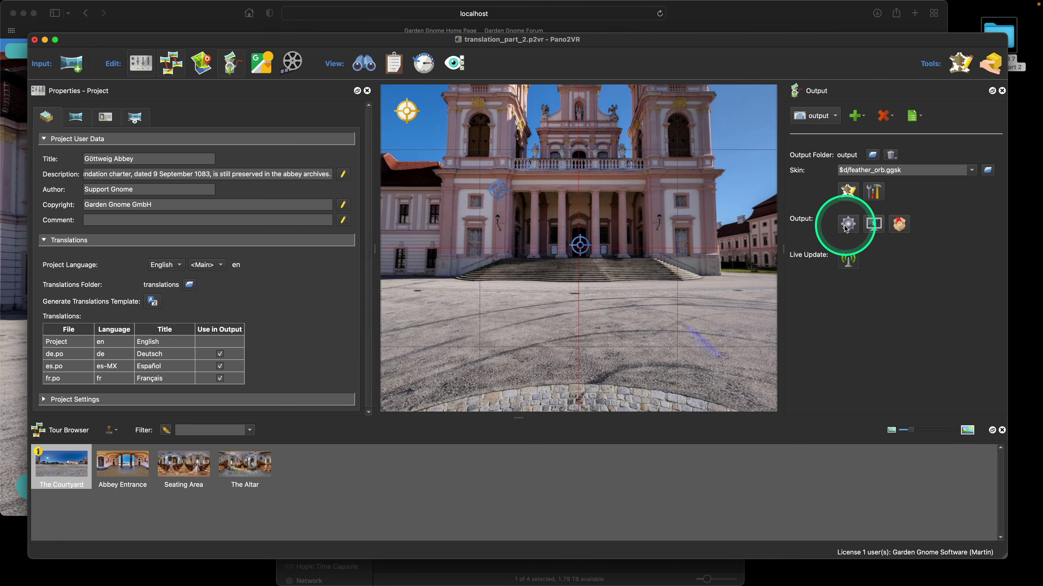
click(594, 310)
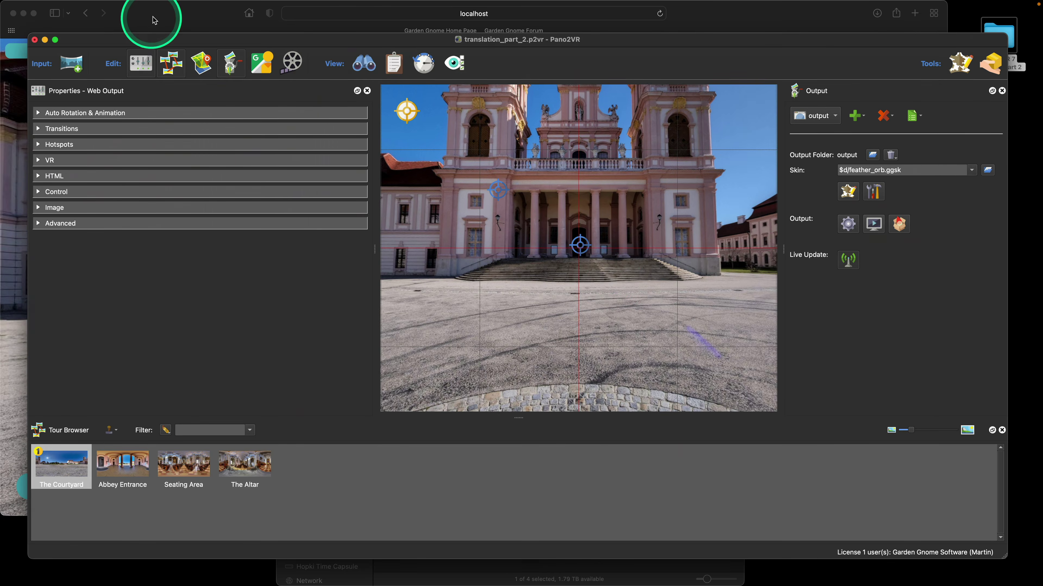
Switch to the browser tour and view the PDF hotspot's document in English and in Deutsch, closing each popup
click(153, 20)
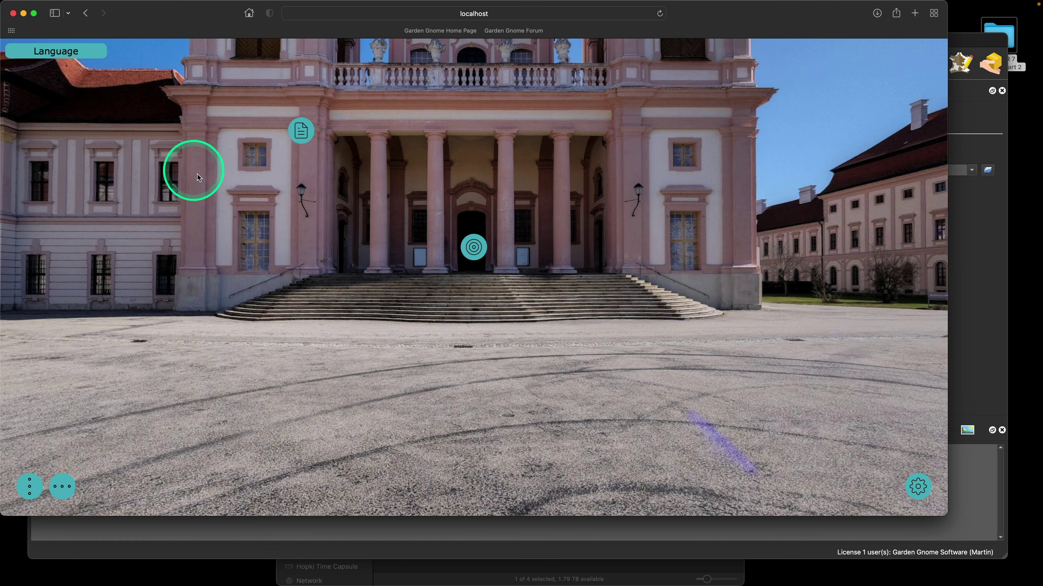
click(302, 128)
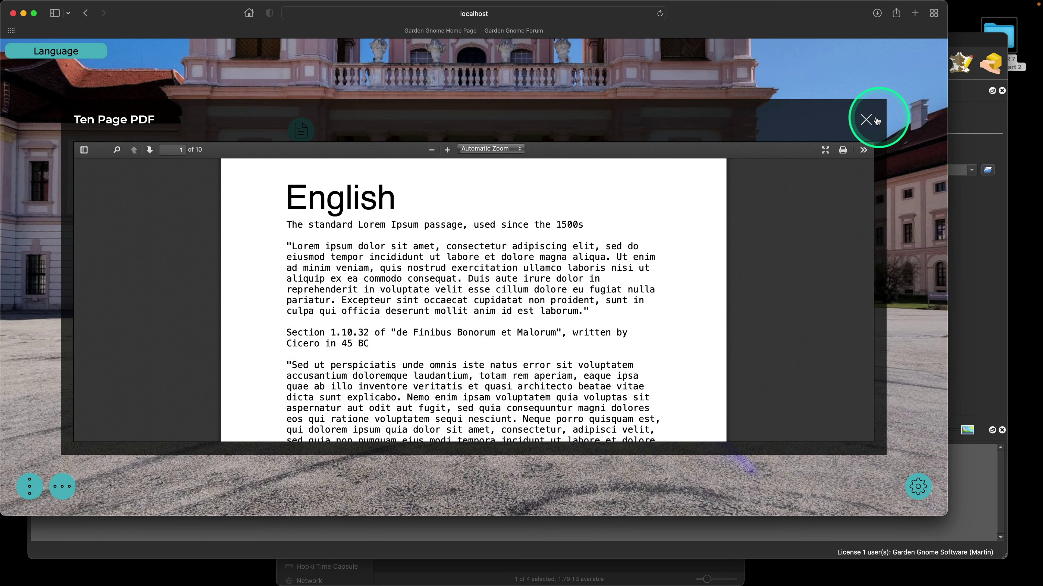
click(867, 120)
click(75, 58)
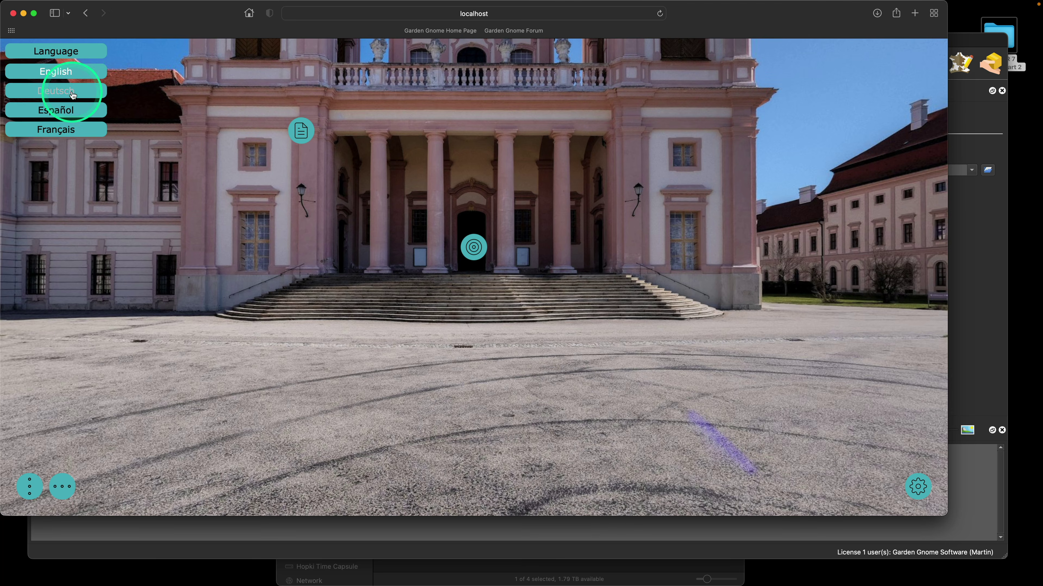
click(75, 92)
click(302, 130)
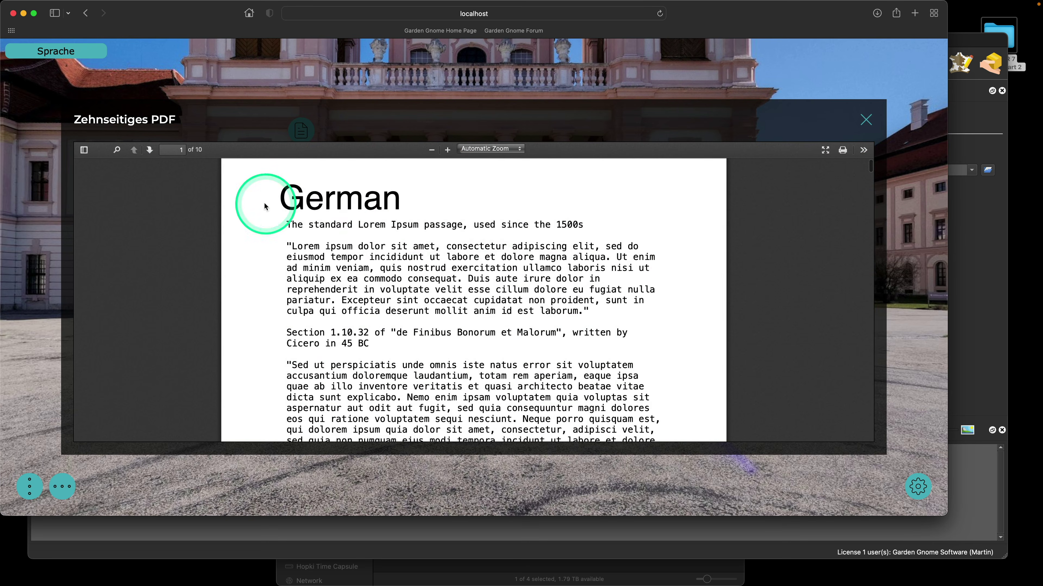
click(866, 120)
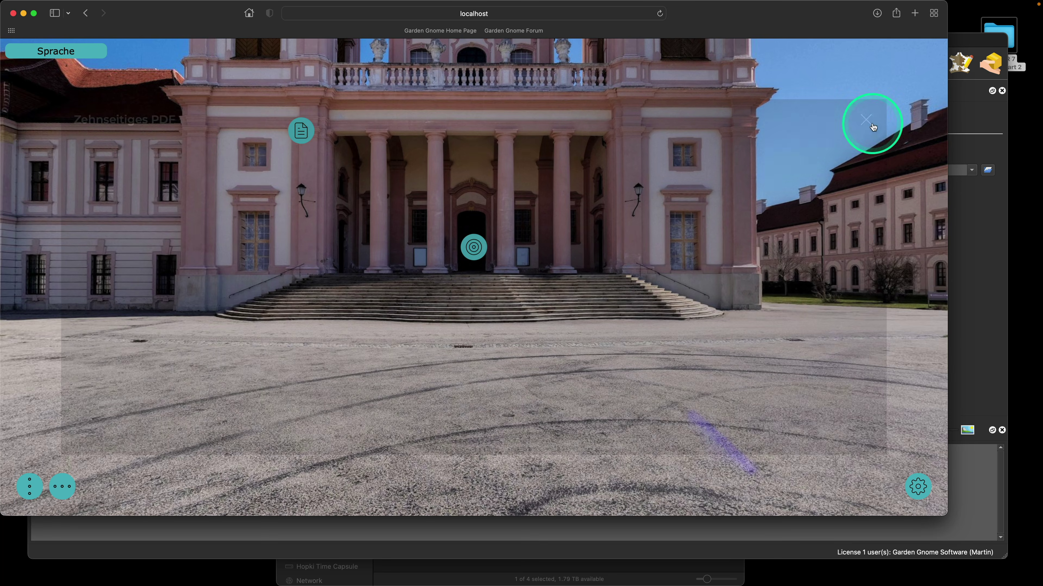
Switch back to Pano2VR, reveal the project's translations folder in Finder, and open es.po in Poedit
click(954, 46)
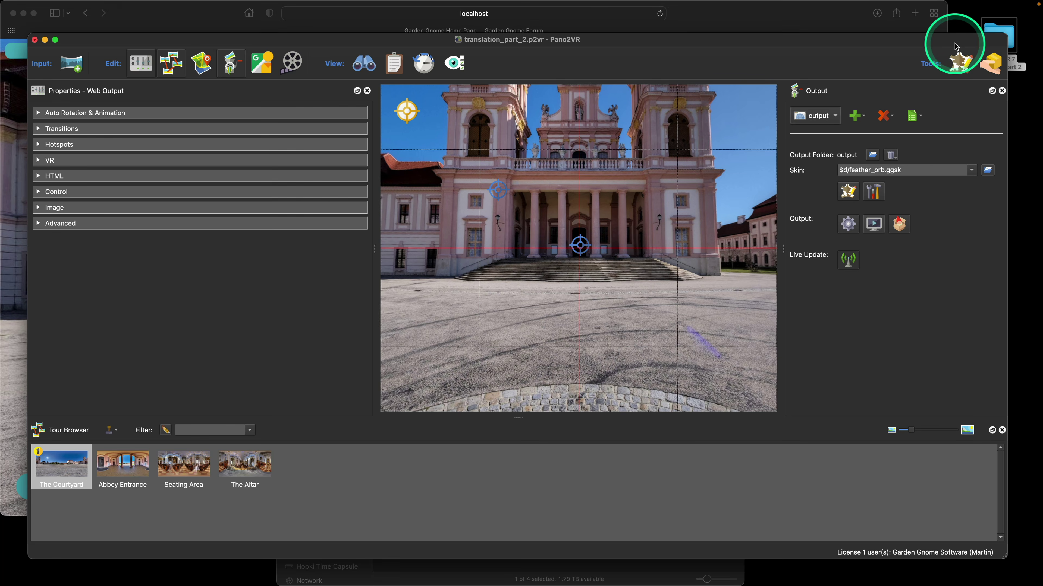
click(441, 243)
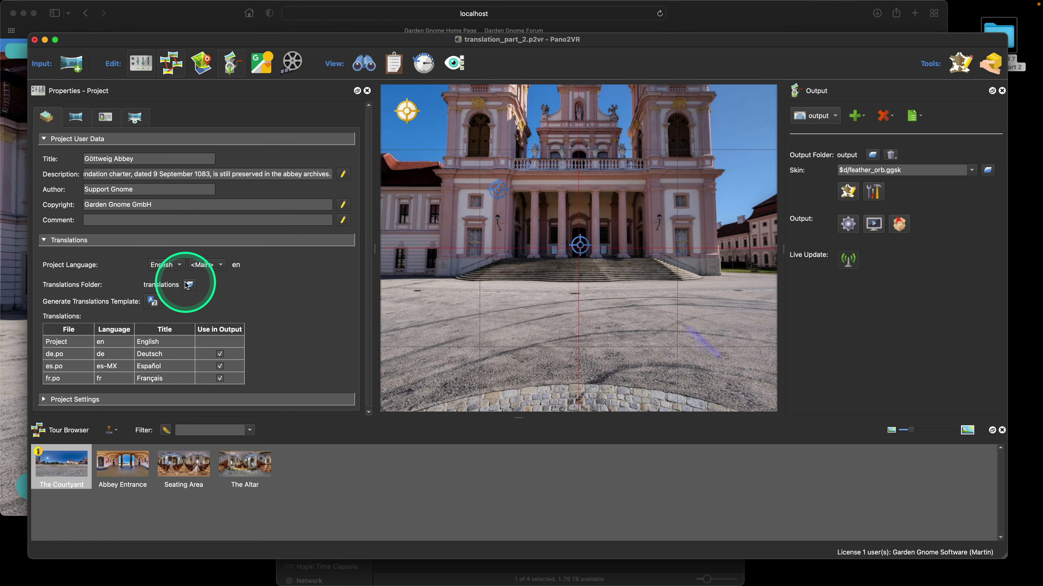
right_click(159, 286)
click(177, 304)
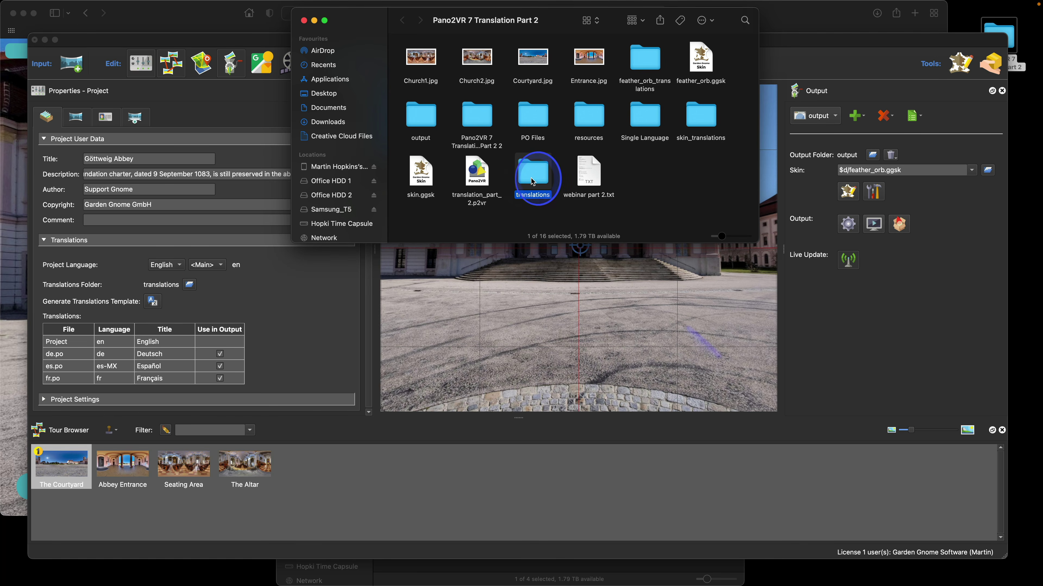
double_click(531, 181)
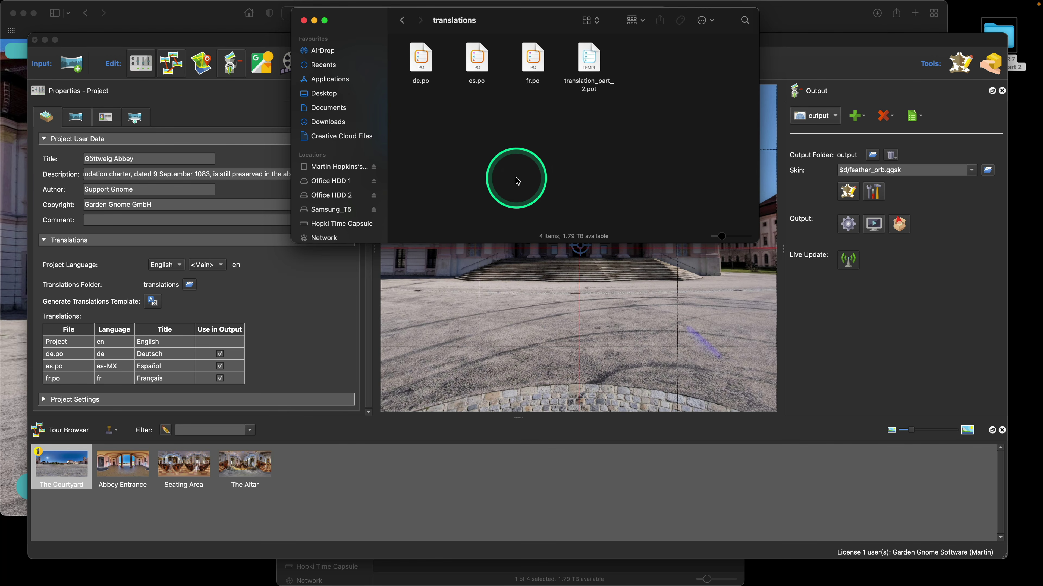
double_click(476, 71)
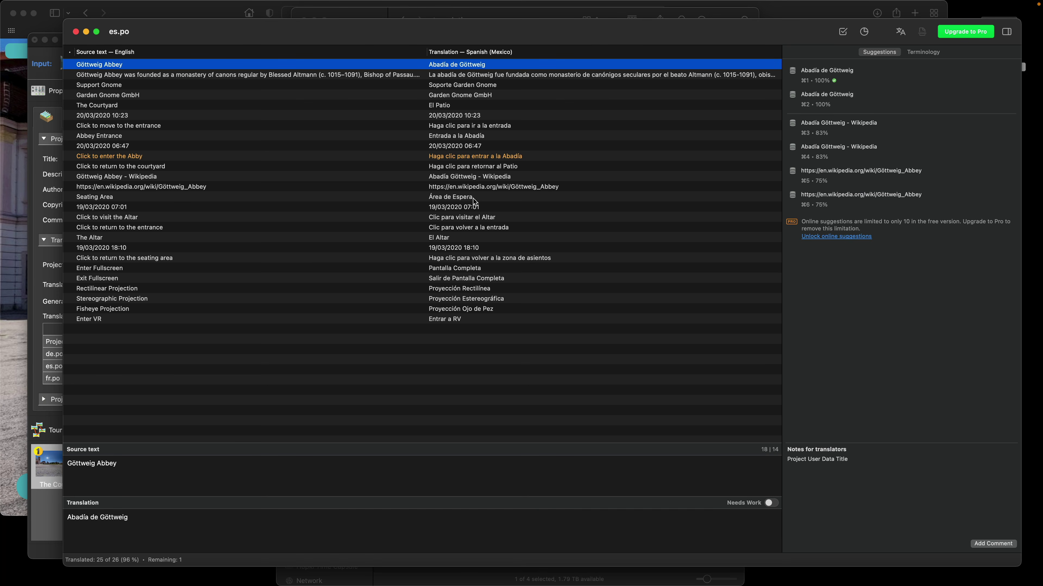
Update the Spanish es.po file from the translation_part_2.pot template
click(221, 67)
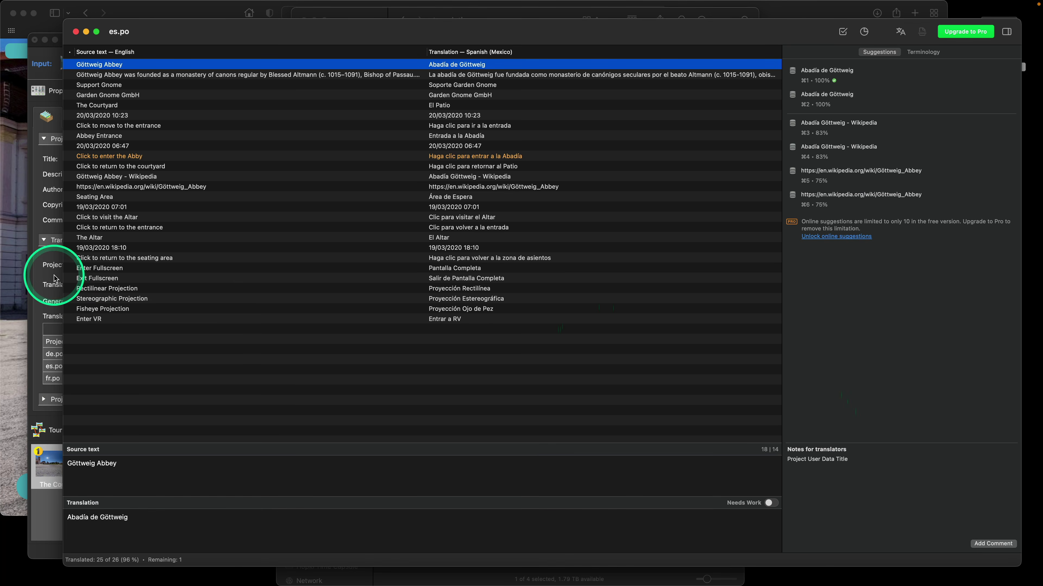
mouse_move(229, 34)
mouse_down()
mouse_move(280, 40)
mouse_move(227, 41)
mouse_up()
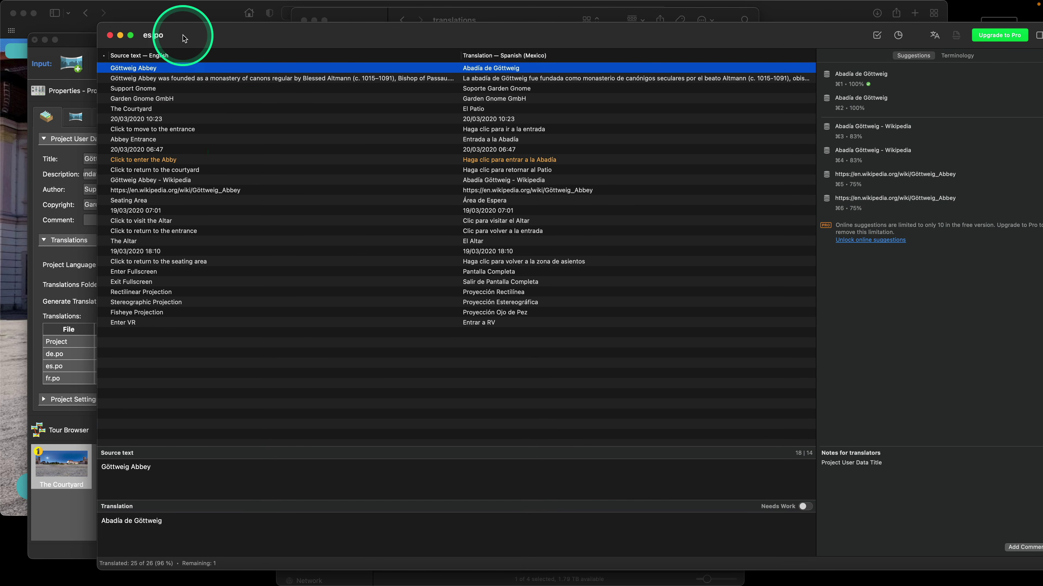
drag(184, 35, 183, 35)
click(150, 6)
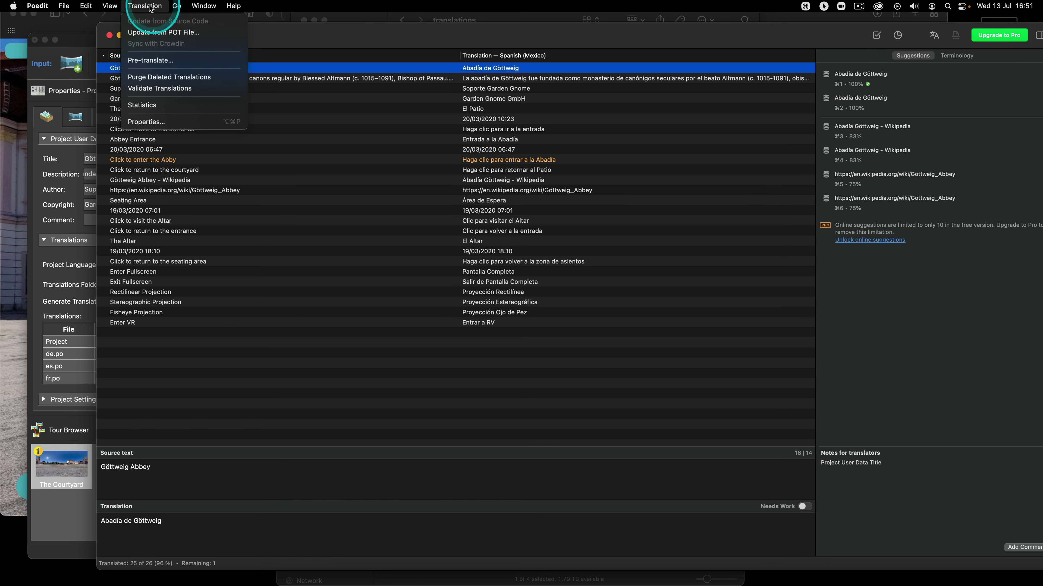
click(152, 33)
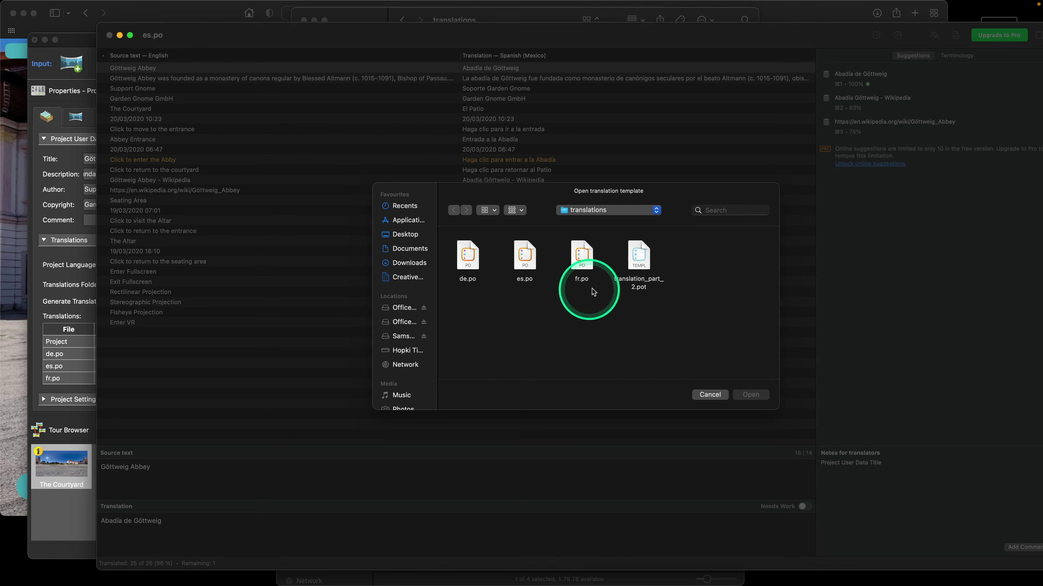
click(642, 261)
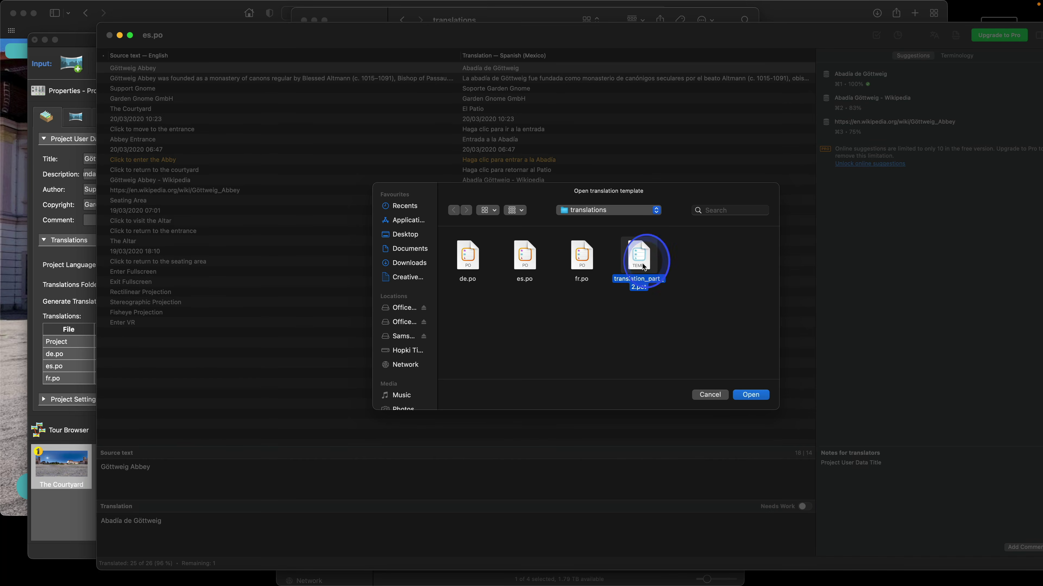
click(750, 395)
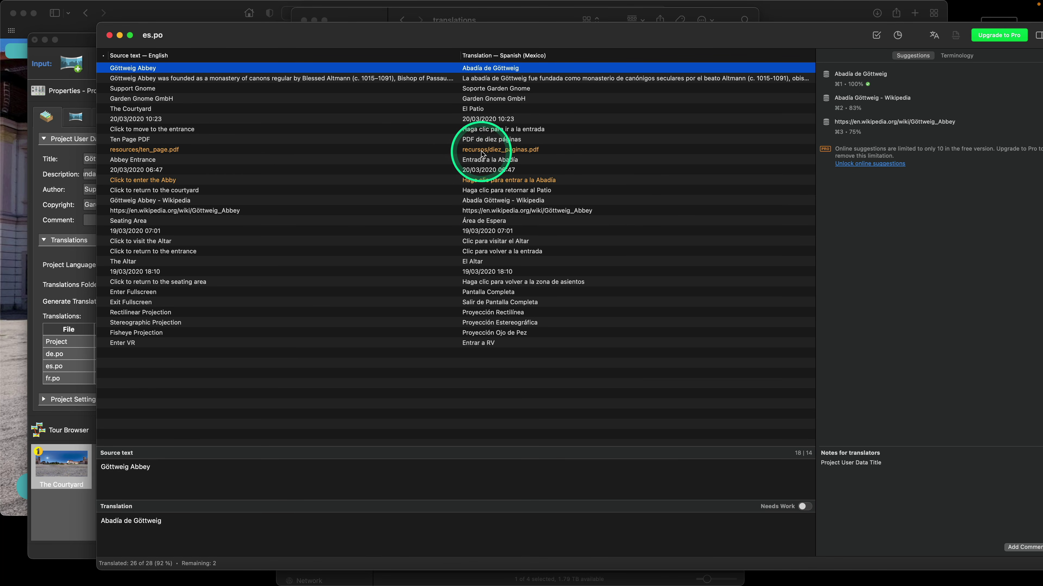
Correct the Spanish translation of the resources/ten_page.pdf entry to resources/diez_páginas.pdf, and save and close es.po
click(459, 150)
click(119, 521)
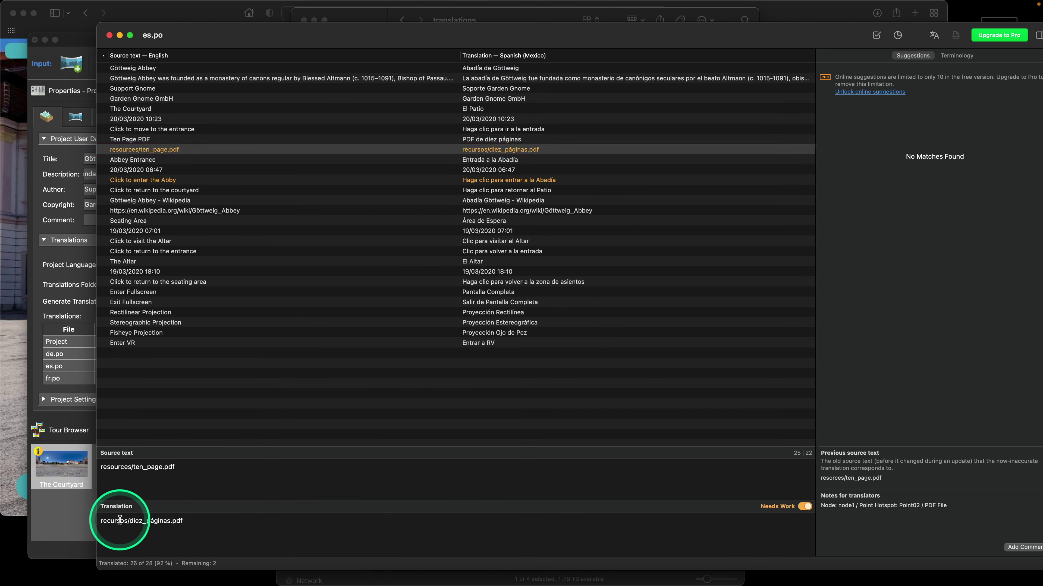
key(Right)
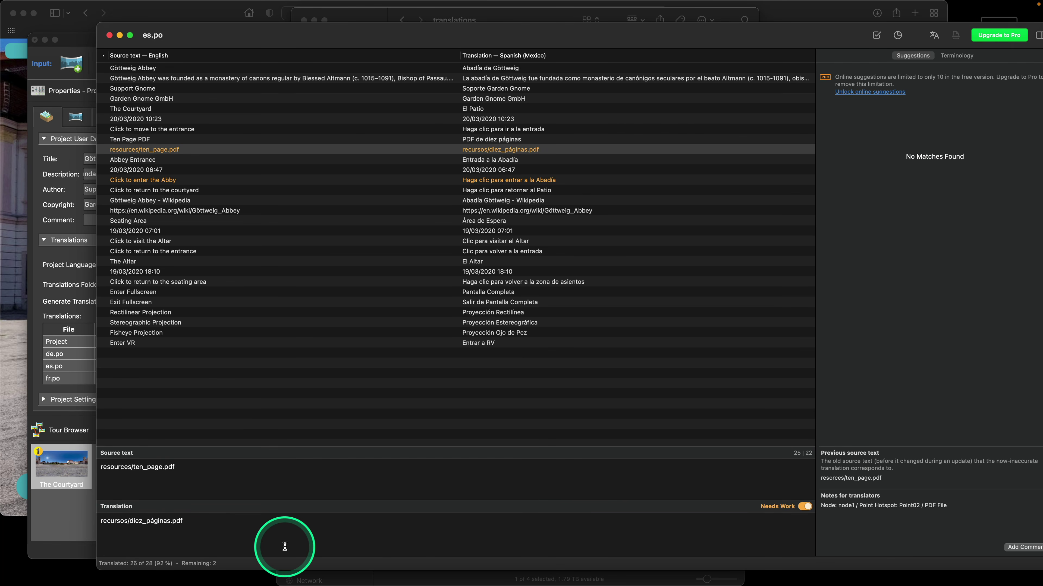
key(BackSpace)
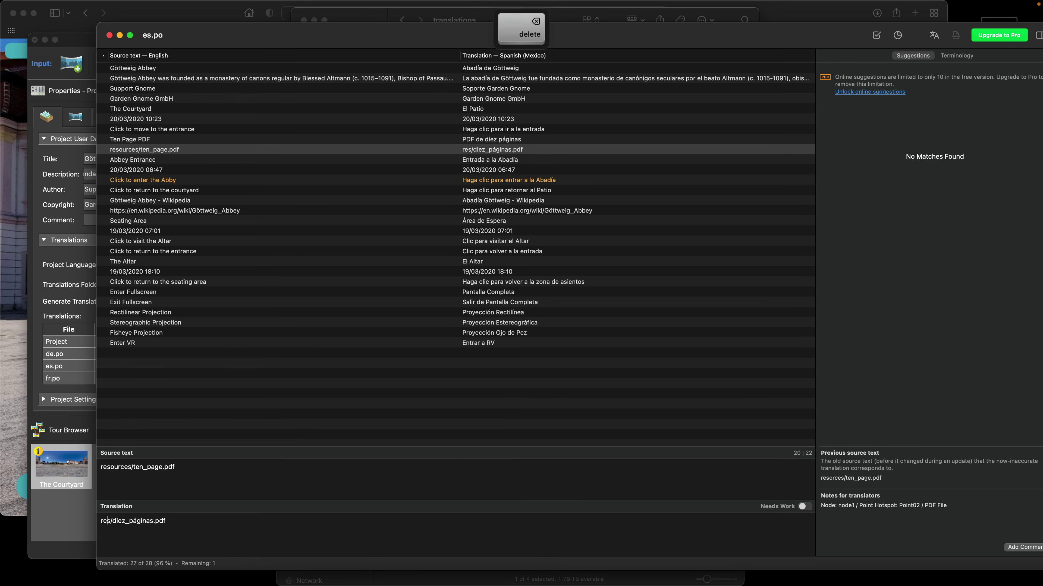
text(s)
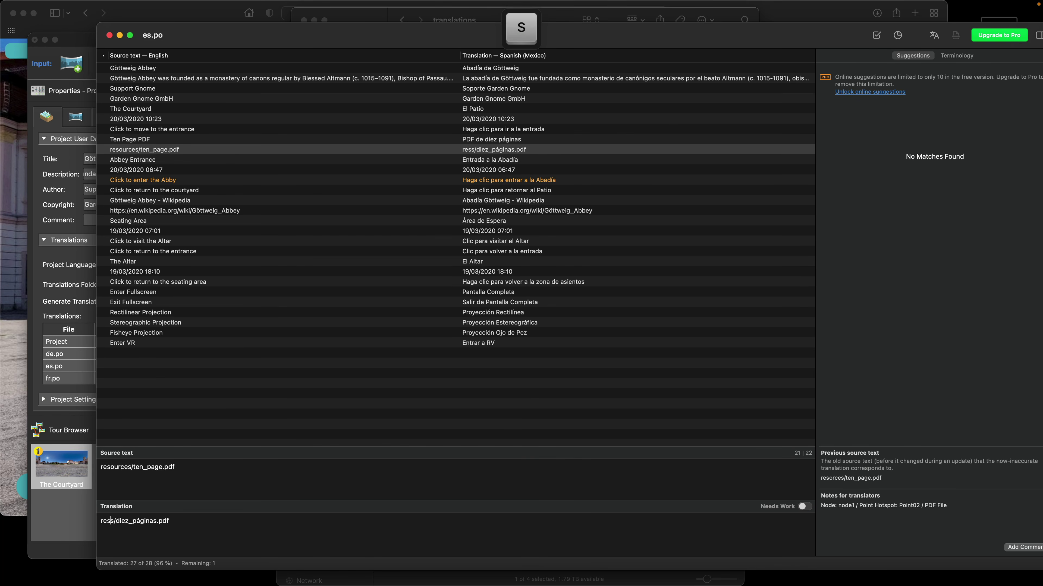
text(ou)
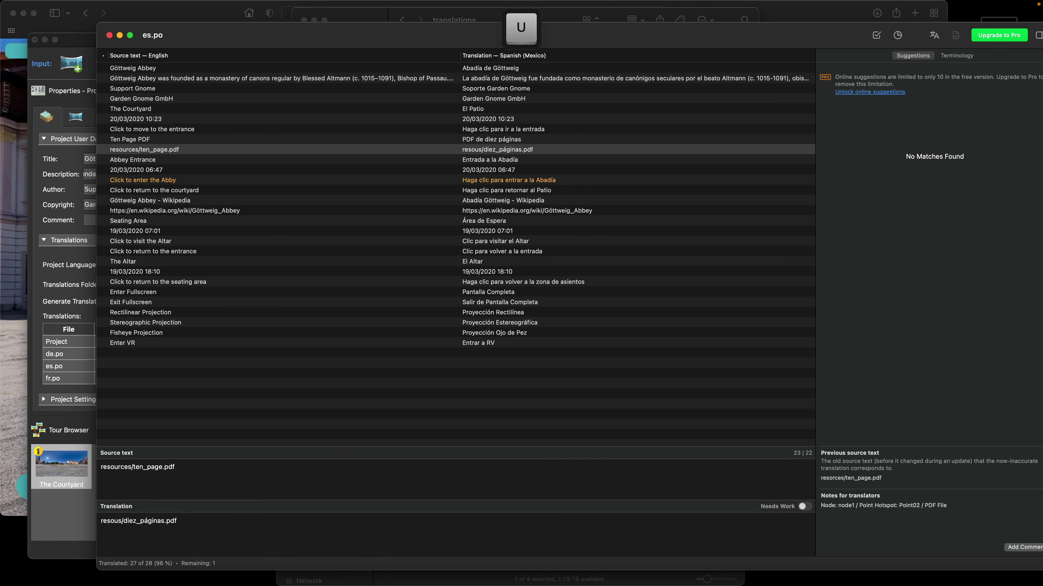
text(r)
key(BackSpace)
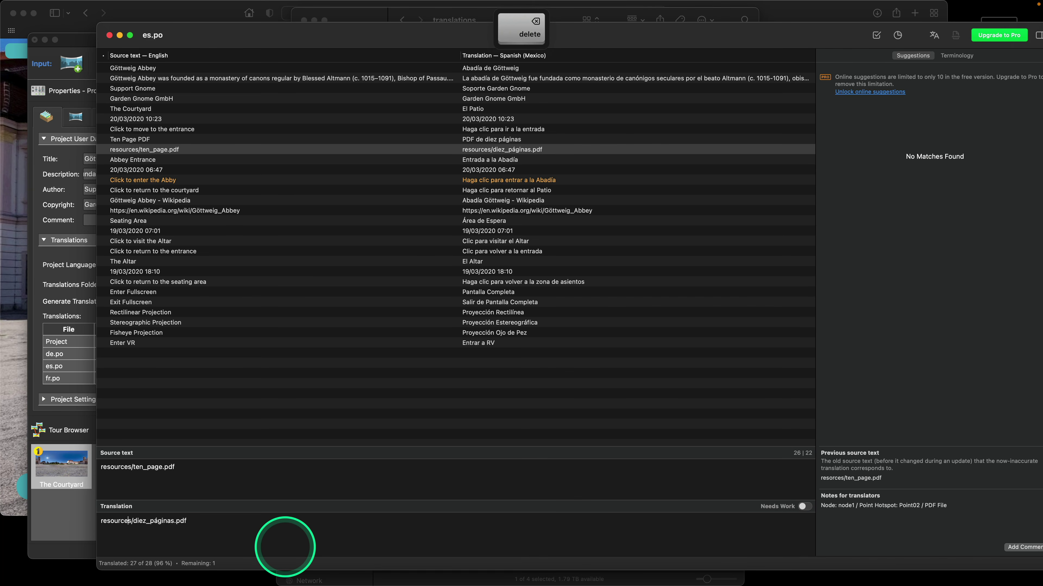
click(233, 531)
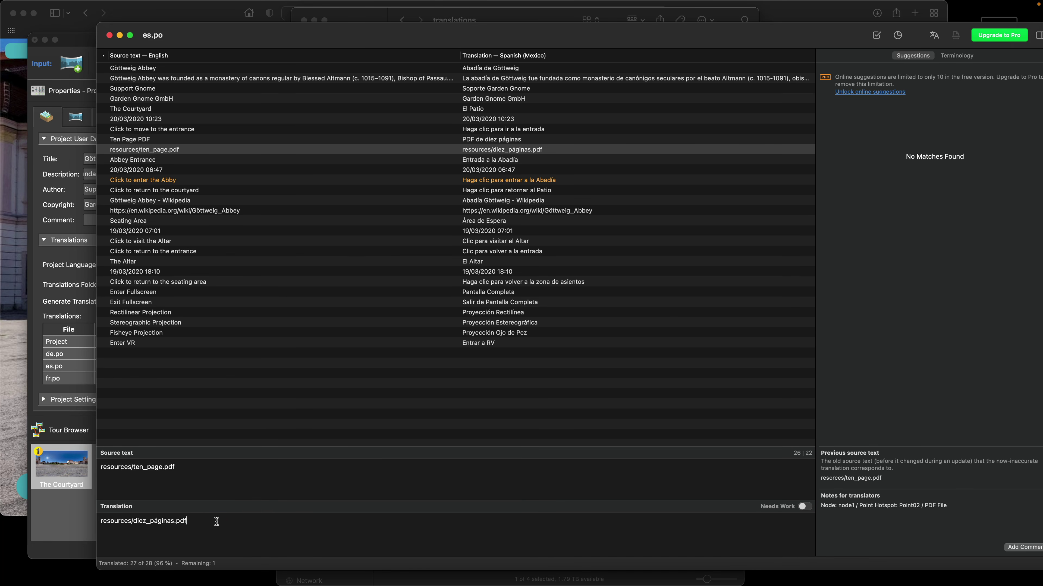
key(super+s)
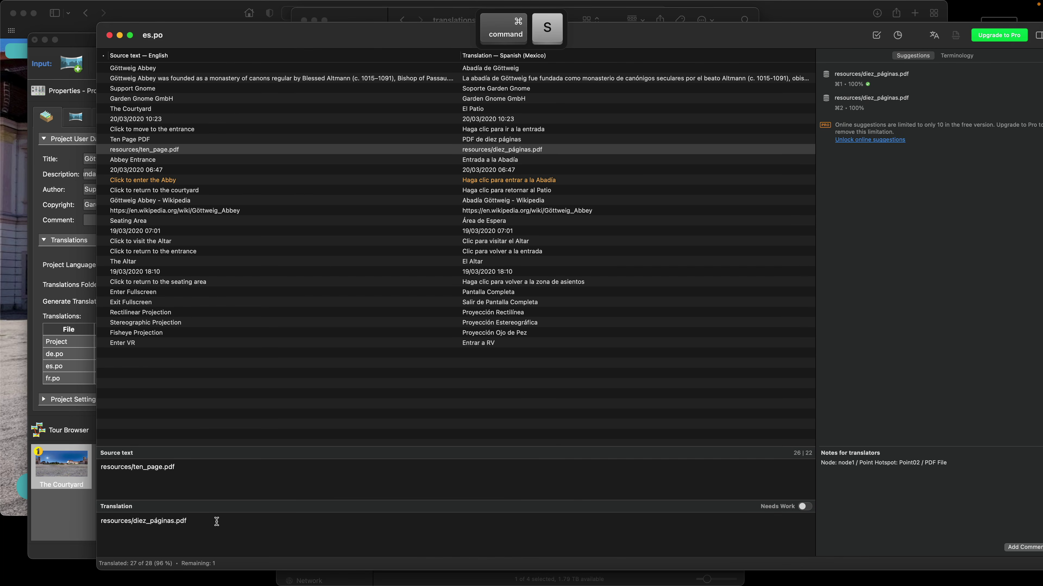
click(108, 35)
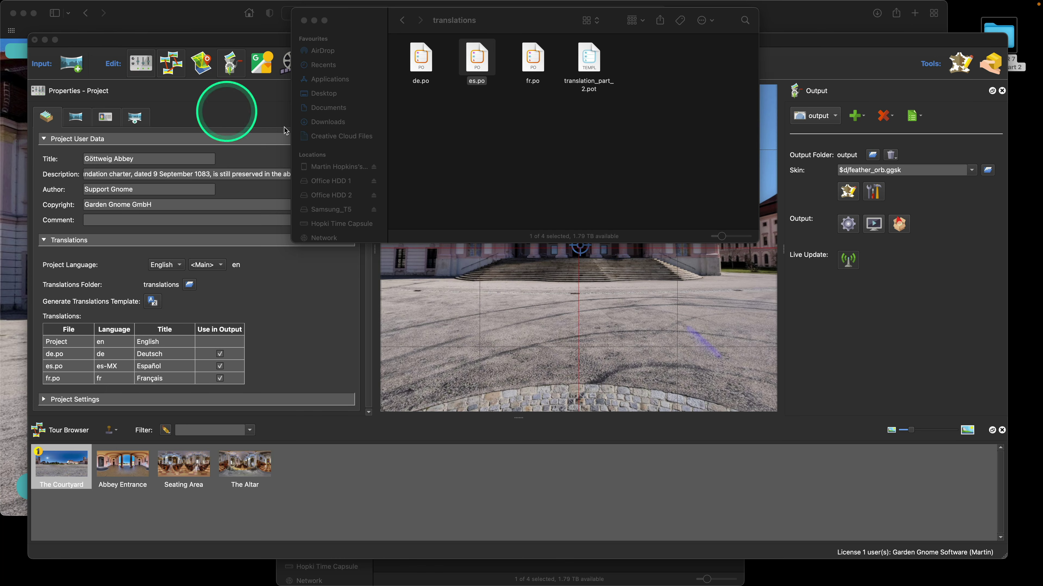
Open the French fr.po file in Poedit and update it from the translation_part_2.pot template
double_click(531, 60)
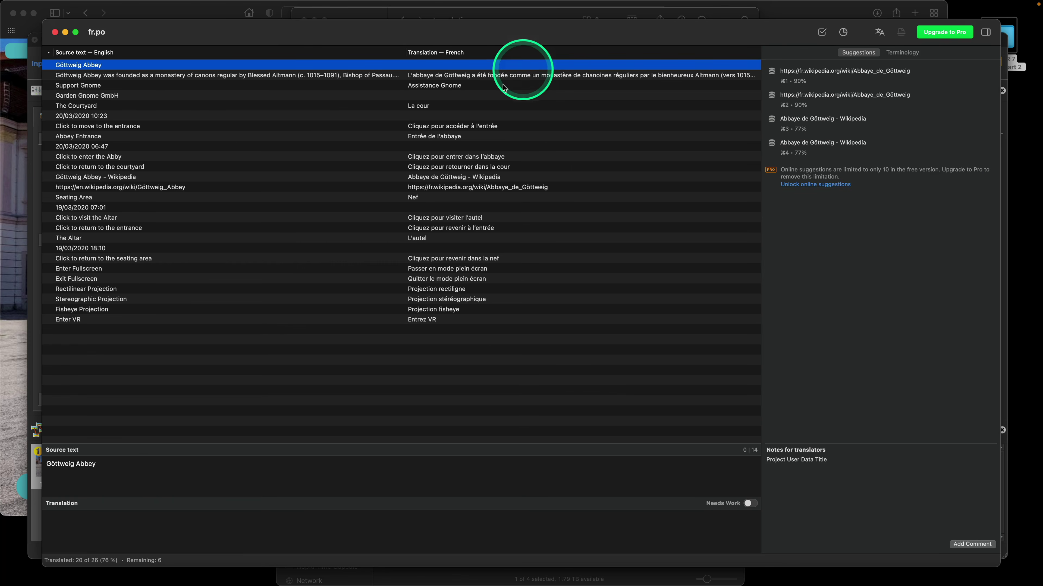
click(145, 5)
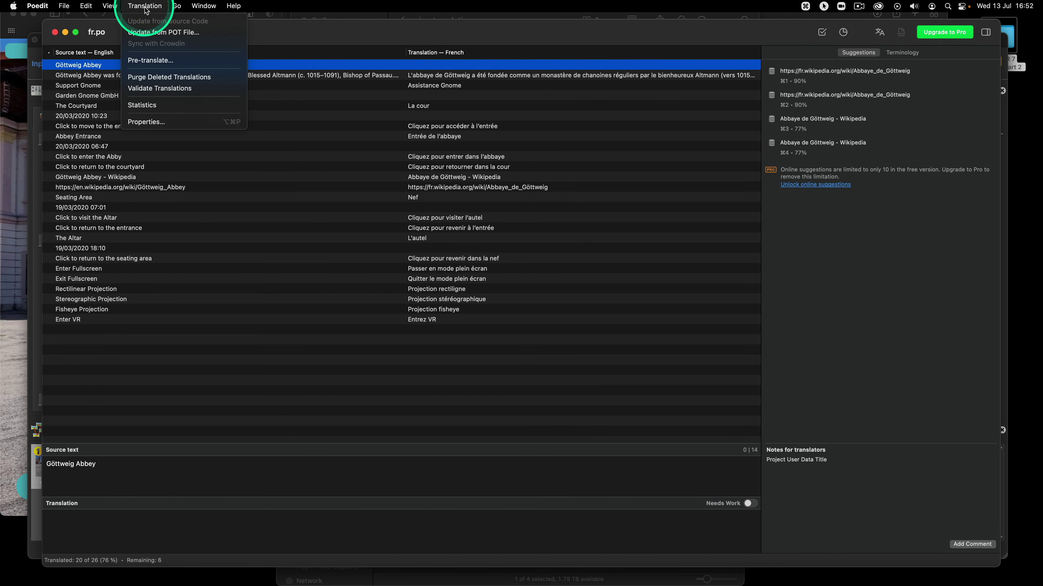
click(158, 32)
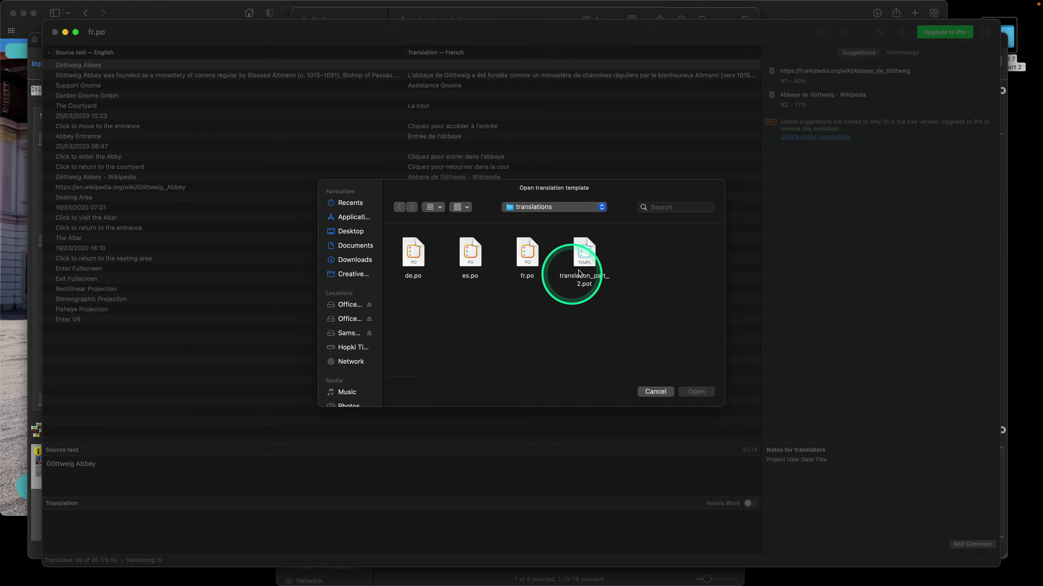
click(579, 273)
click(693, 391)
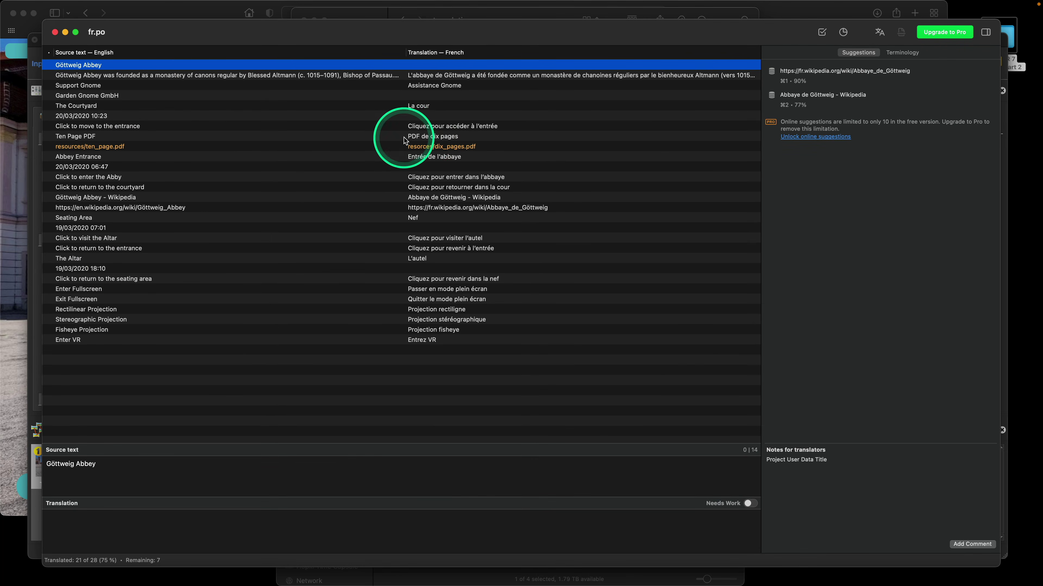
Correct the French translation of the resources/ten_page.pdf entry to resources/dix_pages.pdf, and save and close fr.po
click(433, 150)
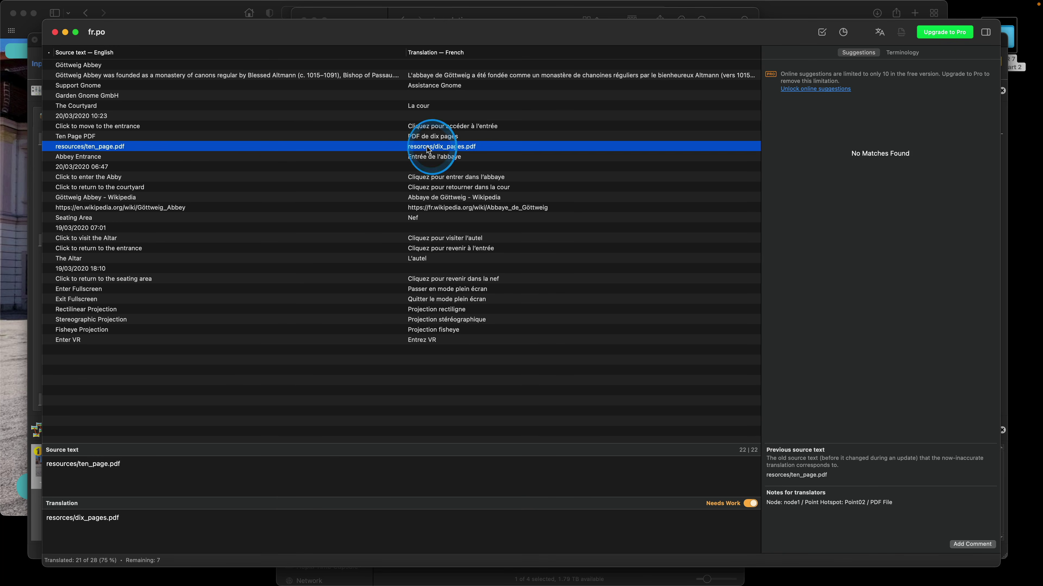
click(55, 524)
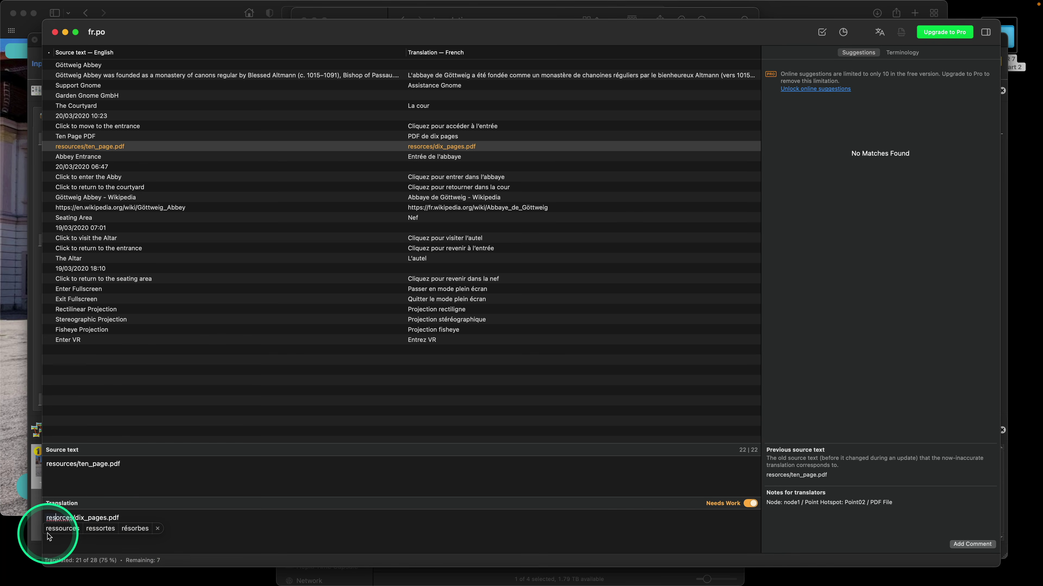
click(56, 532)
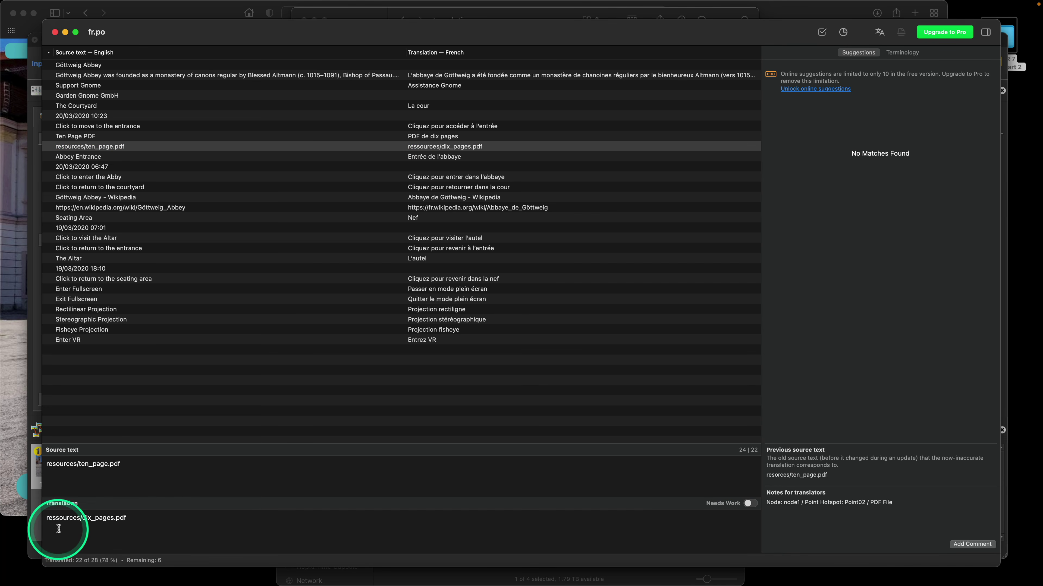
click(61, 519)
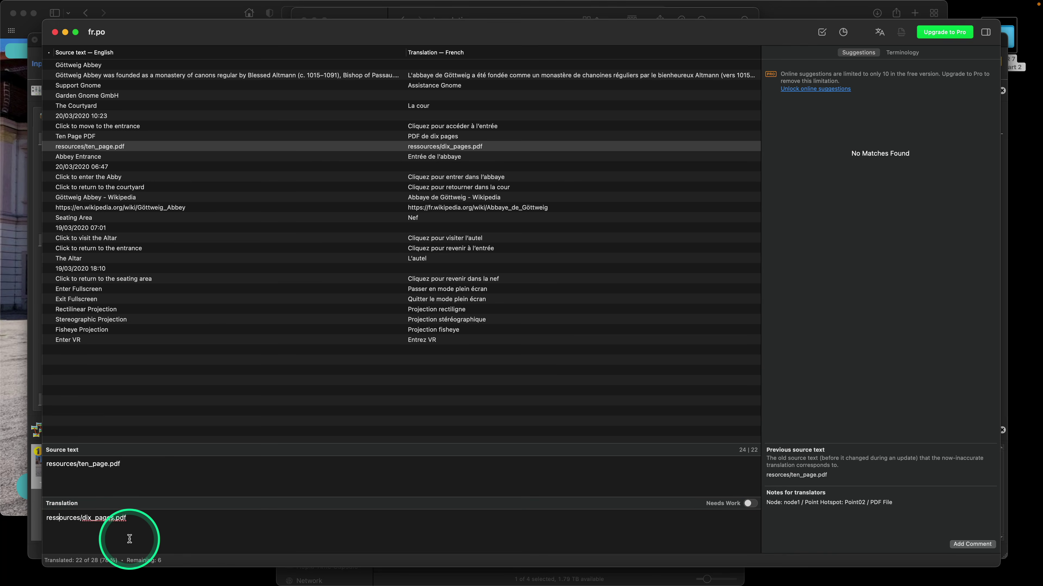
key(BackSpace)
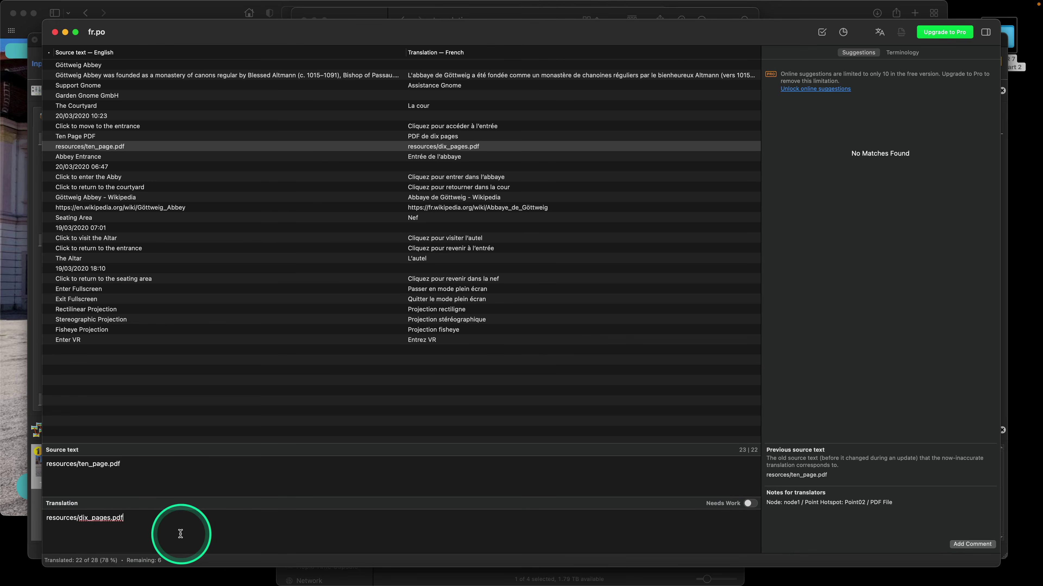
click(154, 534)
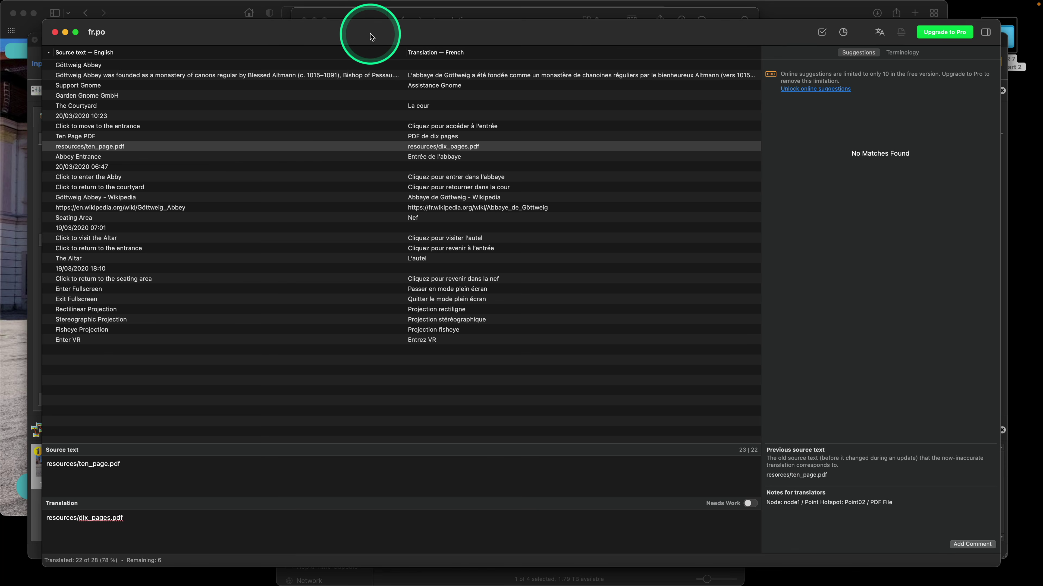
key(super+s)
click(54, 32)
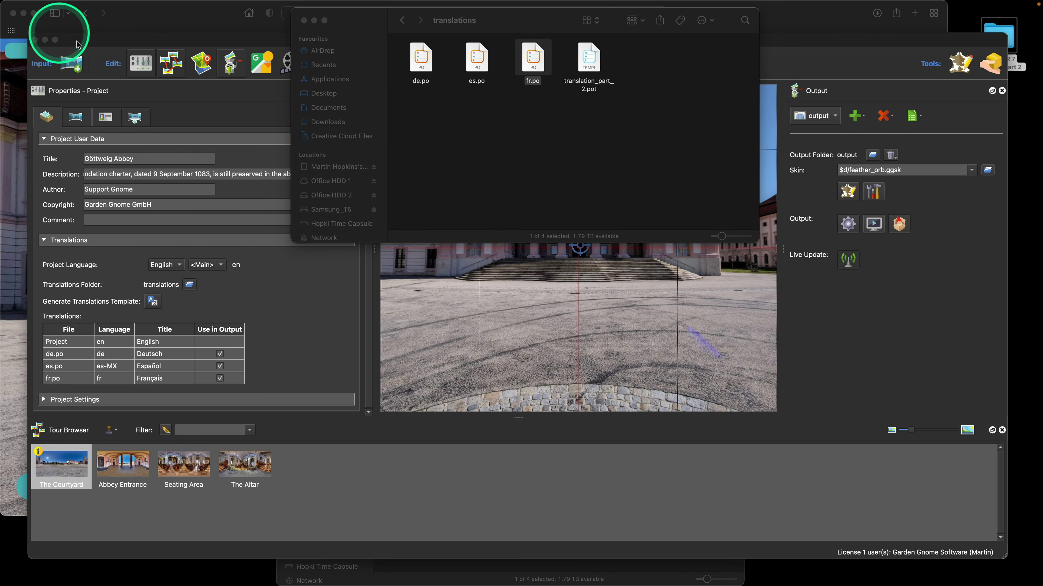
Close the translations Finder window and regenerate the Pano2VR web output, overwriting pano.xml
click(304, 20)
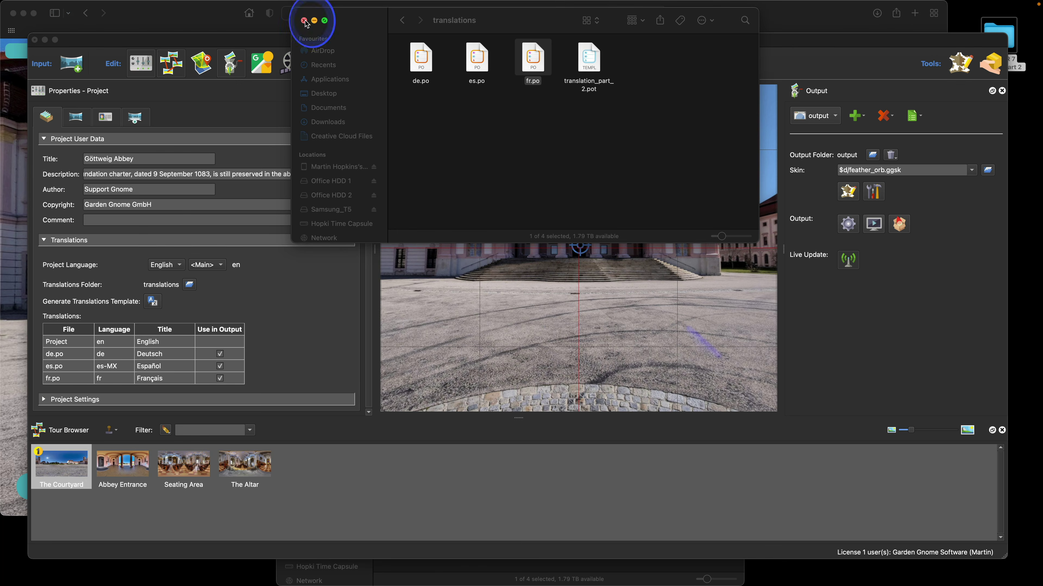
click(847, 224)
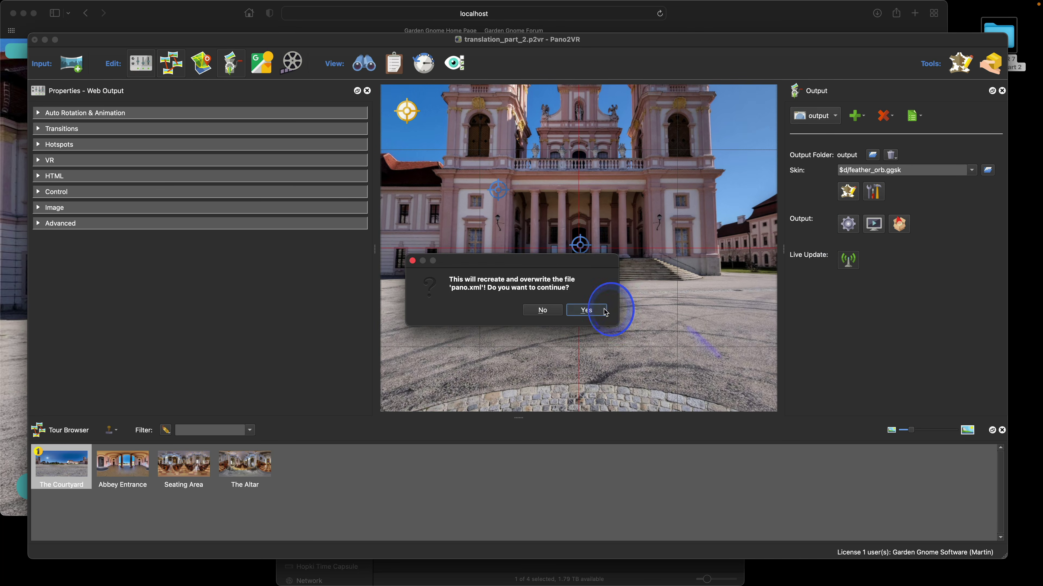
click(604, 311)
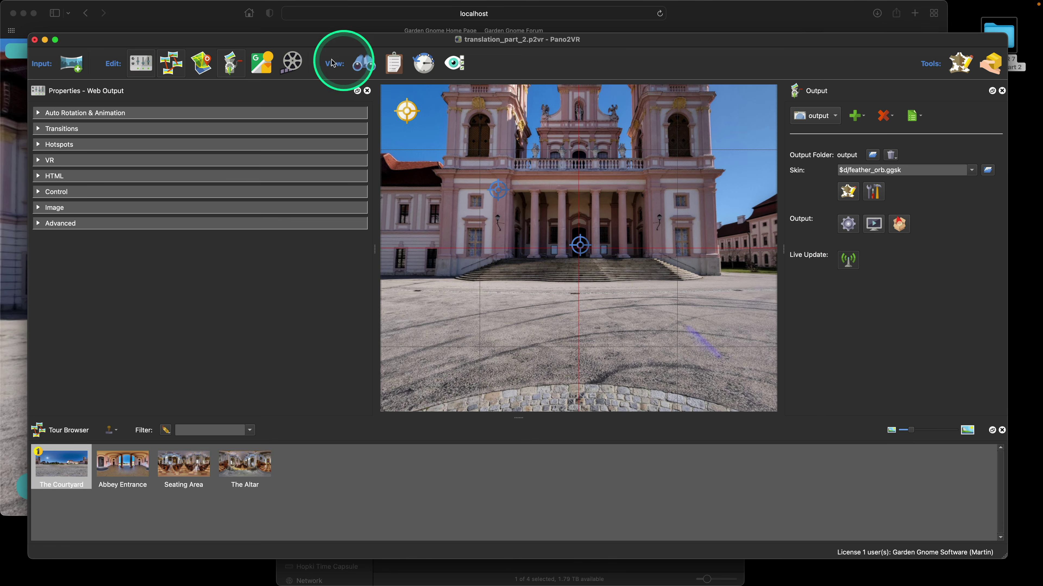
Switch to the browser tour, change its language to Français, and view the PDF hotspot's document, closing the popup
click(210, 21)
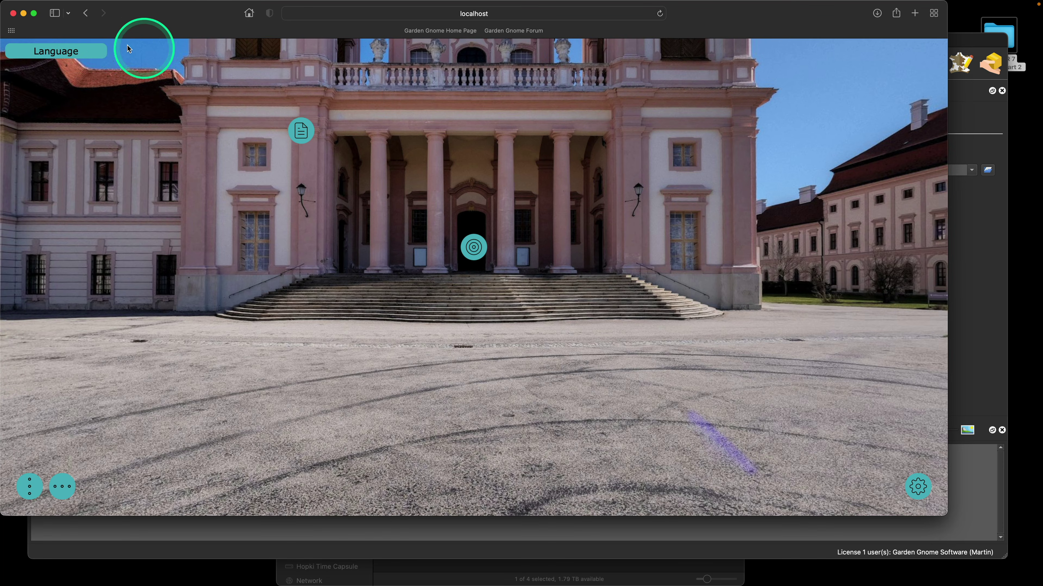
click(78, 52)
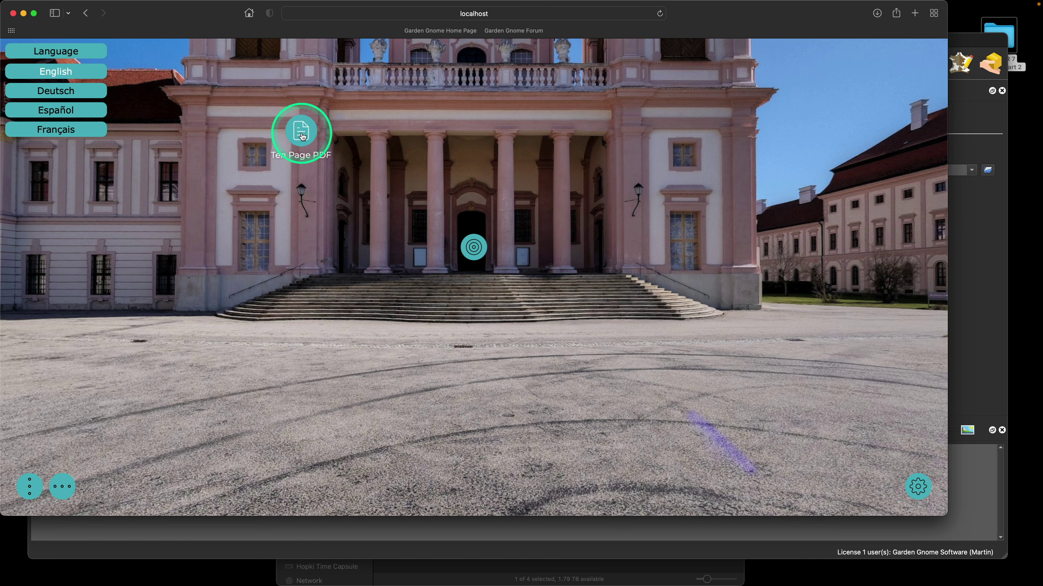
click(78, 129)
click(302, 135)
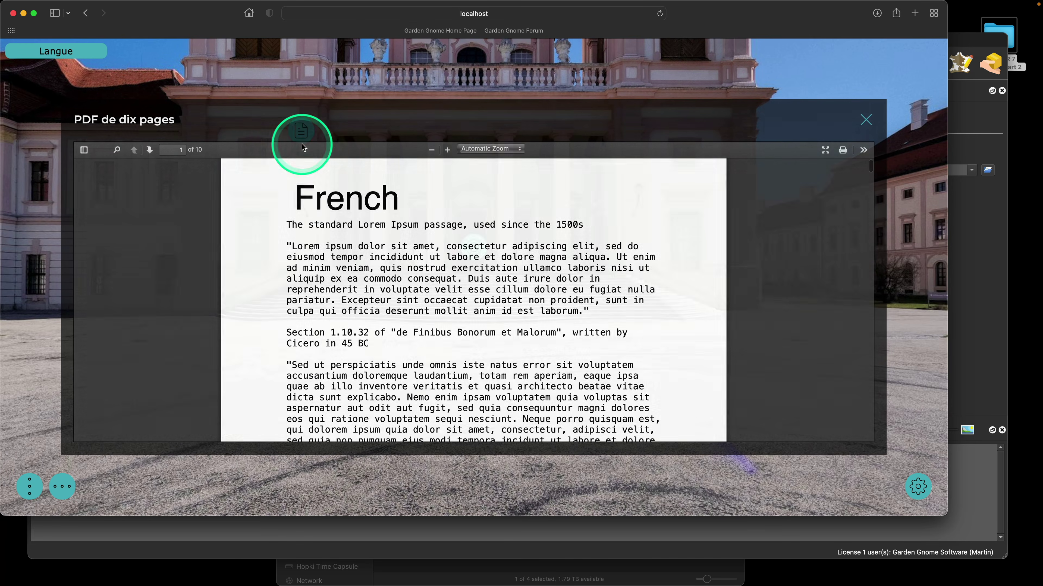
click(866, 120)
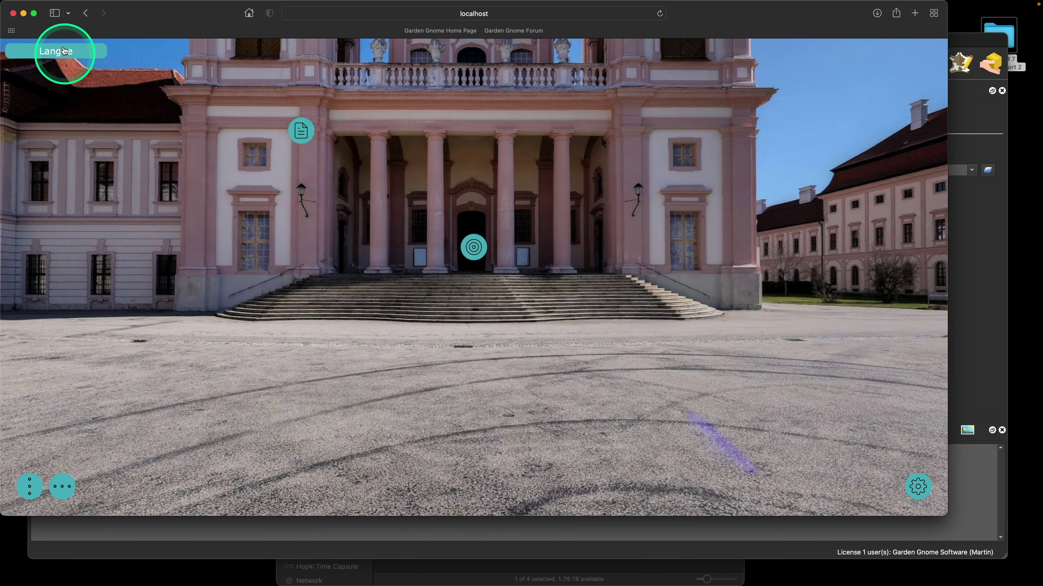
Change the tour language to Español and view the PDF hotspot's document, closing the popup
click(63, 50)
click(62, 108)
click(301, 131)
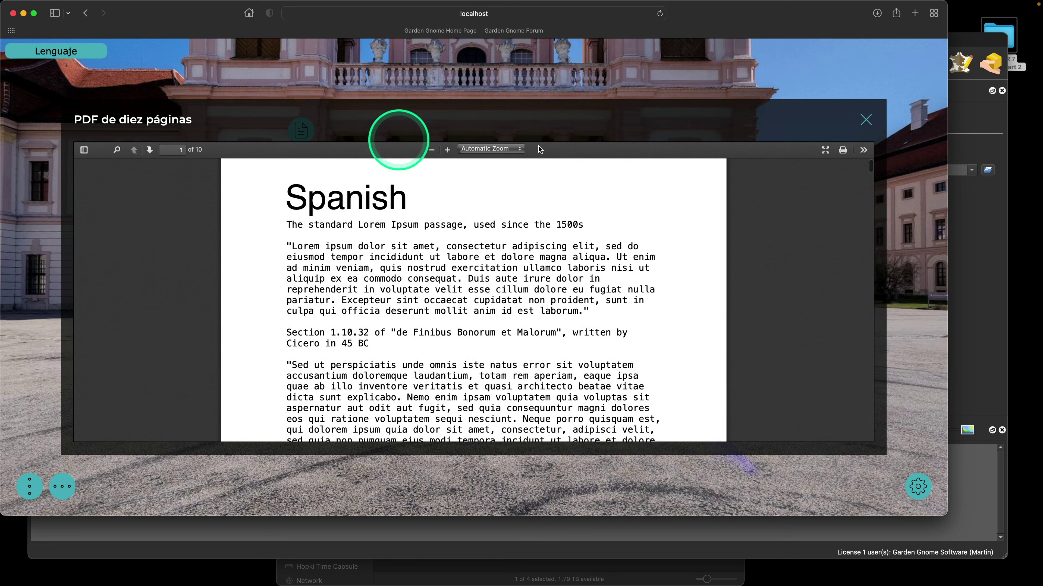
click(865, 120)
click(54, 51)
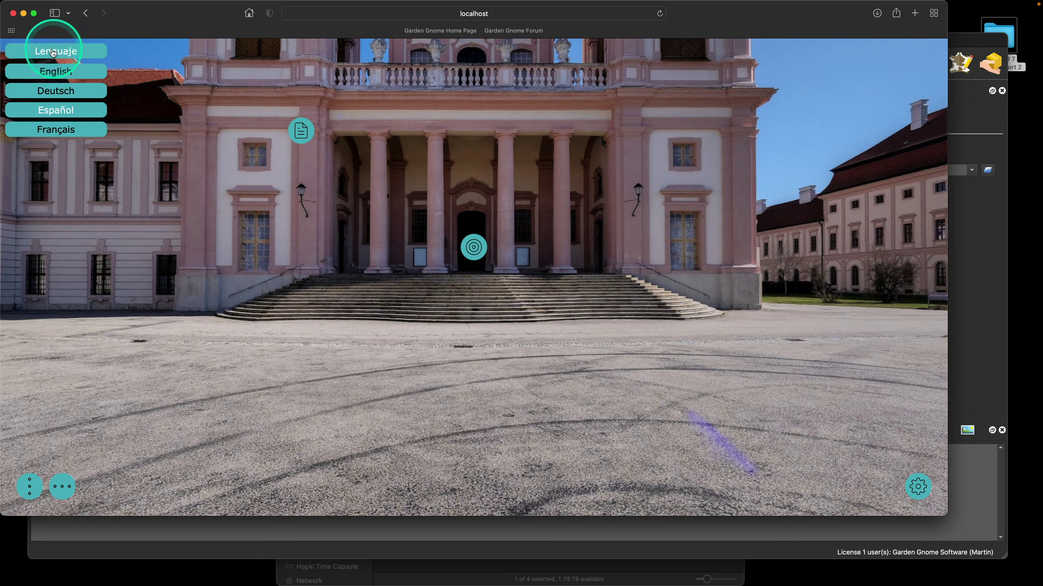
click(161, 104)
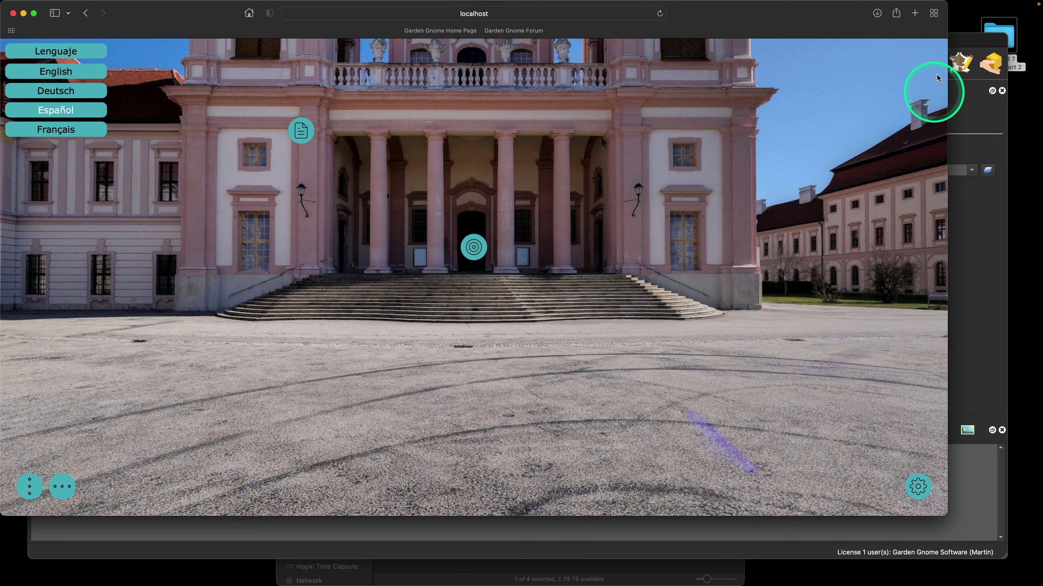
Switch to Pano2VR and try a Video point hotspot with a File source on the abbey's right tower, deleting it again
click(964, 45)
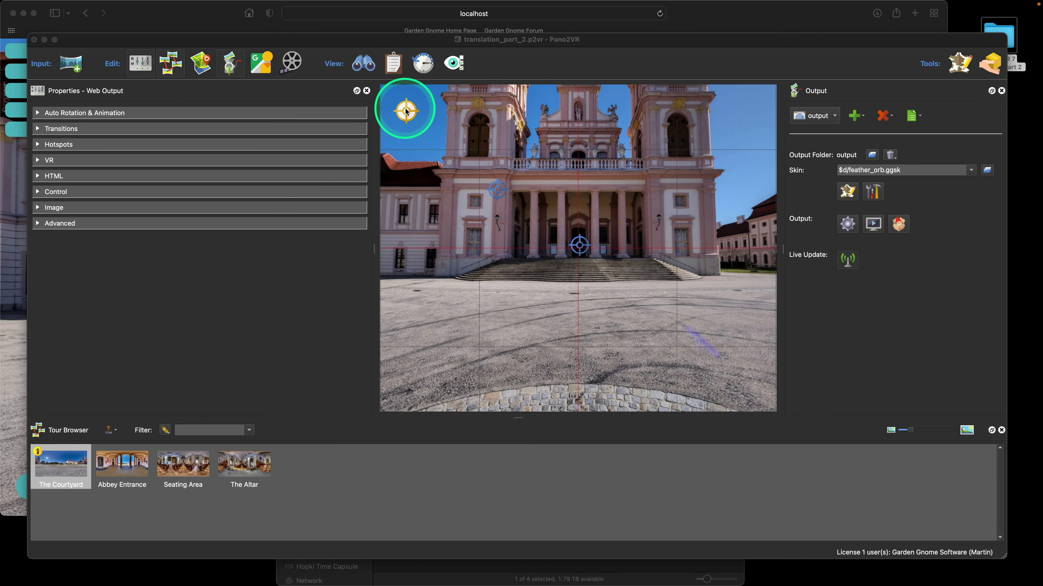
double_click(670, 182)
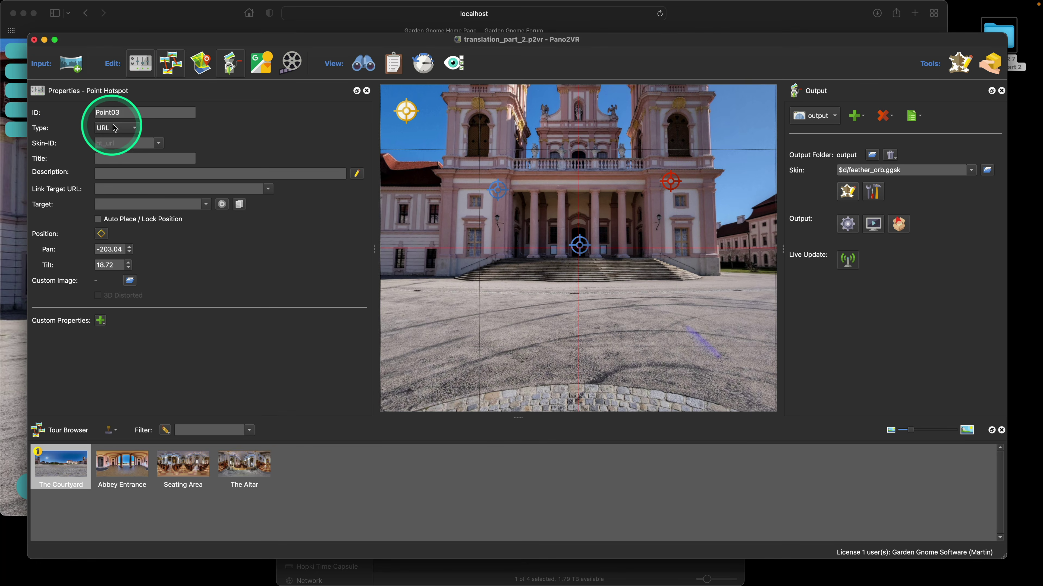
click(115, 128)
click(117, 164)
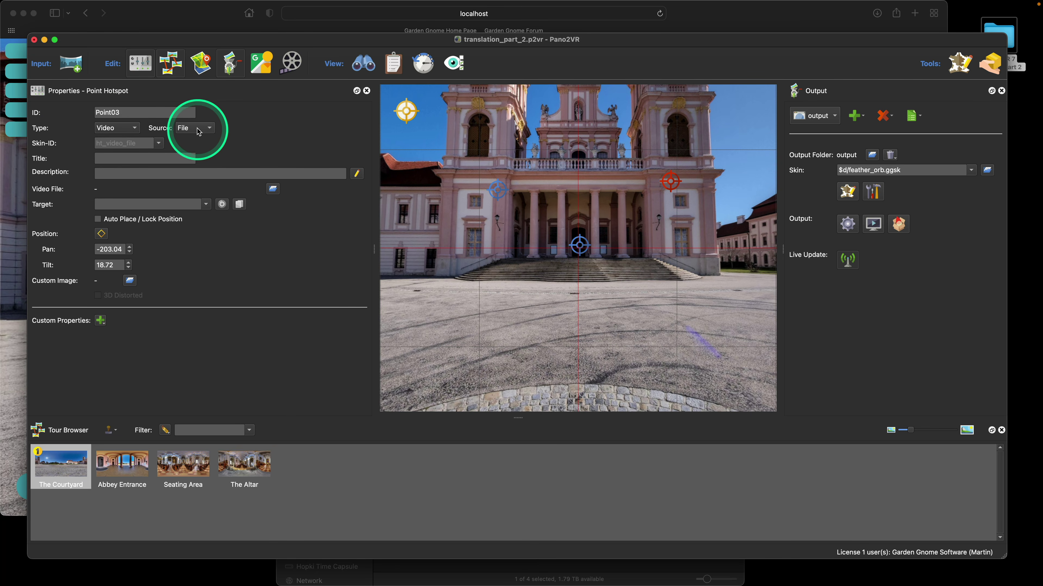
click(198, 131)
click(194, 129)
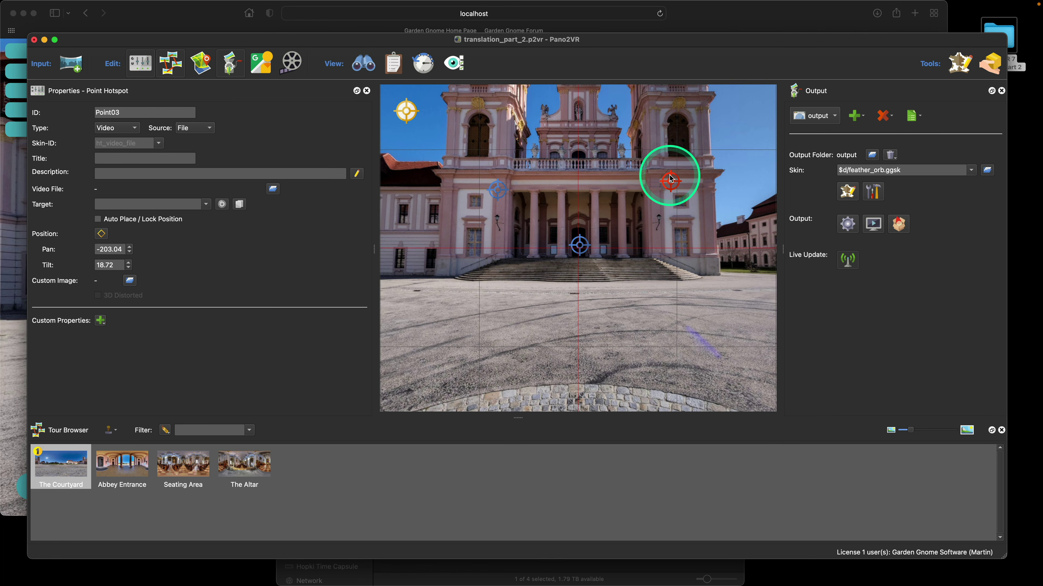
key(BackSpace)
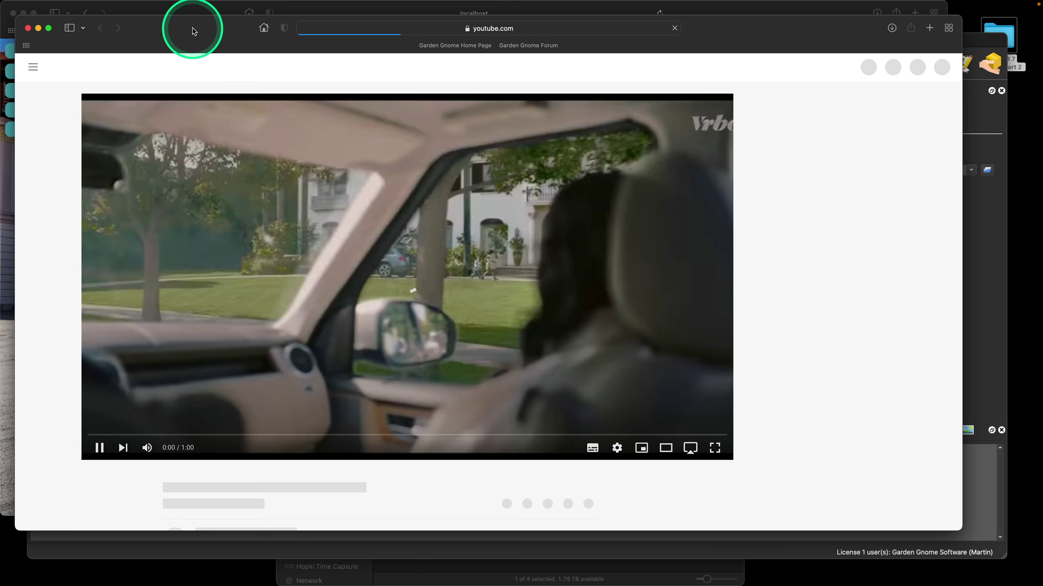
Mute and pause the Wachau Valley & Gottweig Abbey YouTube video past its ads, and move its window clear of the tour
drag(192, 28, 214, 75)
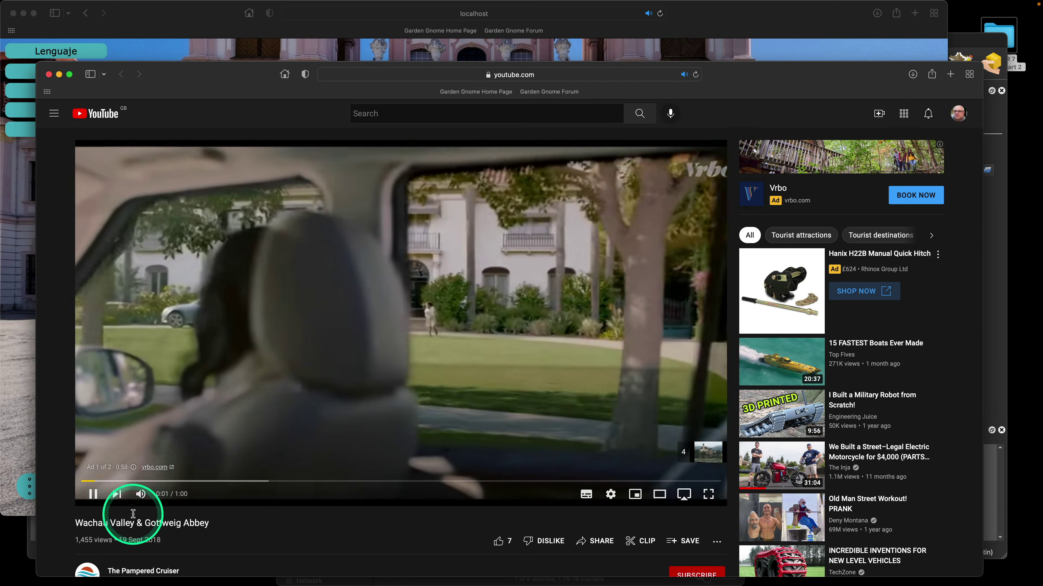
click(141, 494)
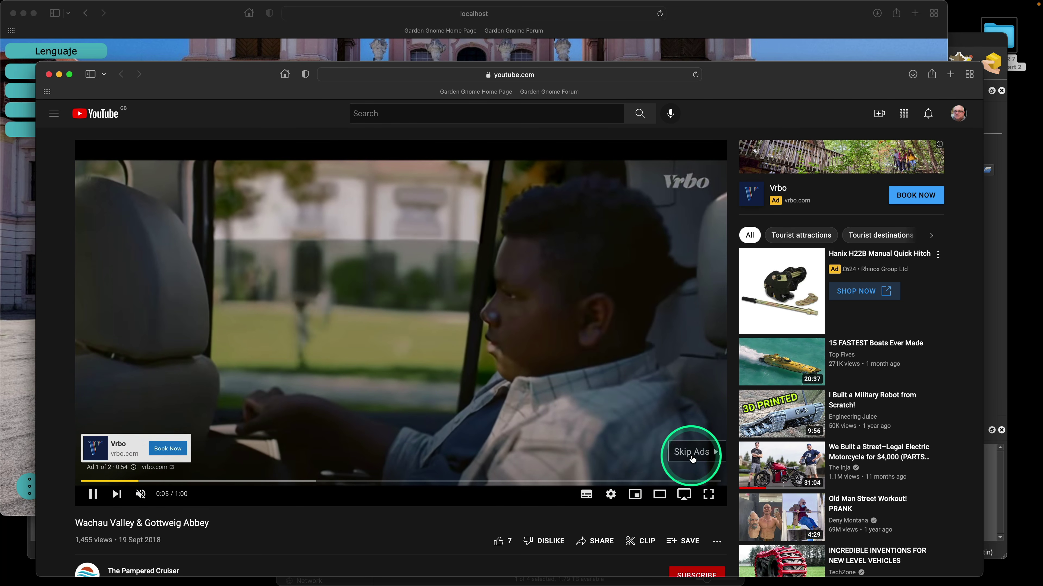
click(692, 453)
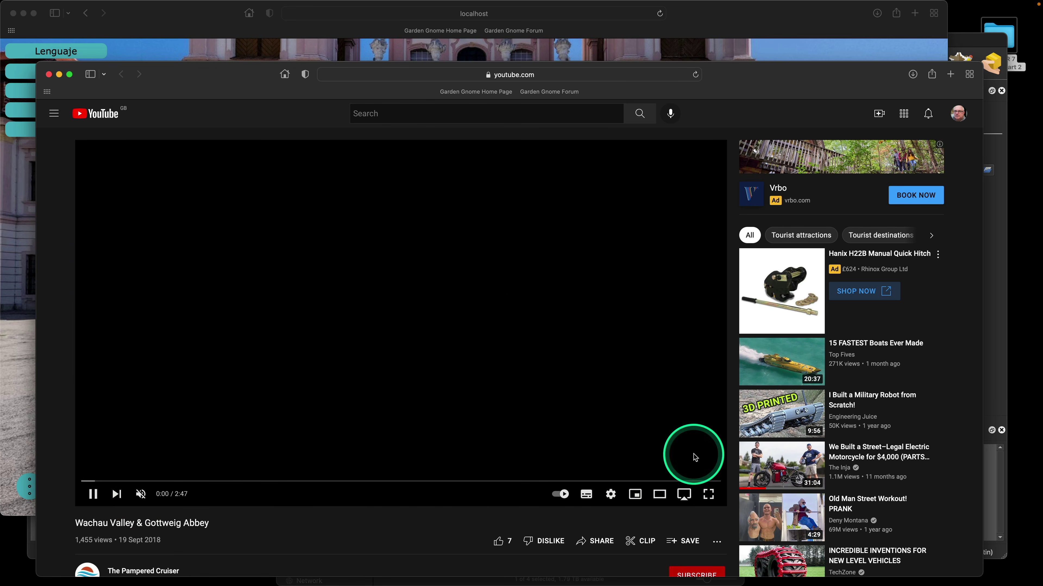
click(93, 494)
drag(202, 75, 237, 372)
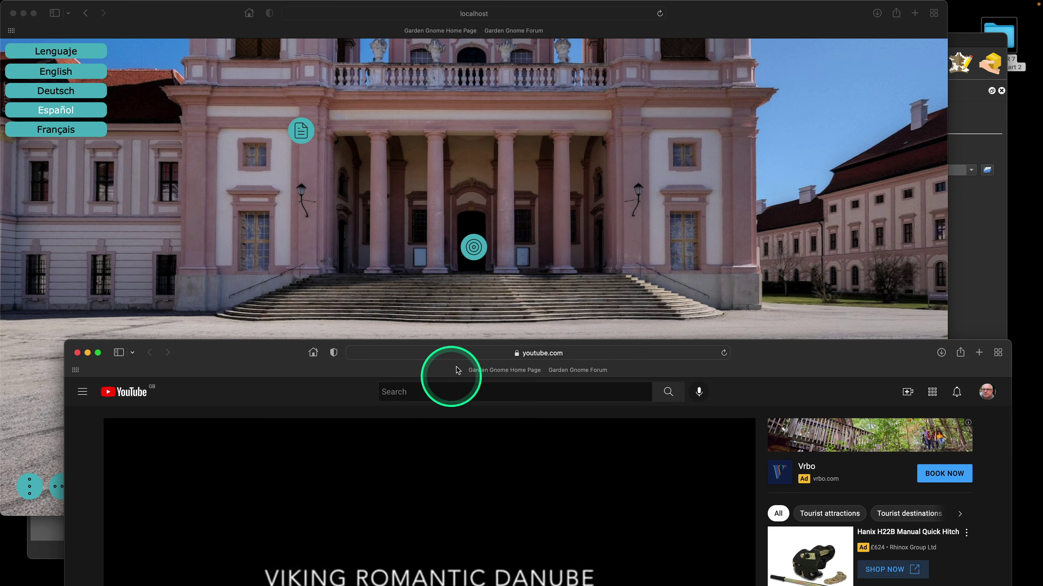
click(400, 353)
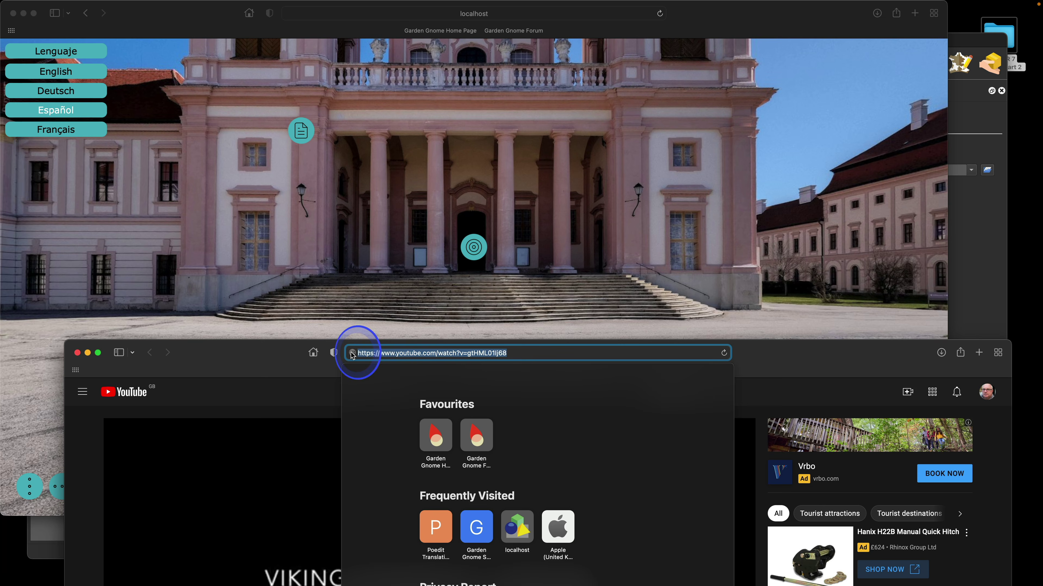
drag(353, 355, 610, 164)
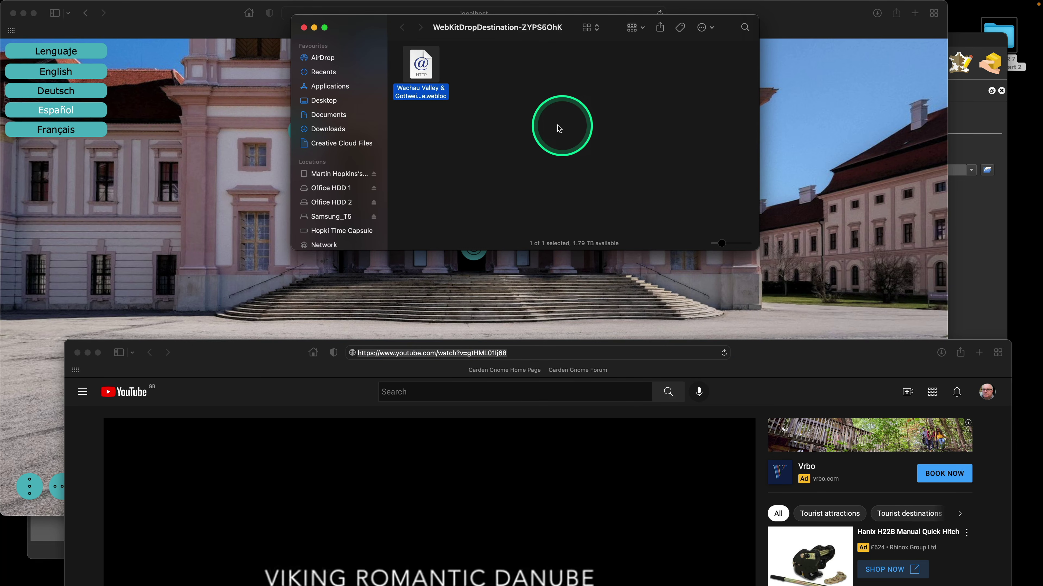
click(304, 27)
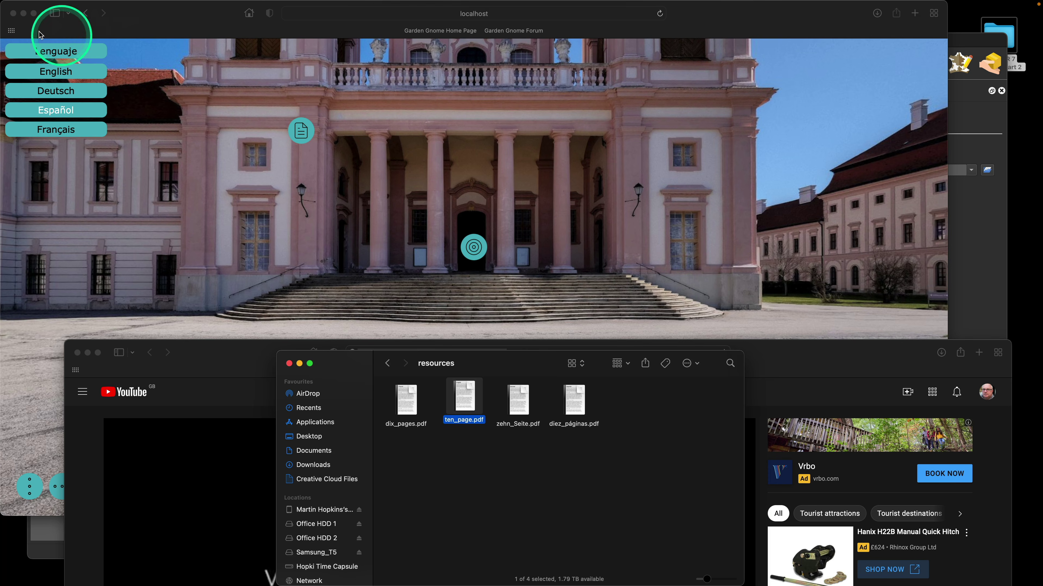
Copy the Wachau Valley & Gottweig Abbey video's ID from YouTube and add a titled YouTube video hotspot on the abbey's right tower in Pano2VR
click(23, 13)
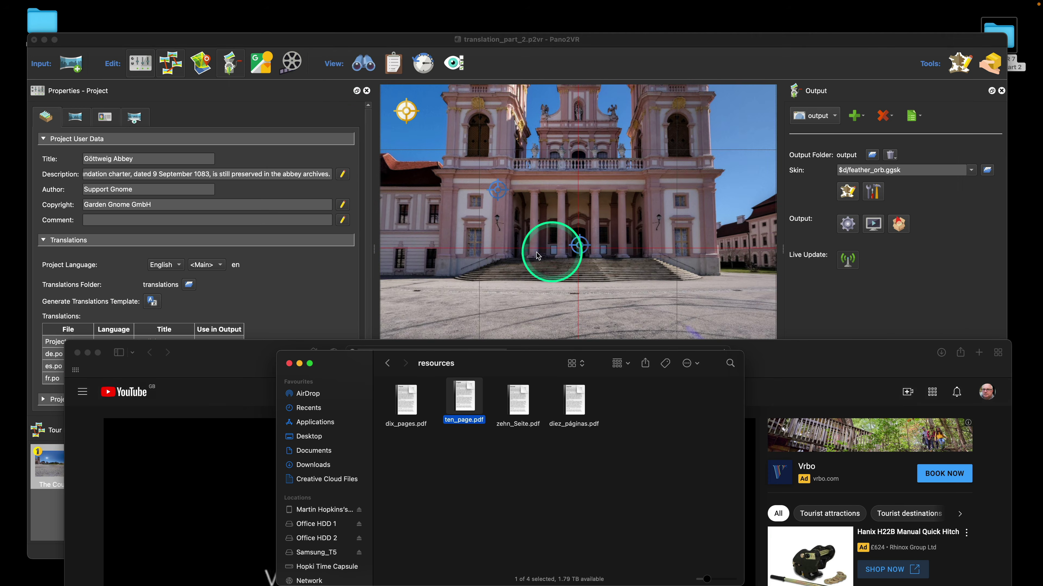
click(538, 257)
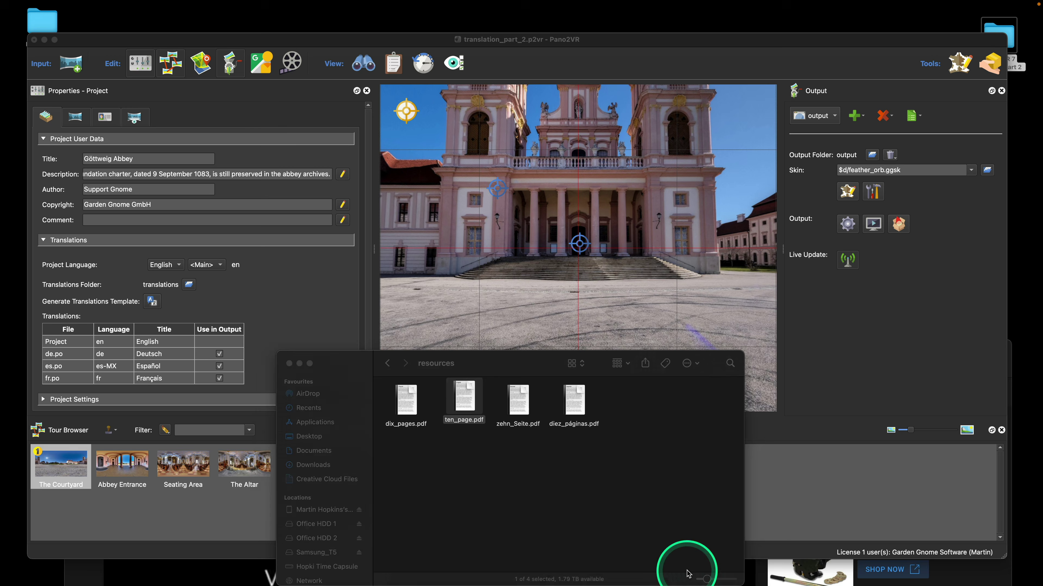
click(688, 574)
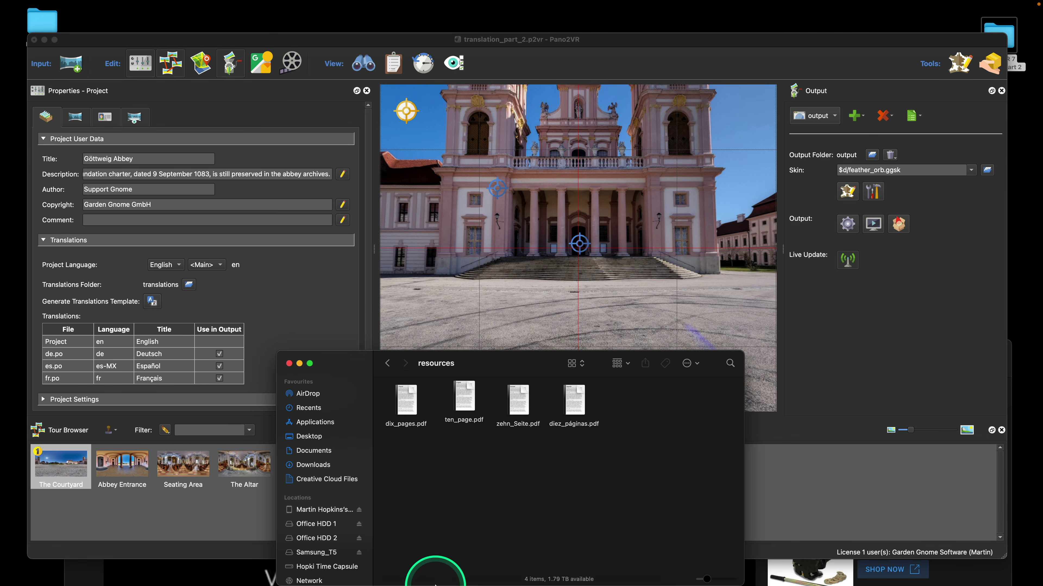
click(449, 554)
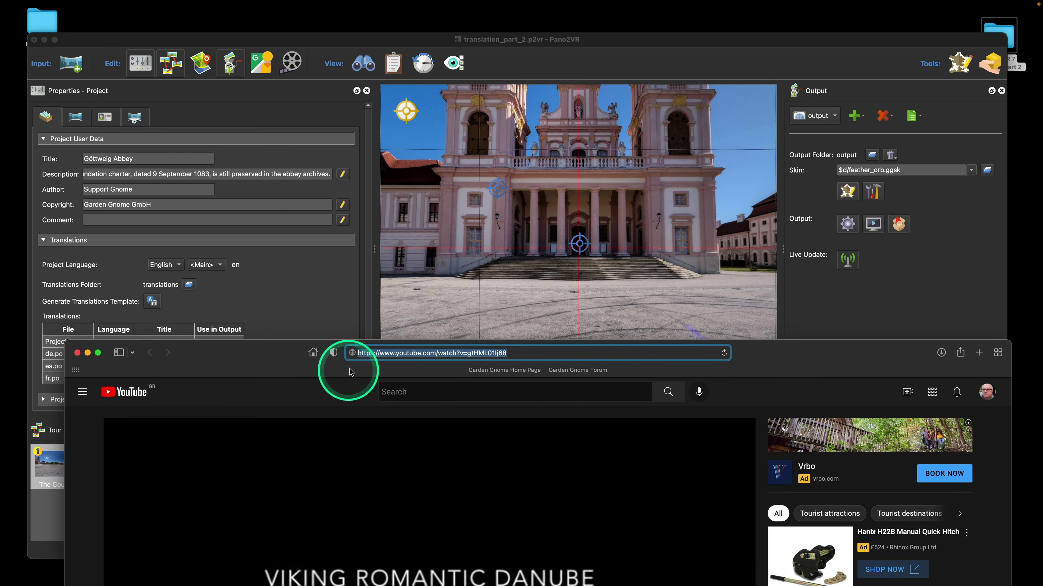
drag(352, 353, 649, 185)
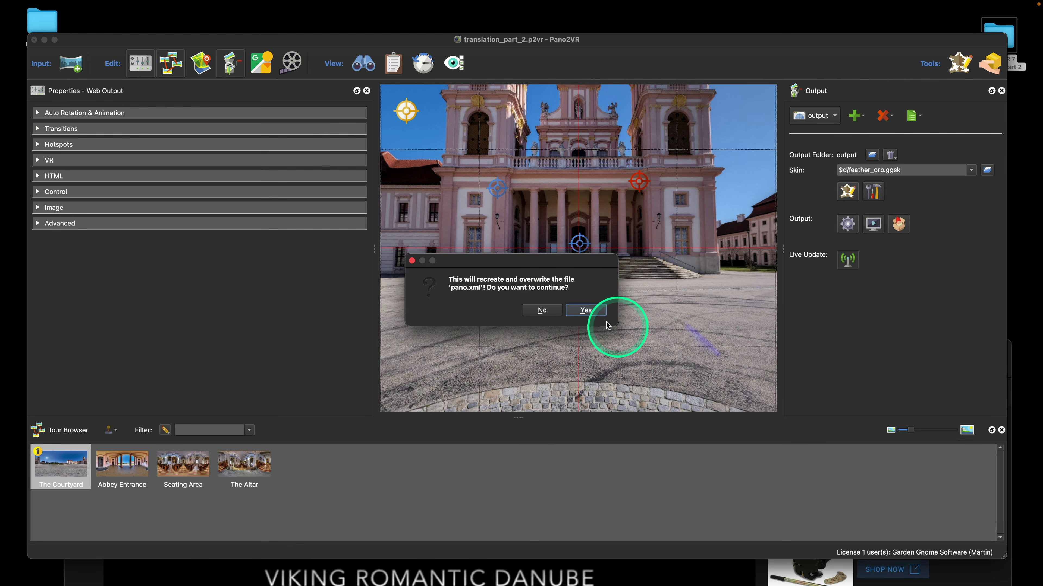
Generate the web output, overwriting pano.xml, and close the YouTube video window
click(596, 313)
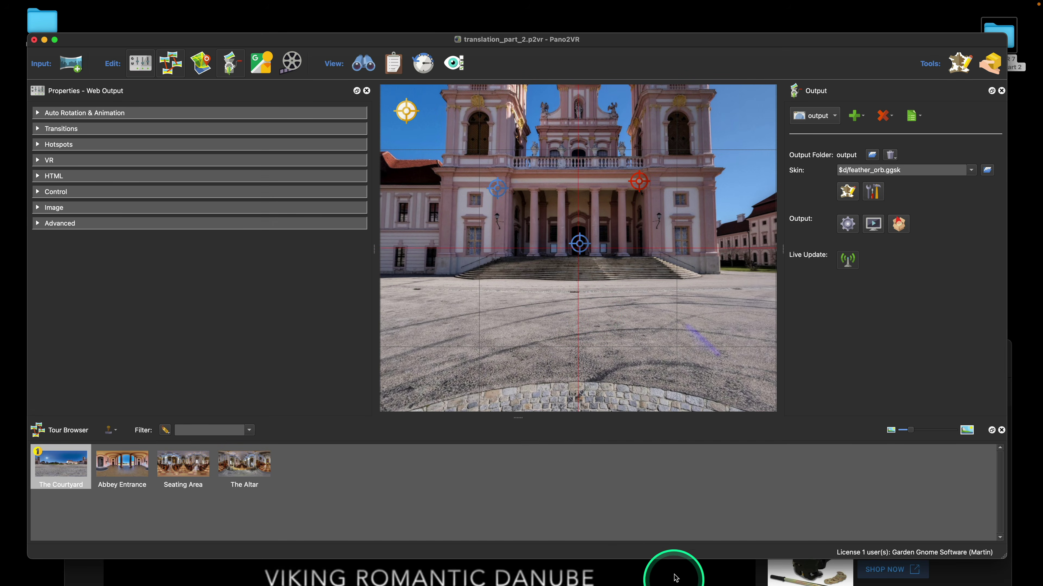
click(675, 578)
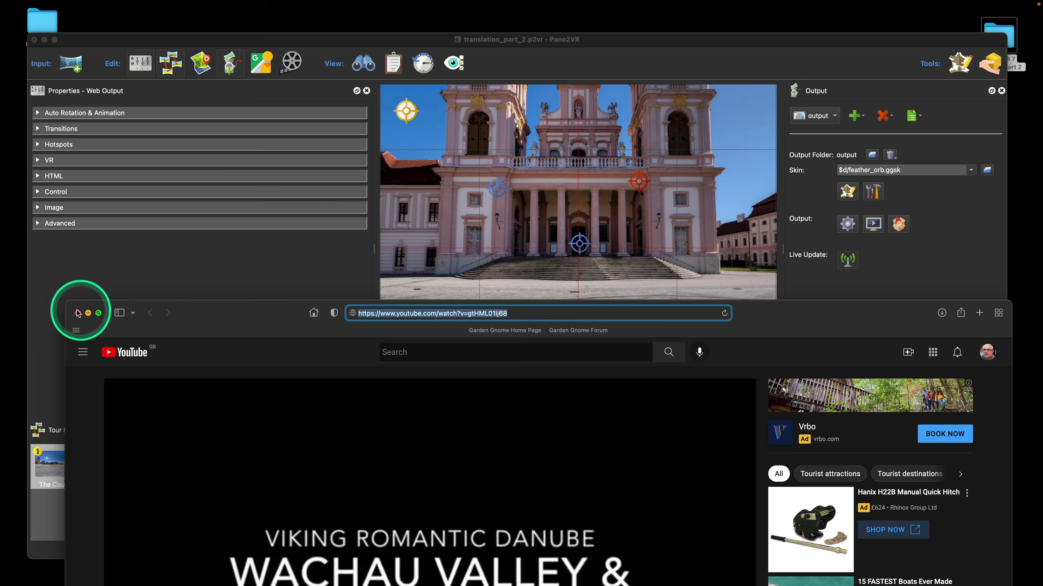
click(78, 314)
mouse_move(346, 44)
mouse_down()
mouse_move(449, 314)
mouse_move(355, 34)
mouse_up()
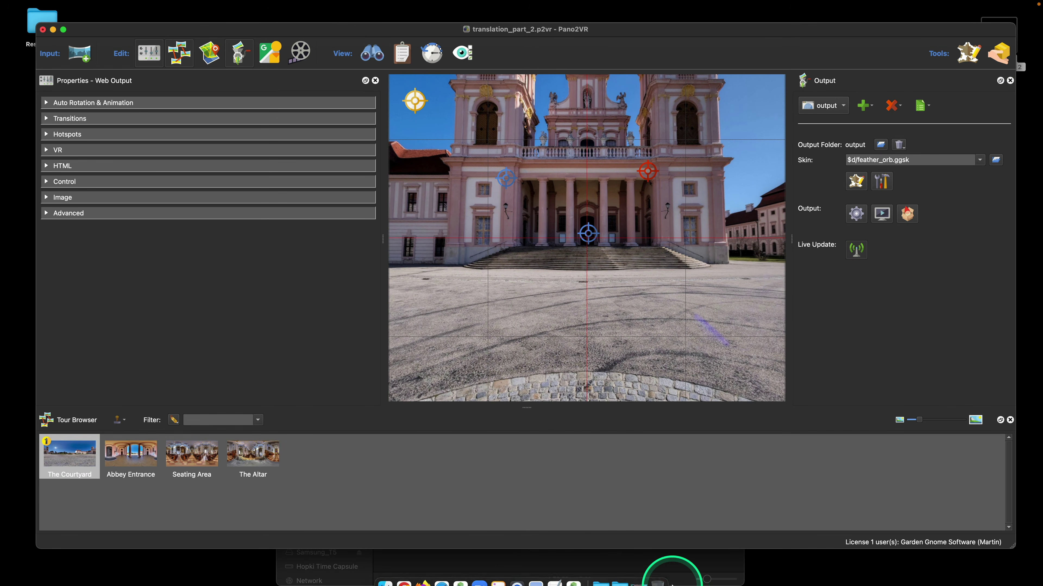
Switch to the browser tour and view the new video hotspot with subtitles on and sound muted, closing the popup
click(608, 534)
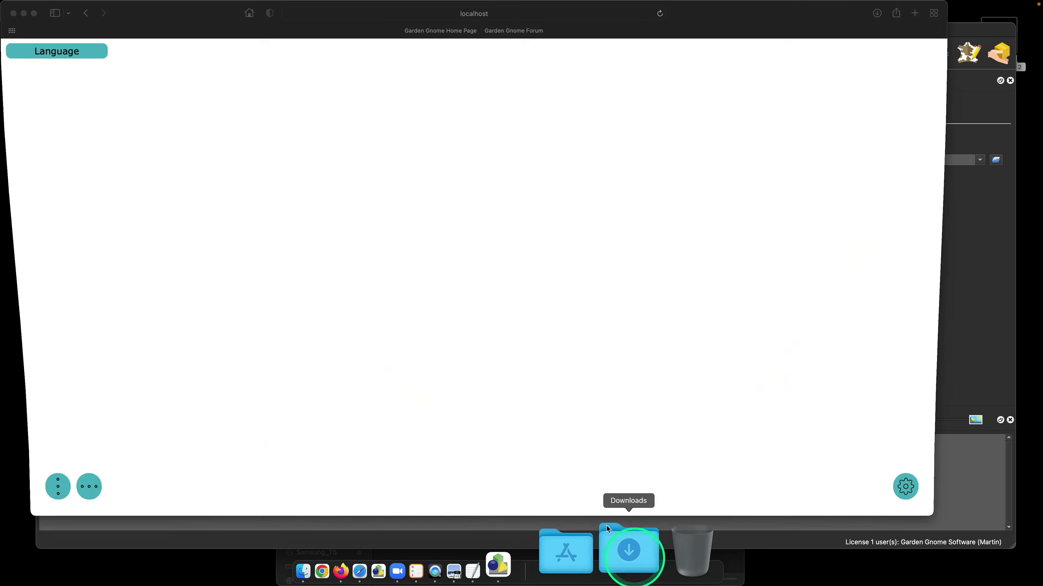
click(212, 12)
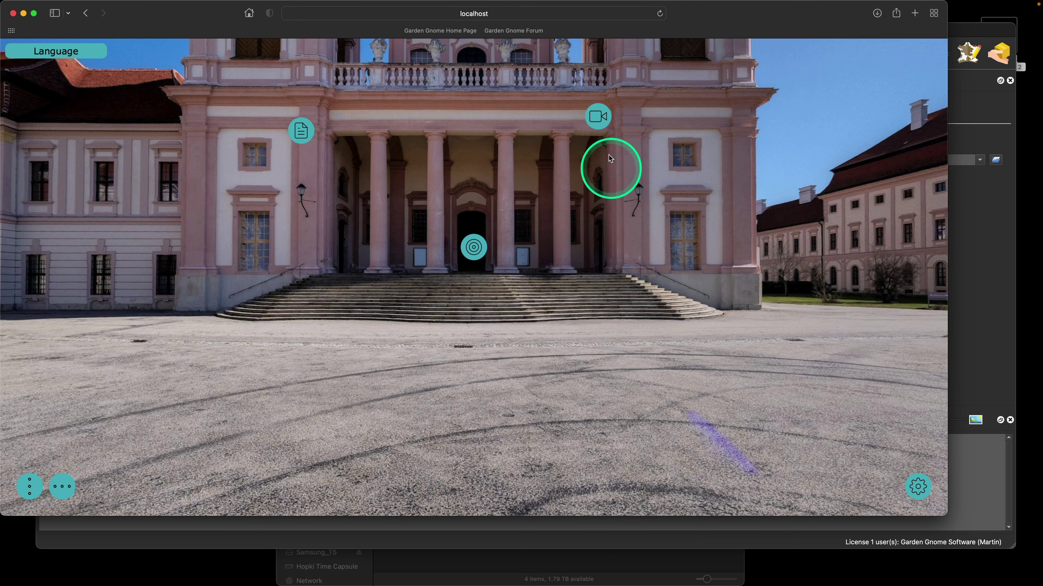
click(598, 116)
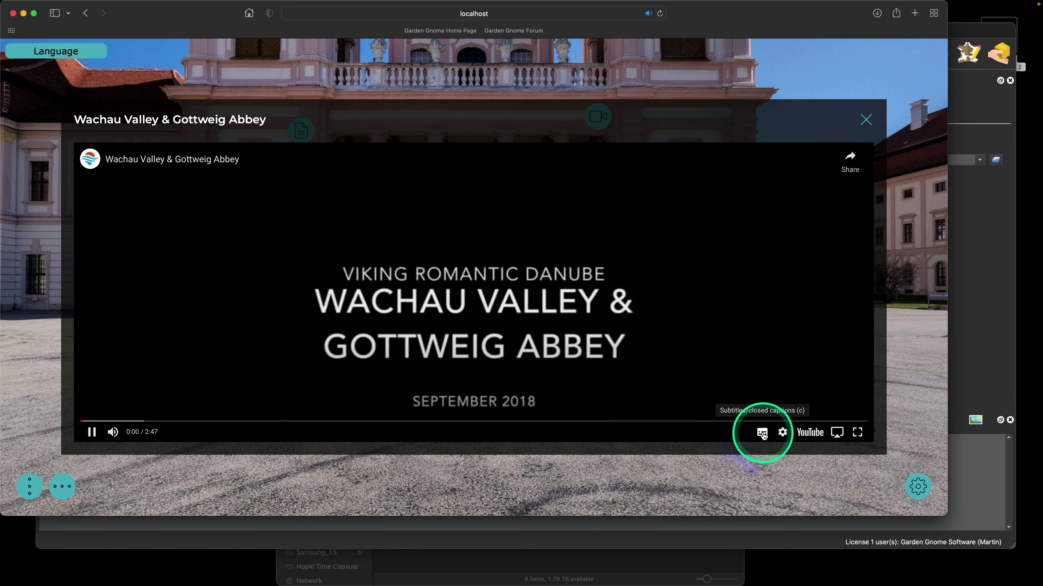
click(762, 433)
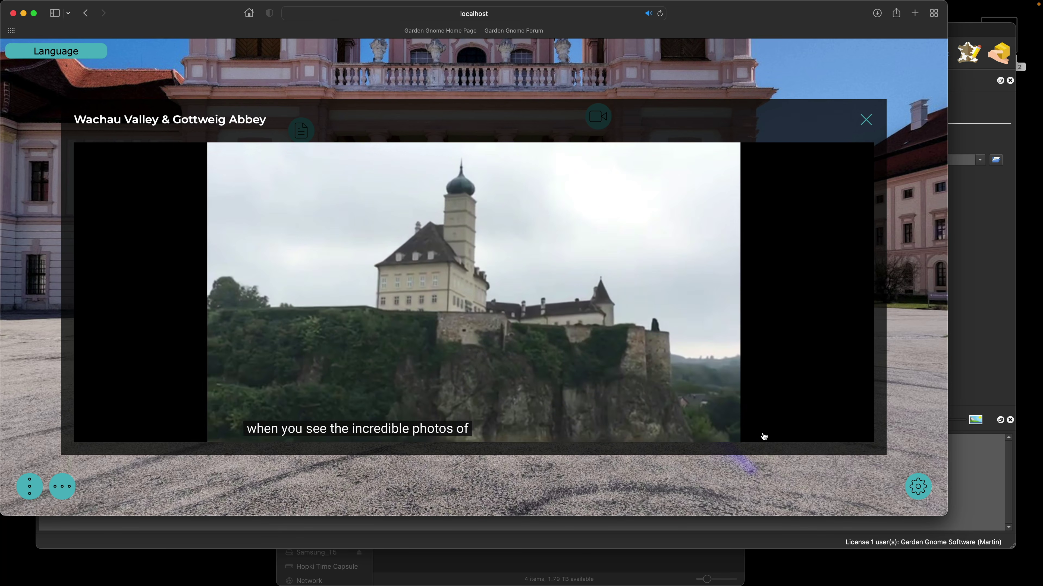
click(112, 432)
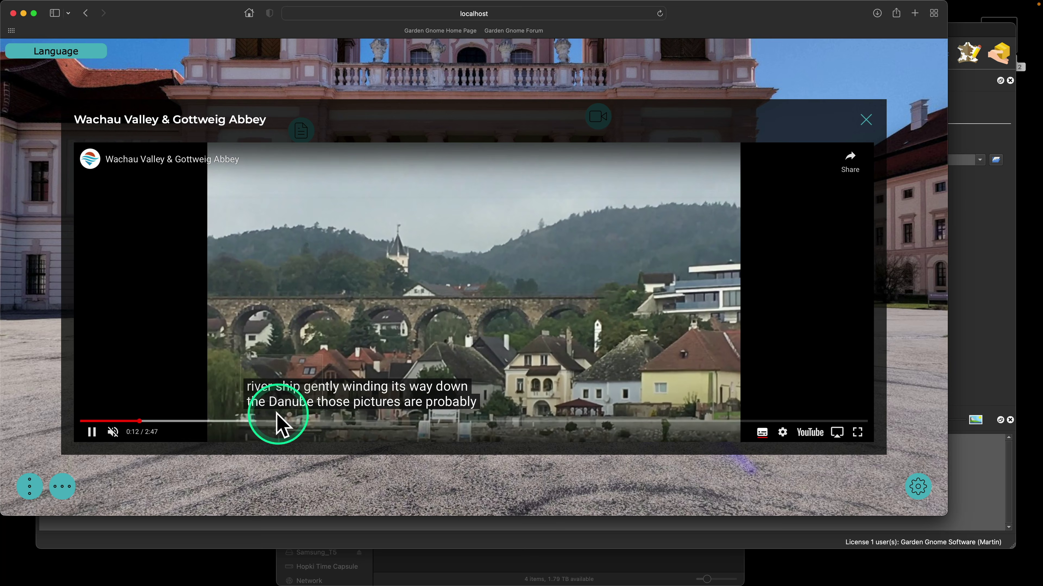
click(866, 120)
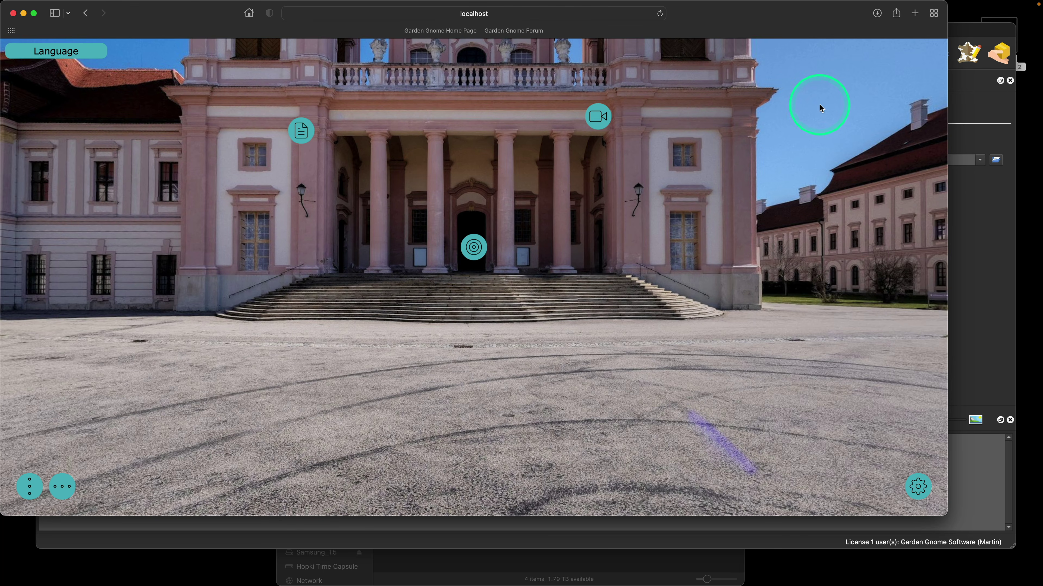
Switch to Pano2VR, regenerate the project's translations template, and show the template file in its folder
click(979, 36)
click(474, 225)
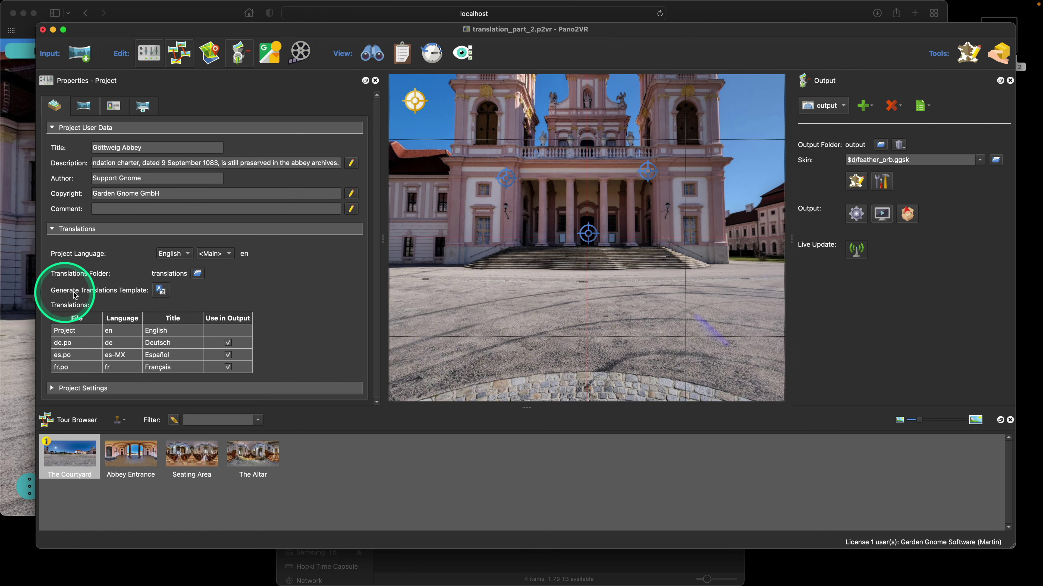
click(161, 290)
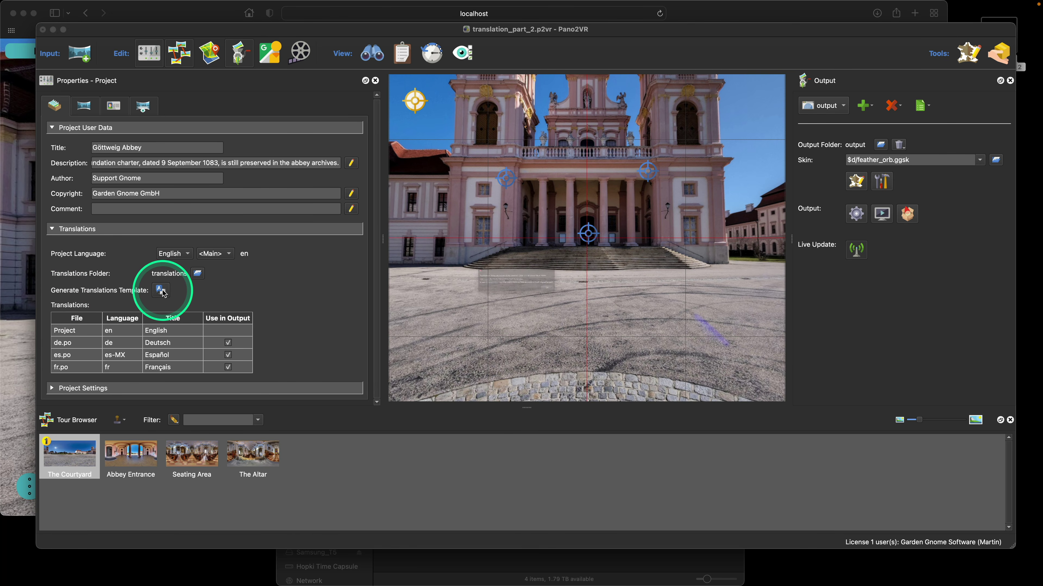
click(547, 266)
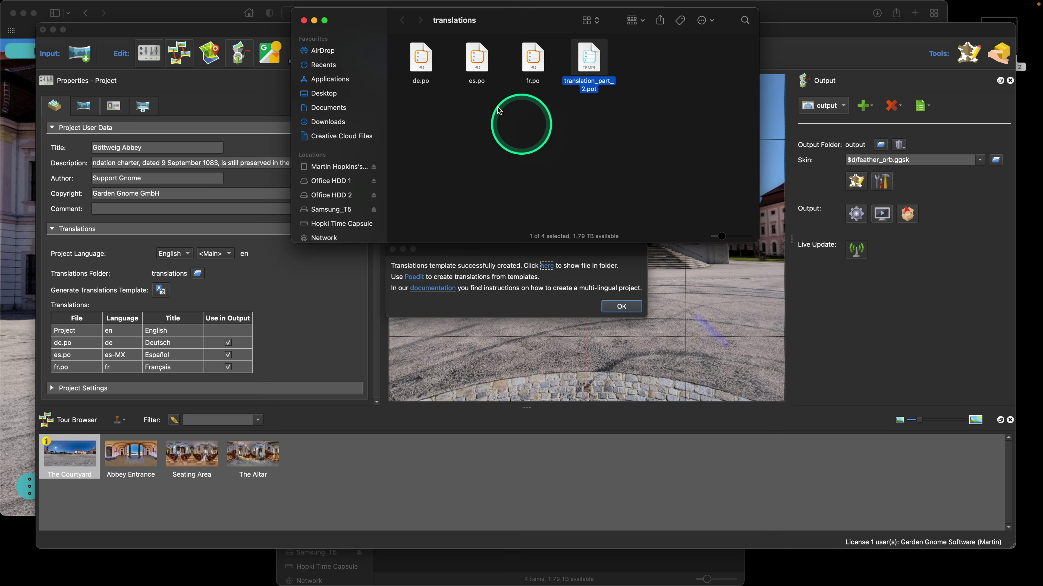
Open de.po in Poedit and update it from the template translation_part_2.pot
double_click(423, 61)
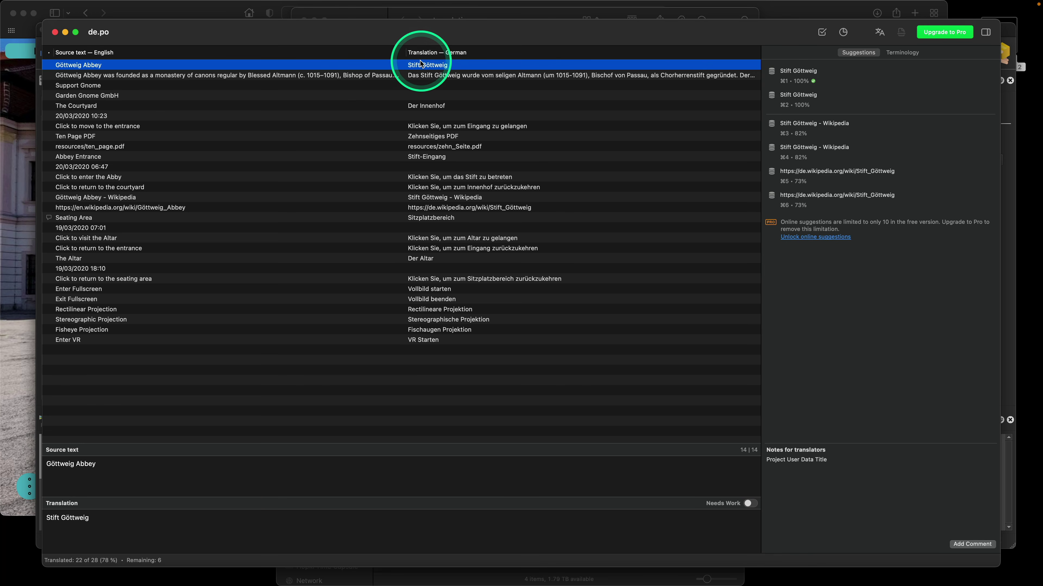
drag(189, 41, 189, 40)
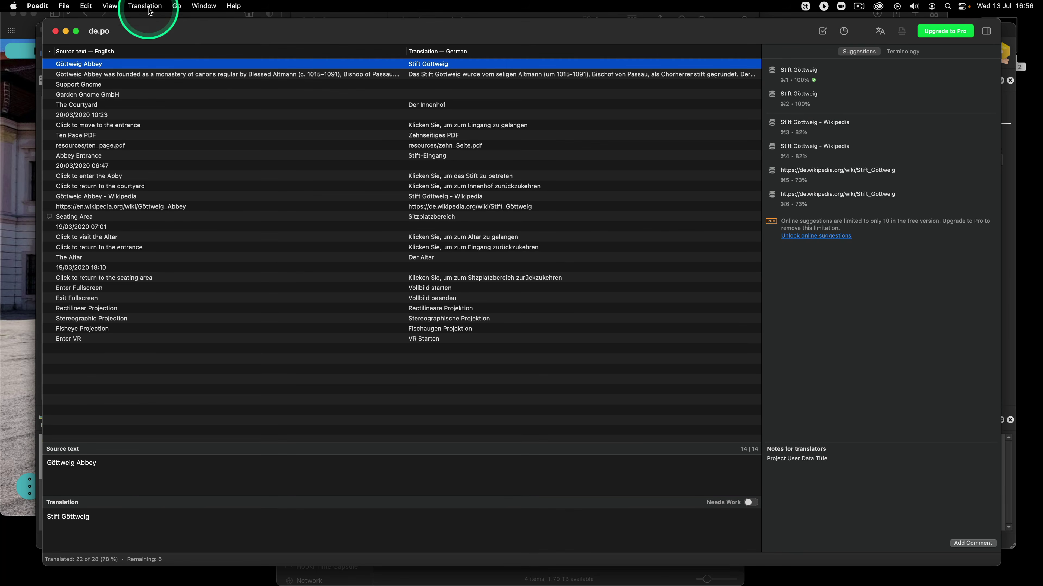
click(150, 6)
click(155, 34)
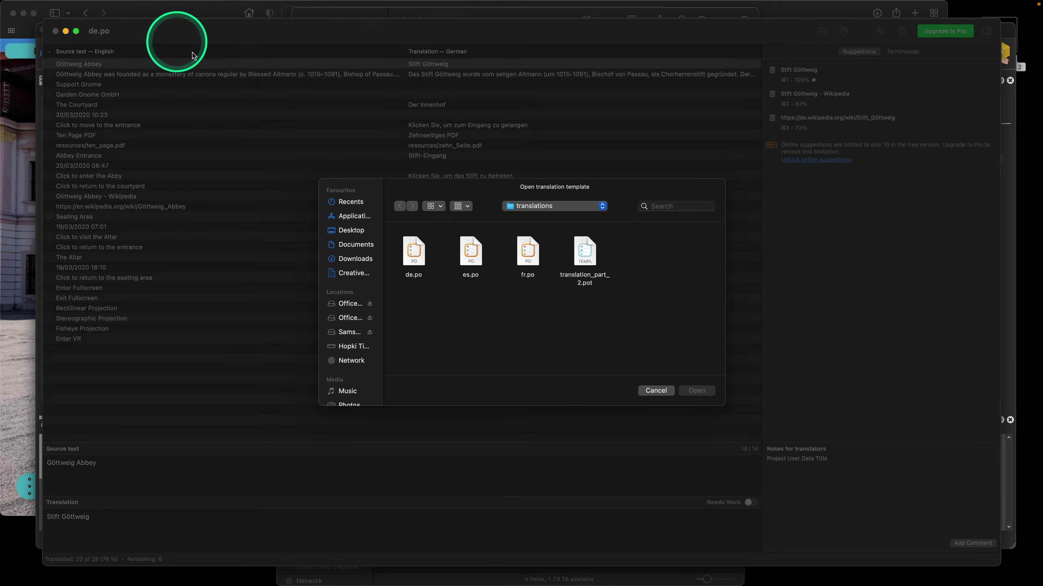
click(584, 253)
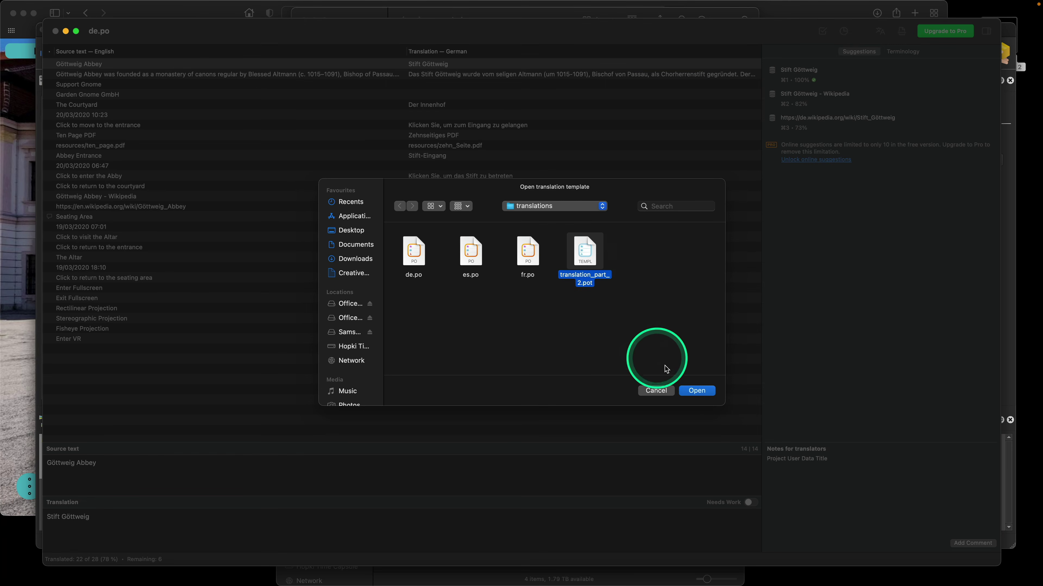
click(696, 390)
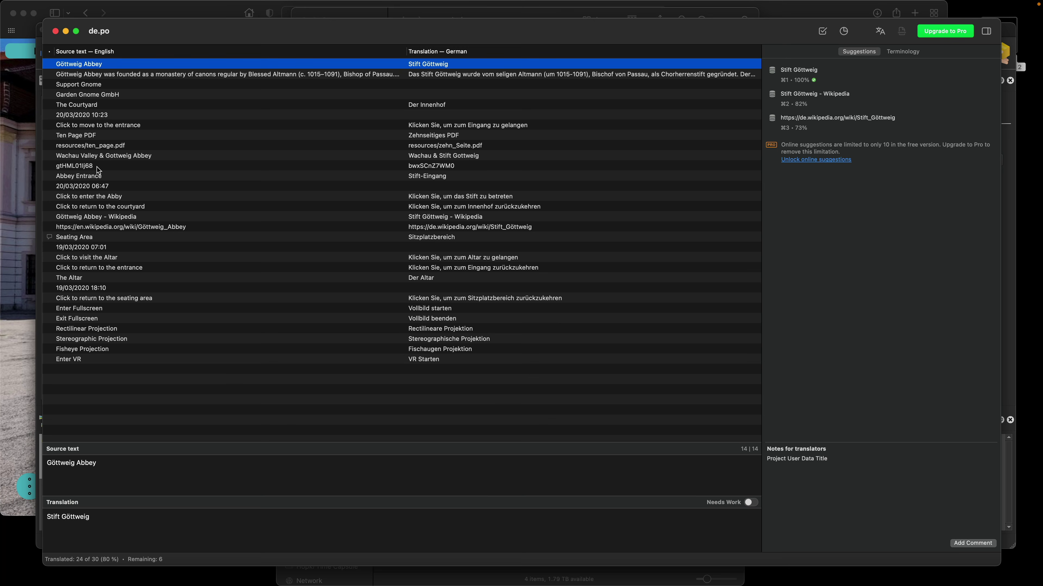
Examine the German entries and translator notes for the video hotspot's title and YouTube ID
click(83, 166)
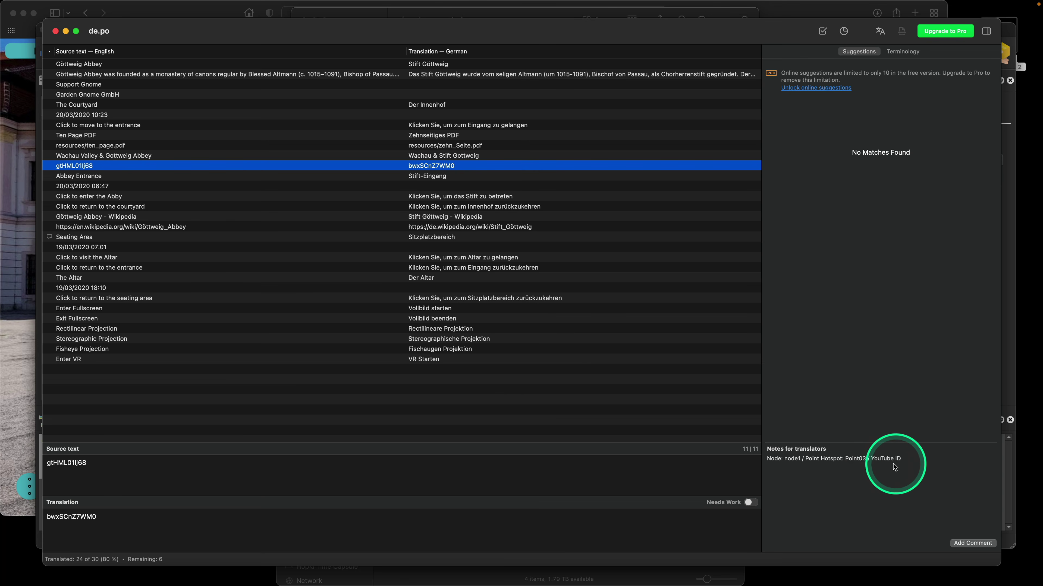
click(140, 156)
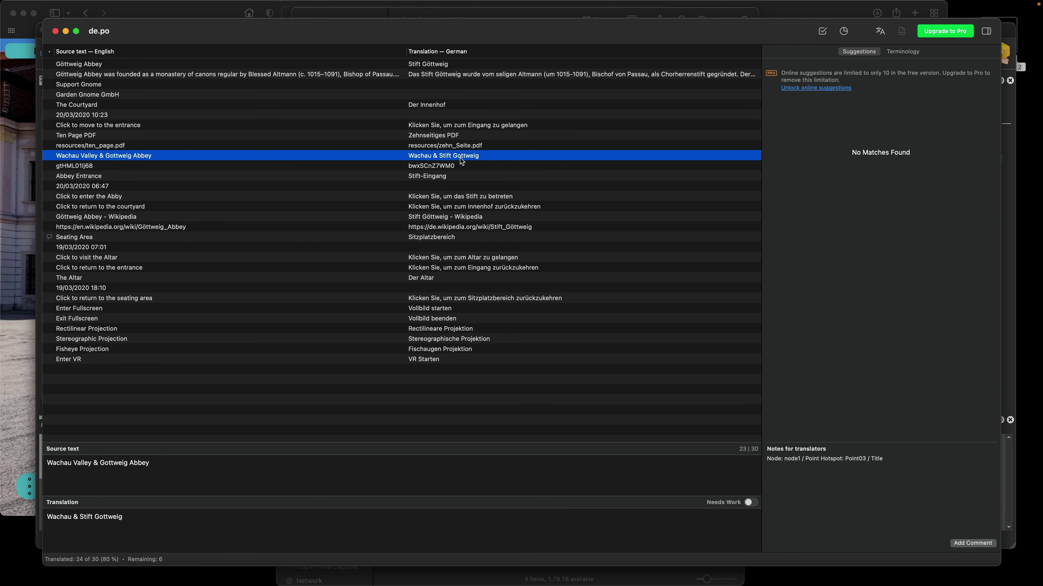
click(452, 167)
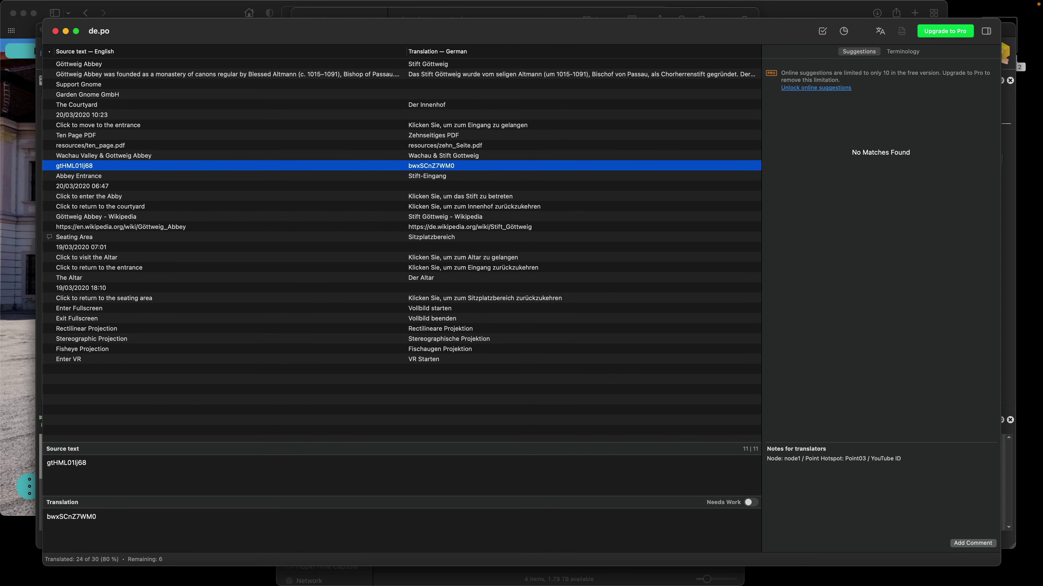
Switch to the YouTube video Rundgang mit Pater Pius im Stift Göttweig, pause it, copy the ID Ya9JX0ti2mY from its address, and close its window
key(super+Tab)
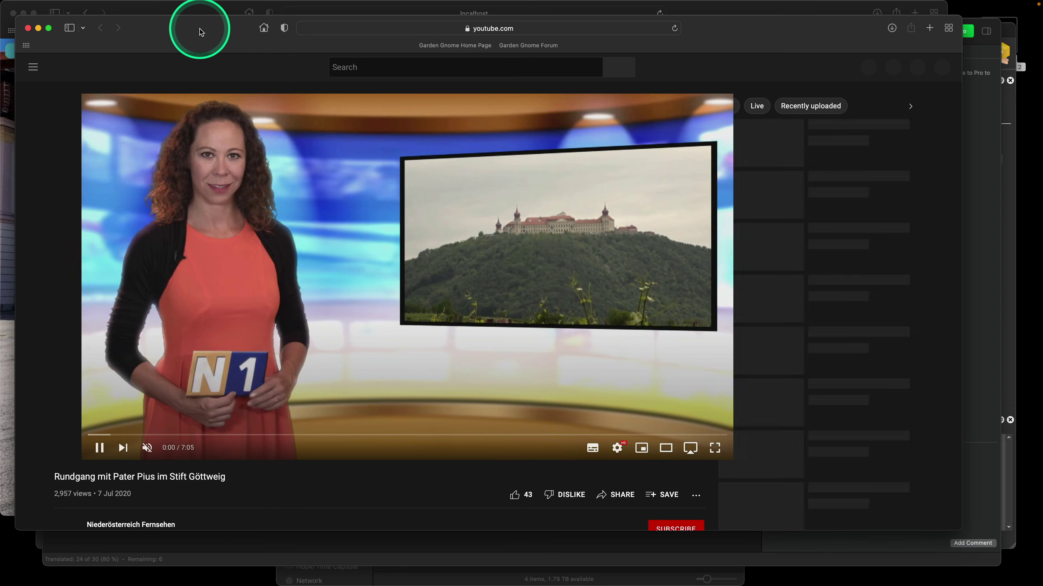
drag(200, 32, 235, 50)
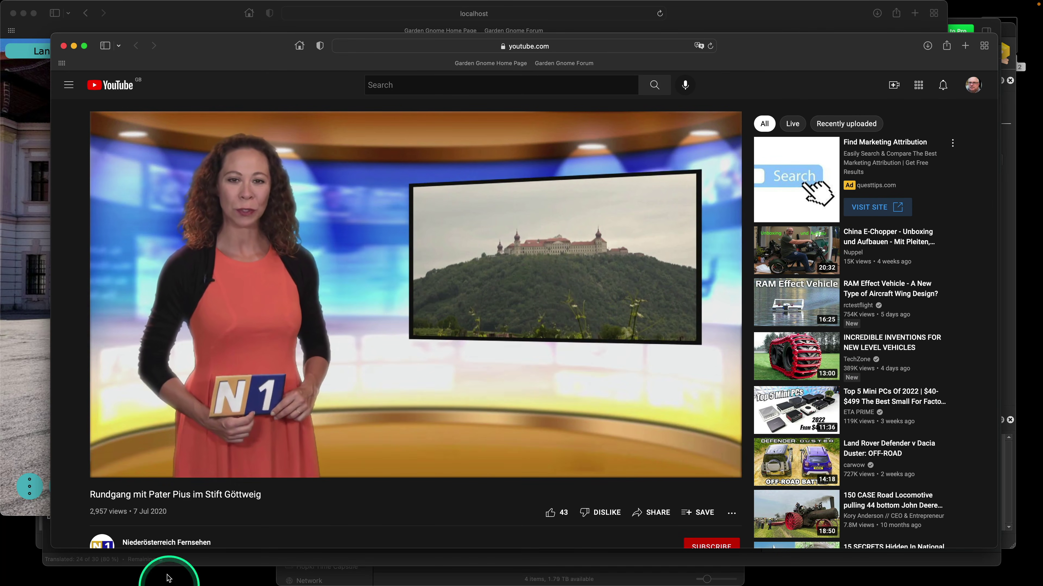
click(107, 466)
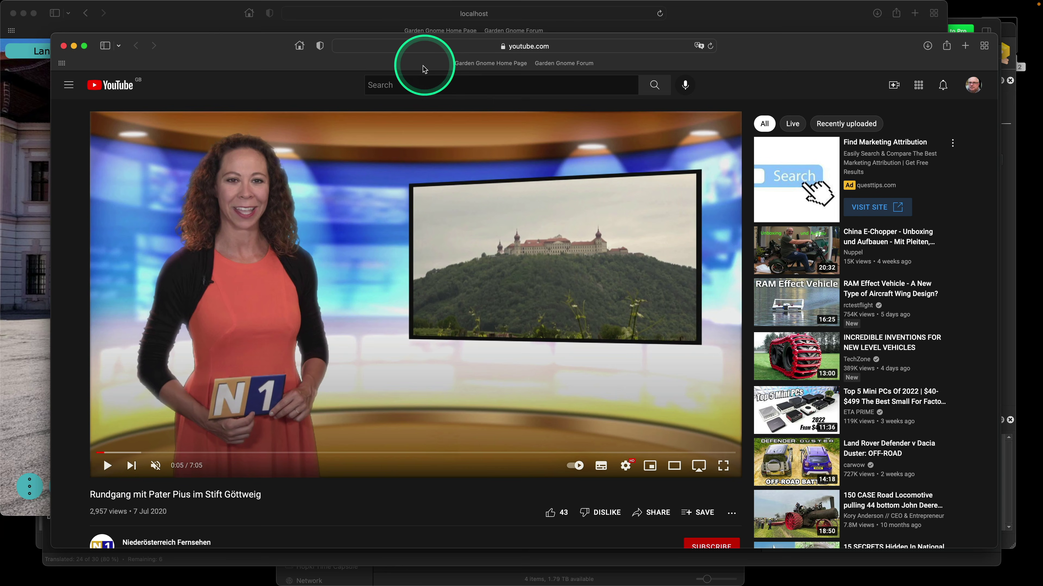
click(412, 51)
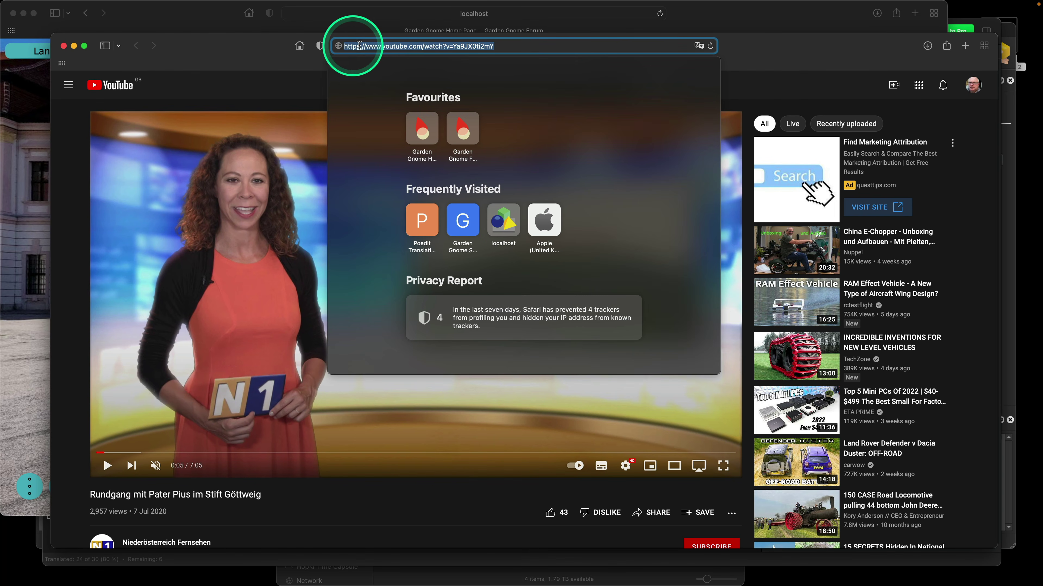
click(499, 46)
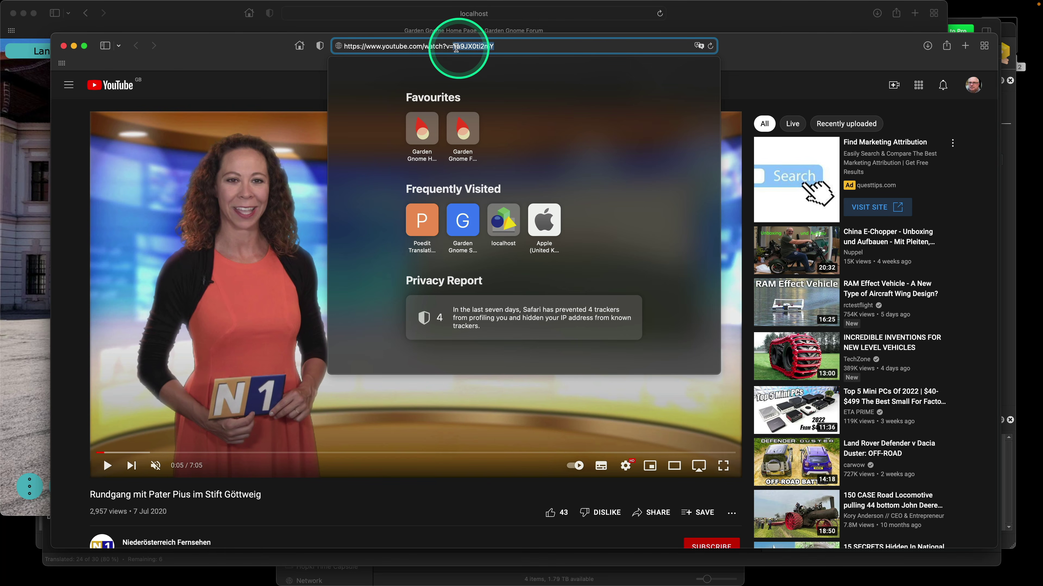
right_click(473, 46)
click(483, 66)
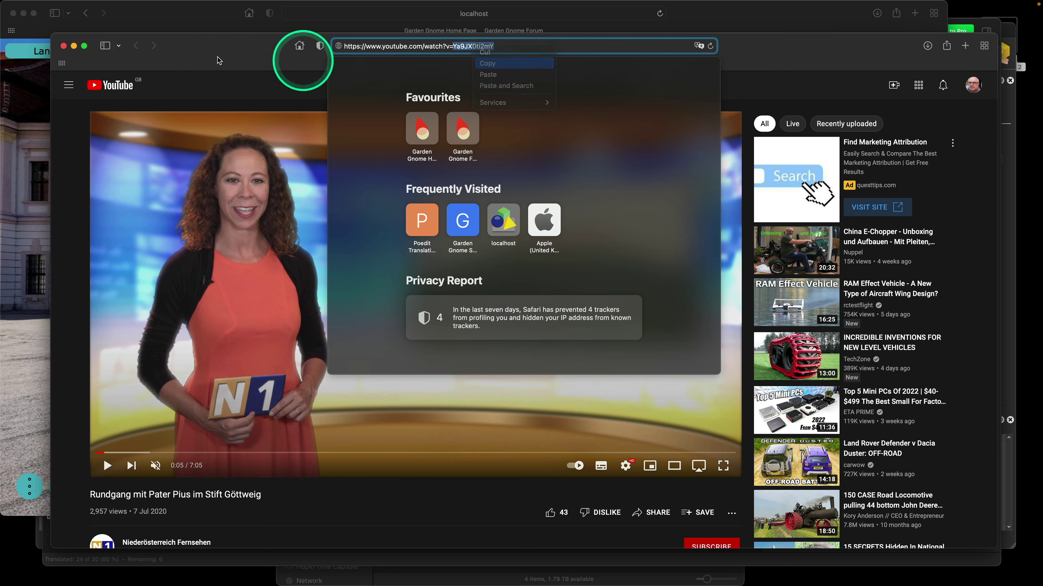
click(64, 46)
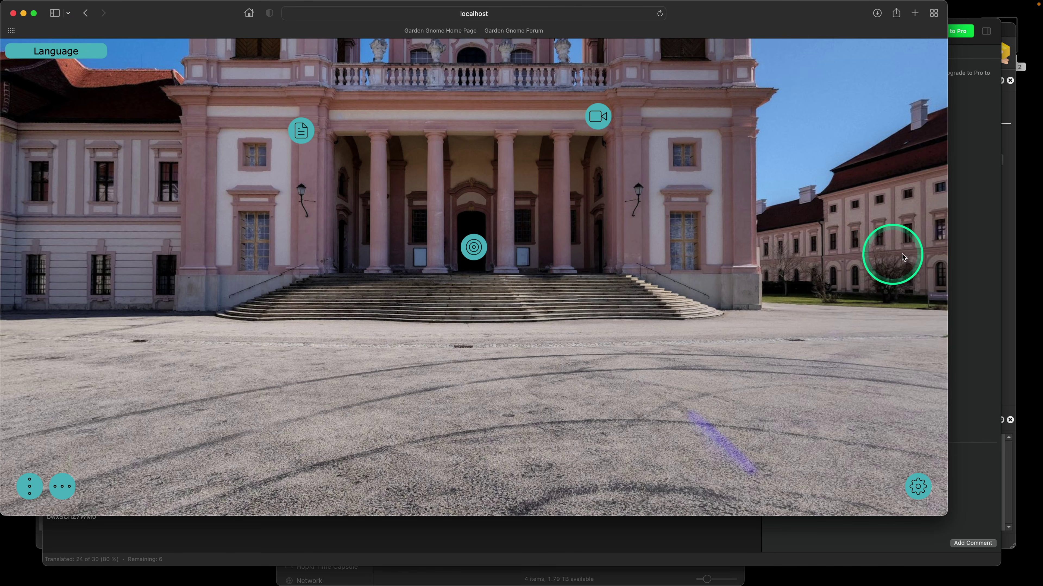
Return to Poedit and replace the German translation of the YouTube ID entry with Ya9JX0ti2mY
click(956, 243)
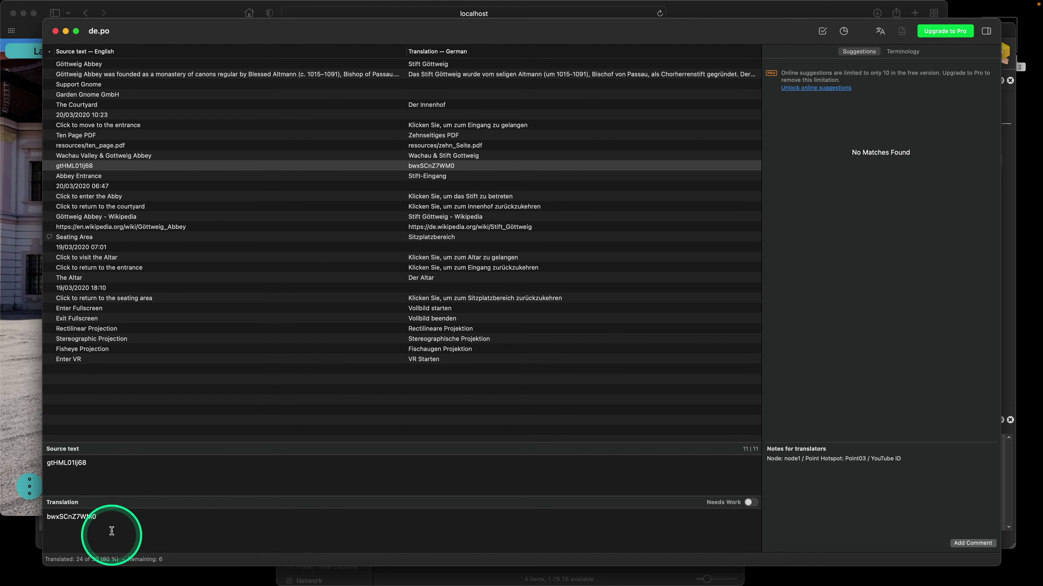
drag(105, 520, 77, 518)
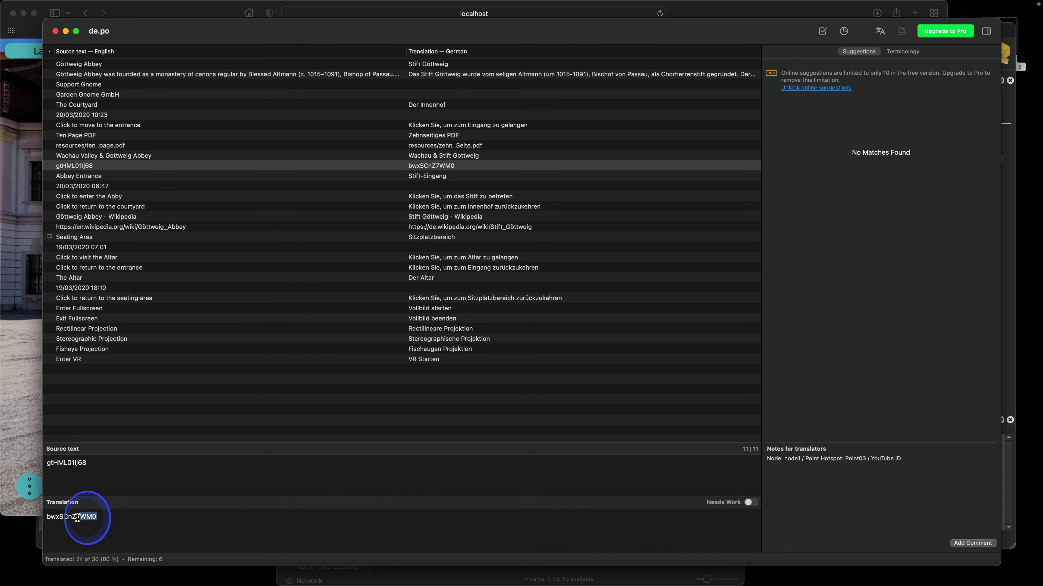
right_click(58, 518)
click(88, 479)
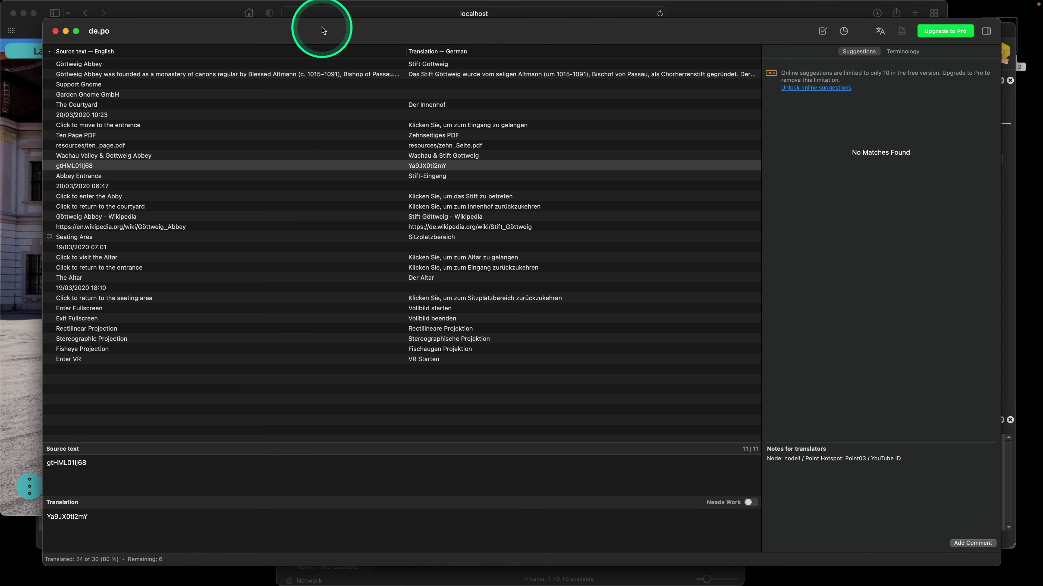
Save the German translations in de.po and close the file
key(super+s)
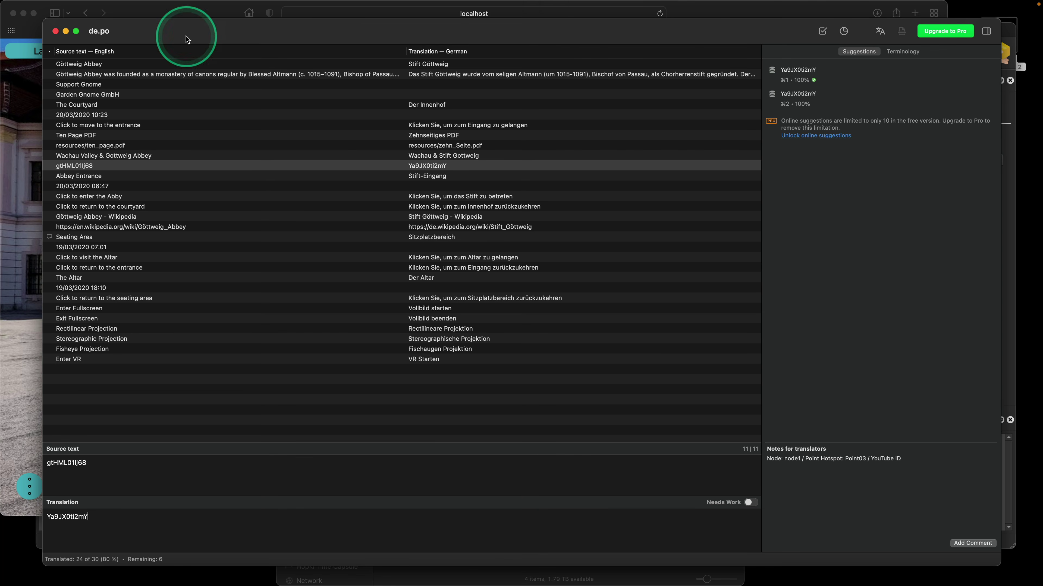
click(55, 31)
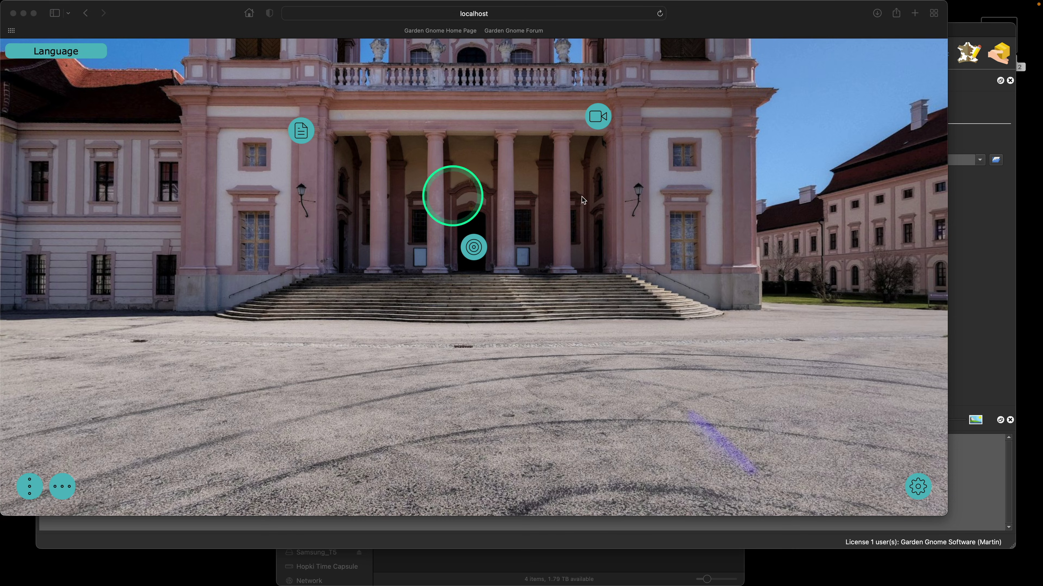
Switch to Pano2VR, dismiss the translations template message, and regenerate the web output, overwriting pano.xml
click(975, 202)
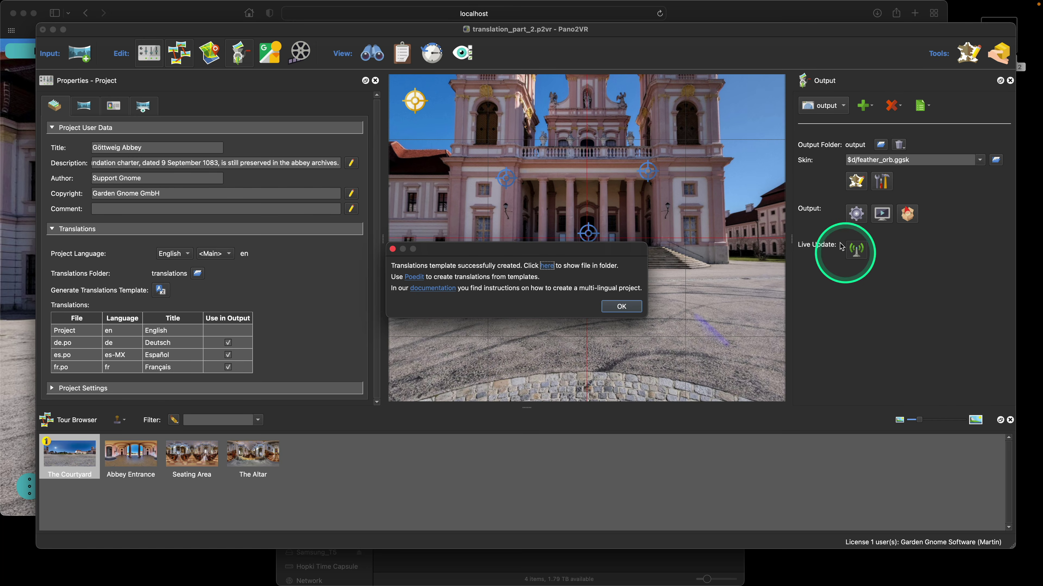
click(621, 307)
click(856, 215)
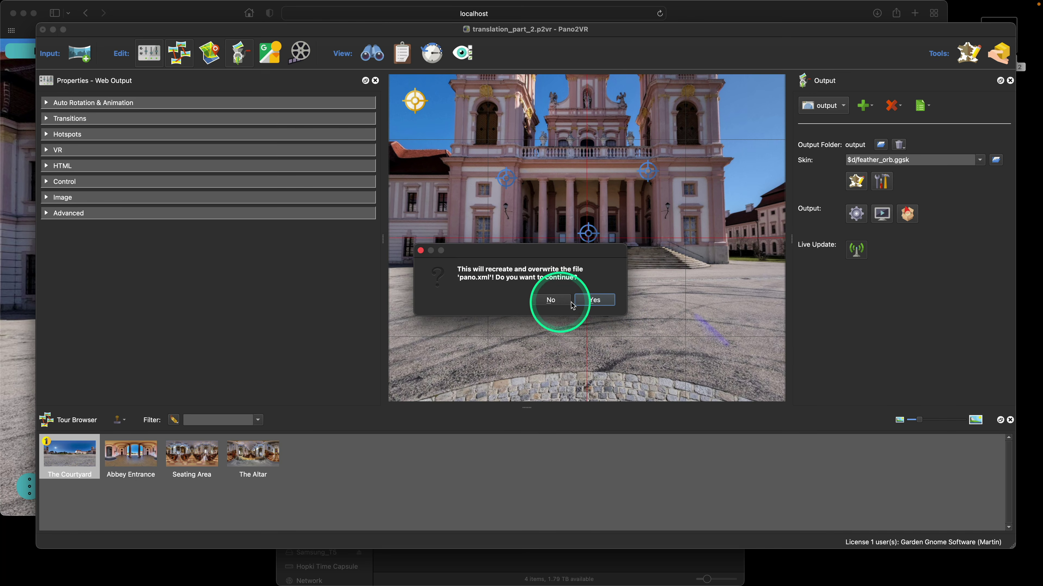
click(581, 302)
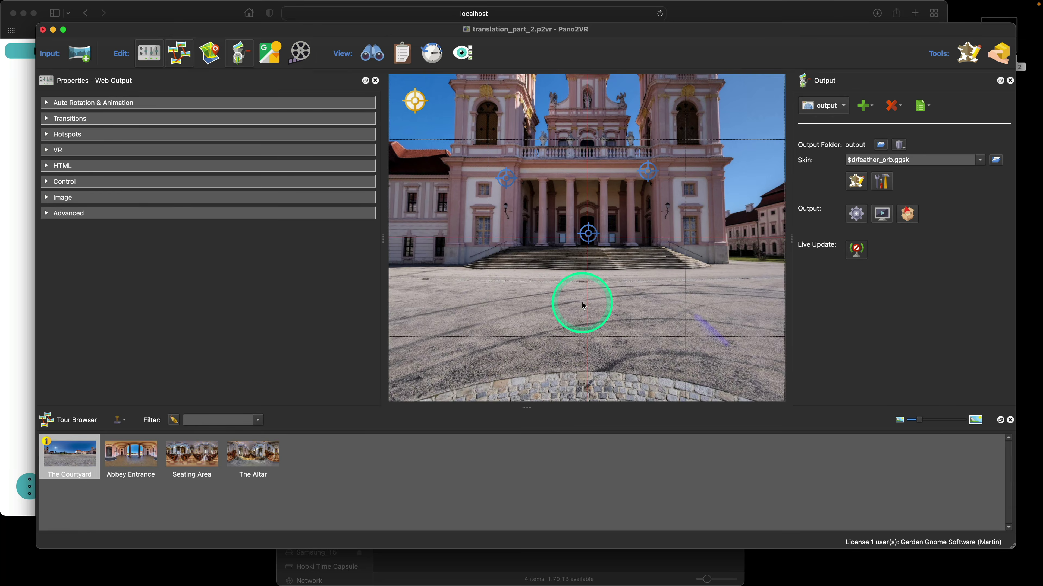
Switch to the tour in the browser and check the Courtyard's English video hotspot with subtitles on, closing the popup when done
click(622, 29)
click(161, 19)
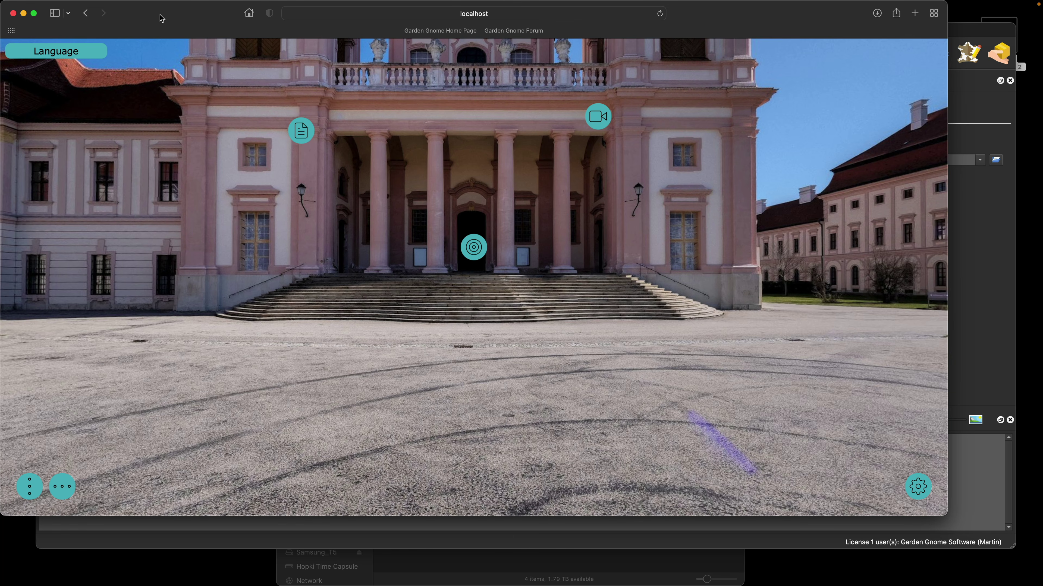
click(598, 117)
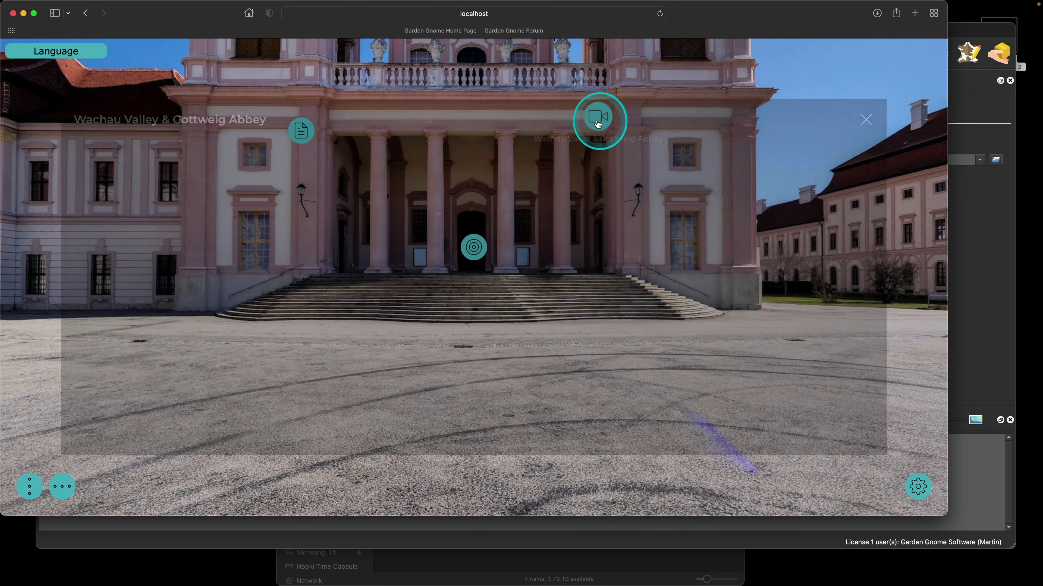
click(761, 433)
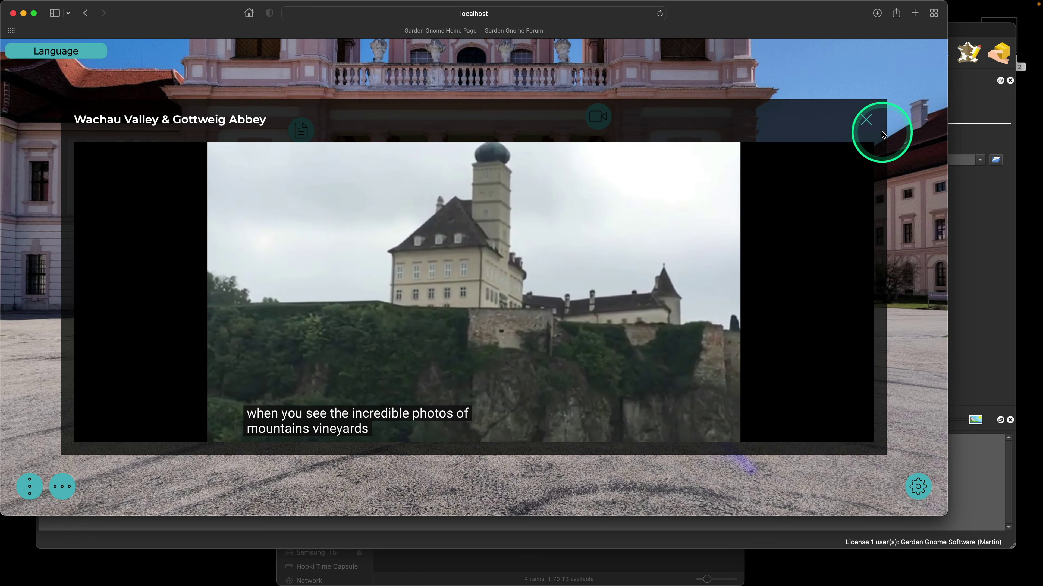
click(866, 120)
Switch the tour language to Deutsch and check the Courtyard's video hotspot with subtitles on, closing the popup when done
click(61, 57)
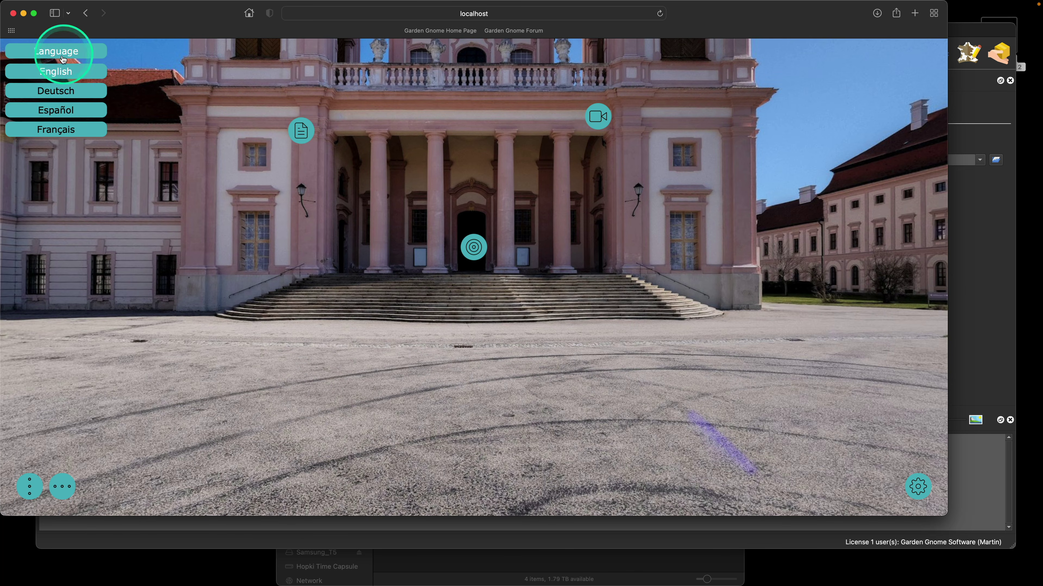
click(59, 96)
click(482, 118)
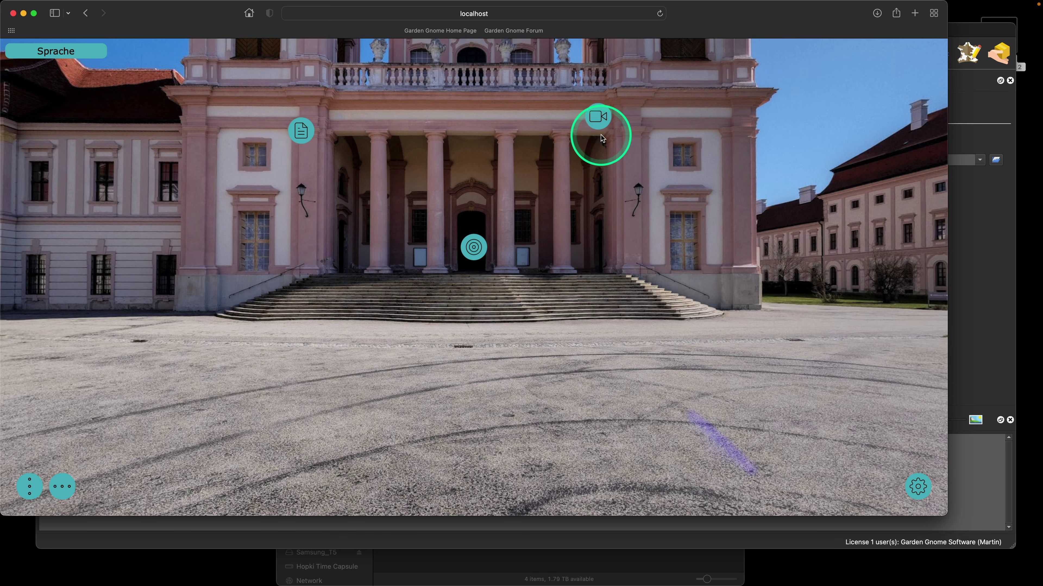
click(601, 122)
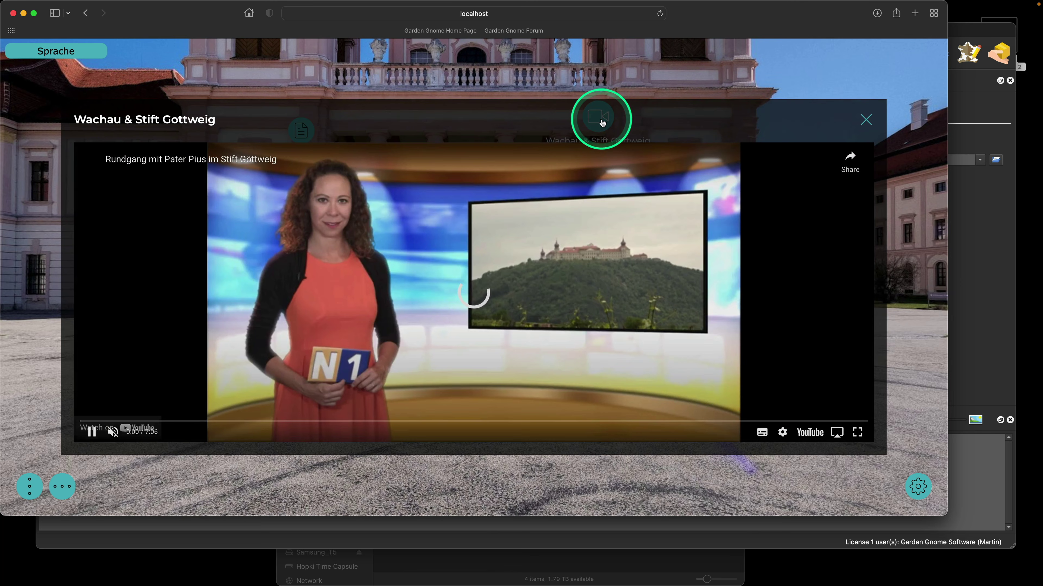
click(762, 436)
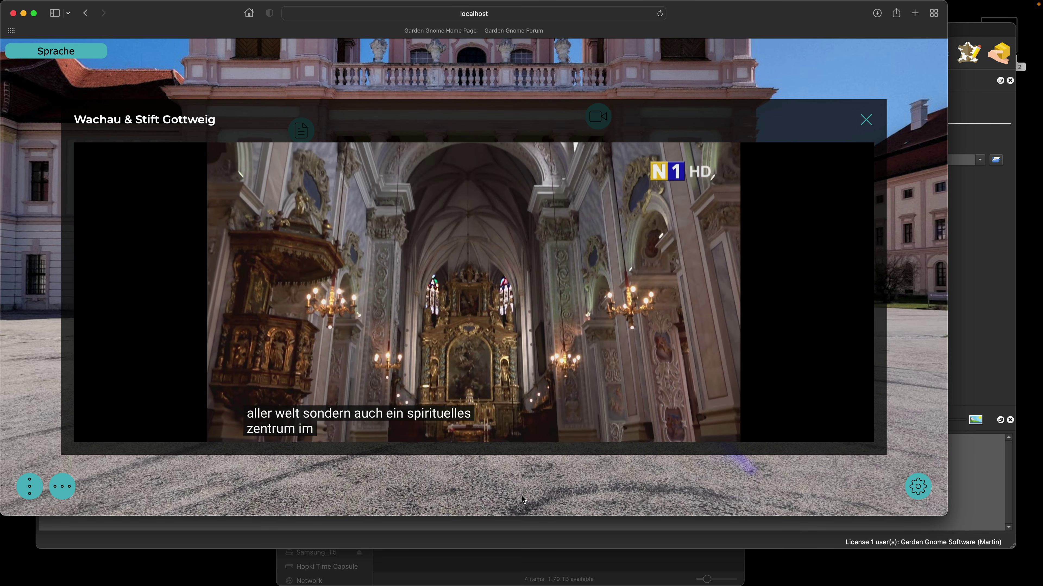
click(862, 126)
Set the tour's language back to English and close the browser window to return to Pano2VR
drag(824, 24, 863, 66)
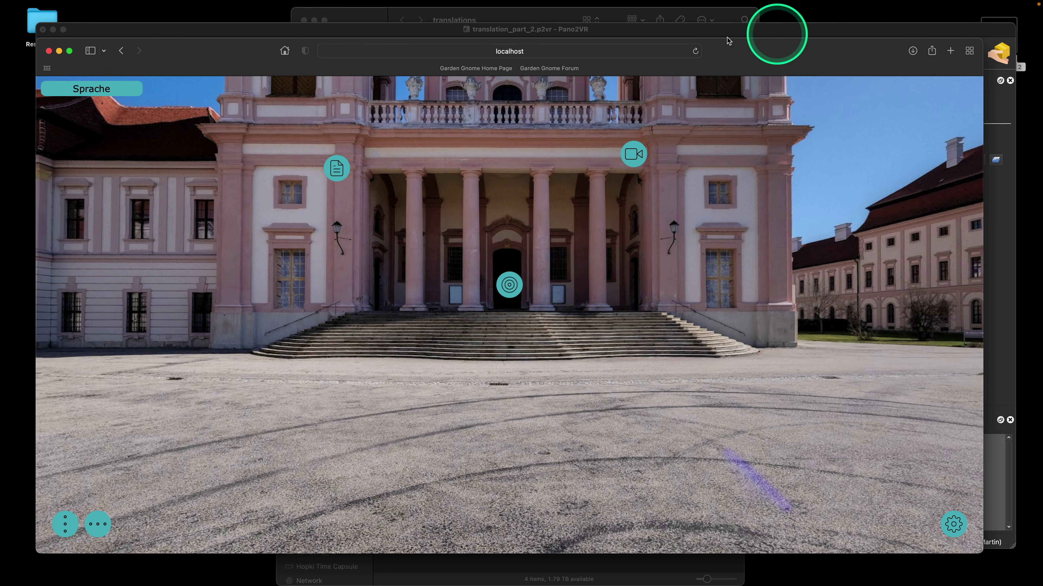
click(114, 93)
click(111, 109)
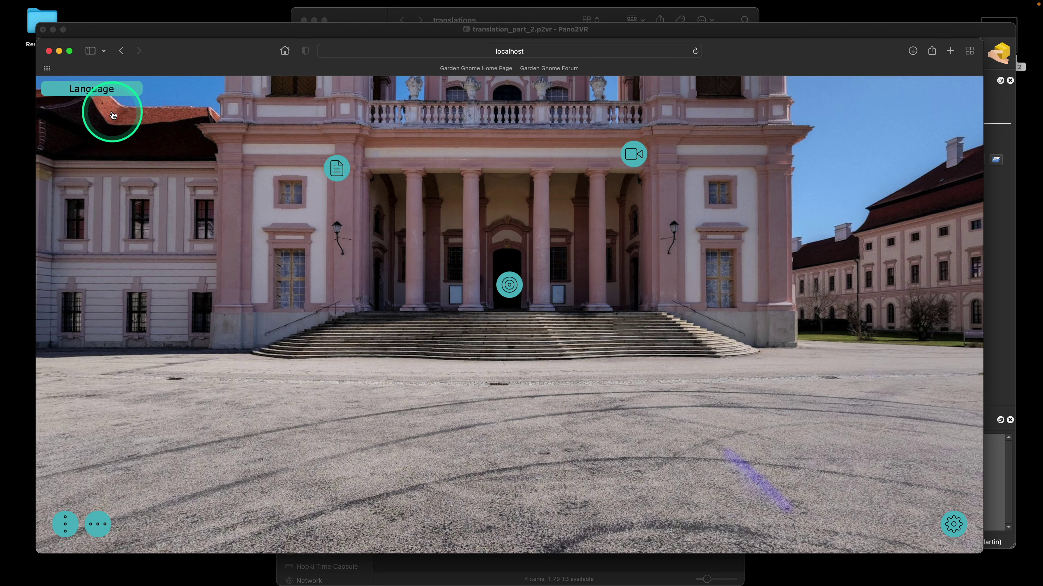
click(114, 93)
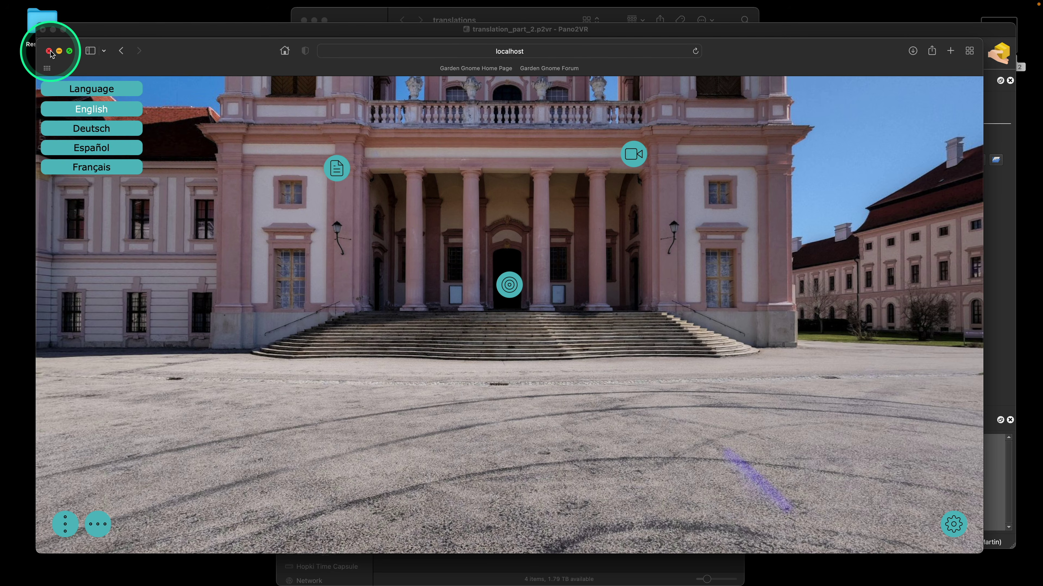
drag(175, 48, 176, 53)
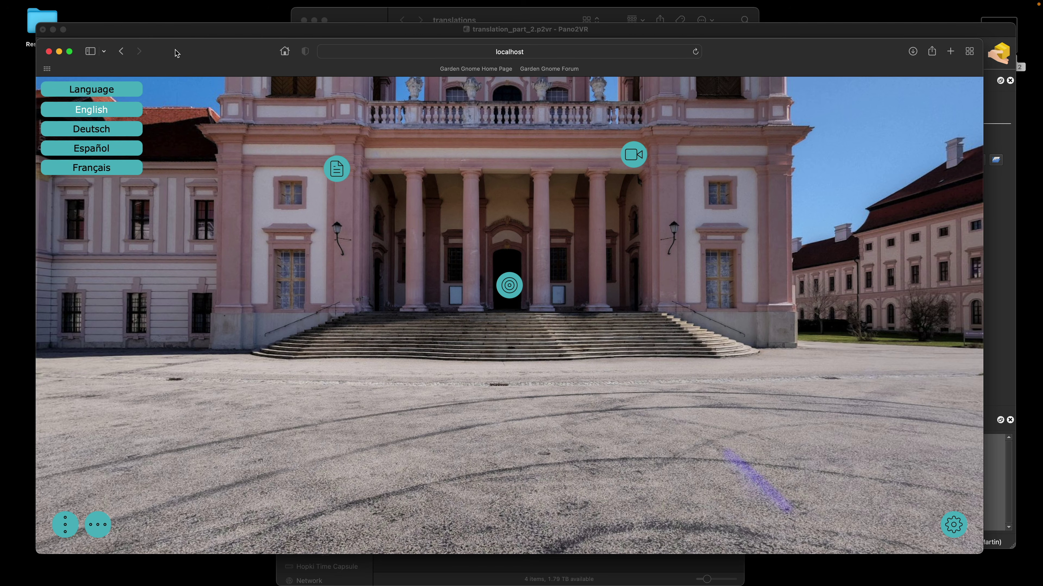
click(49, 52)
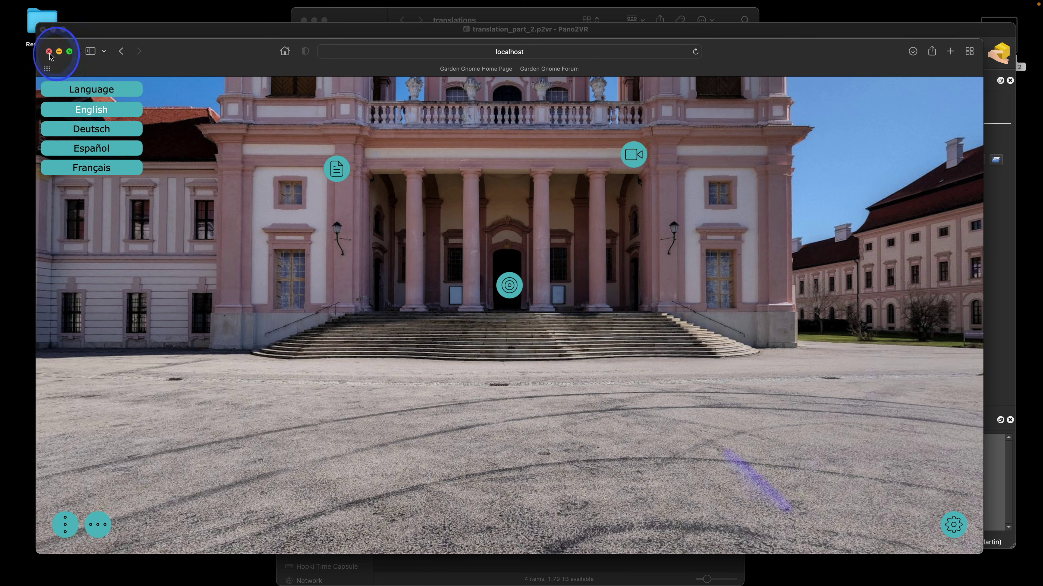
drag(189, 31, 185, 40)
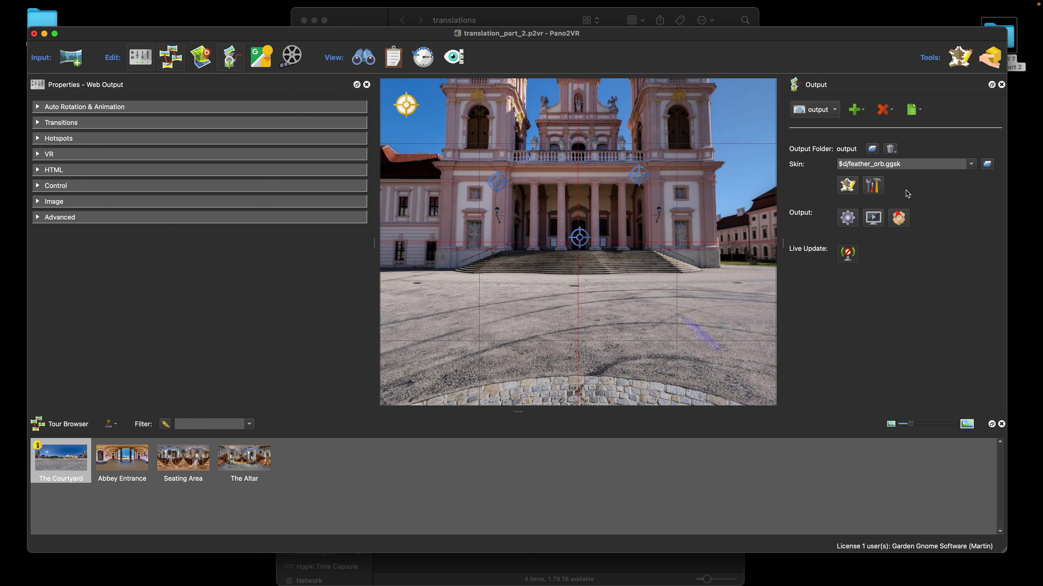
Open the feather_orb.ggsk skin in the Skin Editor and show its feather_orb_translations folder in Finder
click(847, 187)
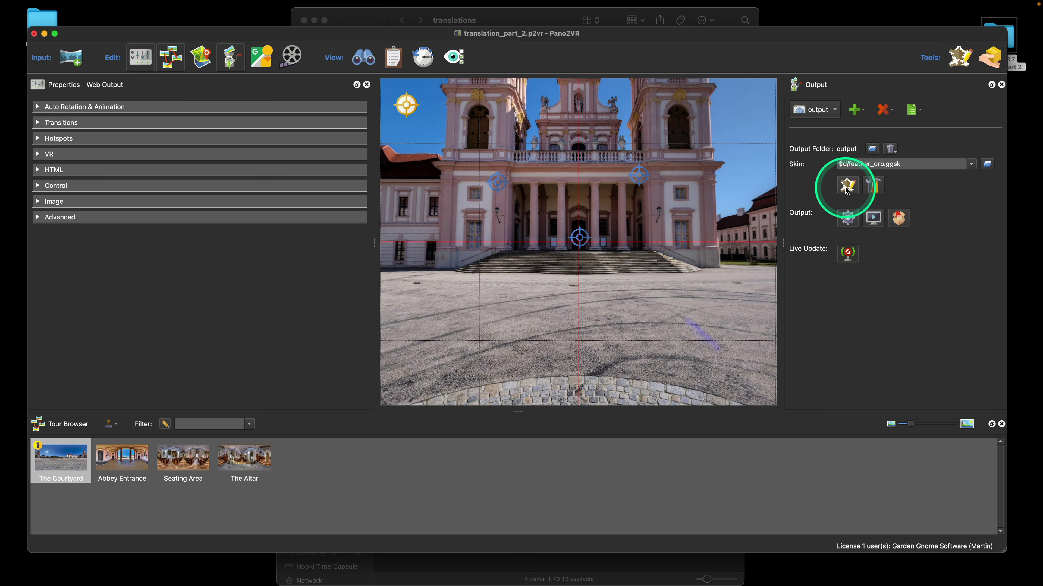
click(847, 187)
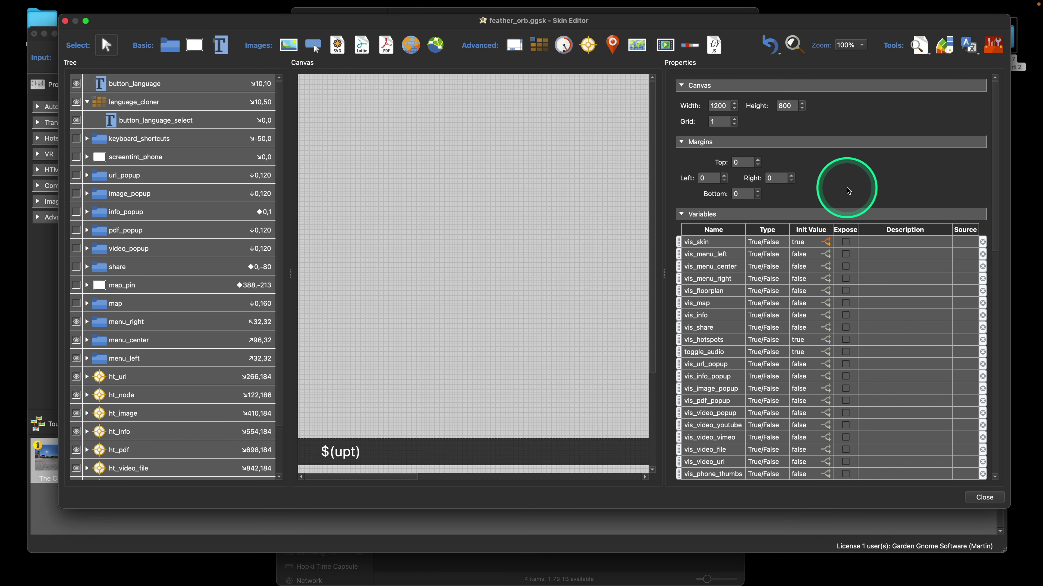
click(969, 49)
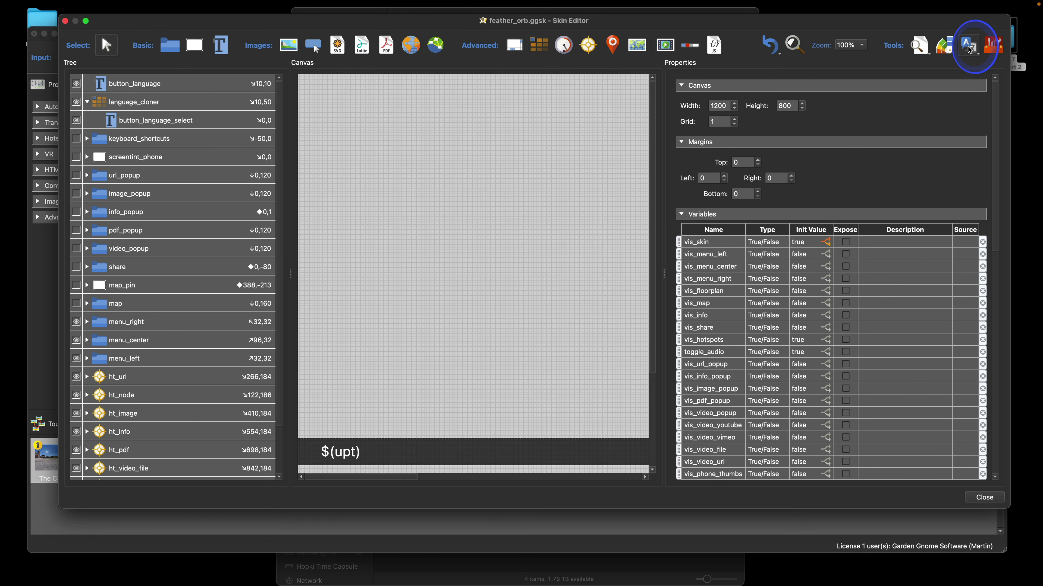
drag(969, 49, 969, 70)
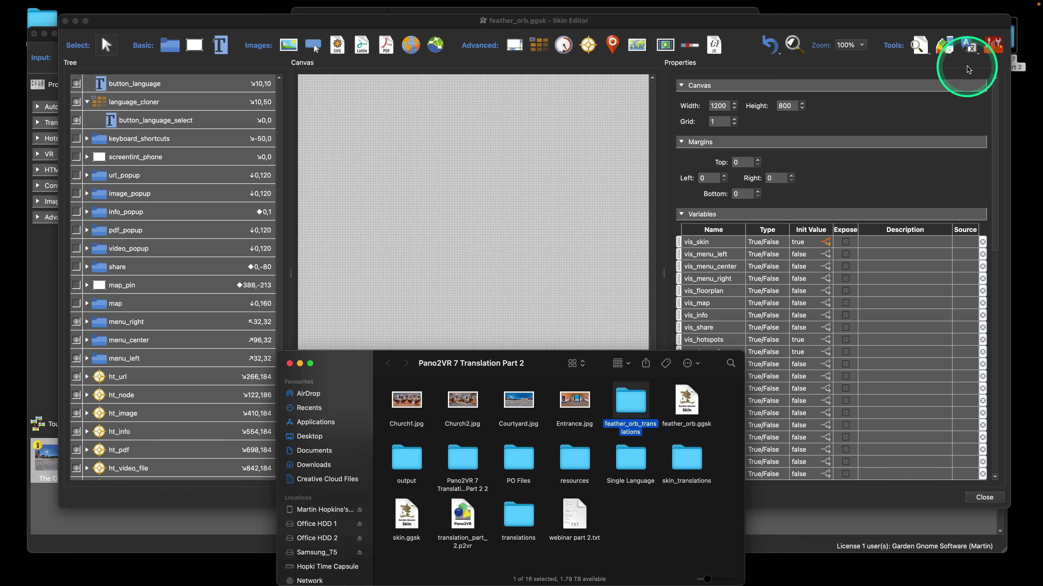
drag(549, 355, 534, 221)
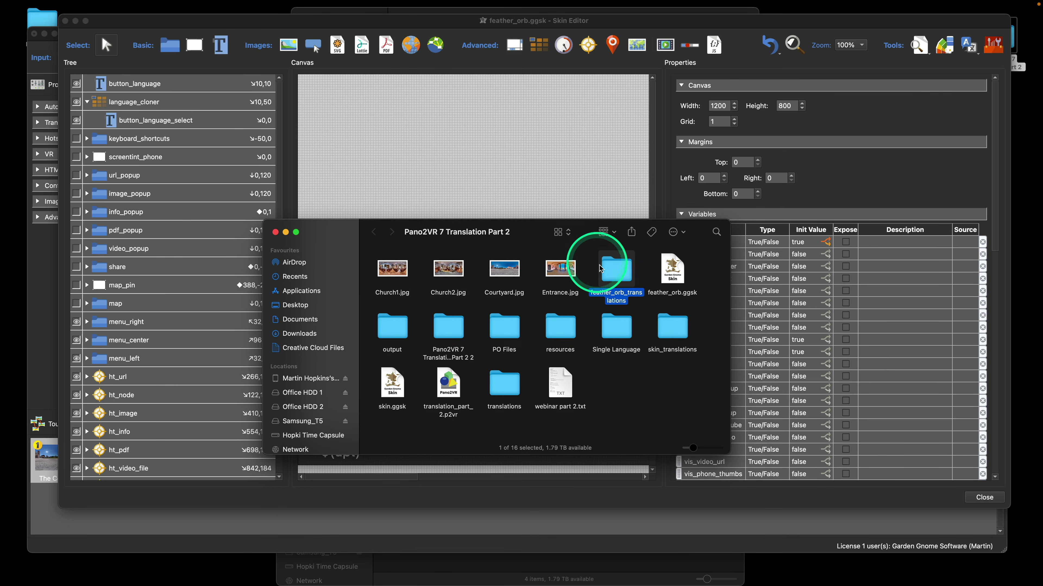
Open de.po from the feather_orb_translations folder in Poedit, examine the skin's German entries, and close the file
double_click(612, 267)
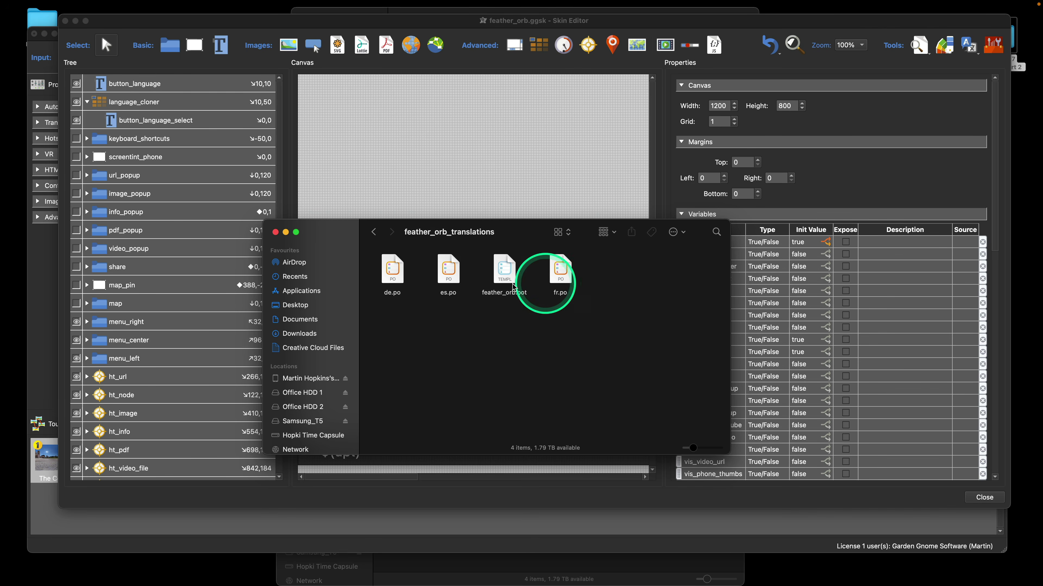
double_click(395, 277)
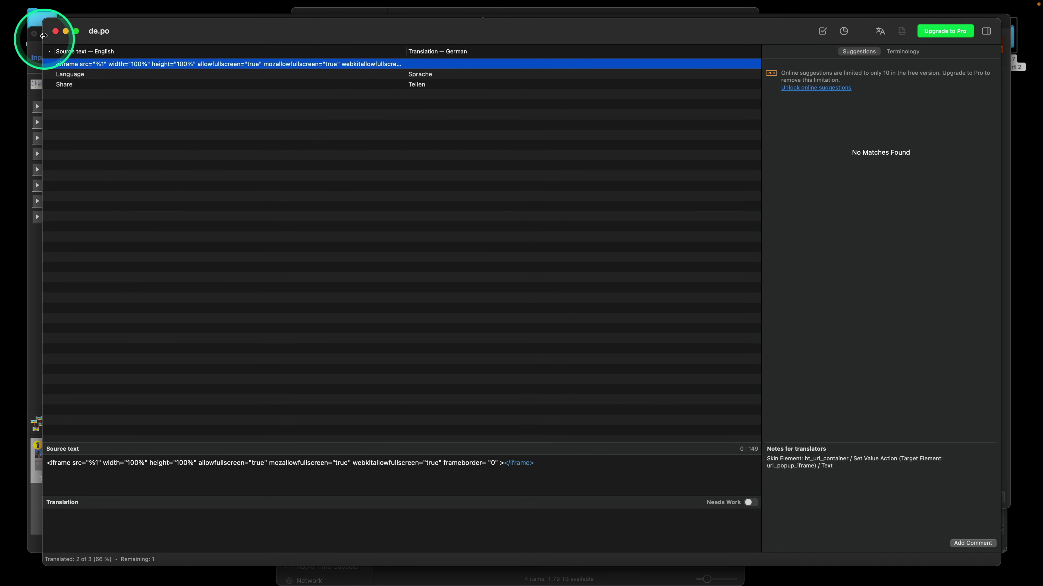
click(55, 31)
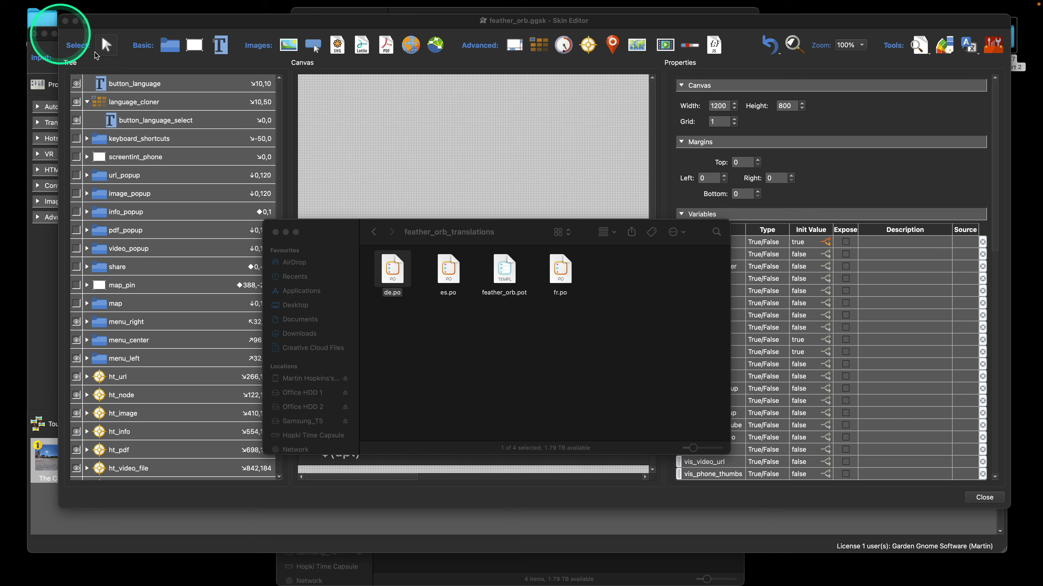
drag(524, 224, 546, 216)
click(596, 306)
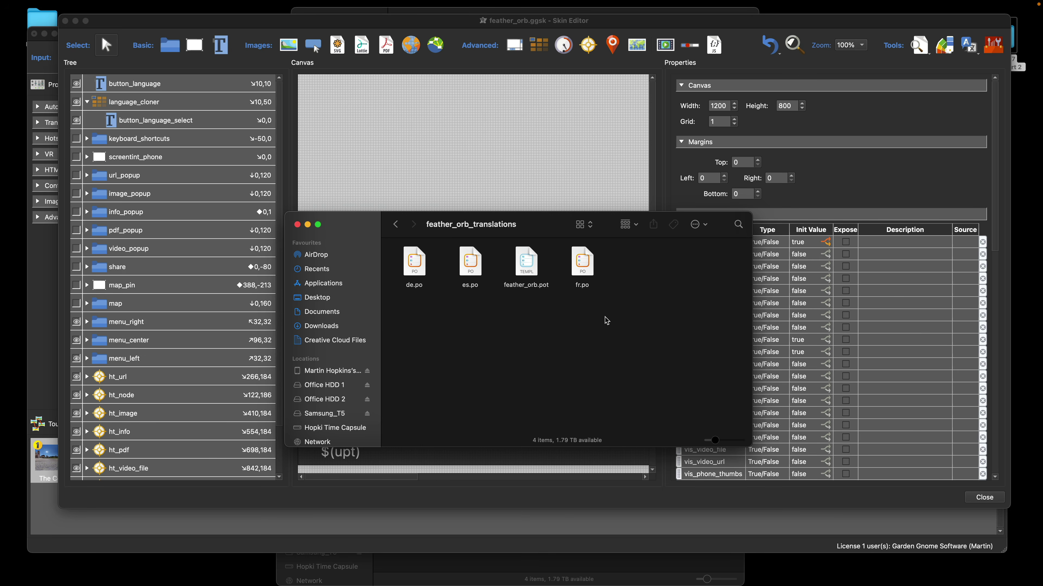
click(334, 242)
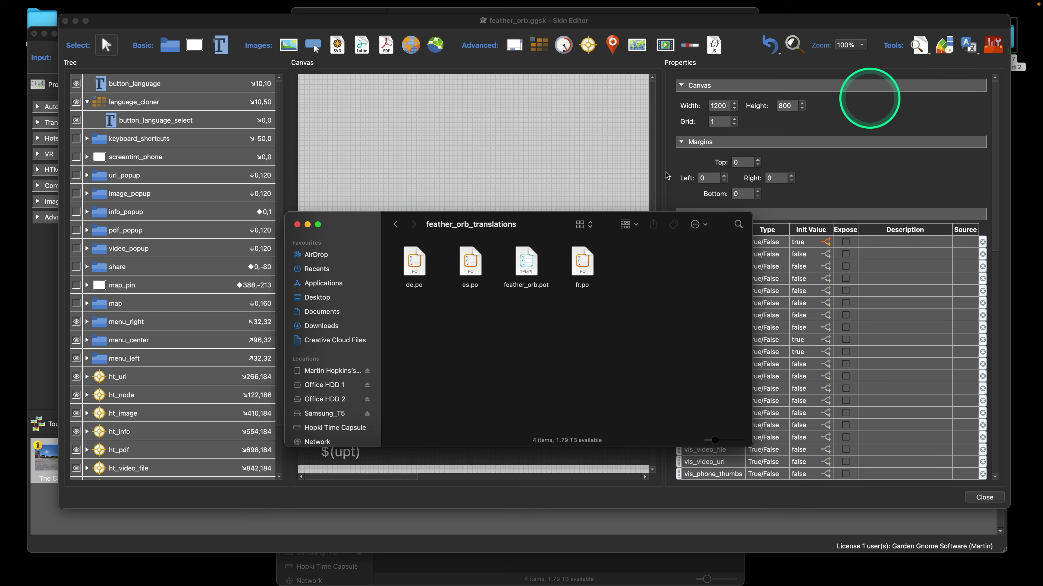
Open the feather_orb.pot template in Poedit to examine the skin's source entries, and close it along with the Finder window
double_click(527, 270)
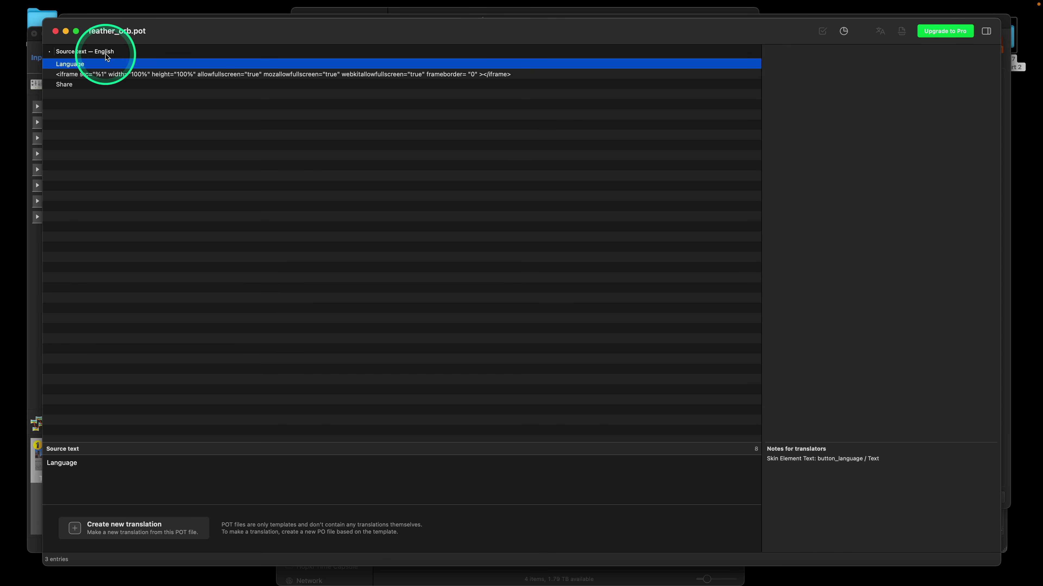
drag(189, 28, 202, 47)
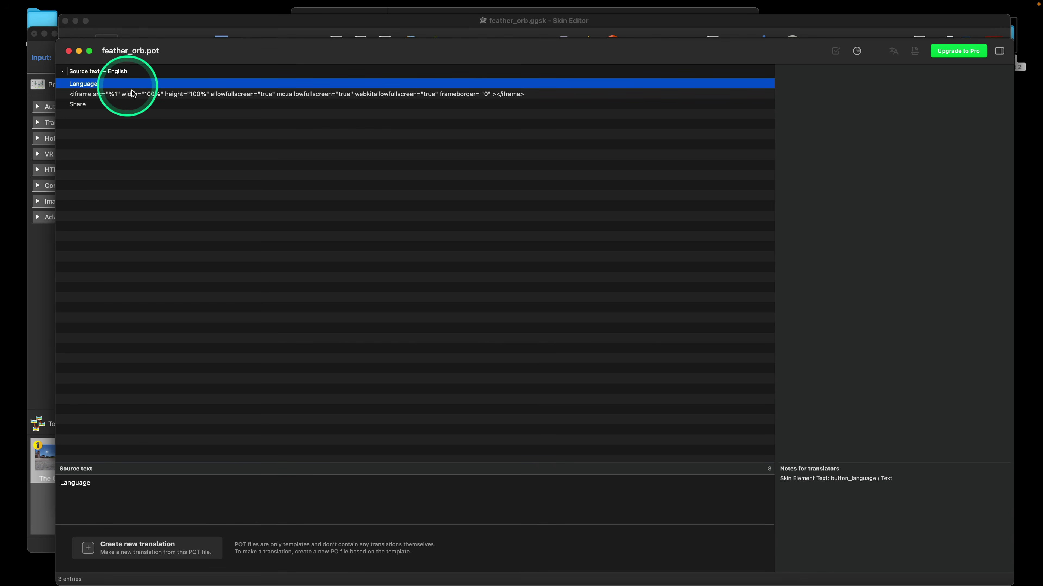
click(68, 50)
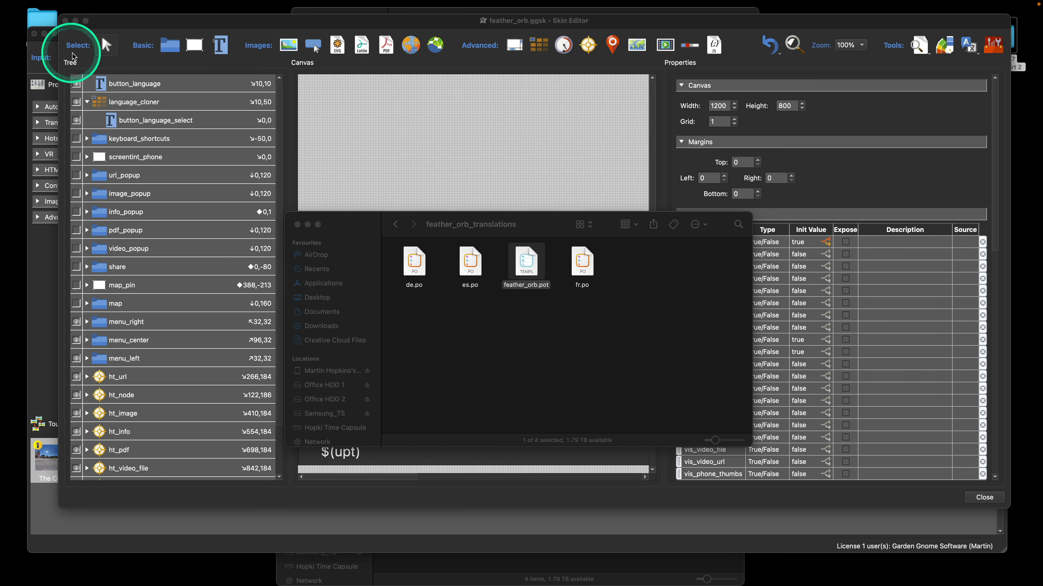
click(298, 225)
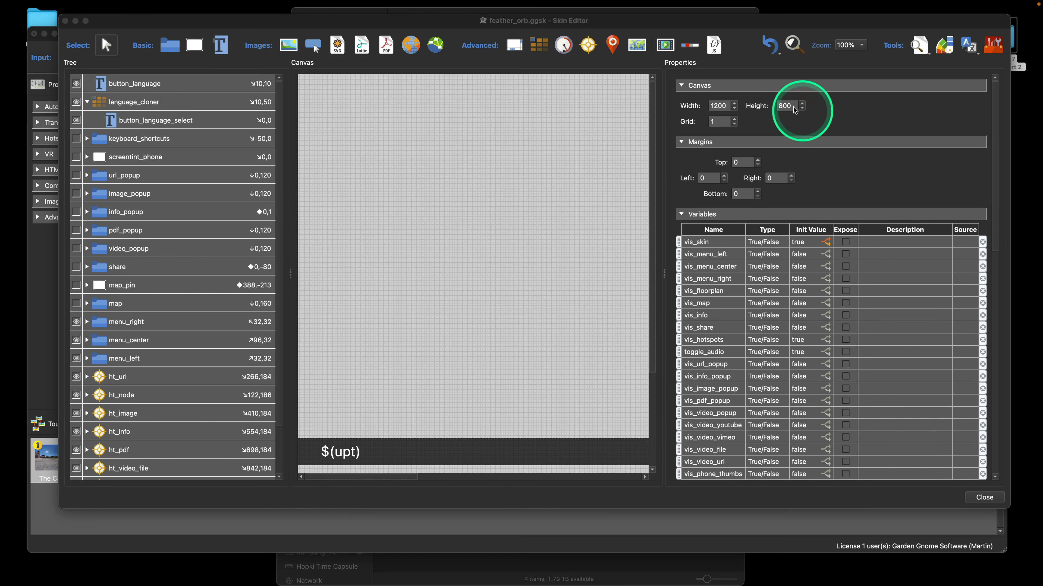
click(552, 161)
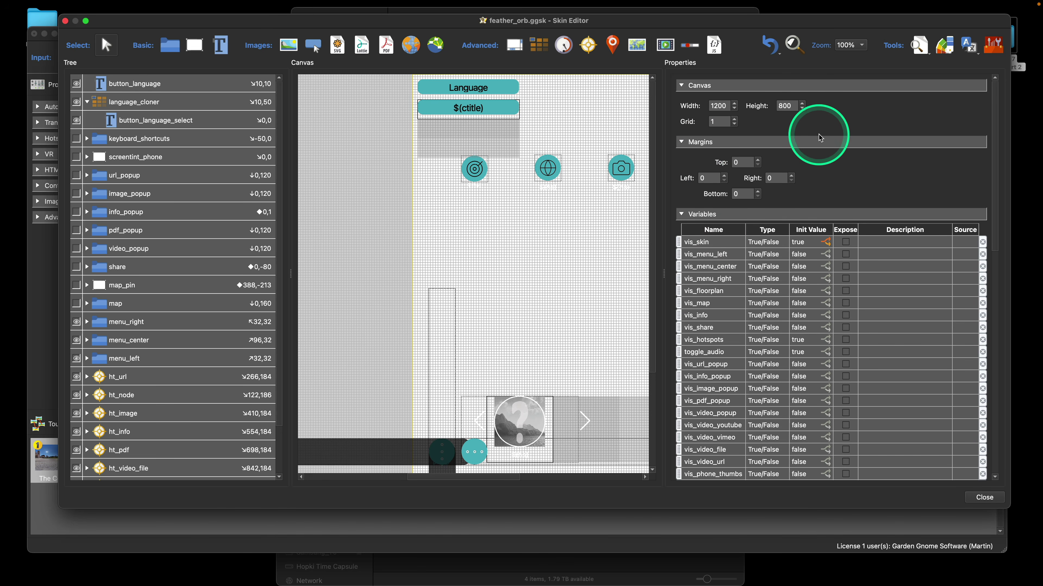
scroll(820, 140, down, 2)
scroll(820, 139, up, 2)
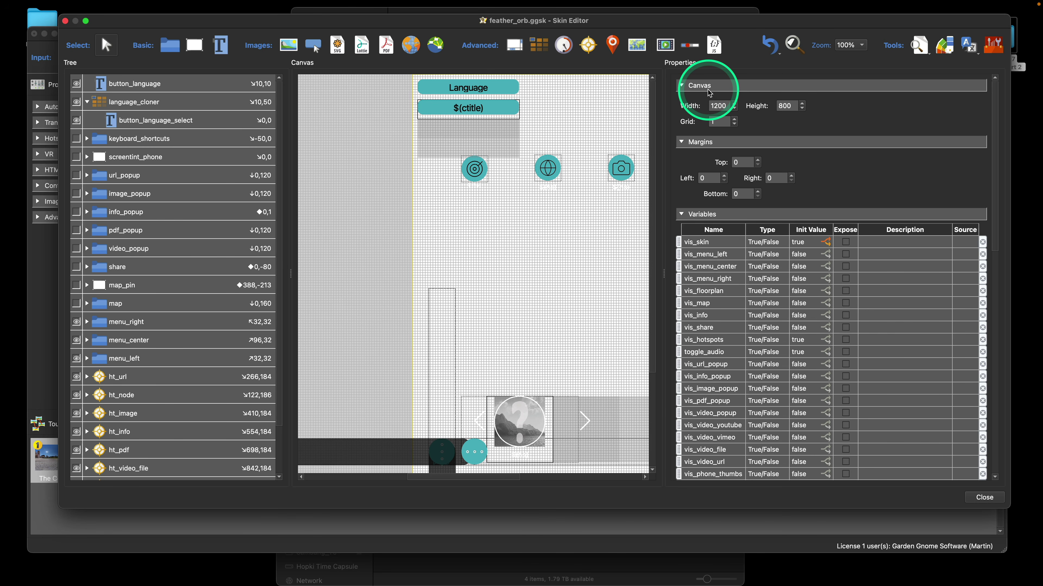
click(338, 44)
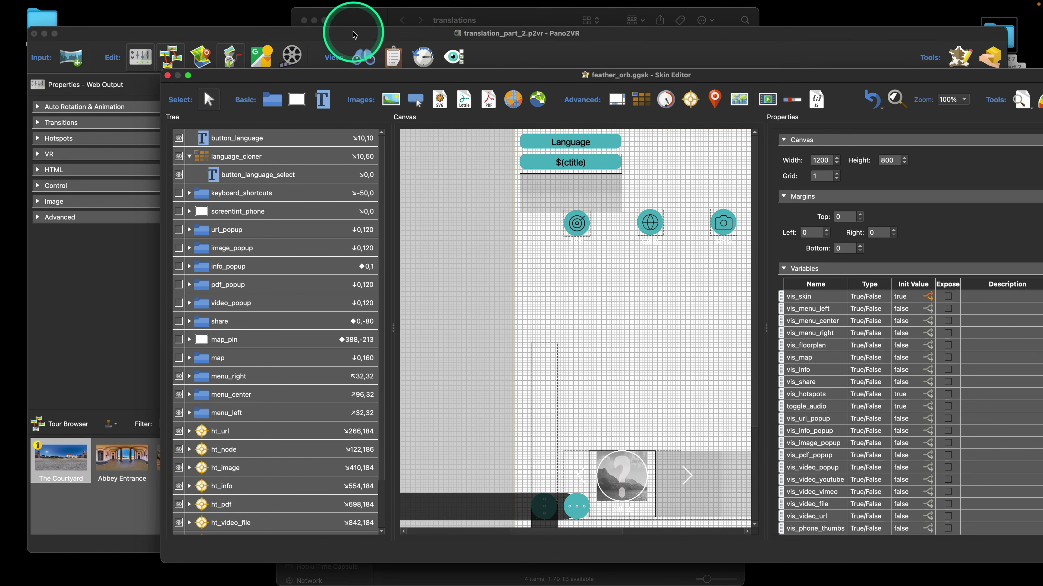
Show the project's translation settings in the main Pano2VR window and examine the country variants offered for the English project language
key(super+w)
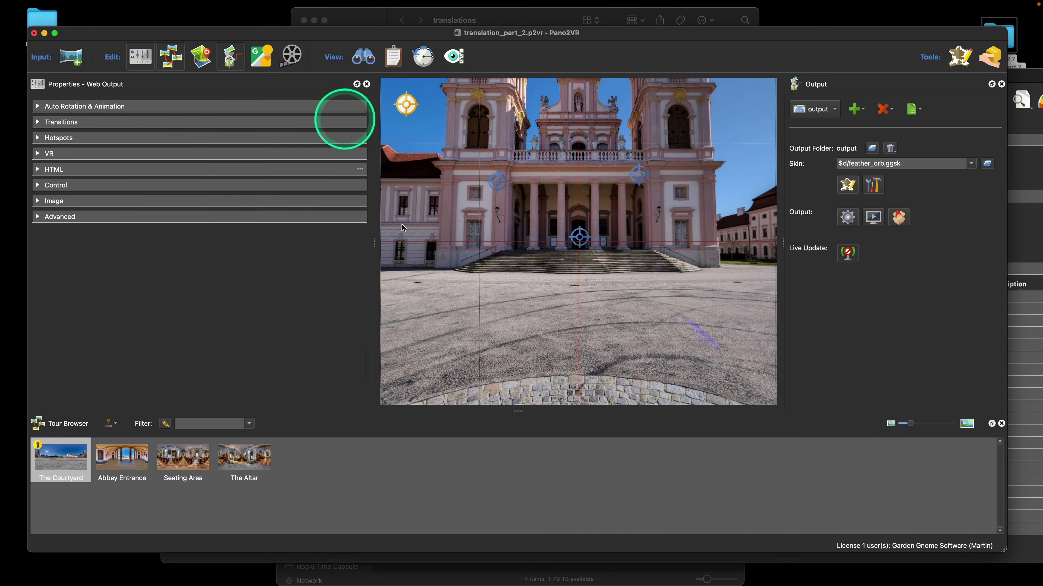
click(446, 254)
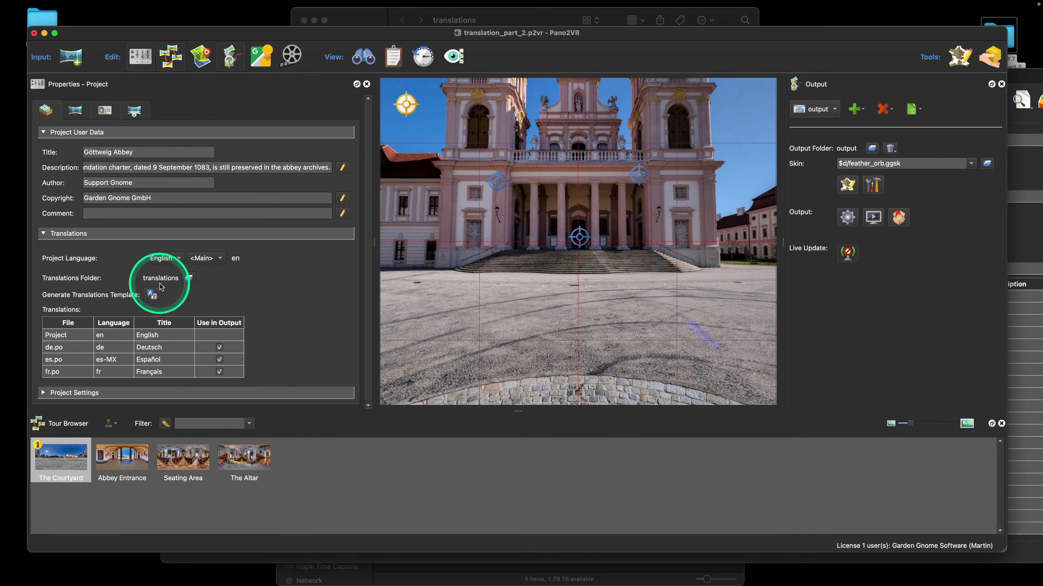
click(175, 262)
click(187, 291)
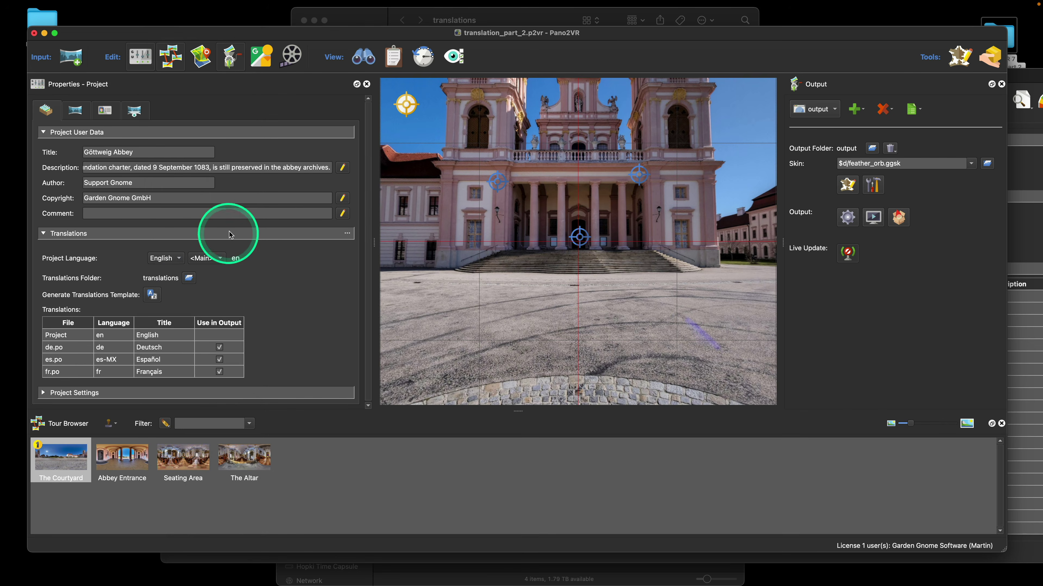
click(221, 257)
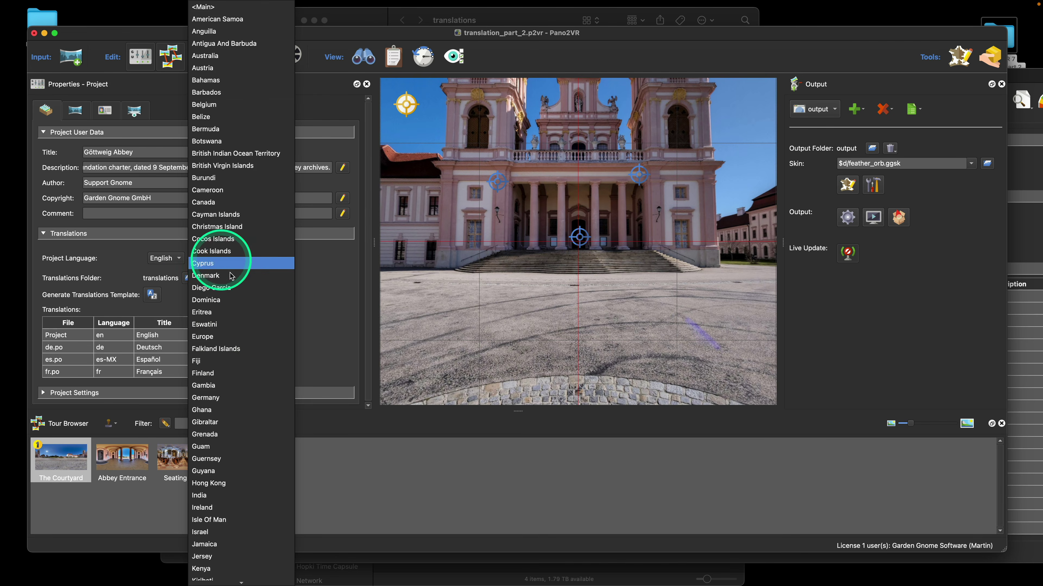
click(322, 278)
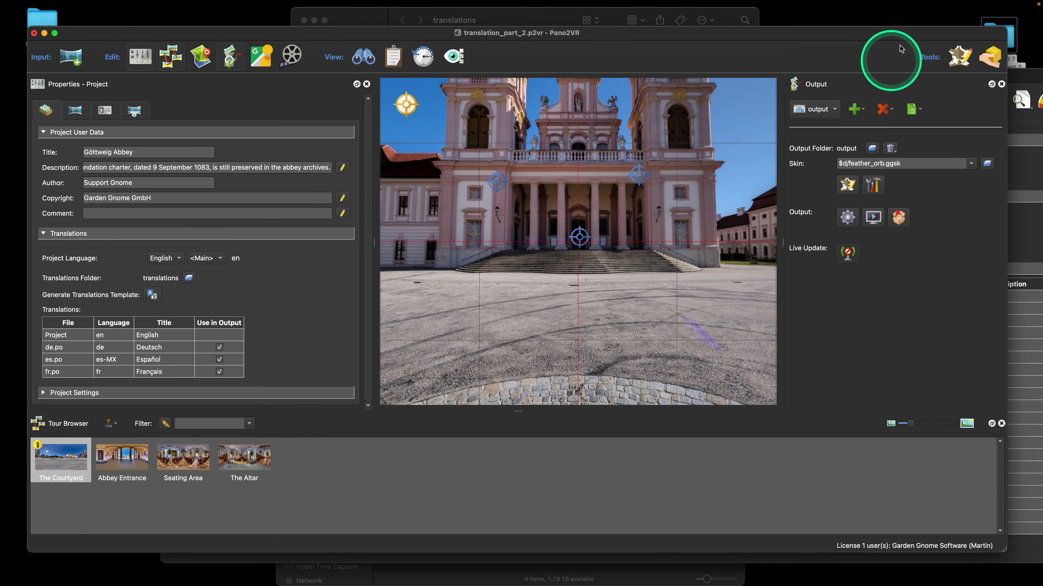
Return to the feather_orb.ggsk Skin Editor and examine the source options of language_cloner, keeping Translations as the source
drag(901, 49, 855, 40)
click(895, 55)
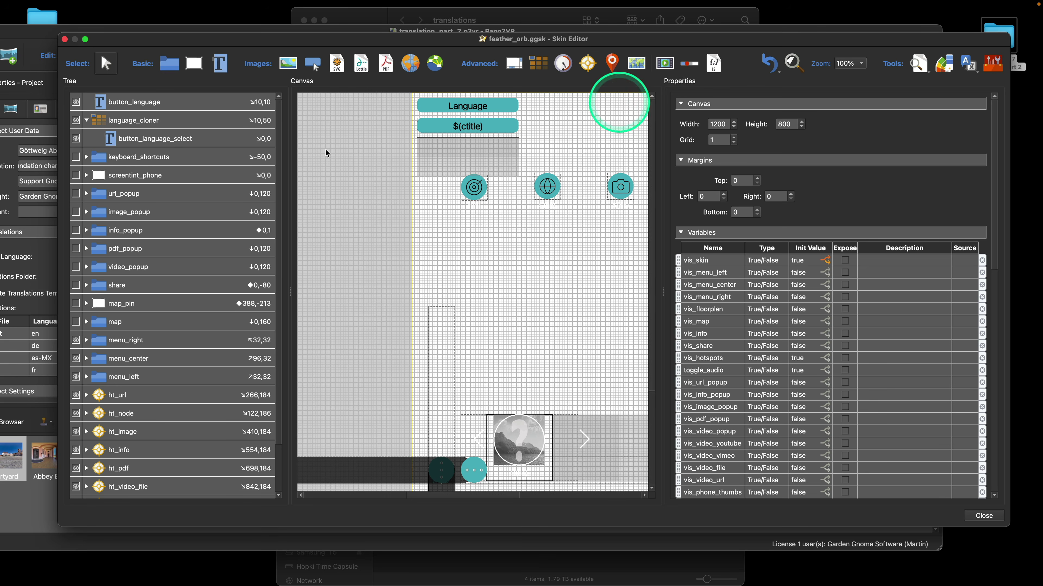
click(142, 123)
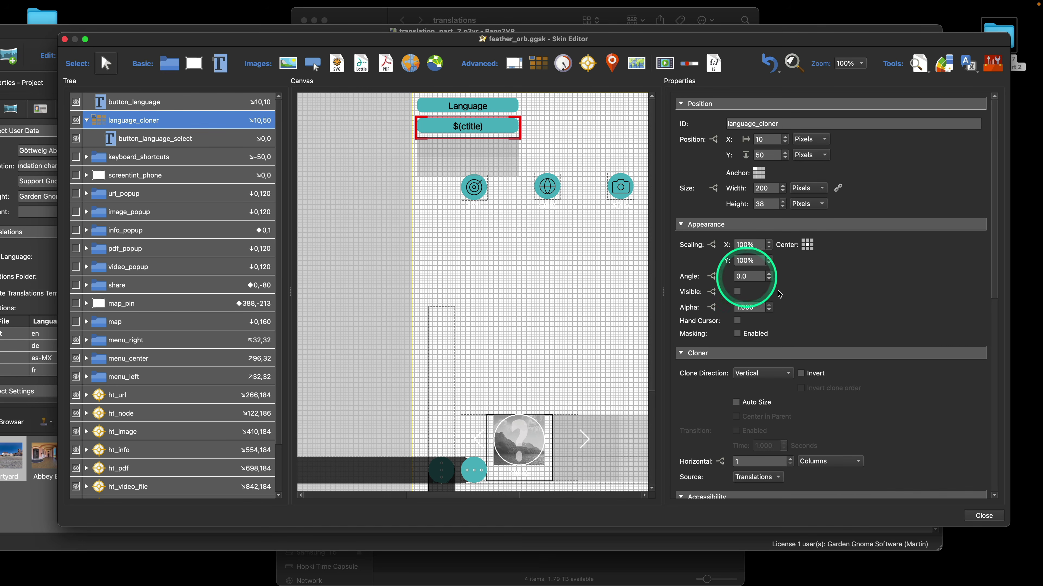
scroll(842, 308, down, 5)
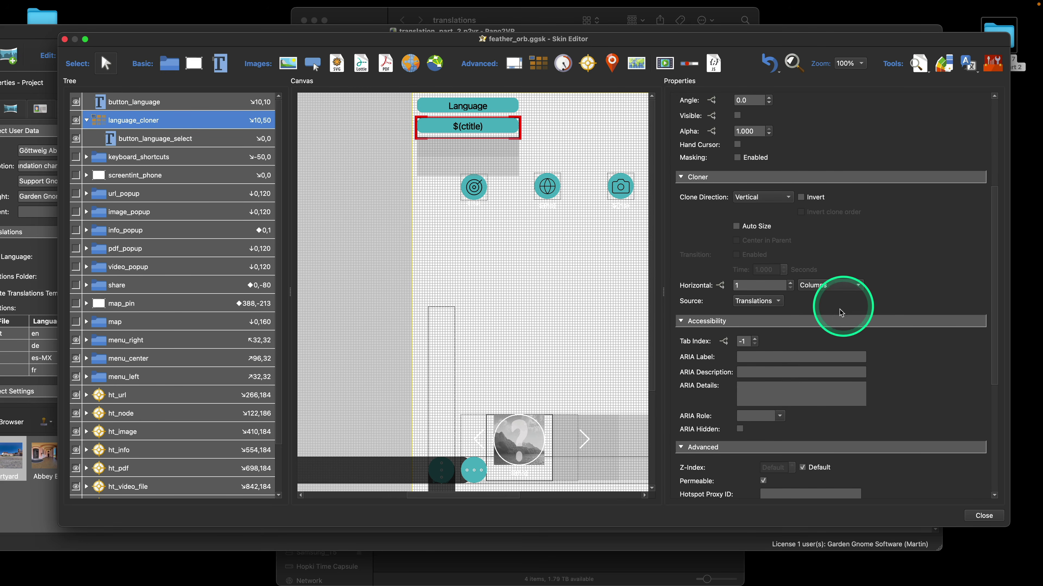
click(777, 301)
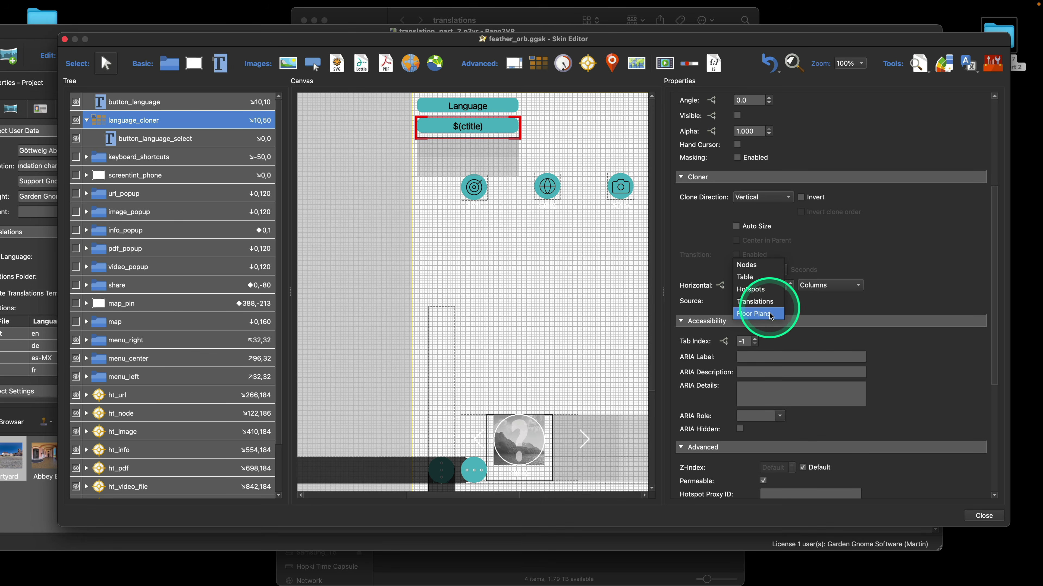
click(769, 303)
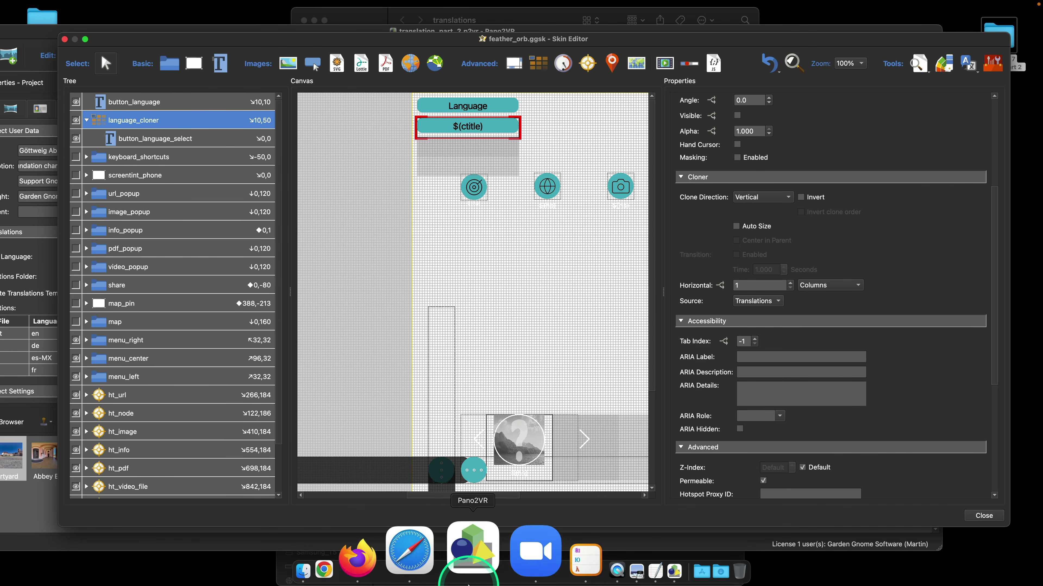
Switch to Safari, open the Webinars page in the Garden Gnome documentation, and look through the previous webinars
click(451, 564)
click(292, 221)
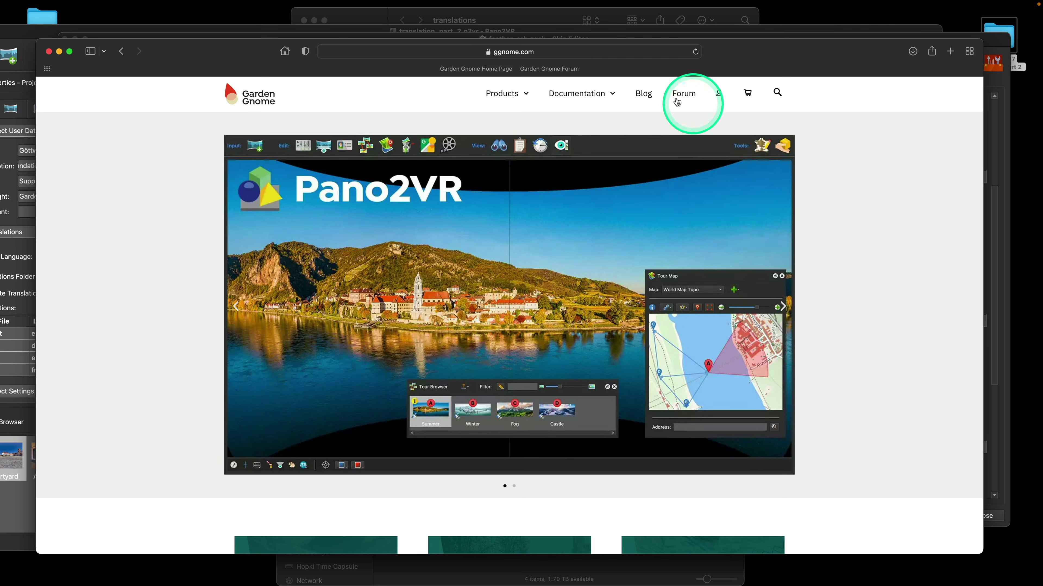
mouse_move(583, 100)
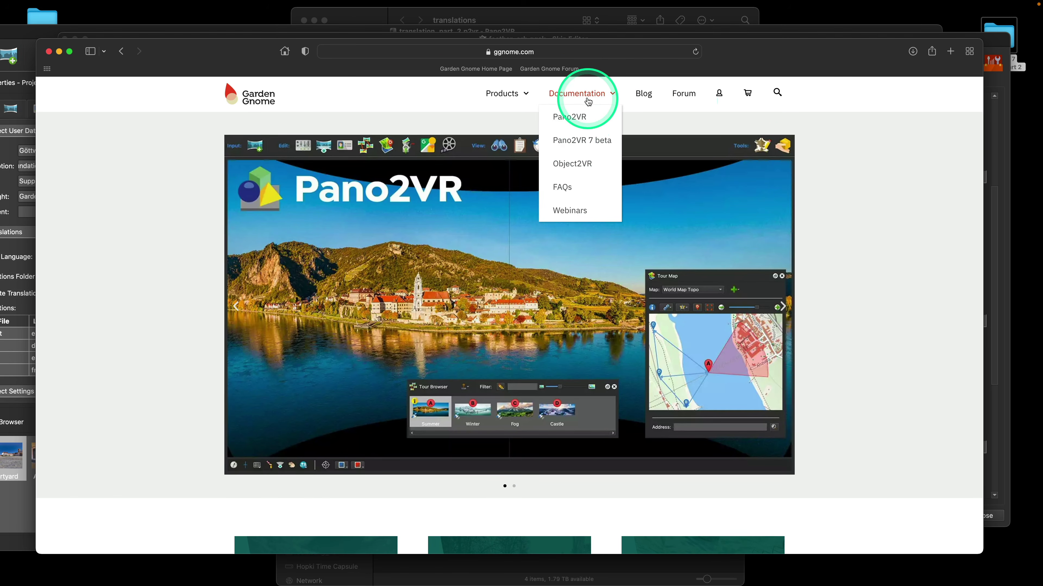
click(579, 210)
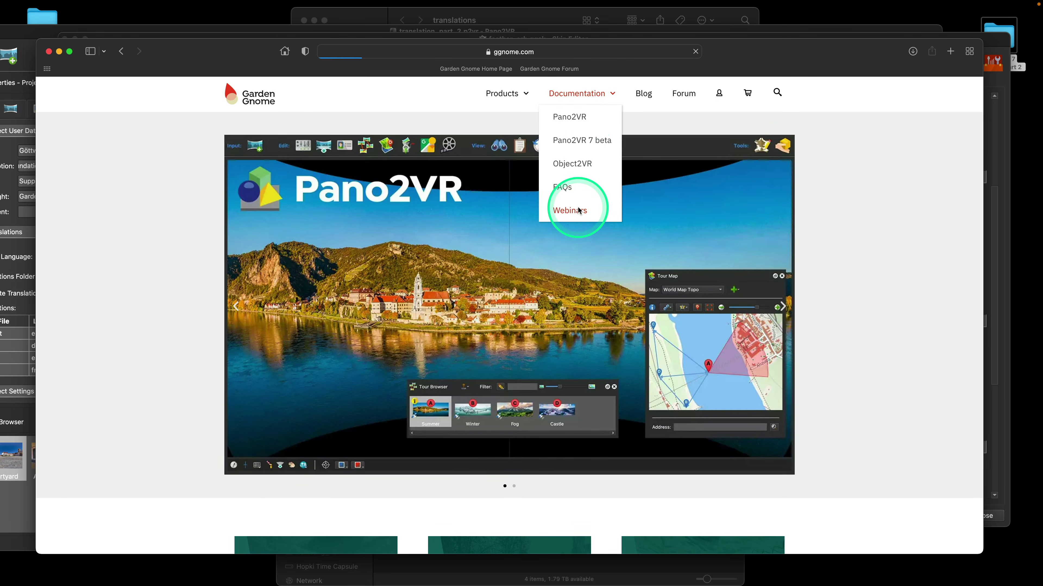
scroll(583, 211, down, 3)
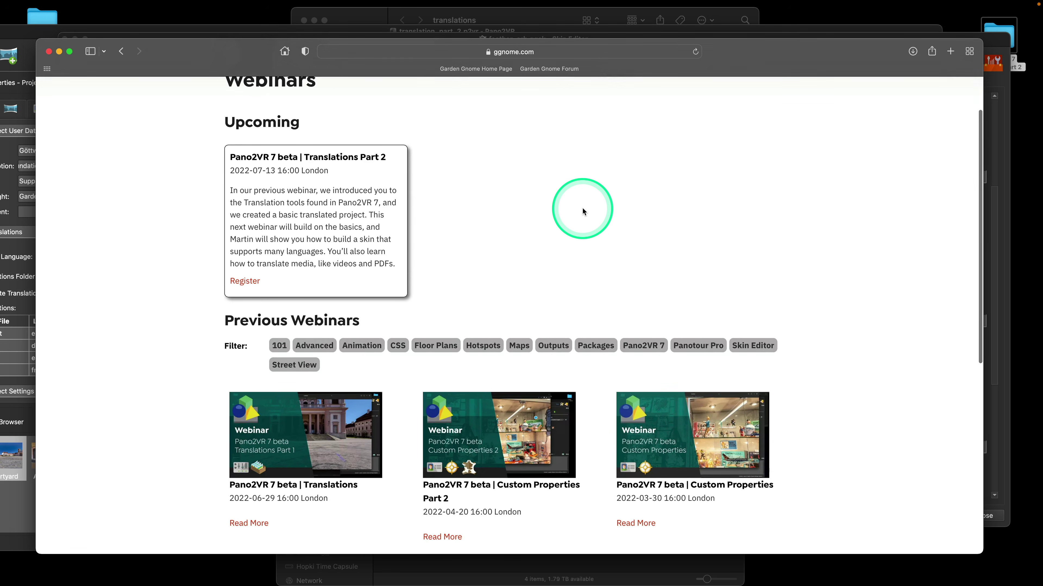
scroll(582, 211, down, 5)
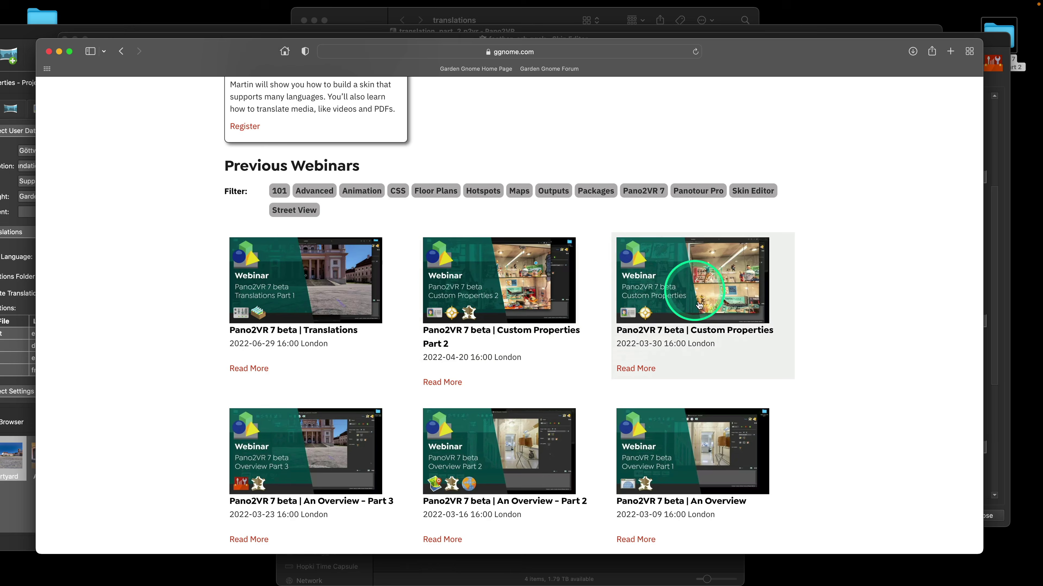
scroll(735, 331, down, 5)
scroll(734, 327, up, 6)
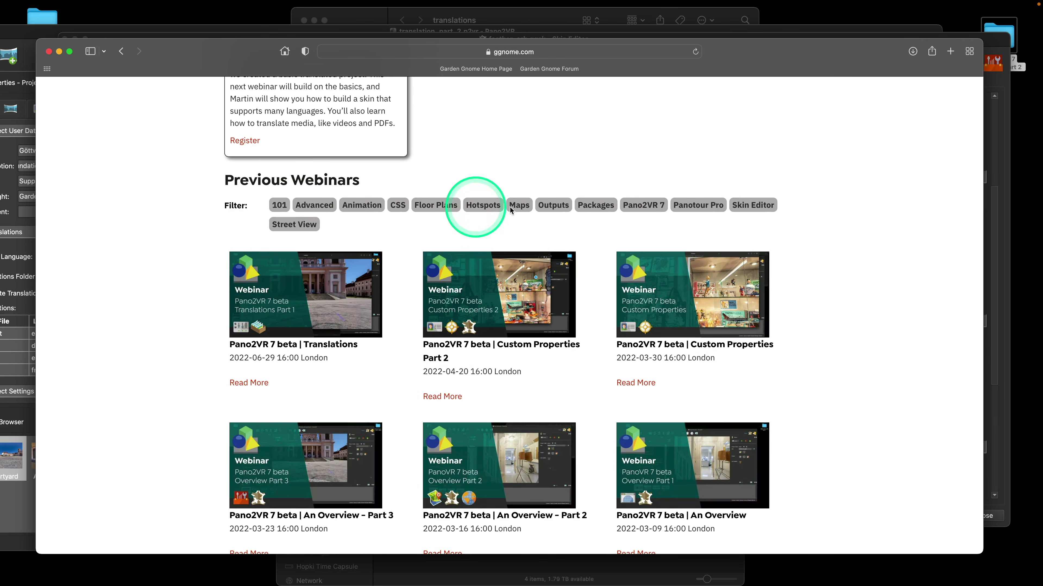
Open the previous webinar "Pano2VR 7 beta | Translations" and examine its project files, content timestamps, learning links and video
double_click(287, 304)
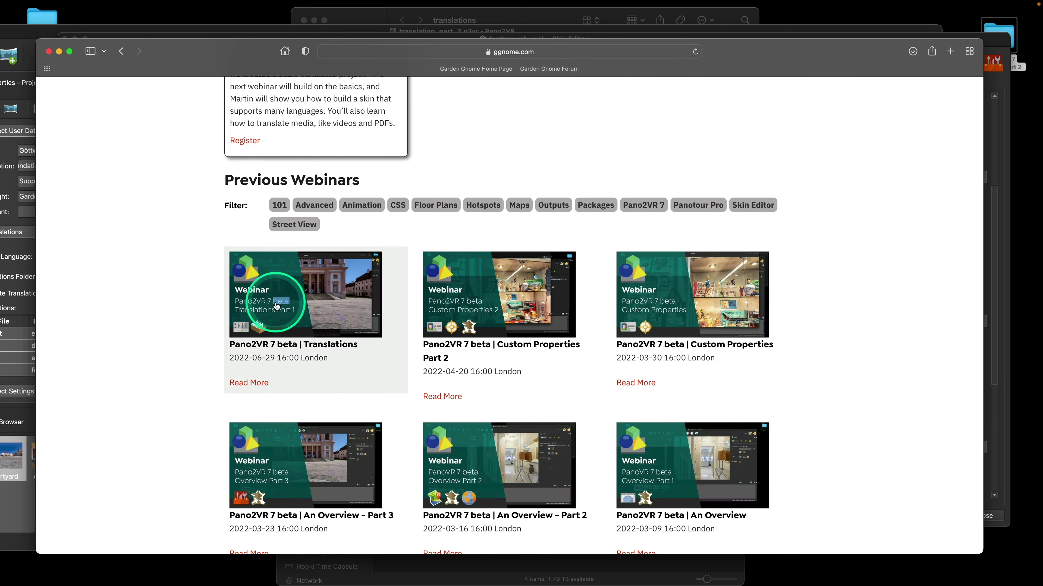
click(334, 306)
scroll(423, 314, down, 2)
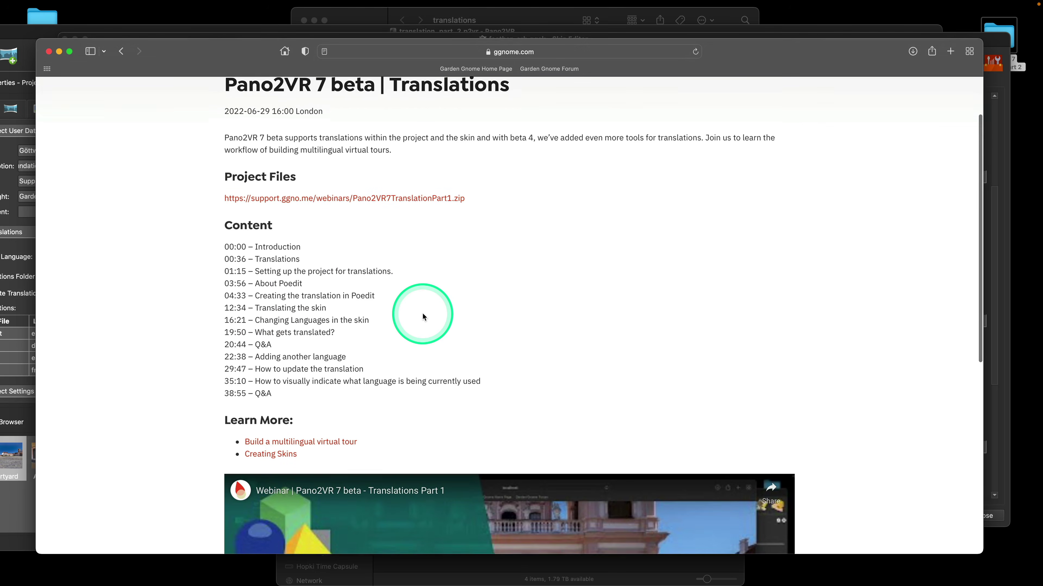
scroll(423, 314, down, 3)
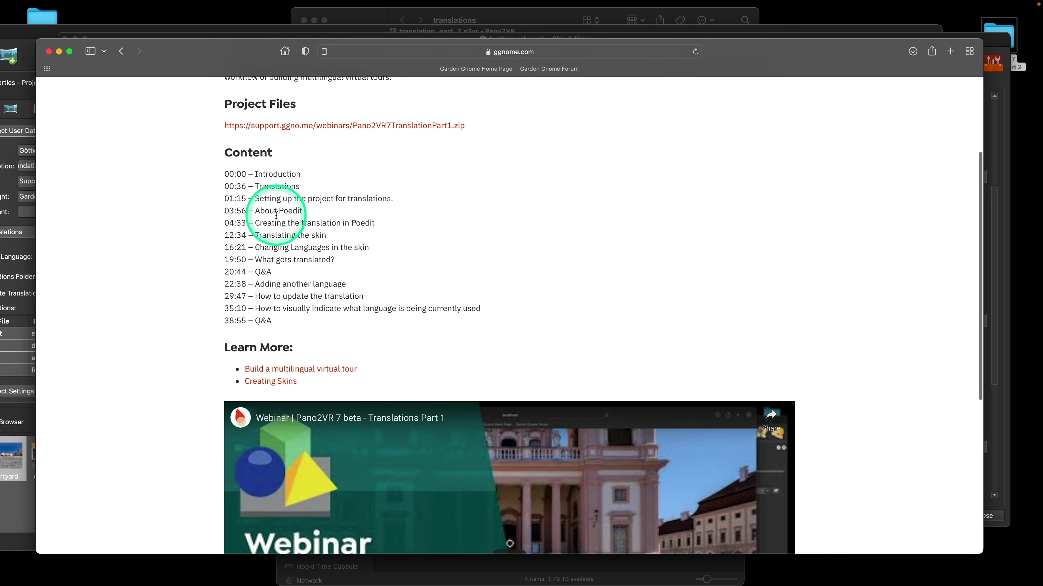
scroll(425, 404, down, 4)
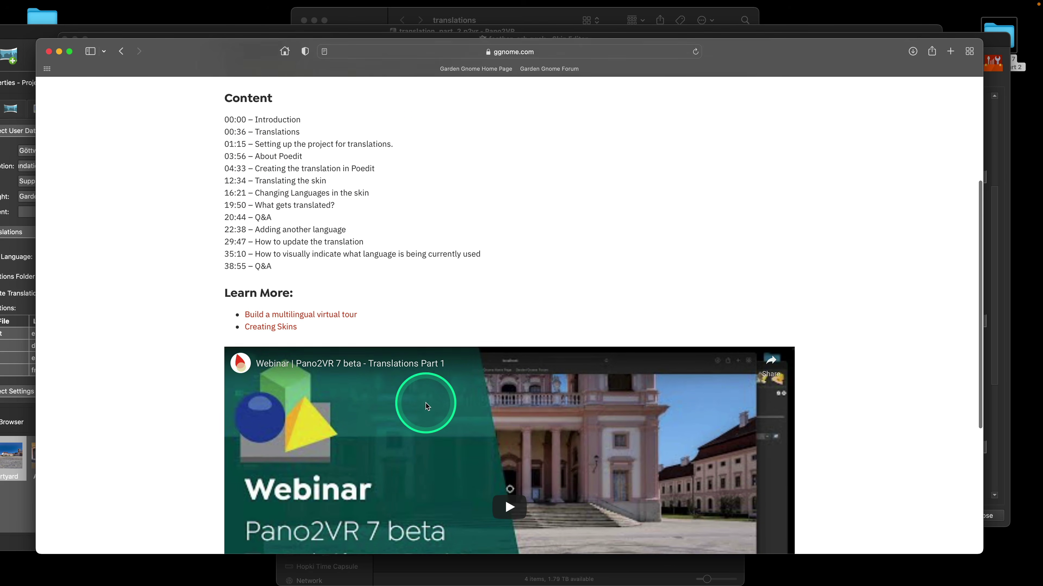
scroll(427, 406, up, 1)
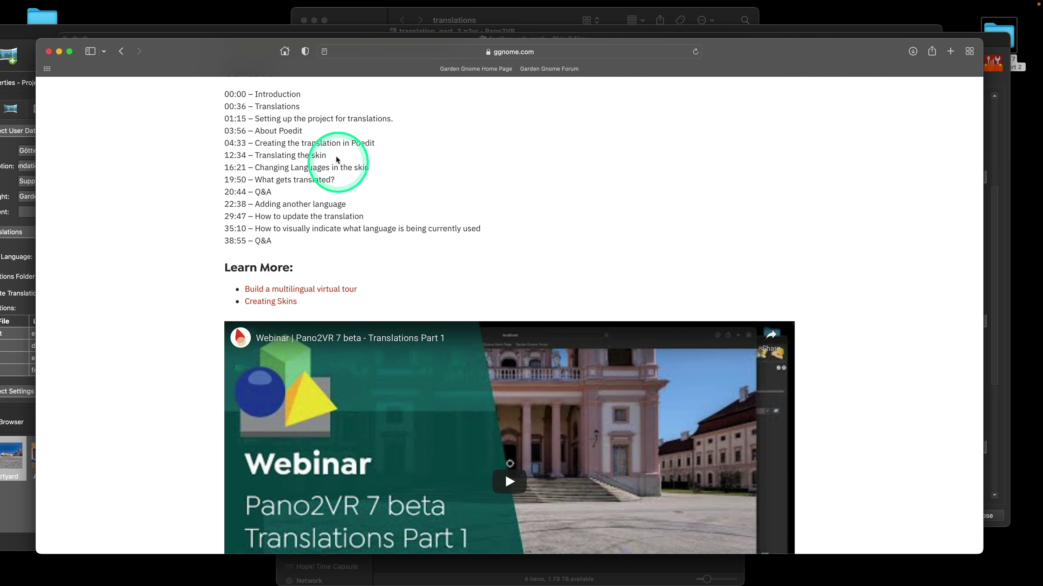
scroll(333, 225, up, 2)
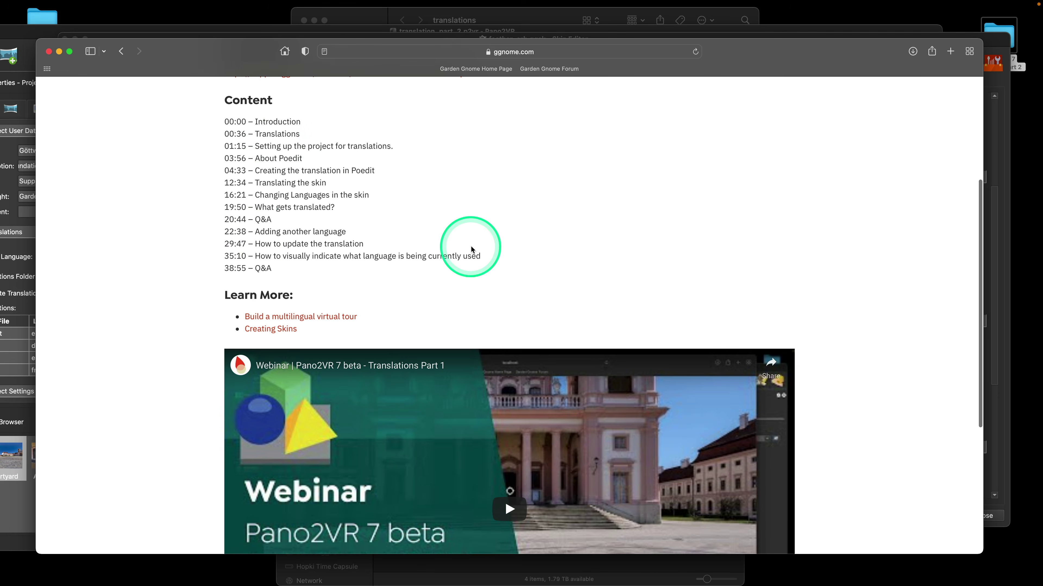
scroll(476, 249, down, 4)
scroll(477, 248, down, 2)
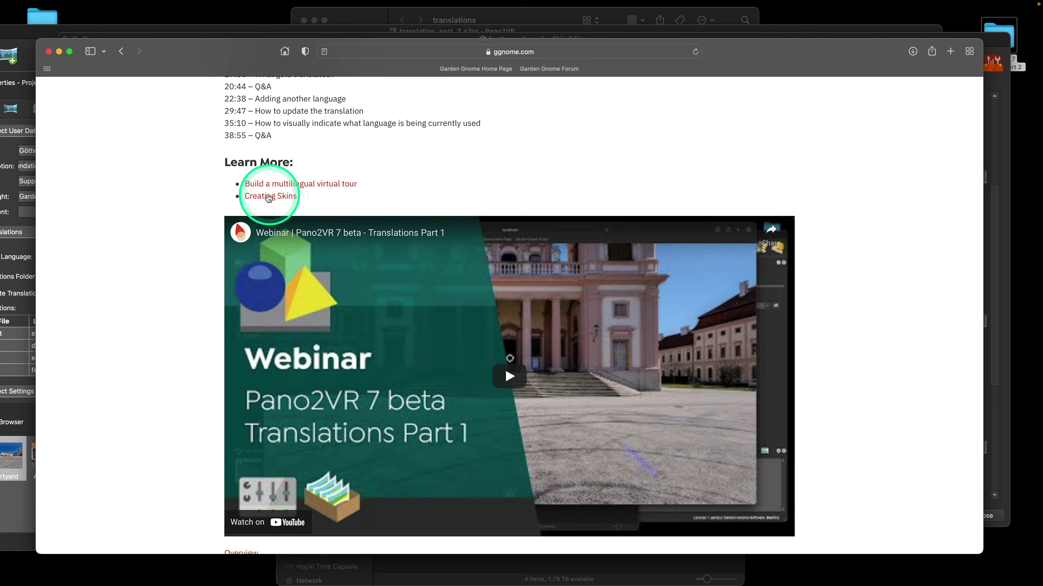
scroll(382, 203, down, 5)
scroll(392, 195, up, 15)
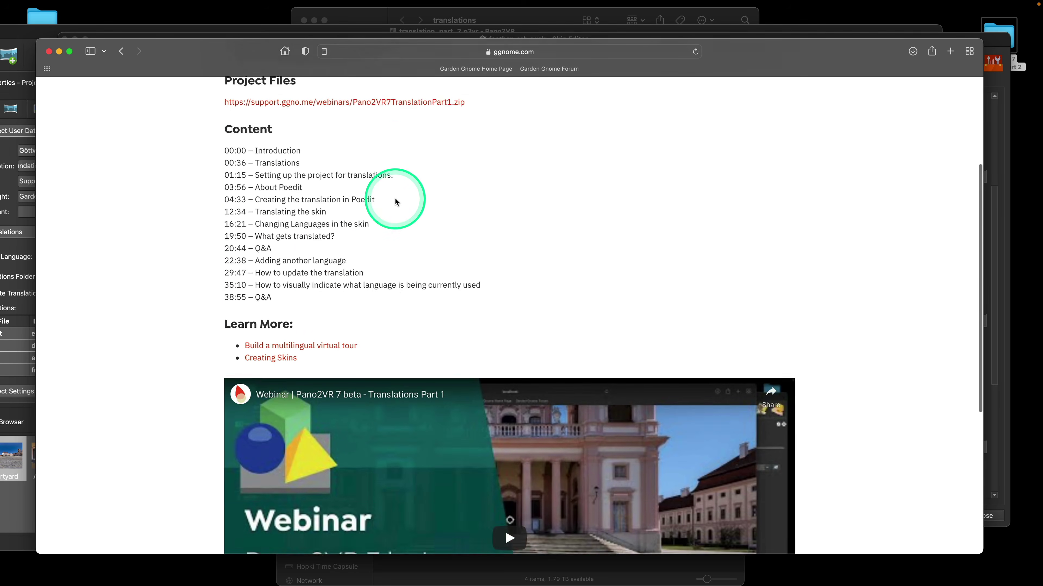
Go back to the webinar list, filter the previous webinars by 101, and view page 3 of the results
click(121, 51)
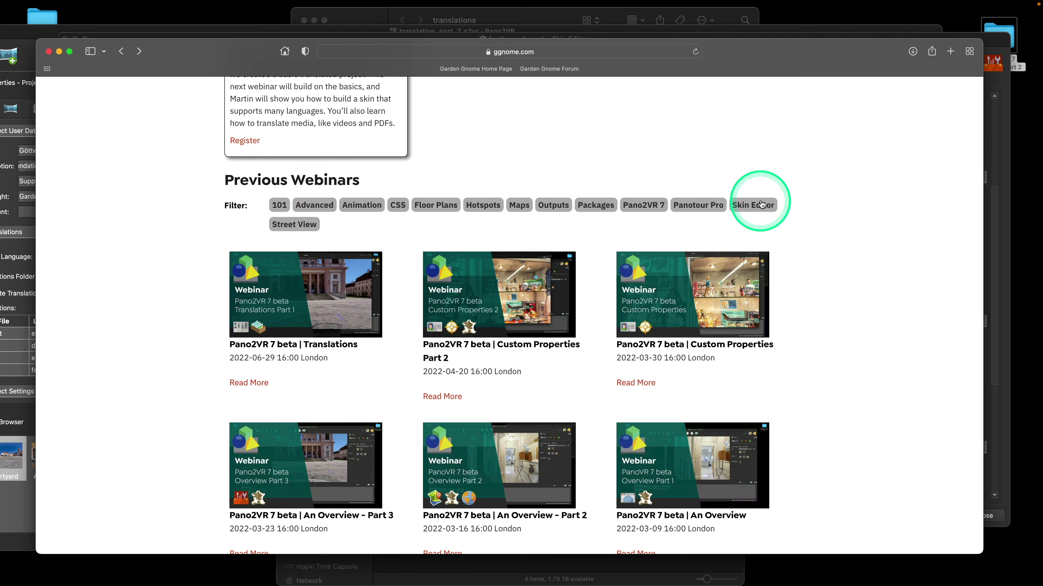
scroll(699, 158, up, 1)
scroll(697, 159, down, 2)
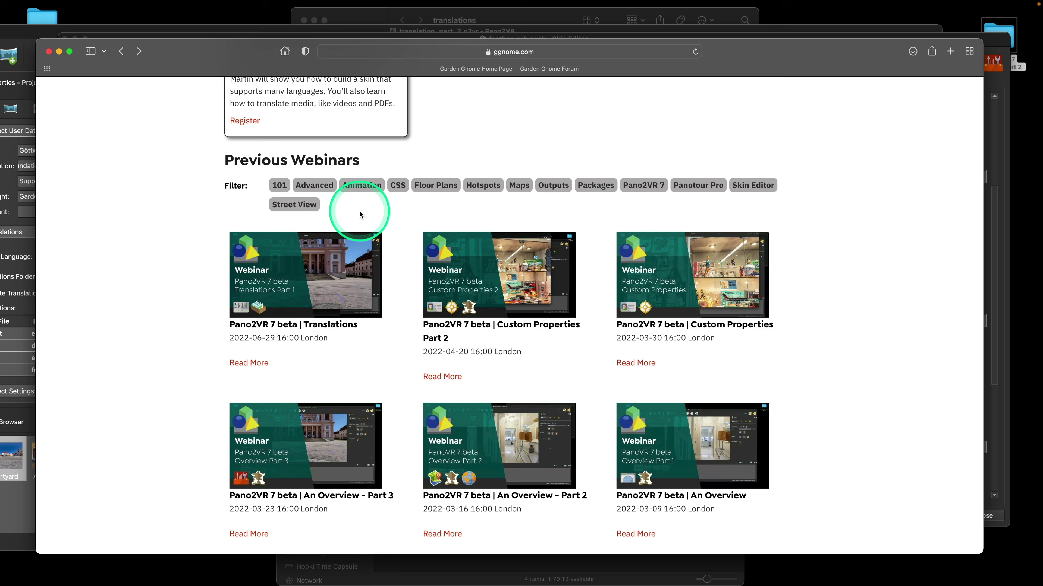
click(279, 186)
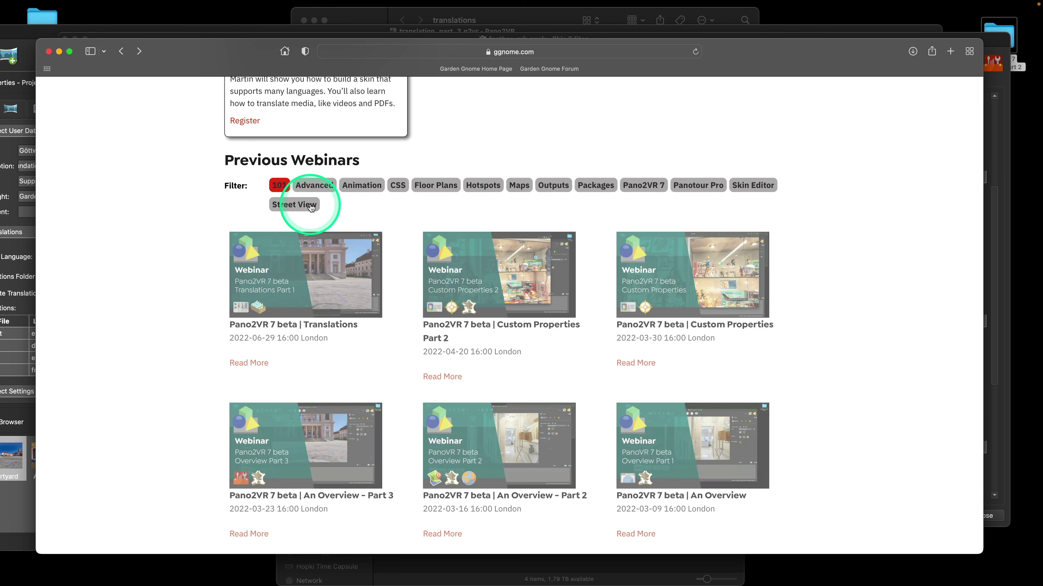
scroll(418, 229, down, 5)
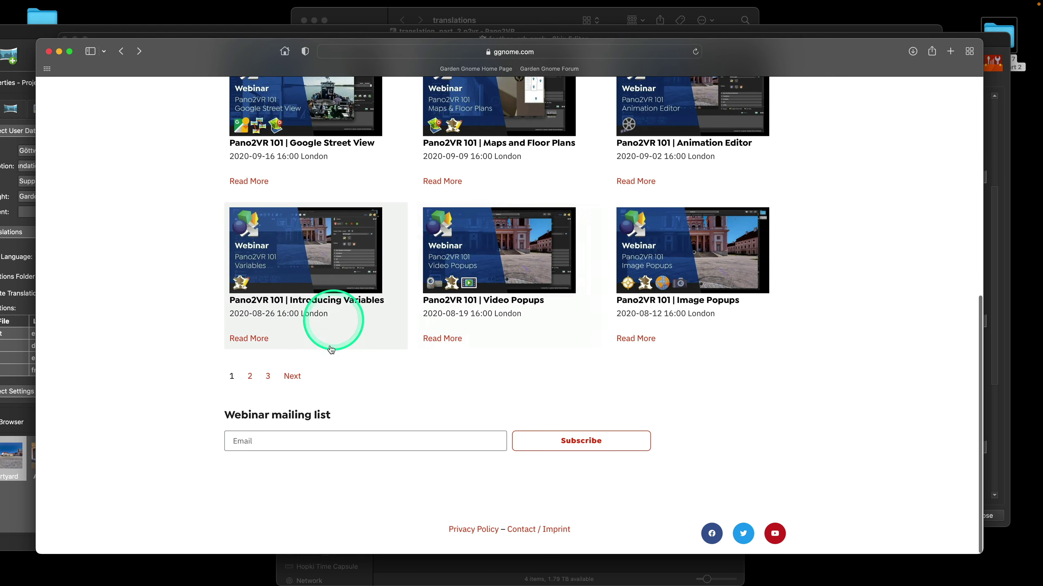
click(268, 375)
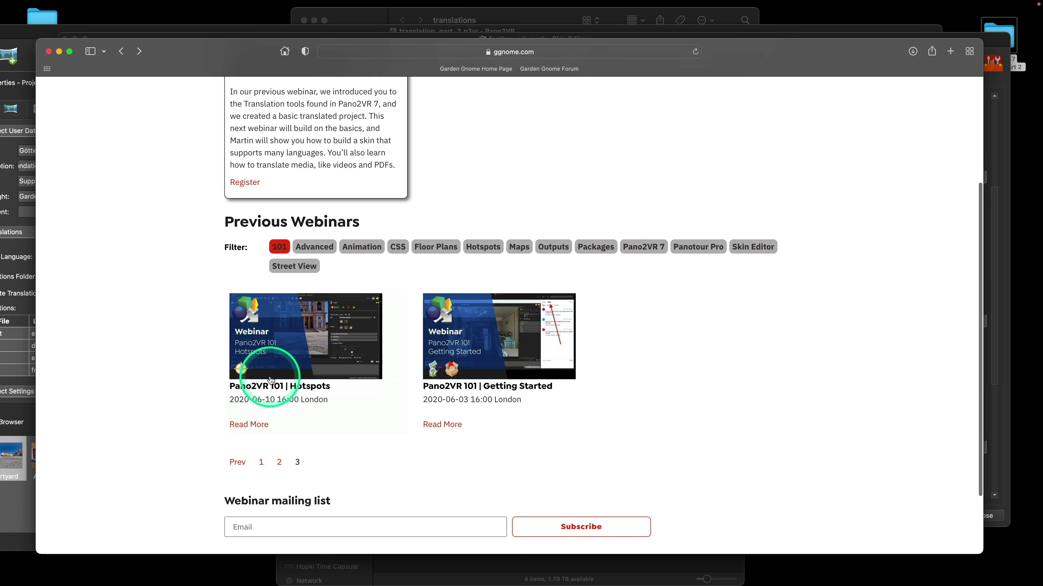
scroll(433, 361, down, 3)
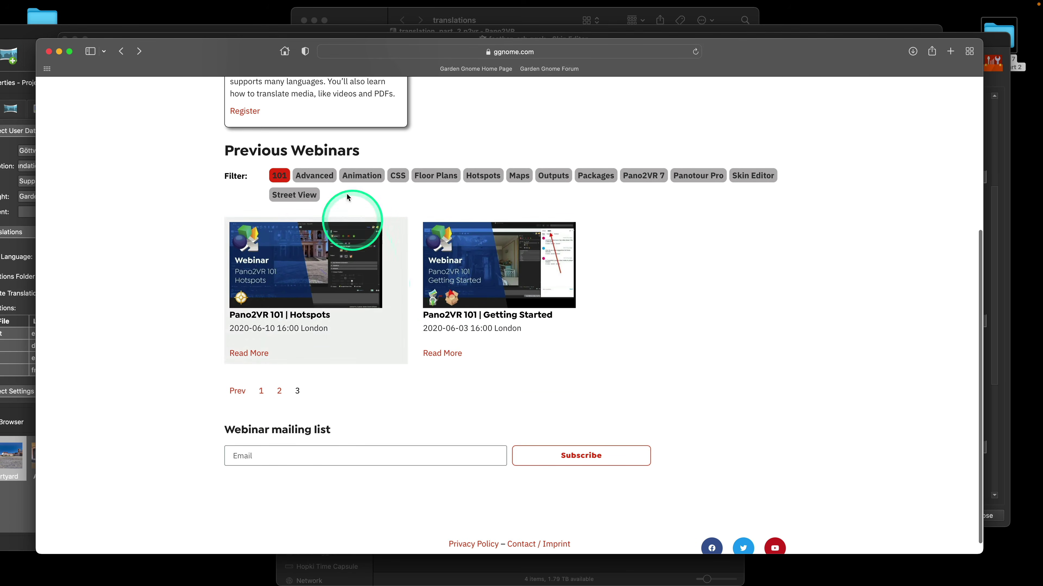
Switch the webinar filter from 101 to Advanced, and close the browser window to return to the Skin Editor
click(325, 178)
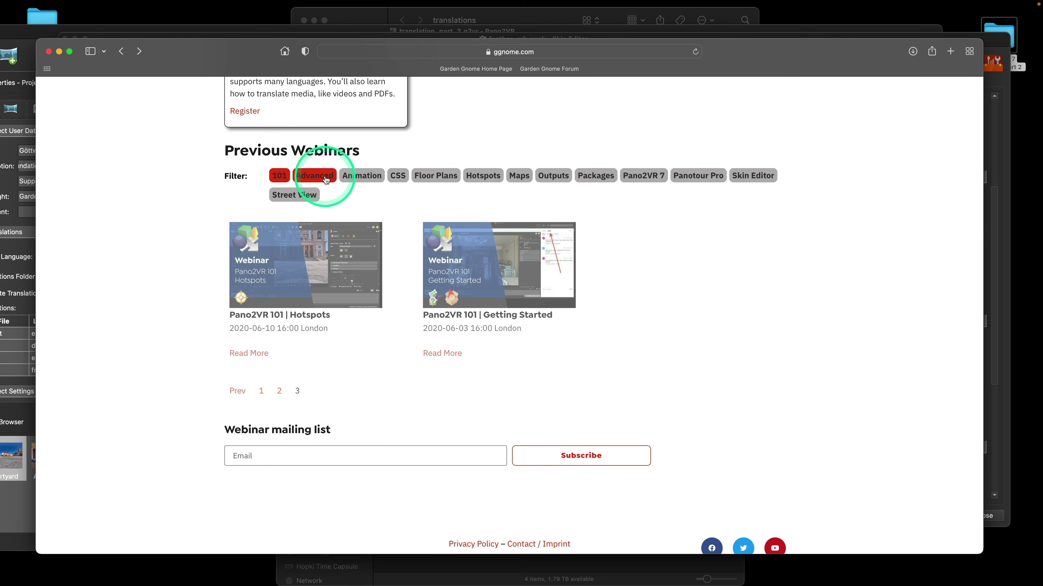
click(283, 178)
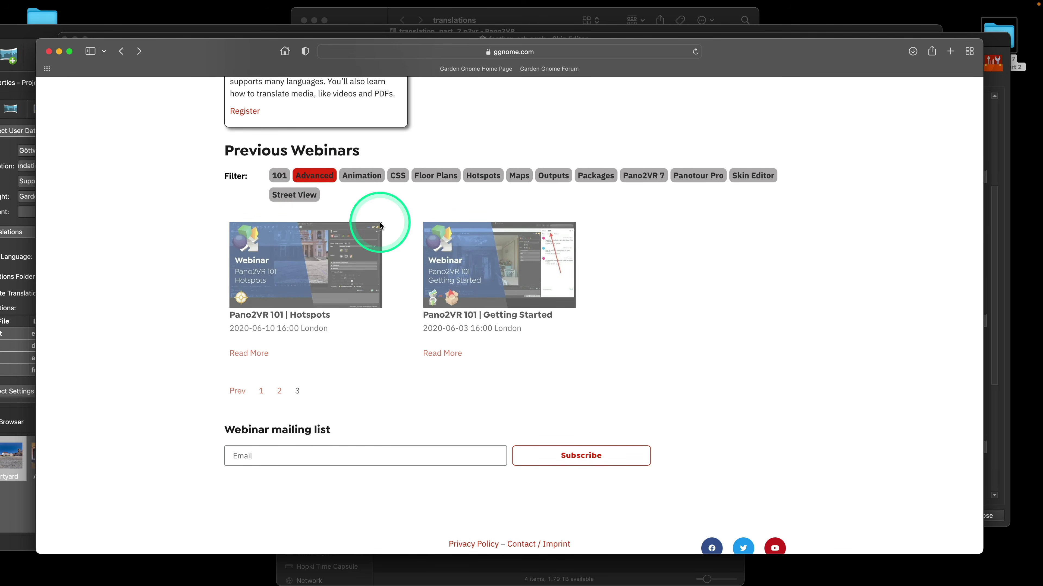
scroll(612, 268, up, 4)
scroll(613, 268, up, 1)
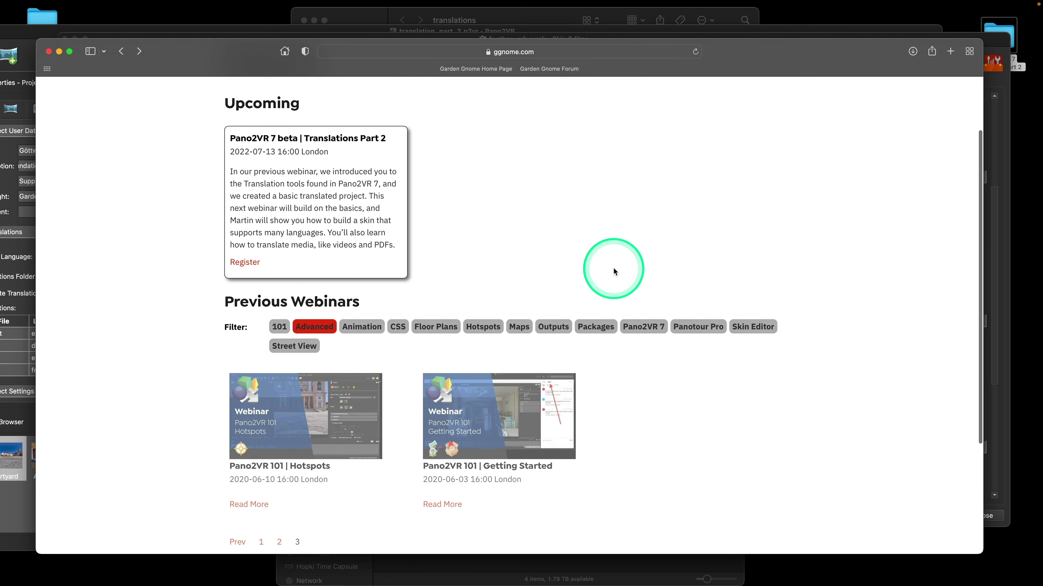
click(49, 52)
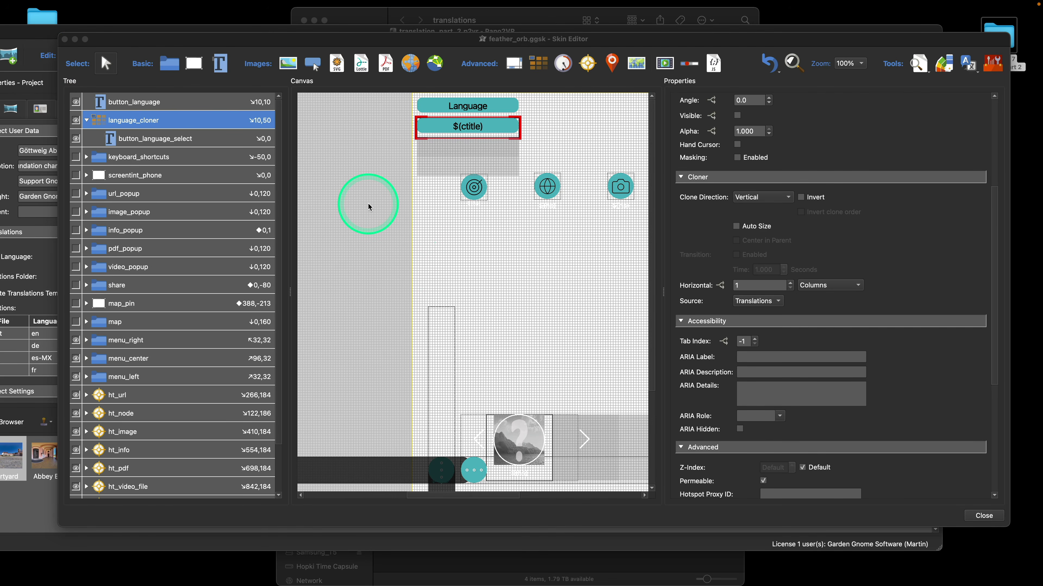